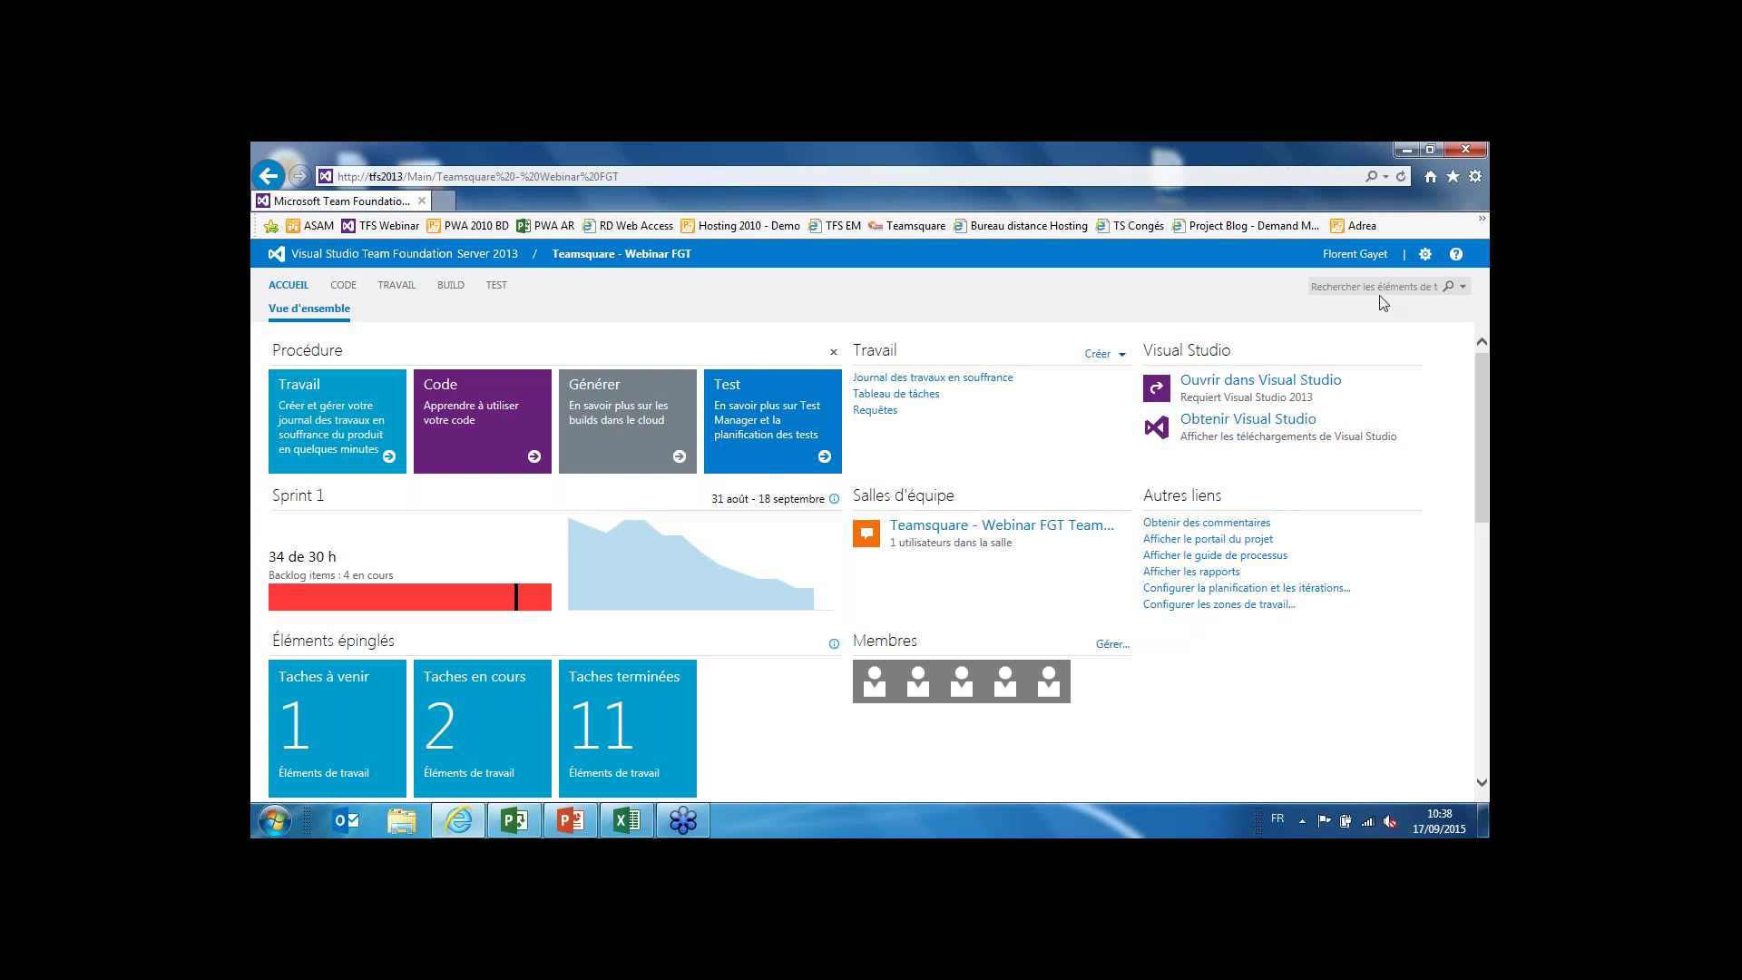
Open the Teamsquare - Webinar FGT team's member list in project administration and view the form for adding a Windows user or group.
left_click(1426, 256)
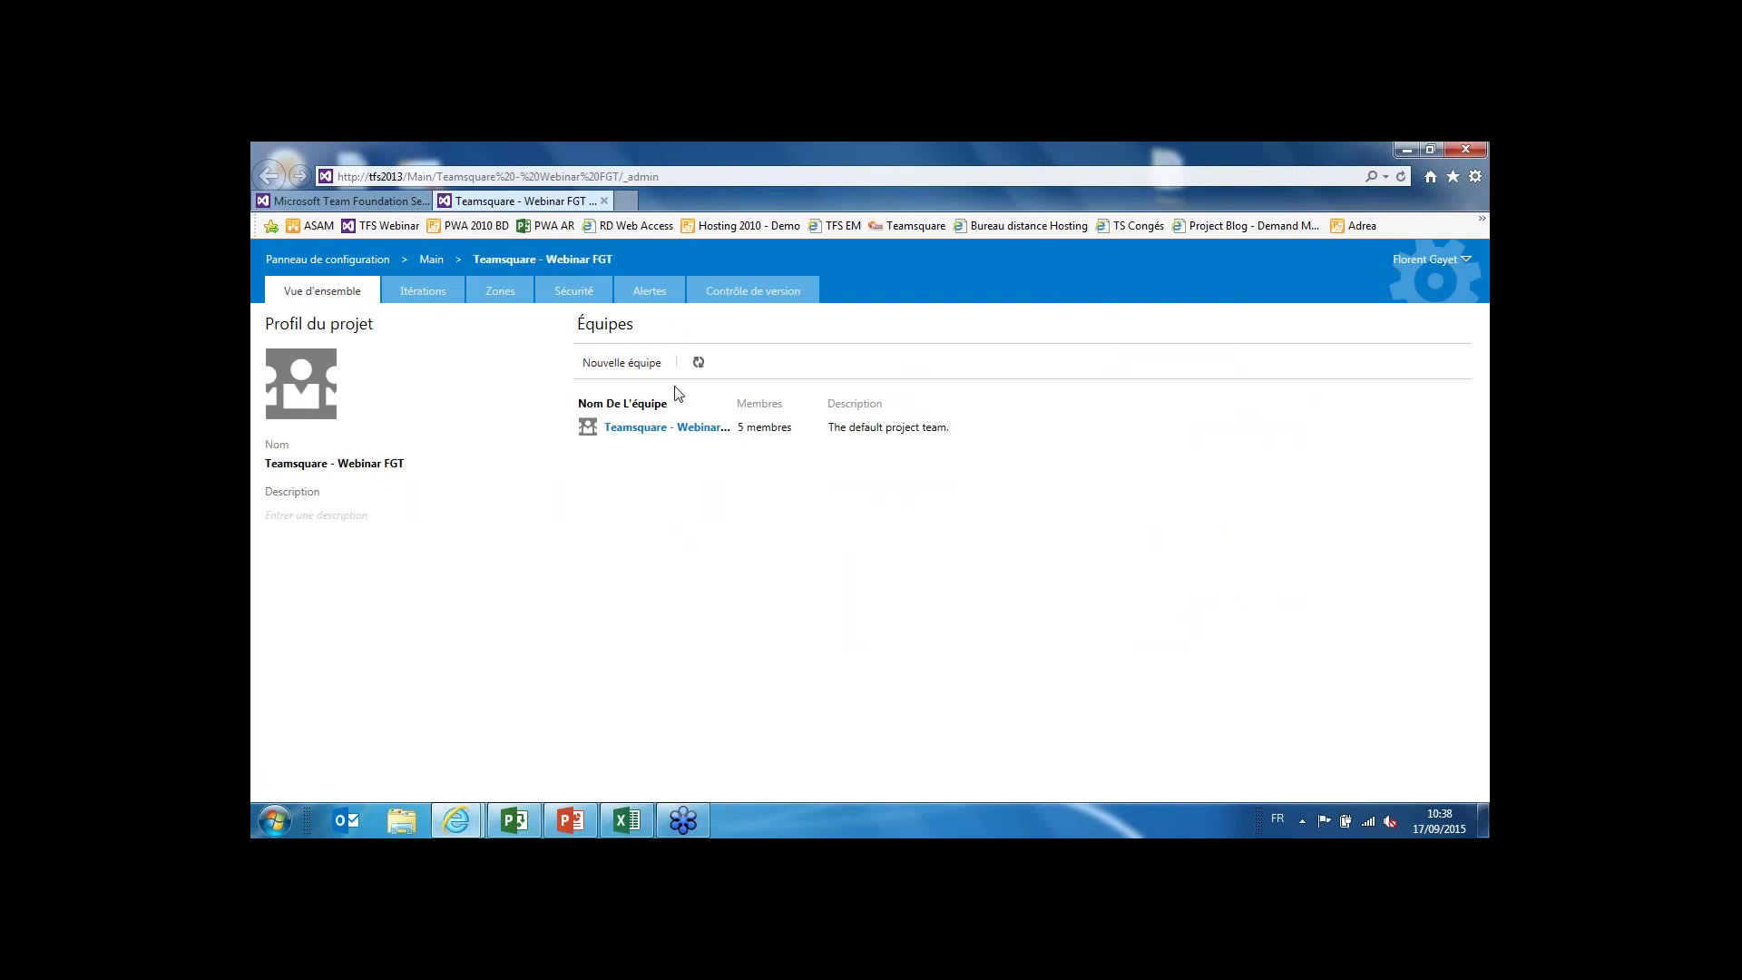
left_click(647, 427)
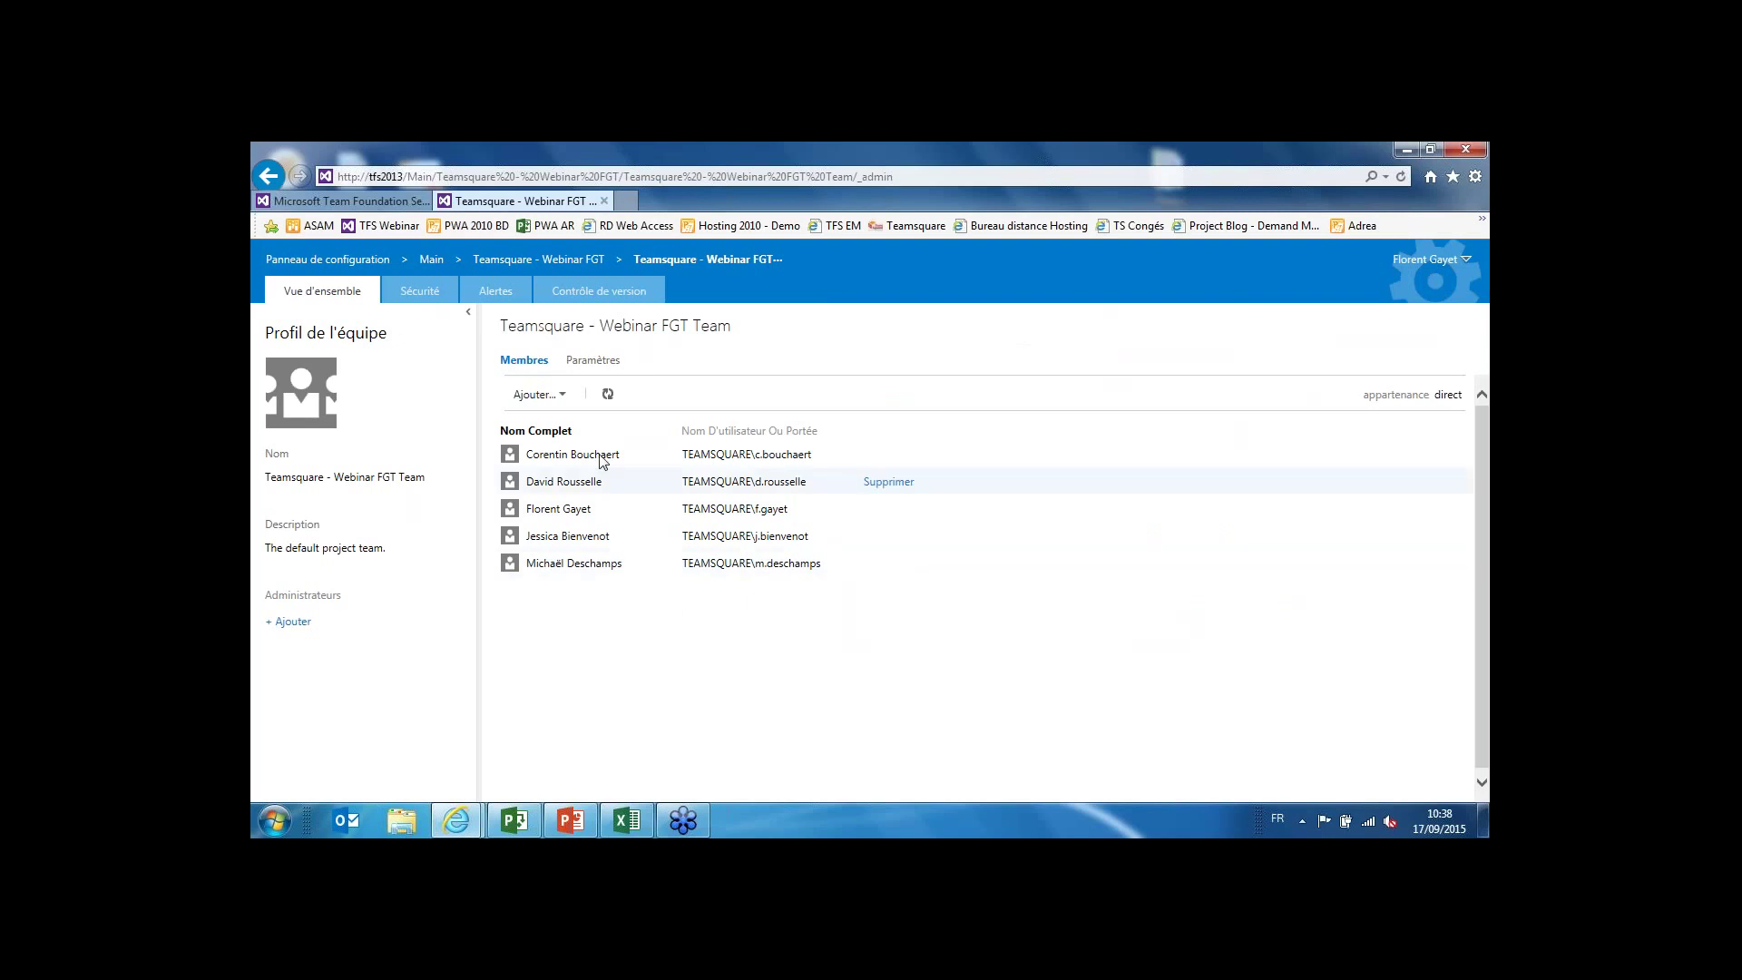
left_click(562, 396)
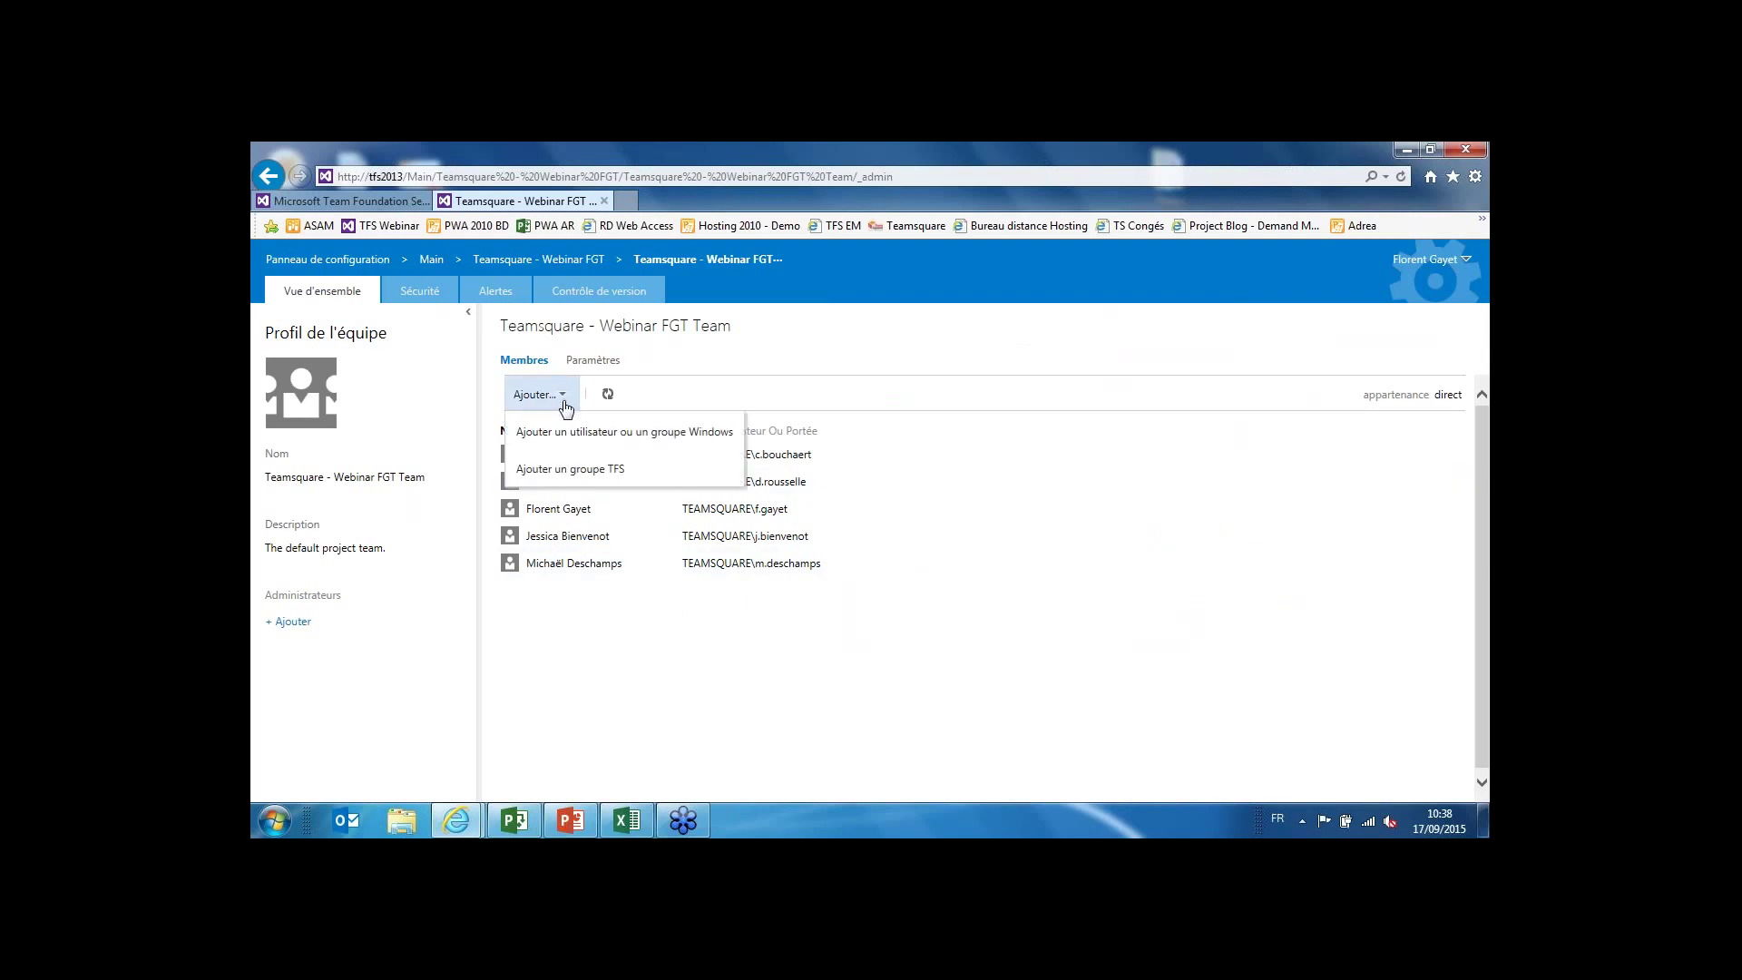
left_click(567, 441)
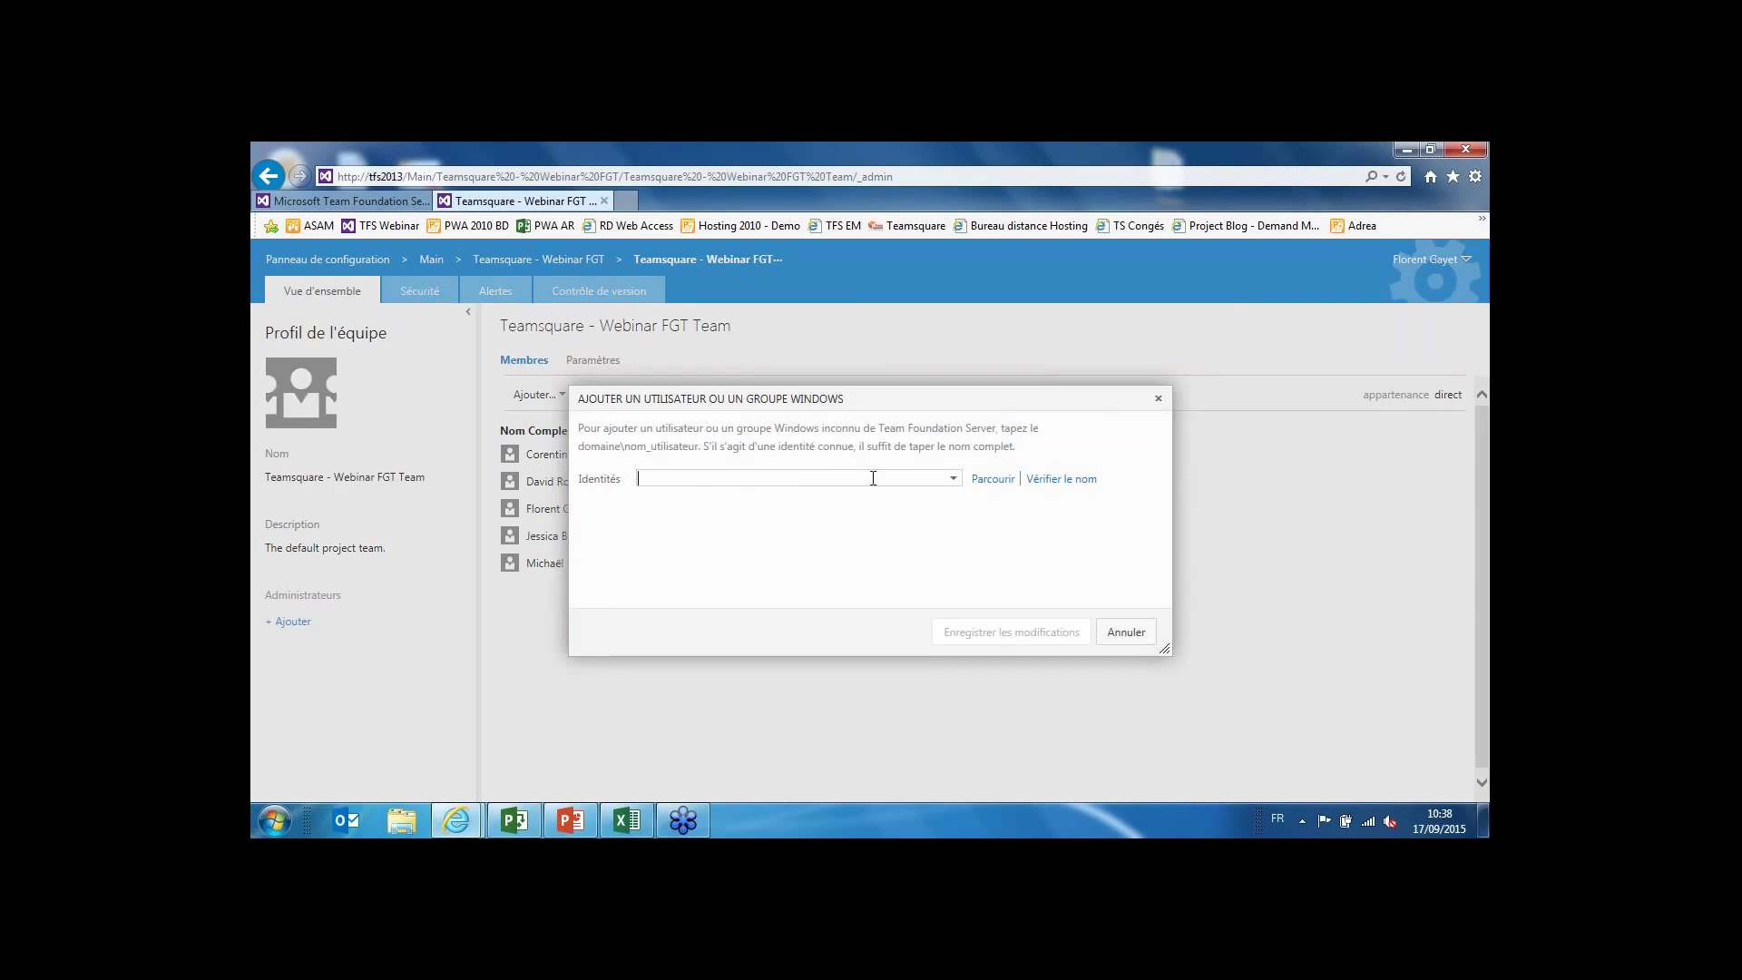
left_click(1126, 633)
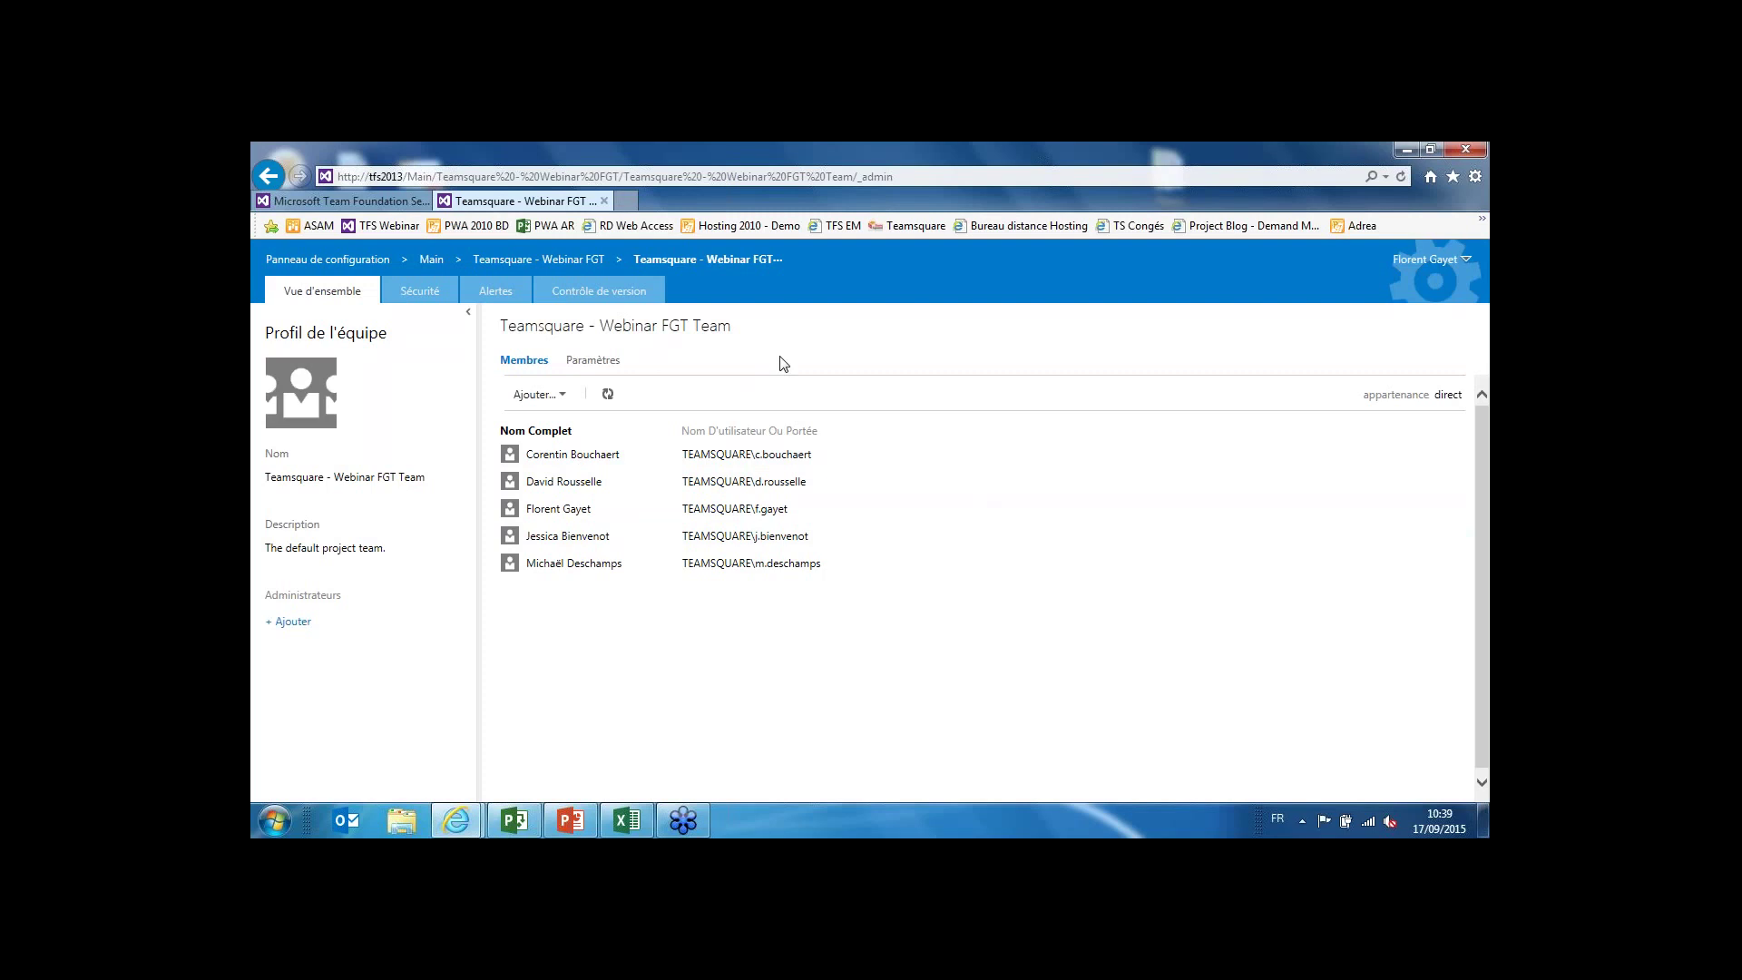
Check the team's working-day settings and return to the project's home page.
left_click(593, 360)
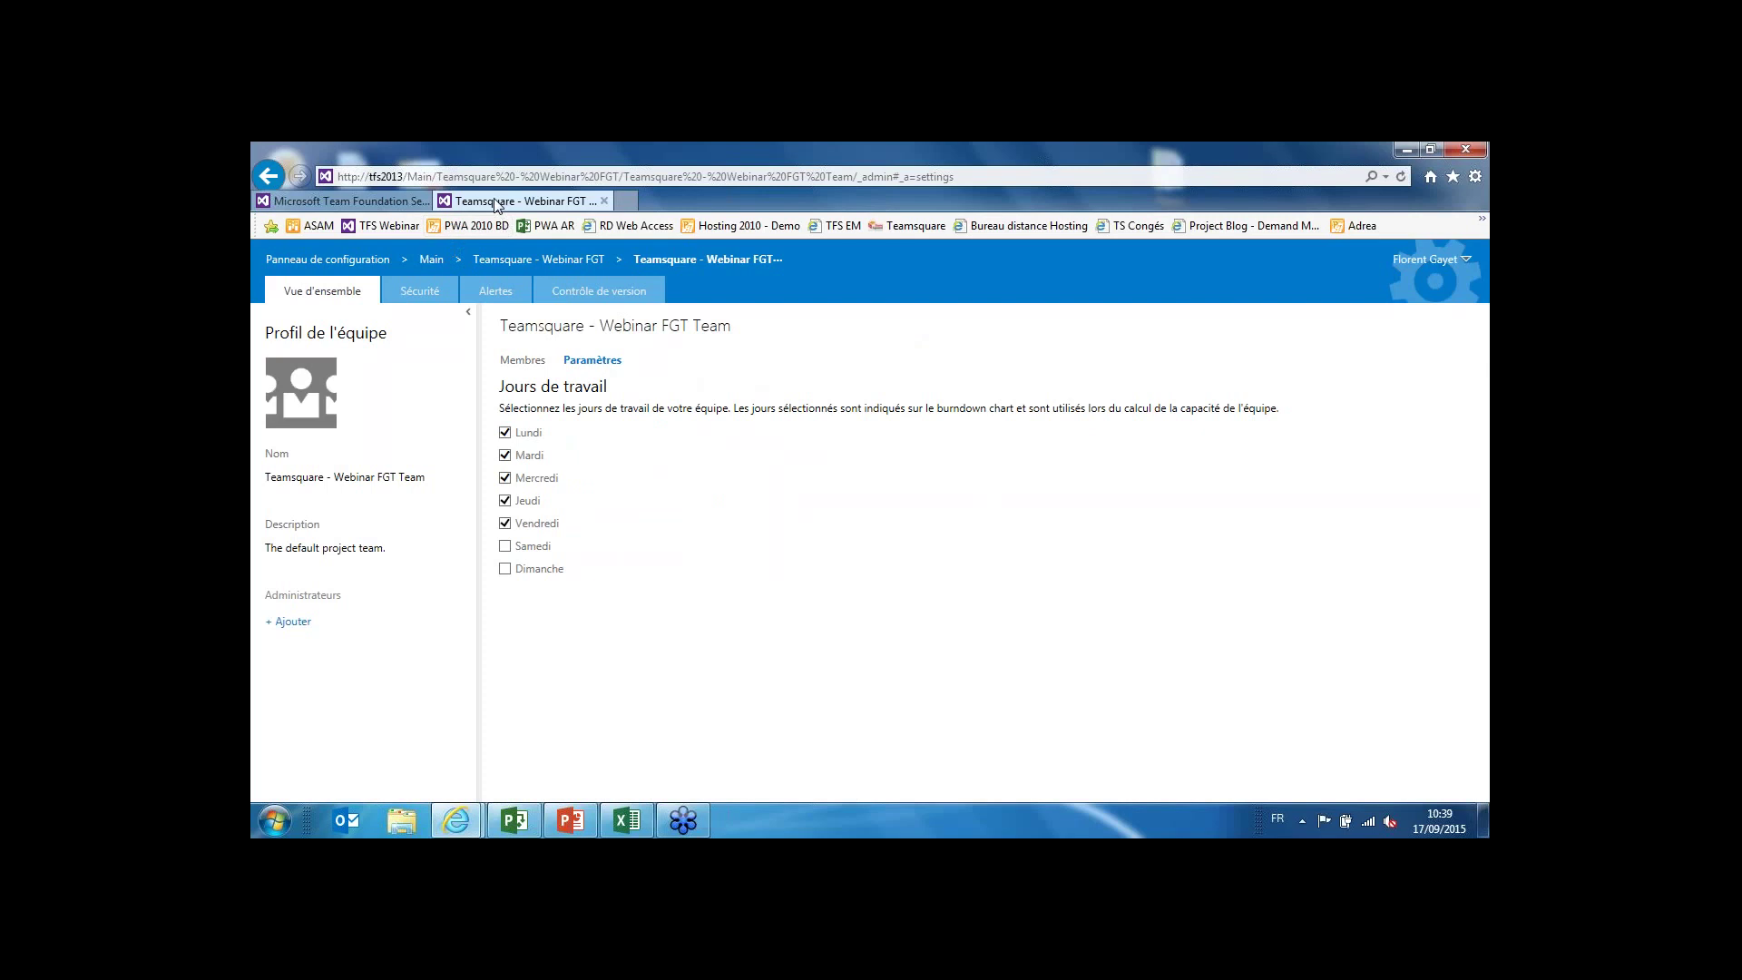
left_click(538, 259)
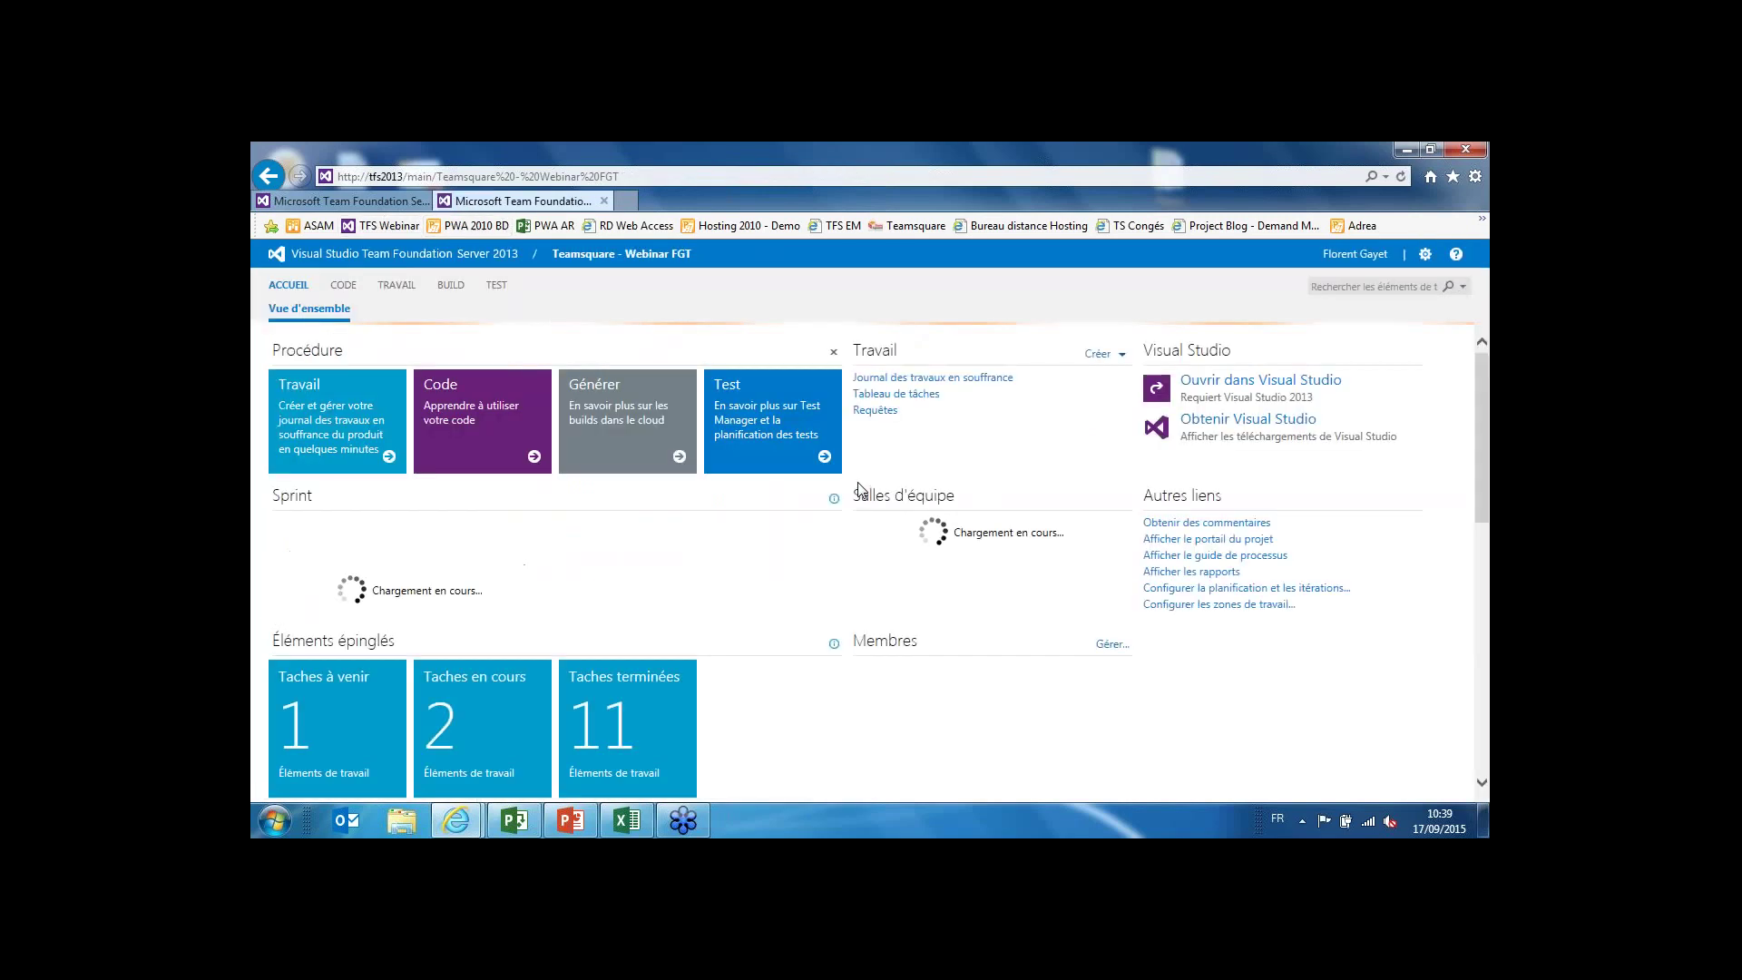
Reopen the project administration and review the alerts and version control permissions.
left_click(1426, 254)
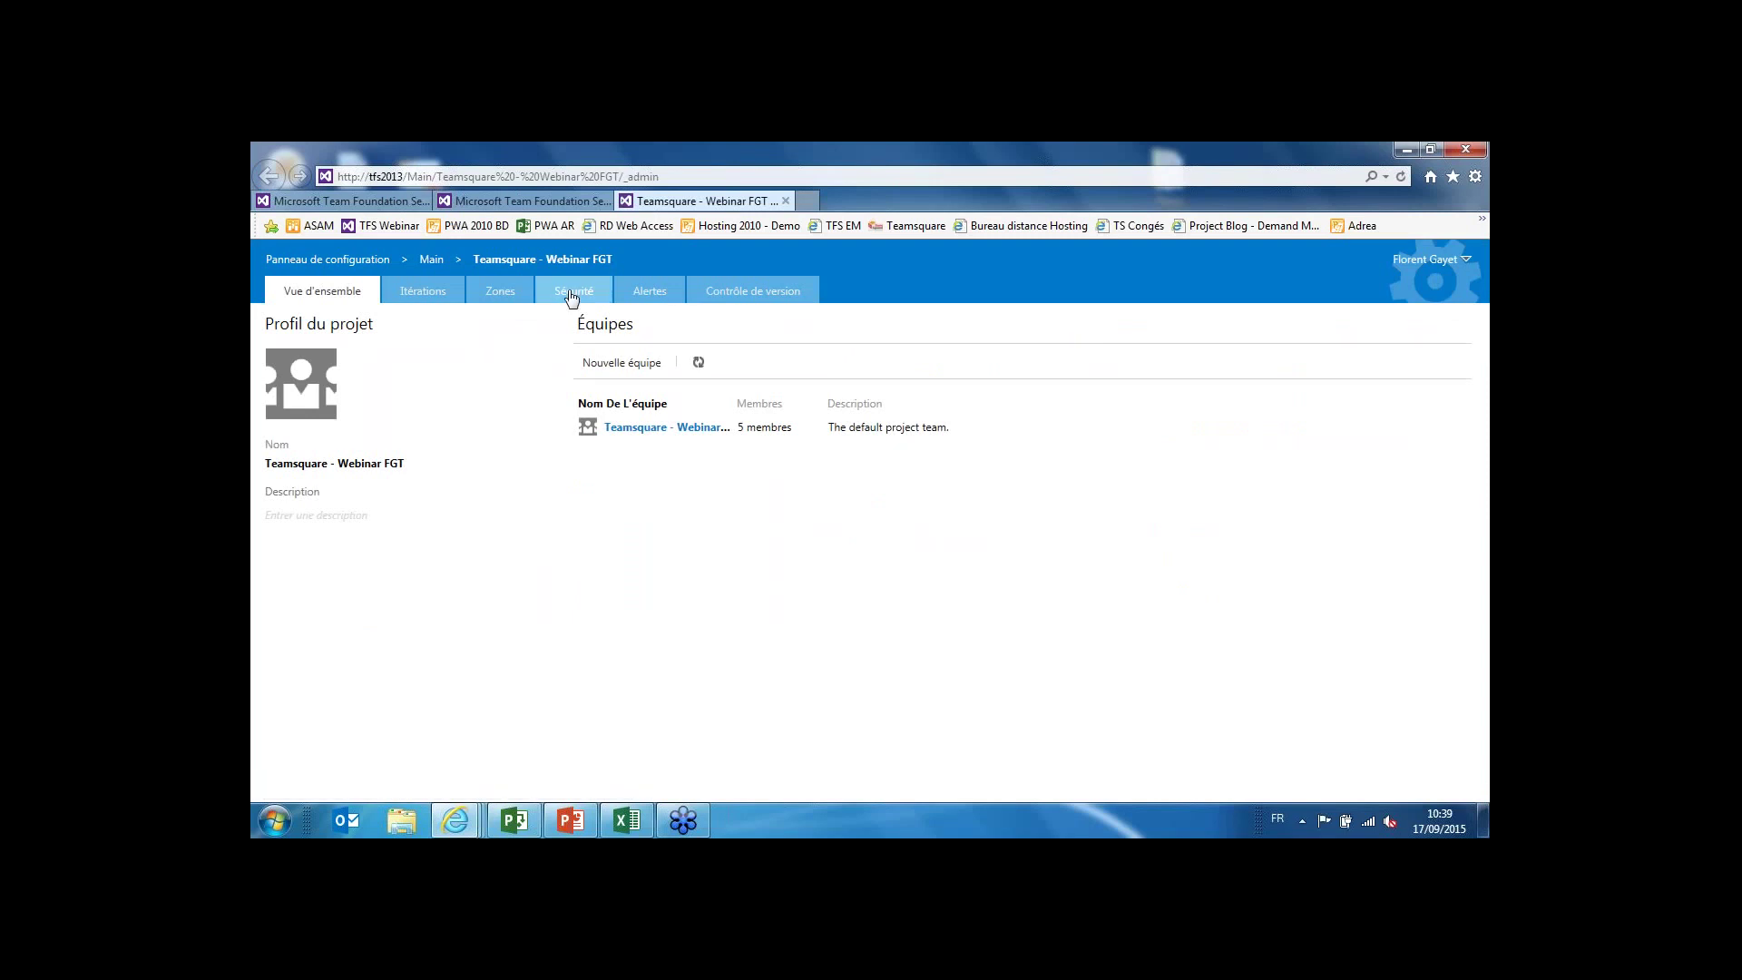
left_click(650, 292)
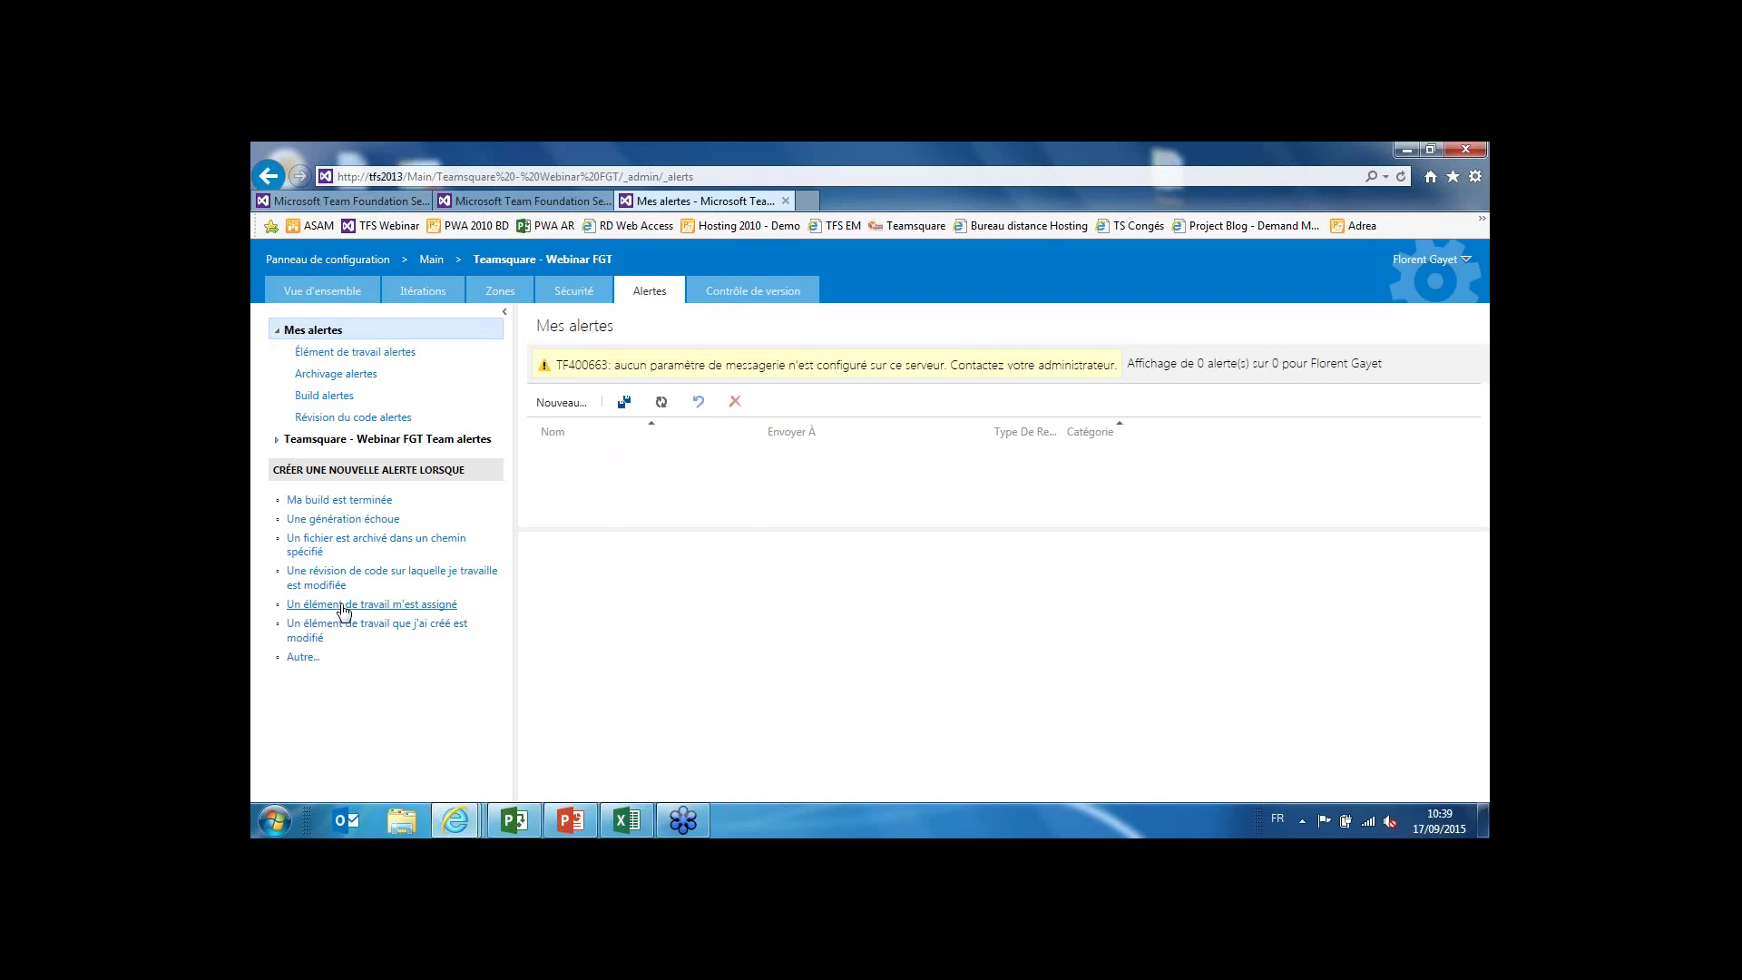
left_click(723, 292)
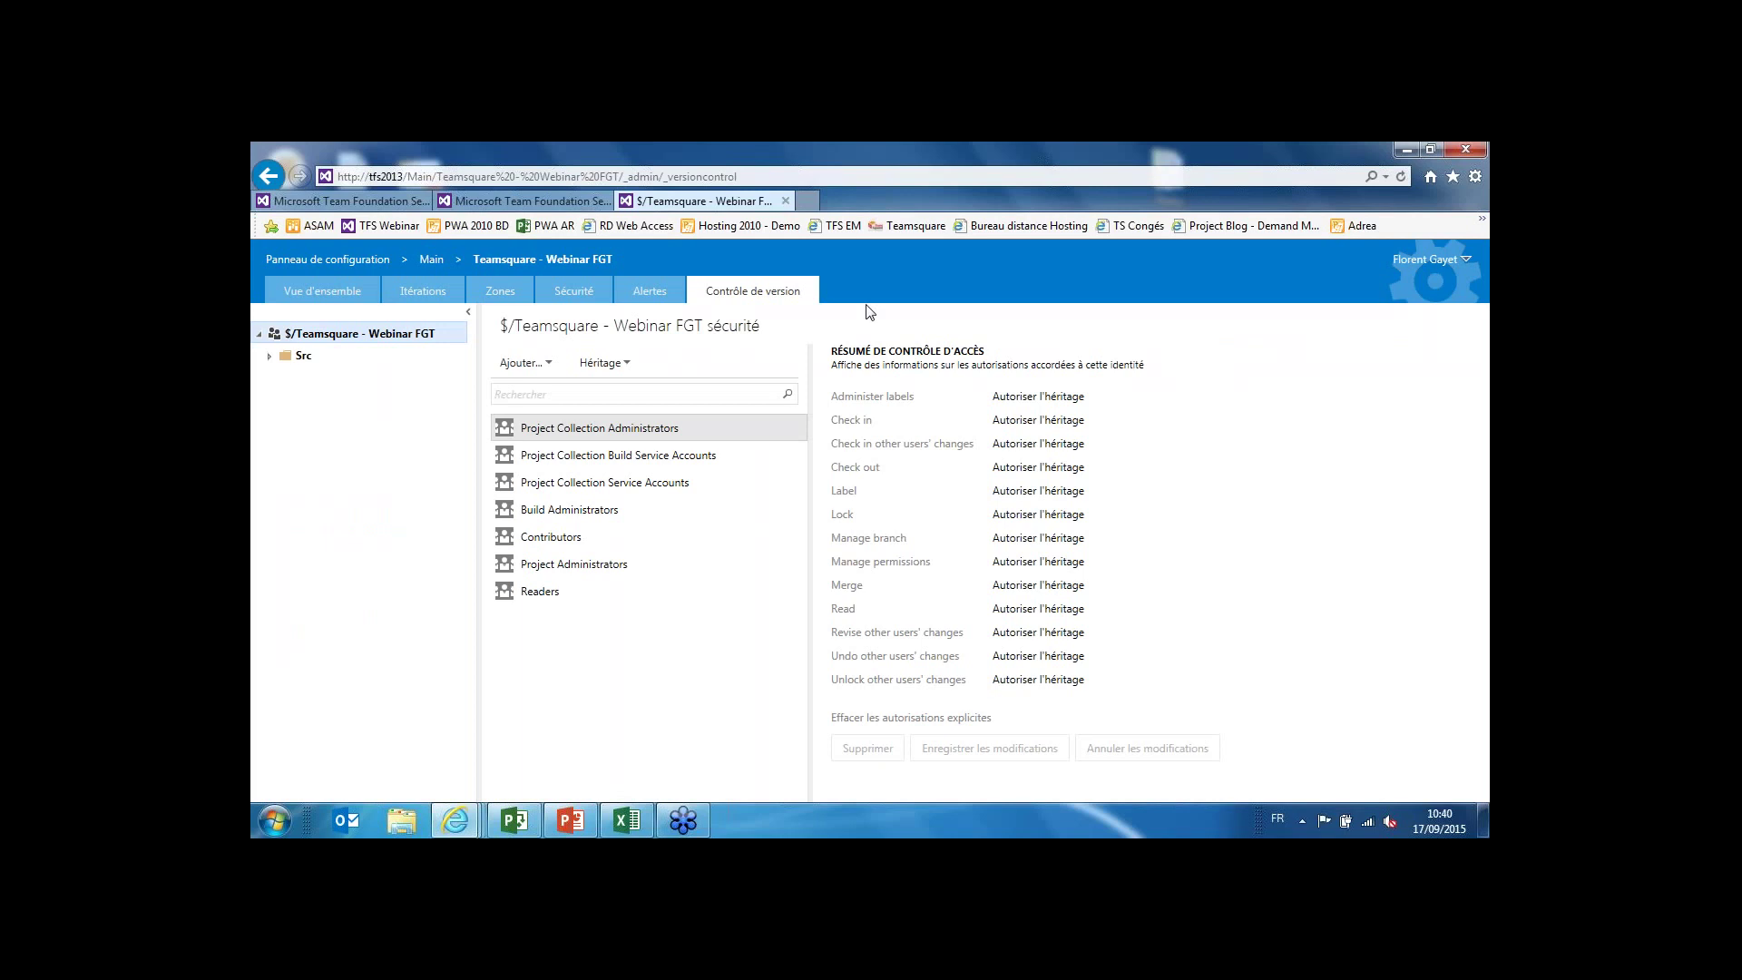
Create a child area named "Definition portail web" under the Teamsquare - Webinar FGT area and save it.
left_click(500, 290)
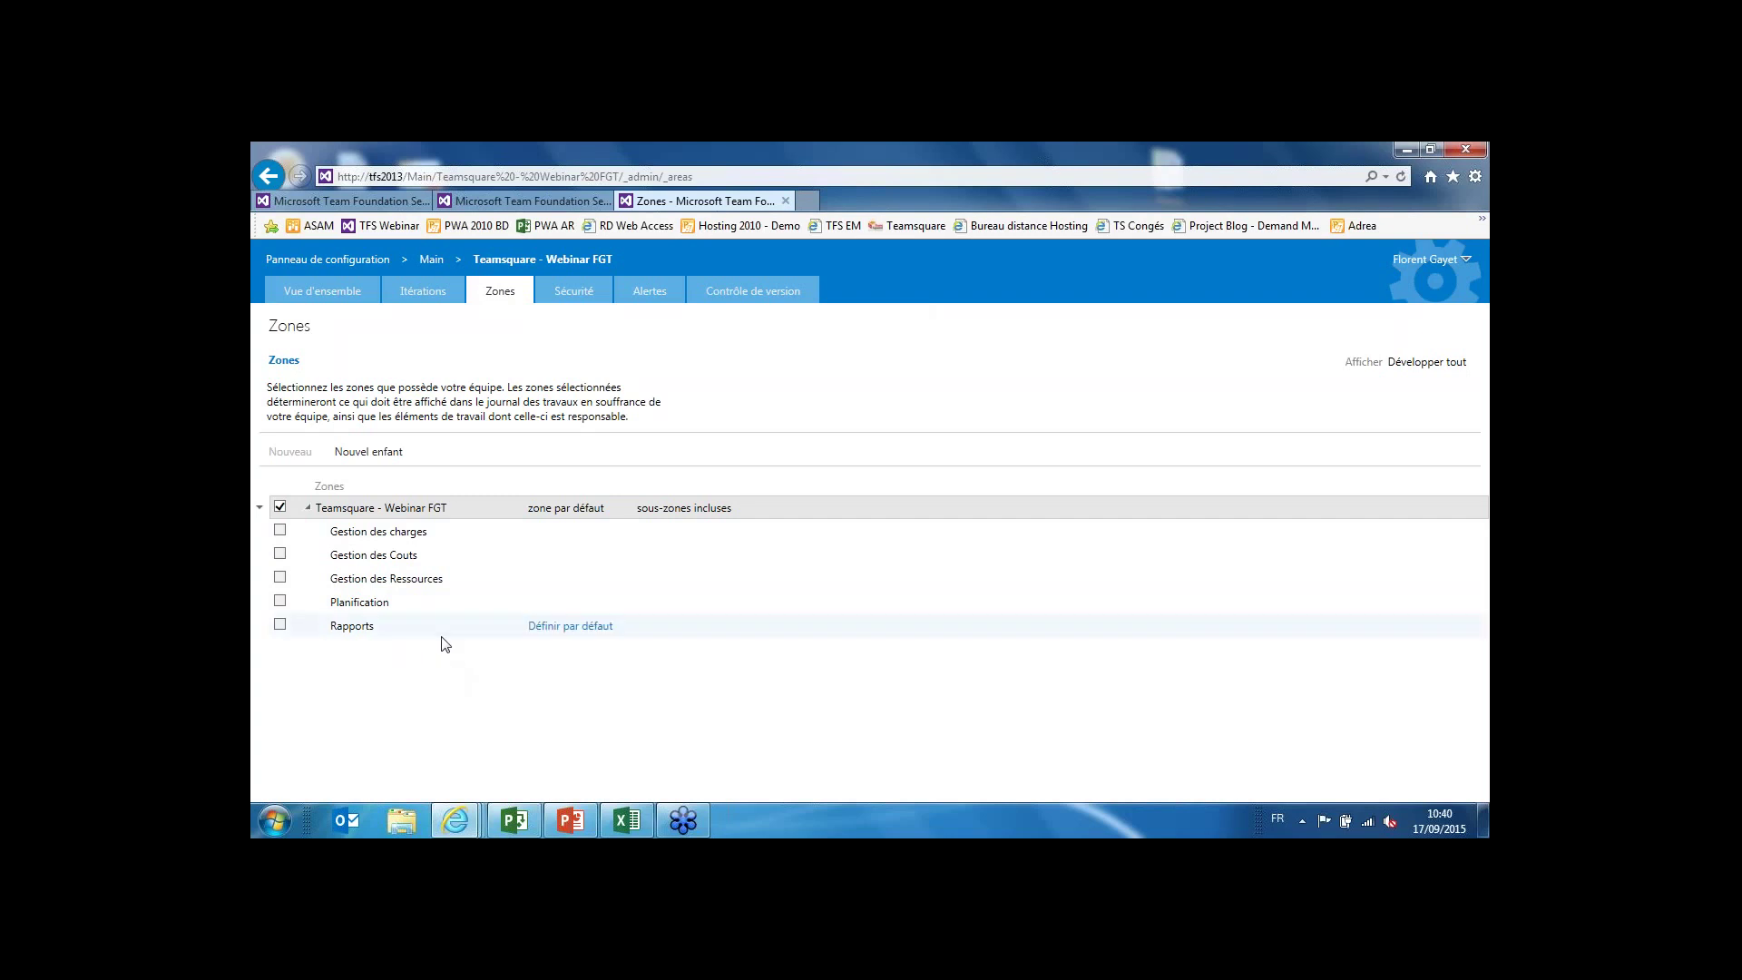
left_click(368, 451)
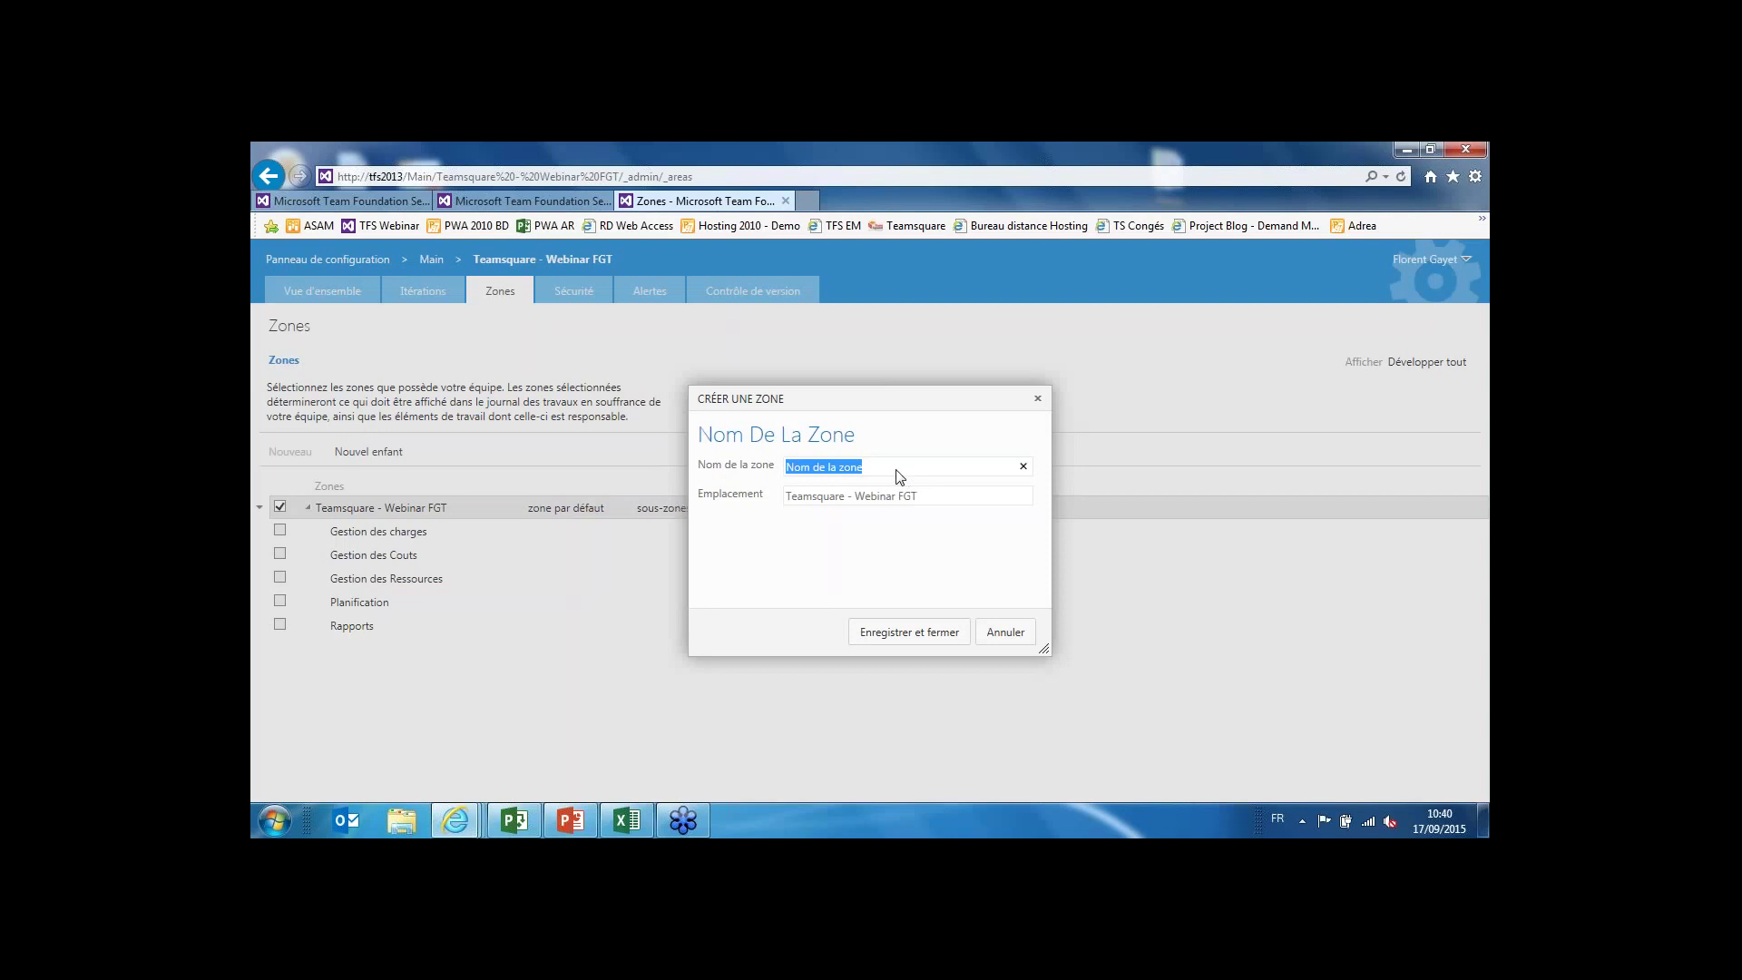
type("Definit")
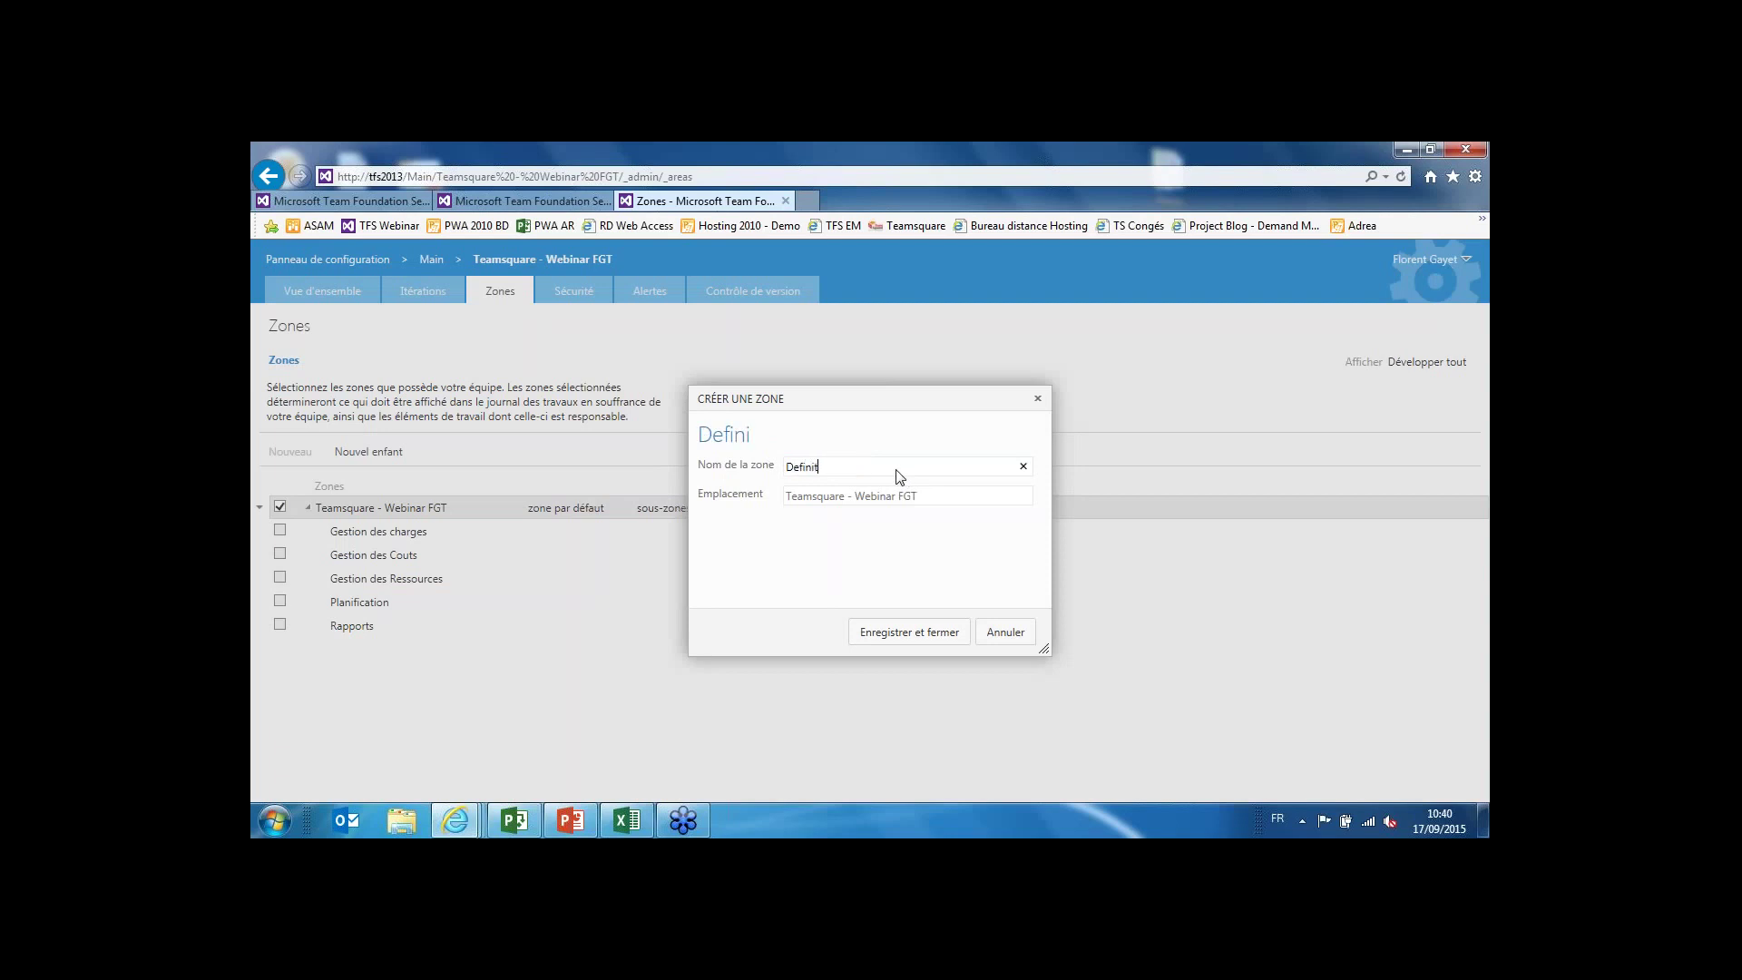
type("ion portail web")
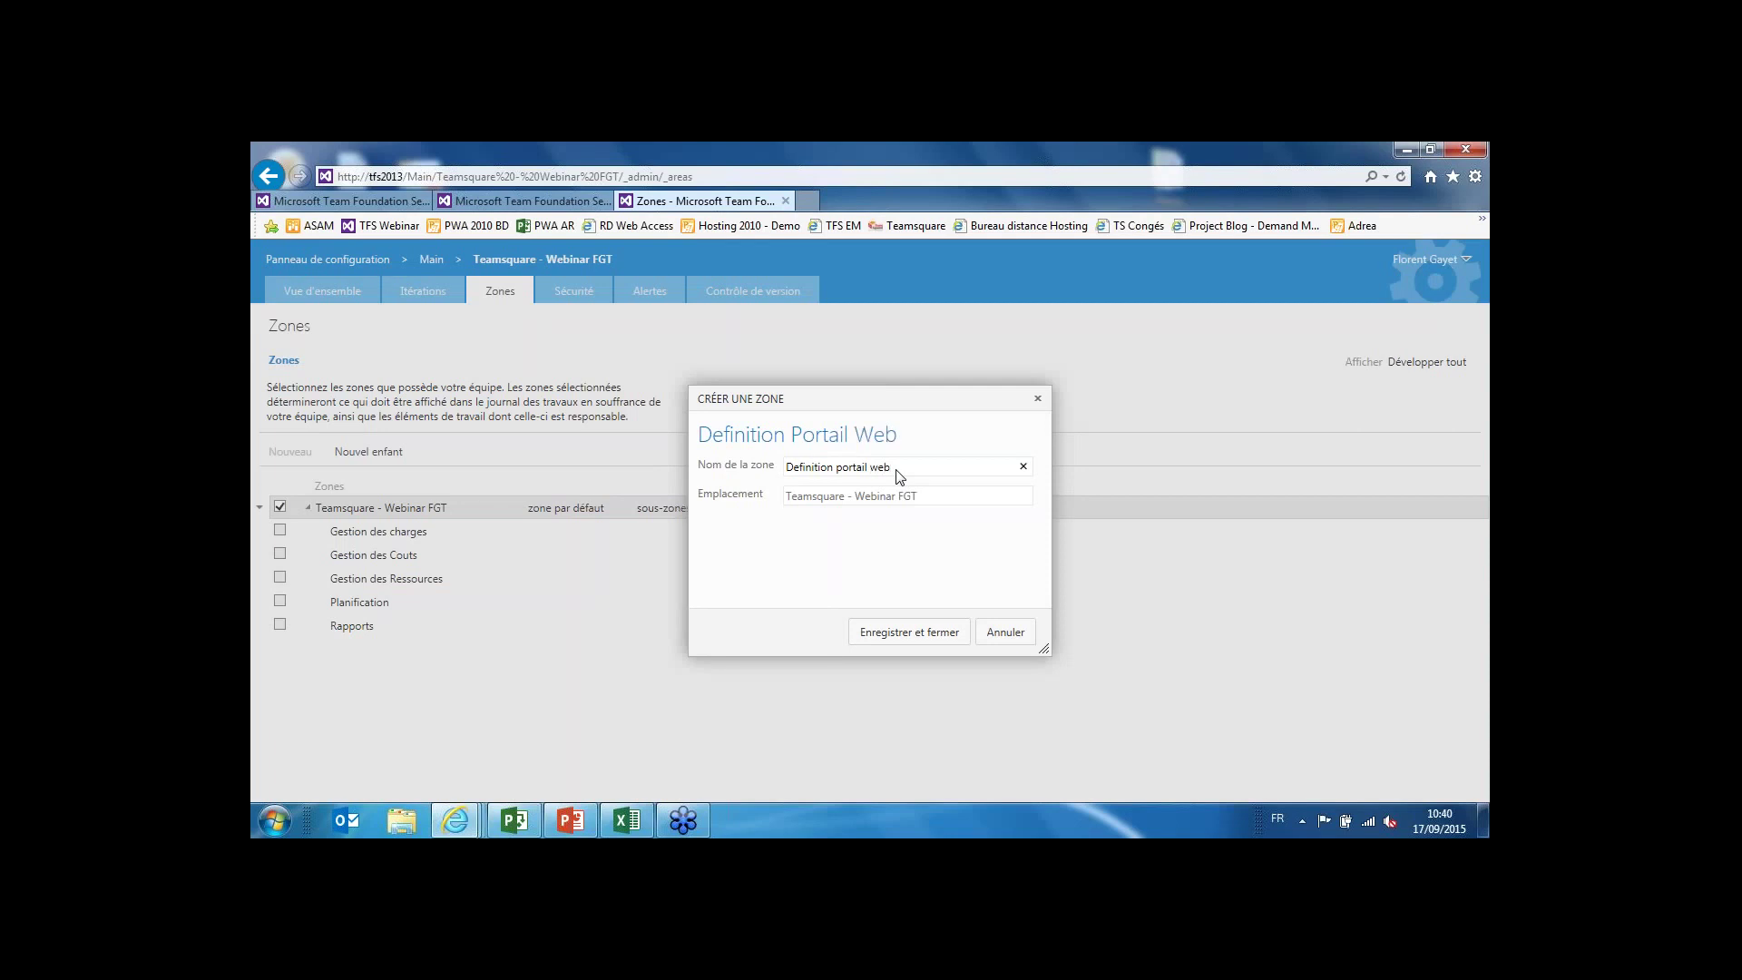
left_click(915, 637)
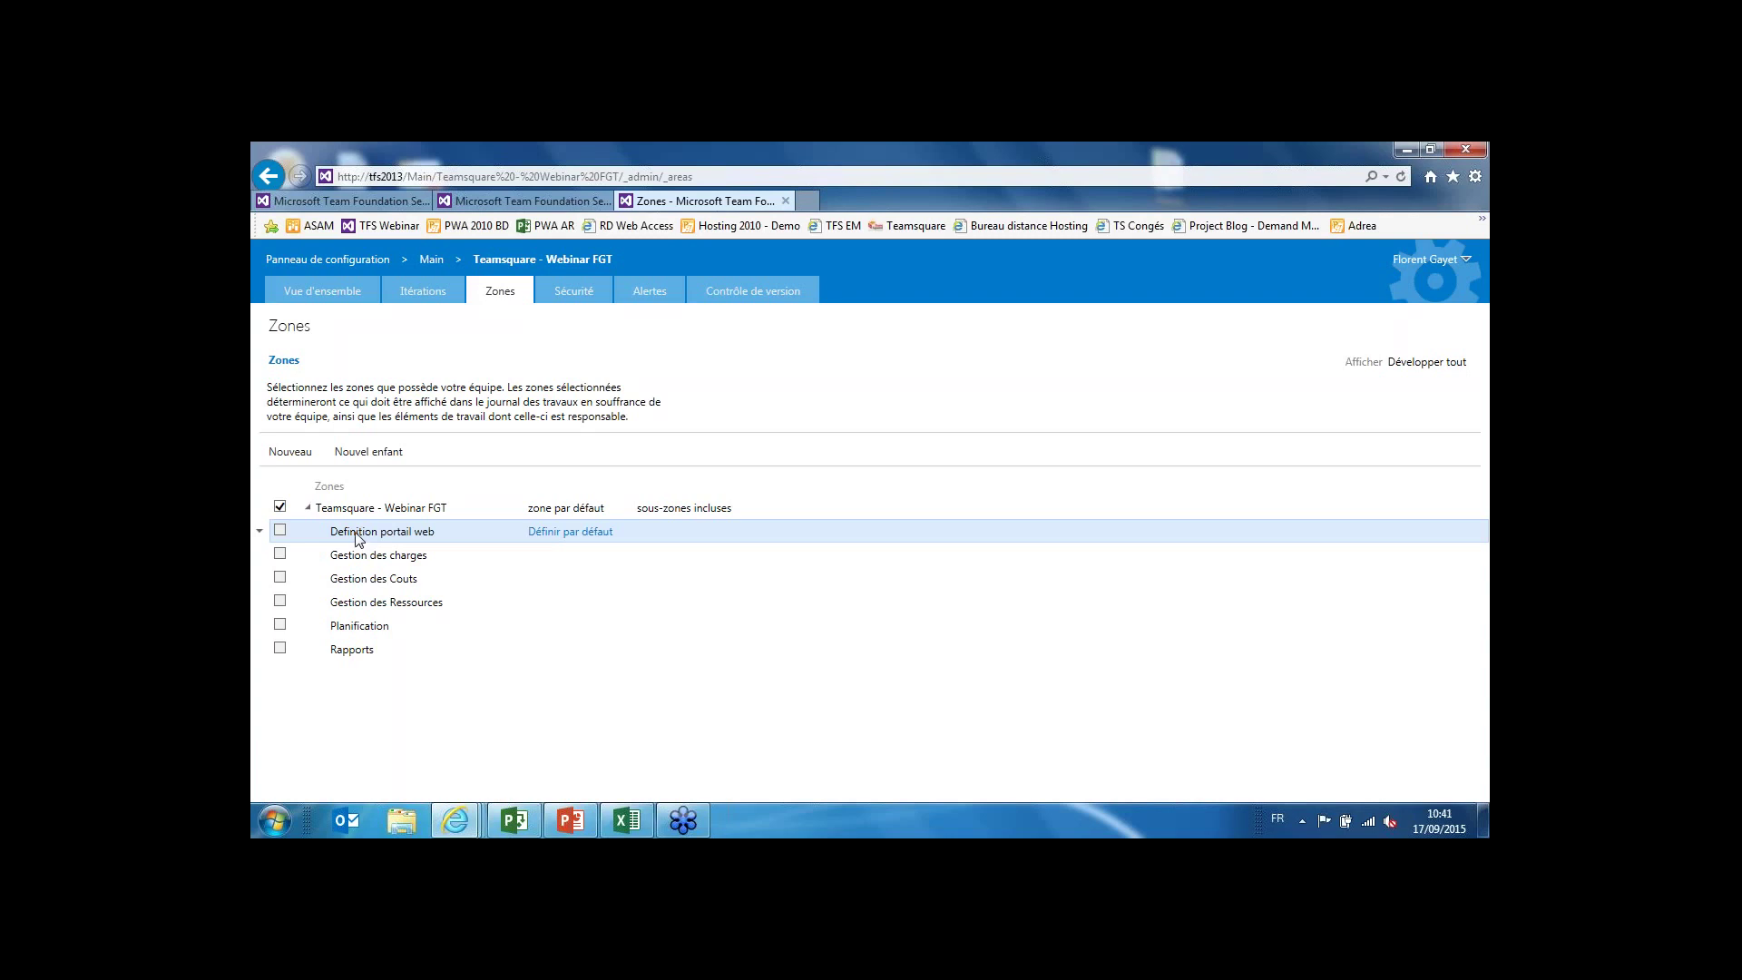
Review the project's iterations and the start and end date fields of Sprint 5 without saving changes.
left_click(420, 288)
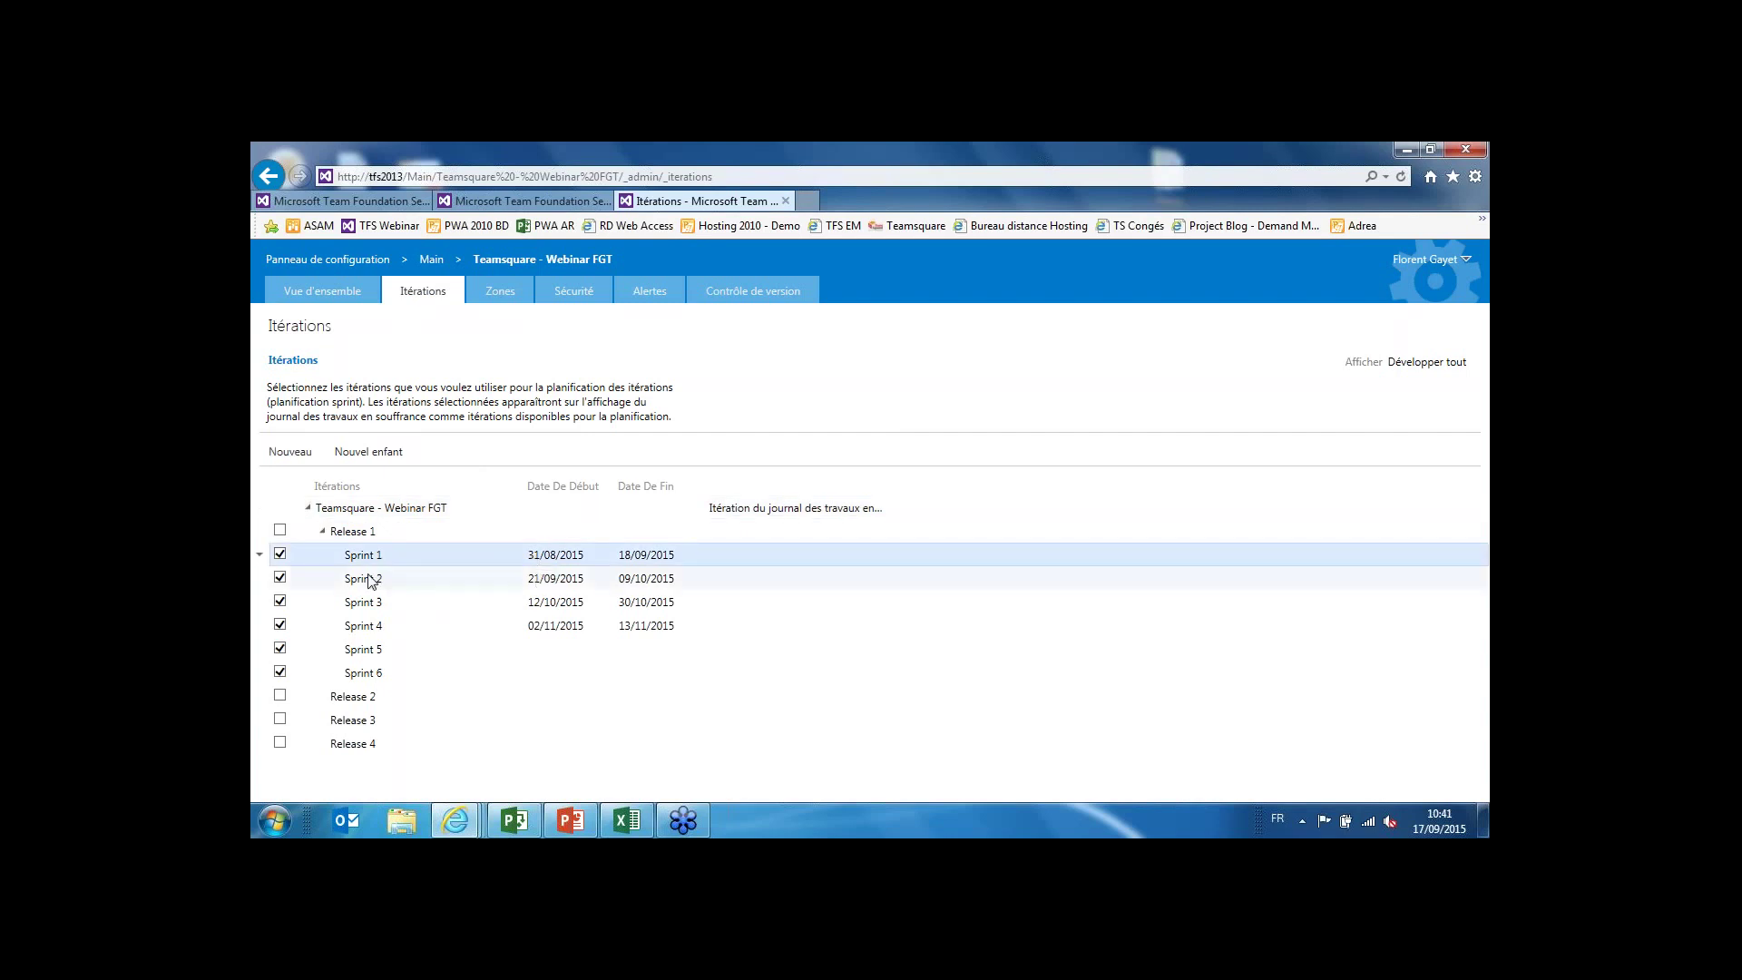
mouse_move(369, 647)
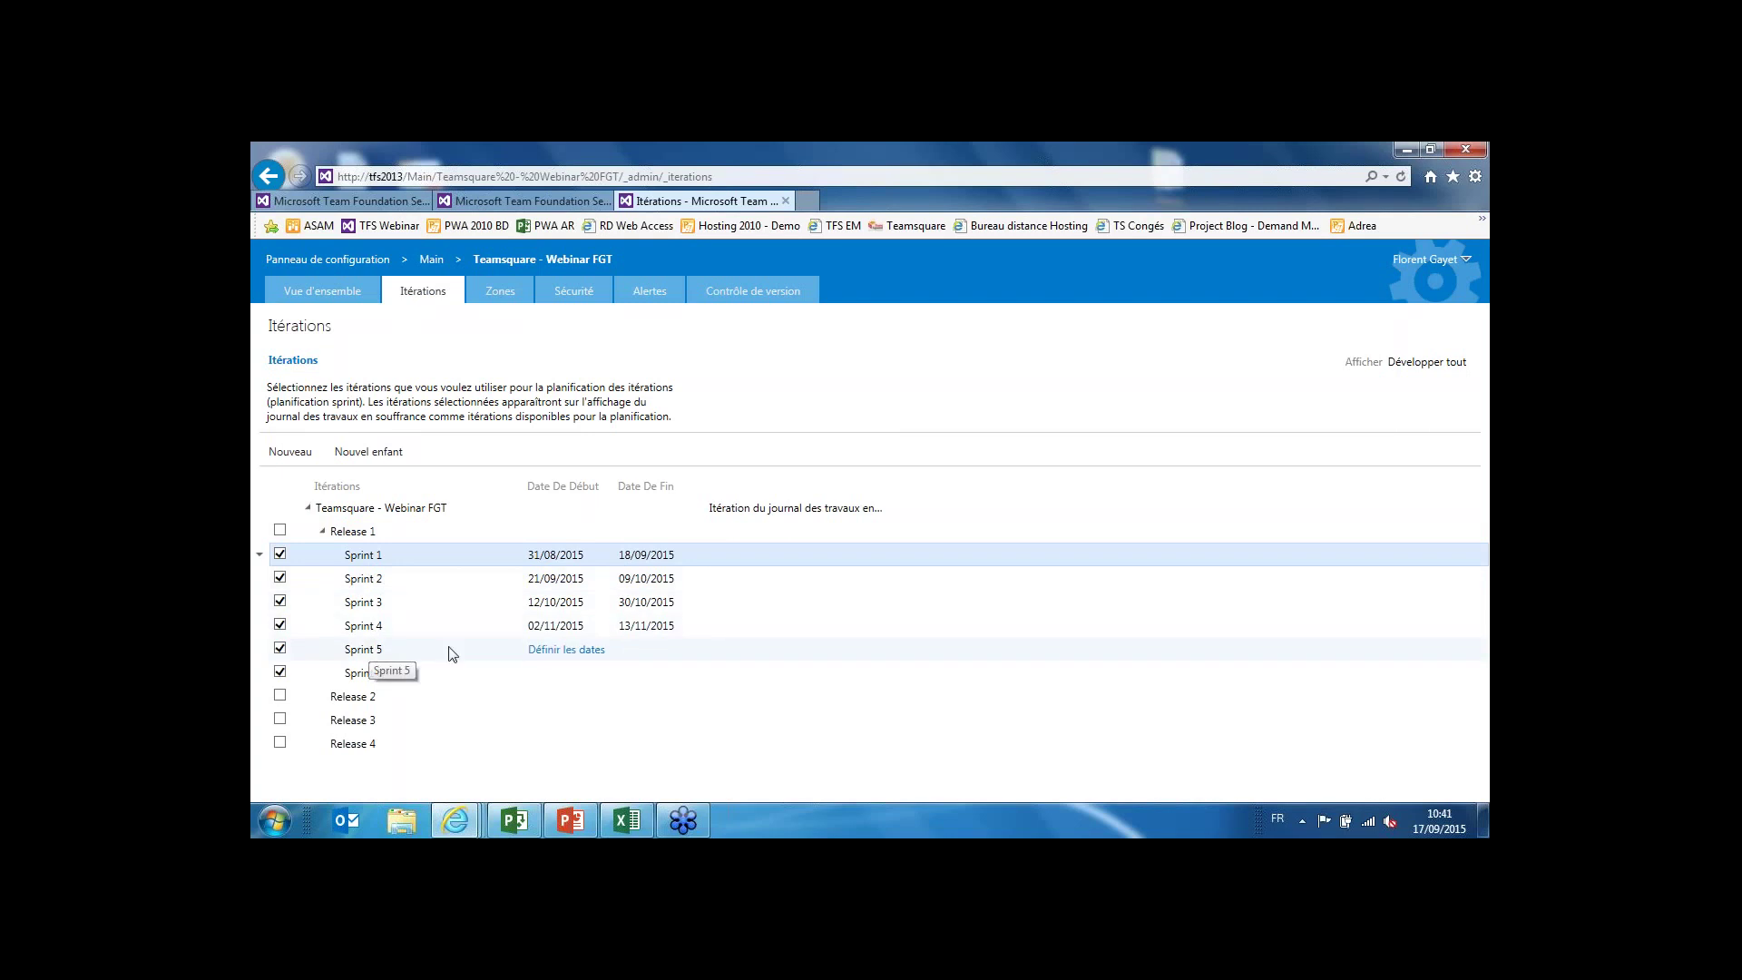
left_click(553, 650)
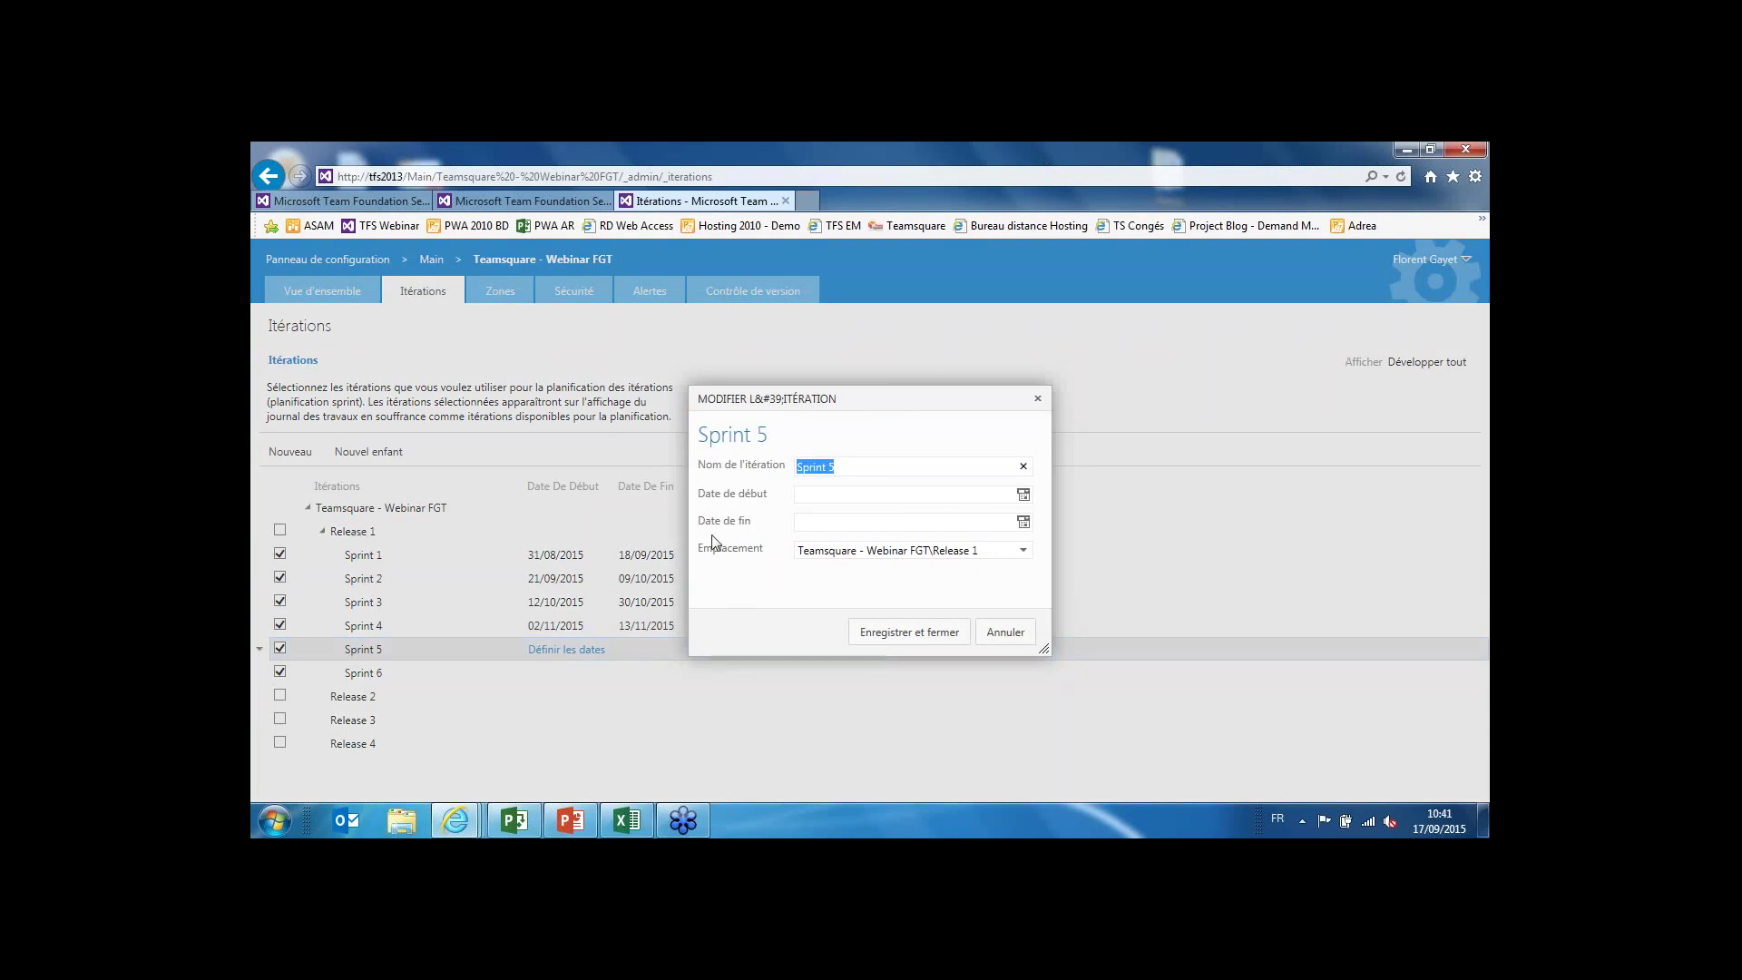
left_click(1004, 493)
left_click(1009, 633)
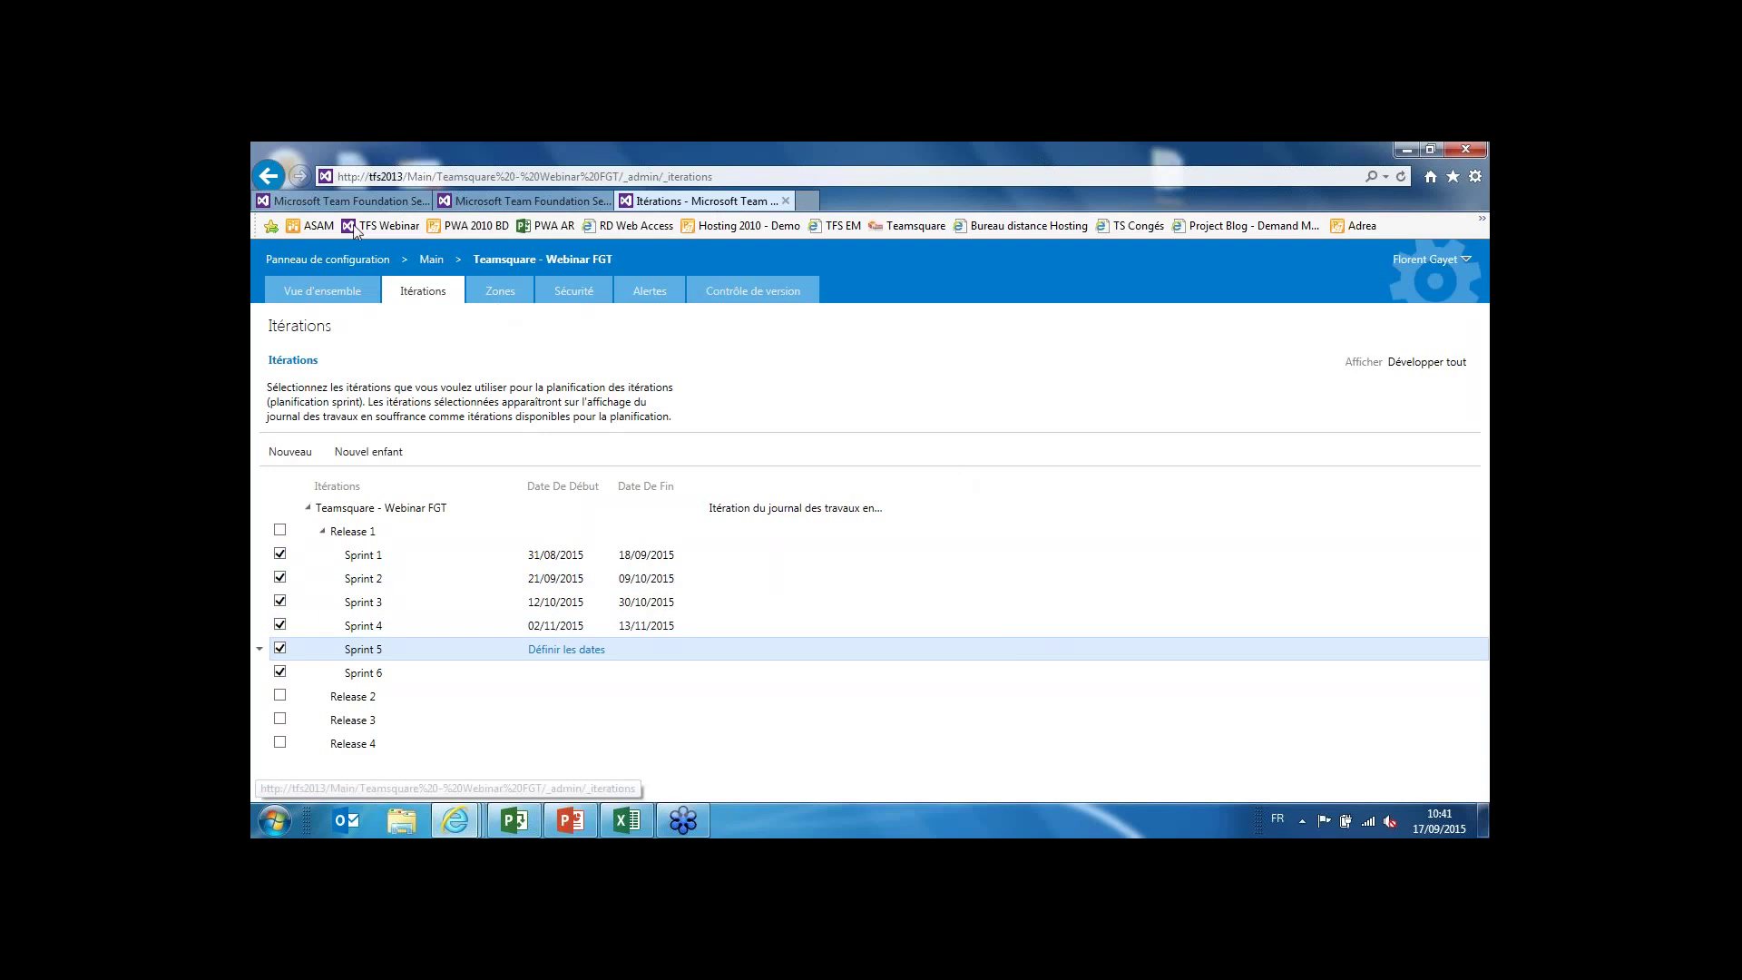
Return to the project's home page and view the Sprint 1 backlog in the work area.
left_click(388, 225)
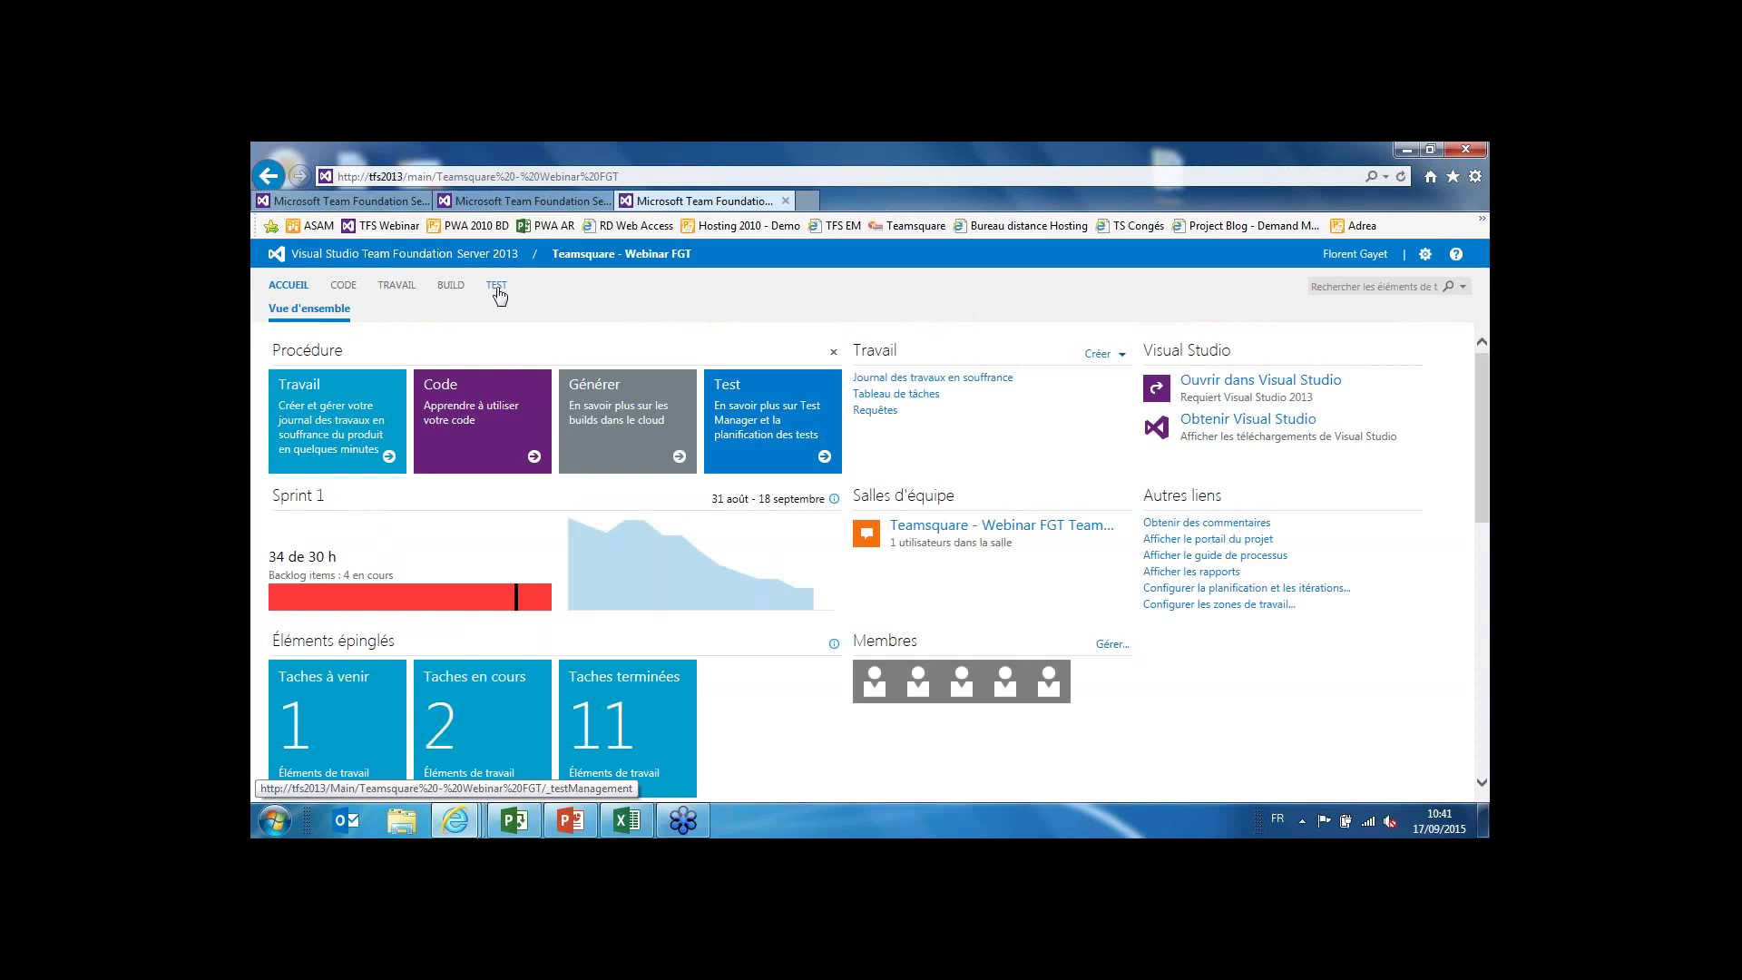
left_click(397, 286)
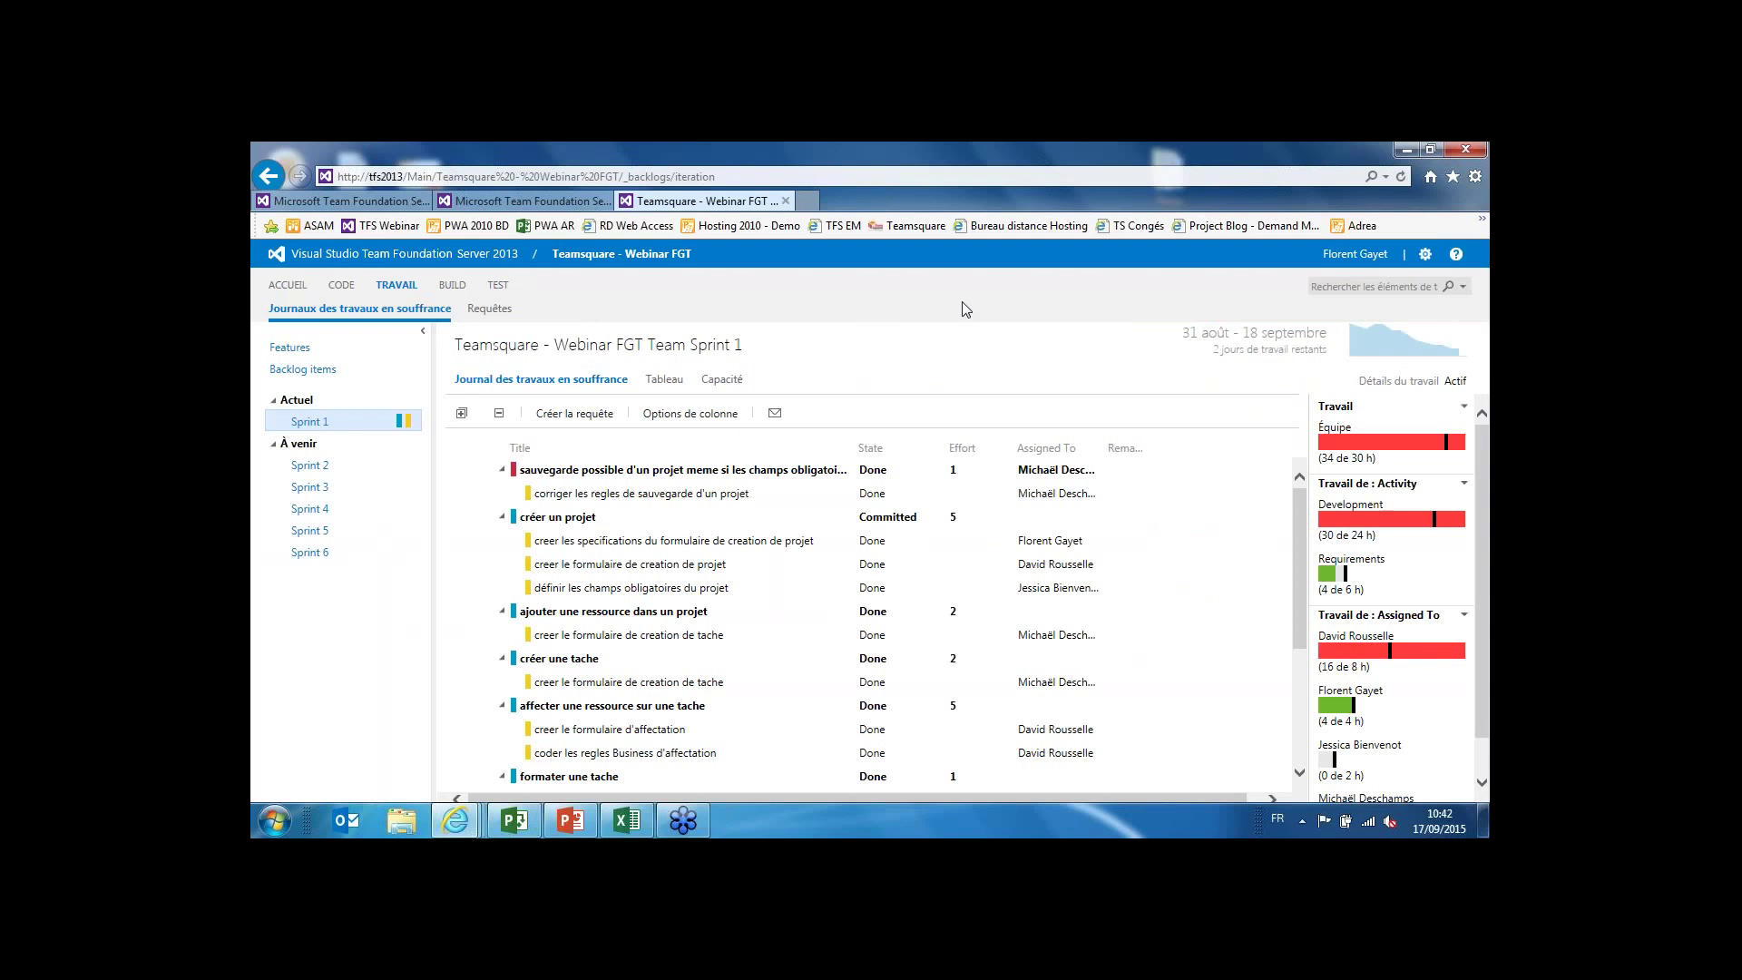
In the Backlog items list, move "supprimer une tache" directly above "visualiser les capacites de travail des ressources du projet".
left_click(368, 366)
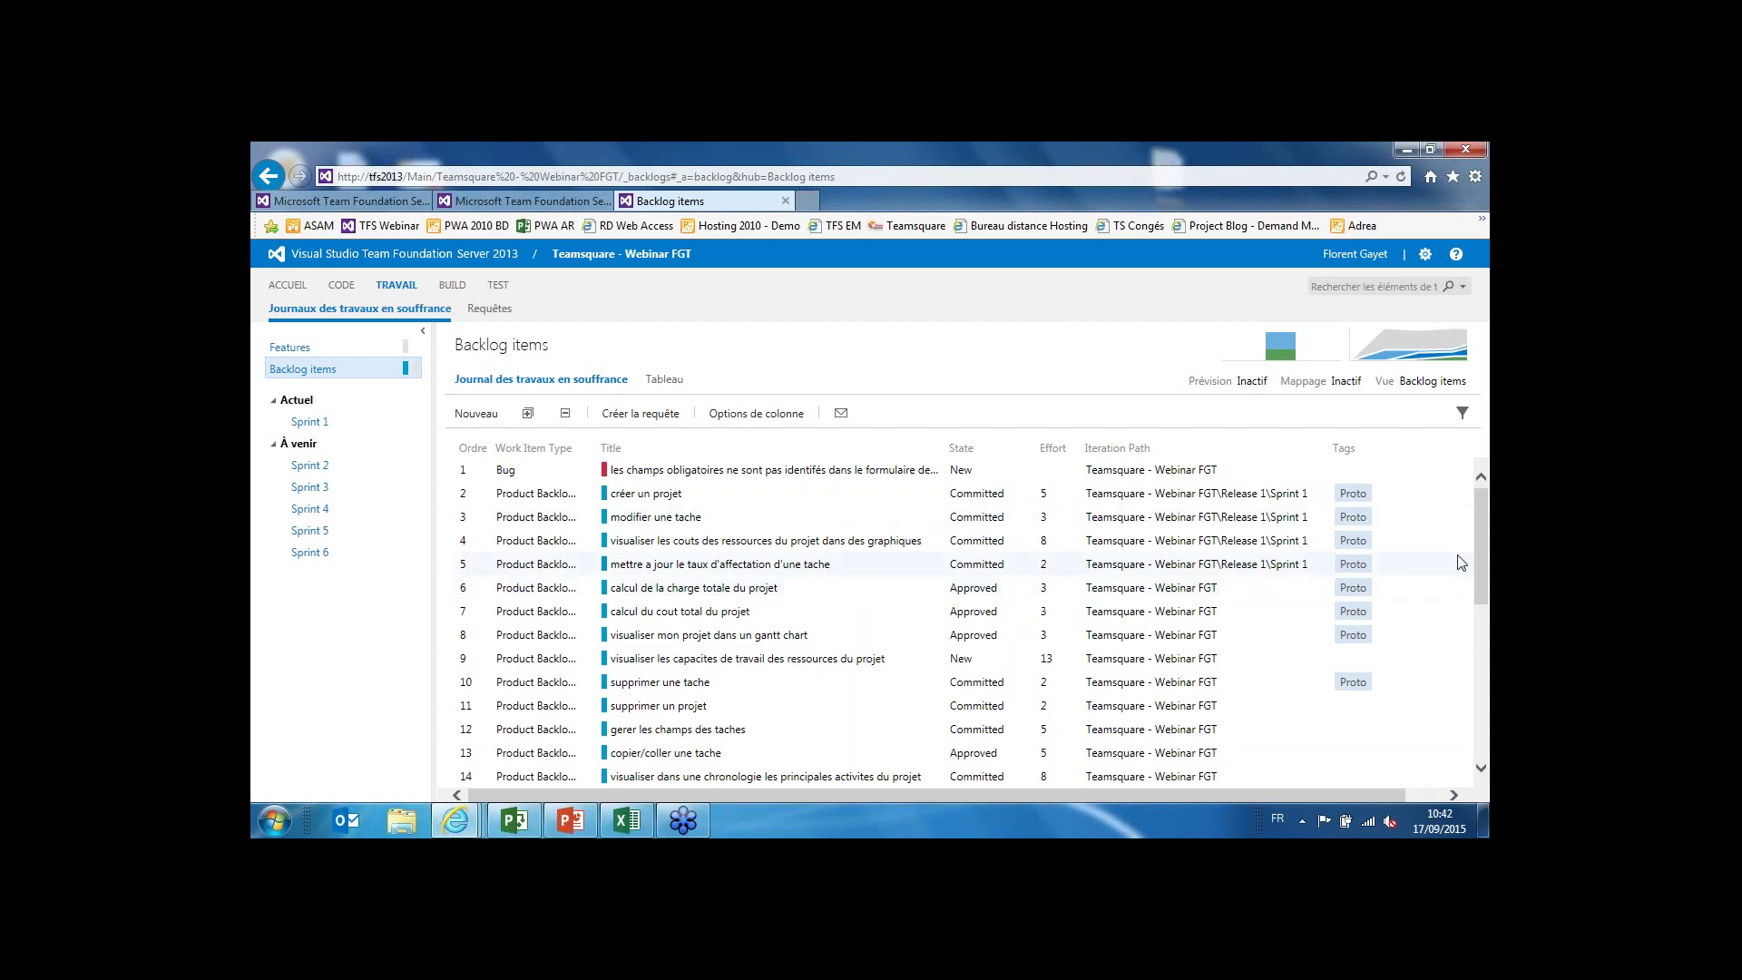
left_click_drag(1485, 555, 1486, 580)
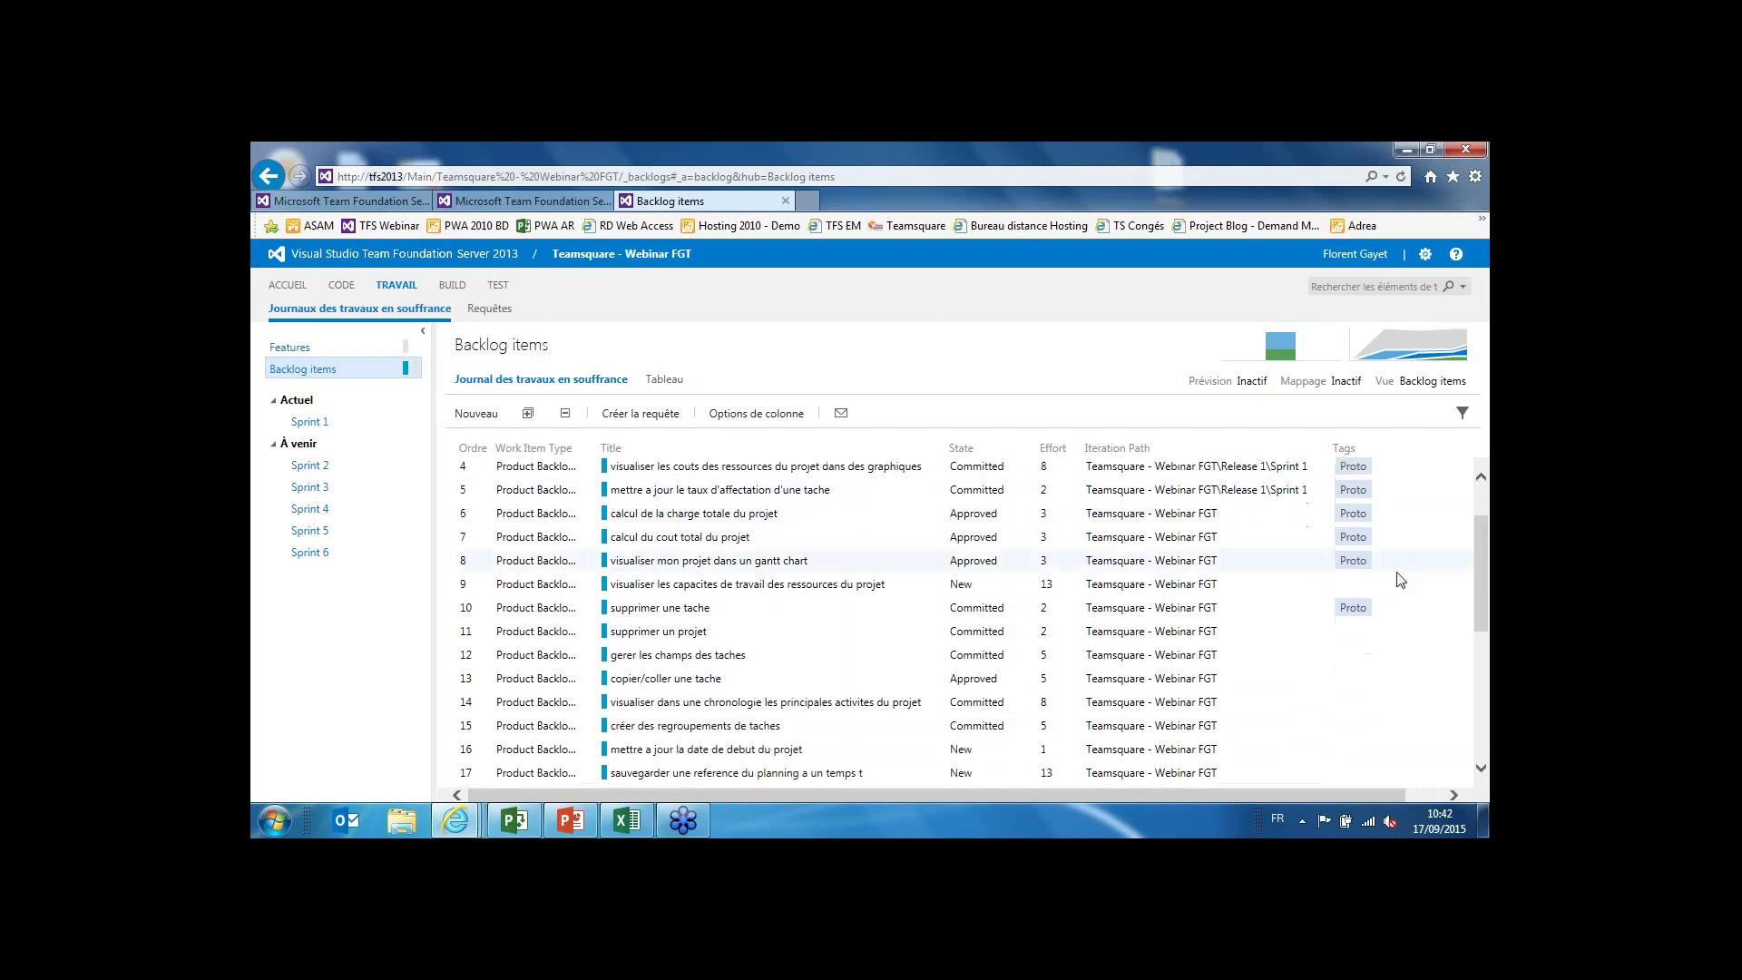
left_click_drag(665, 614, 668, 582)
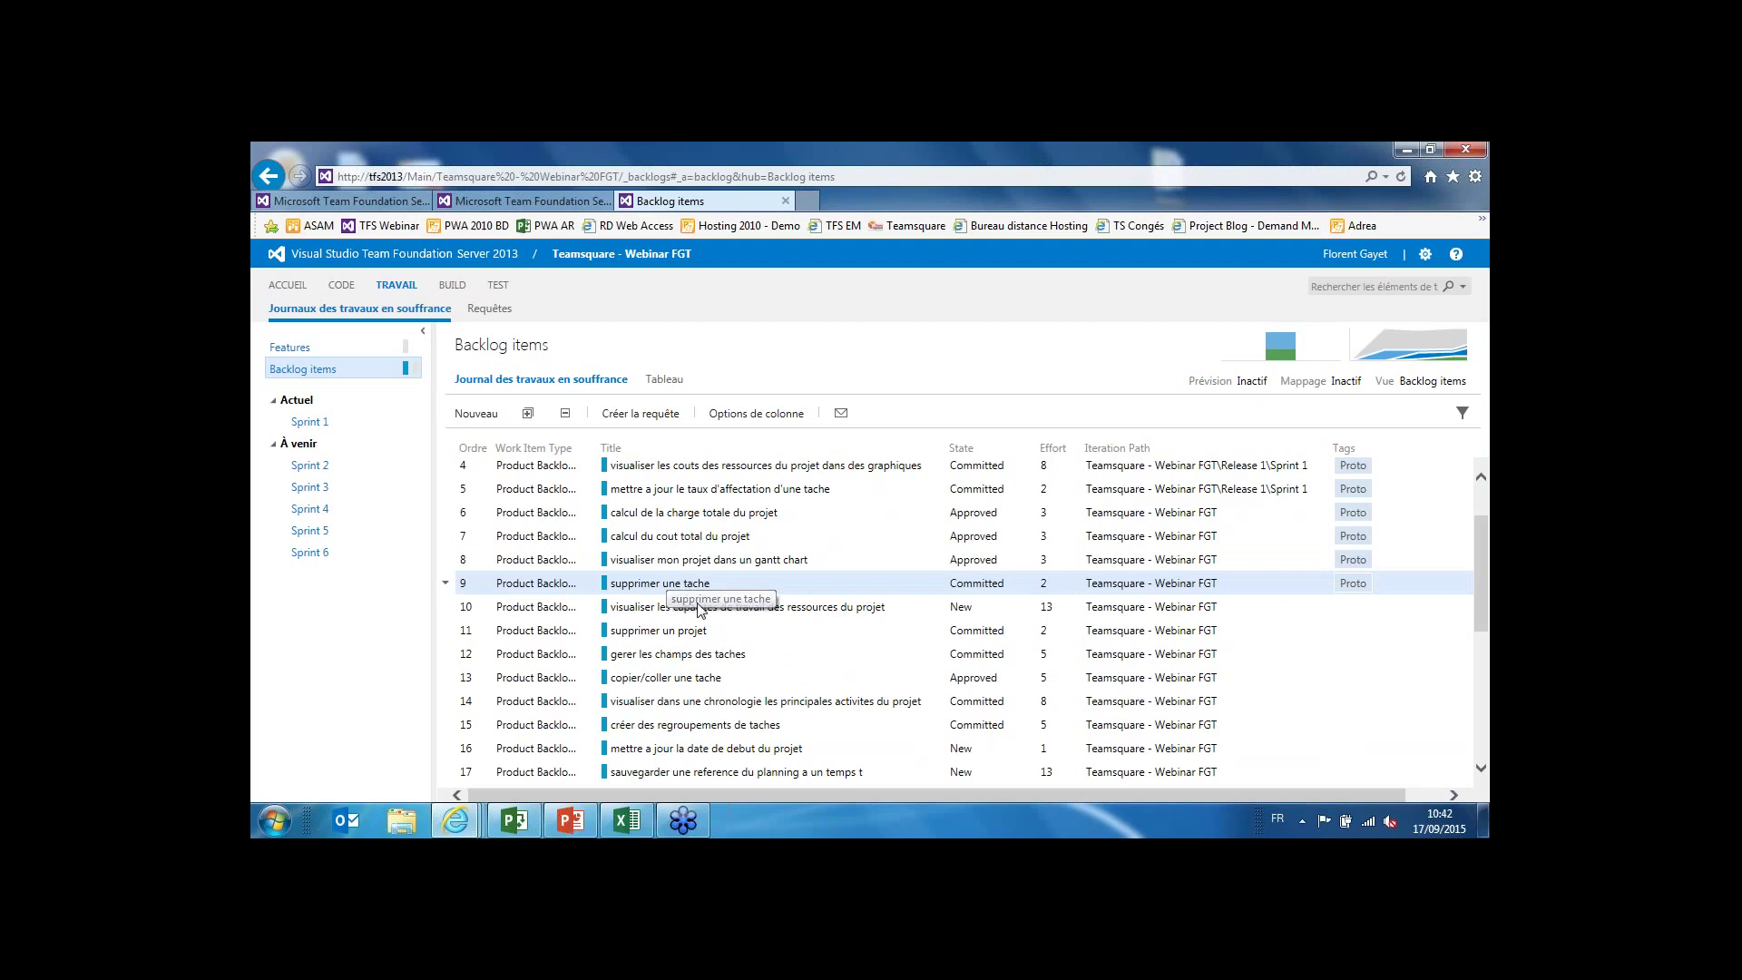
scroll(685, 604, "up", 1)
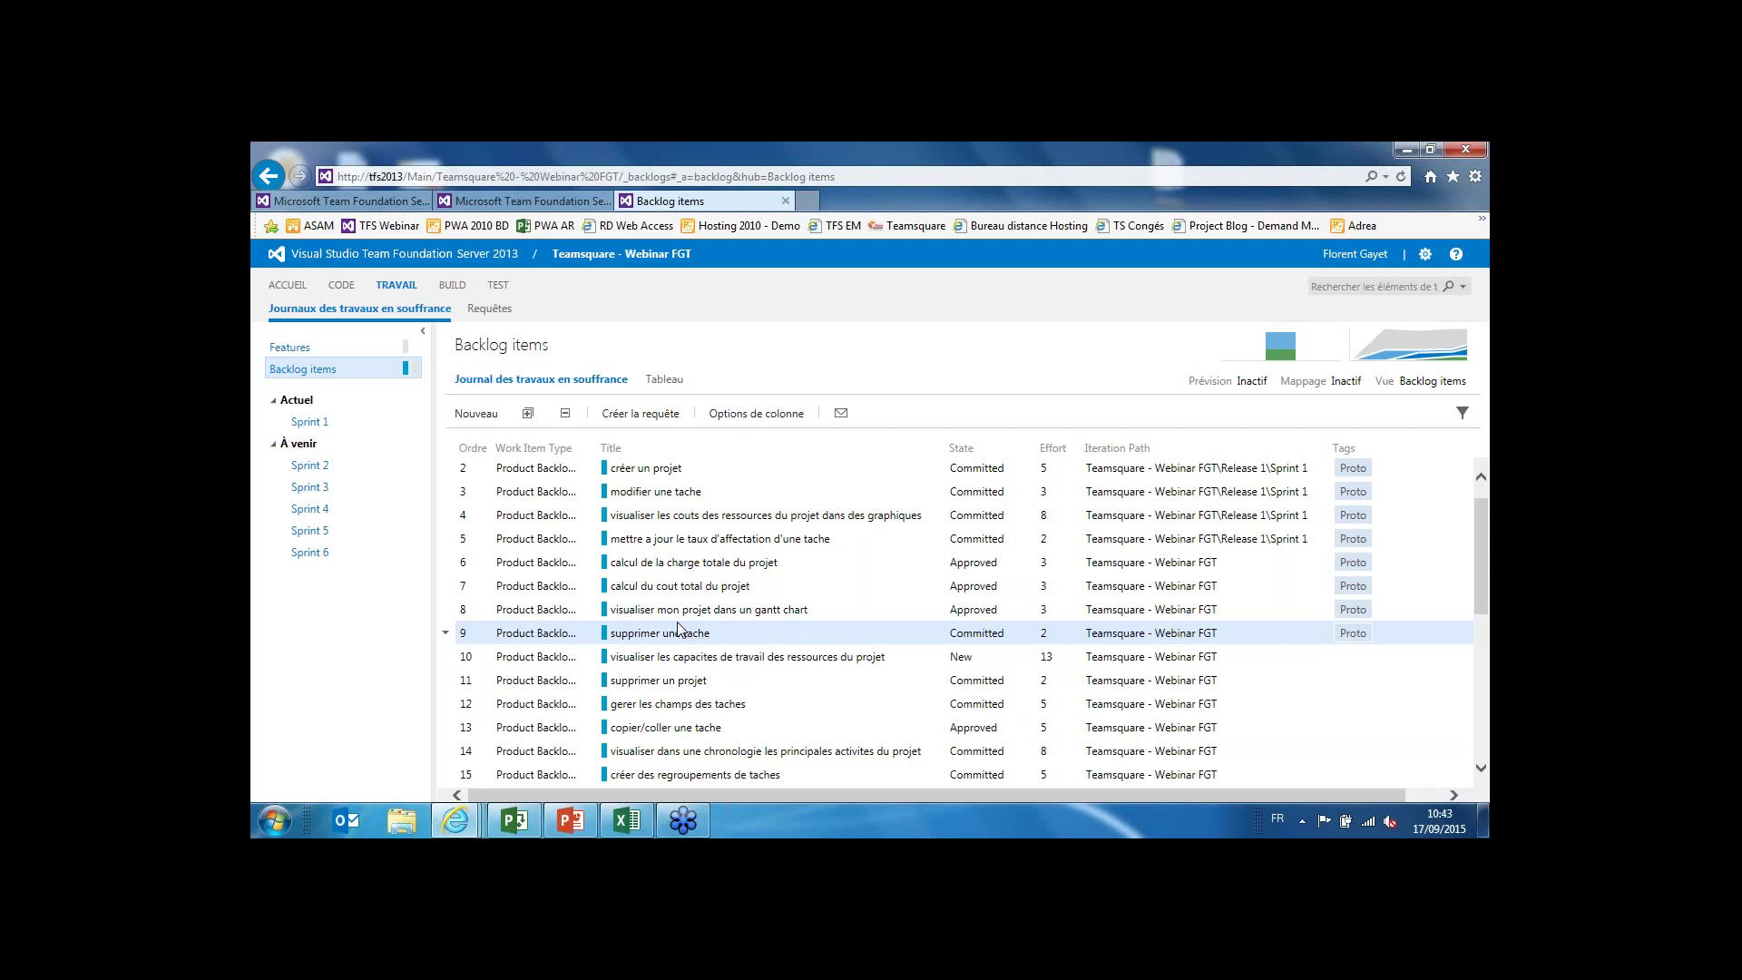
scroll(678, 626, "up", 1)
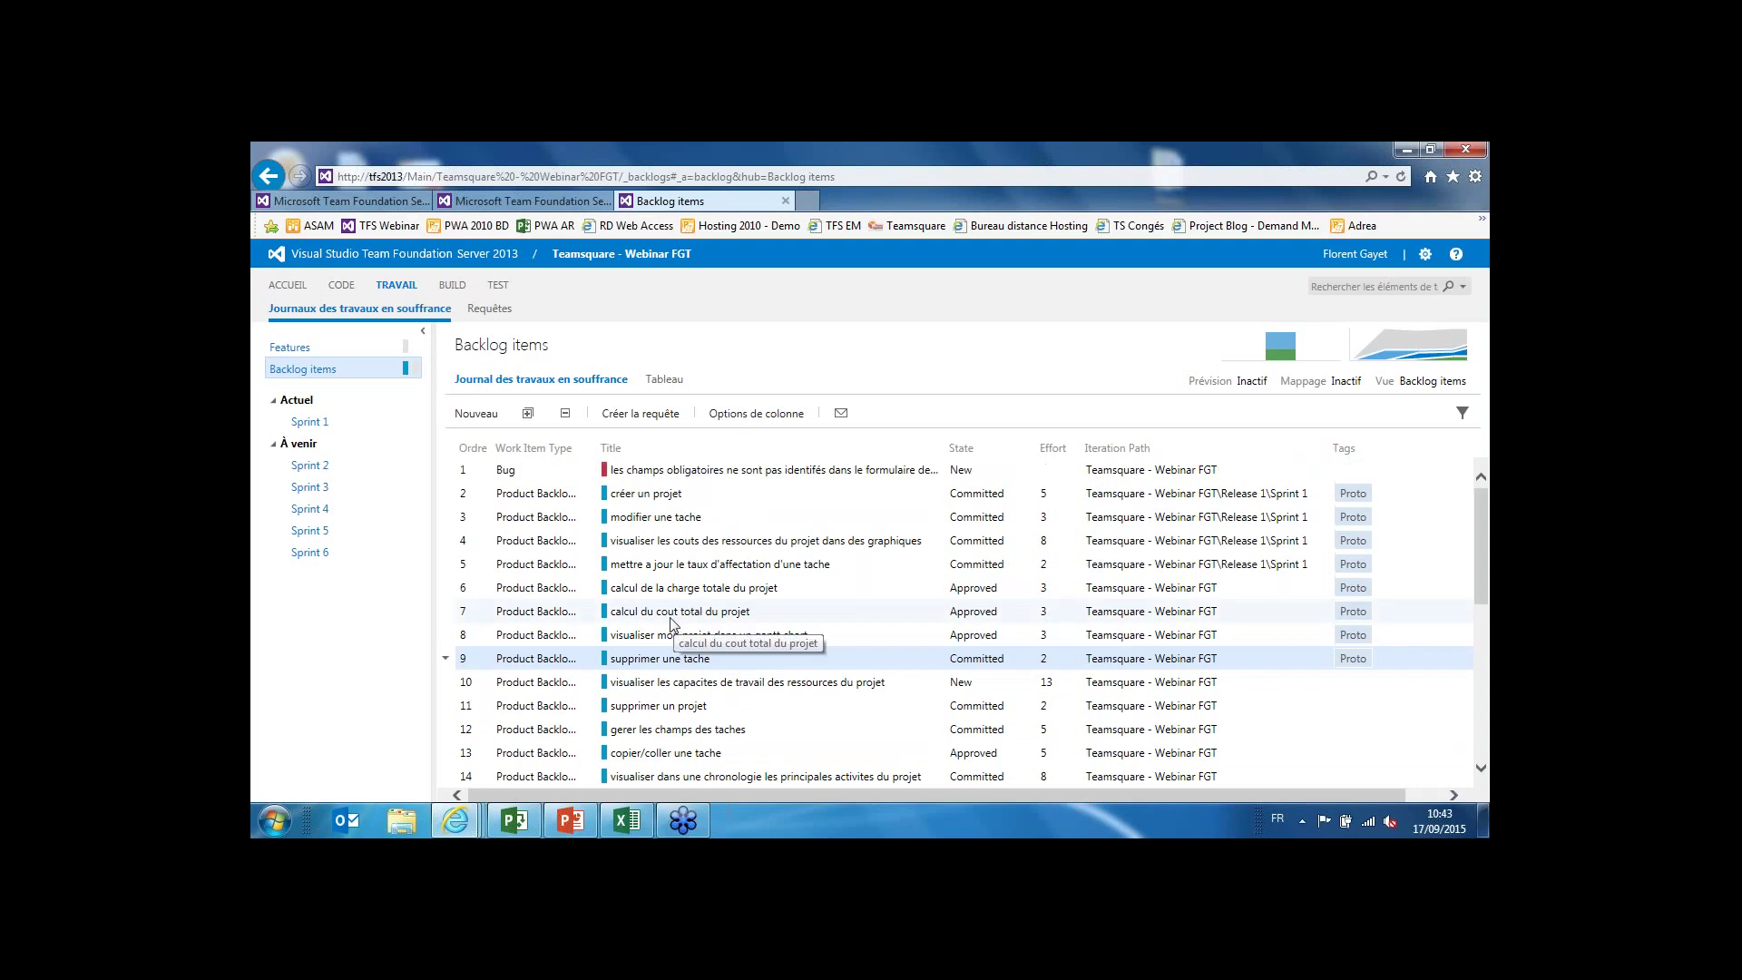
Open the backlog item "créer un projet" and examine its storyboards, test cases and child tasks.
double_click(646, 494)
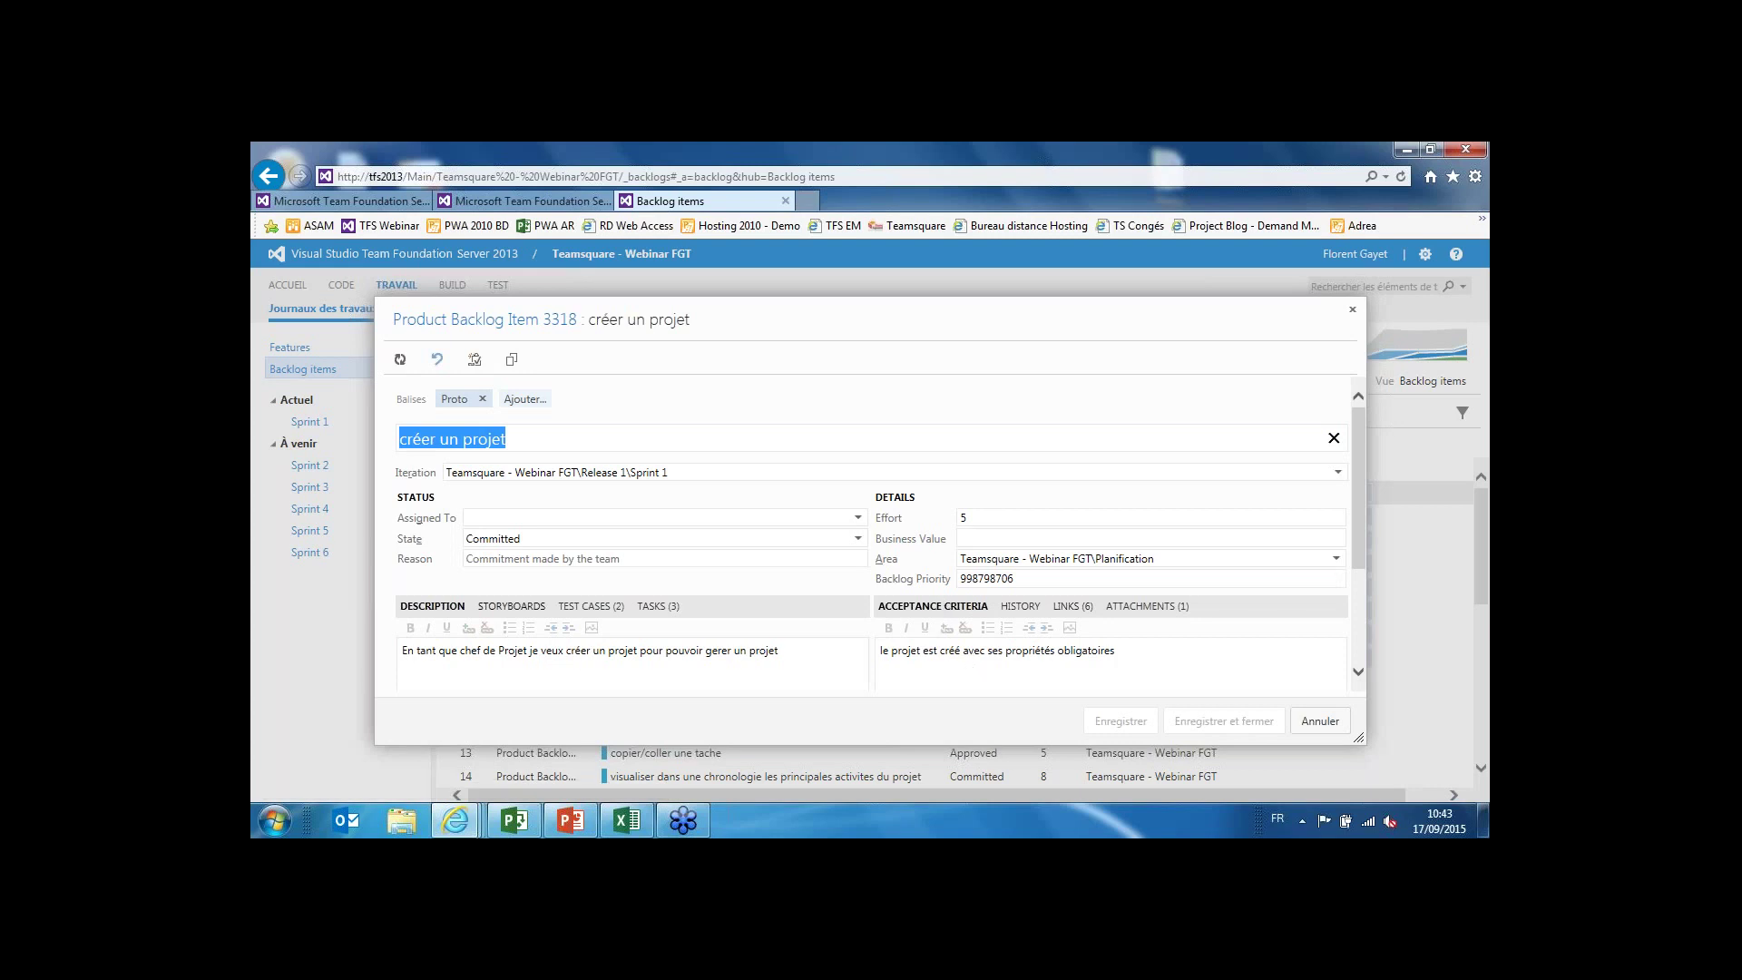
left_click(511, 607)
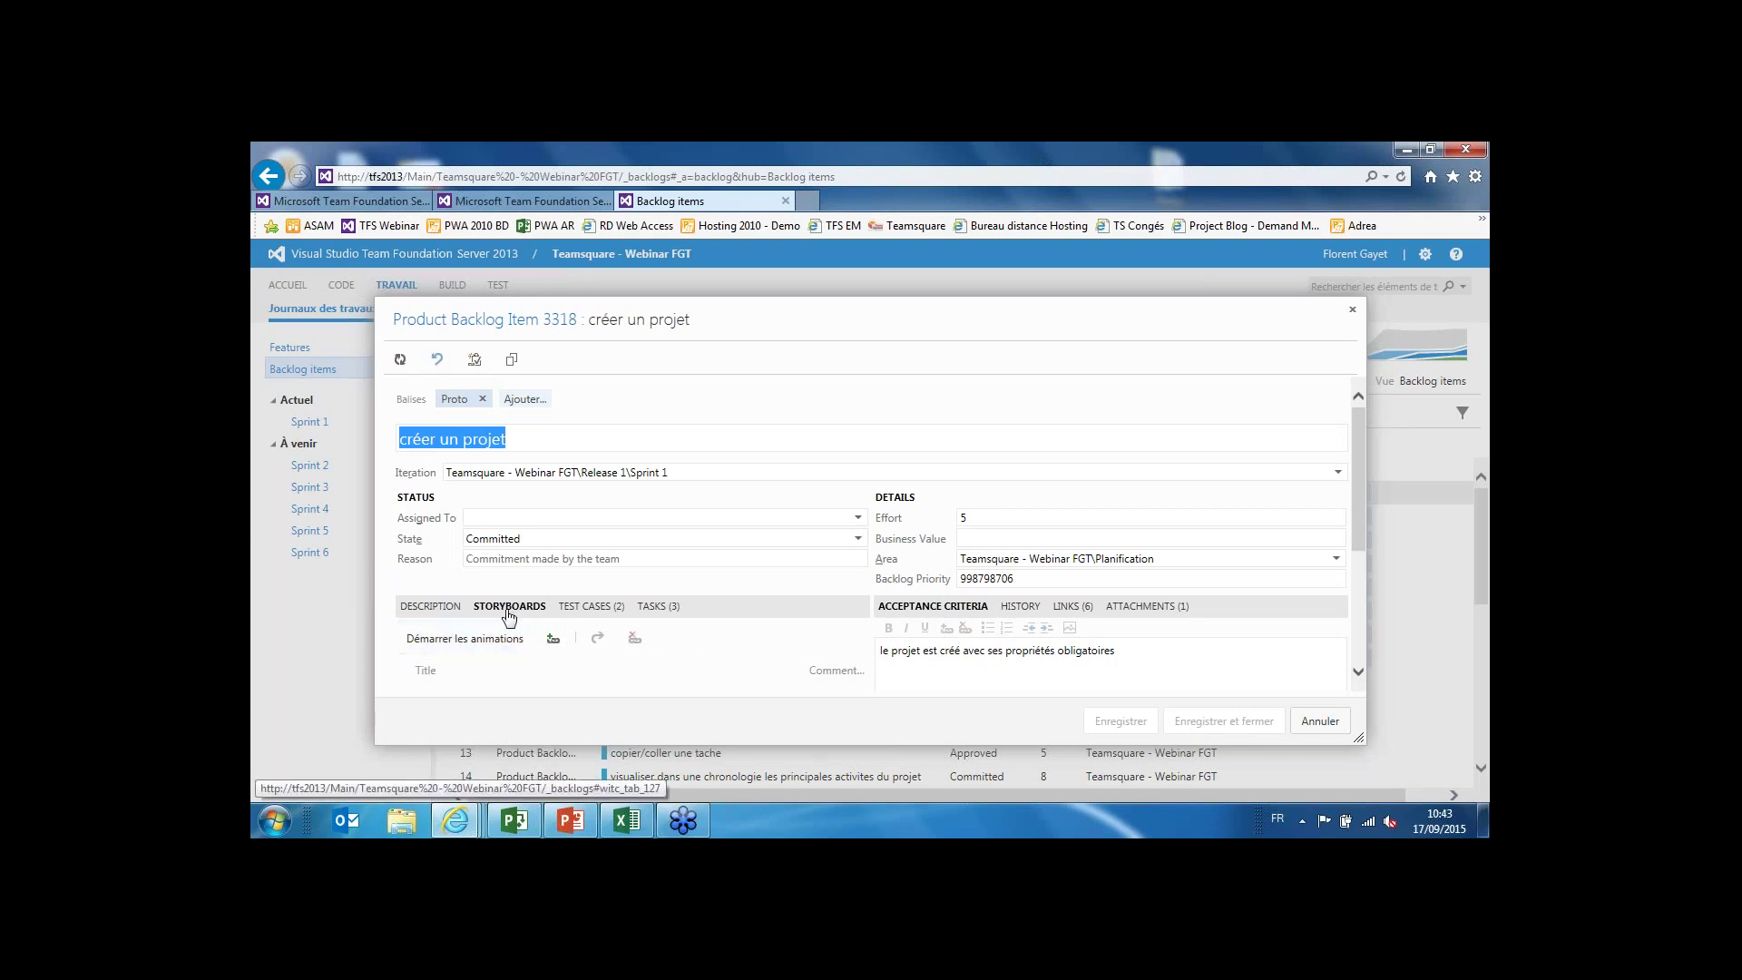
left_click(588, 607)
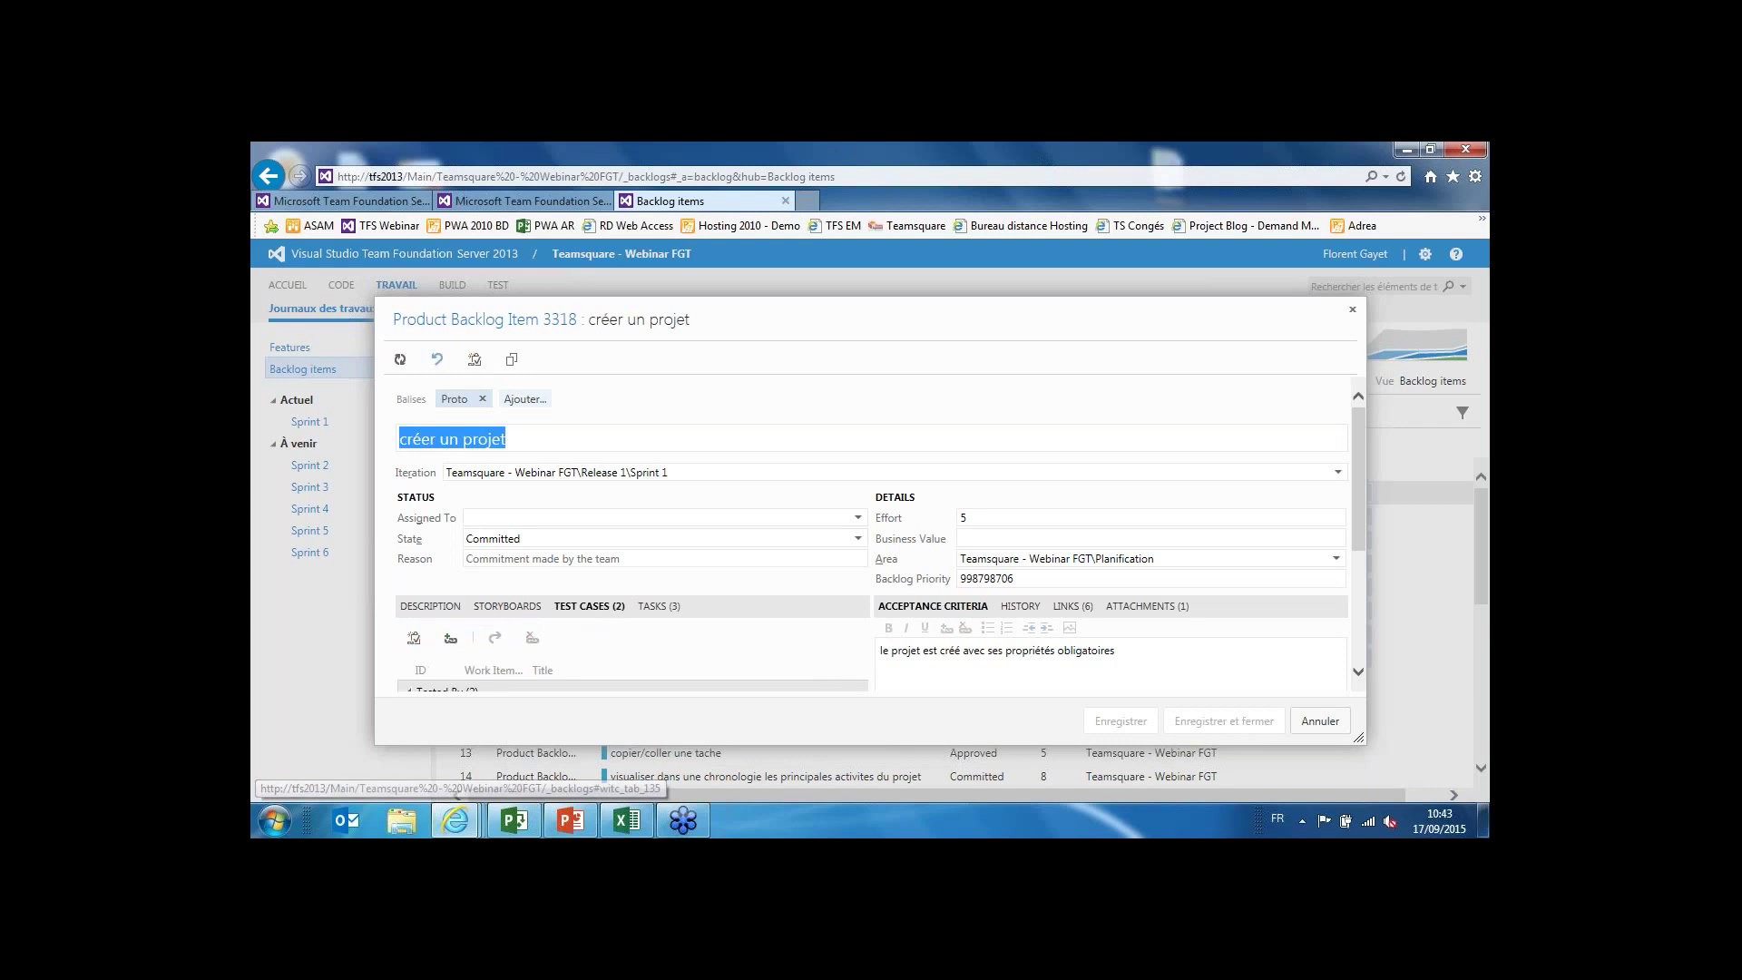
left_click_drag(1356, 487, 1358, 540)
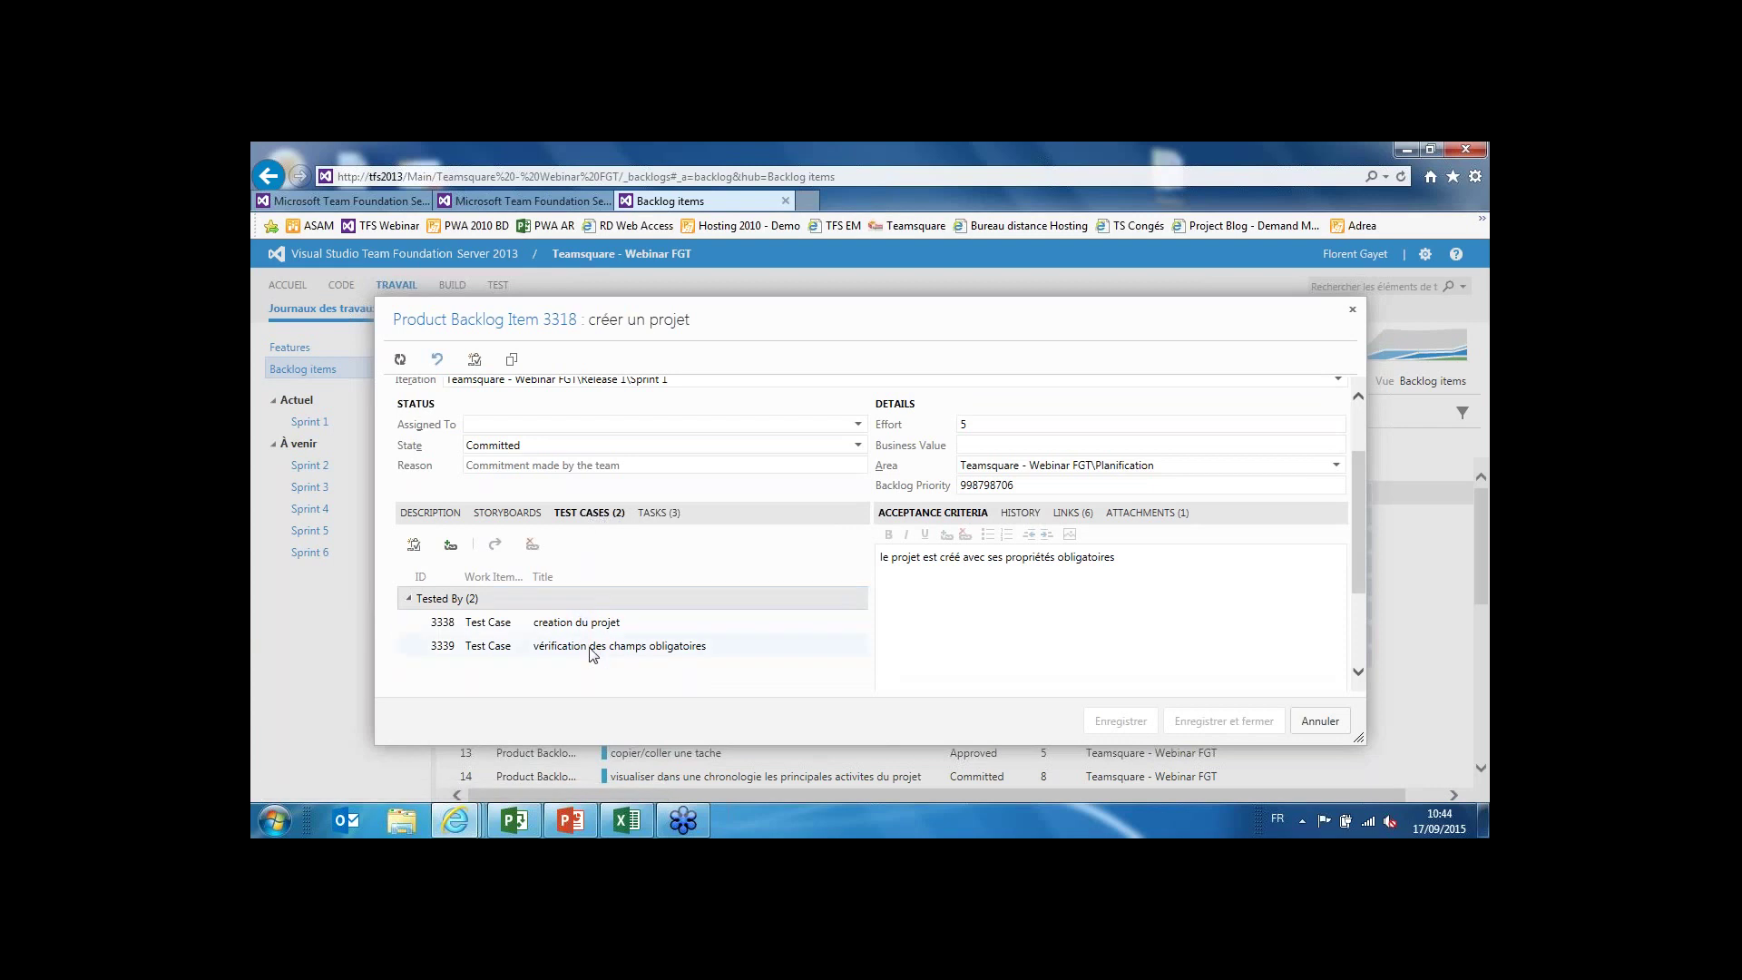
left_click(661, 514)
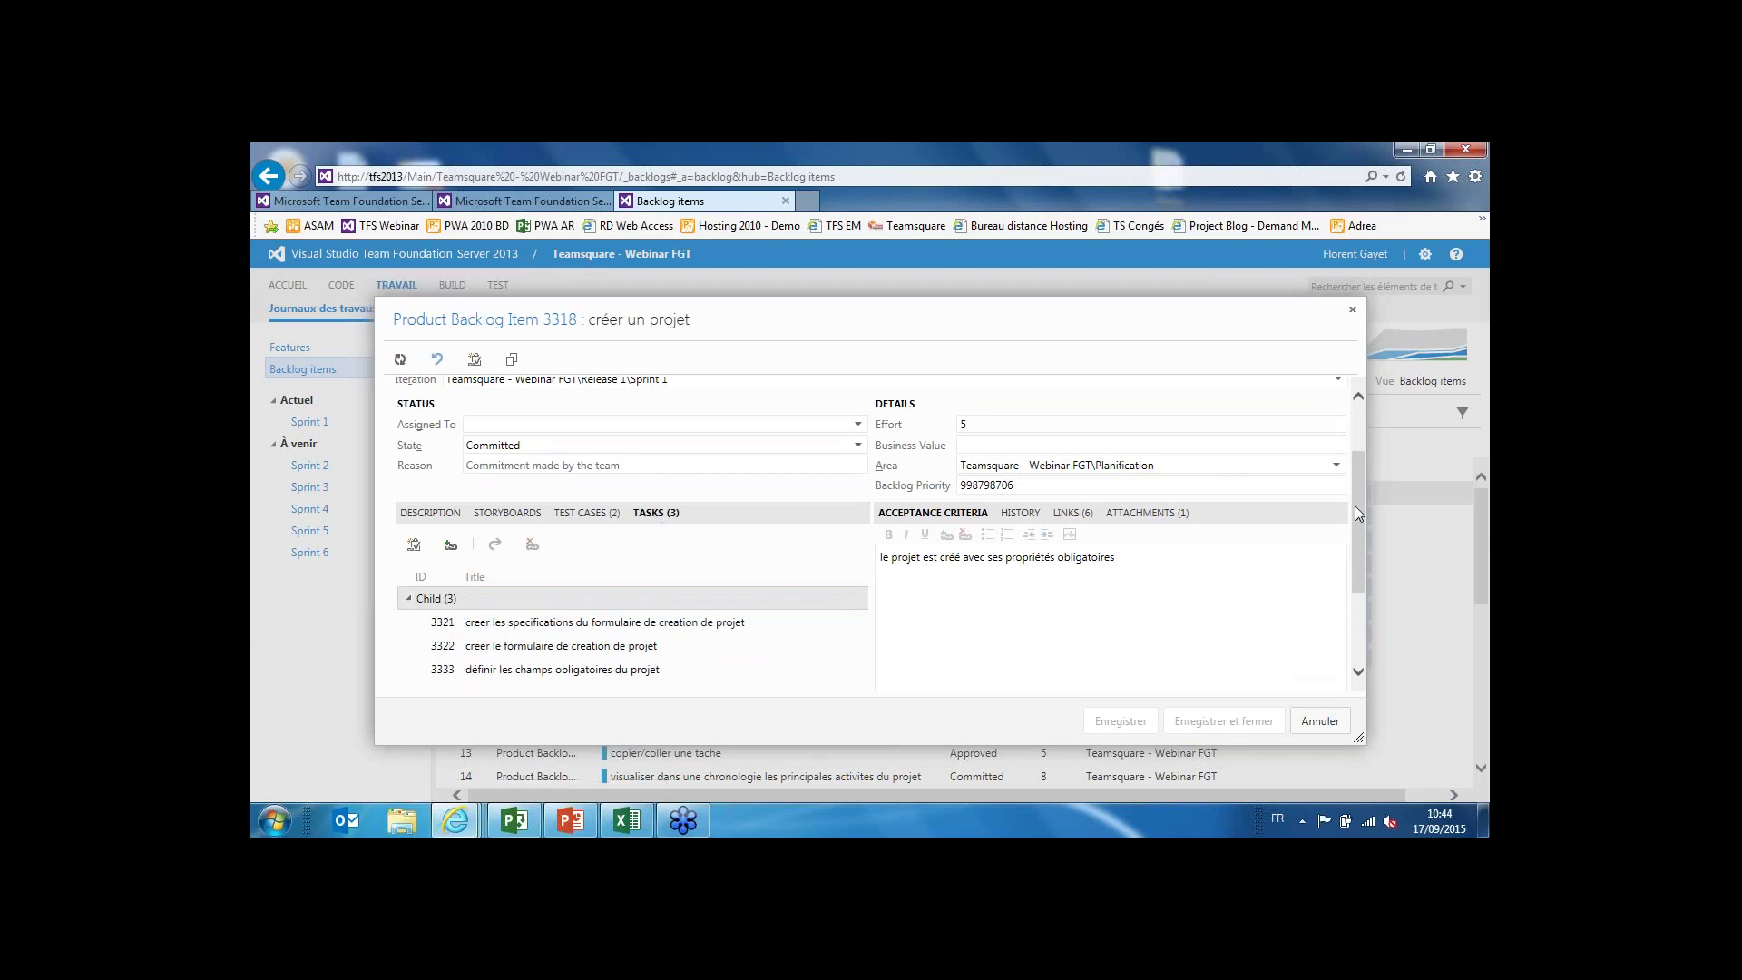
left_click_drag(1358, 498, 1359, 517)
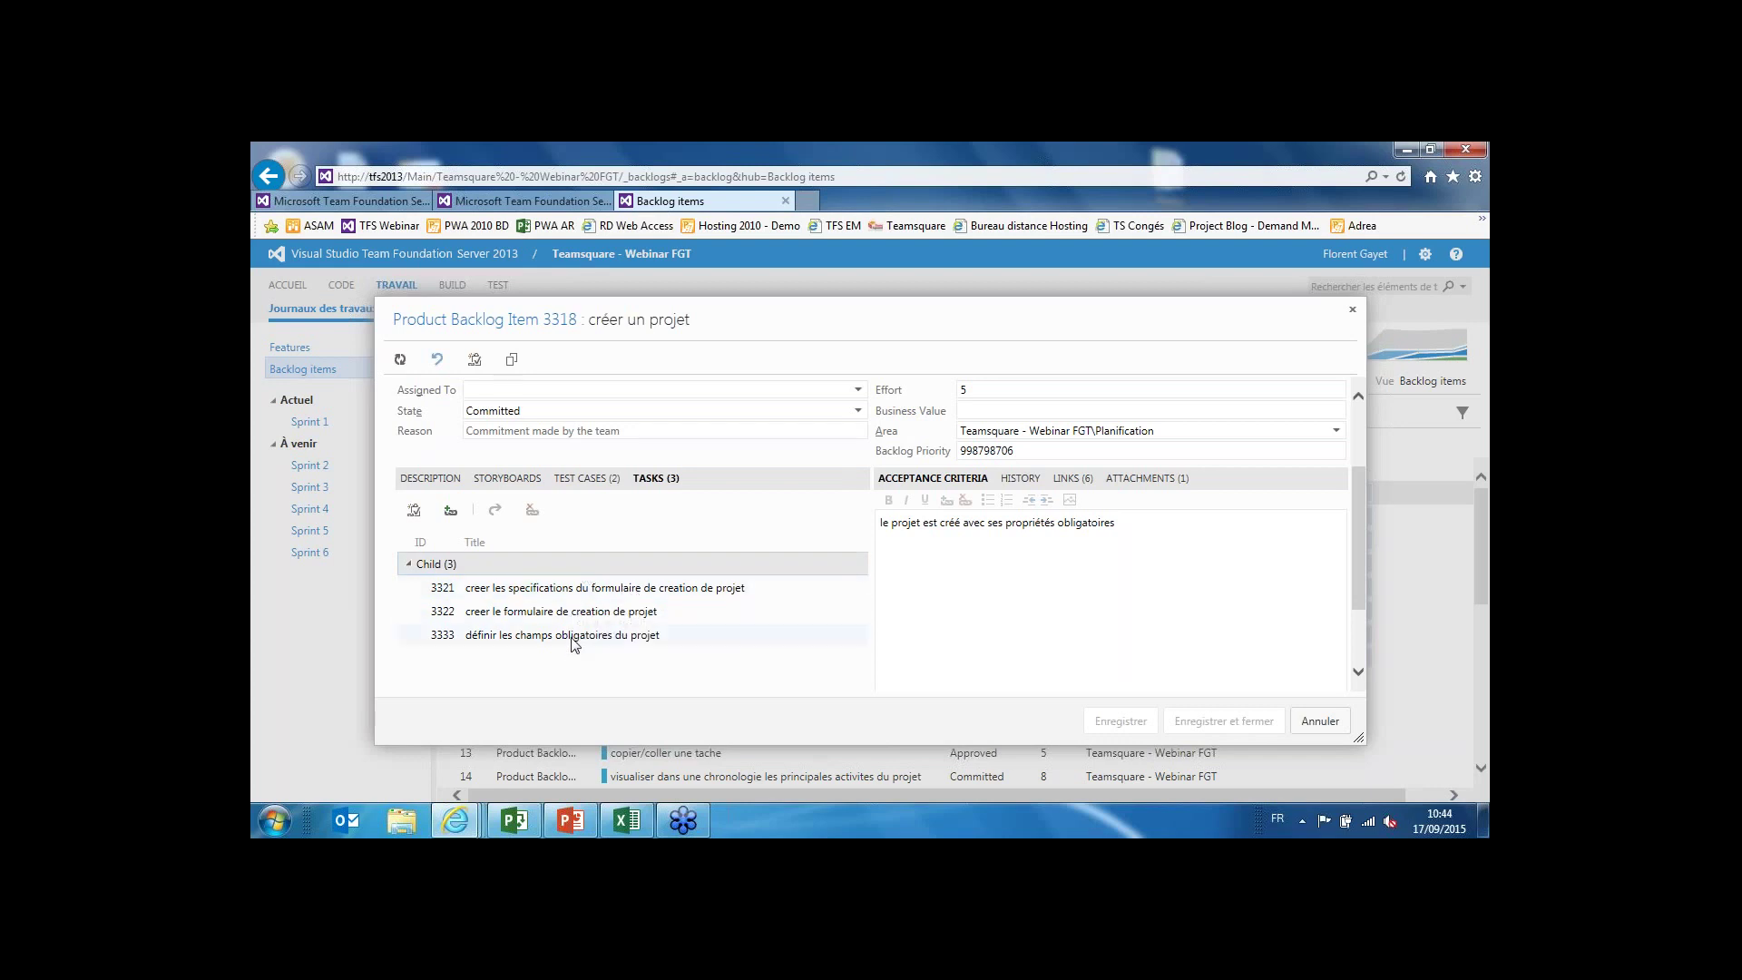
Open the child task "creer les specifications du formulaire de creation de projet" and view the available Activity options.
double_click(568, 589)
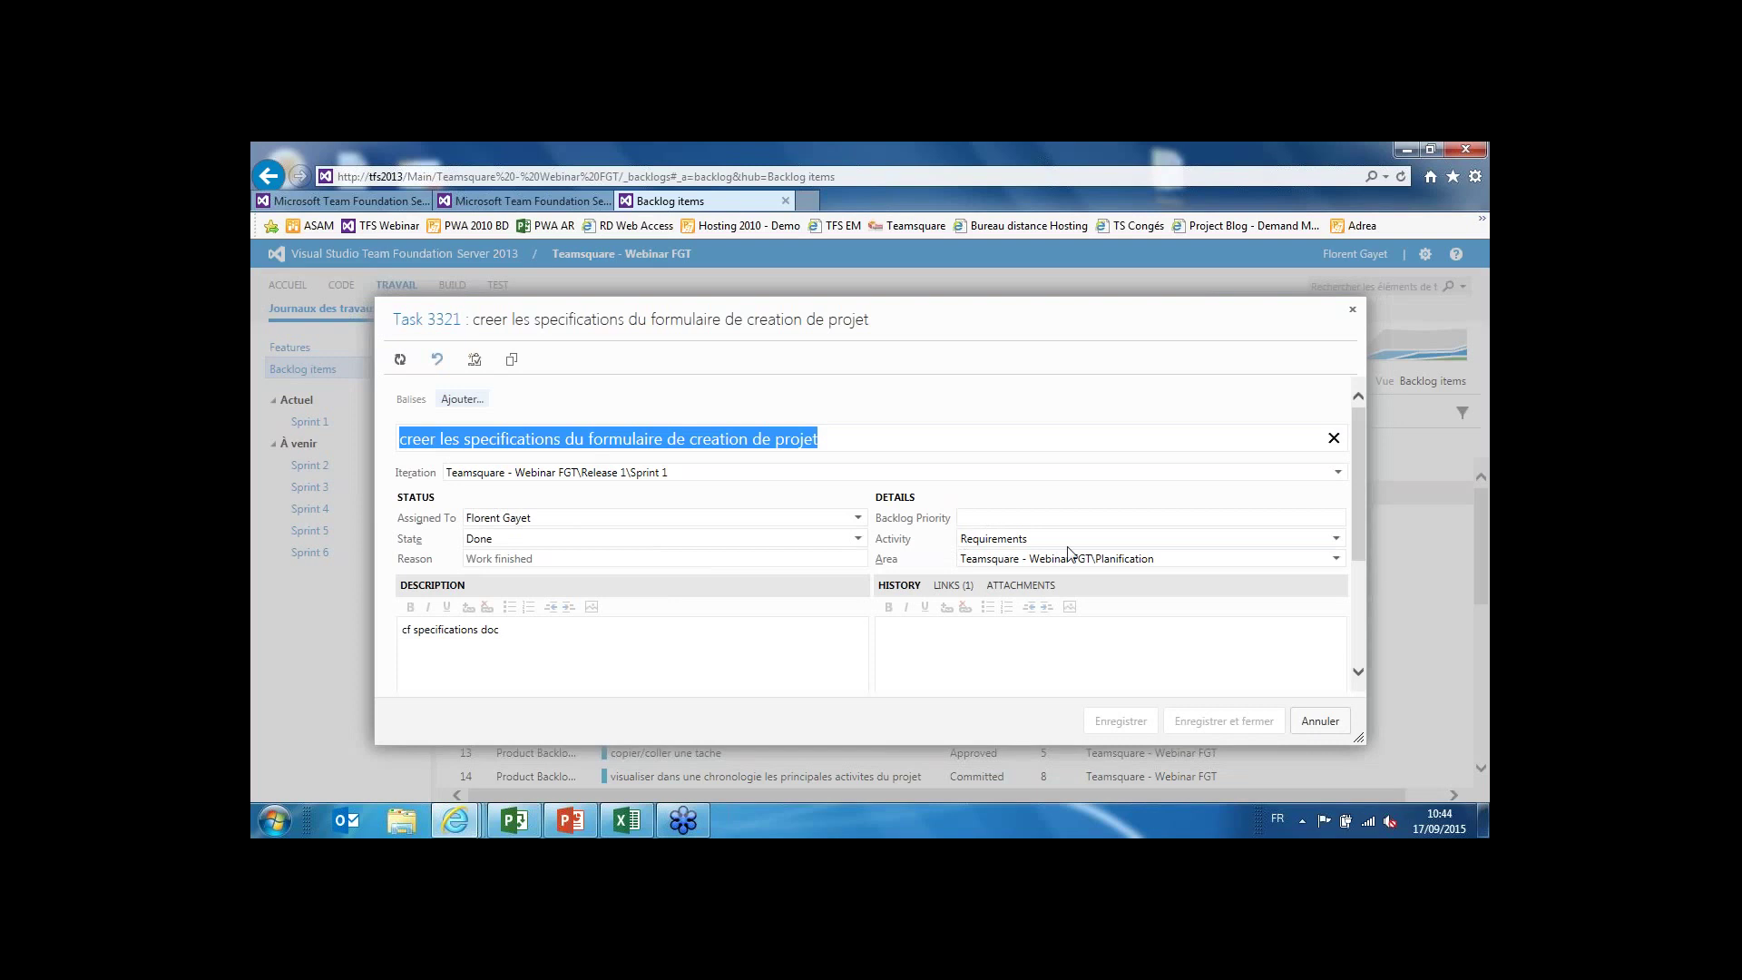
left_click(1333, 541)
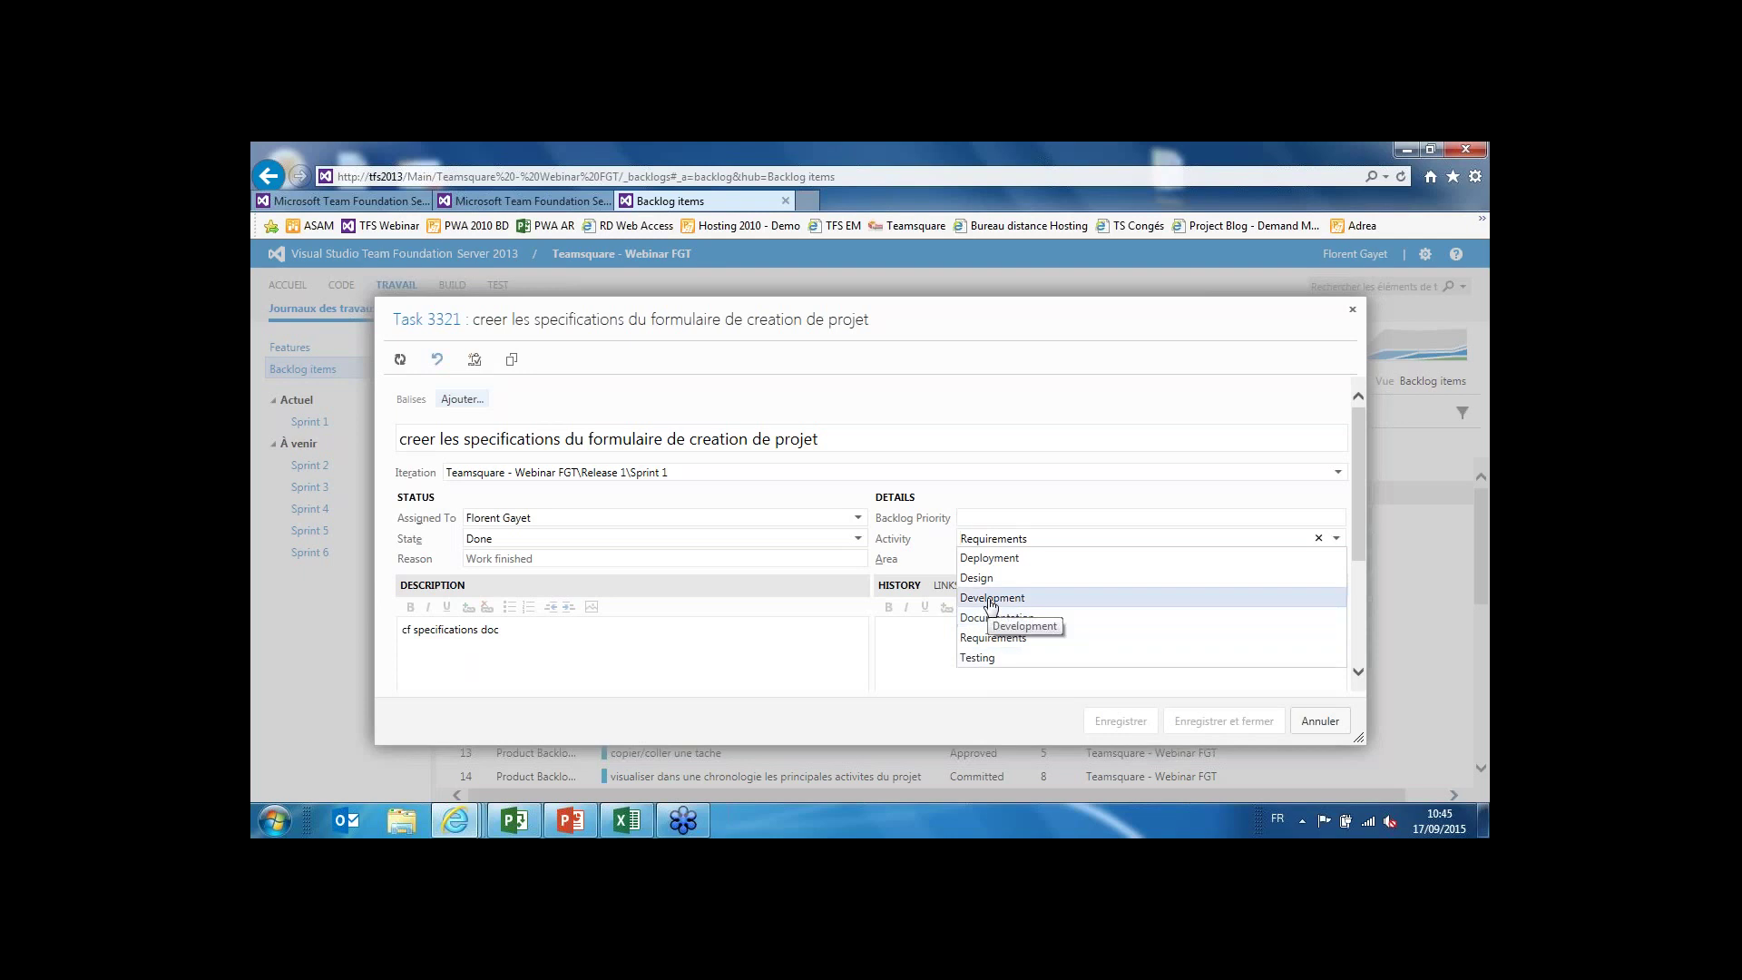
left_click(974, 401)
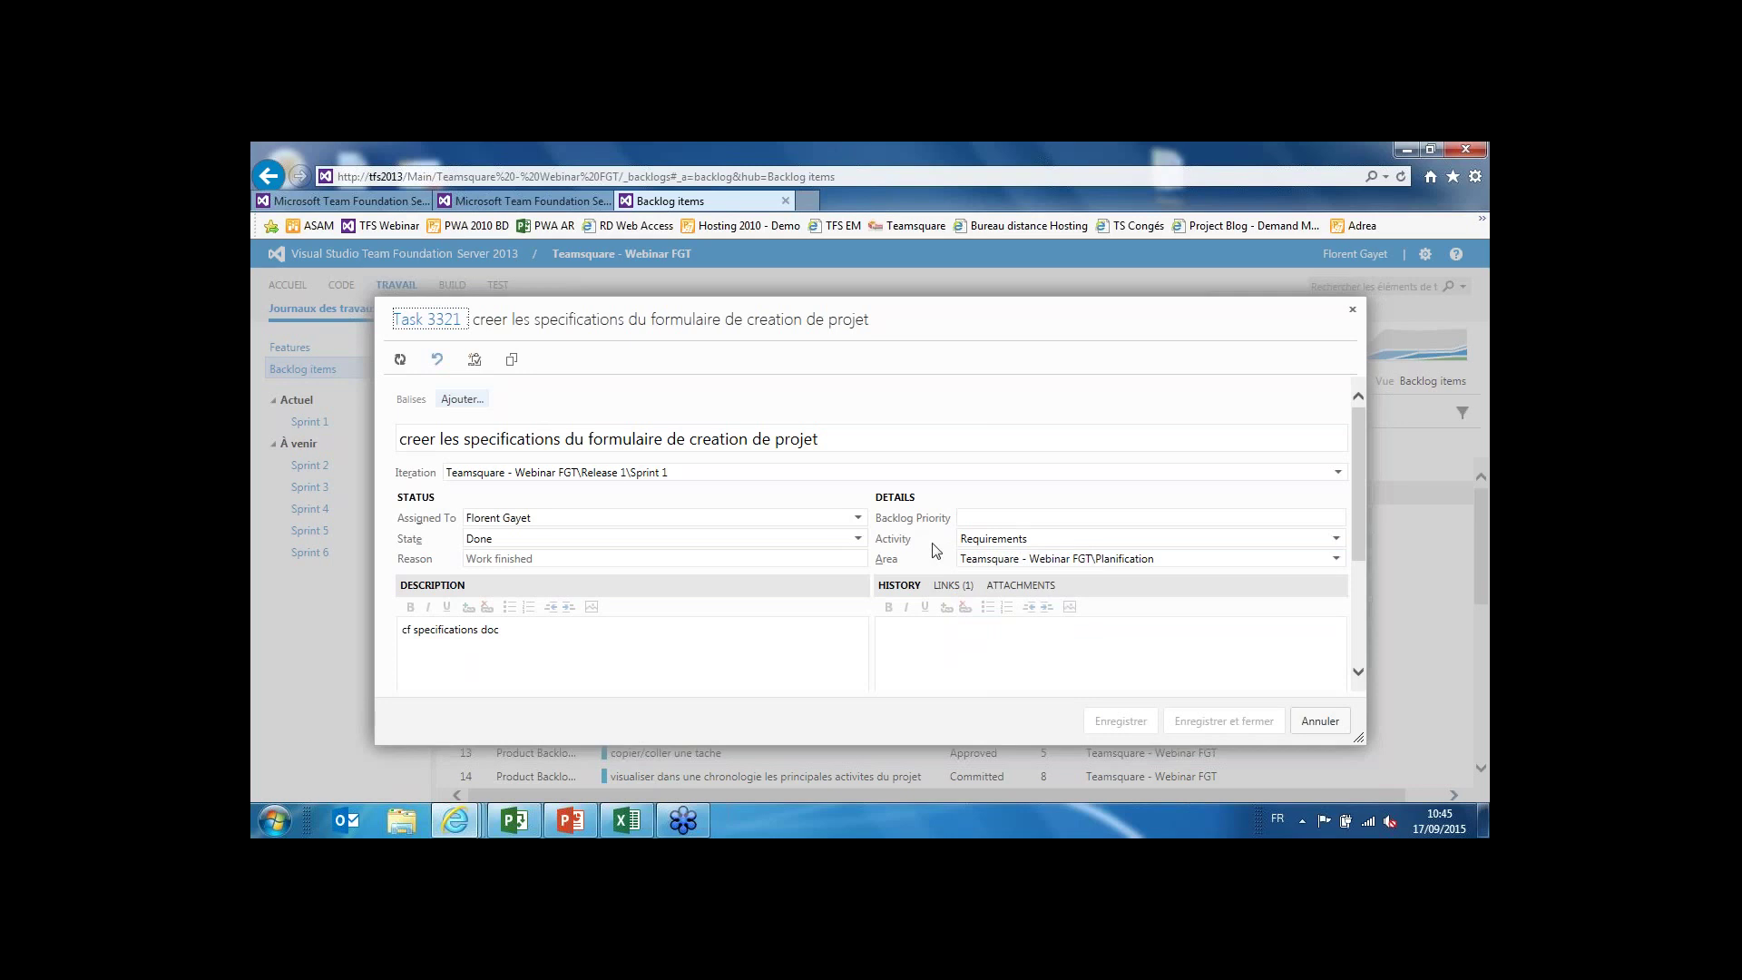
Close the child task and examine the history of "créer un projet", including its discussion and all modifications.
left_click(1318, 720)
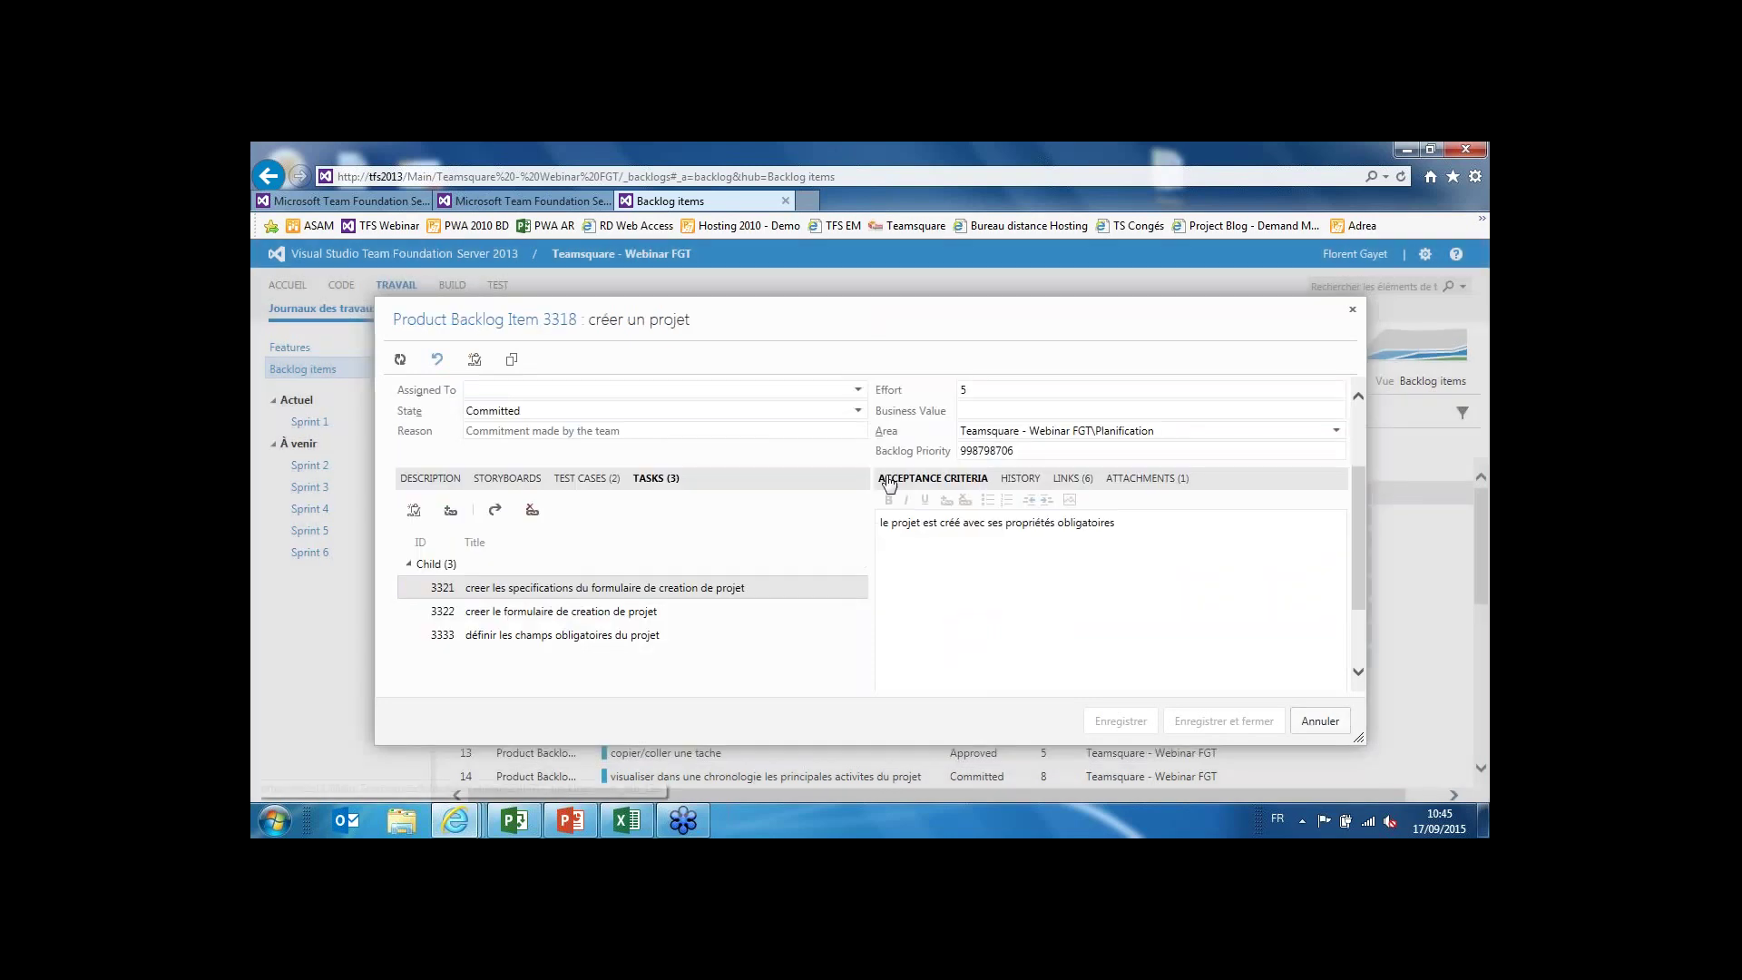
left_click(1017, 480)
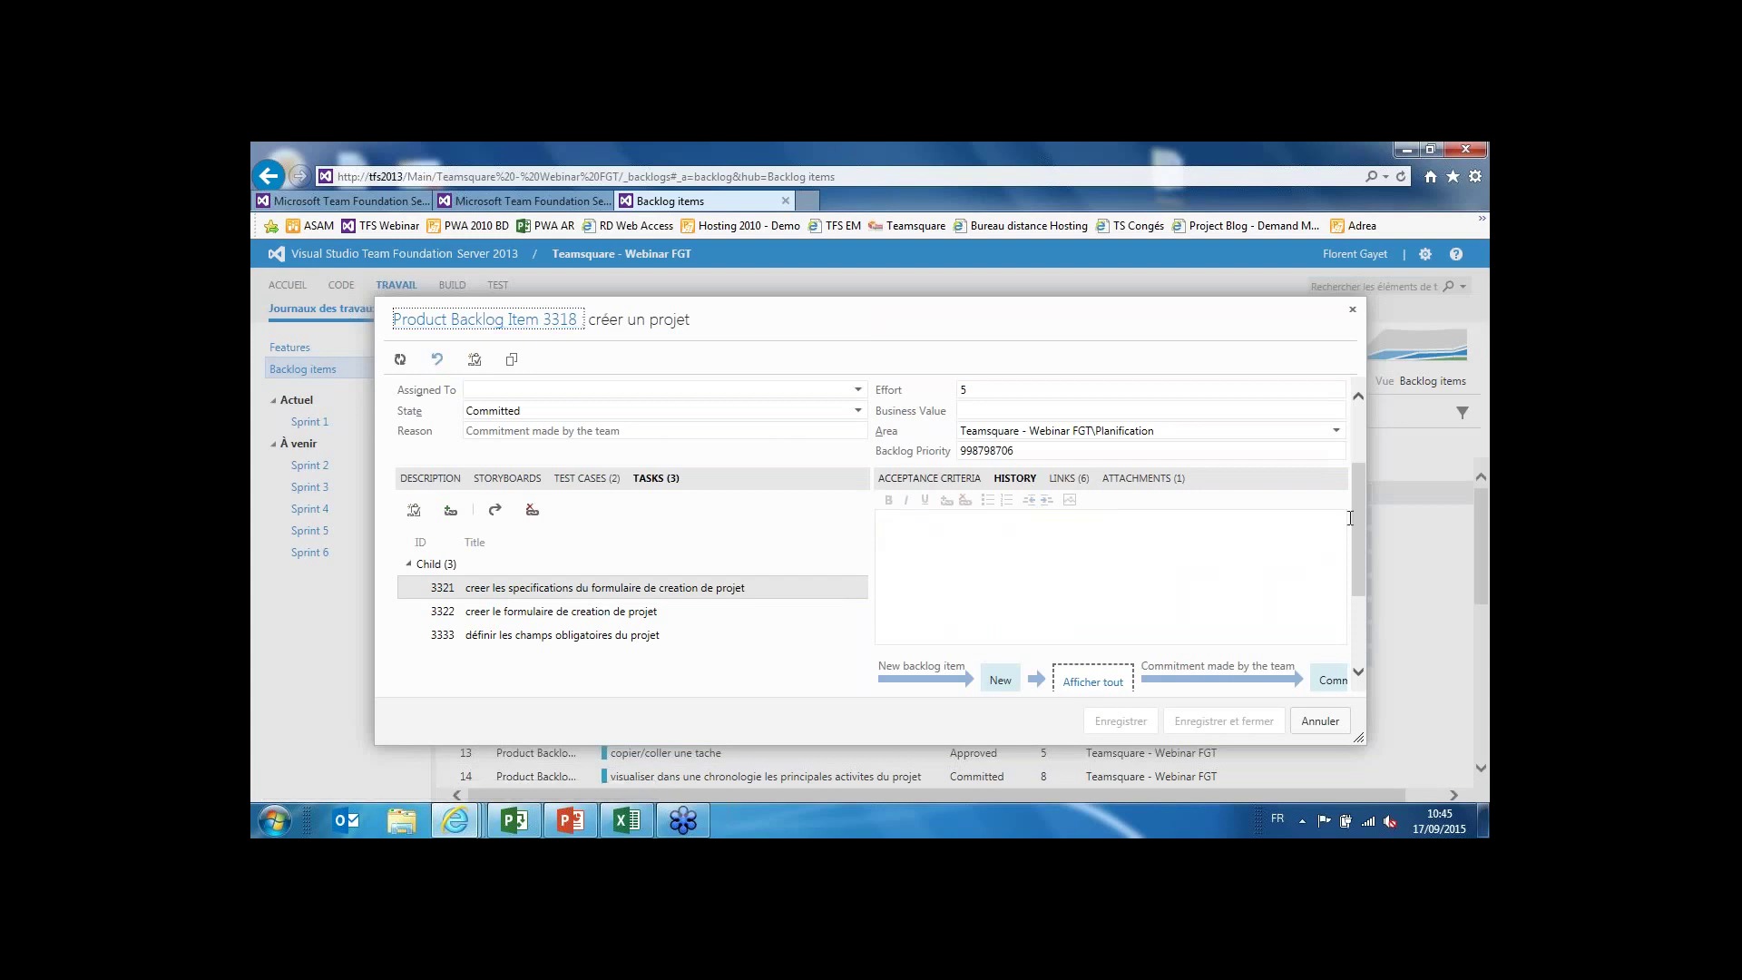
left_click_drag(1358, 509, 1361, 569)
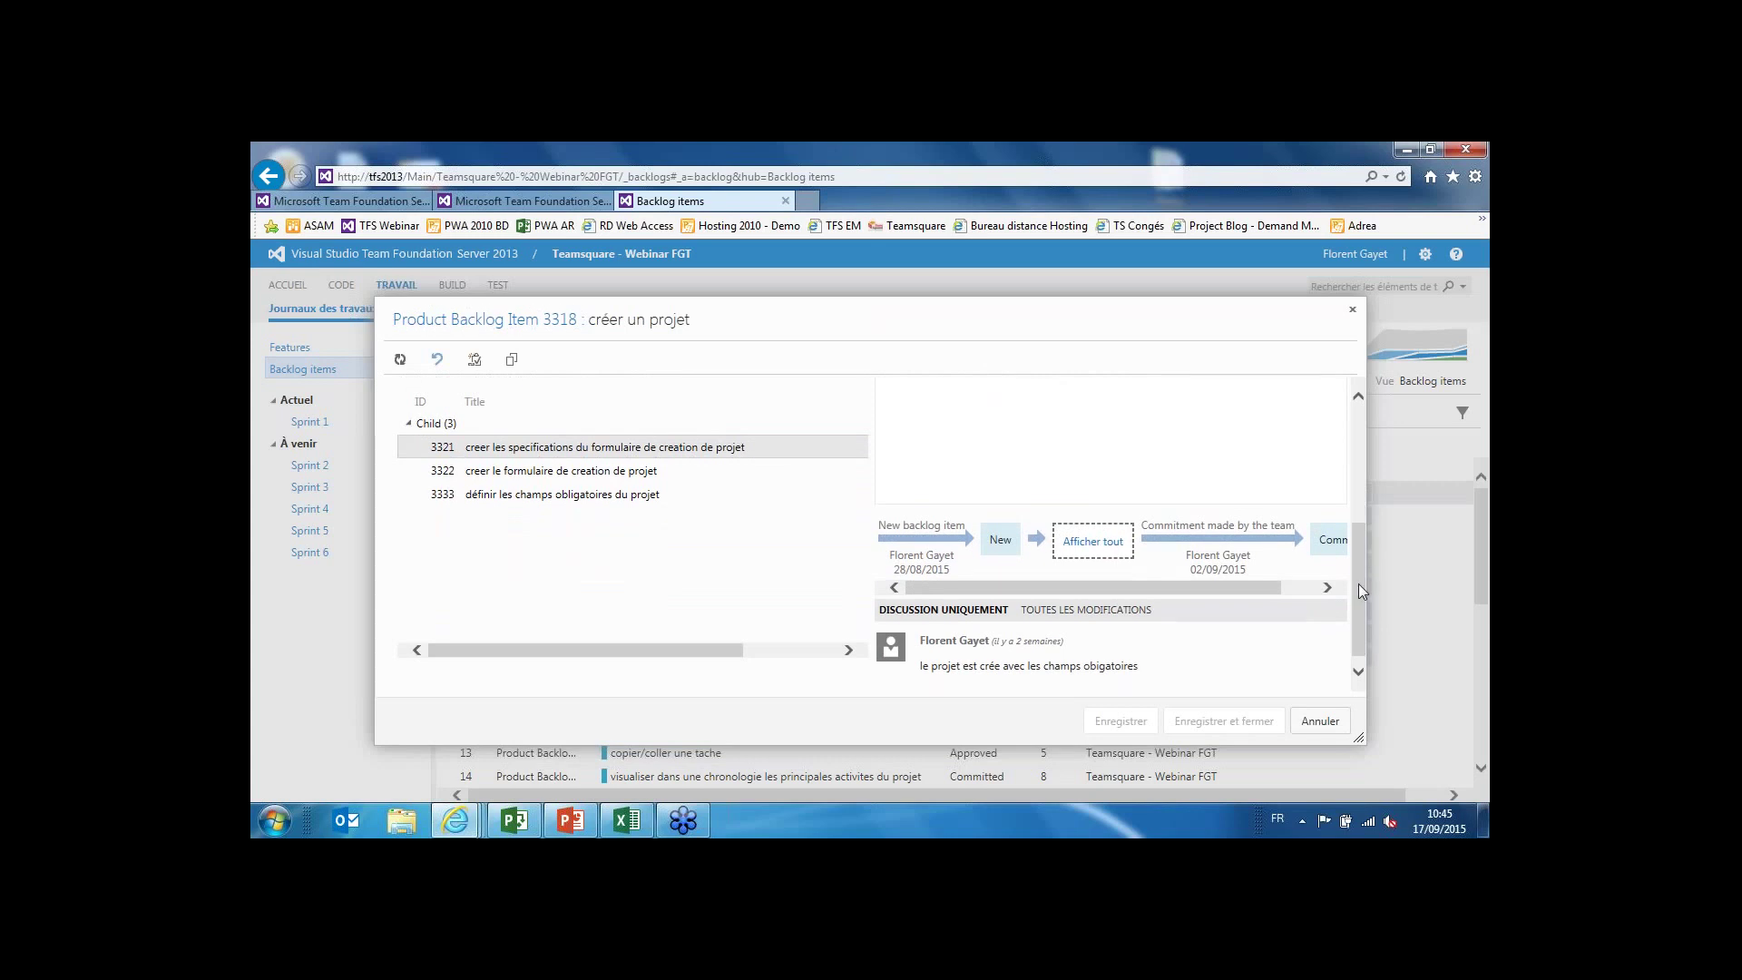
mouse_move(1358, 584)
left_mouse_down()
mouse_move(1352, 553)
mouse_move(1354, 596)
left_mouse_up()
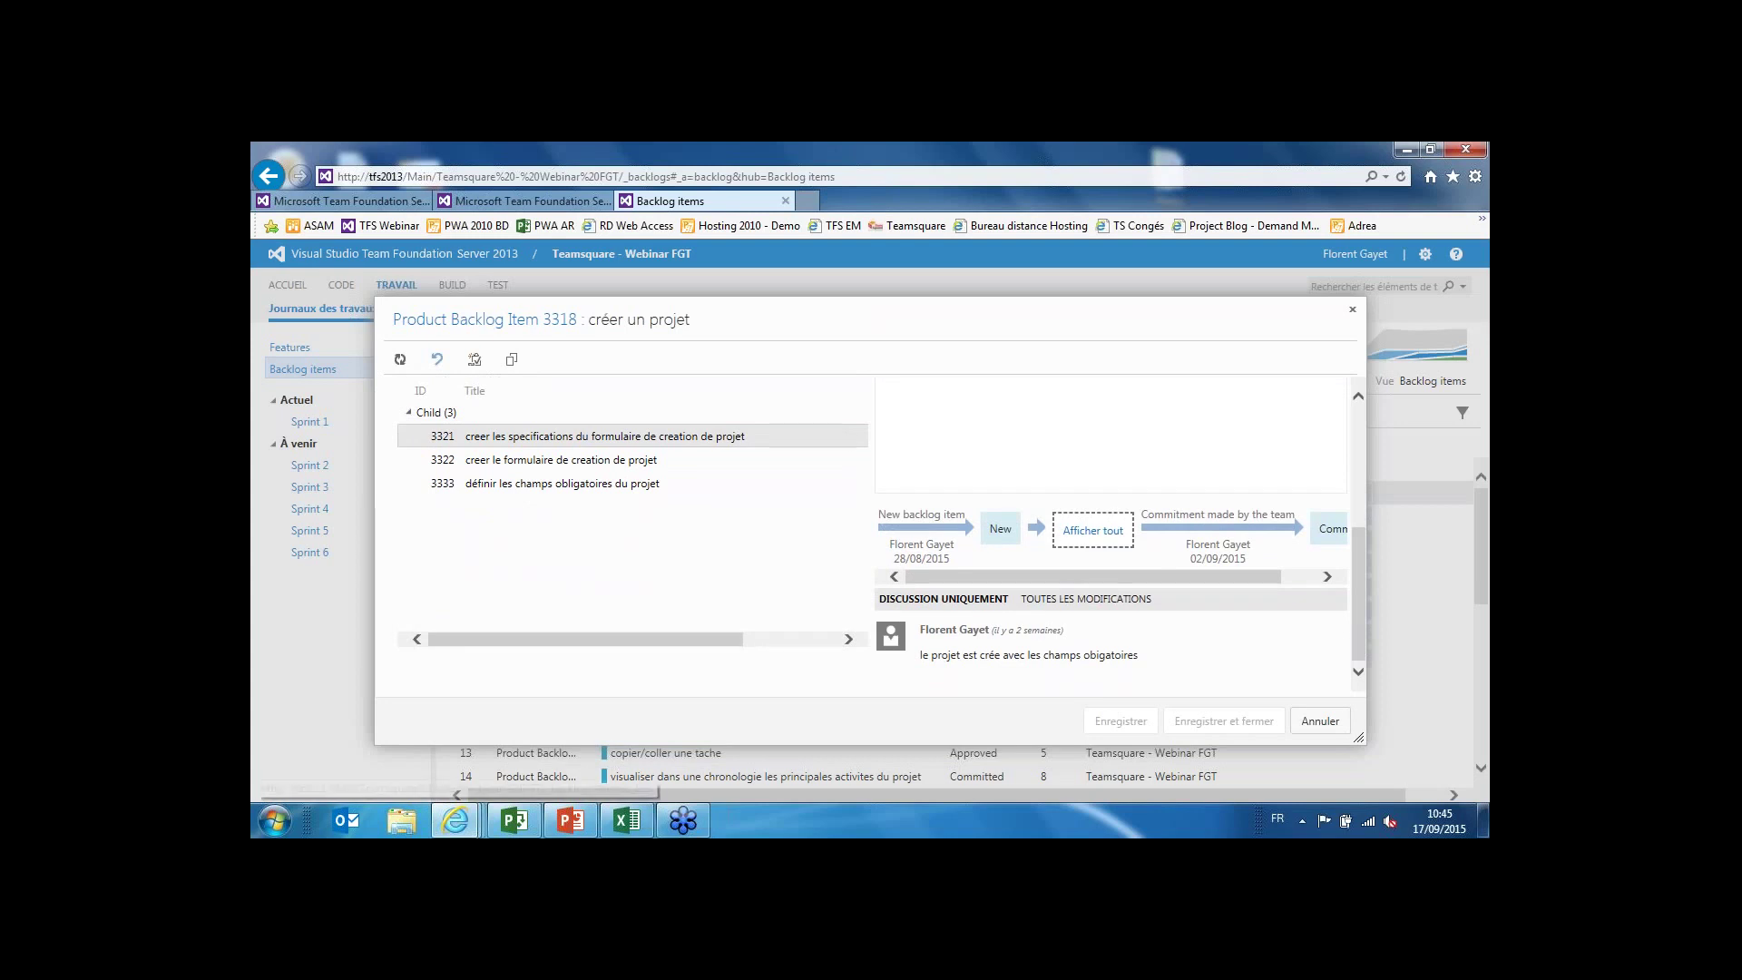
left_click(1057, 599)
left_click_drag(1360, 488, 1348, 428)
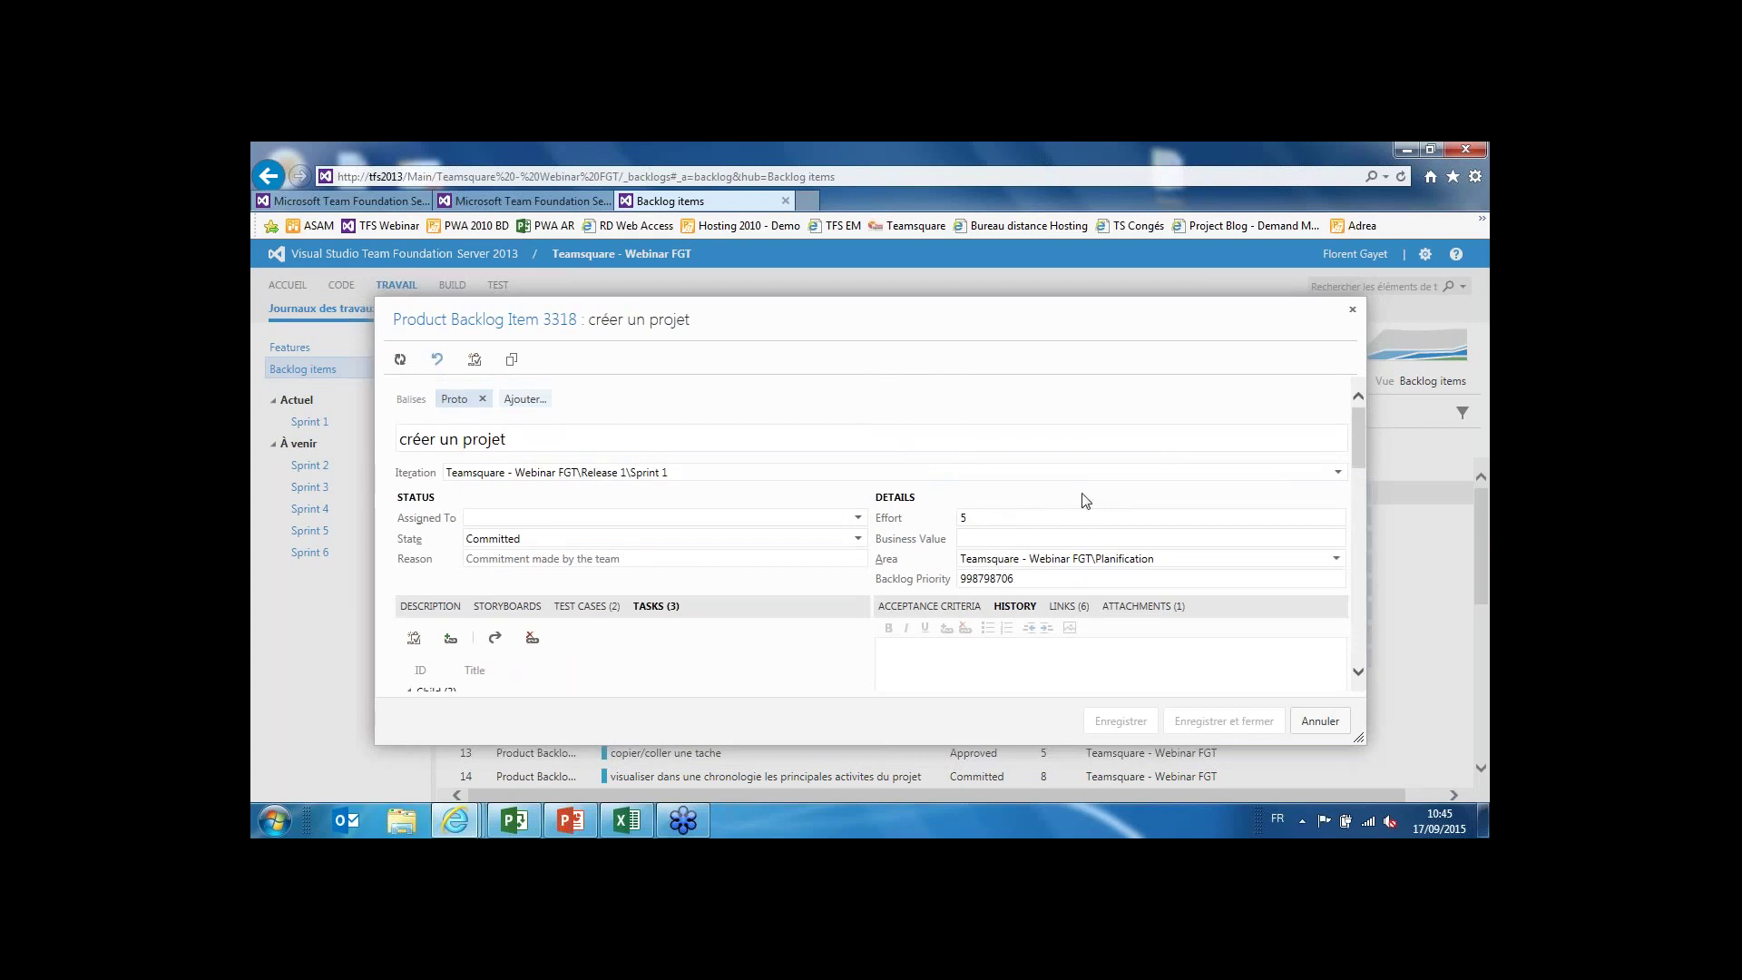
Review the links and attachments of the backlog item "créer un projet", and close it without changes.
left_click(1070, 607)
left_click_drag(1357, 474, 1352, 553)
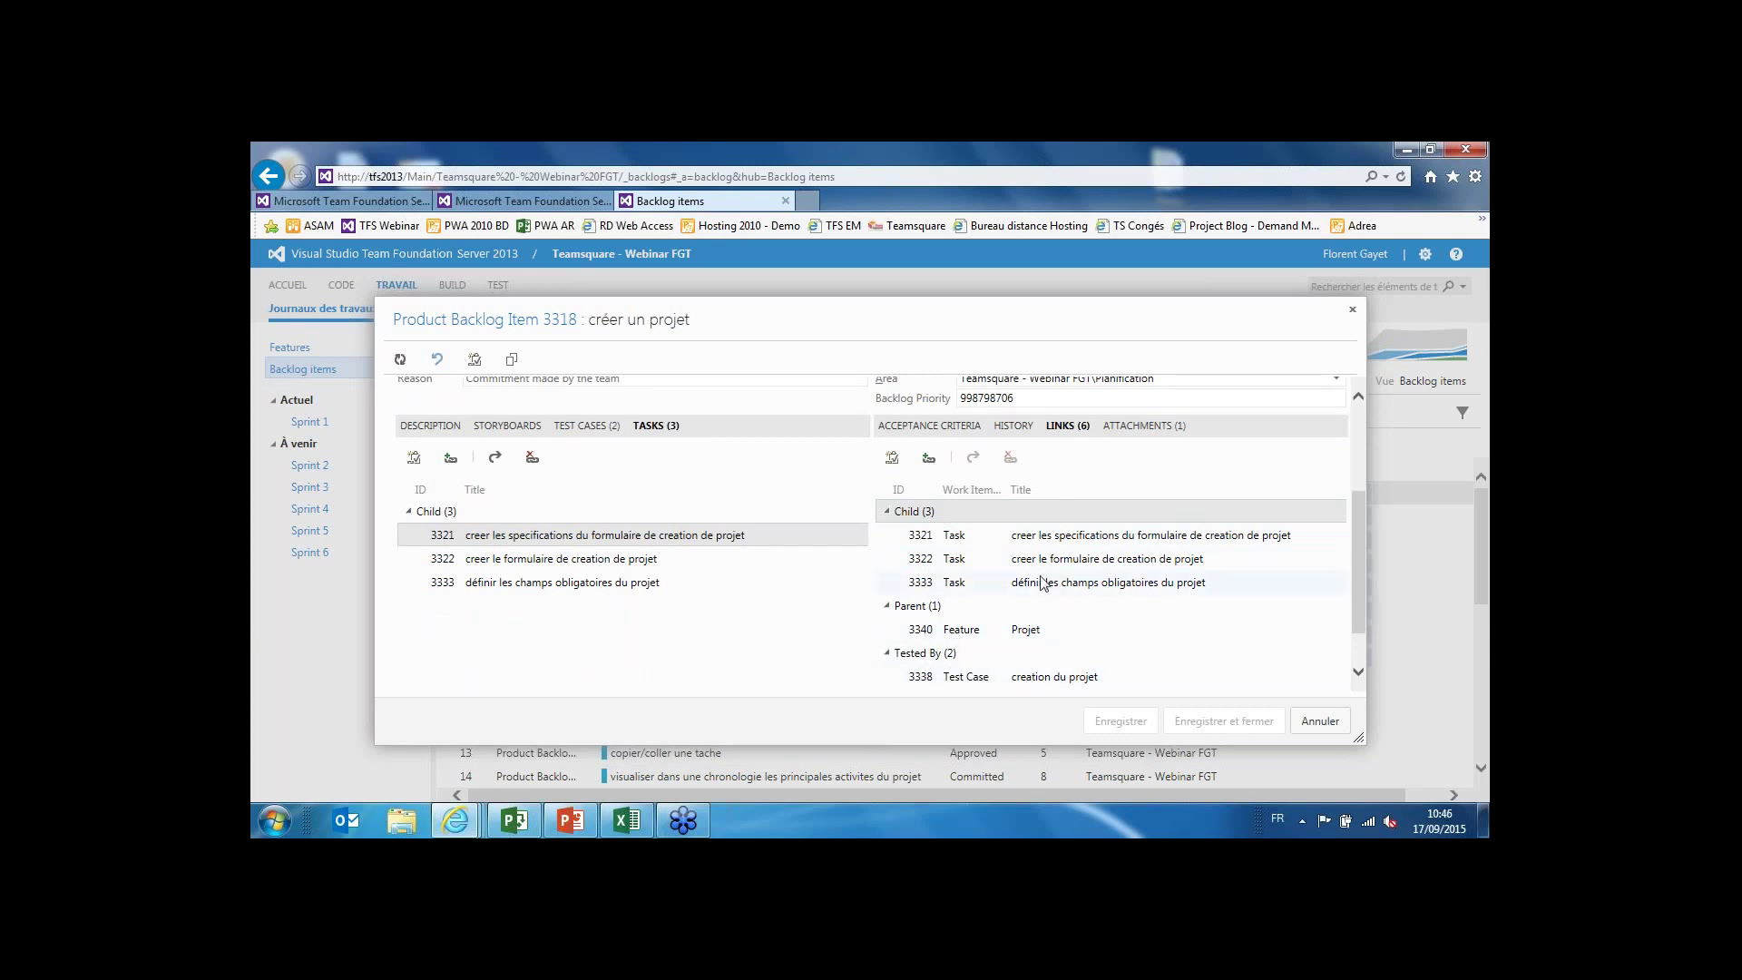
left_click_drag(1359, 551, 1347, 503)
scroll(1347, 503, "up", 1)
left_click(1133, 563)
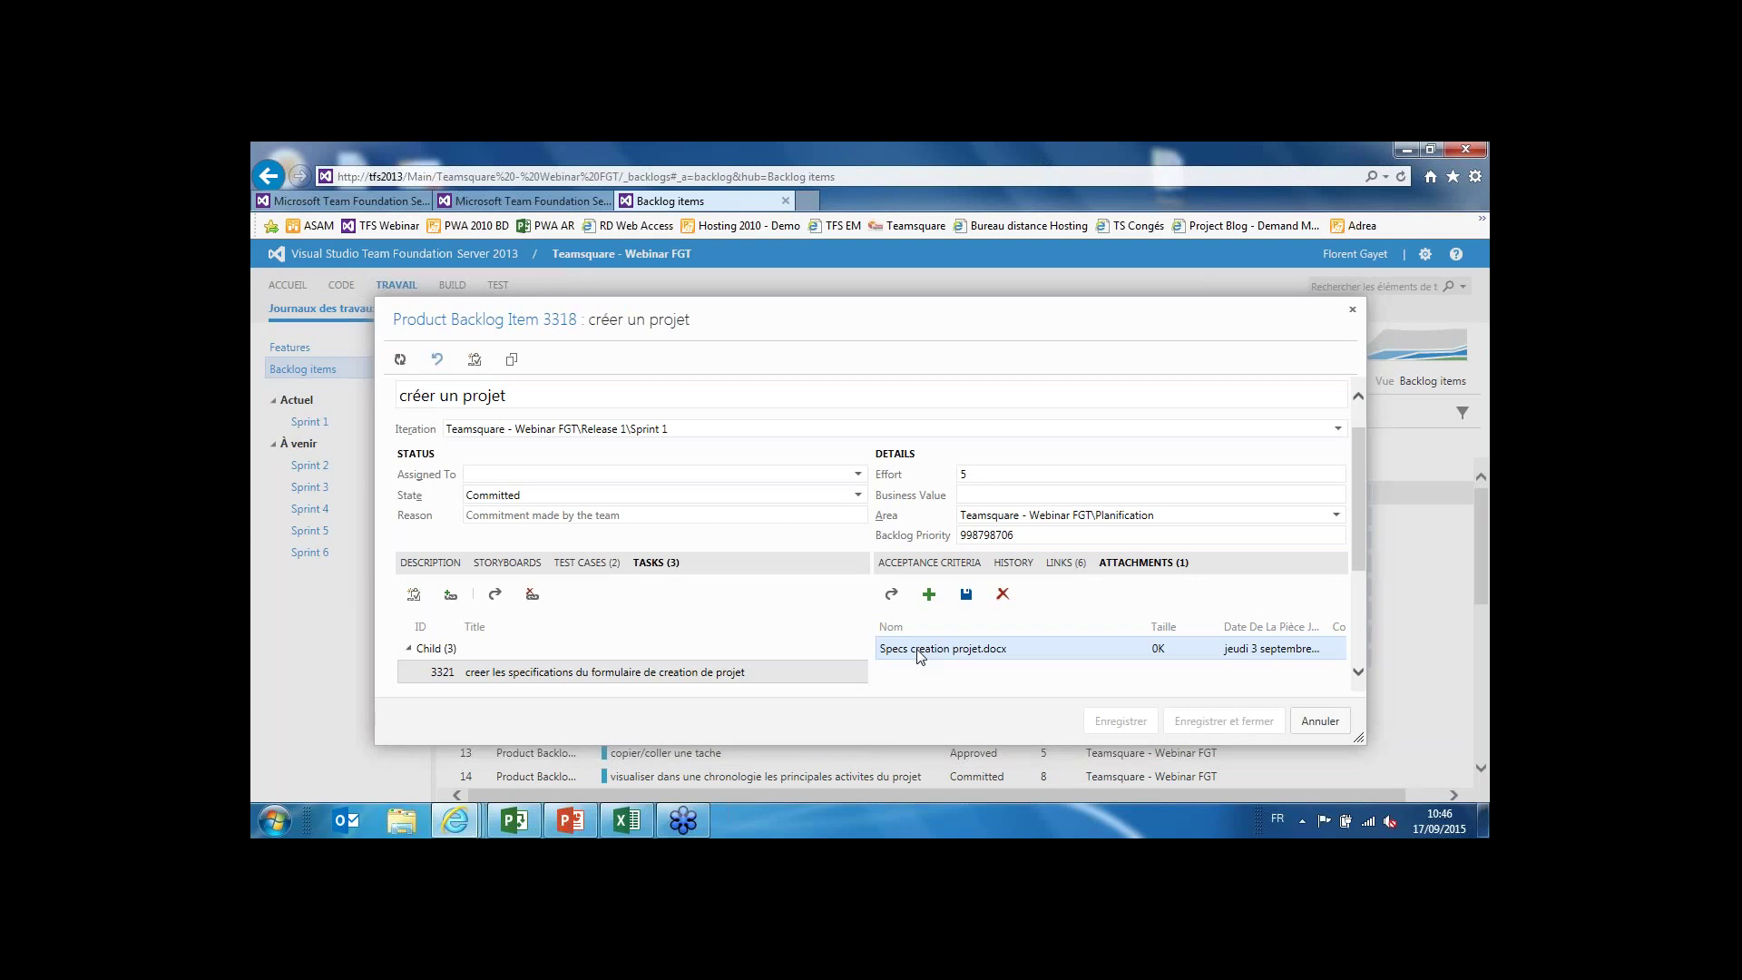
left_click(1325, 723)
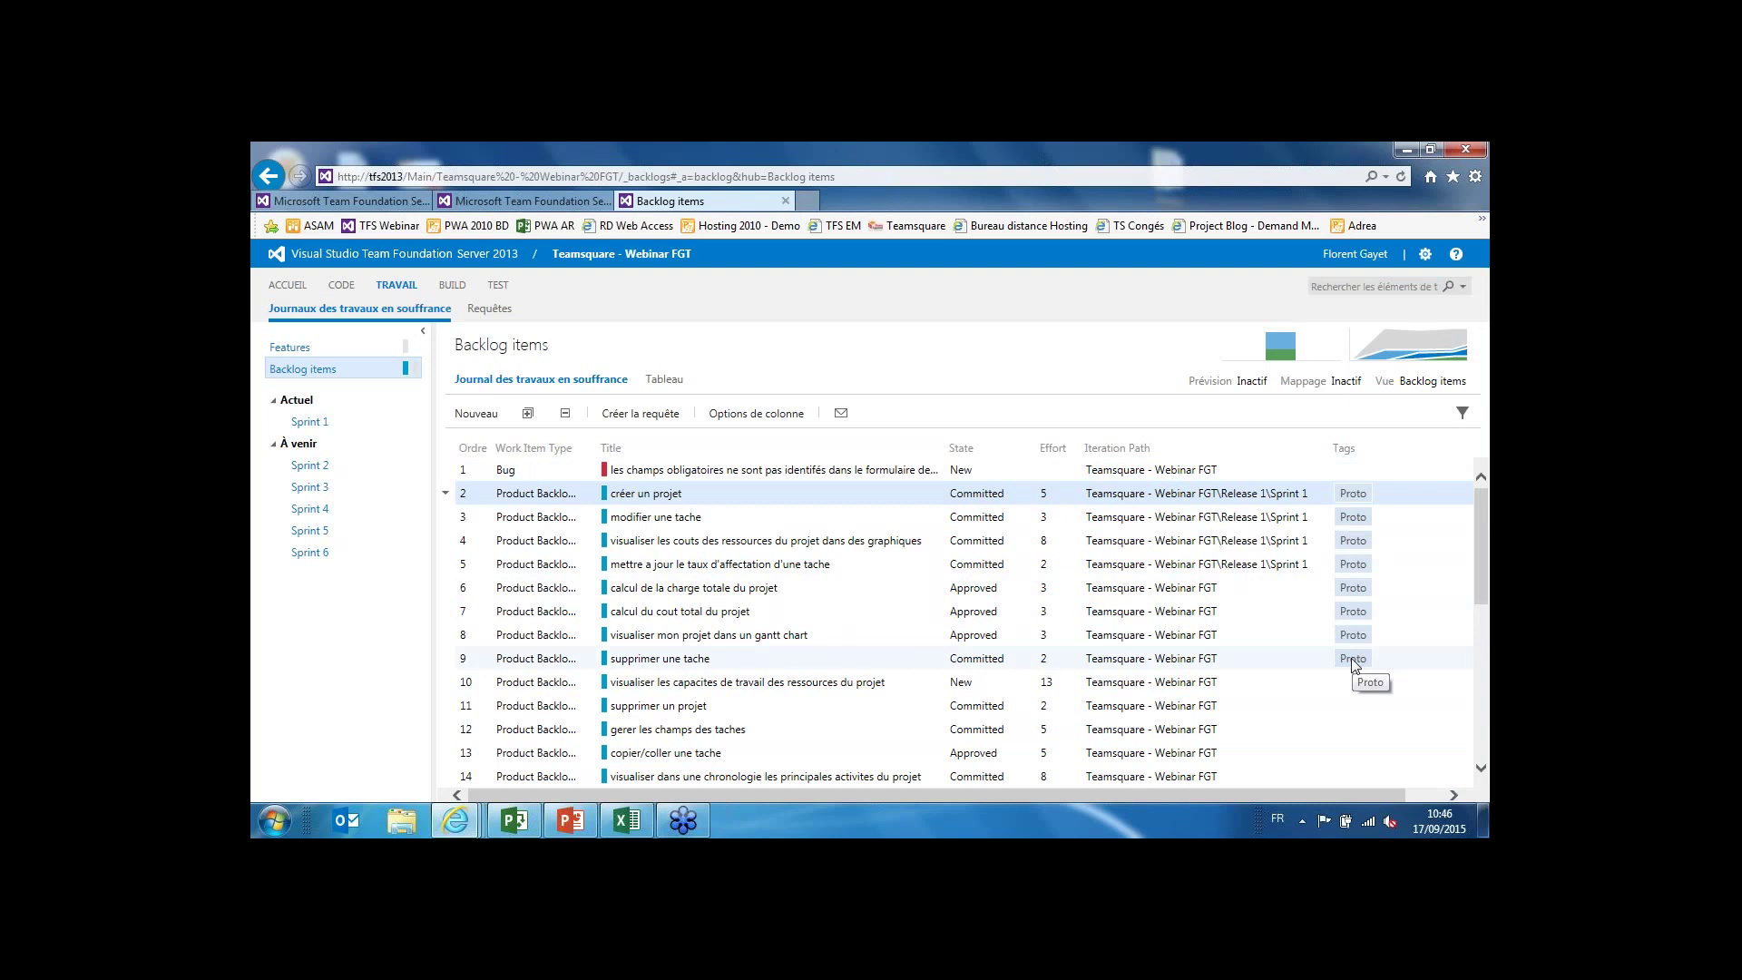
Look through the backlog's tags, view how a tag is added to "supprimer une tache", and close the item without changes.
scroll(1478, 546, "down", 3)
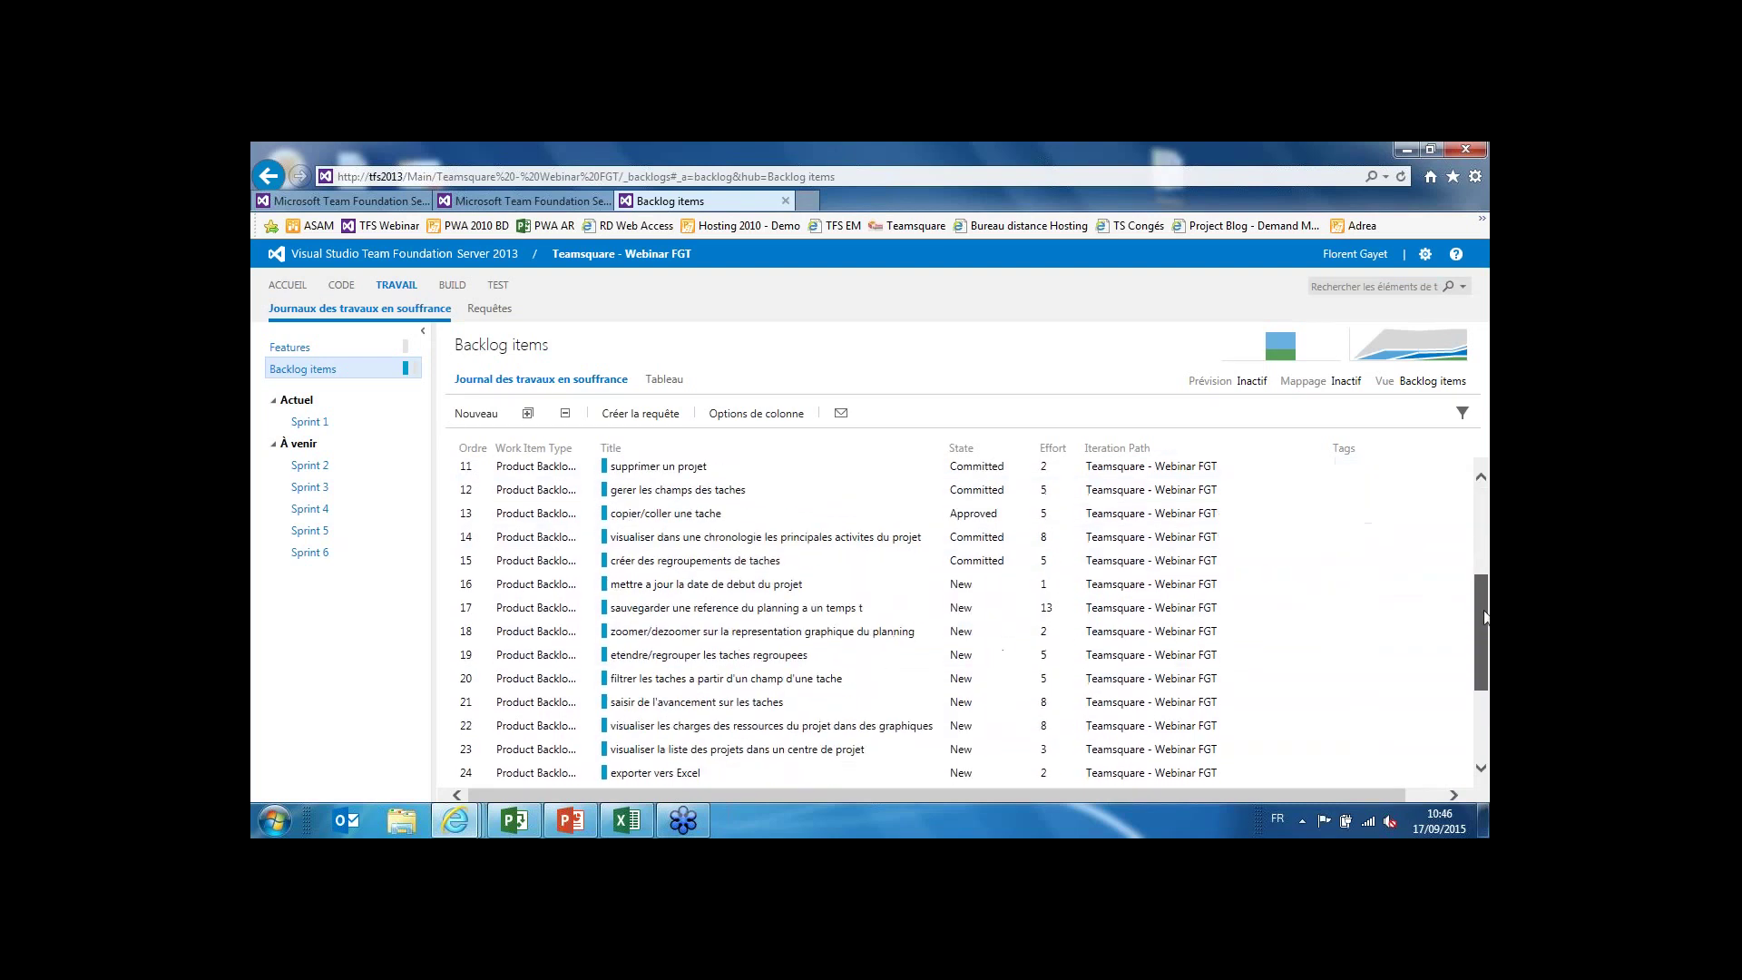
scroll(1477, 554, "up", 3)
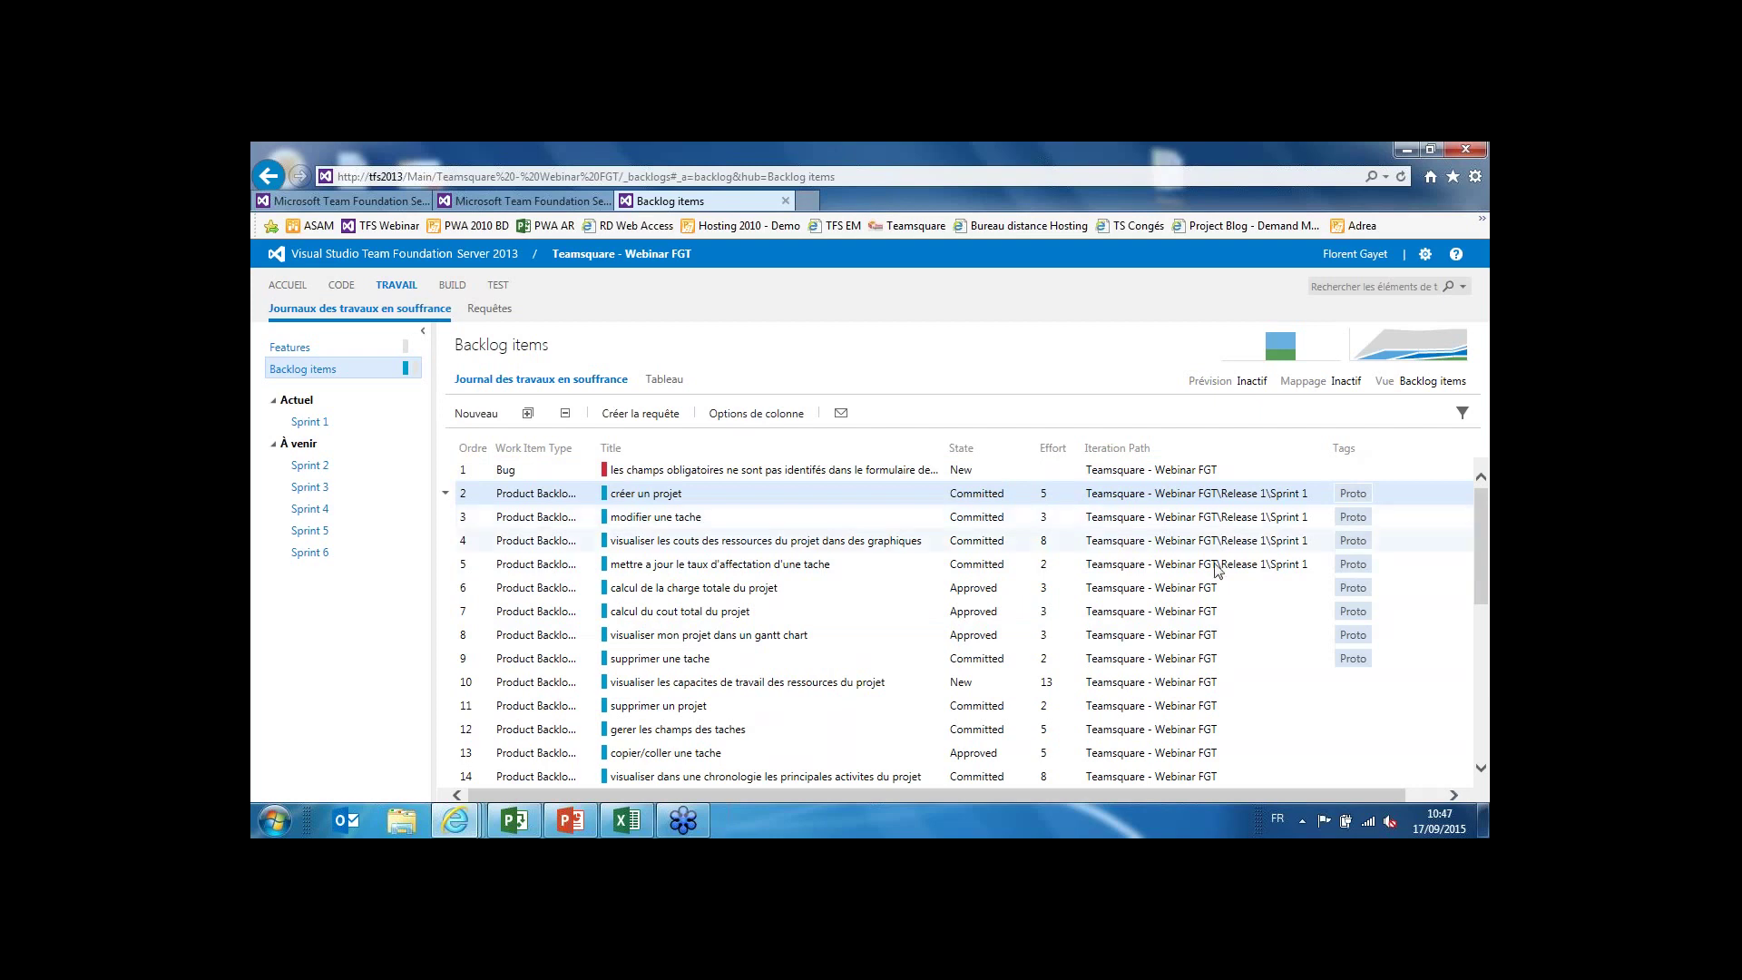
double_click(787, 668)
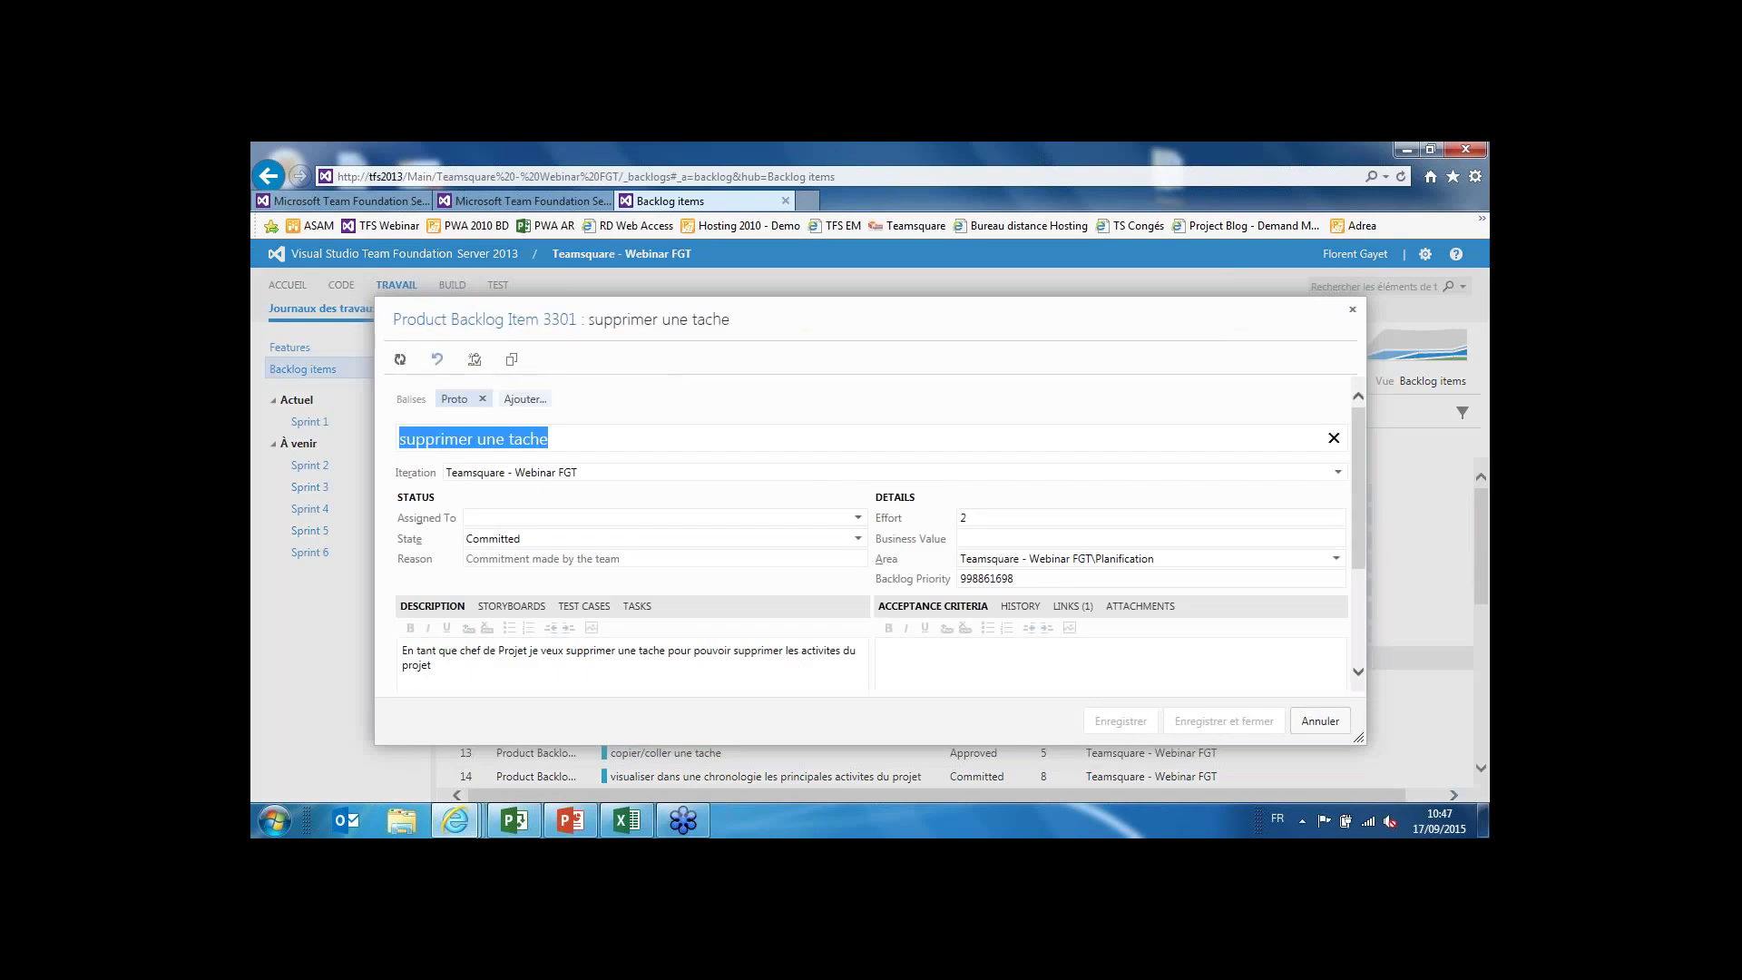
left_click(522, 408)
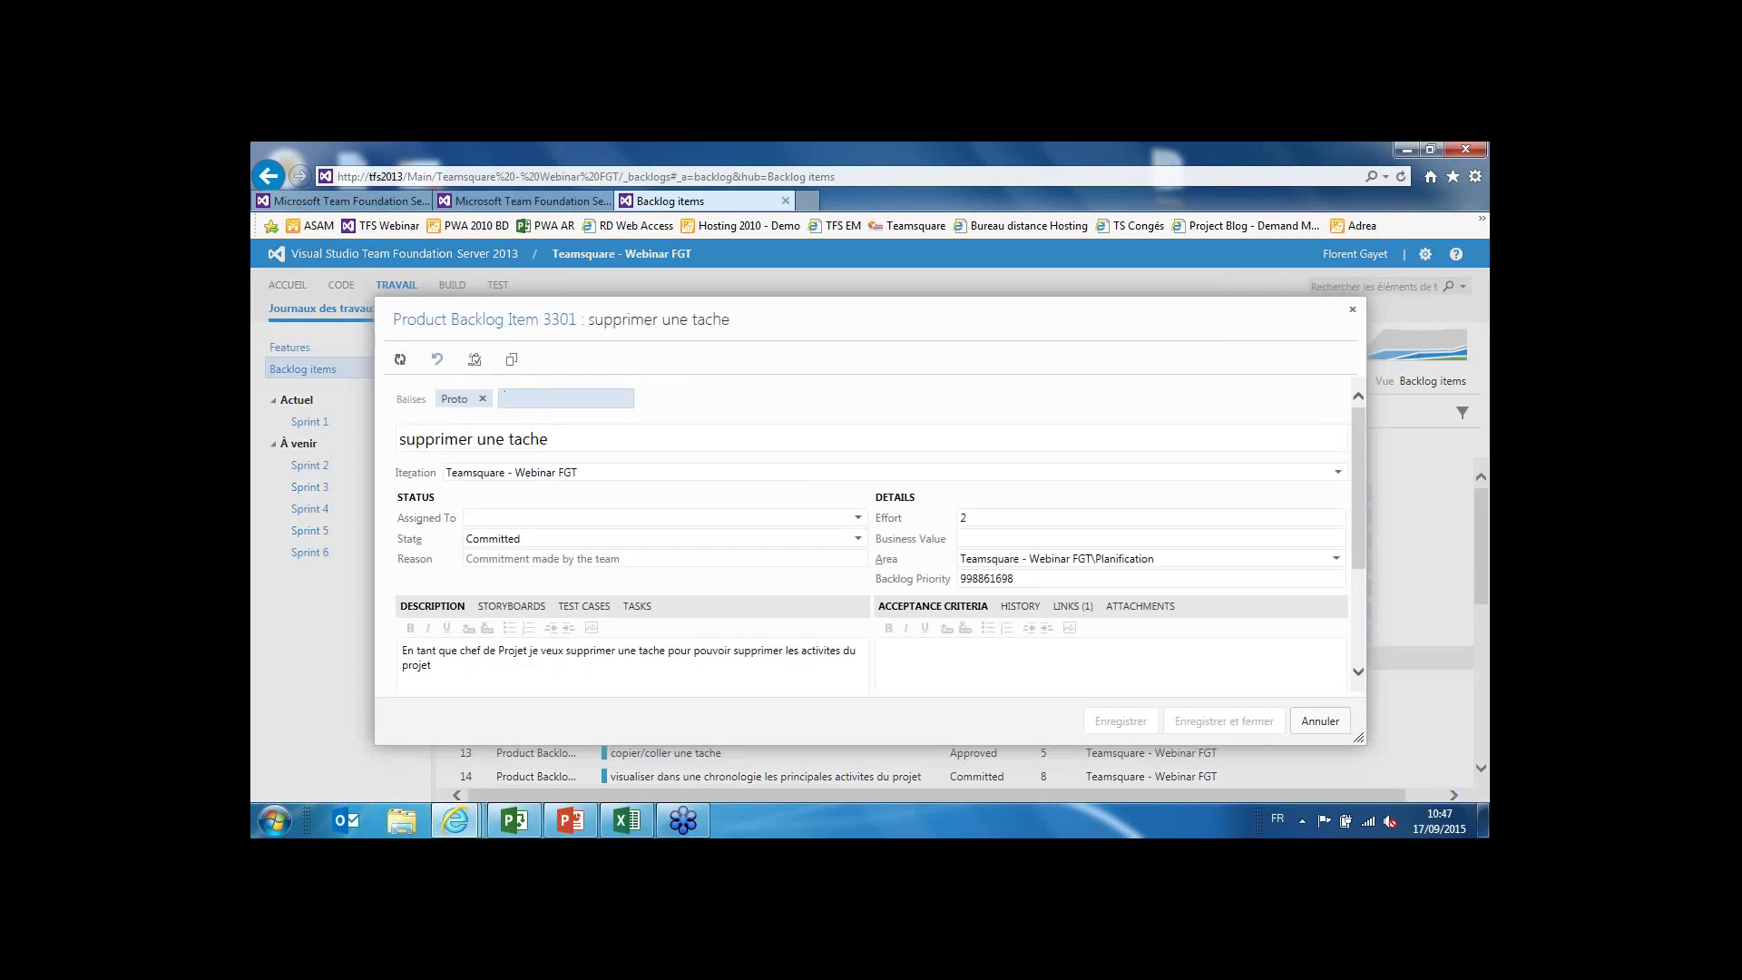
left_click(704, 397)
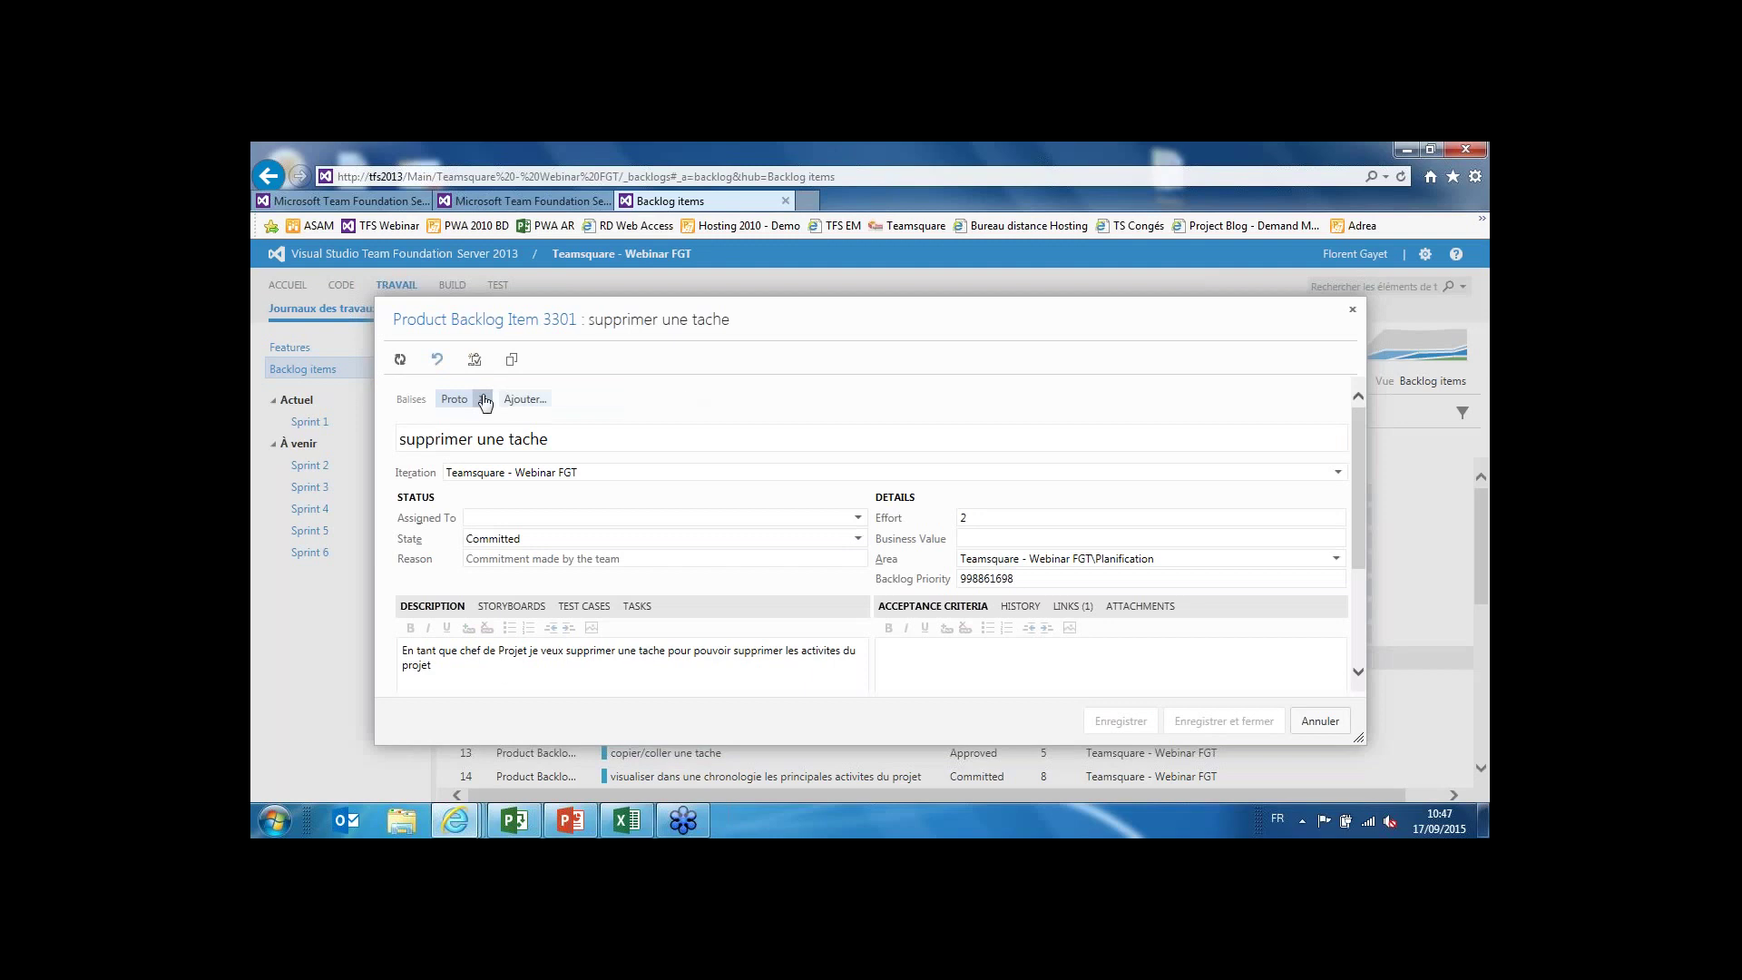
left_click(1320, 720)
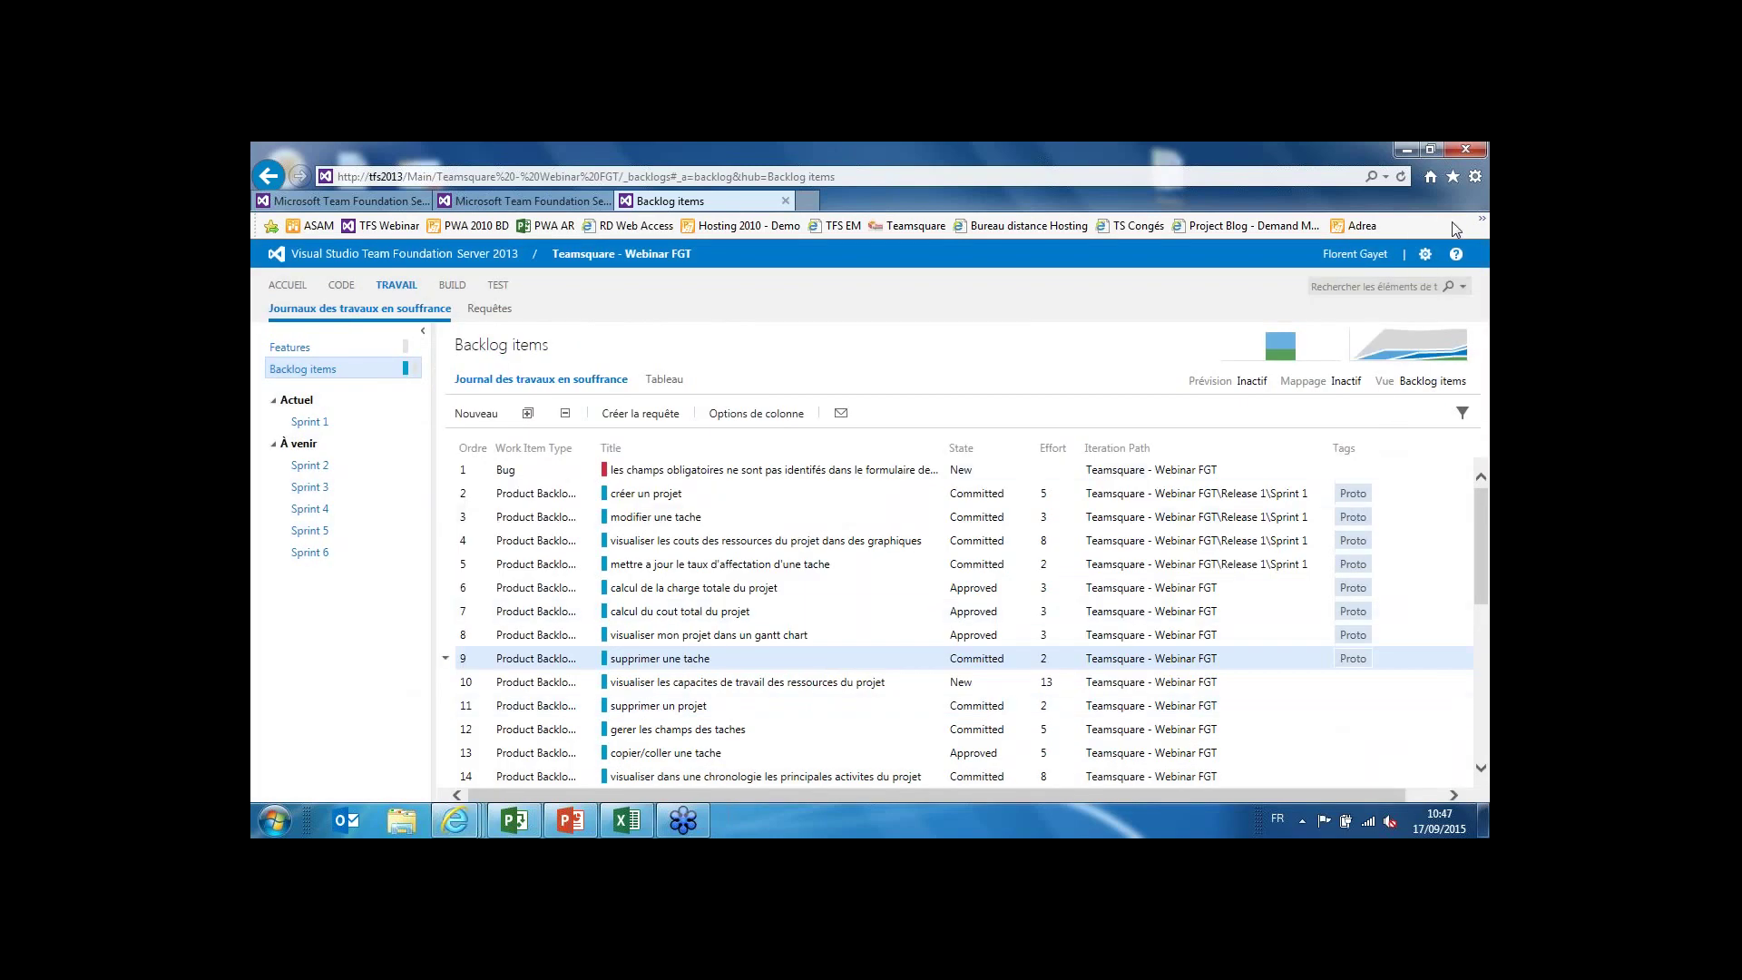
Filter the backlog items by the Proto tag to view the matching items, and clear the filter.
left_click(1462, 412)
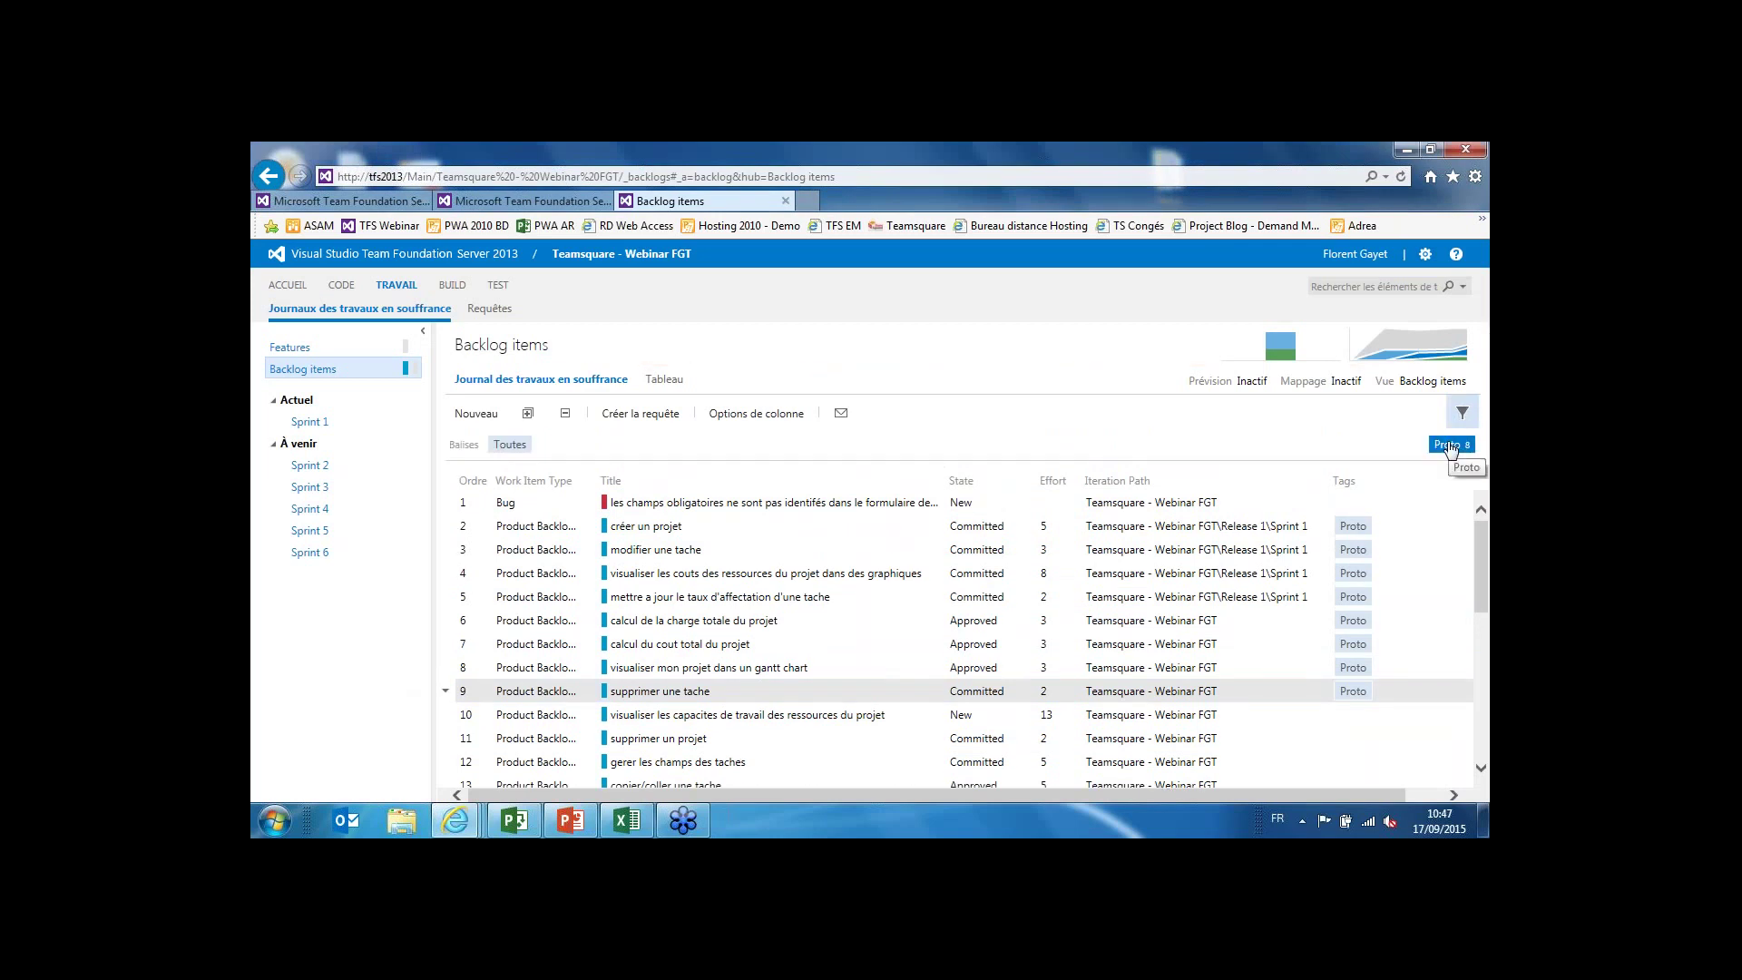
left_click(1450, 445)
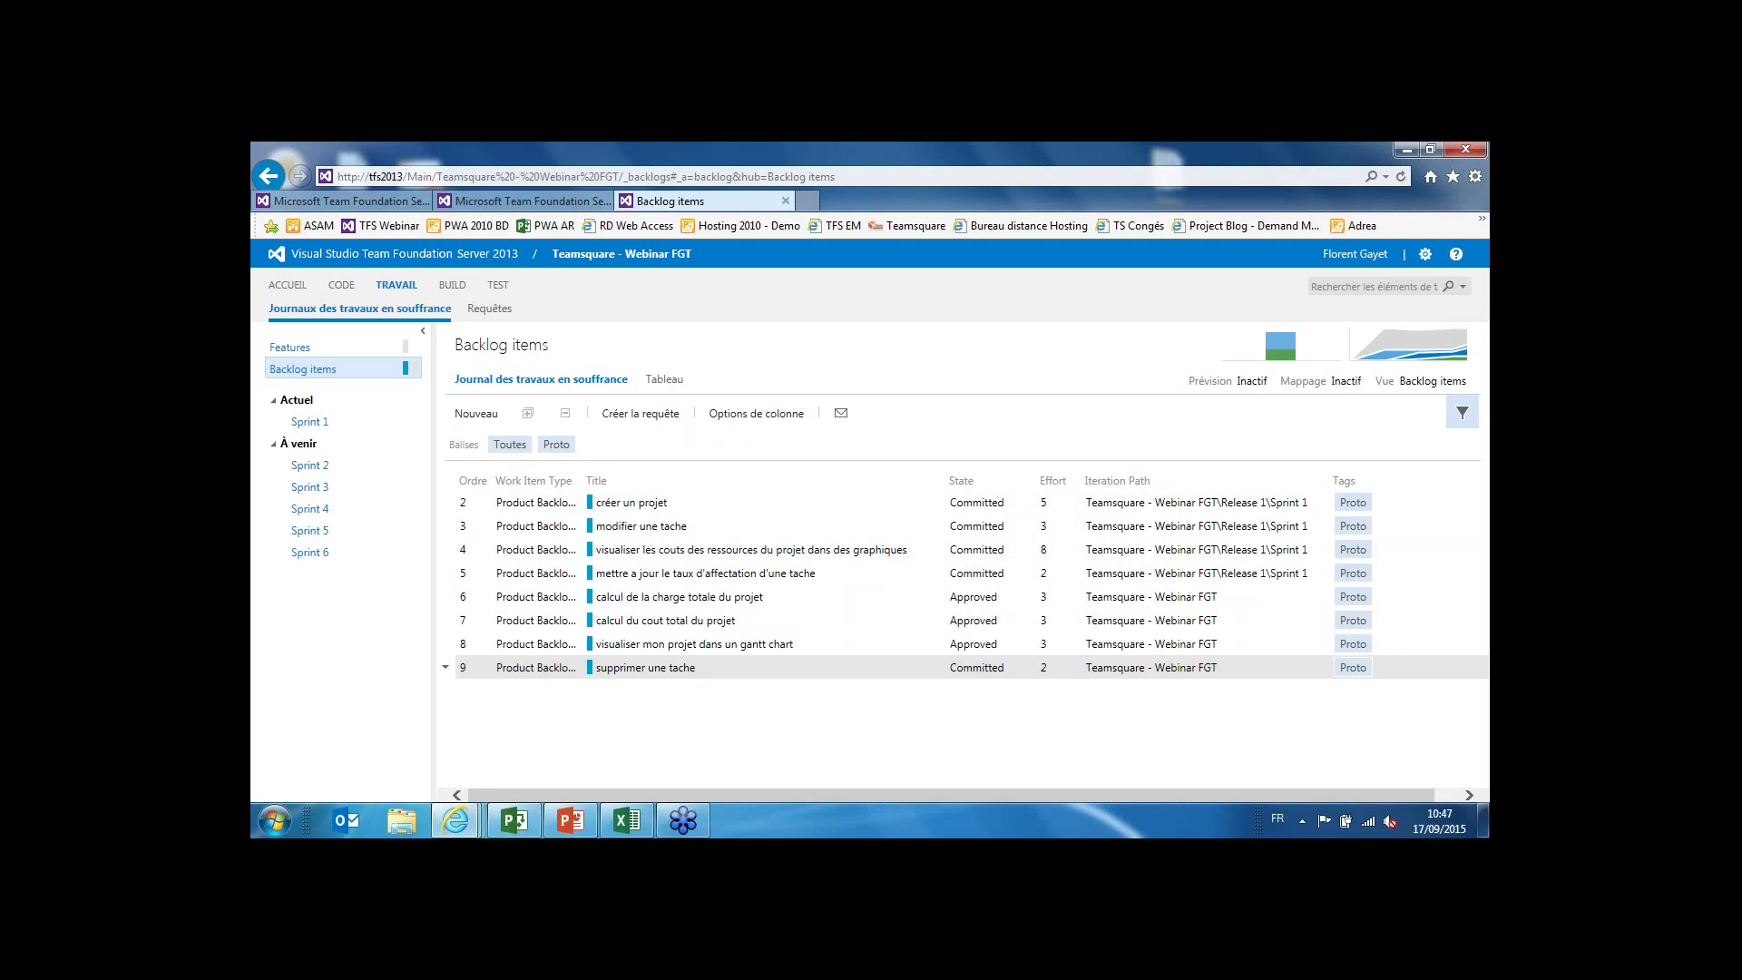
left_click(1462, 413)
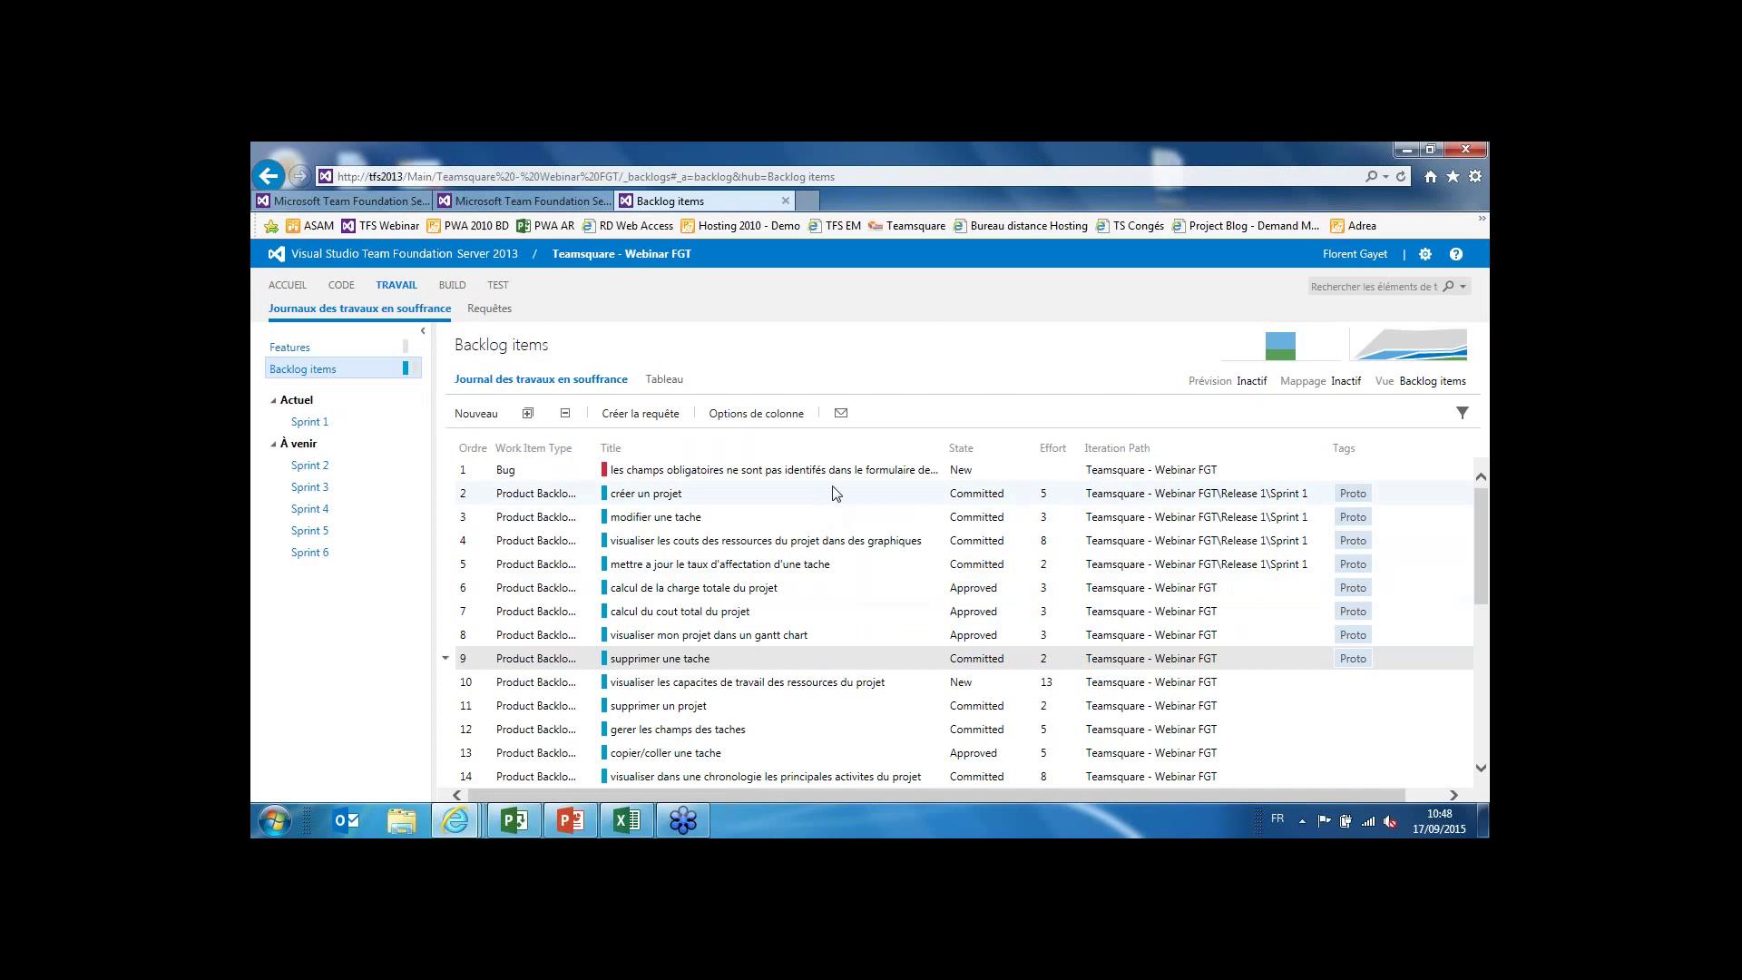
View the backlog's cumulative flow chart, close it and look over the states of the backlog items.
left_click(1442, 356)
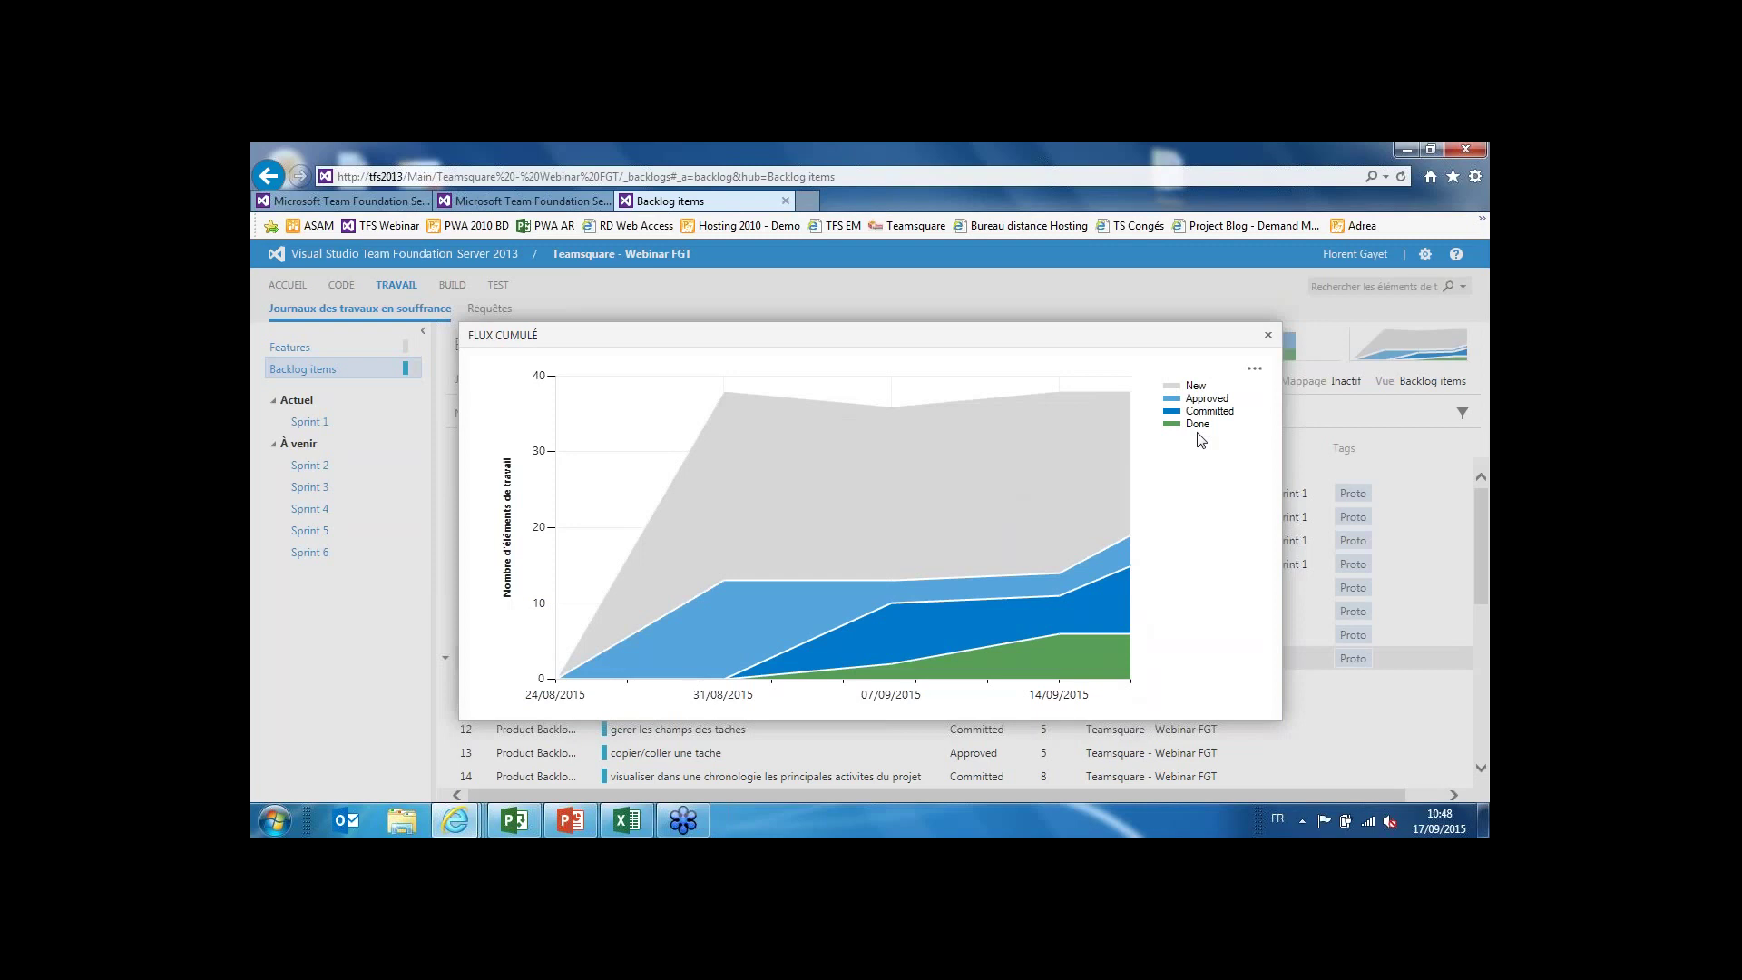
left_click(1268, 336)
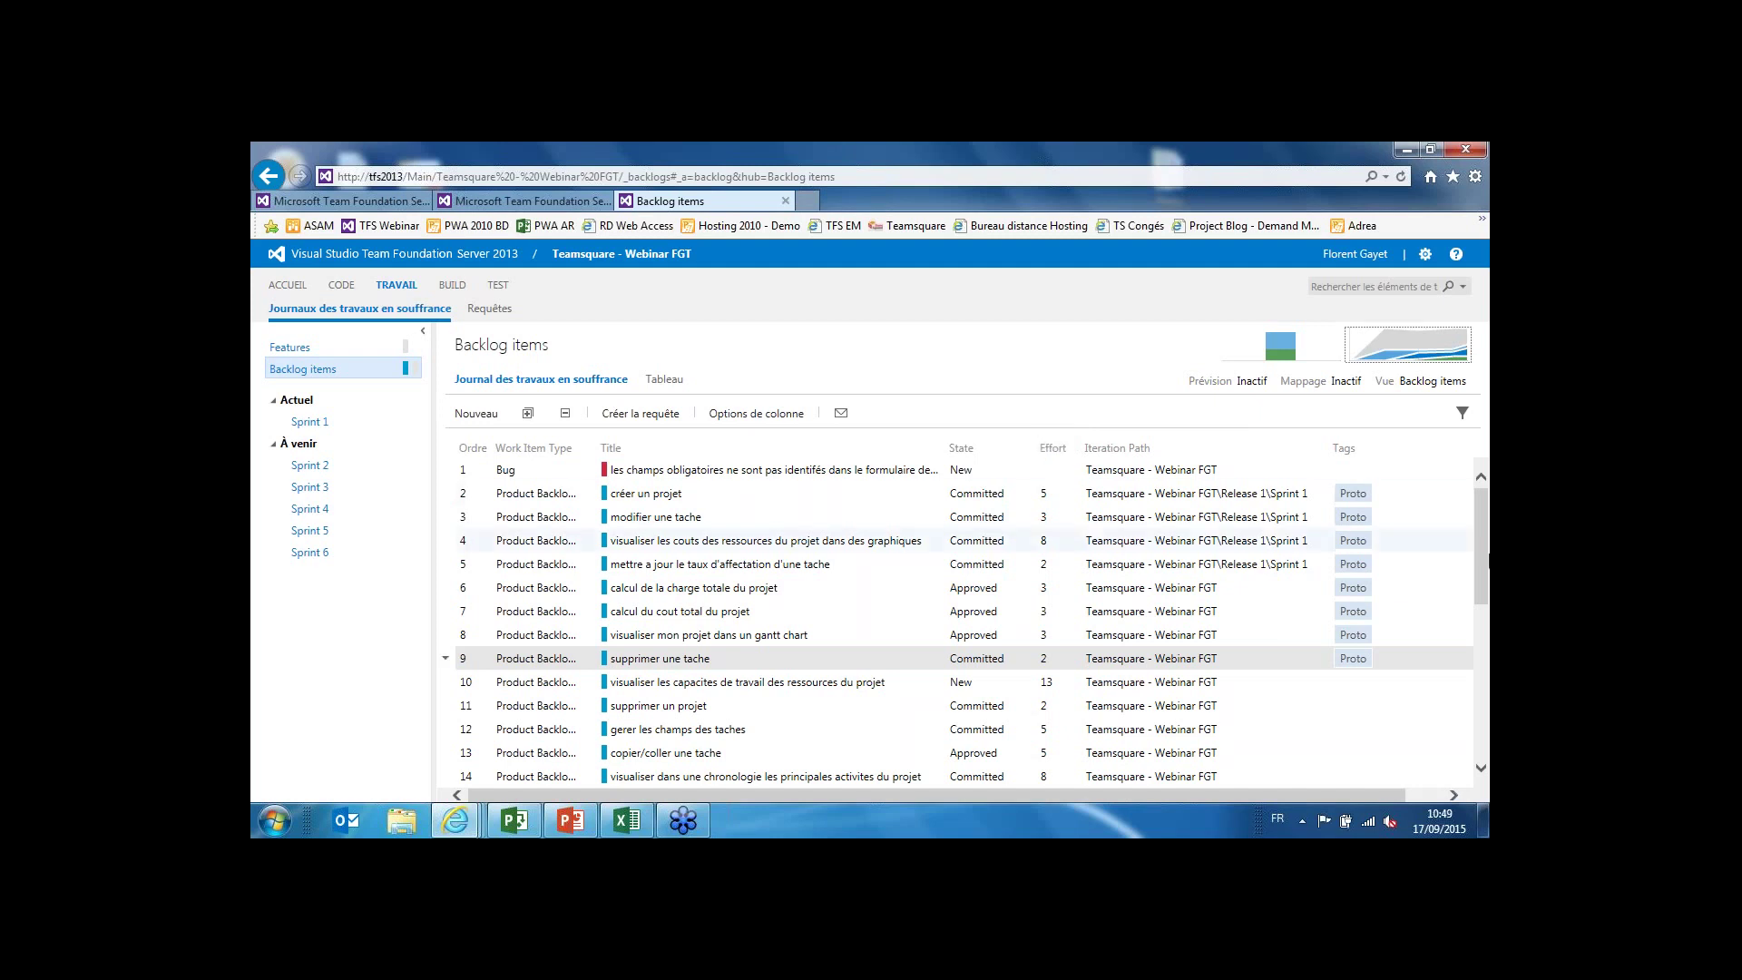
left_click_drag(1485, 533, 1486, 539)
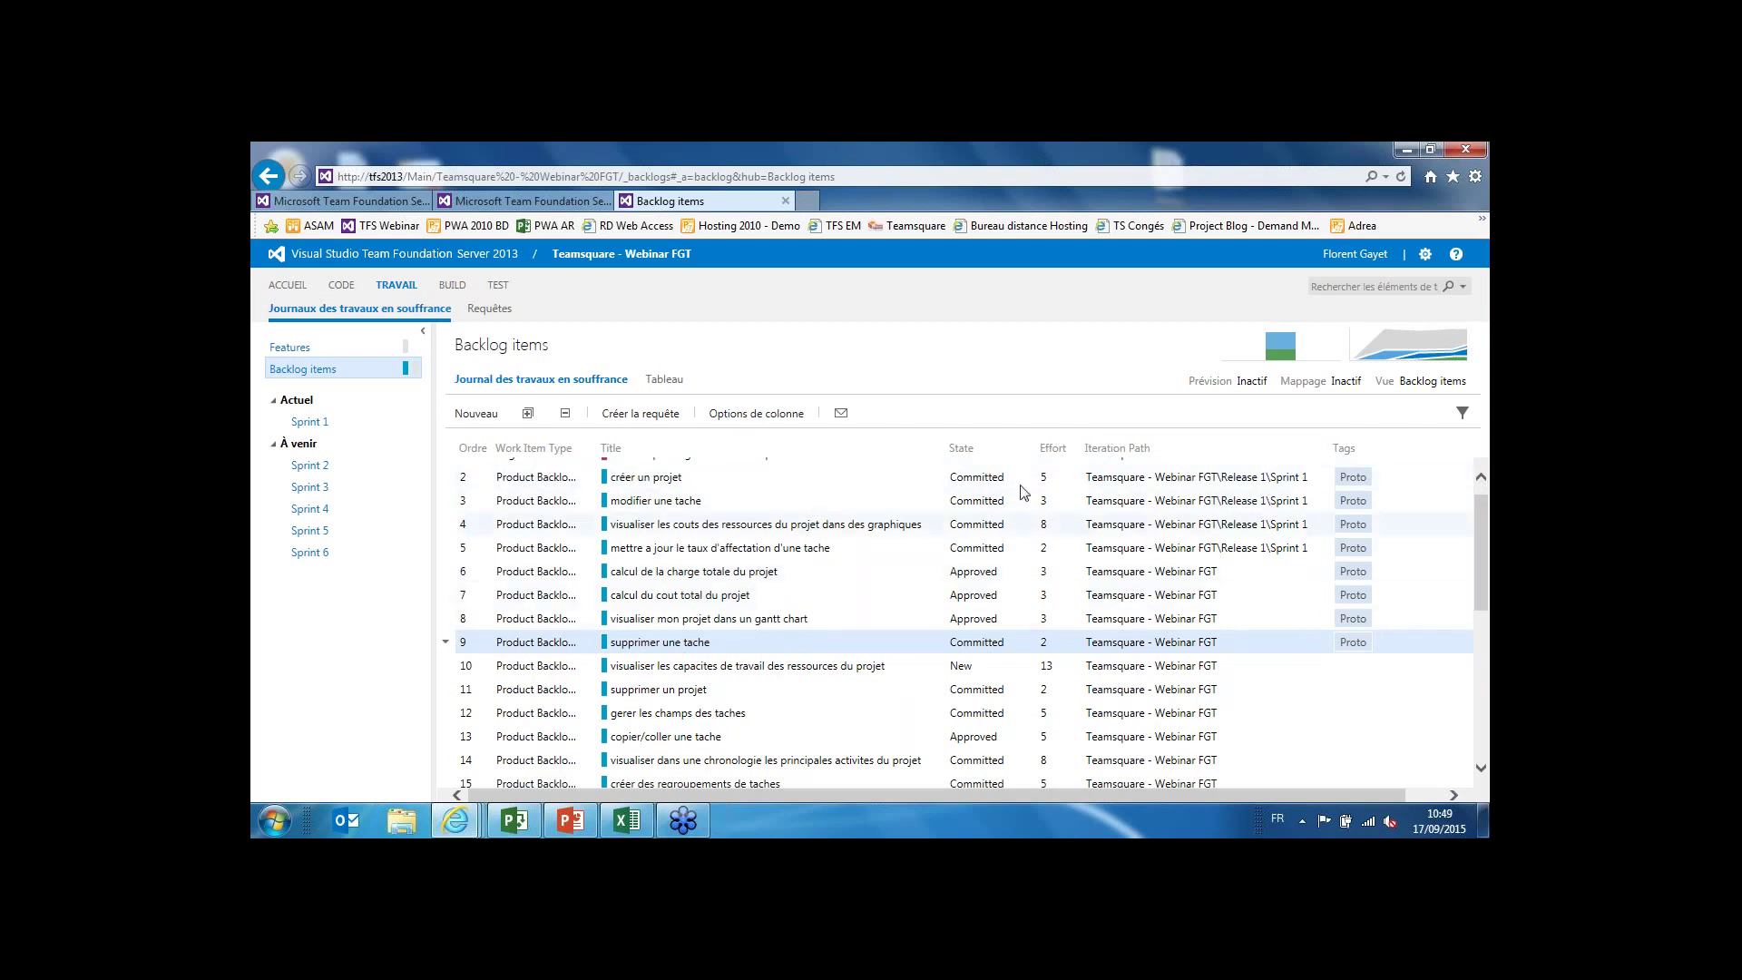
scroll(1485, 522, "up", 1)
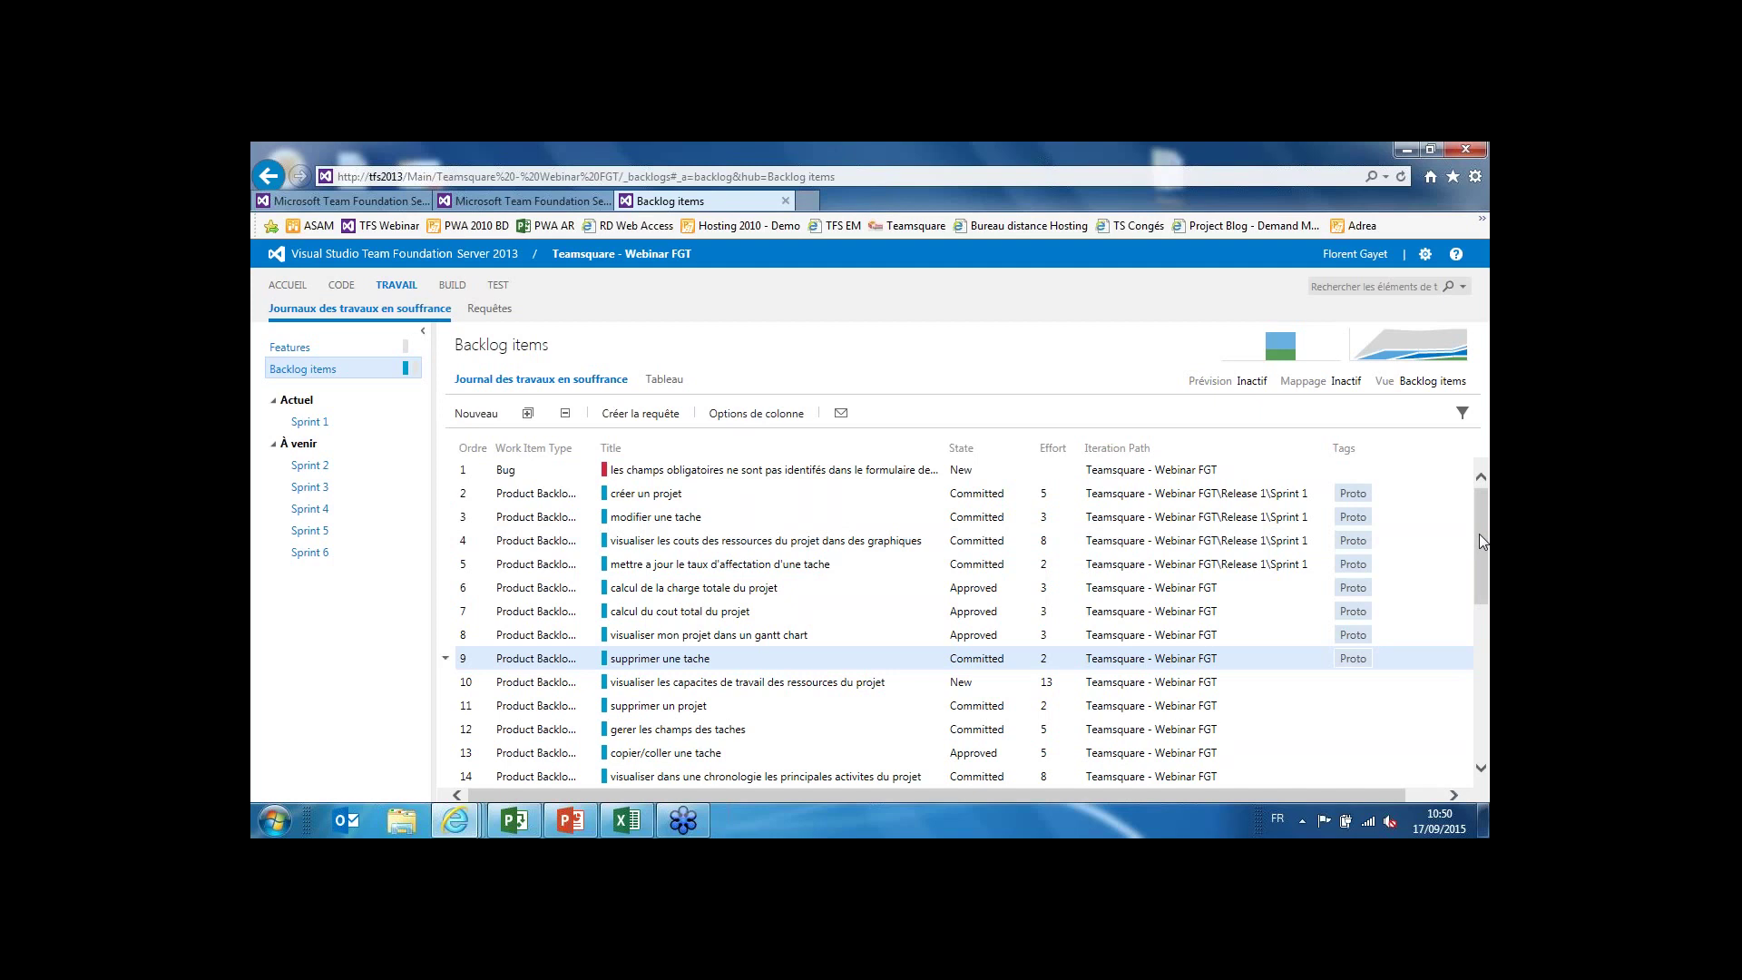
In "mettre a jour le taux d'affectation d'une tache", examine the Remaining Work of child task "coder les regles de gestion de modification d'une tache".
double_click(676, 667)
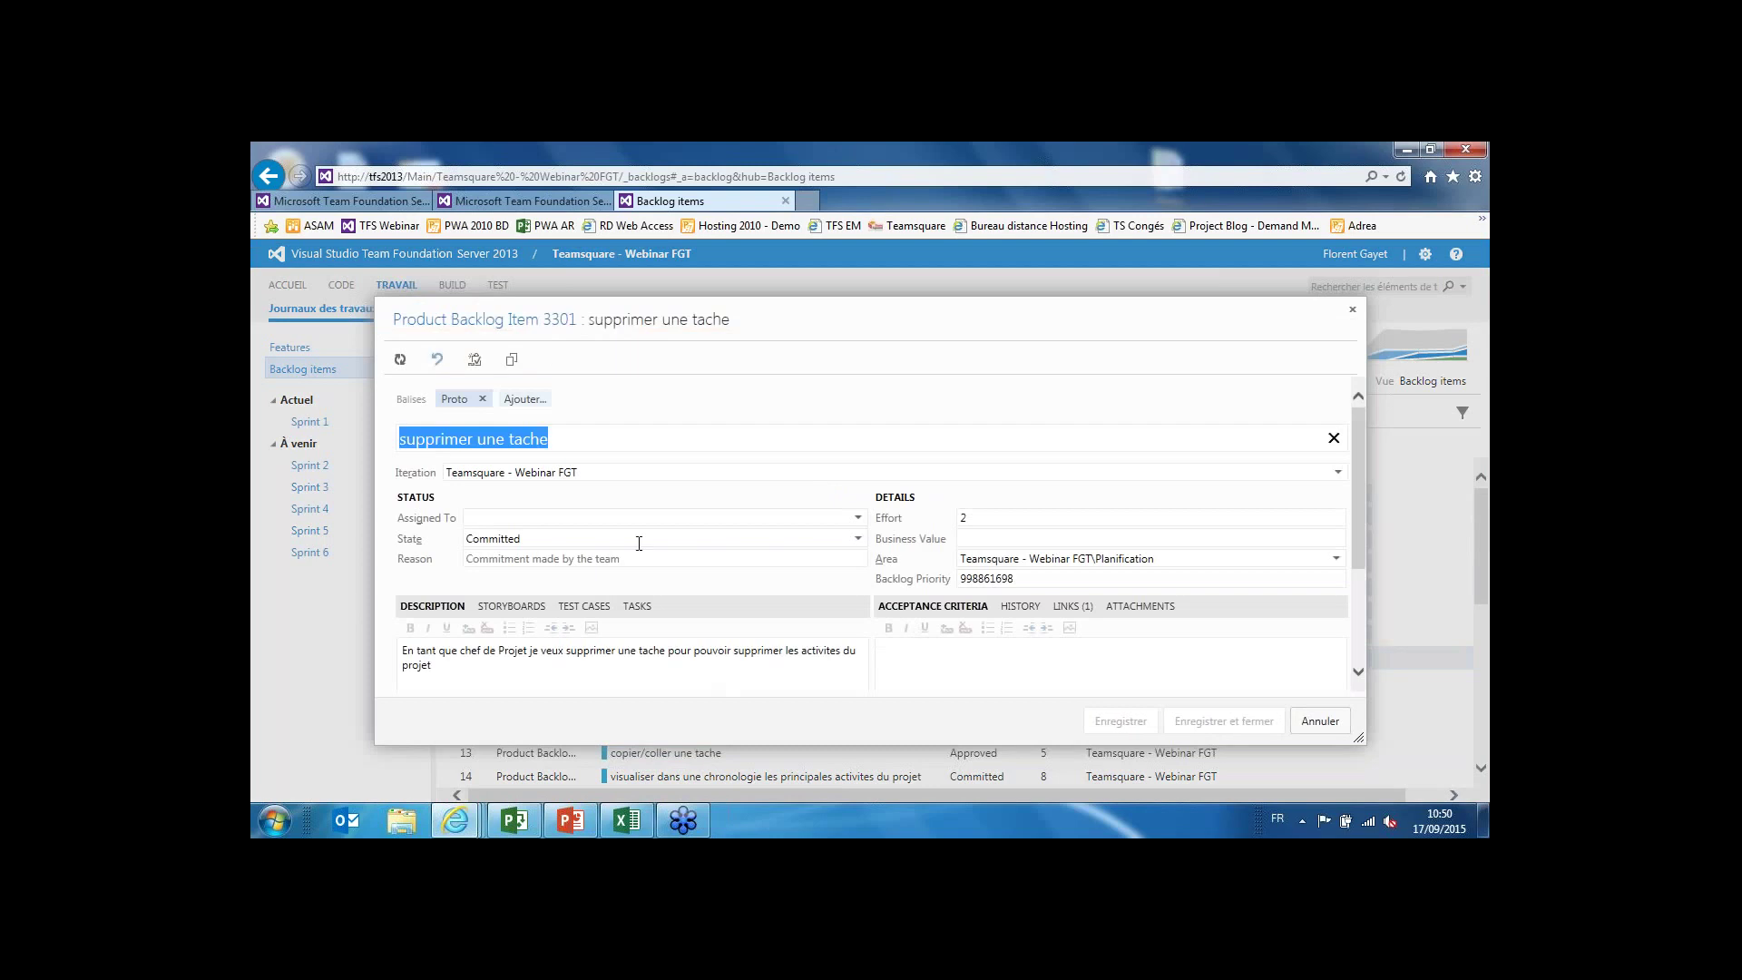
left_click(1320, 721)
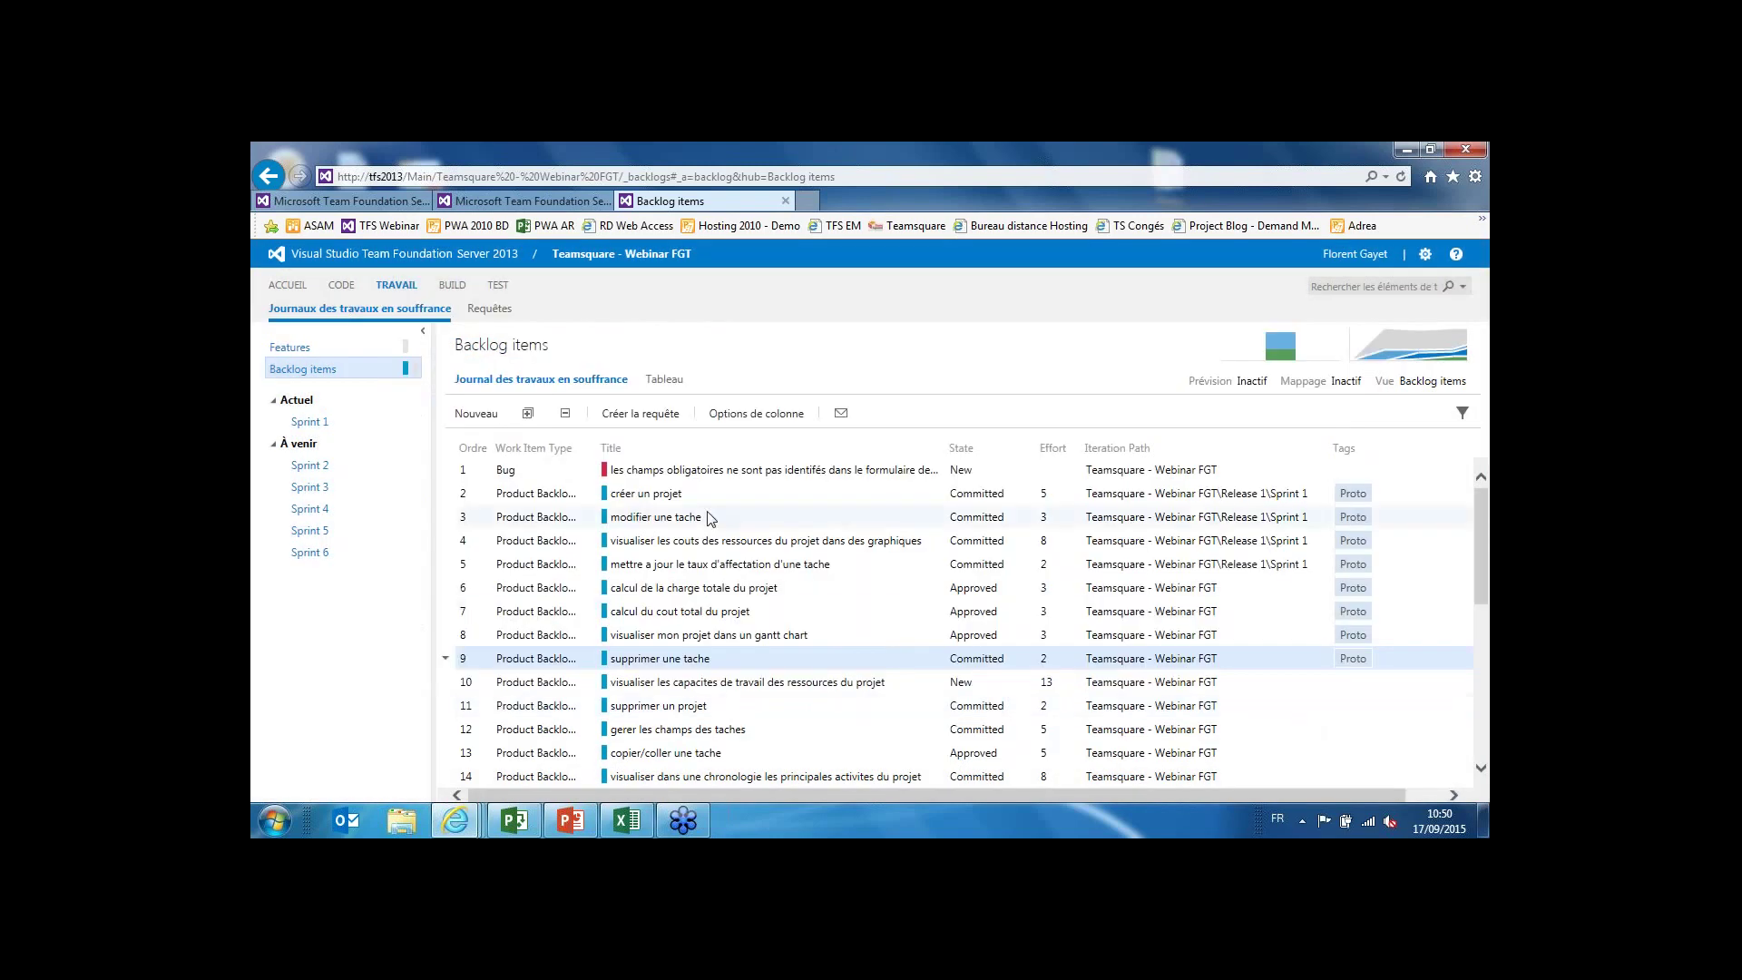
double_click(689, 570)
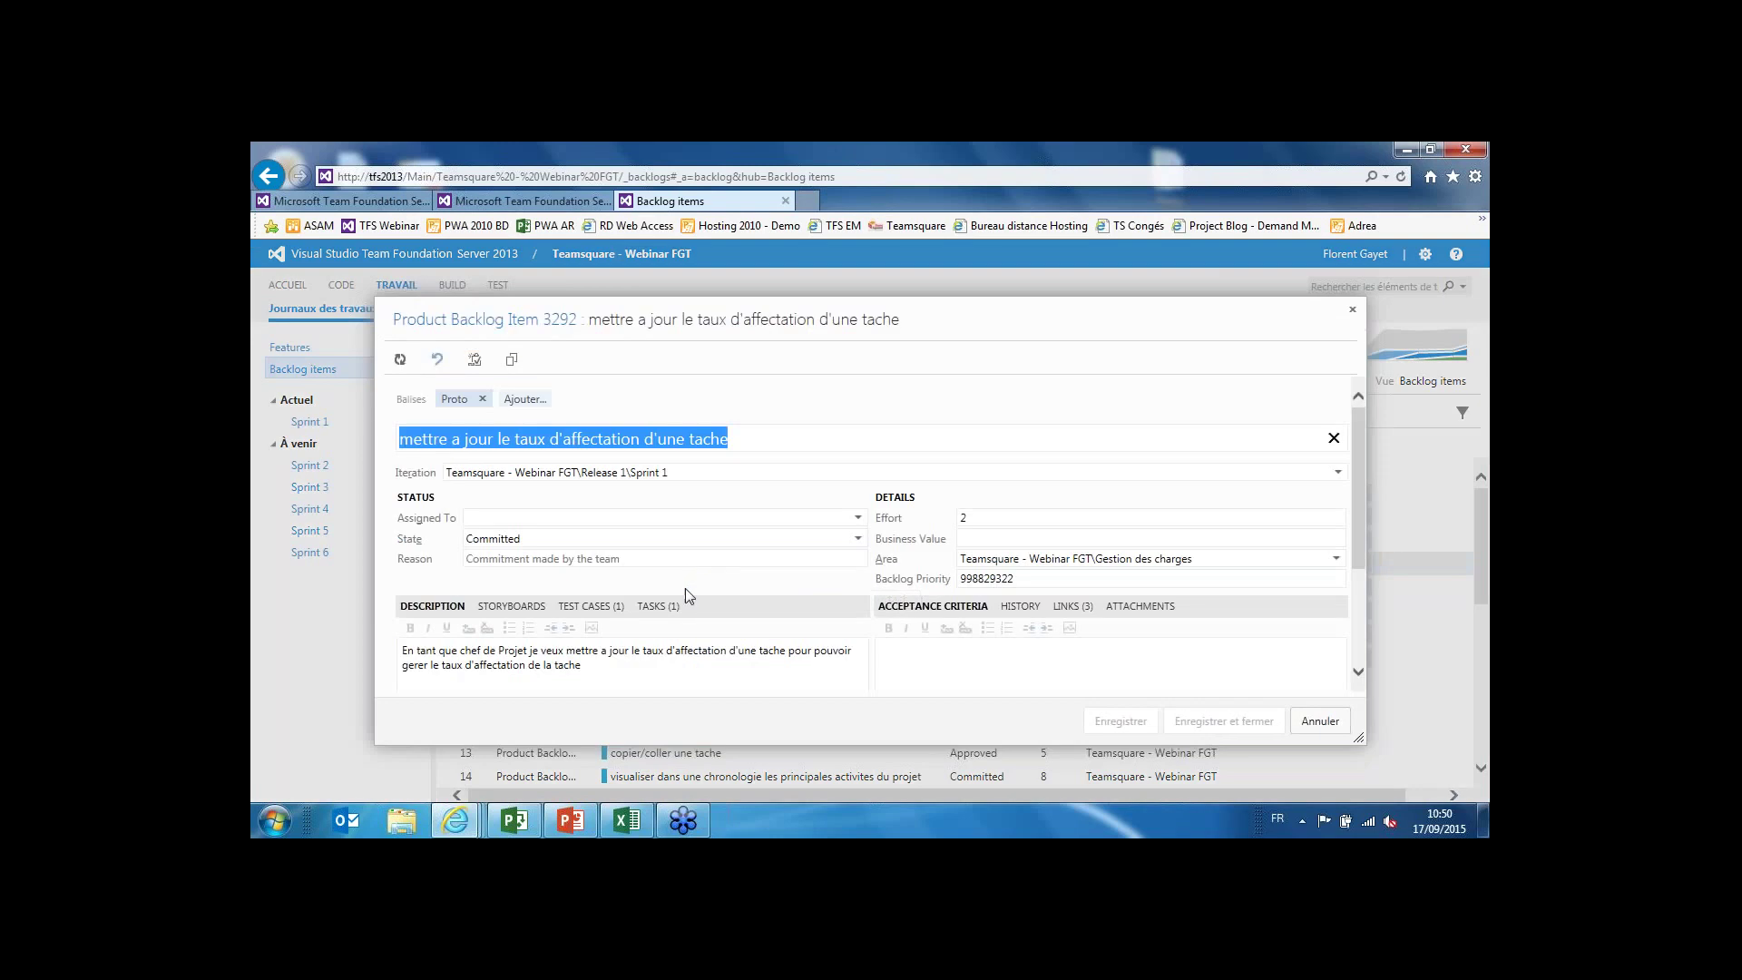
left_click(672, 607)
scroll(1361, 544, "down", 1)
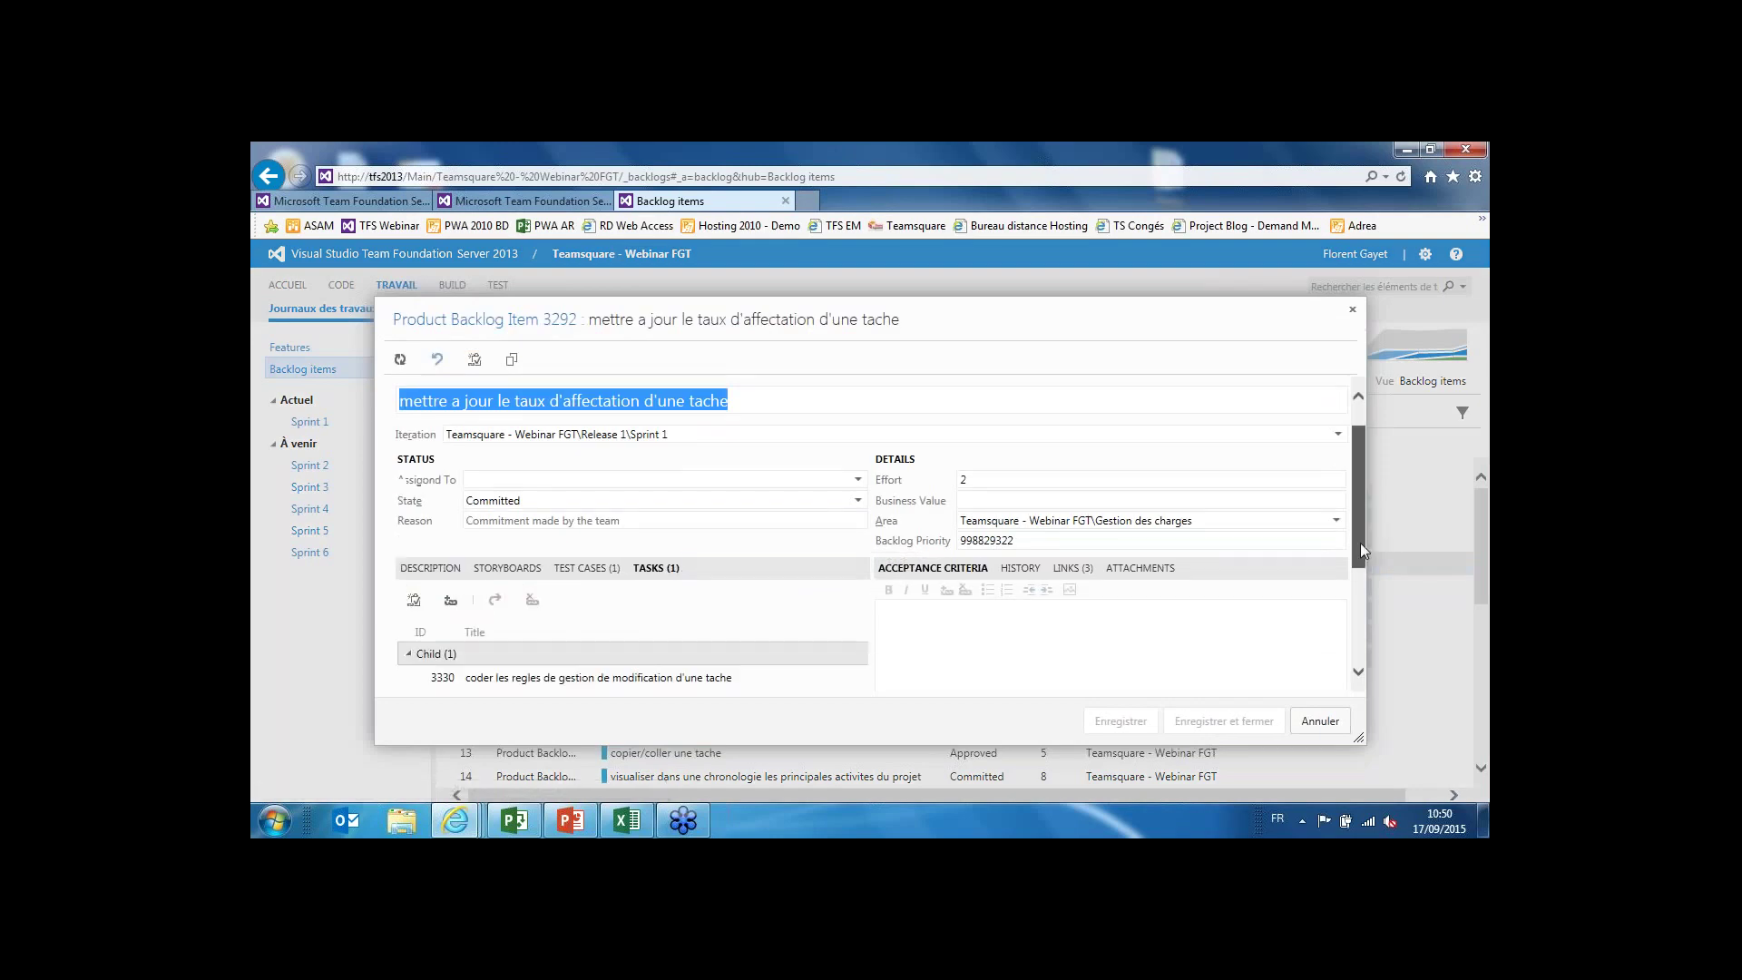
scroll(1361, 551, "down", 2)
double_click(718, 591)
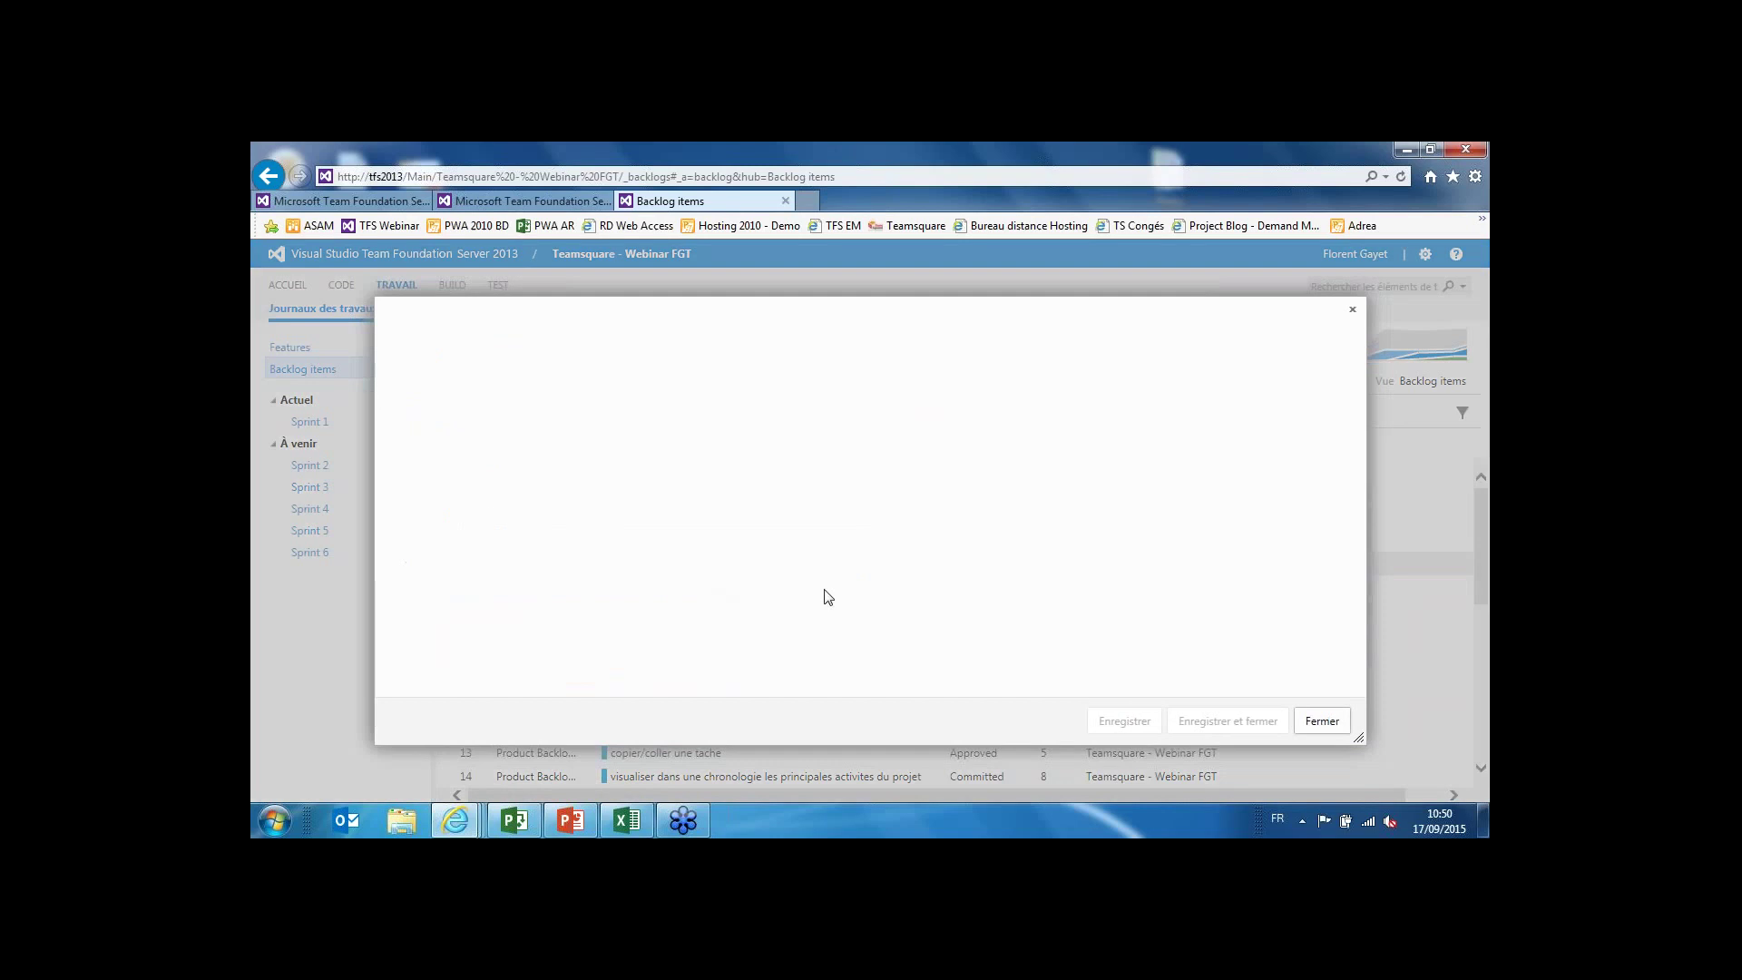
left_click(1003, 517)
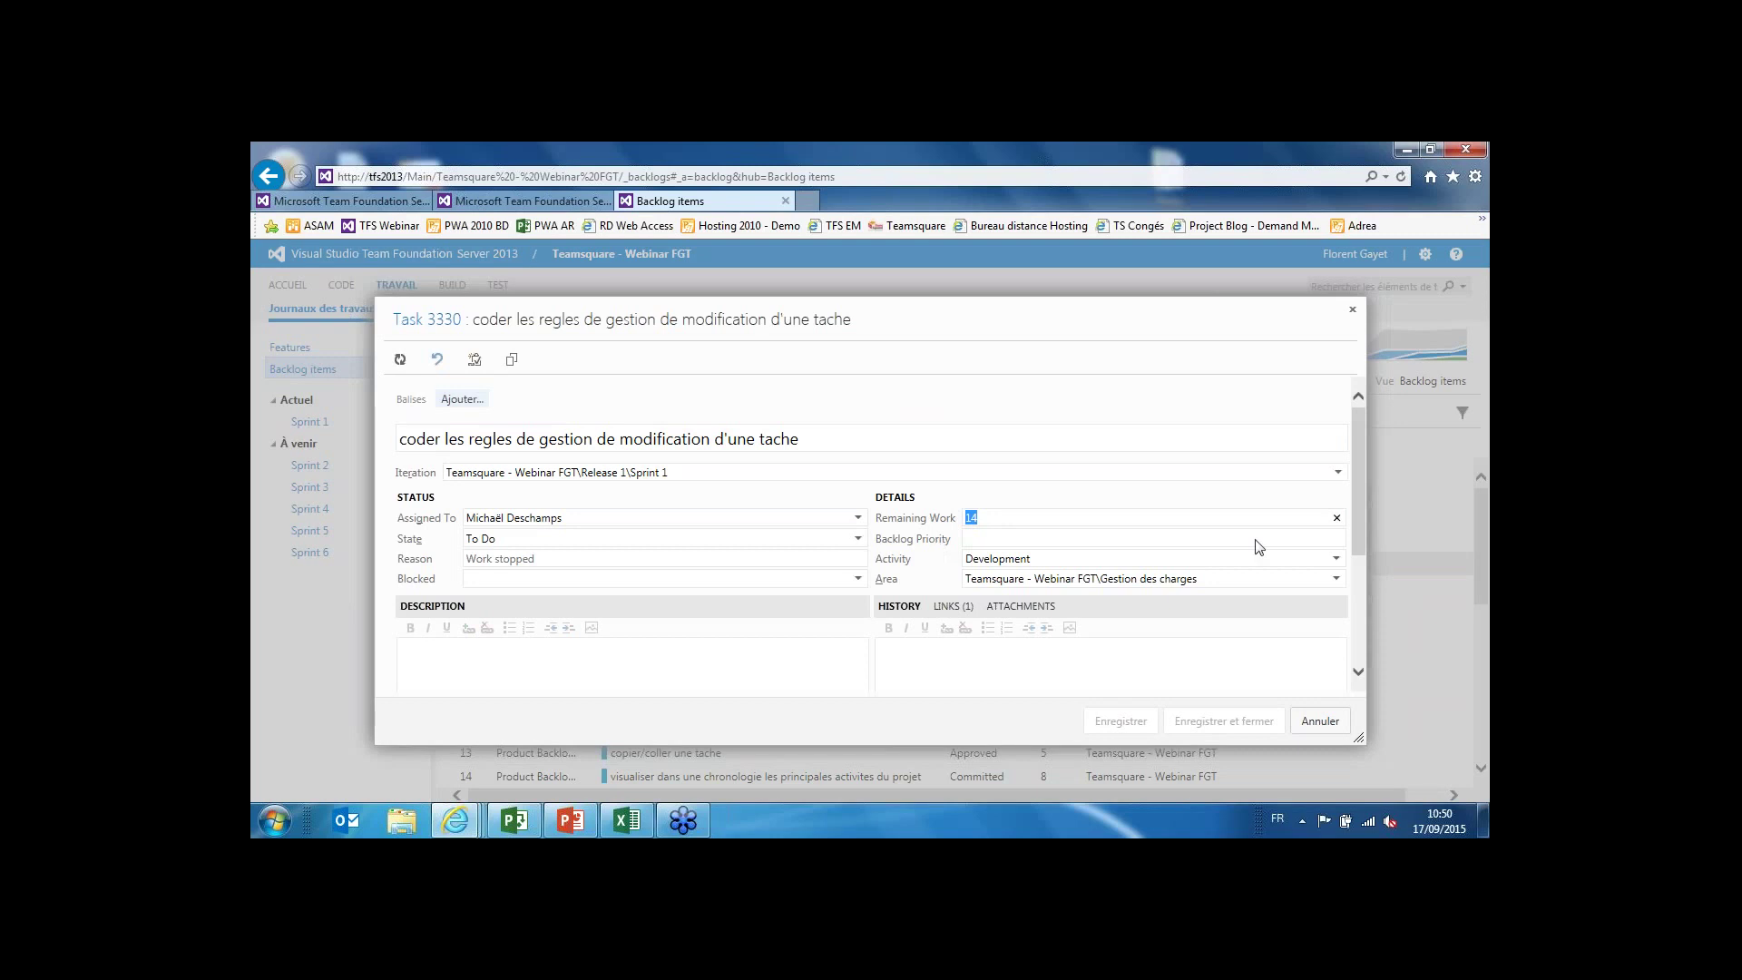
left_click(1322, 721)
left_click(1320, 721)
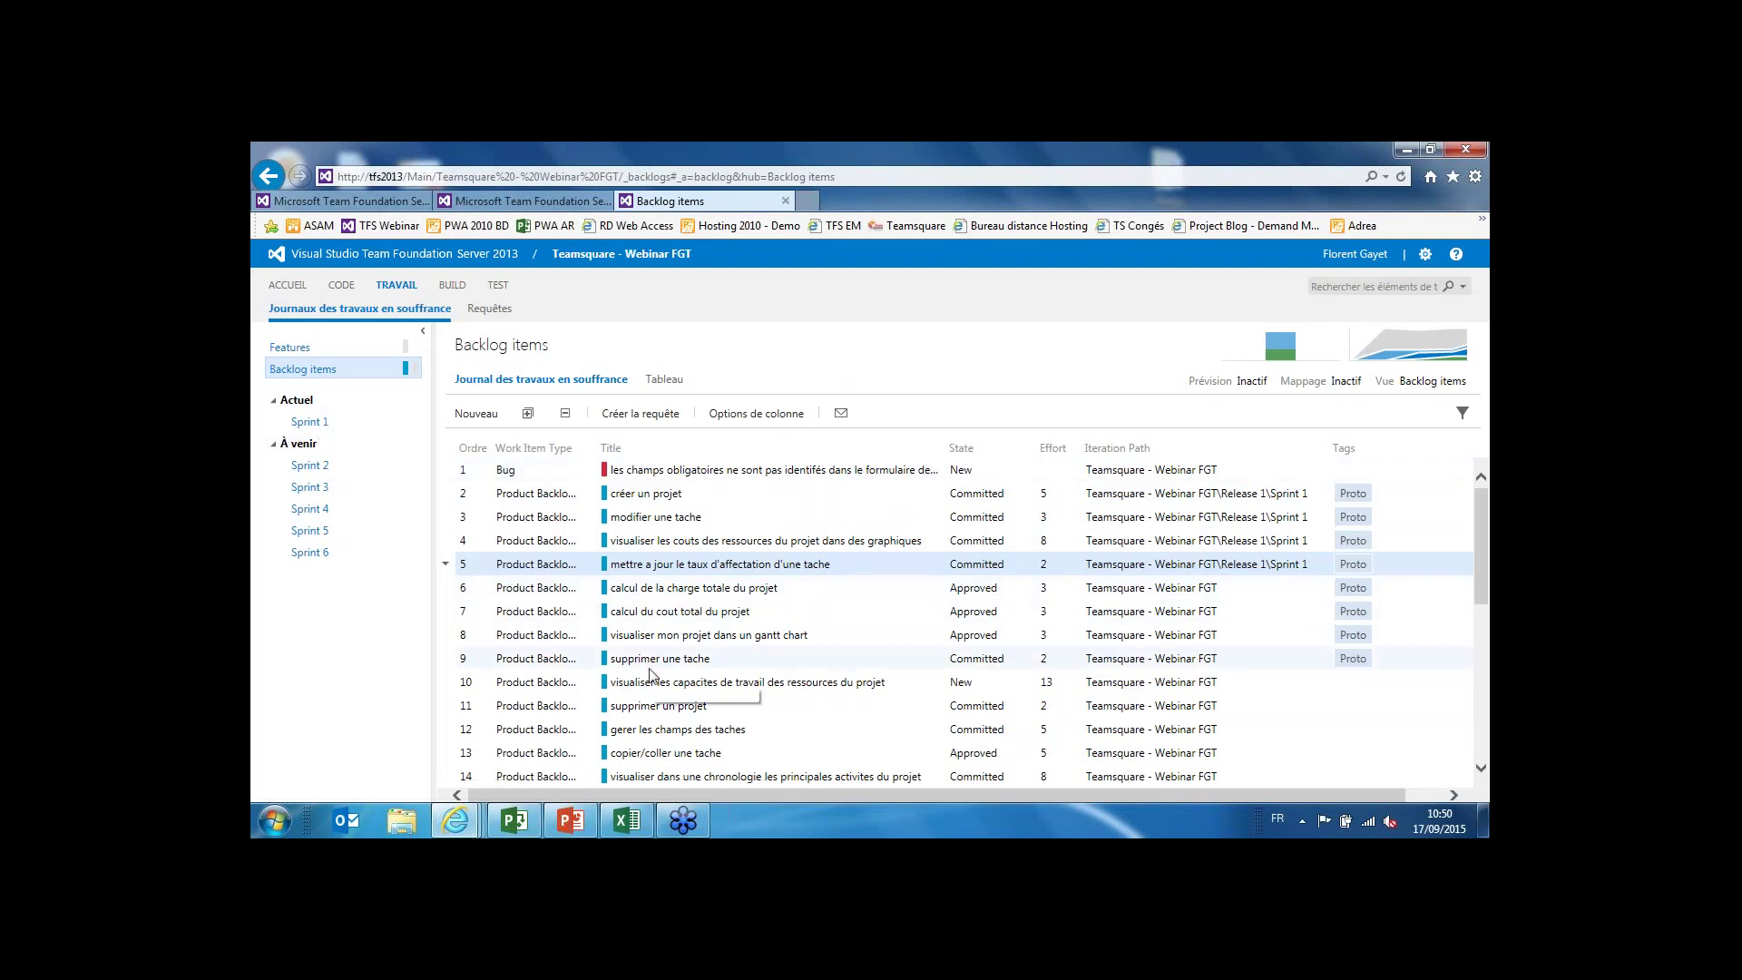
Open "supprimer une tache", view the Release 1 sprints available as its iteration, and close it without changes.
left_click_drag(653, 659, 577, 664)
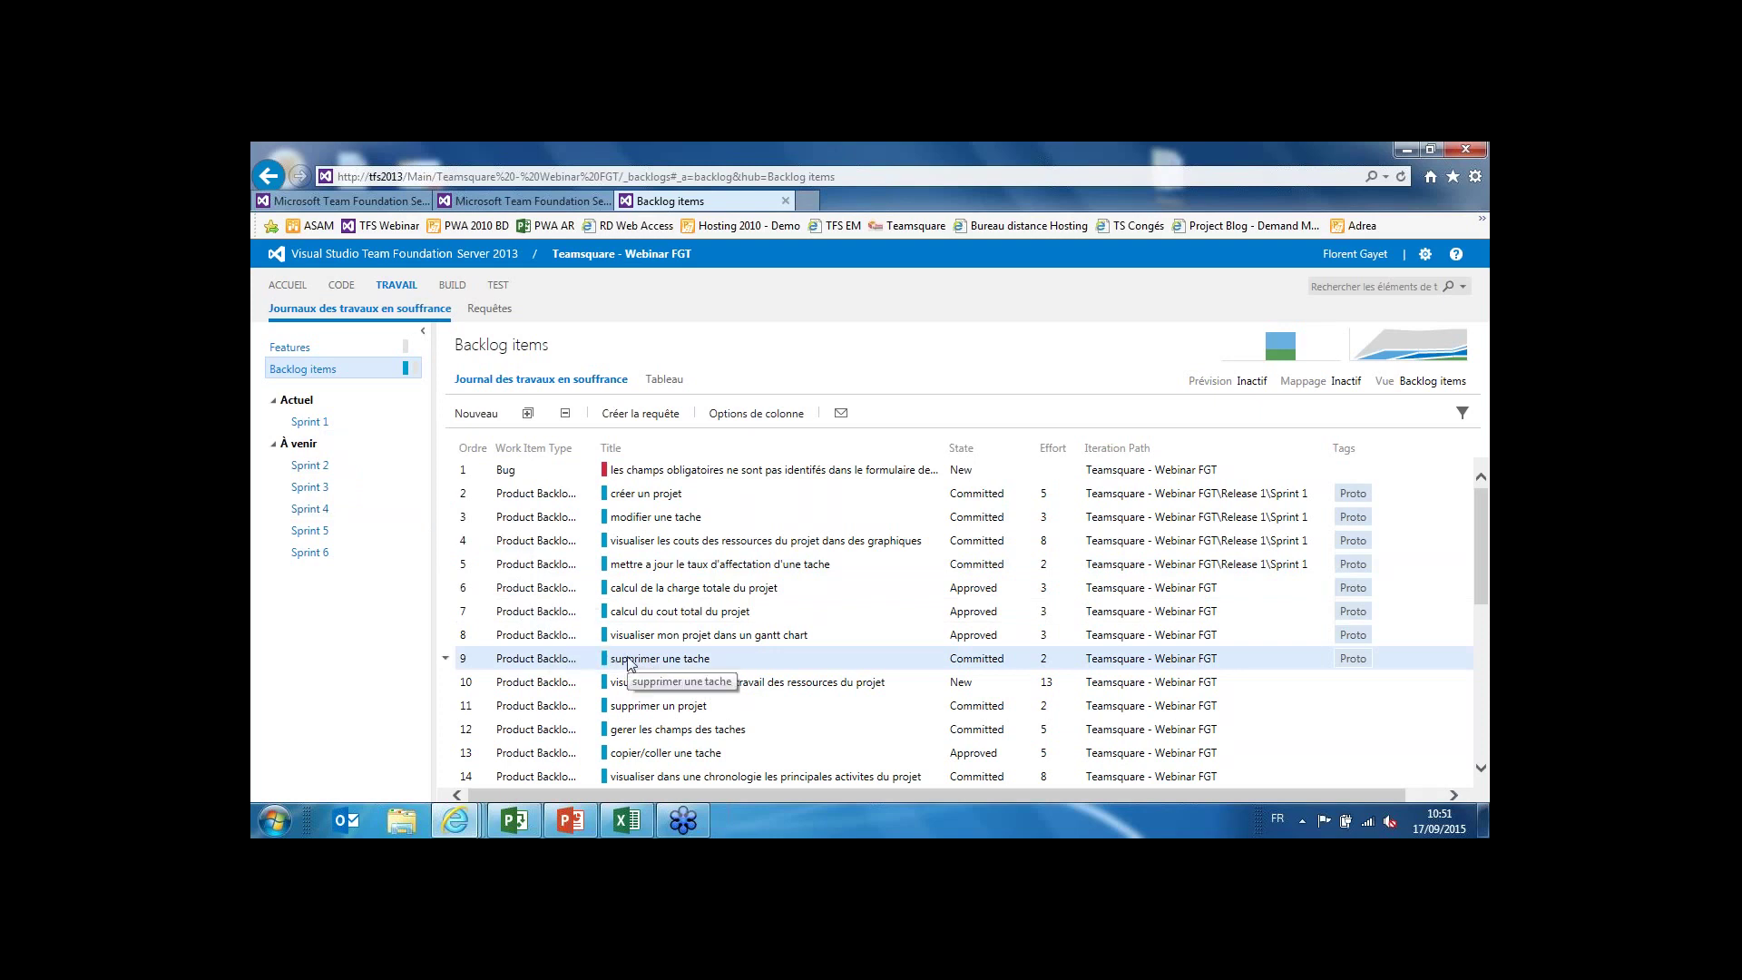
double_click(630, 660)
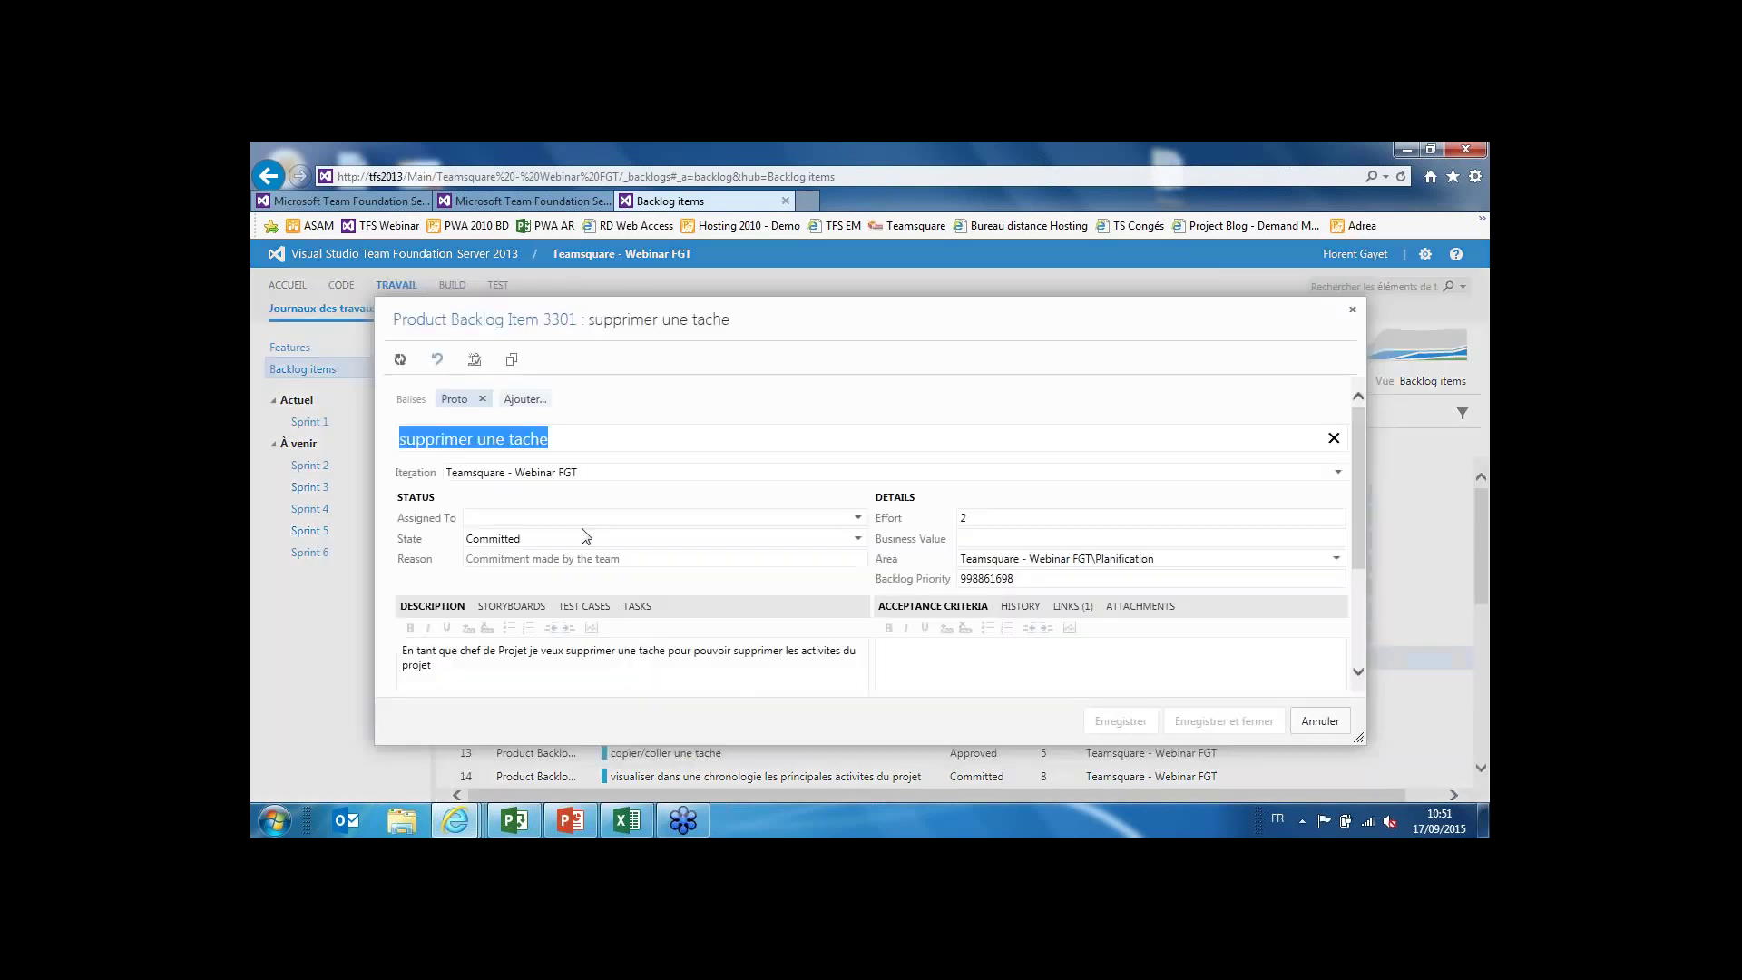
left_click(1337, 471)
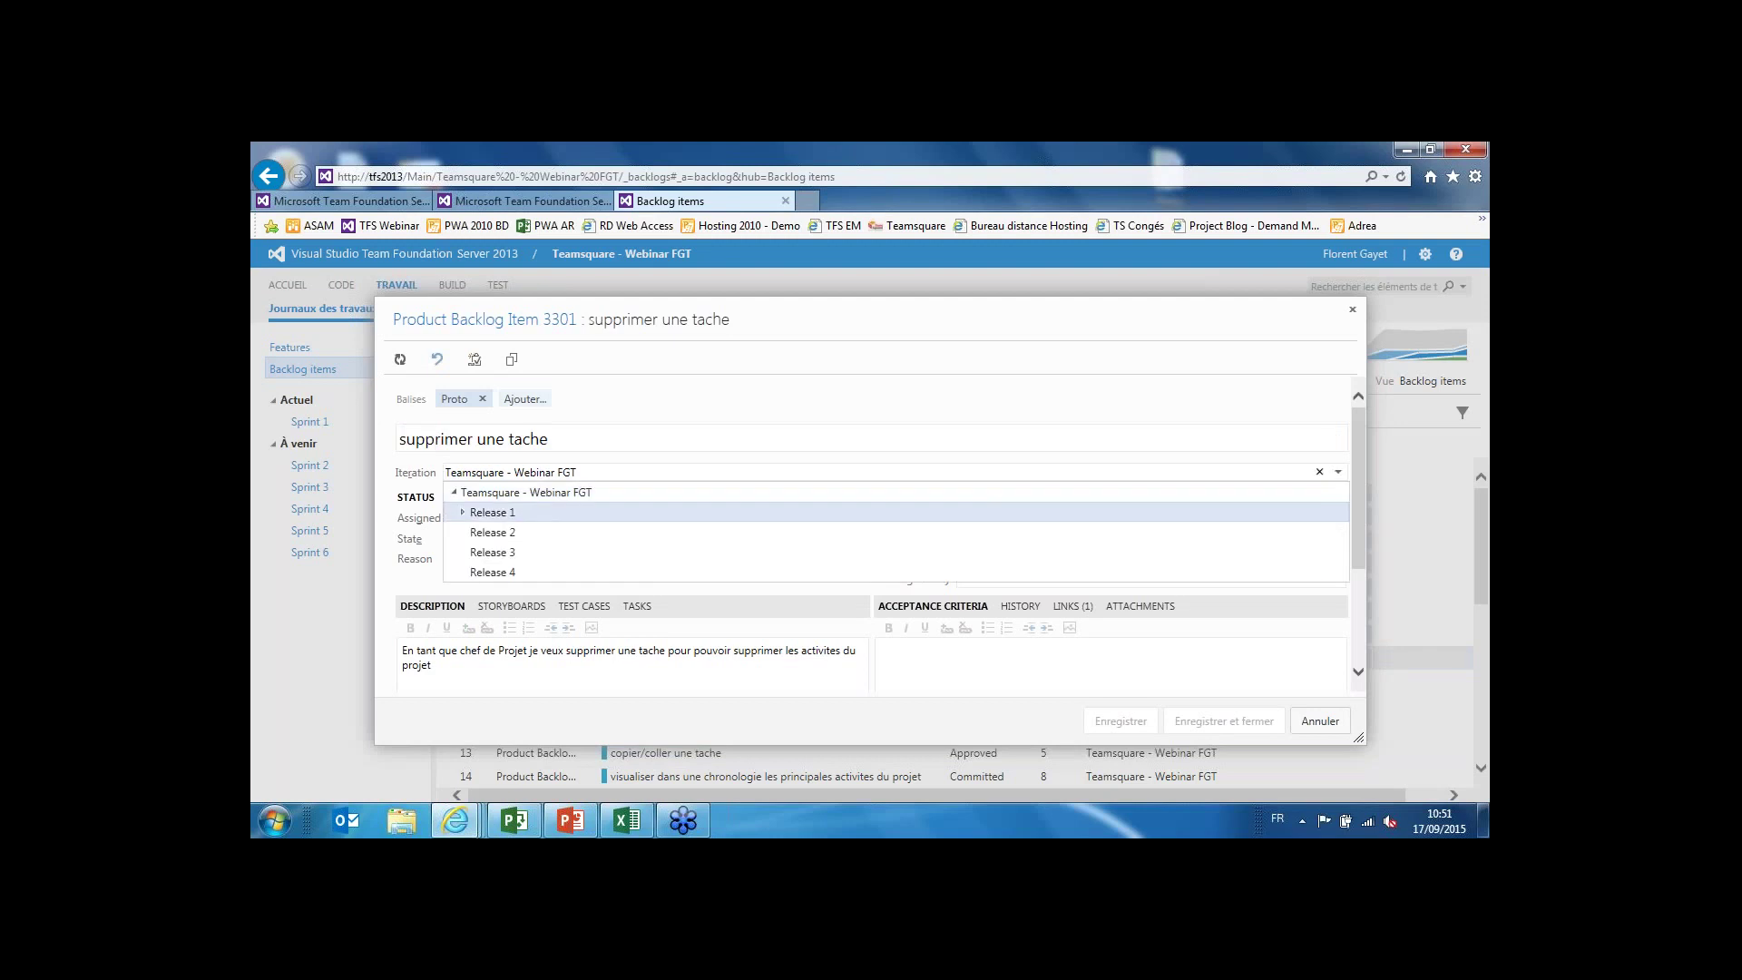
left_click(464, 513)
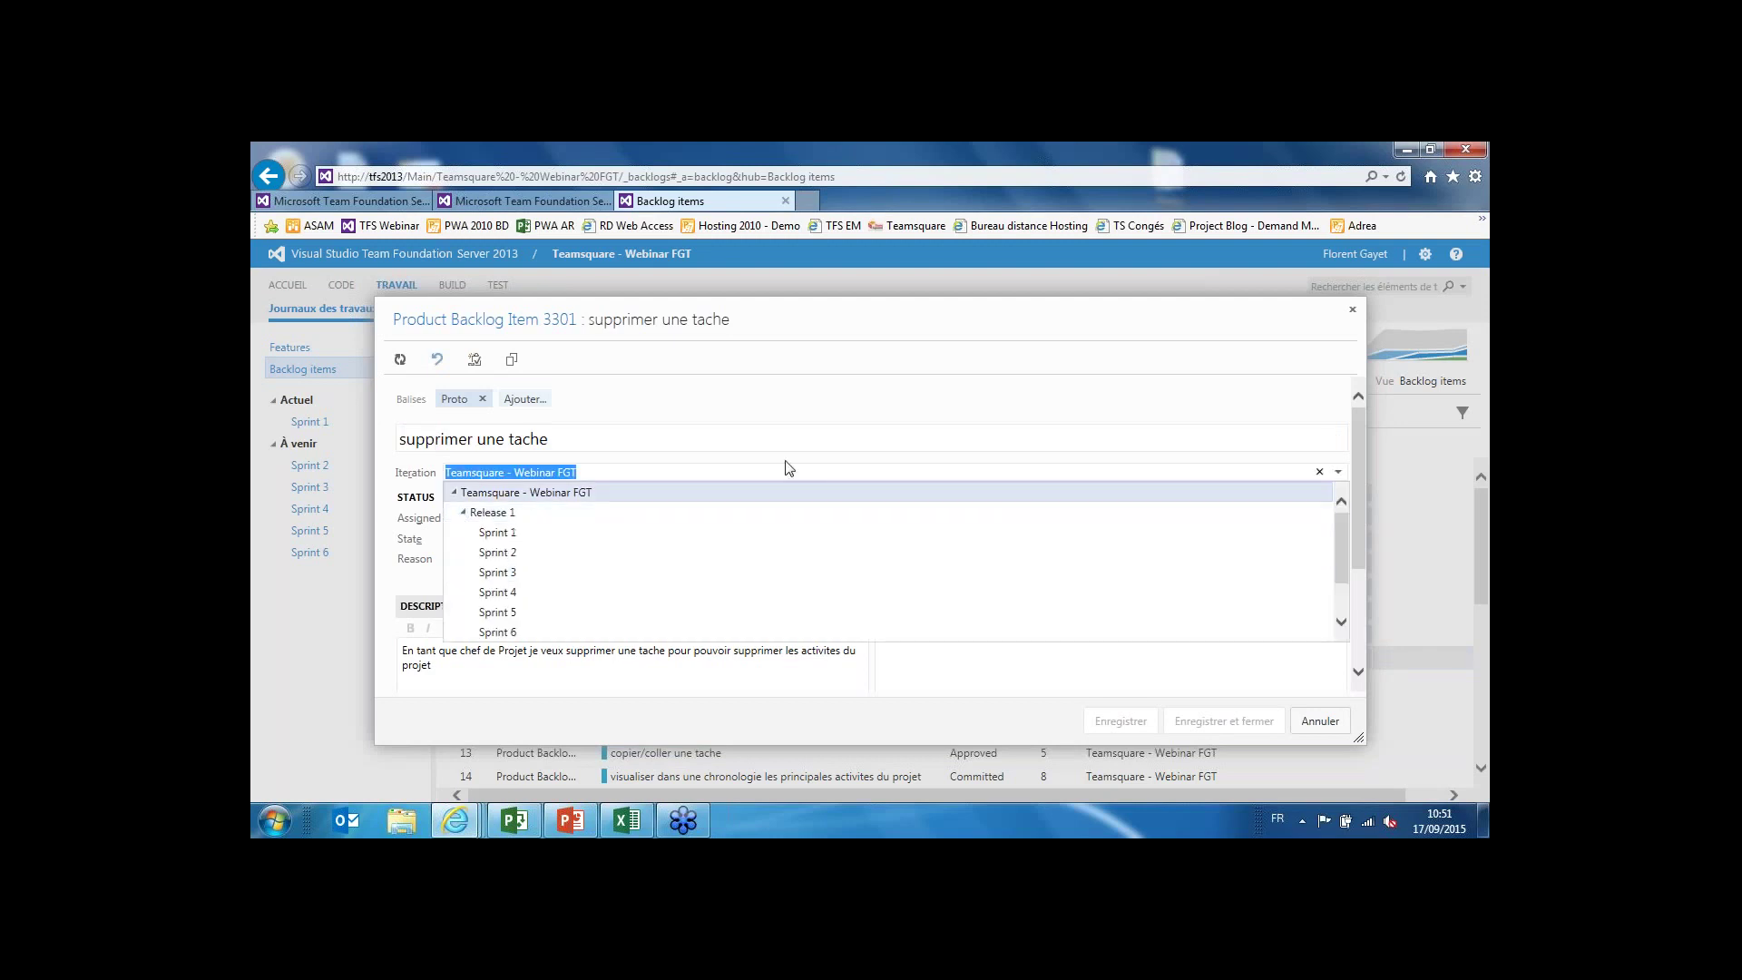
key("Return")
left_click(1321, 722)
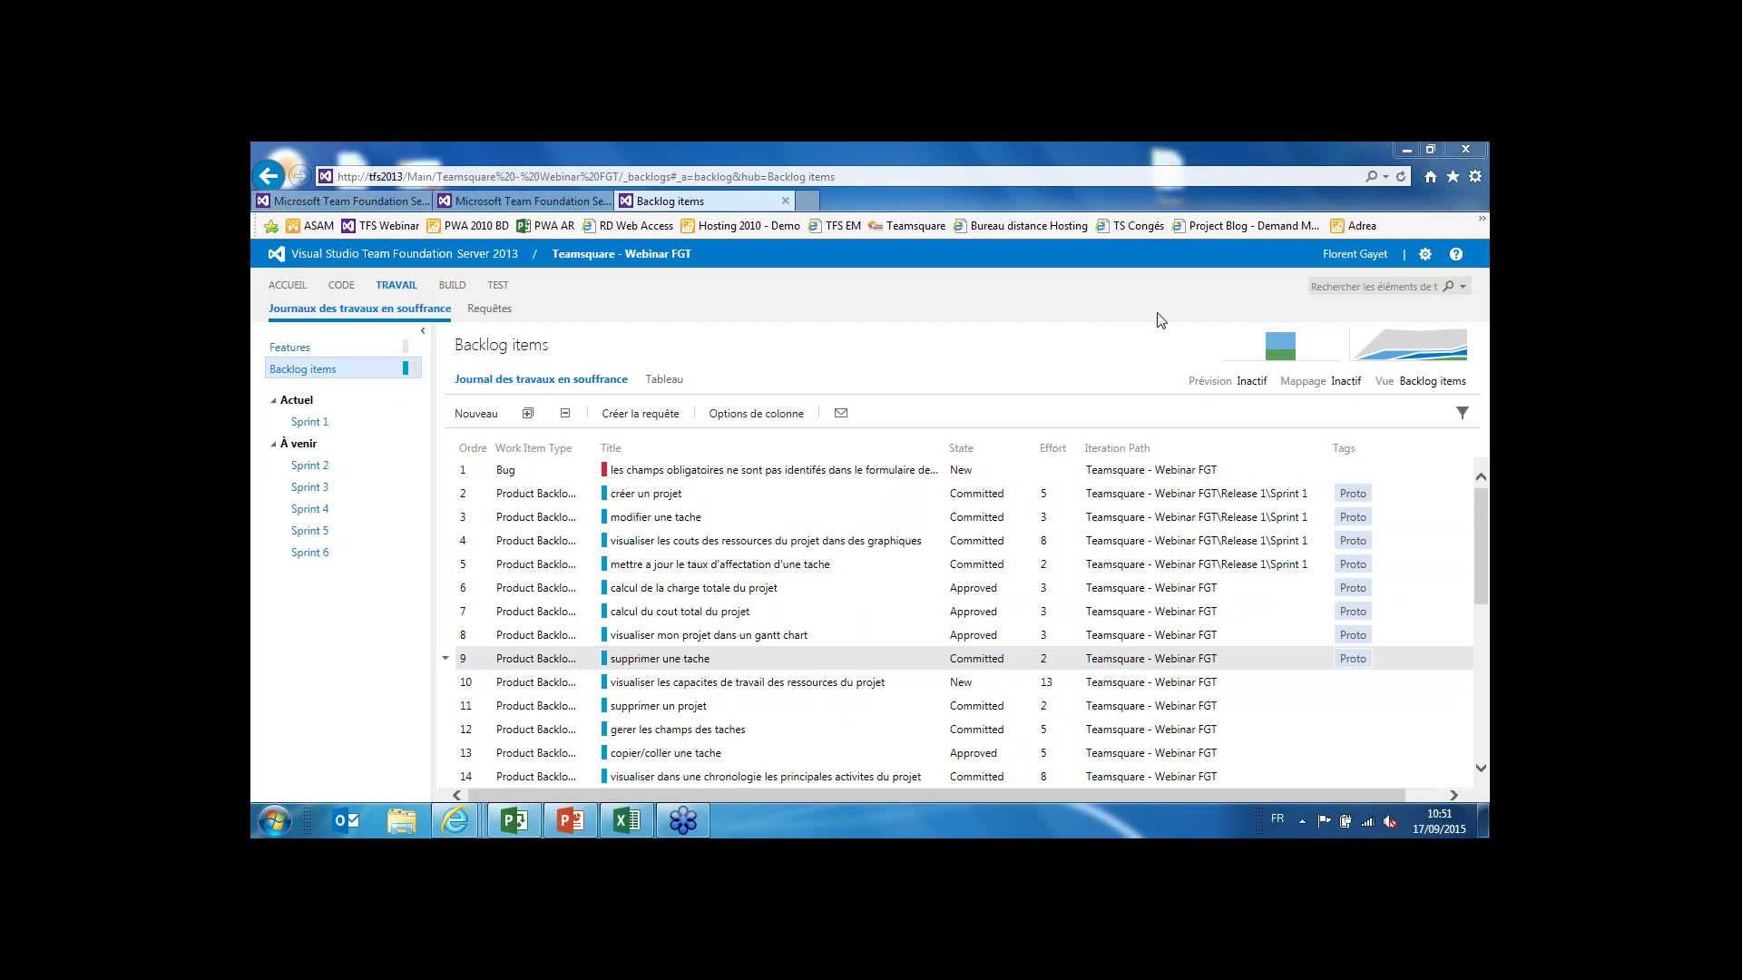
Switch the backlog view to "Backlog items à Features" to group the items under their parent features.
left_click(310, 347)
left_click(1434, 383)
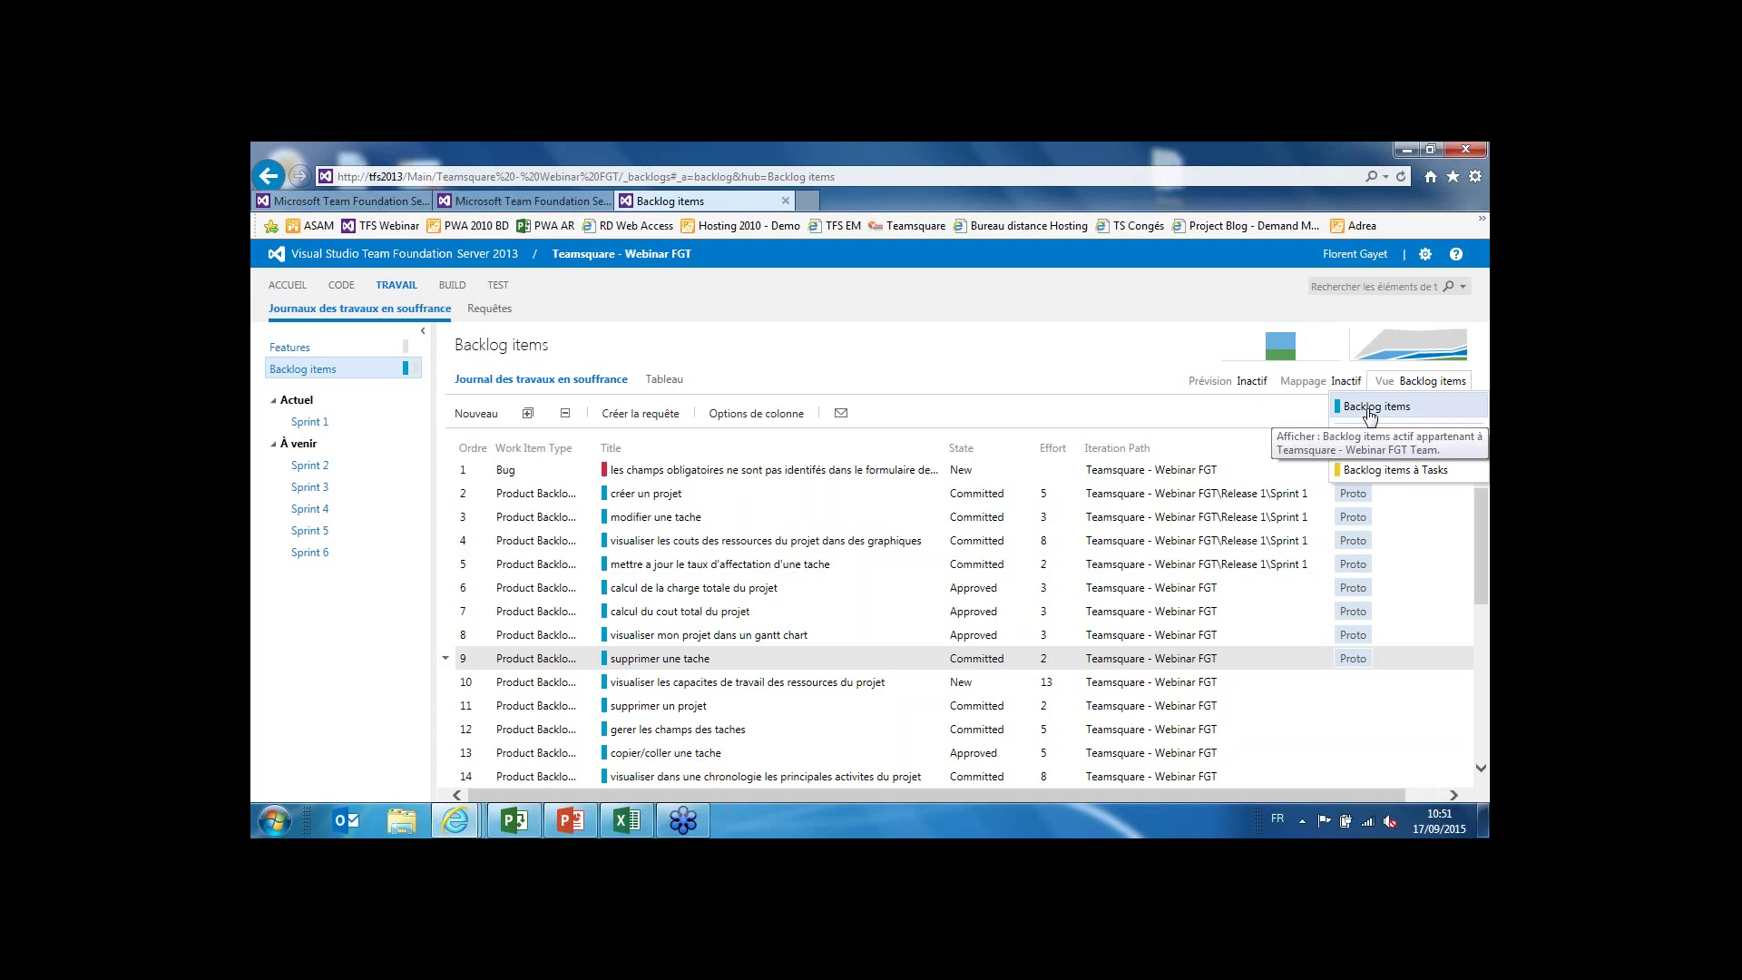
left_click(1365, 438)
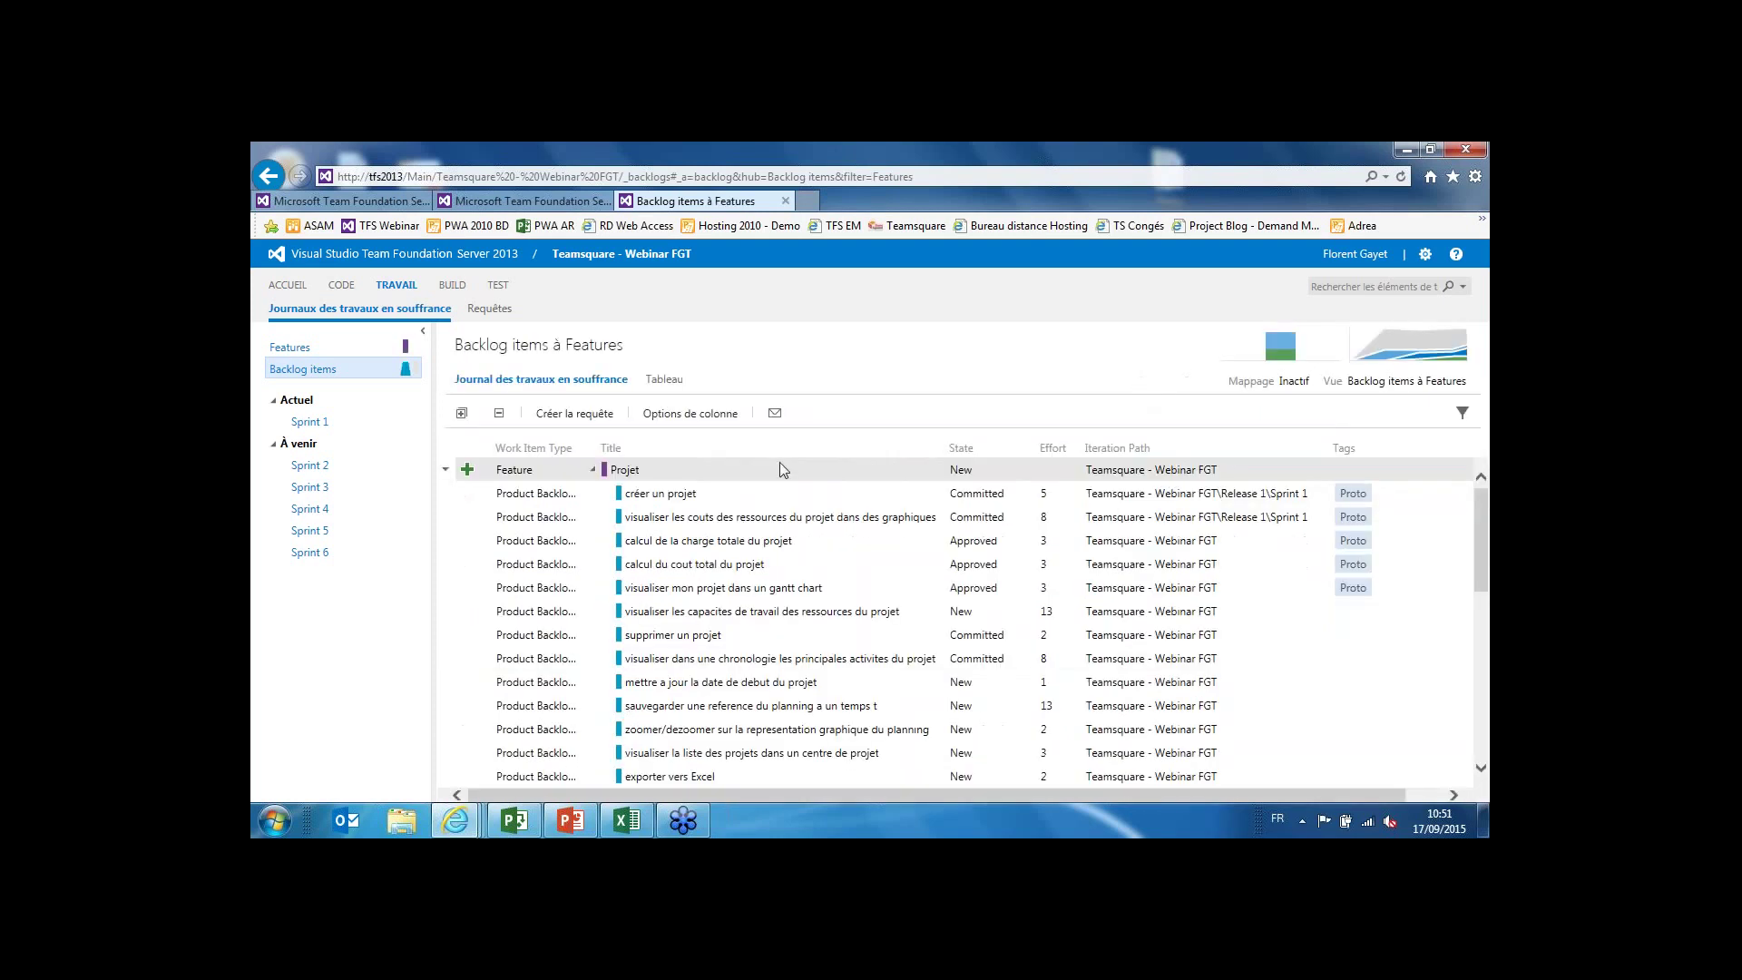
Collapse the Projet and Tache features, and switch the backlog view to "Backlog items à Tasks".
left_click(592, 469)
left_click(592, 492)
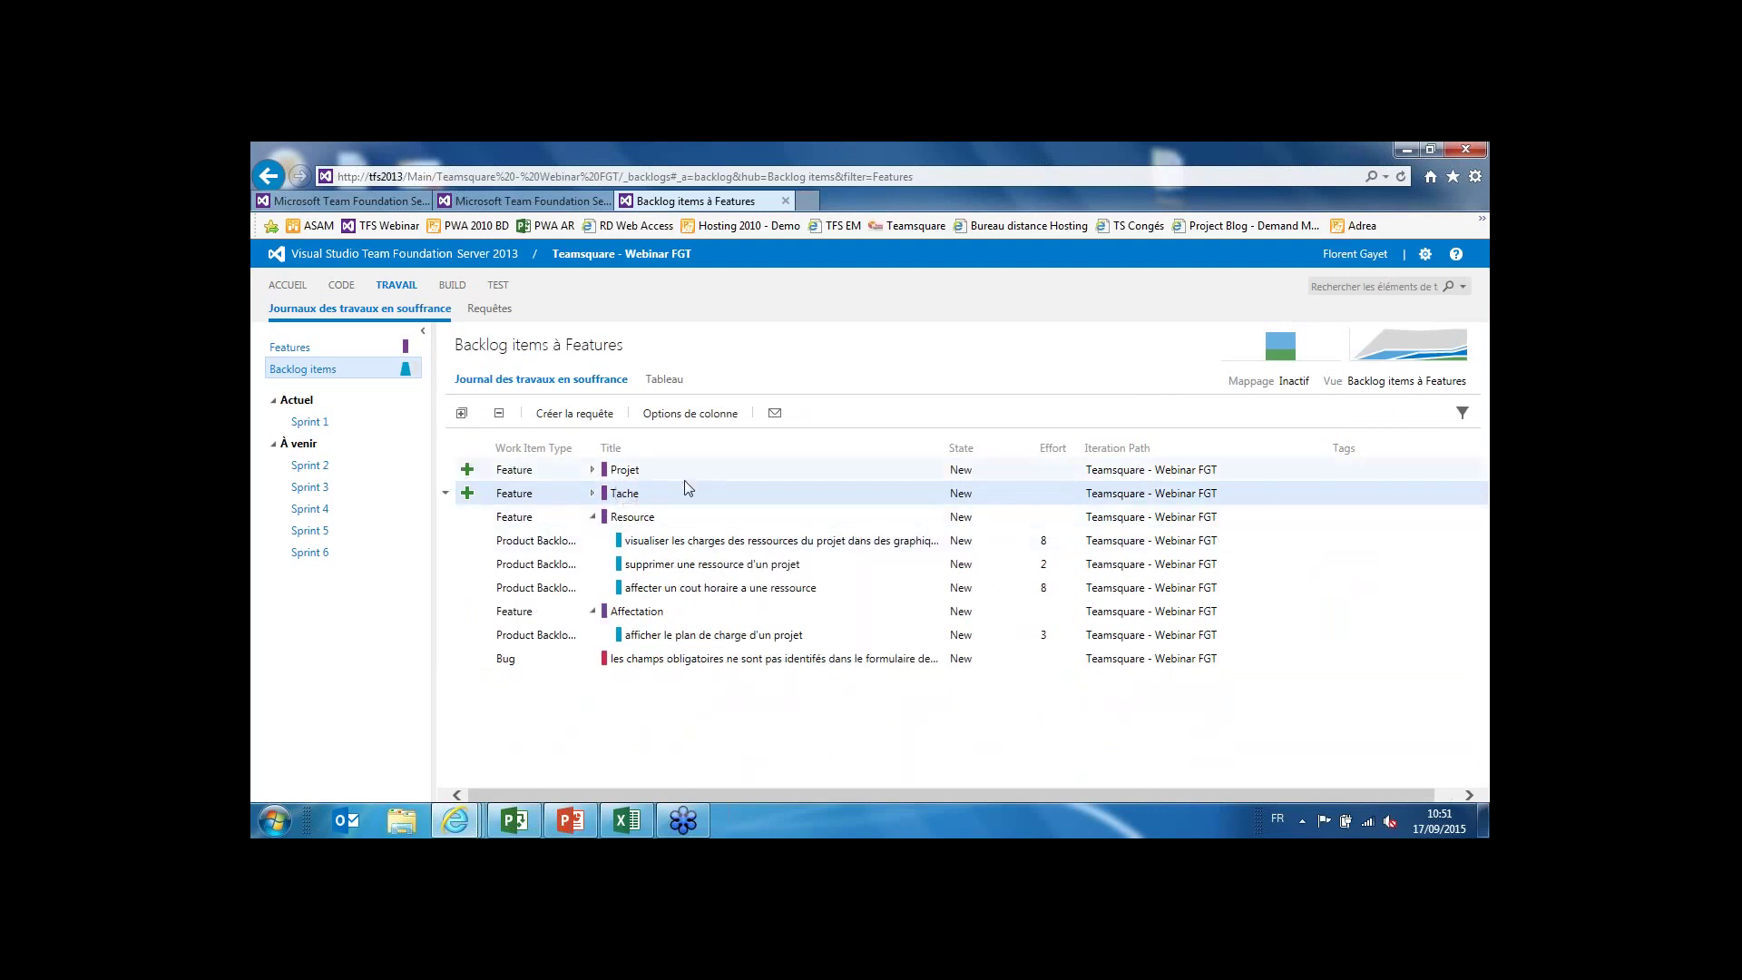
left_click(1447, 383)
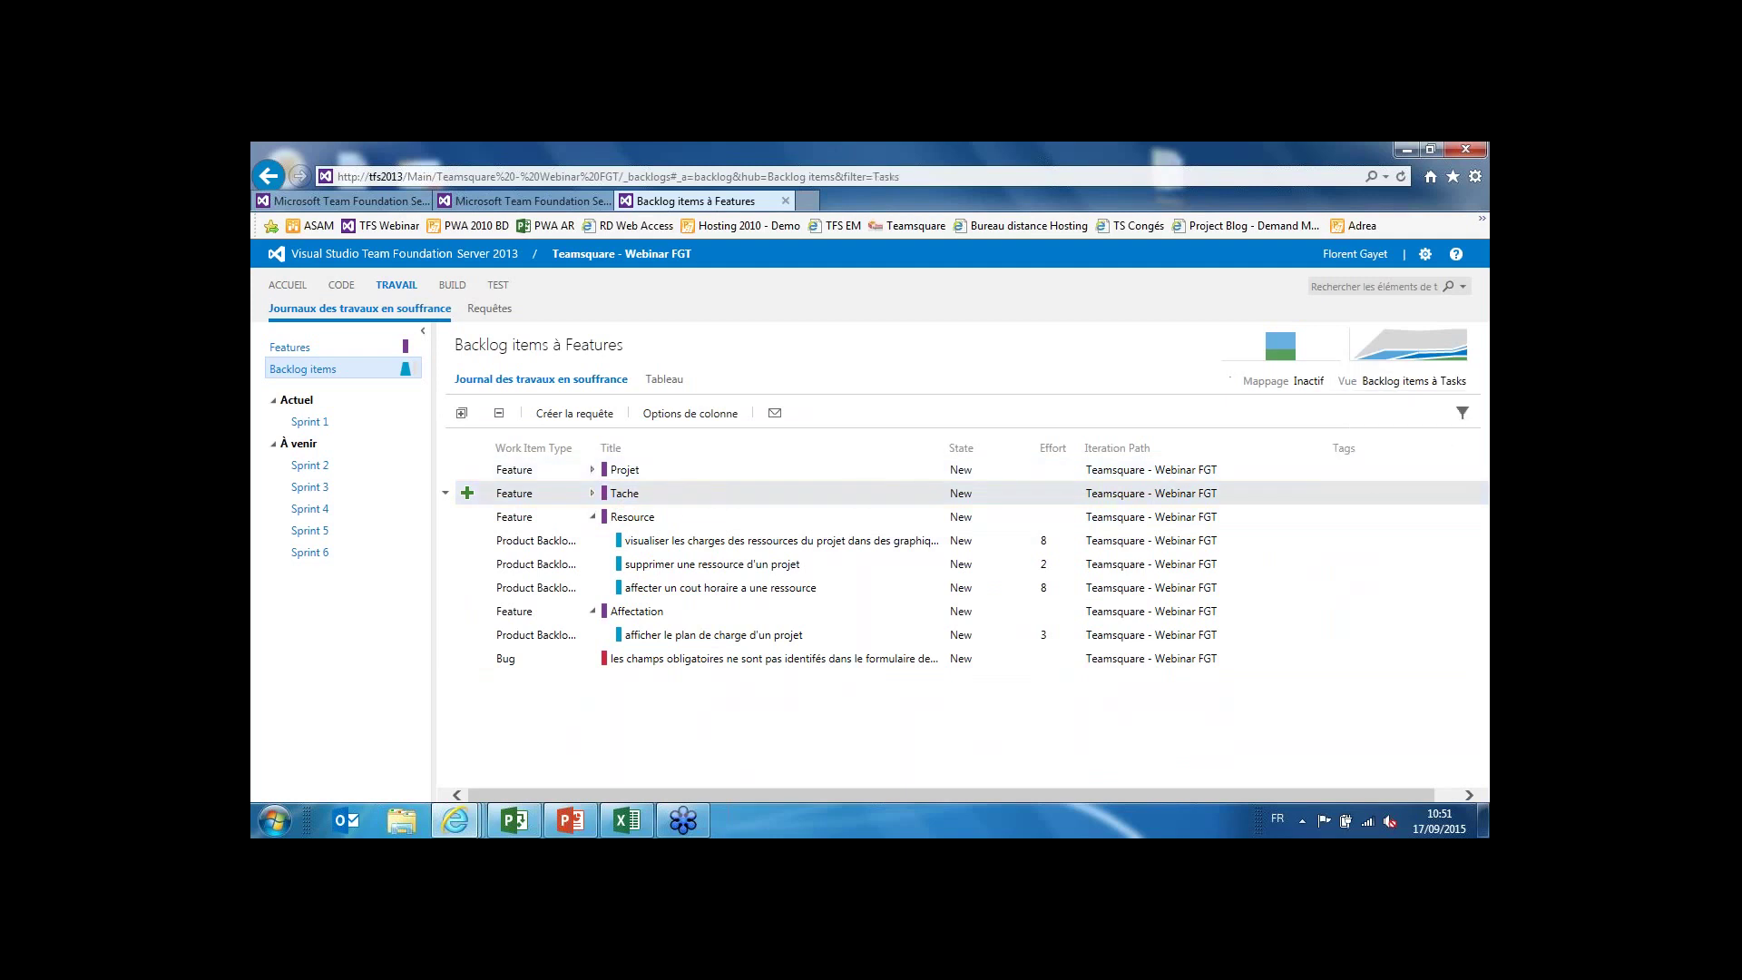
left_click(1382, 469)
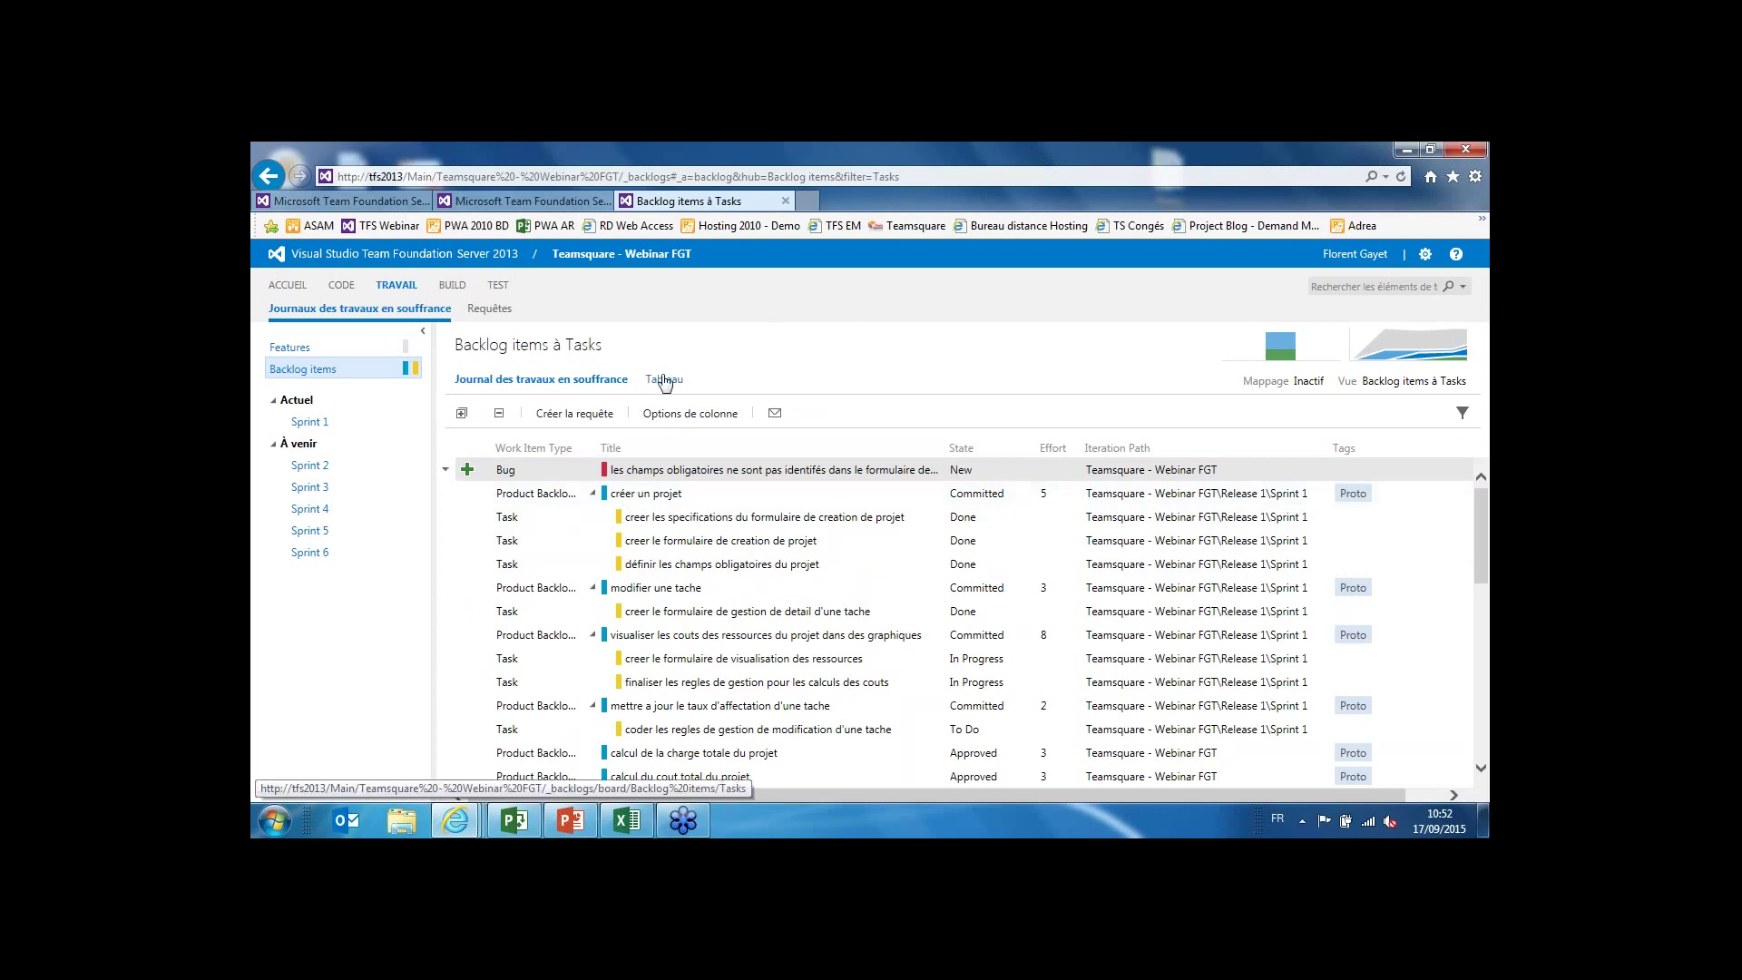
Restore the plain "Backlog items" view and look over its board from New to Done, returning to the backlog list.
left_click(1372, 382)
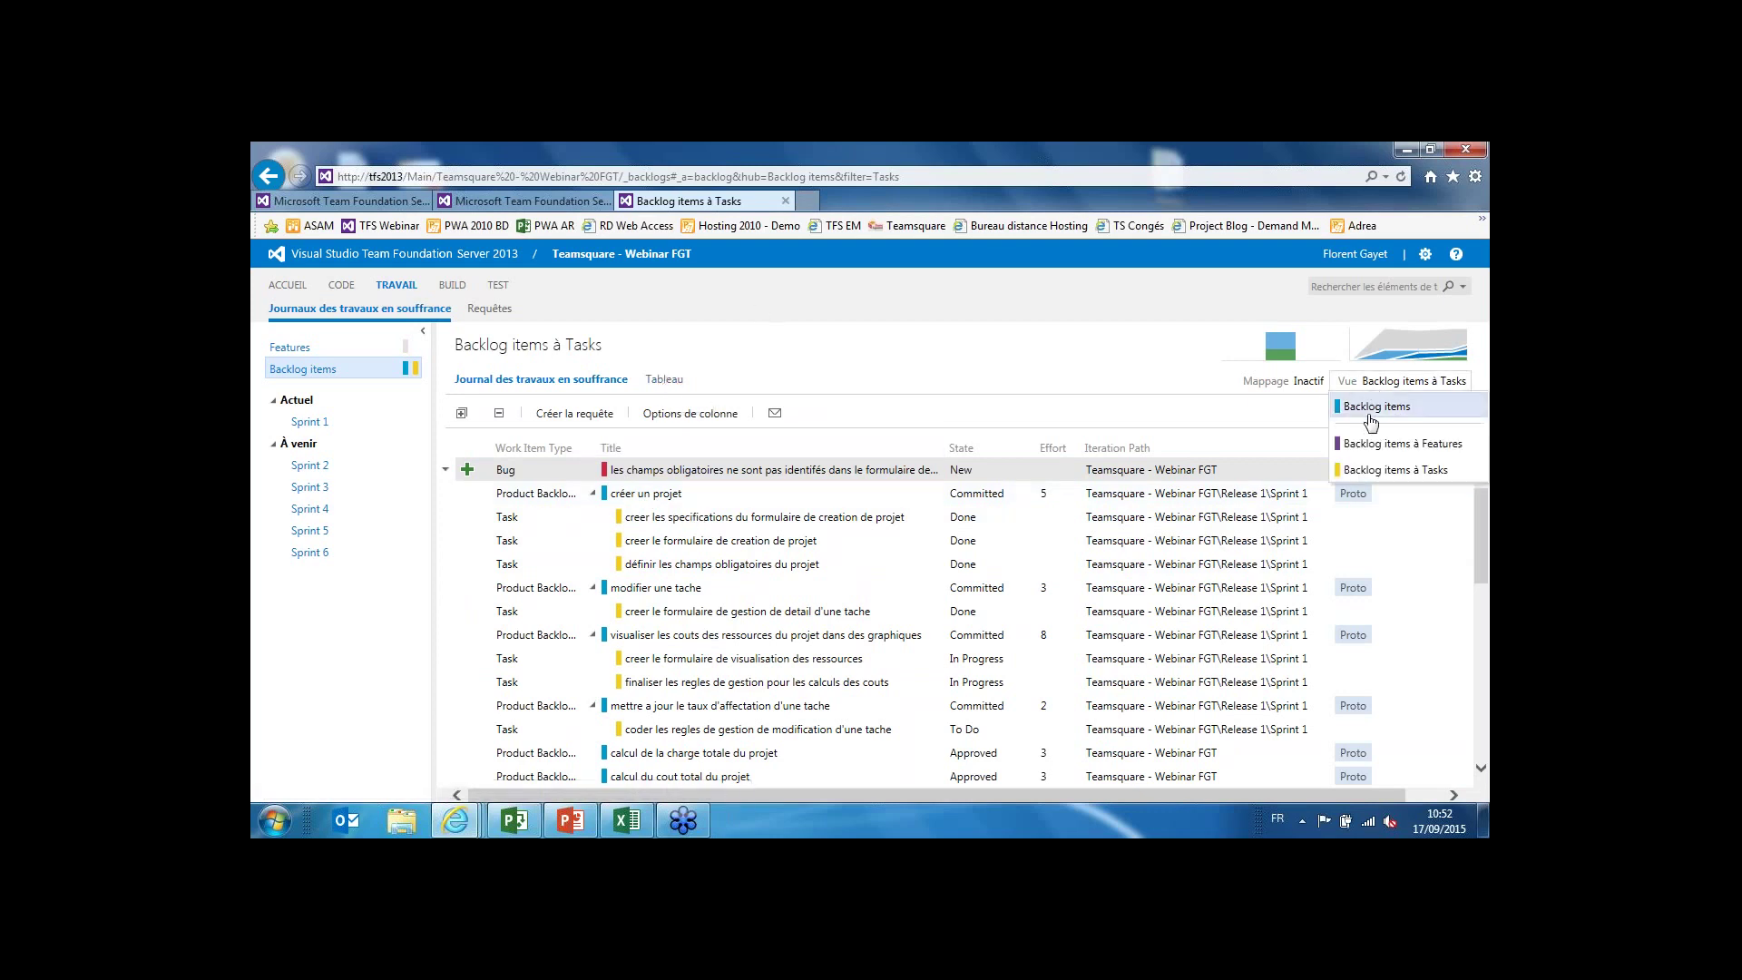
left_click(1374, 405)
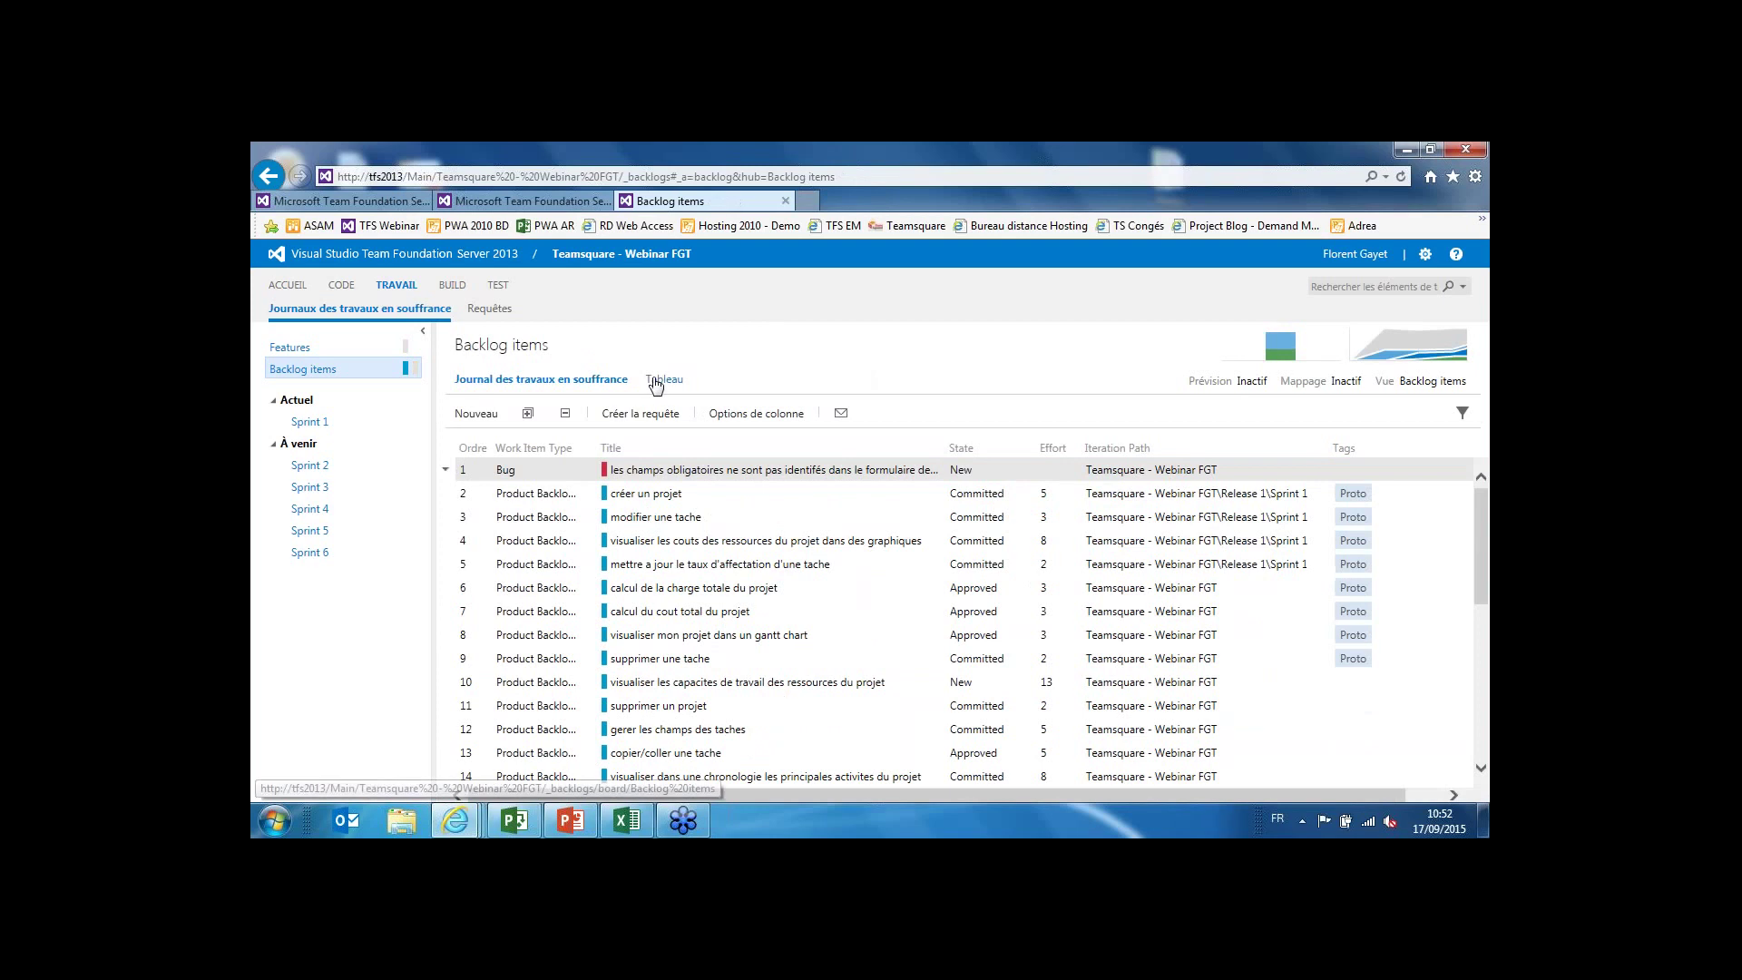
left_click(653, 385)
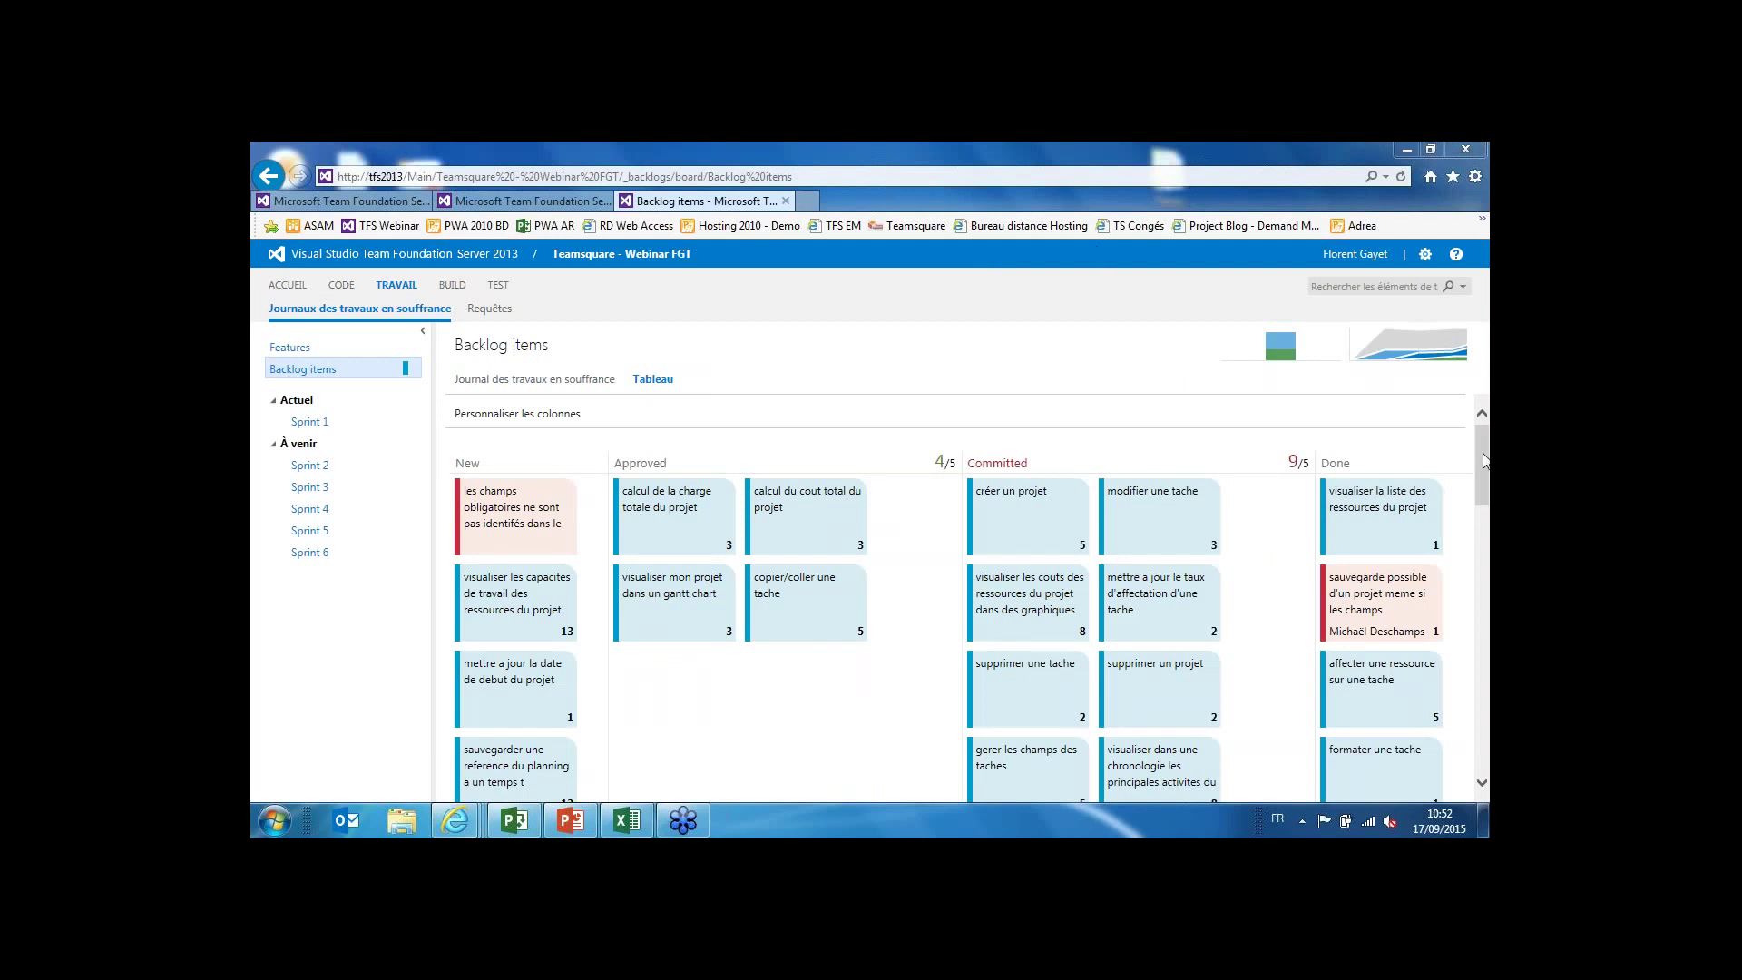
left_click_drag(1485, 460, 1484, 471)
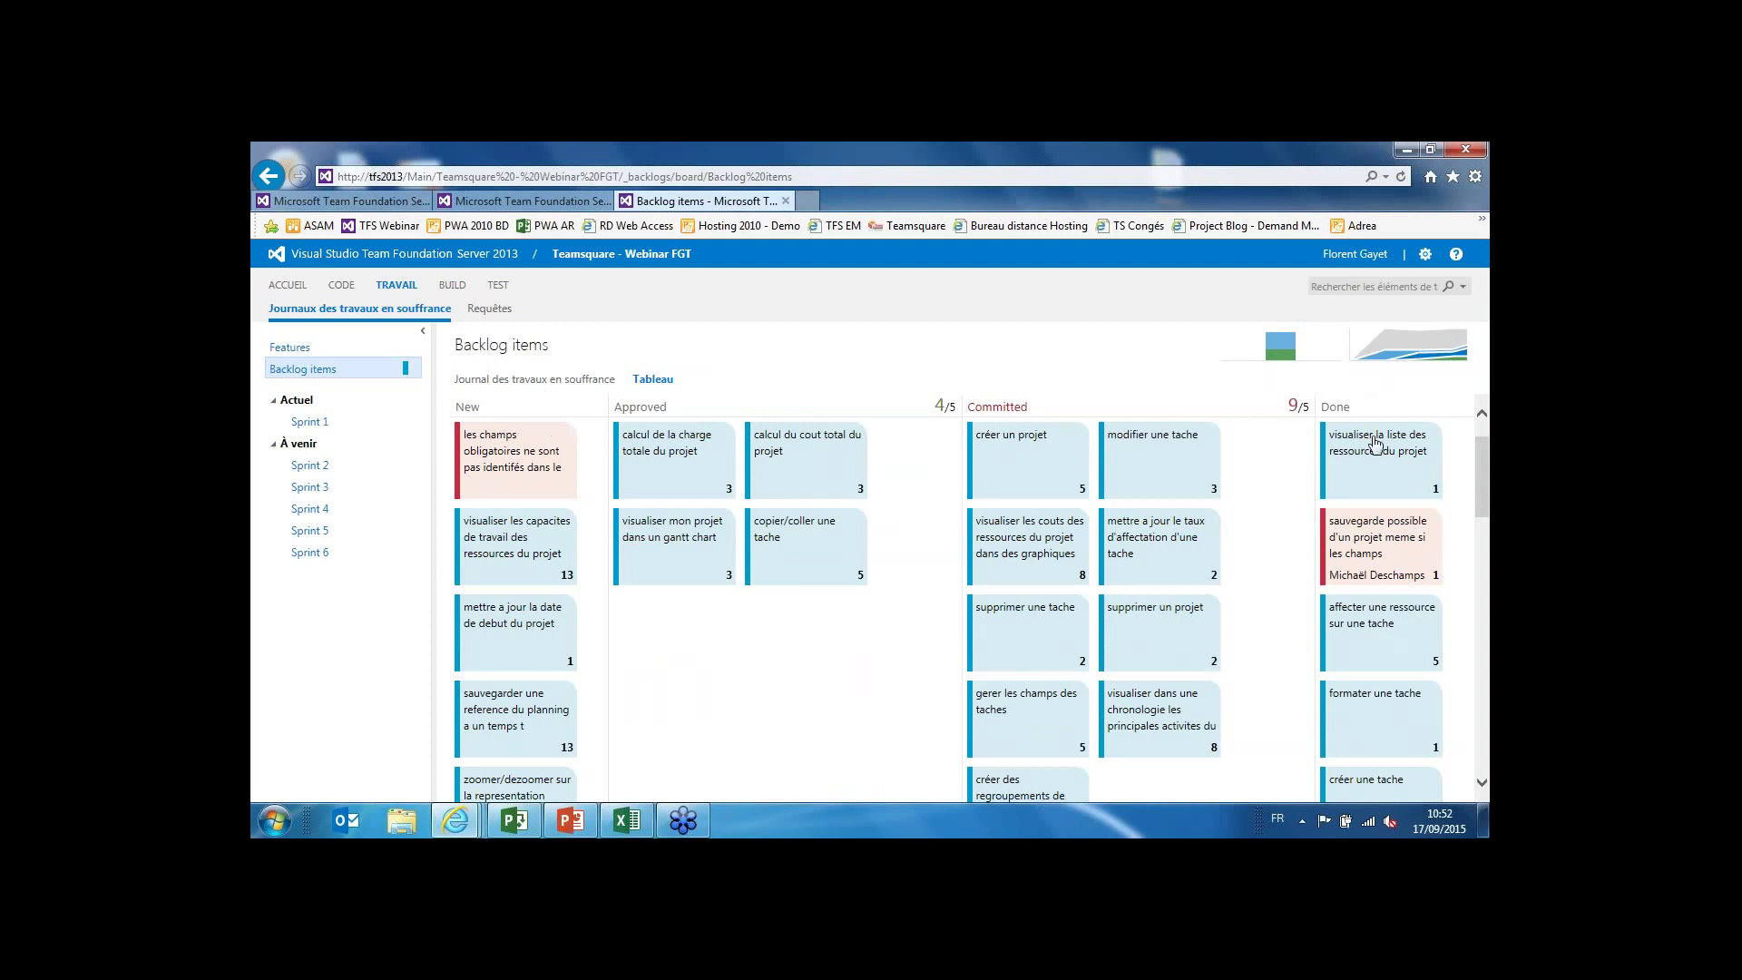
mouse_move(1483, 471)
left_mouse_down()
mouse_move(1486, 521)
mouse_move(1488, 466)
left_mouse_up()
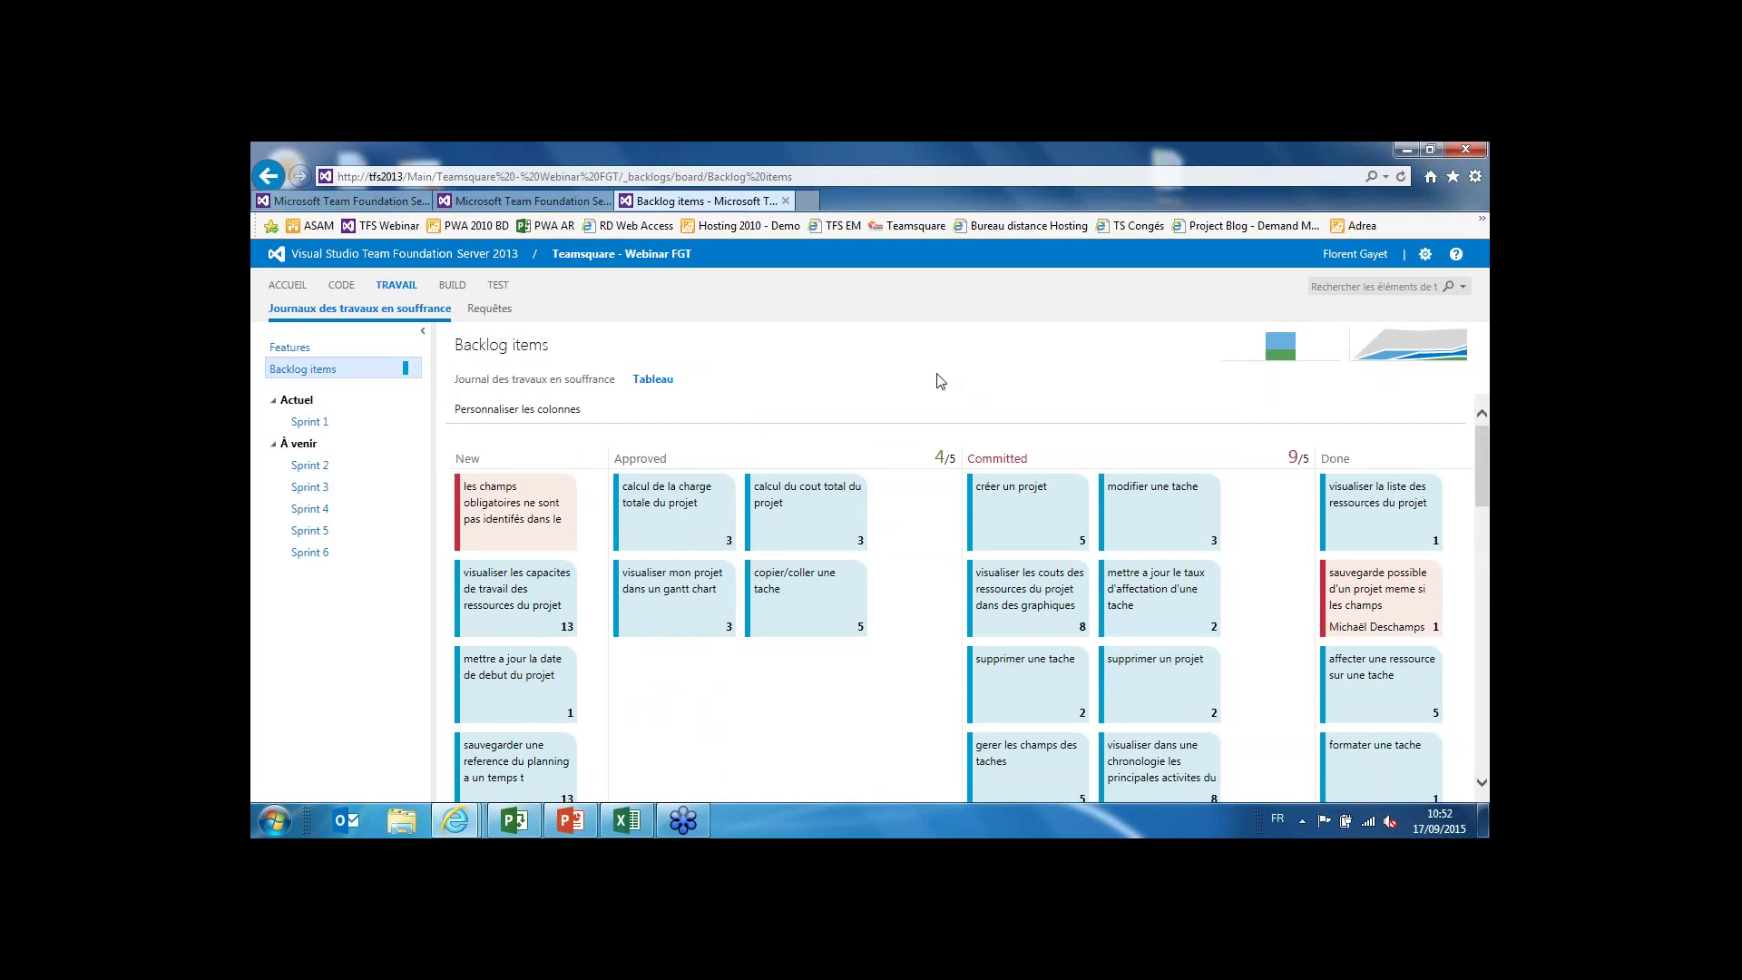
left_click(577, 379)
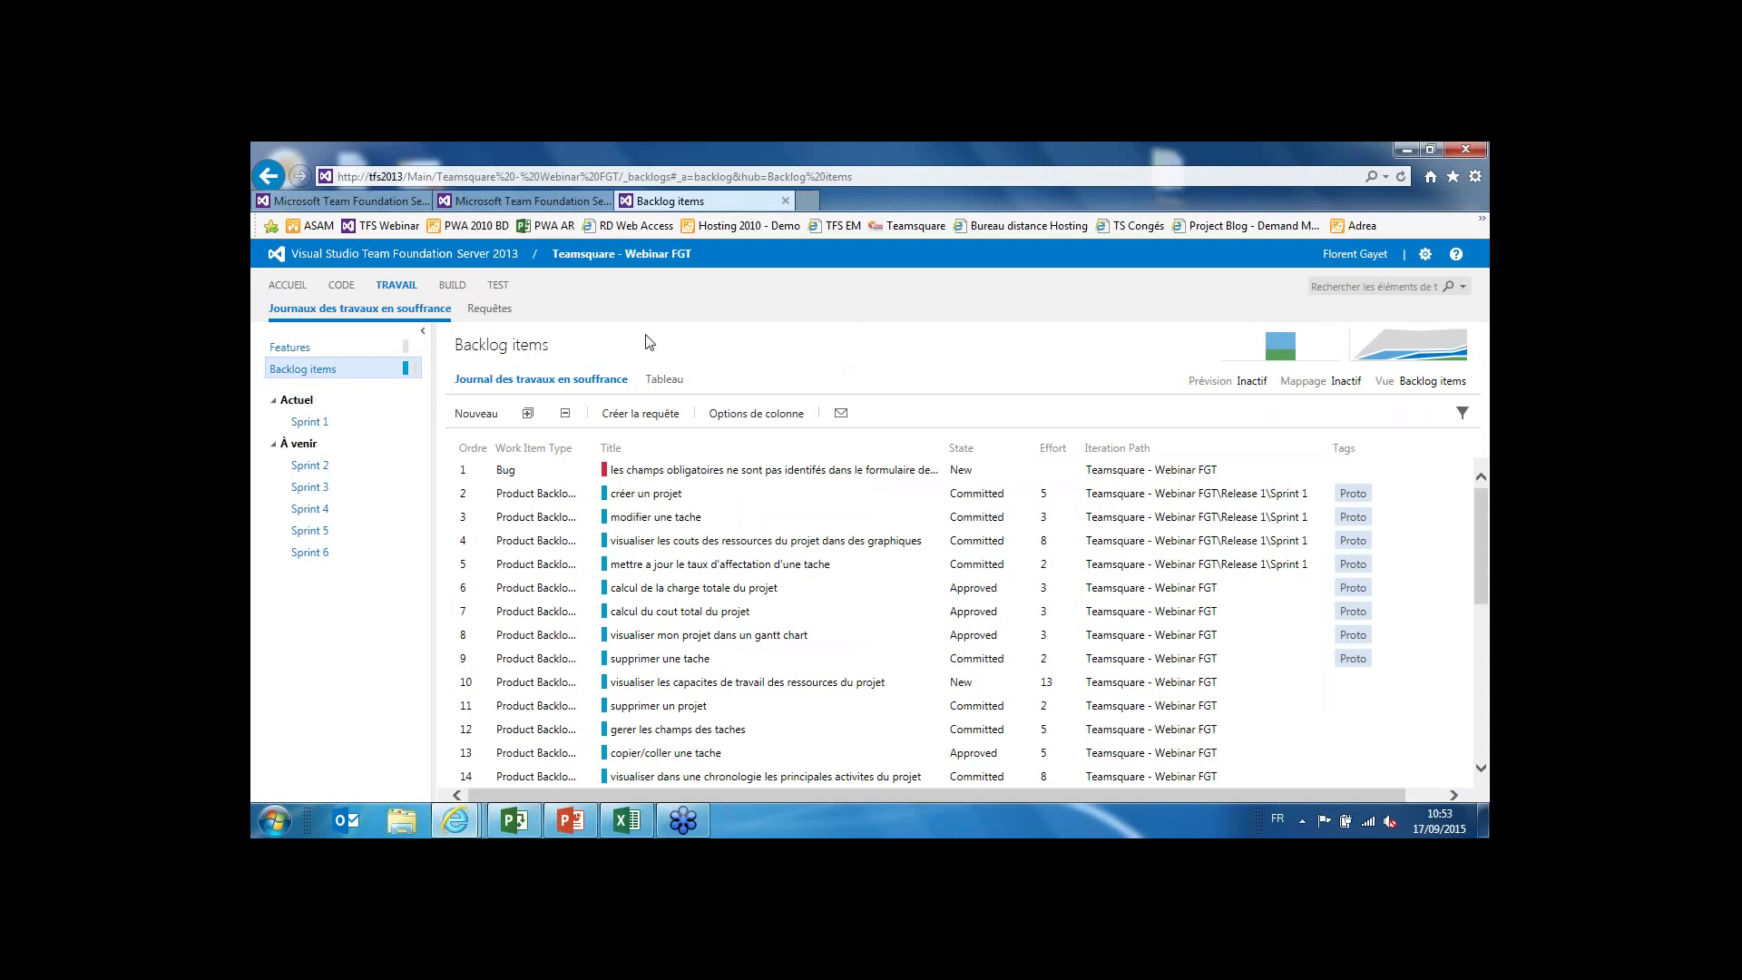
Open the team capacity of Sprint 1 and view the days-off form of the second team member, cancelling it without entries.
left_click(309, 422)
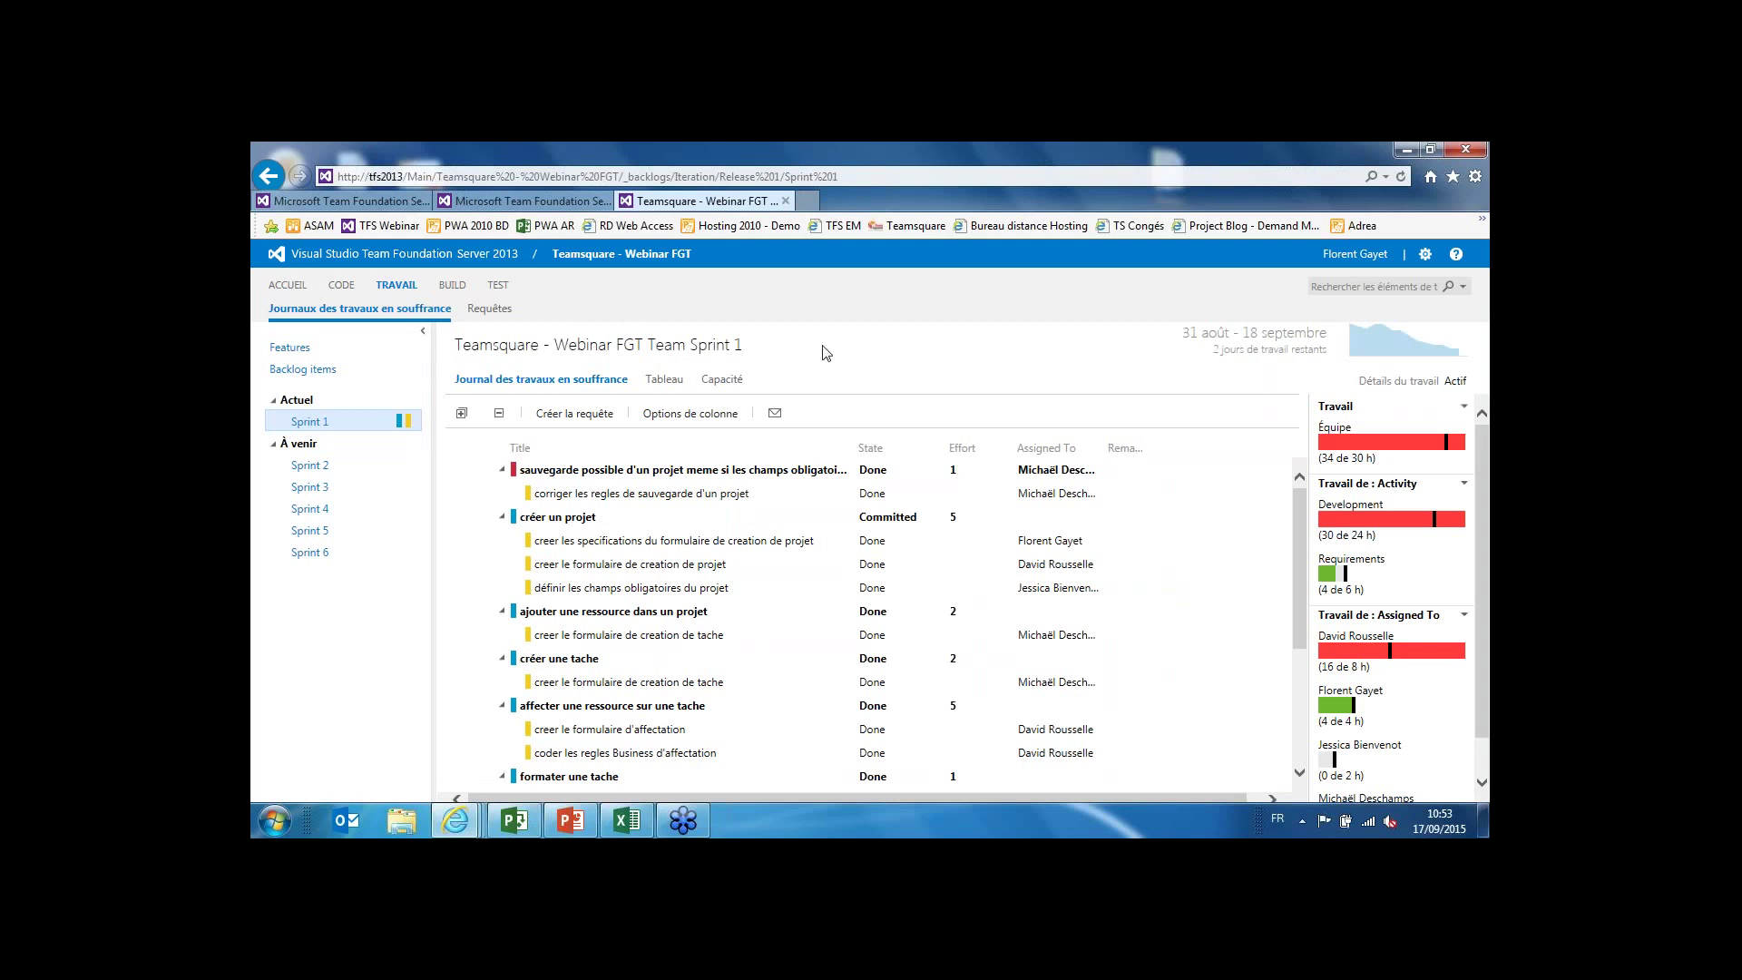
left_click(714, 380)
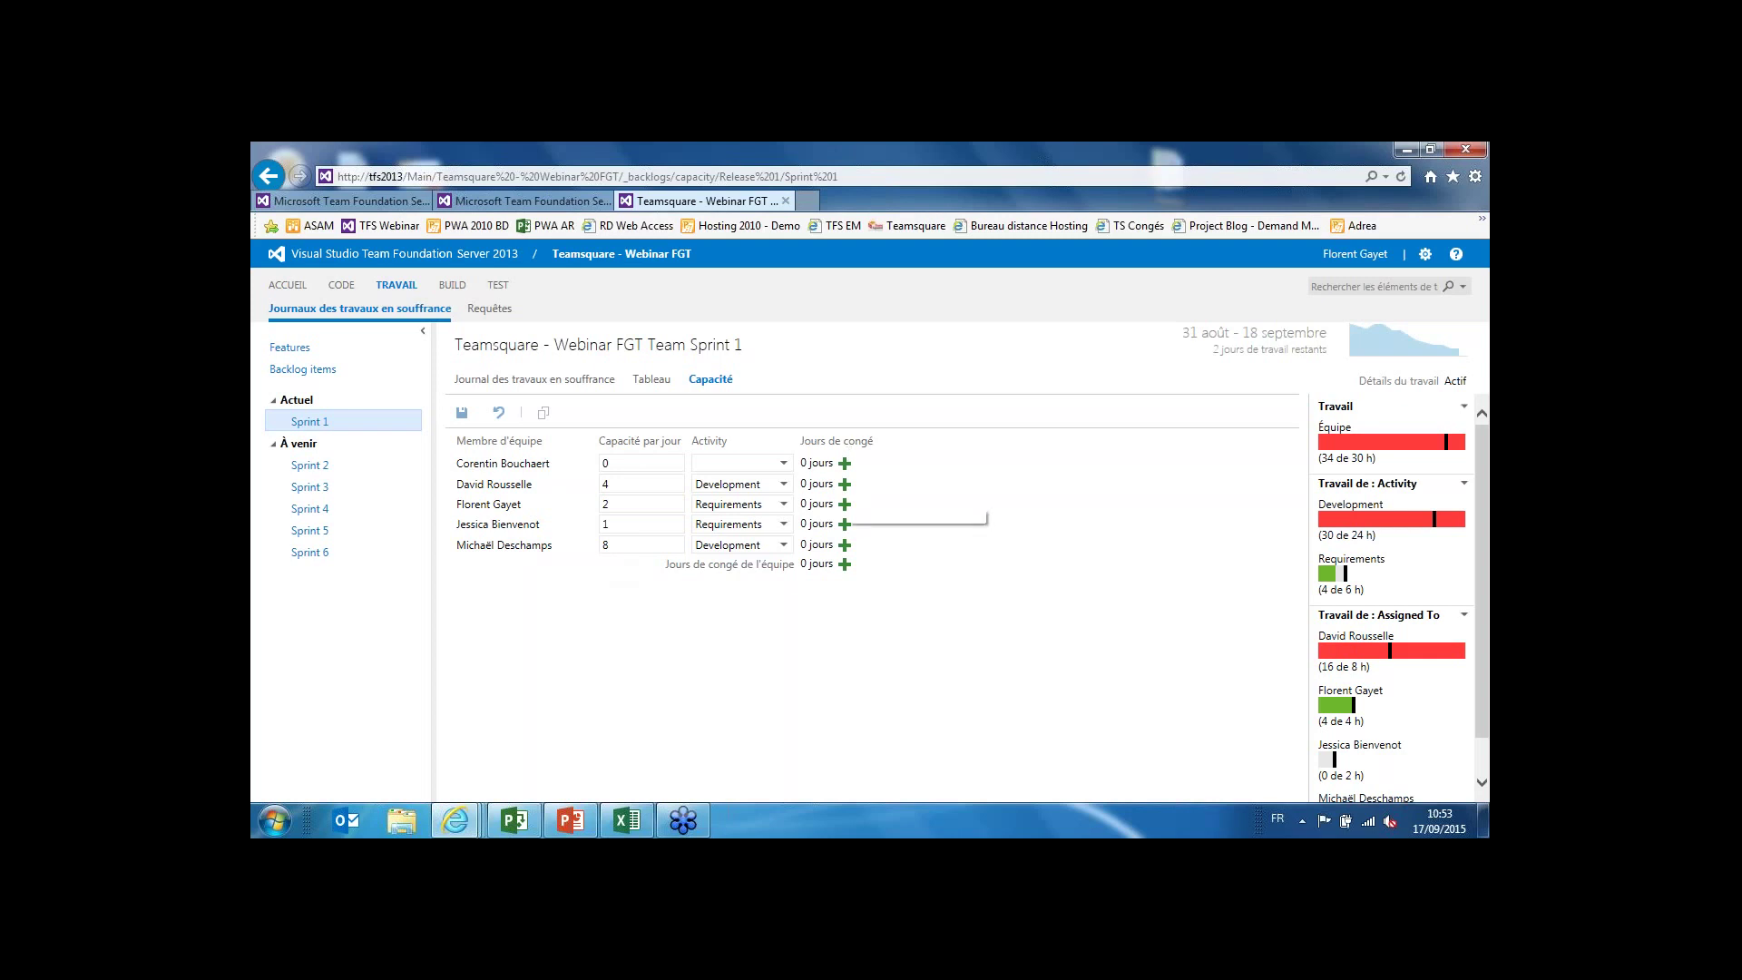
left_click(845, 484)
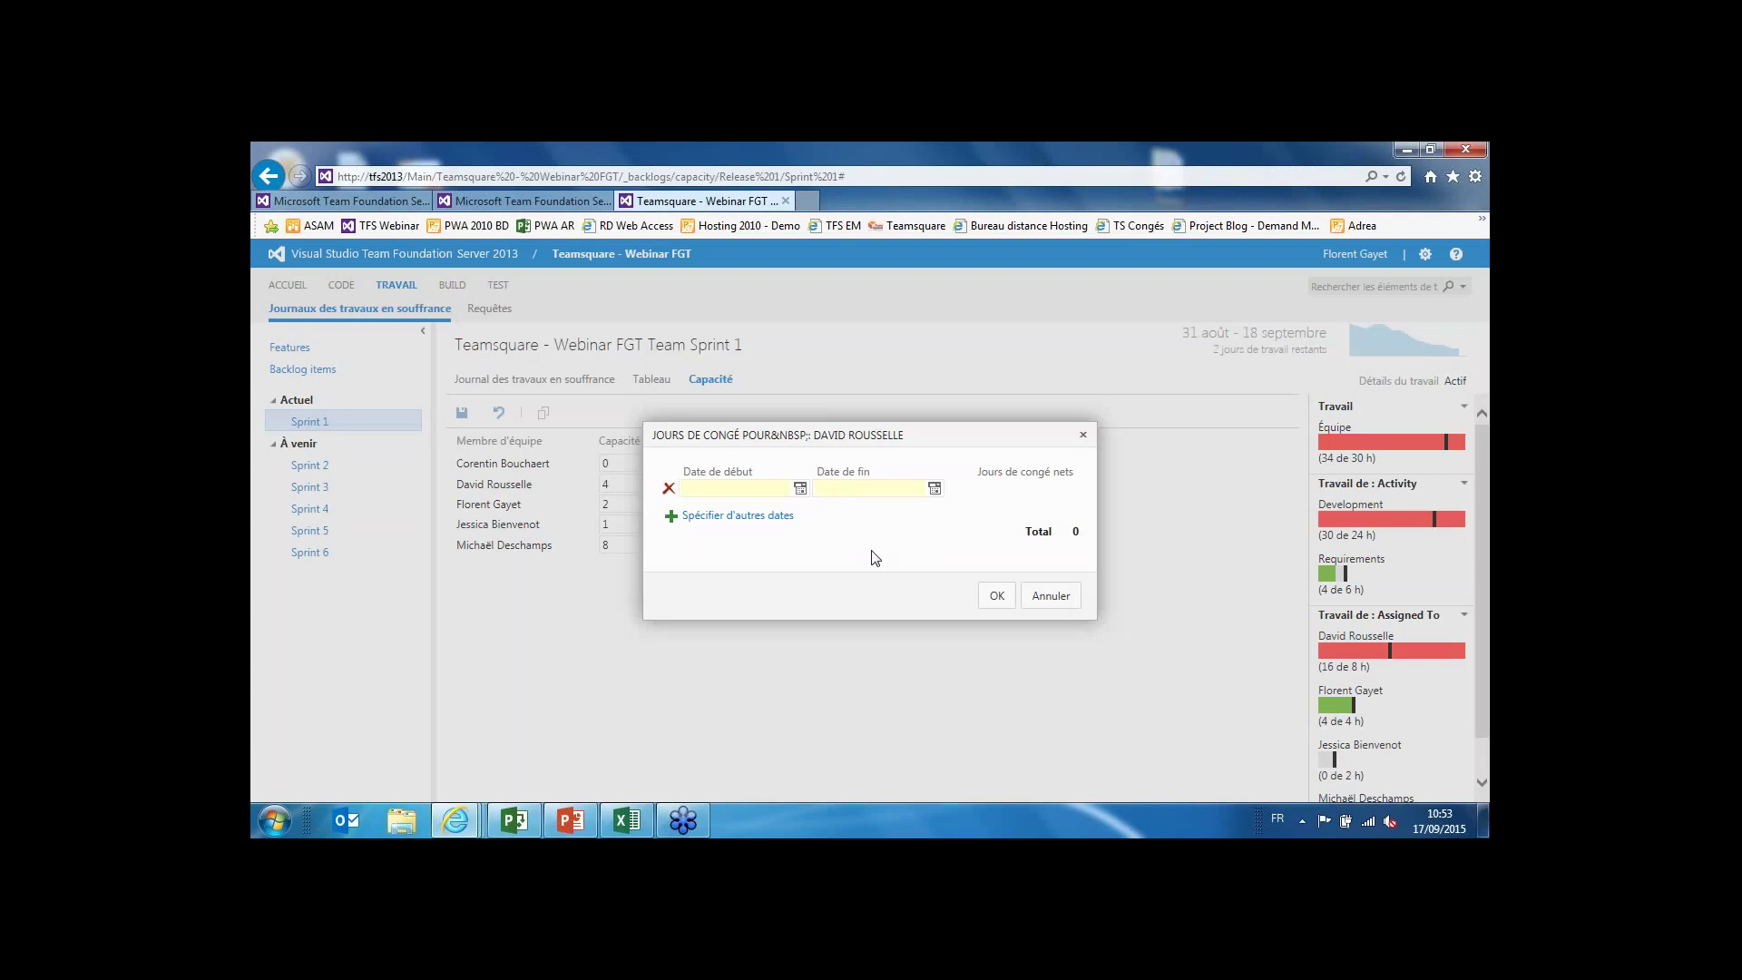
left_click(1050, 596)
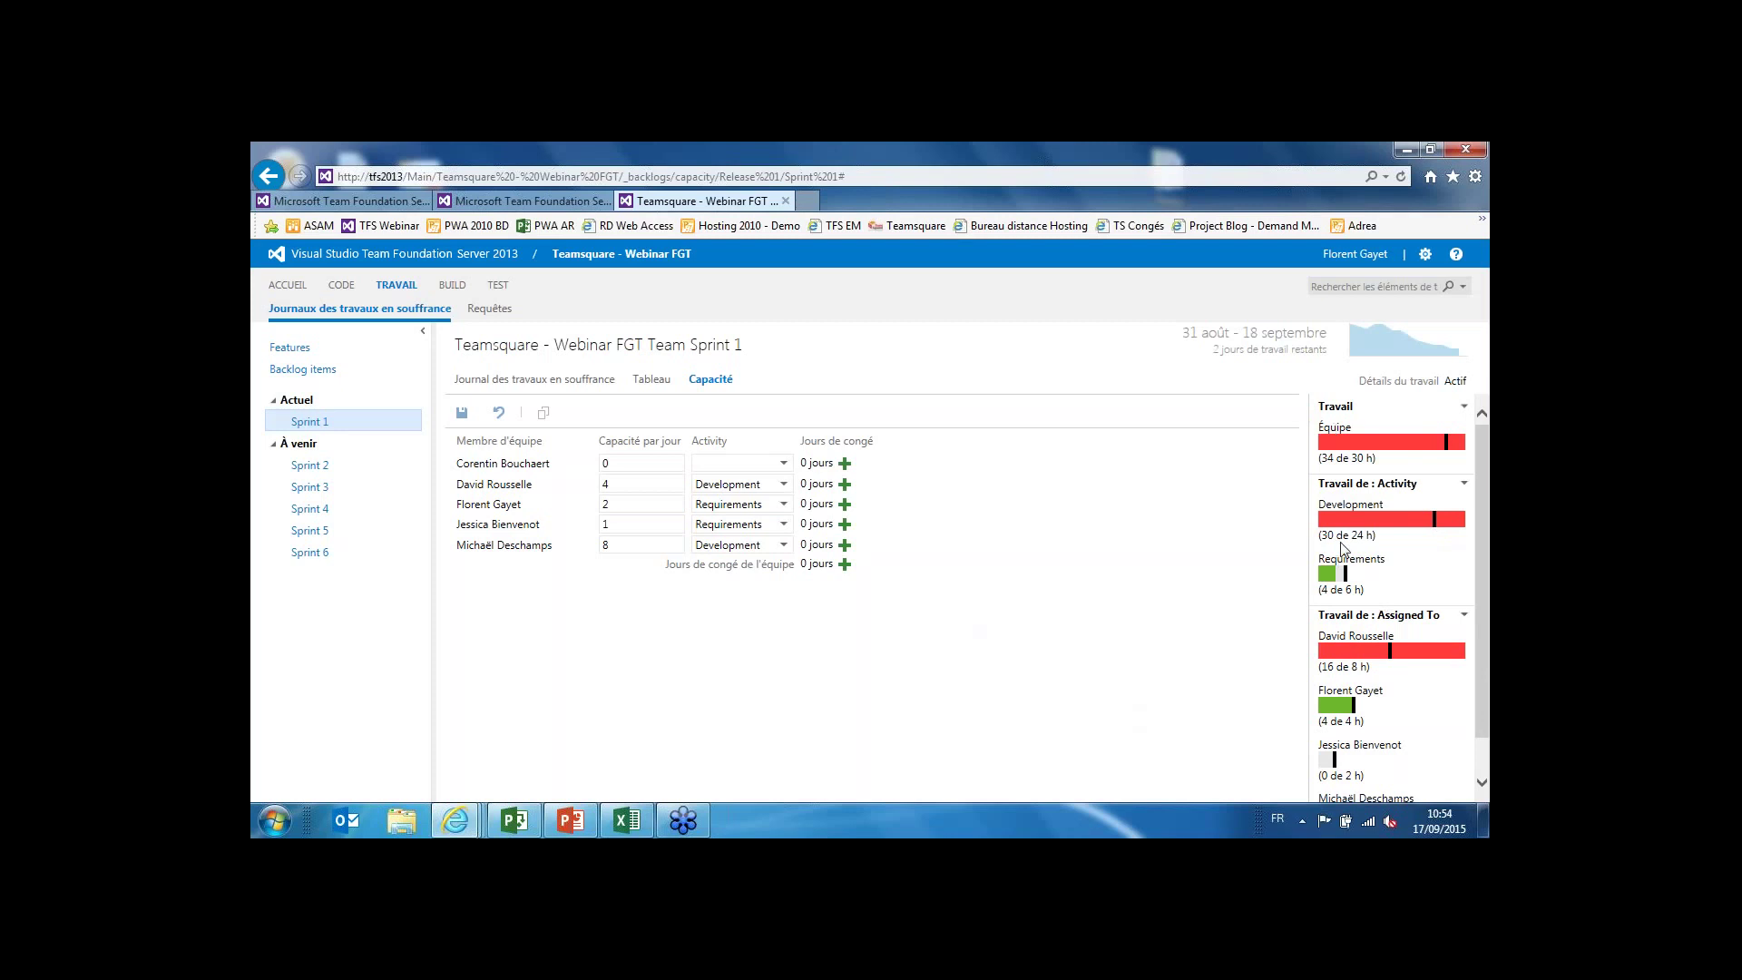
Return to the Sprint 1 backlog and examine its work details by team, activity and assignee.
left_click(567, 382)
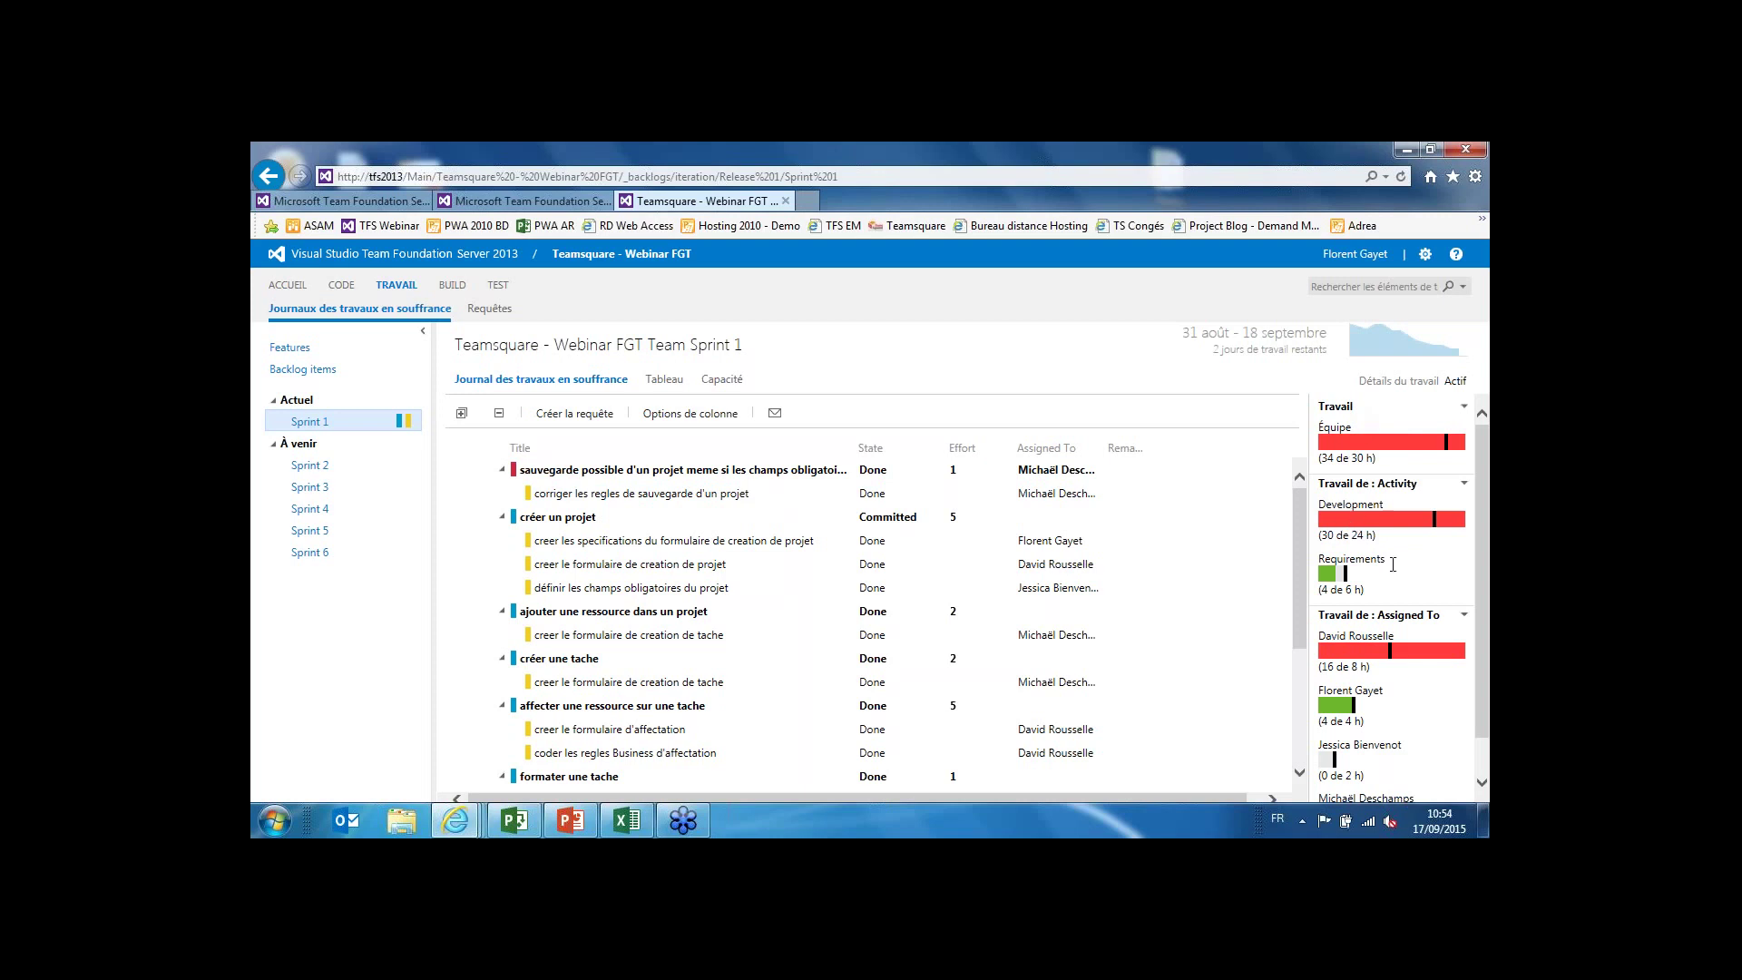
left_click_drag(1486, 557, 1487, 590)
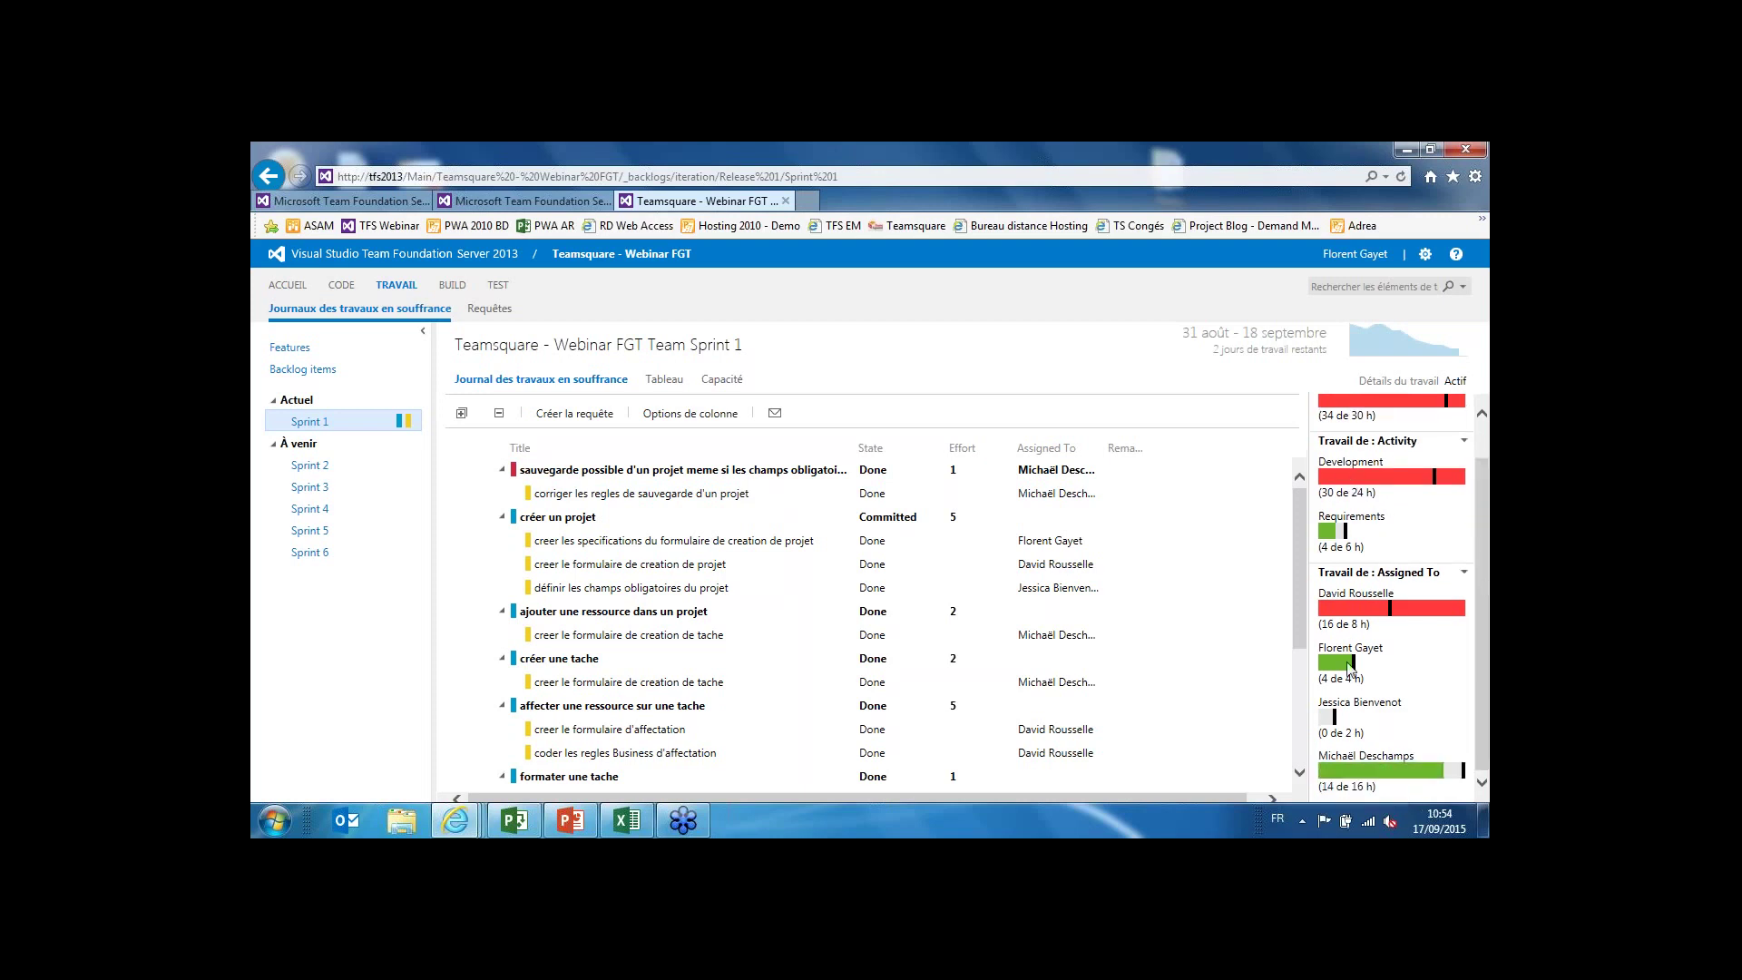
left_click_drag(1487, 687, 1488, 688)
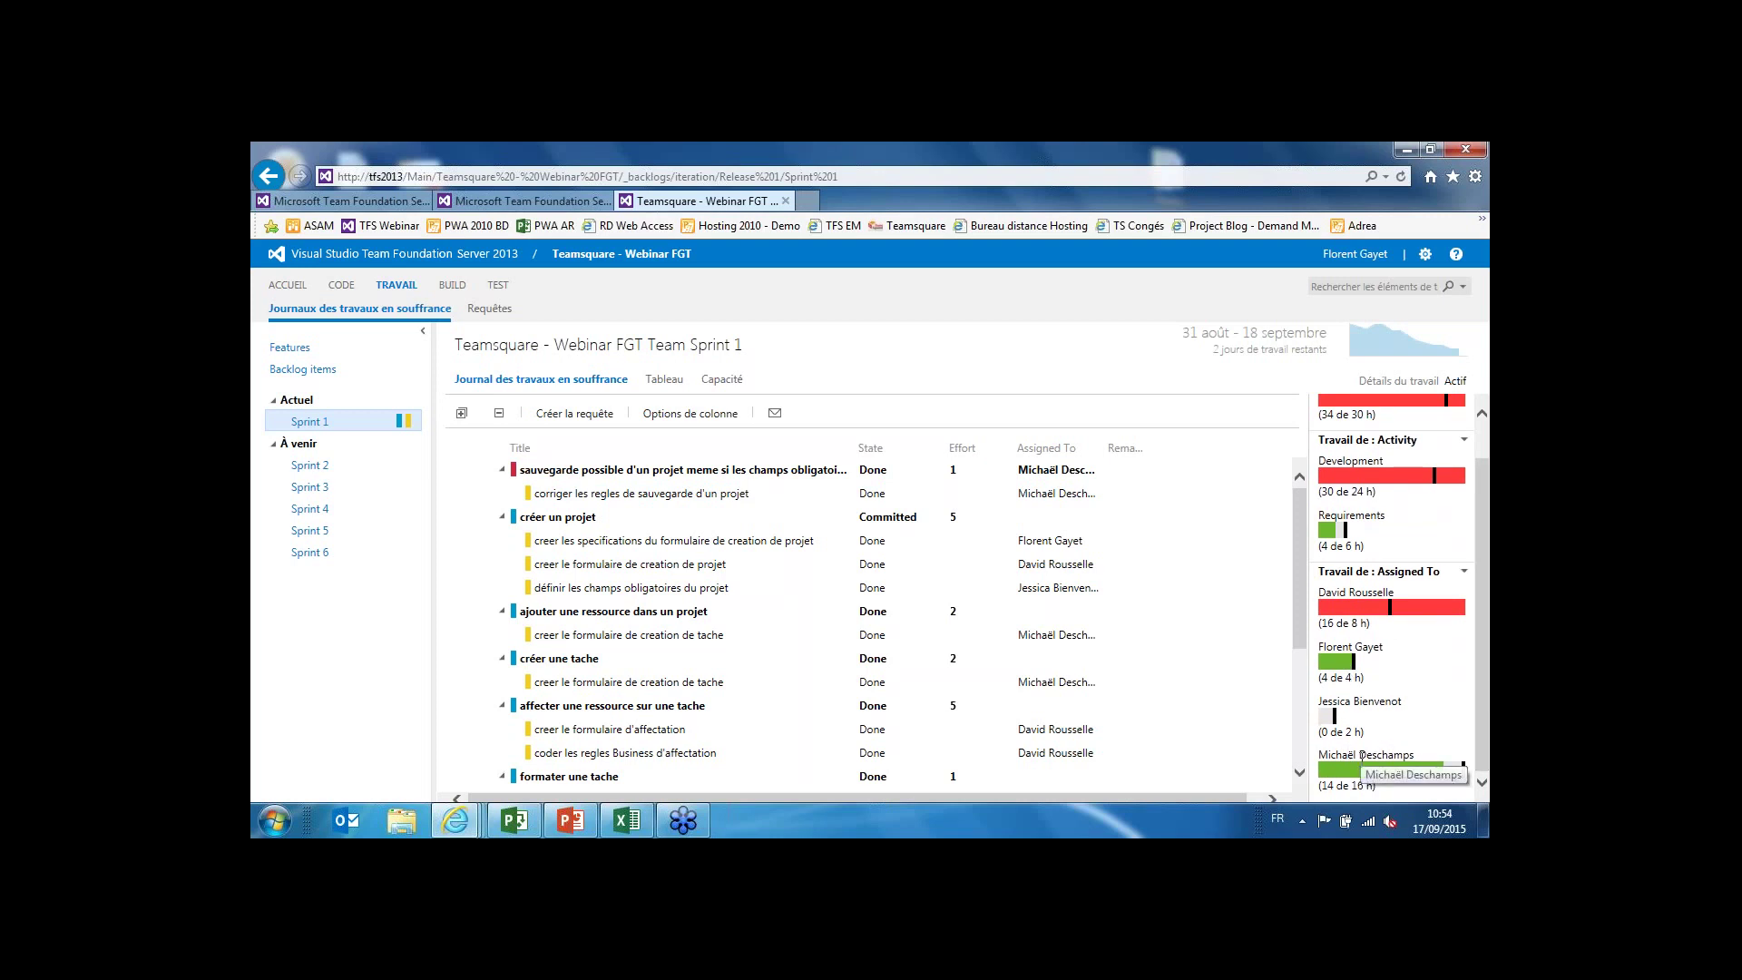
left_click_drag(1479, 612, 1479, 591)
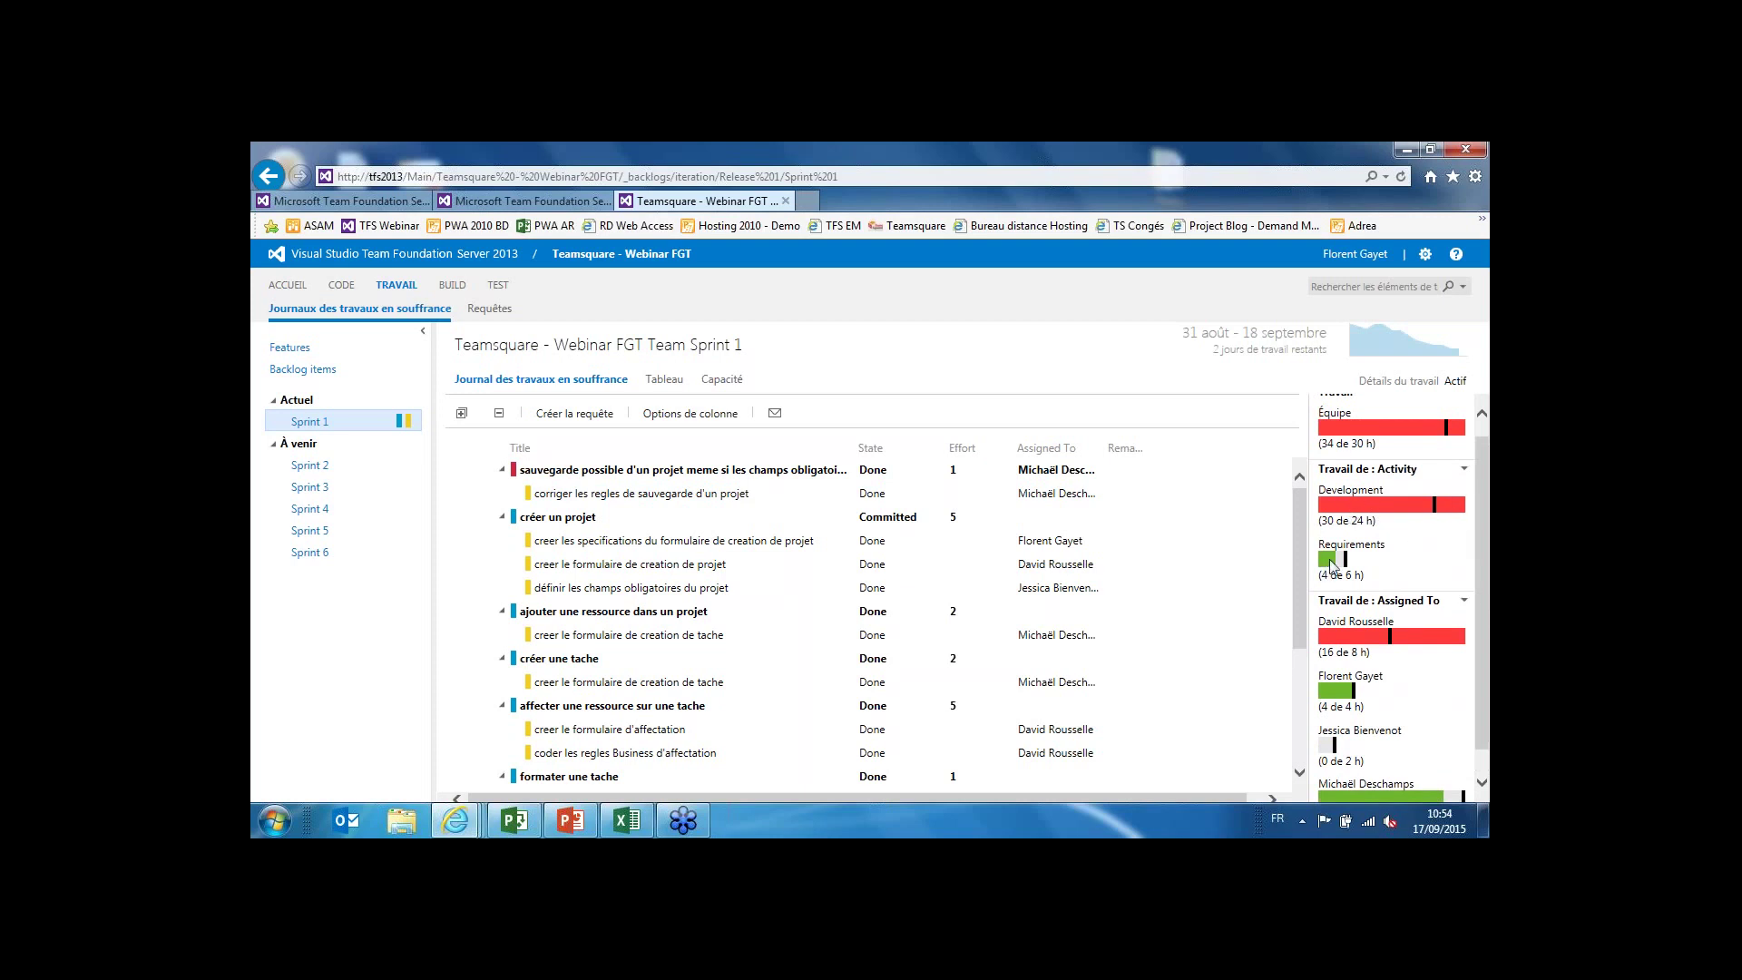
left_click_drag(1481, 579, 1485, 558)
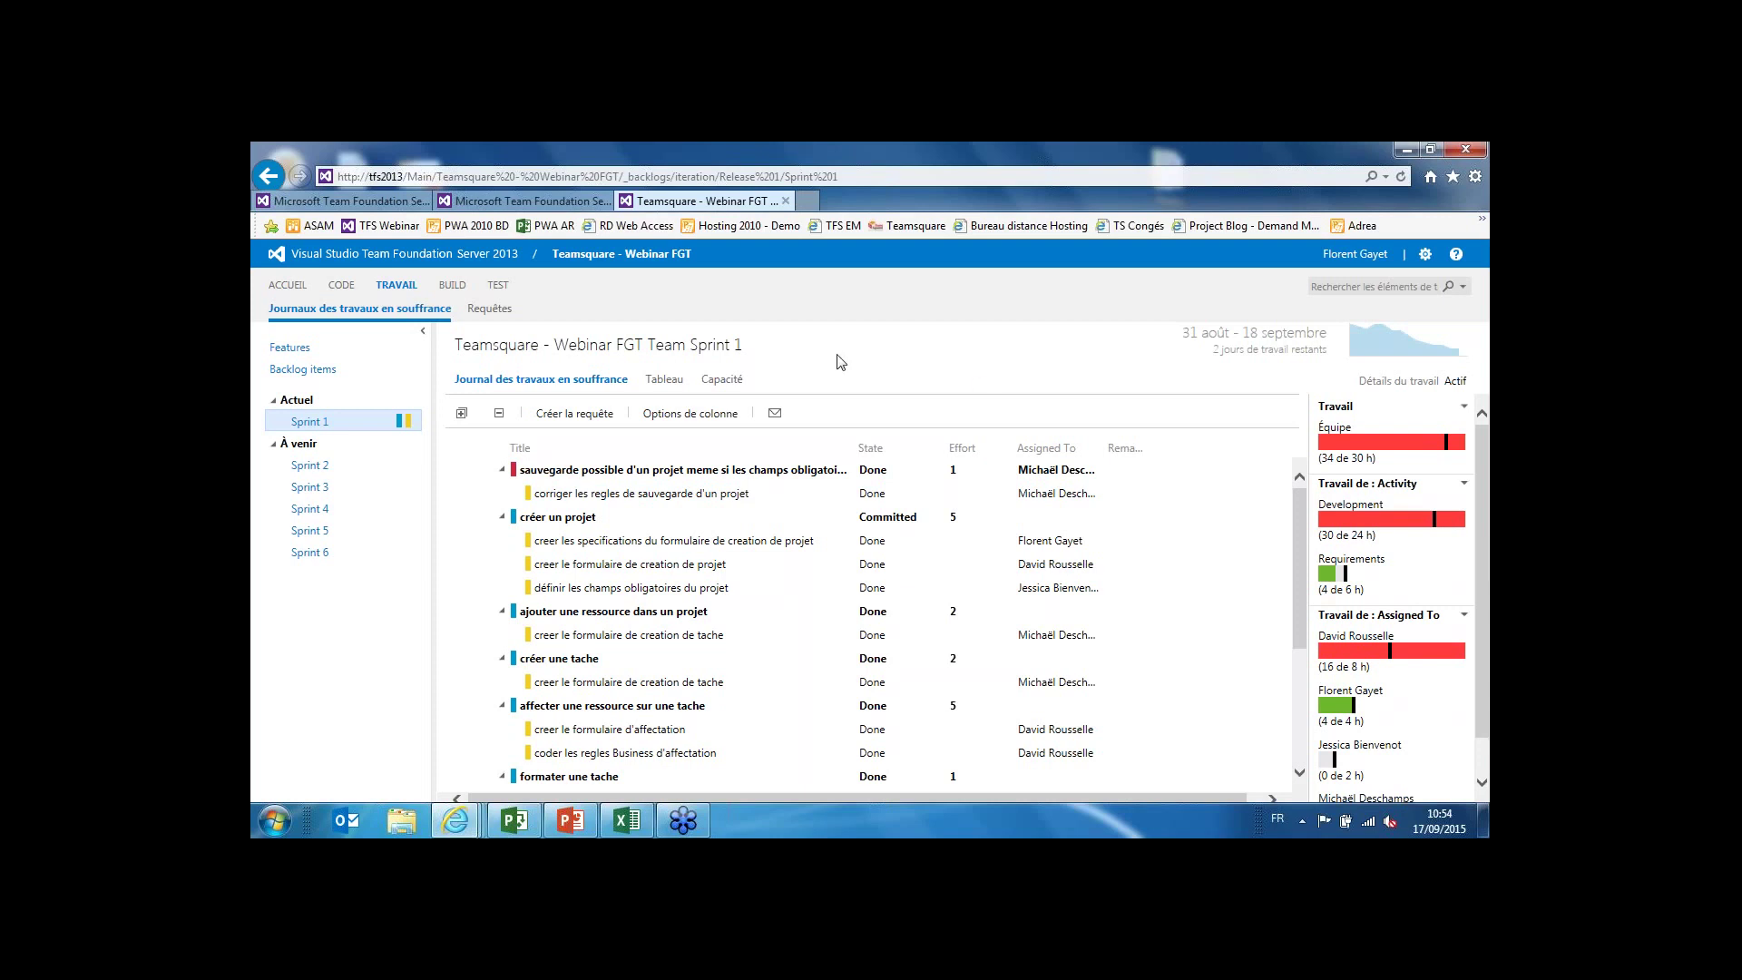
On the Sprint 1 task board, set the remaining work of "creer le formulaire de visualisation des ressources" to 12.
left_click(681, 379)
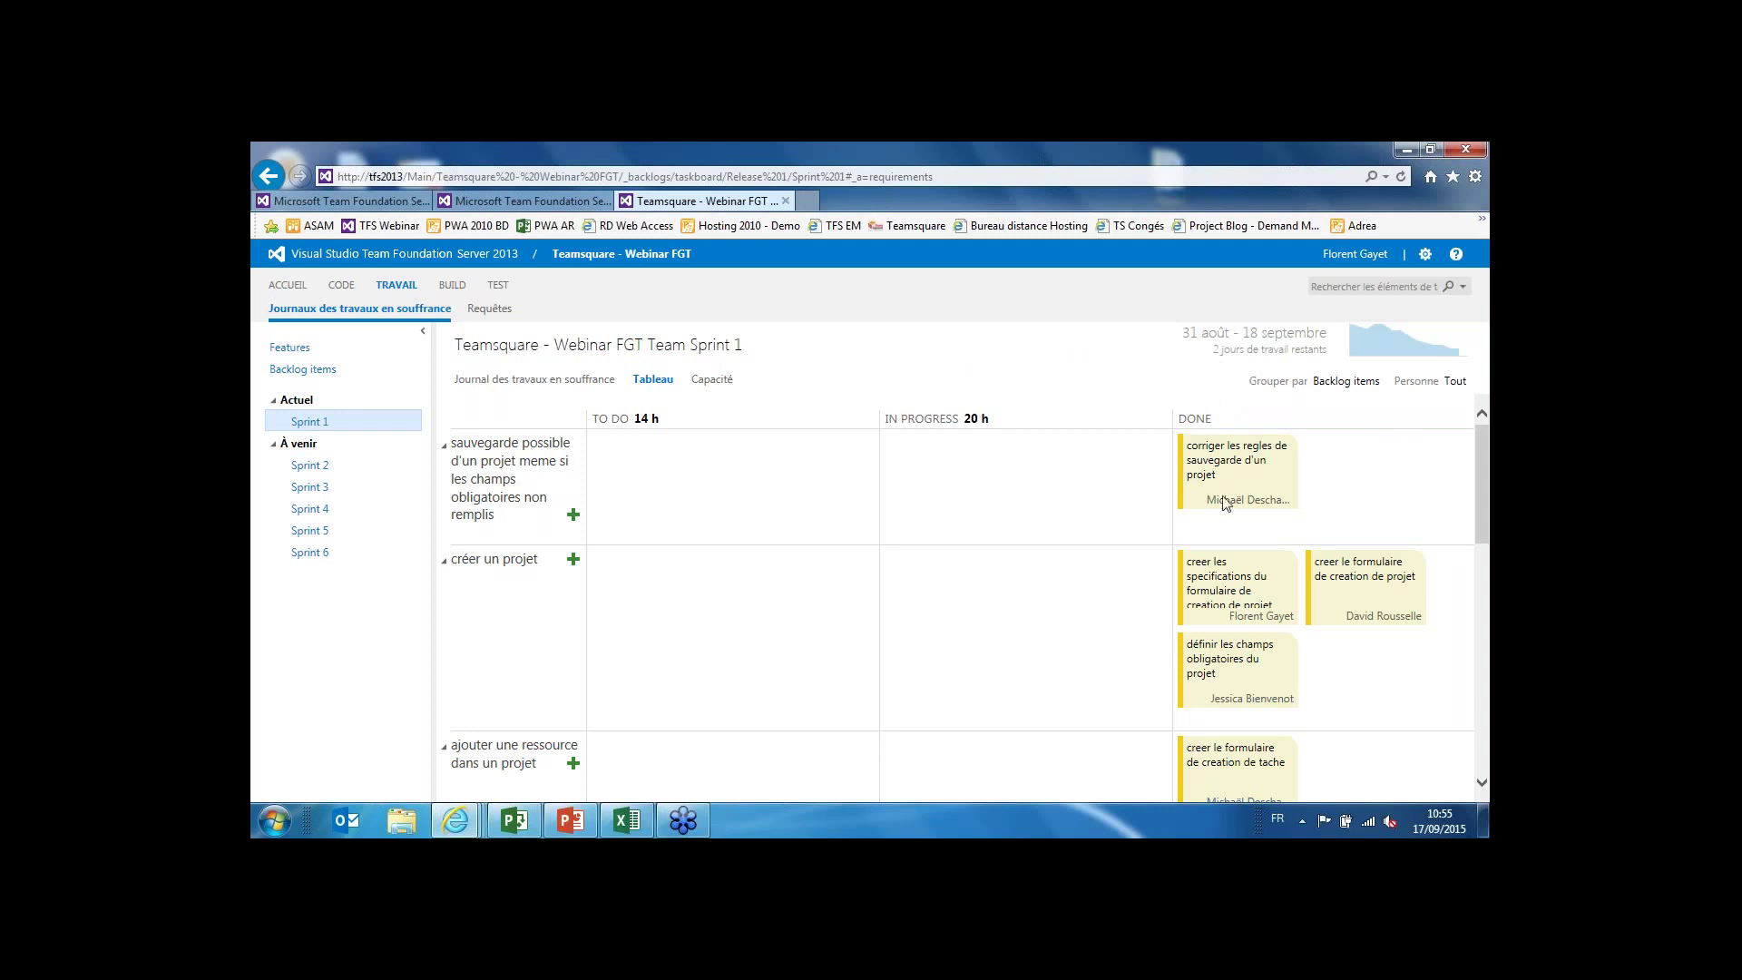
left_click_drag(1483, 483, 1487, 706)
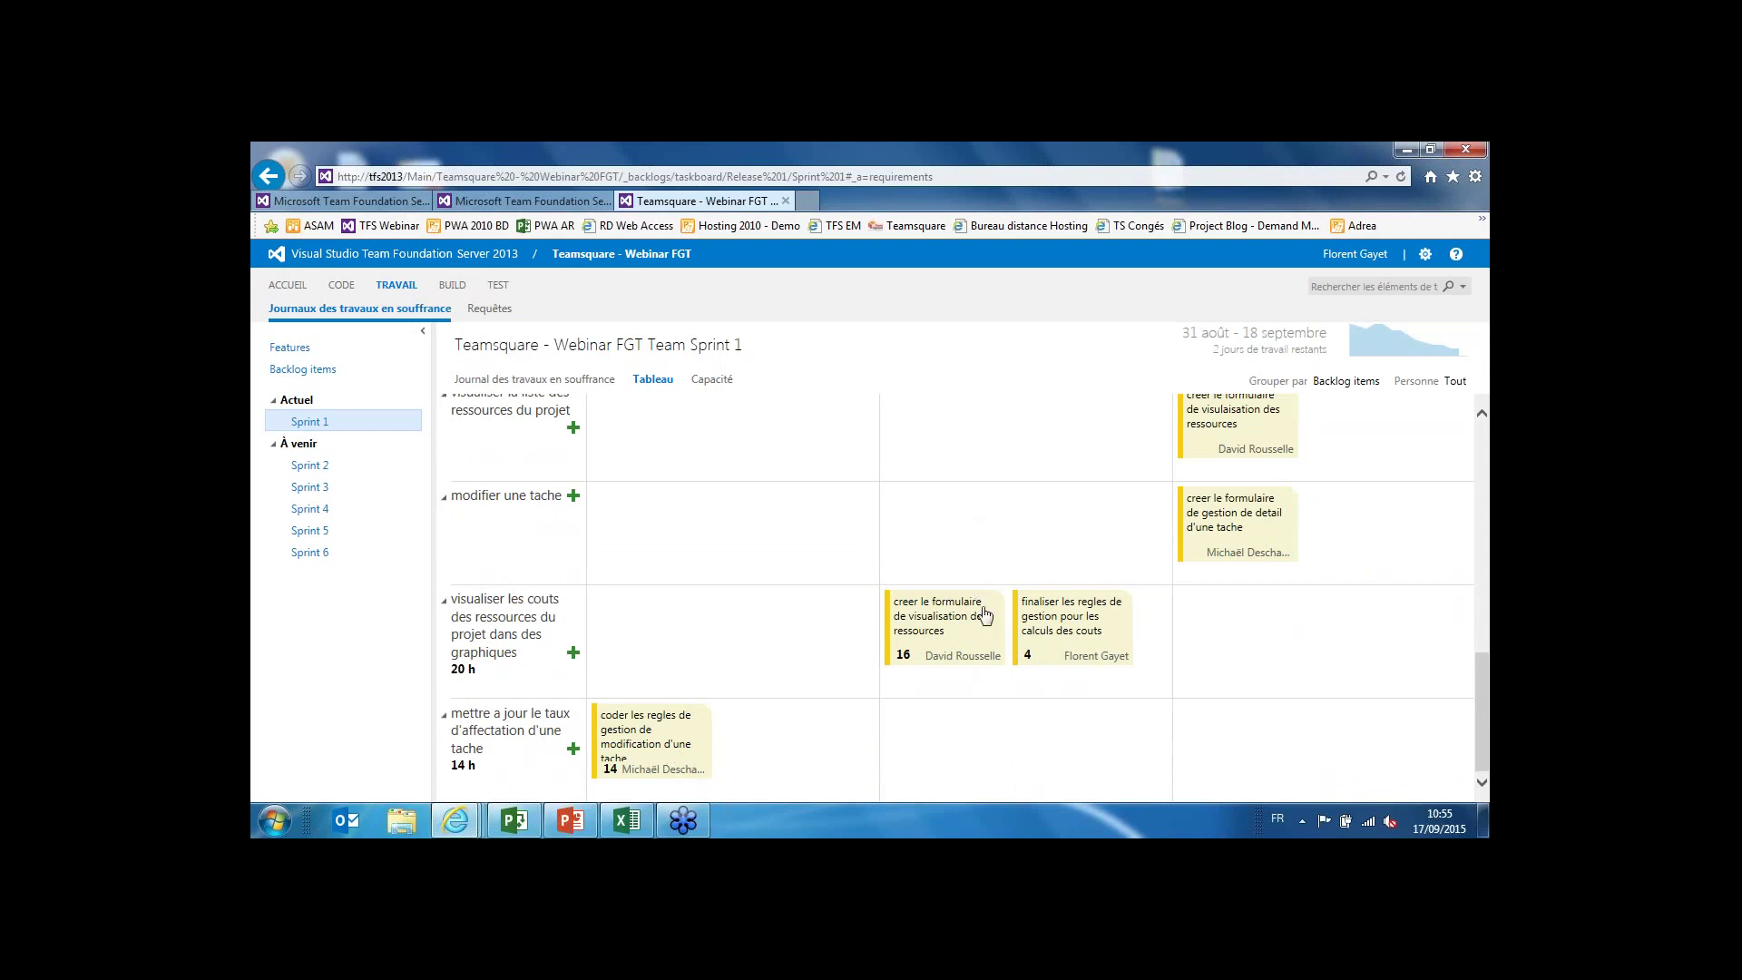
left_click(905, 653)
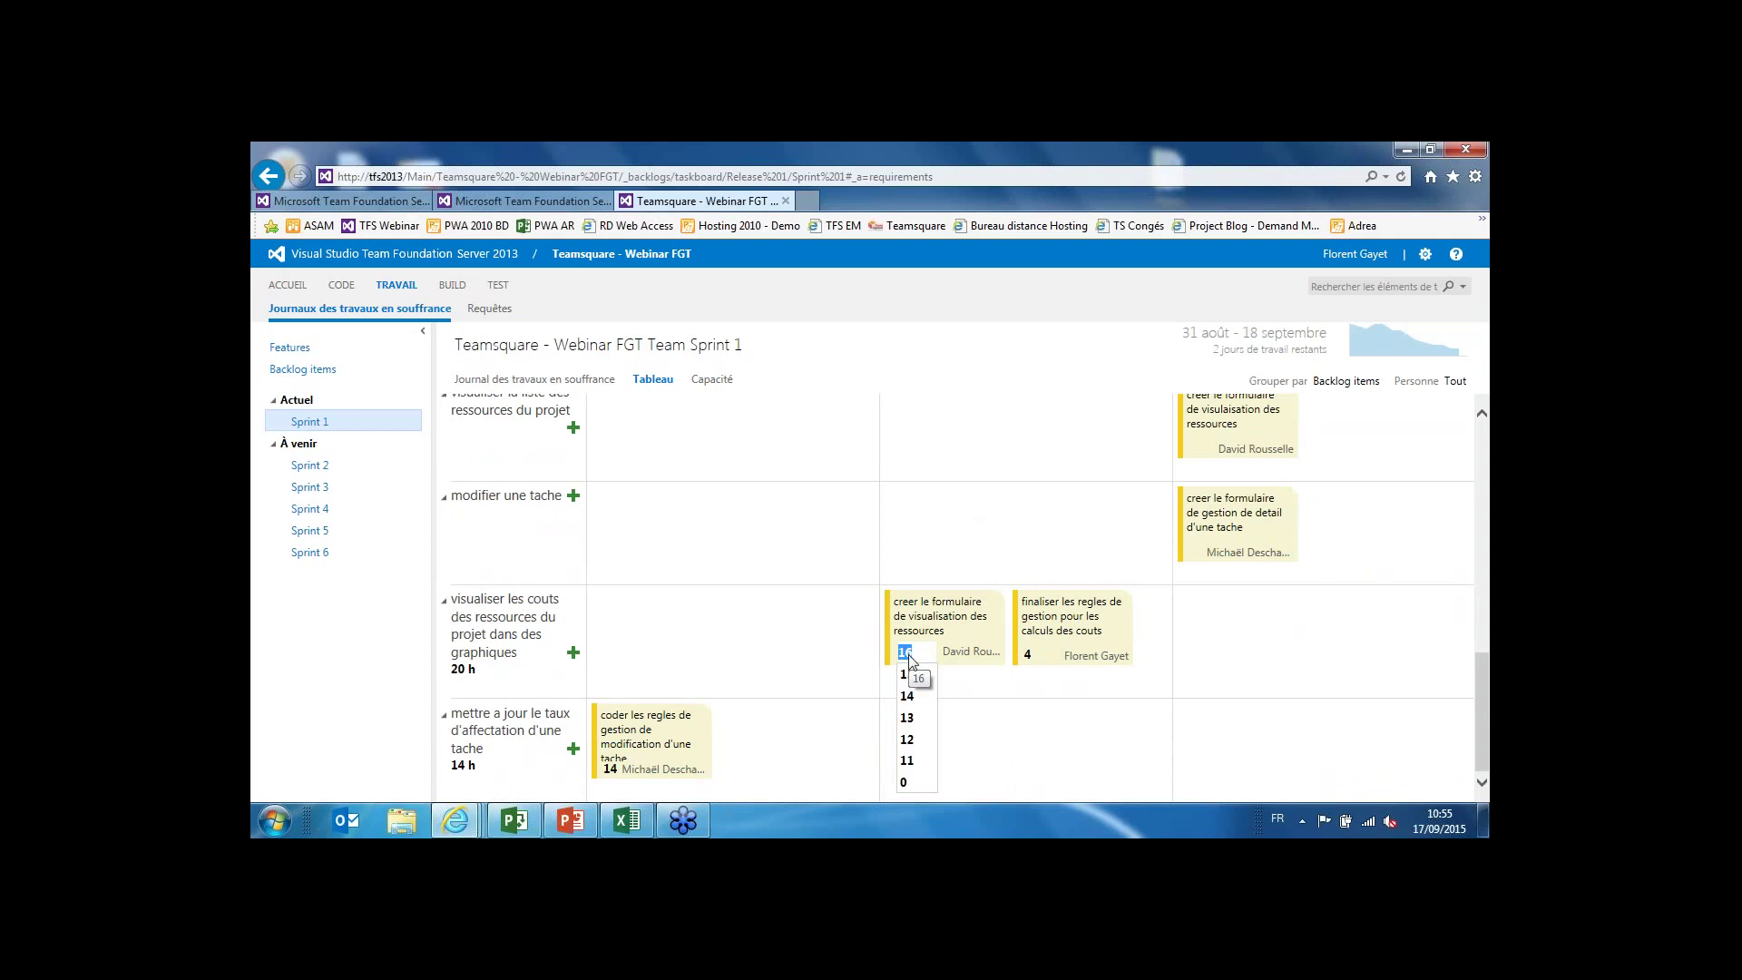
left_click(908, 739)
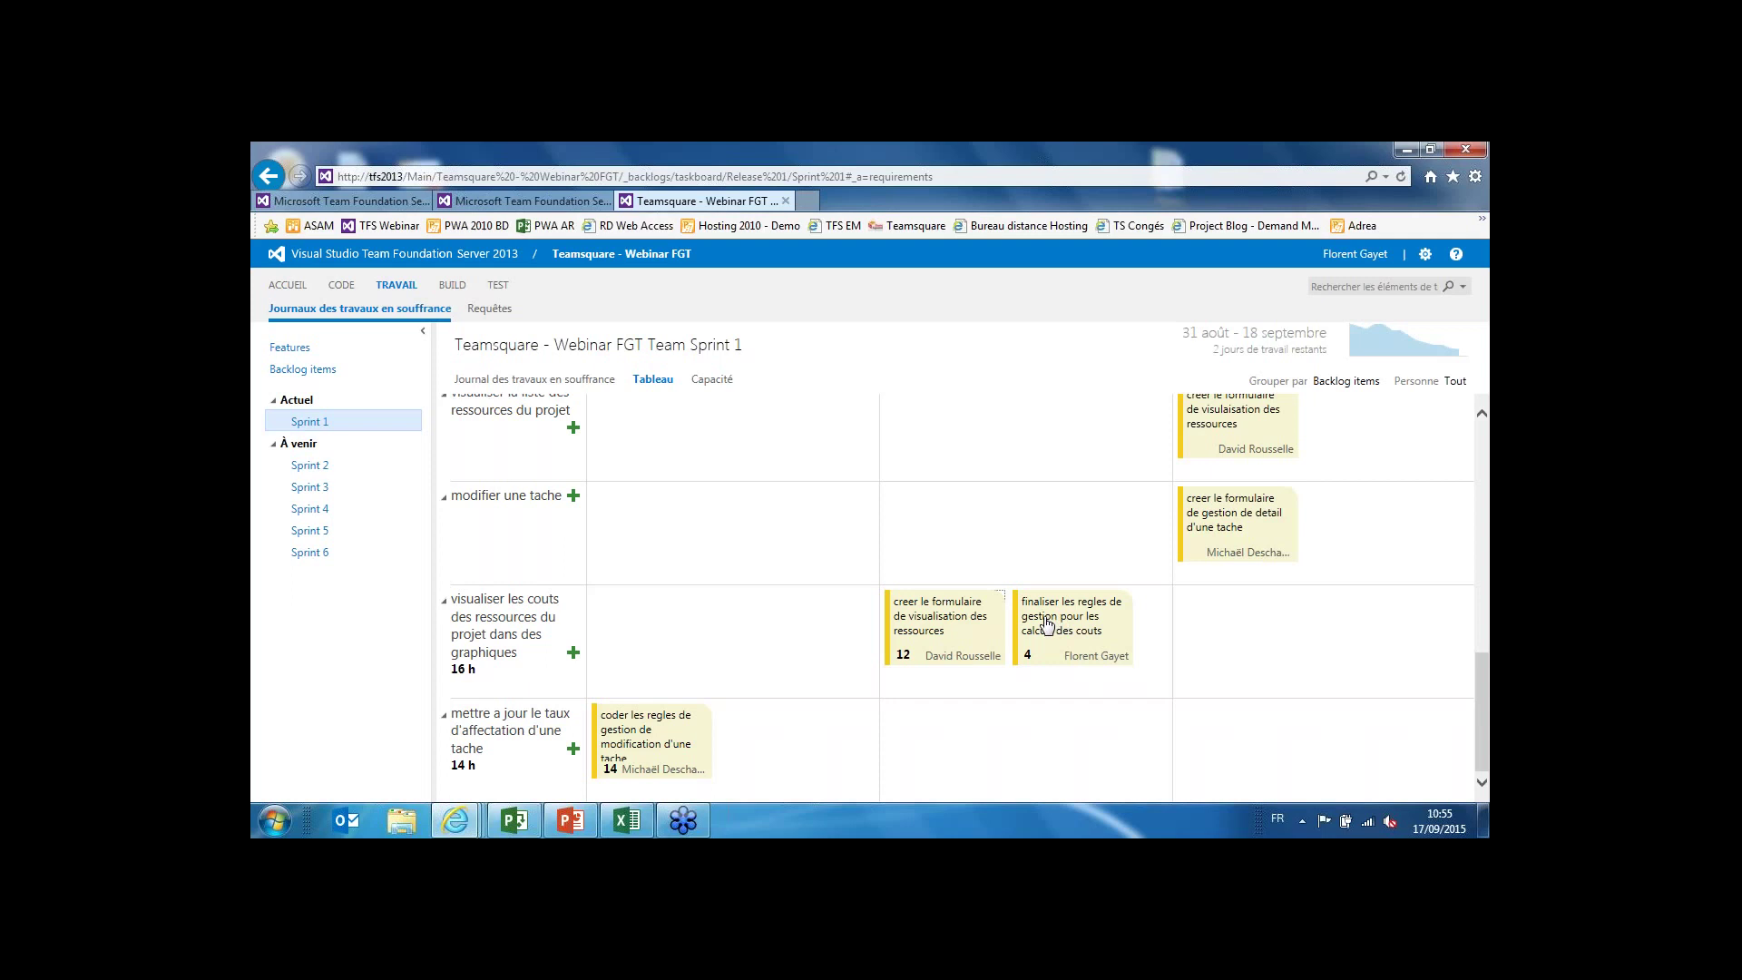
Move "finaliser les regles de gestion pour les calculs des couts" to Done and "coder les regles de gestion de modification d'une tache" to In Progress.
left_click_drag(1043, 627, 1209, 640)
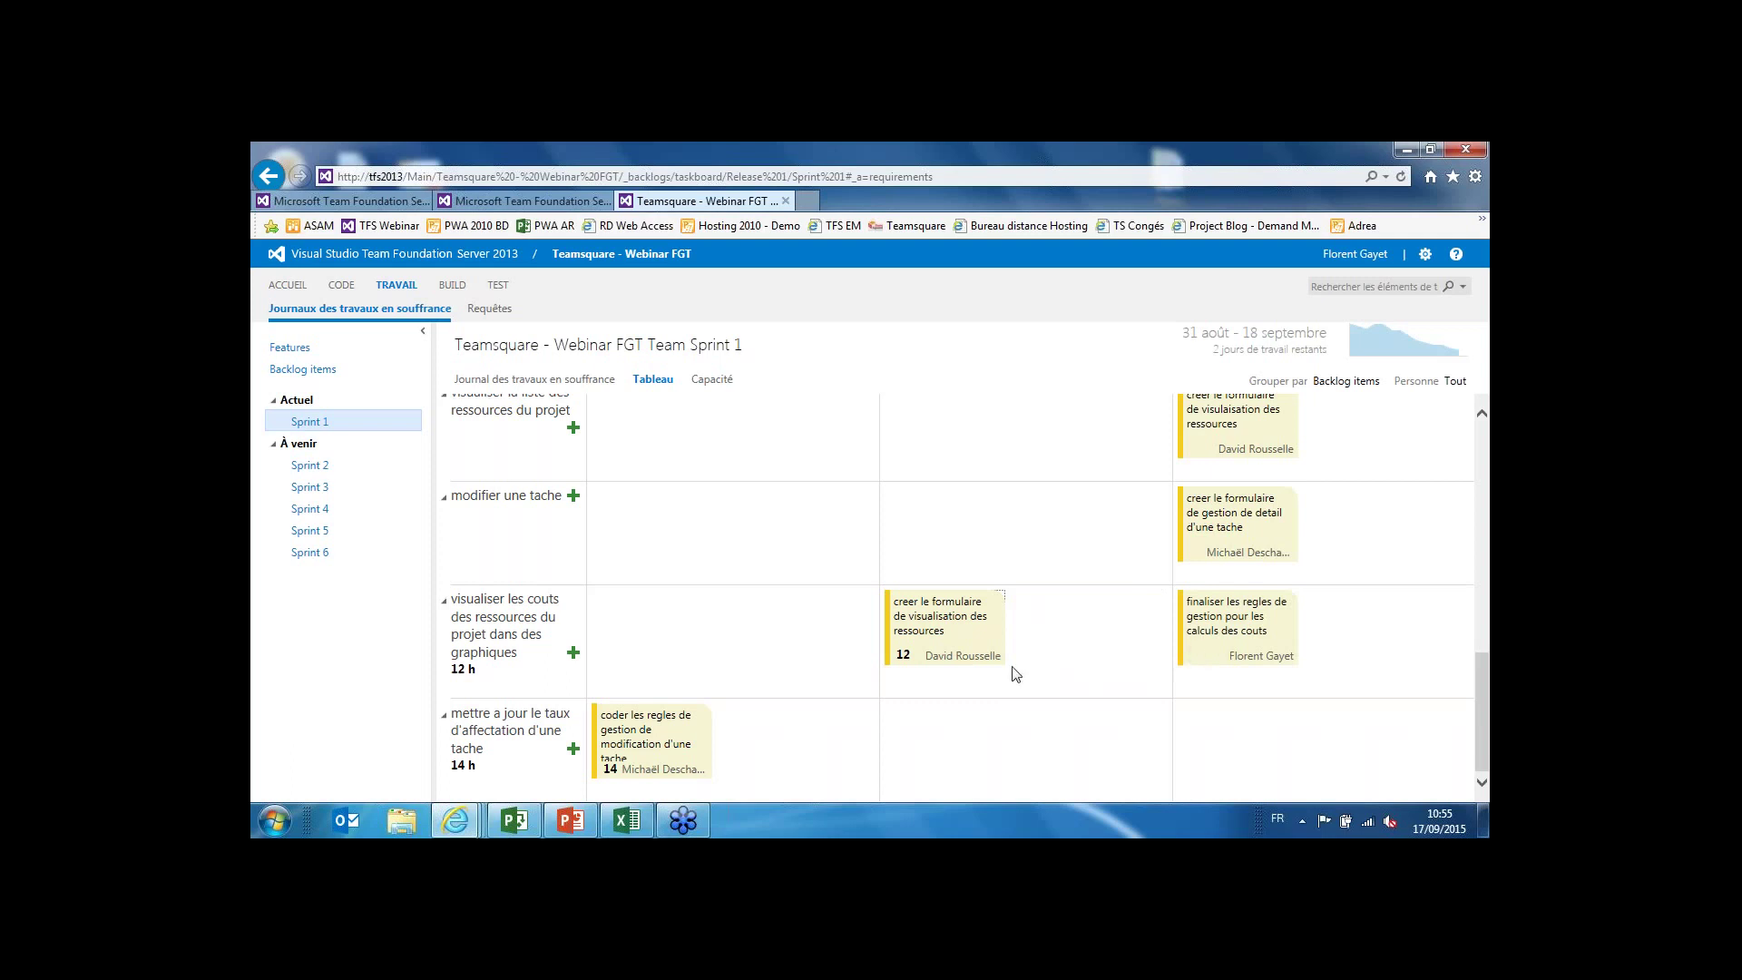
left_click_drag(626, 742, 949, 738)
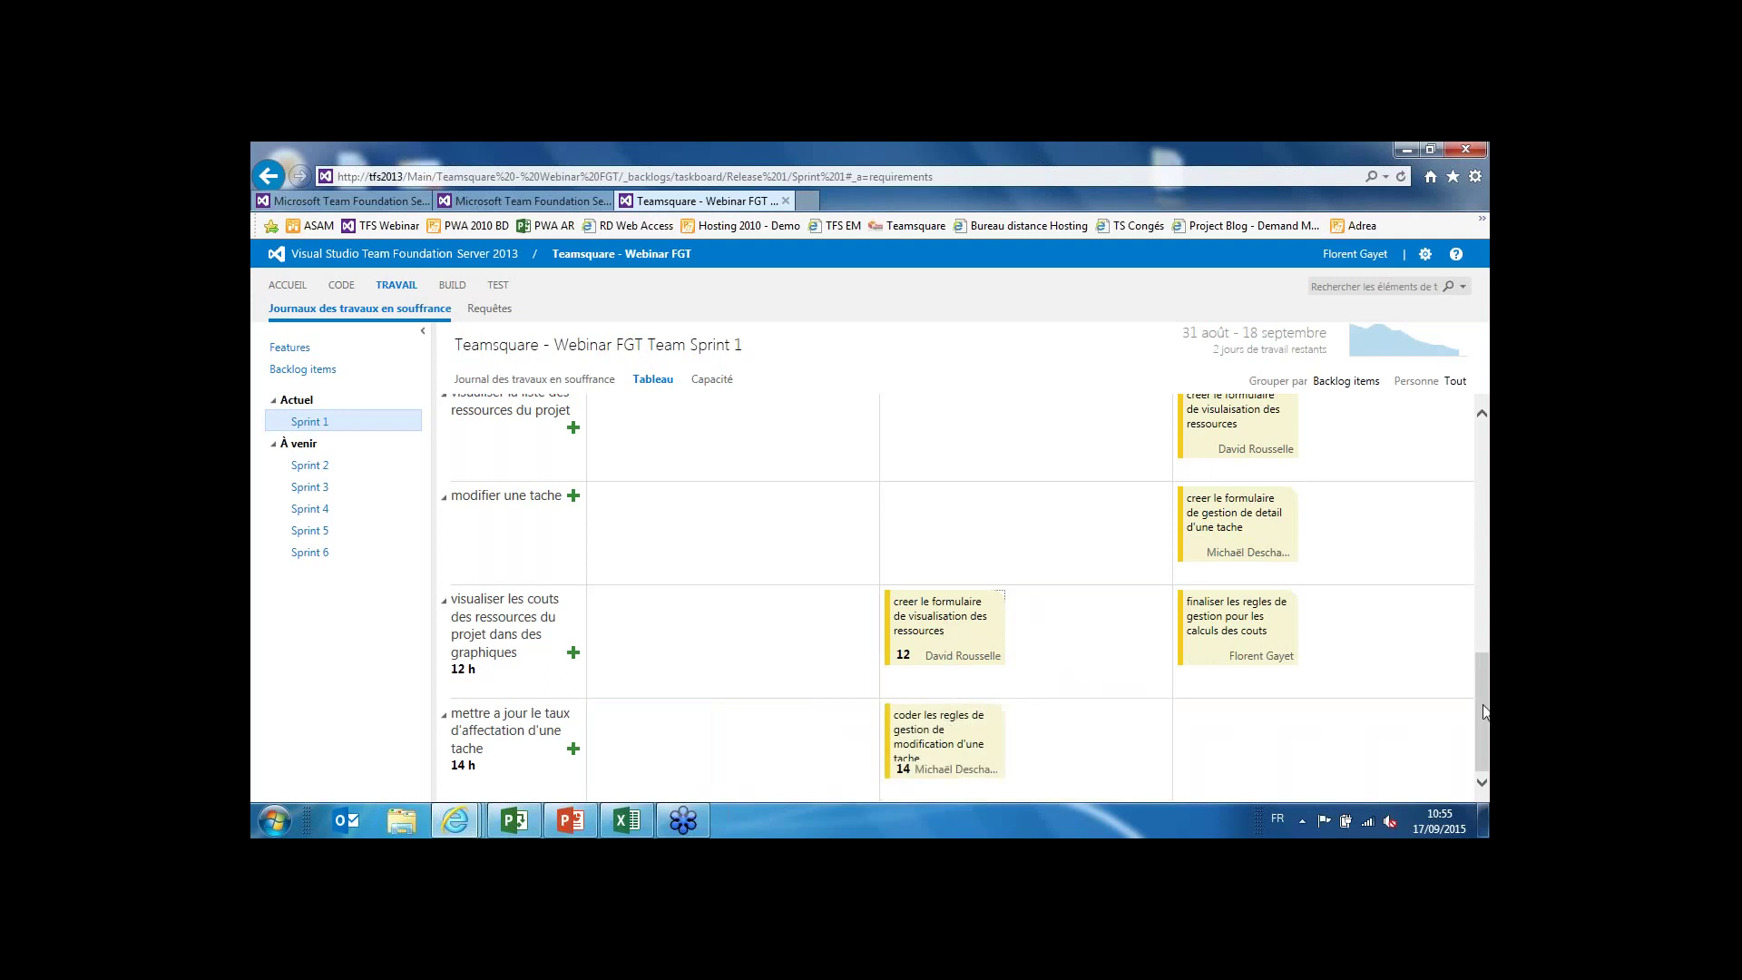
left_click_drag(1483, 704, 1482, 463)
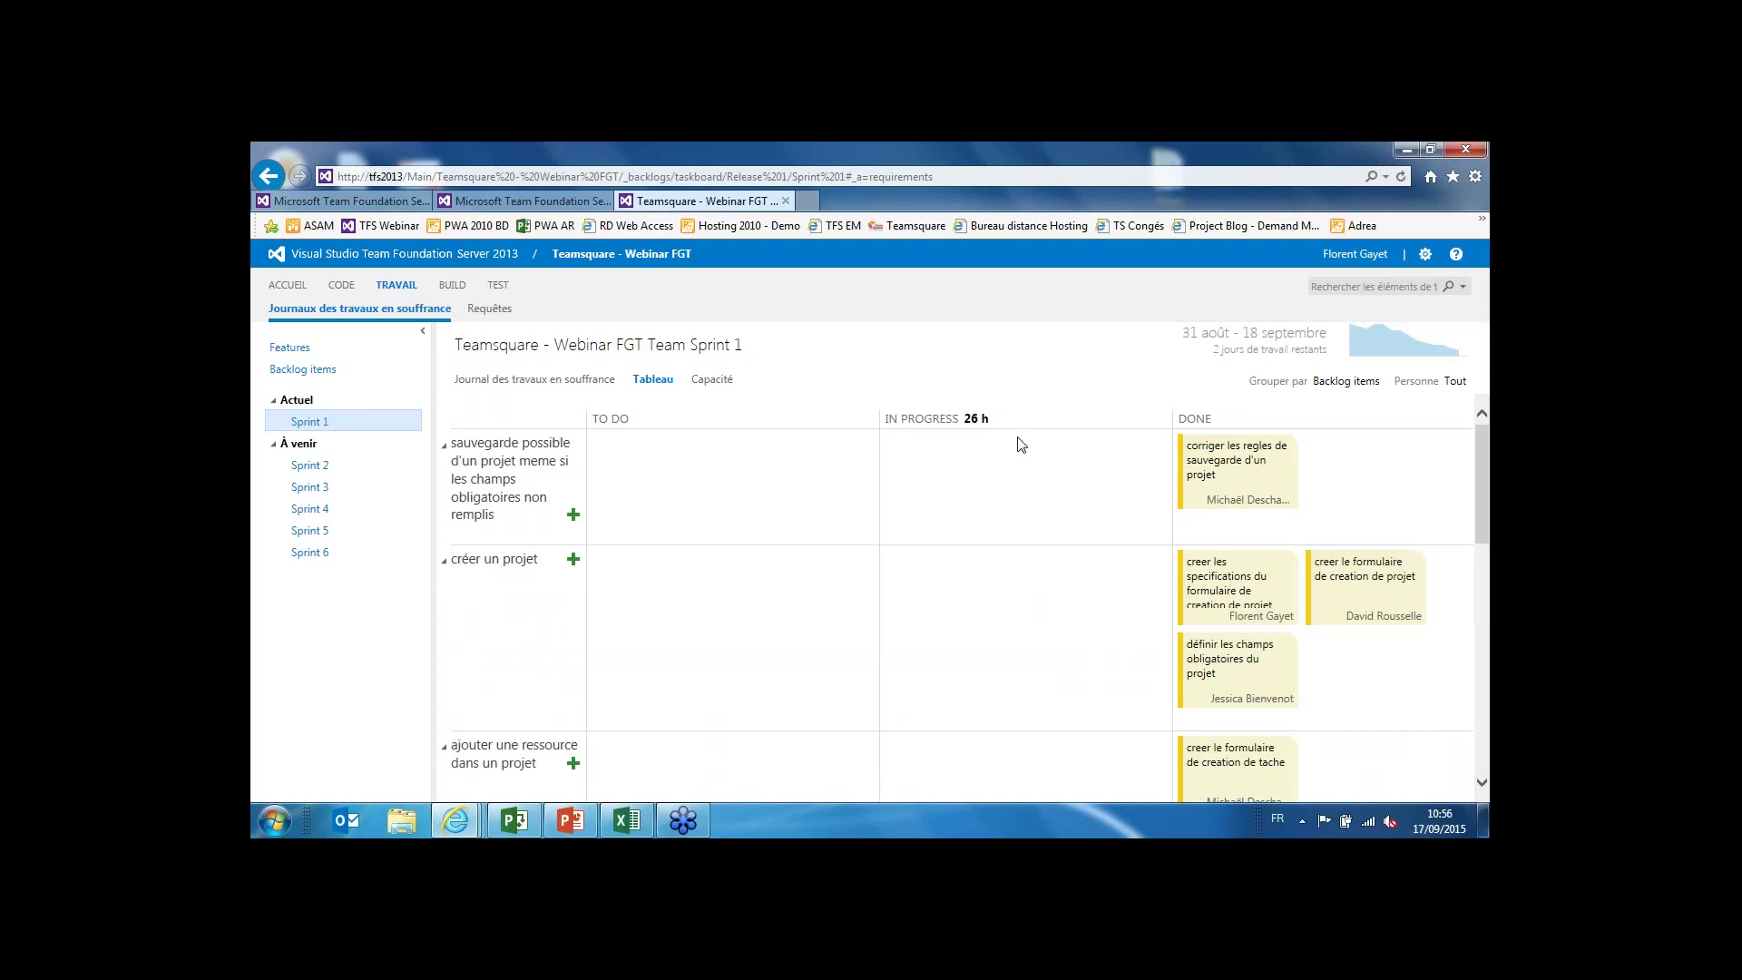
left_click_drag(1479, 472, 1481, 703)
View the Sprint 1 burndown chart, close it and look over the task board.
left_click(1376, 333)
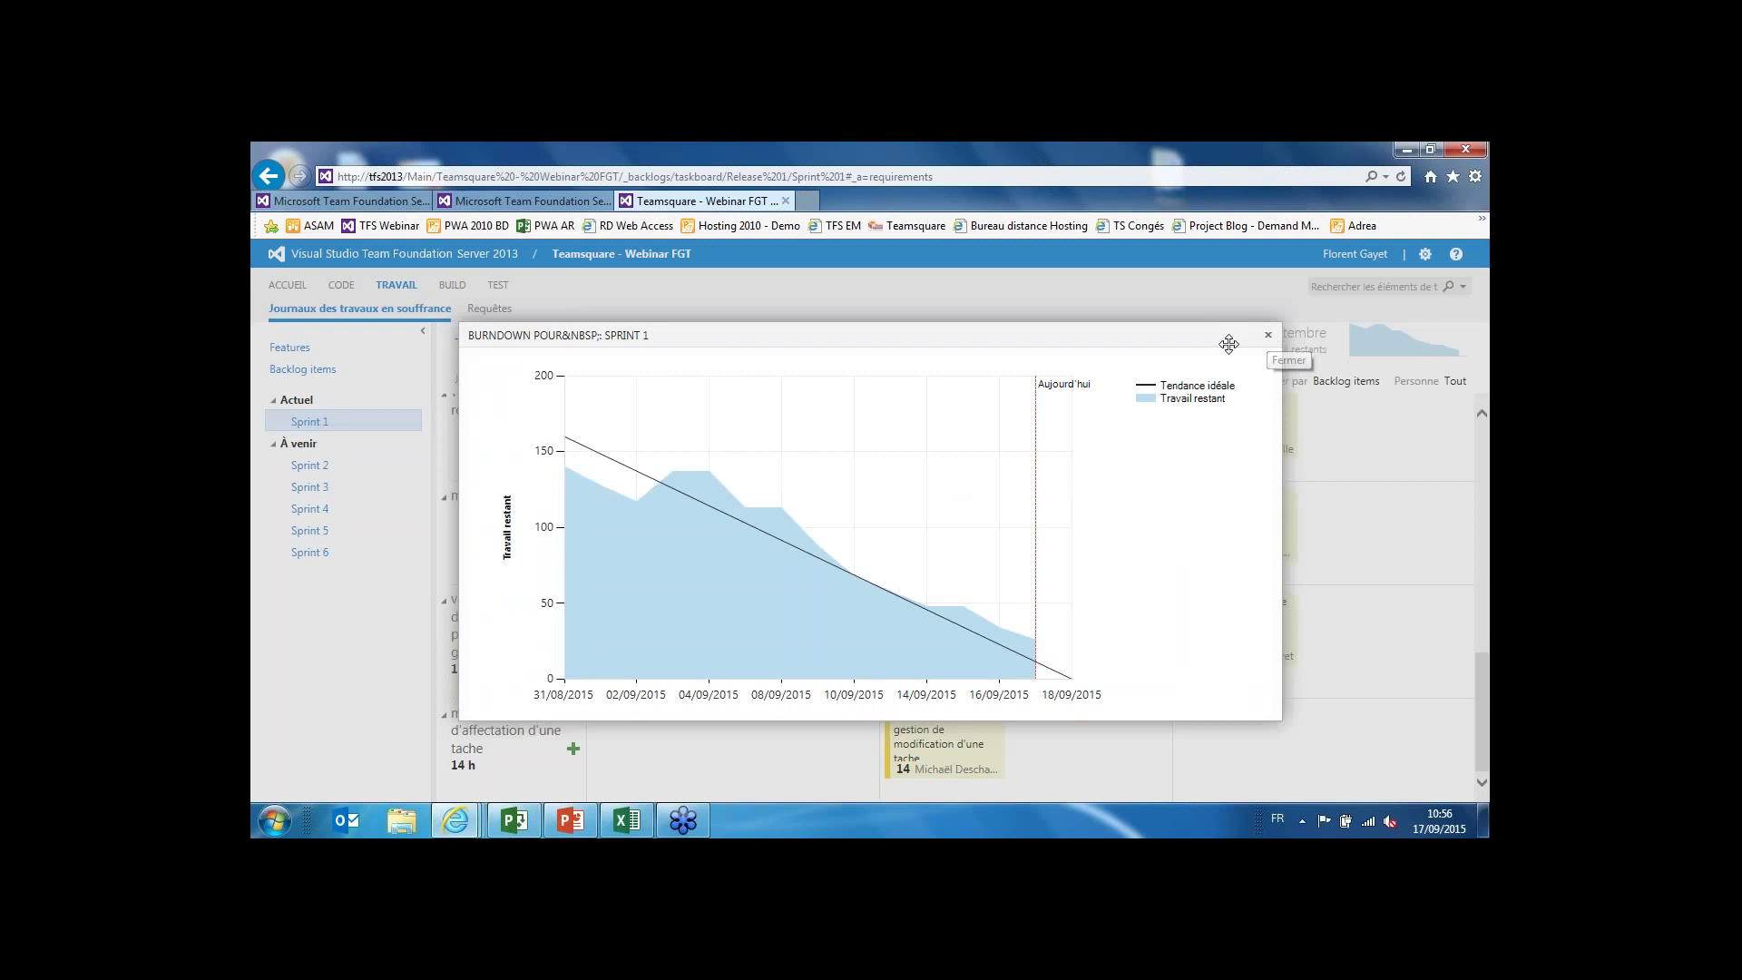
left_click(1269, 335)
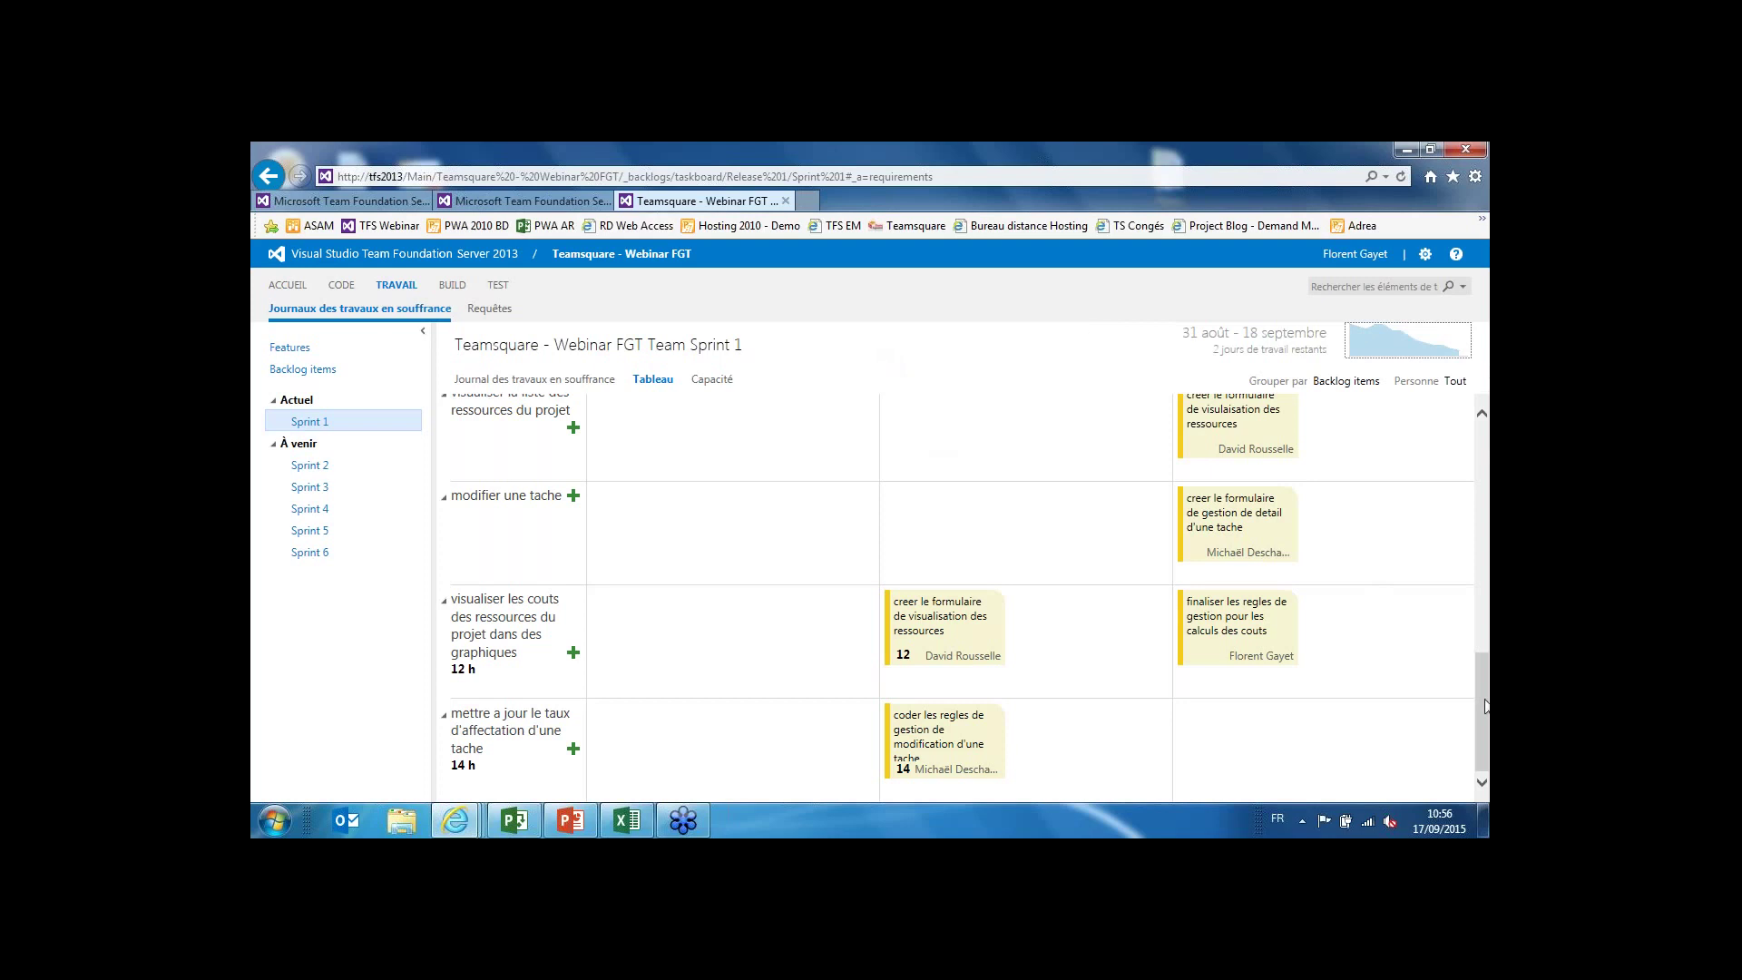
left_click_drag(1480, 721, 1479, 481)
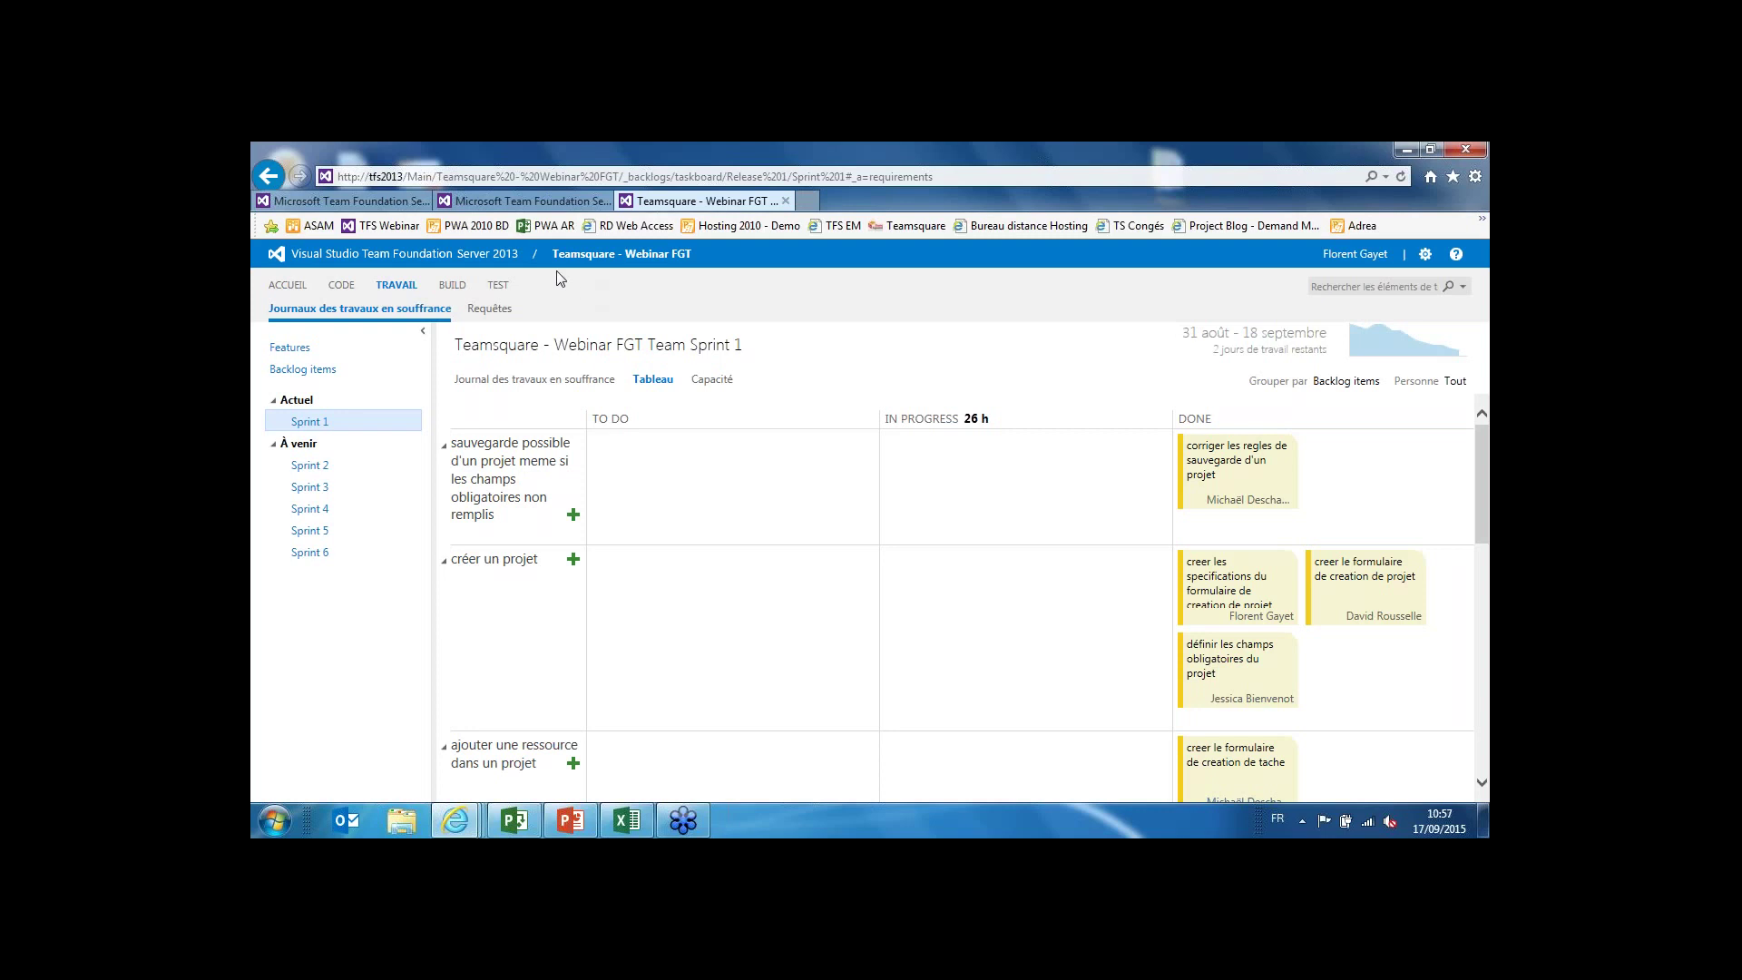
Open the project's test plans and show the test cases of "Sprint 1 : Mis à jour du projet".
left_click(499, 284)
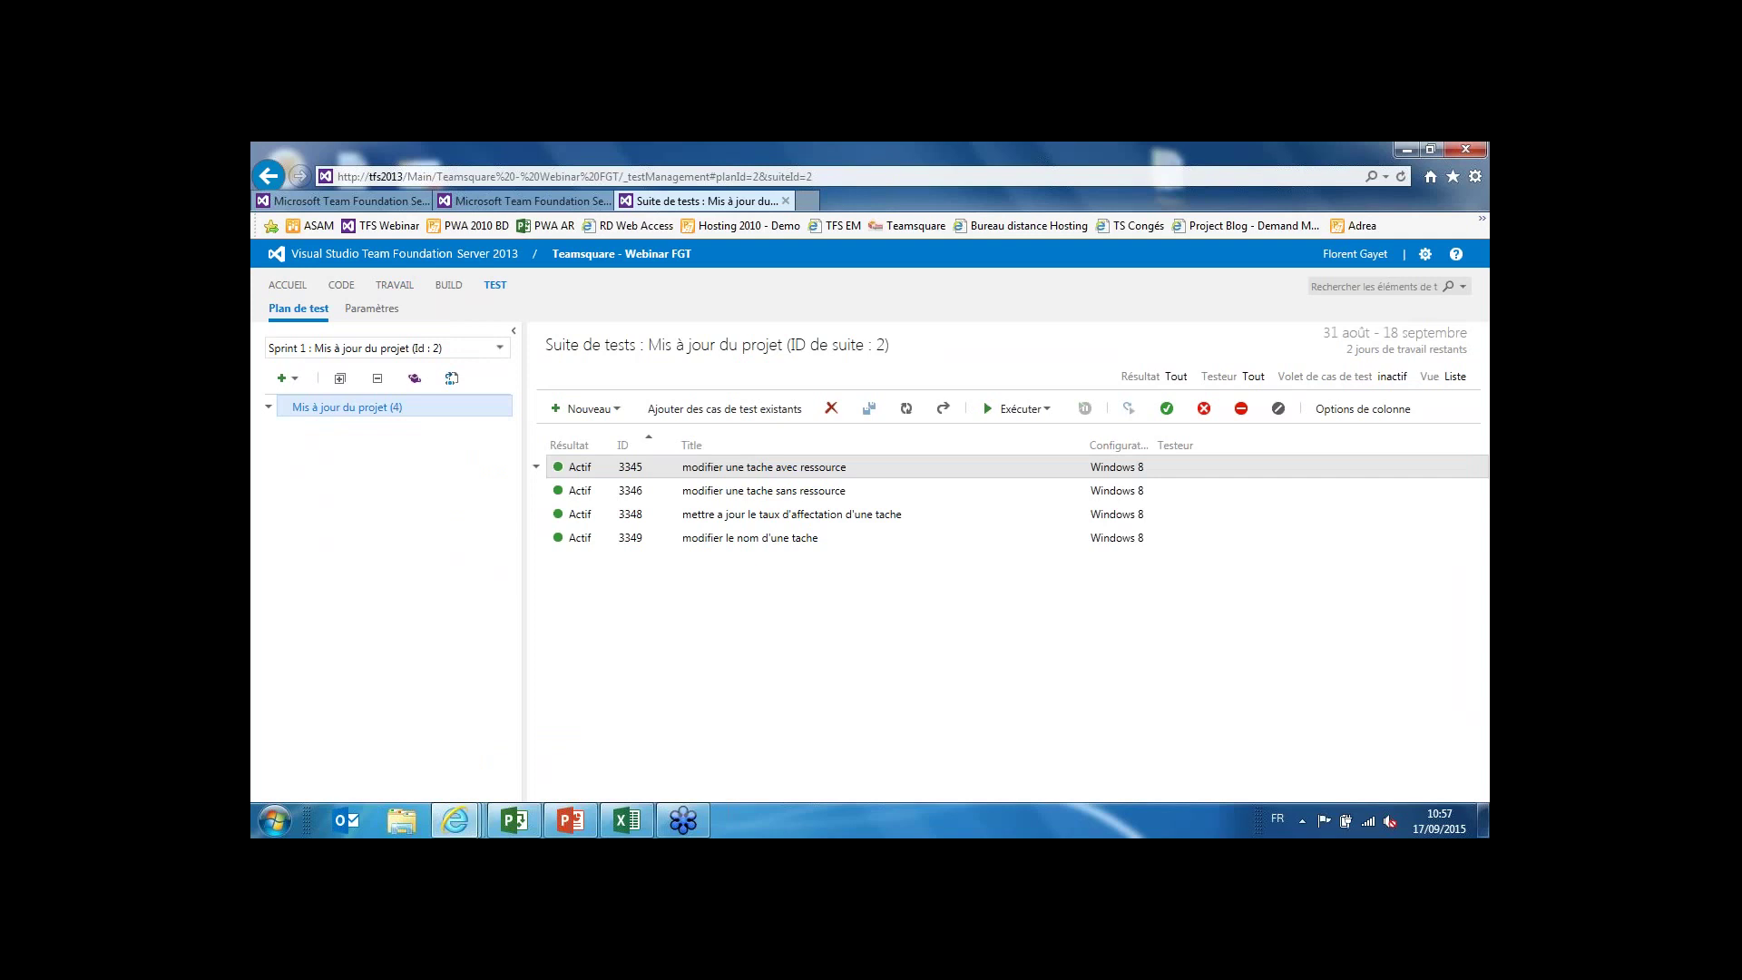
left_click(500, 349)
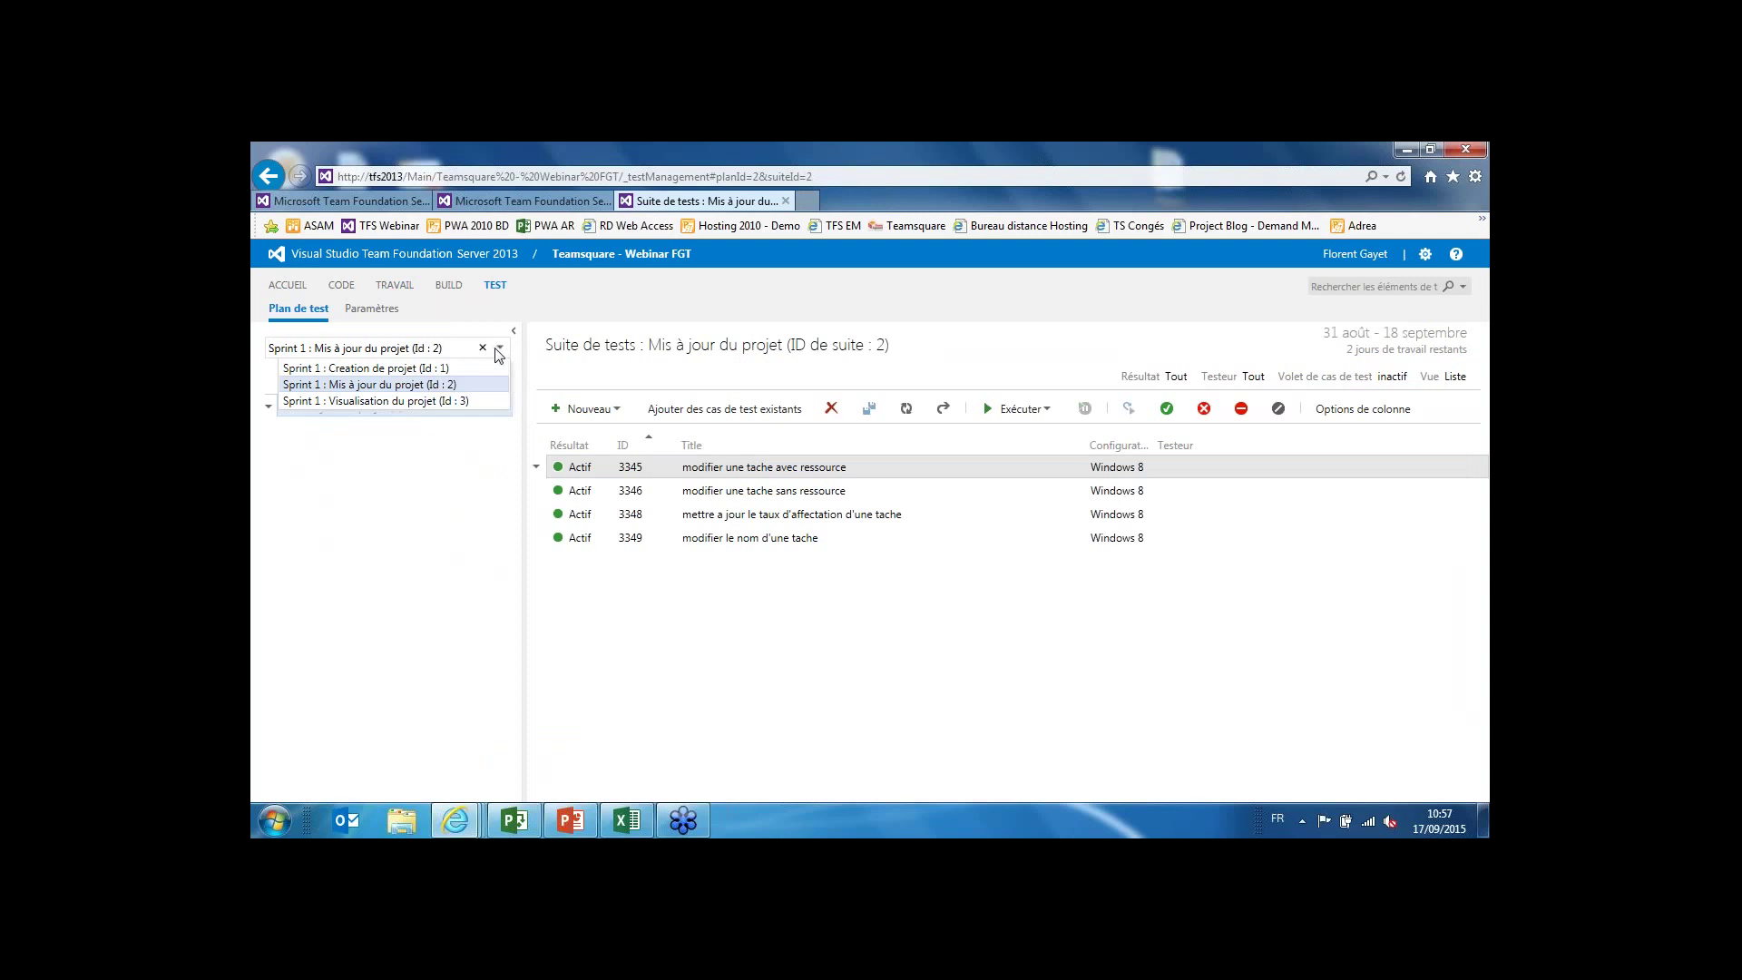
left_click(378, 384)
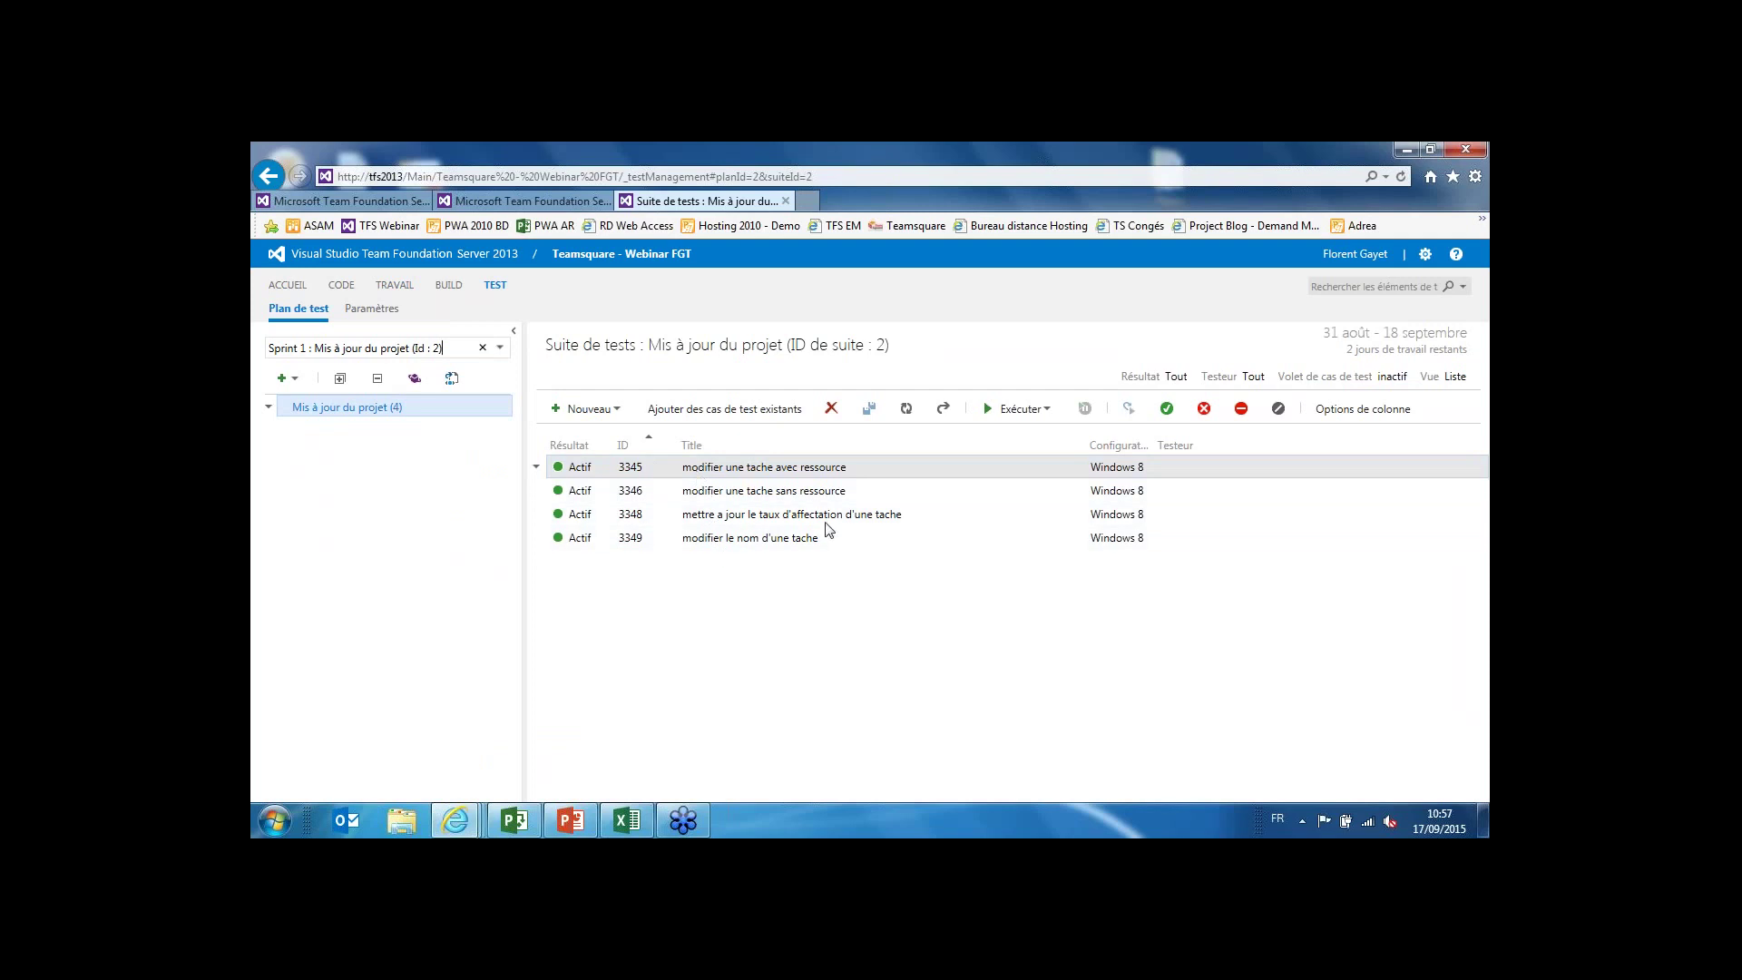
Add the existing test case "calcul de la charge totale du projet" to the "Mis à jour du projet" suite.
left_click(717, 409)
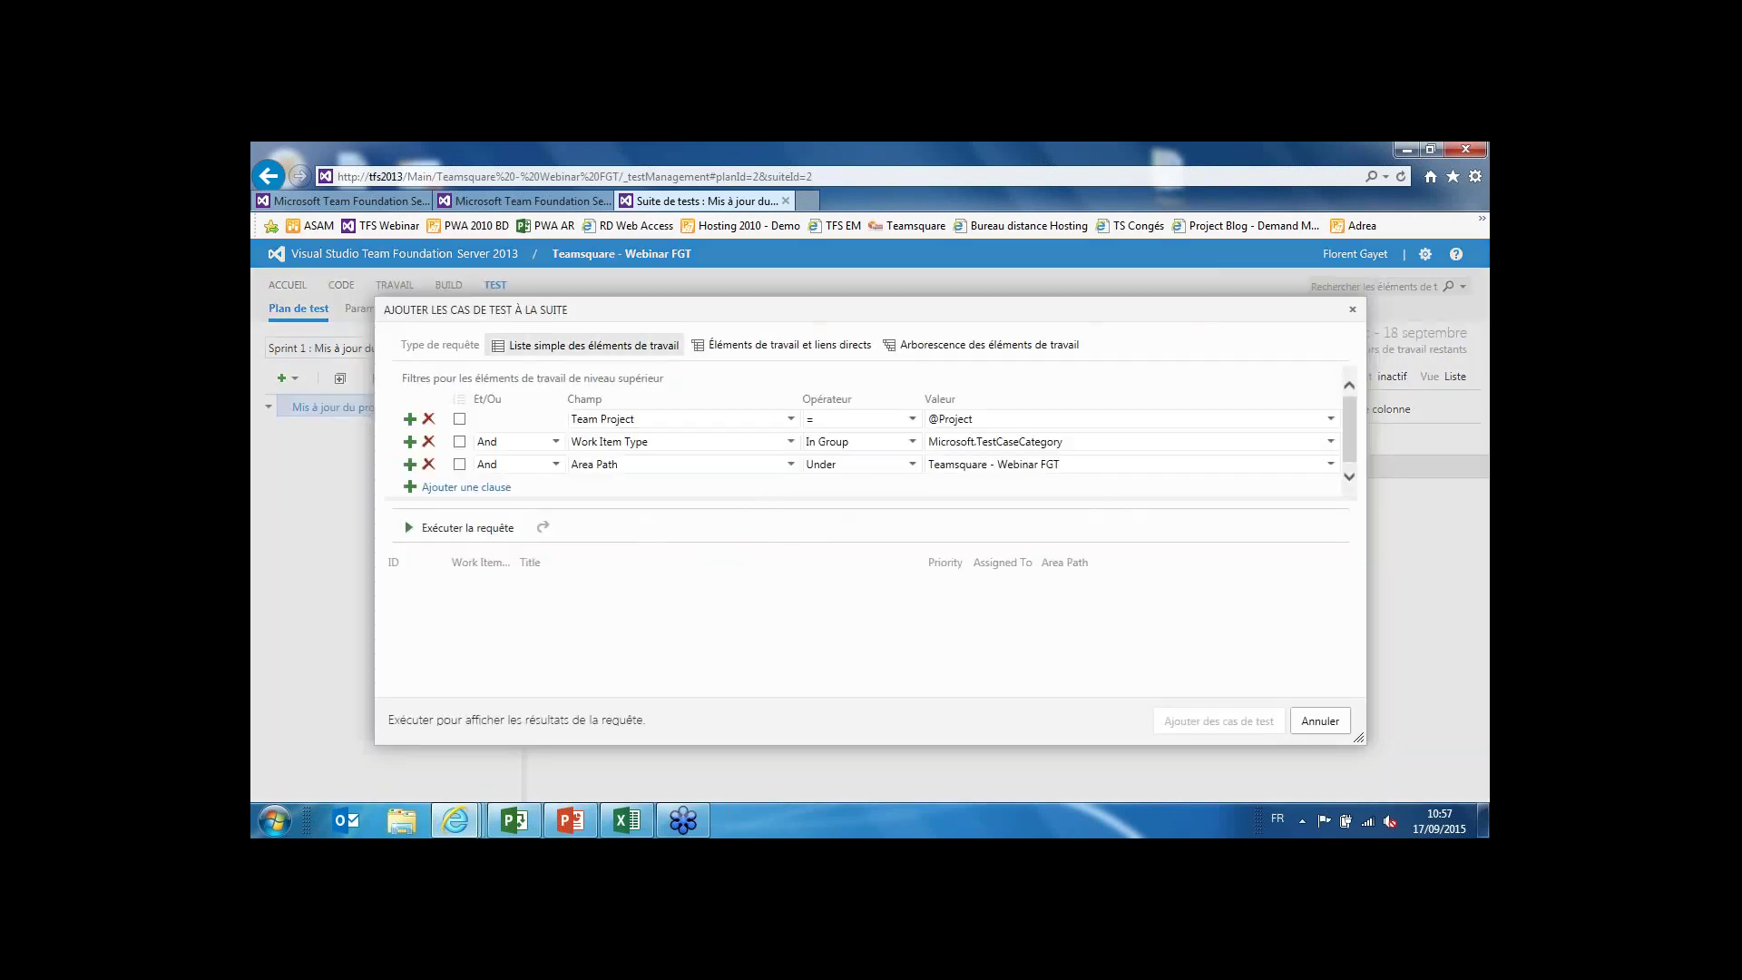
left_click(459, 527)
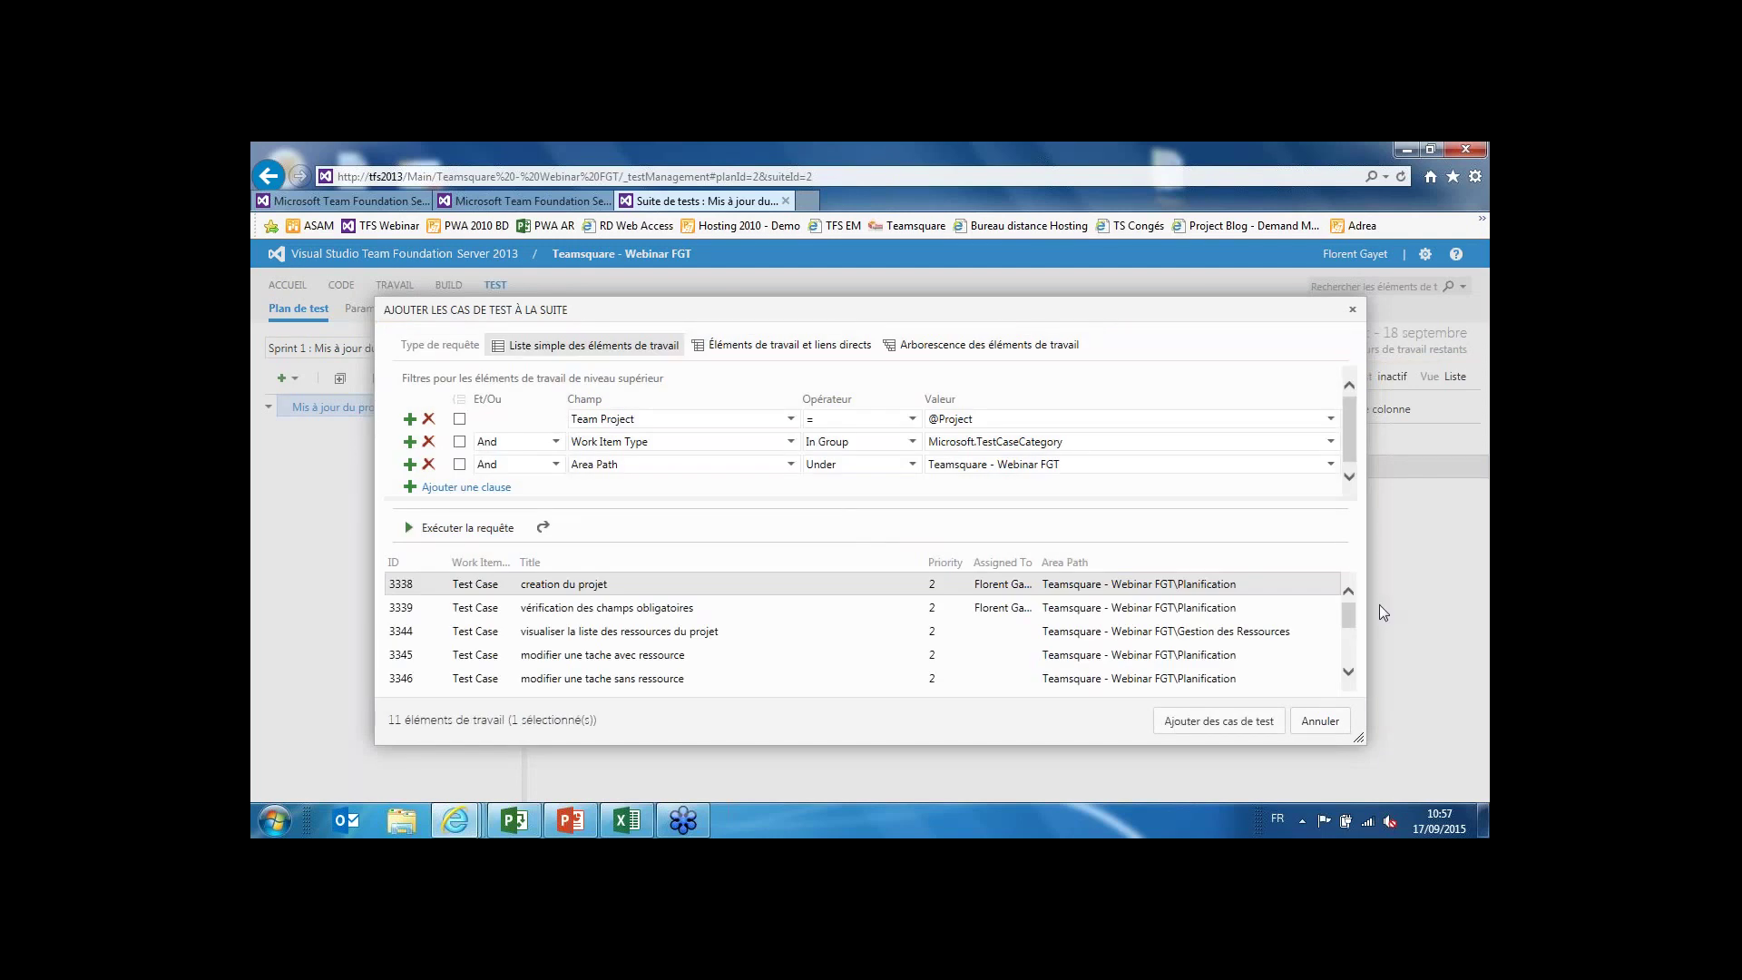
left_click_drag(1349, 613, 1349, 650)
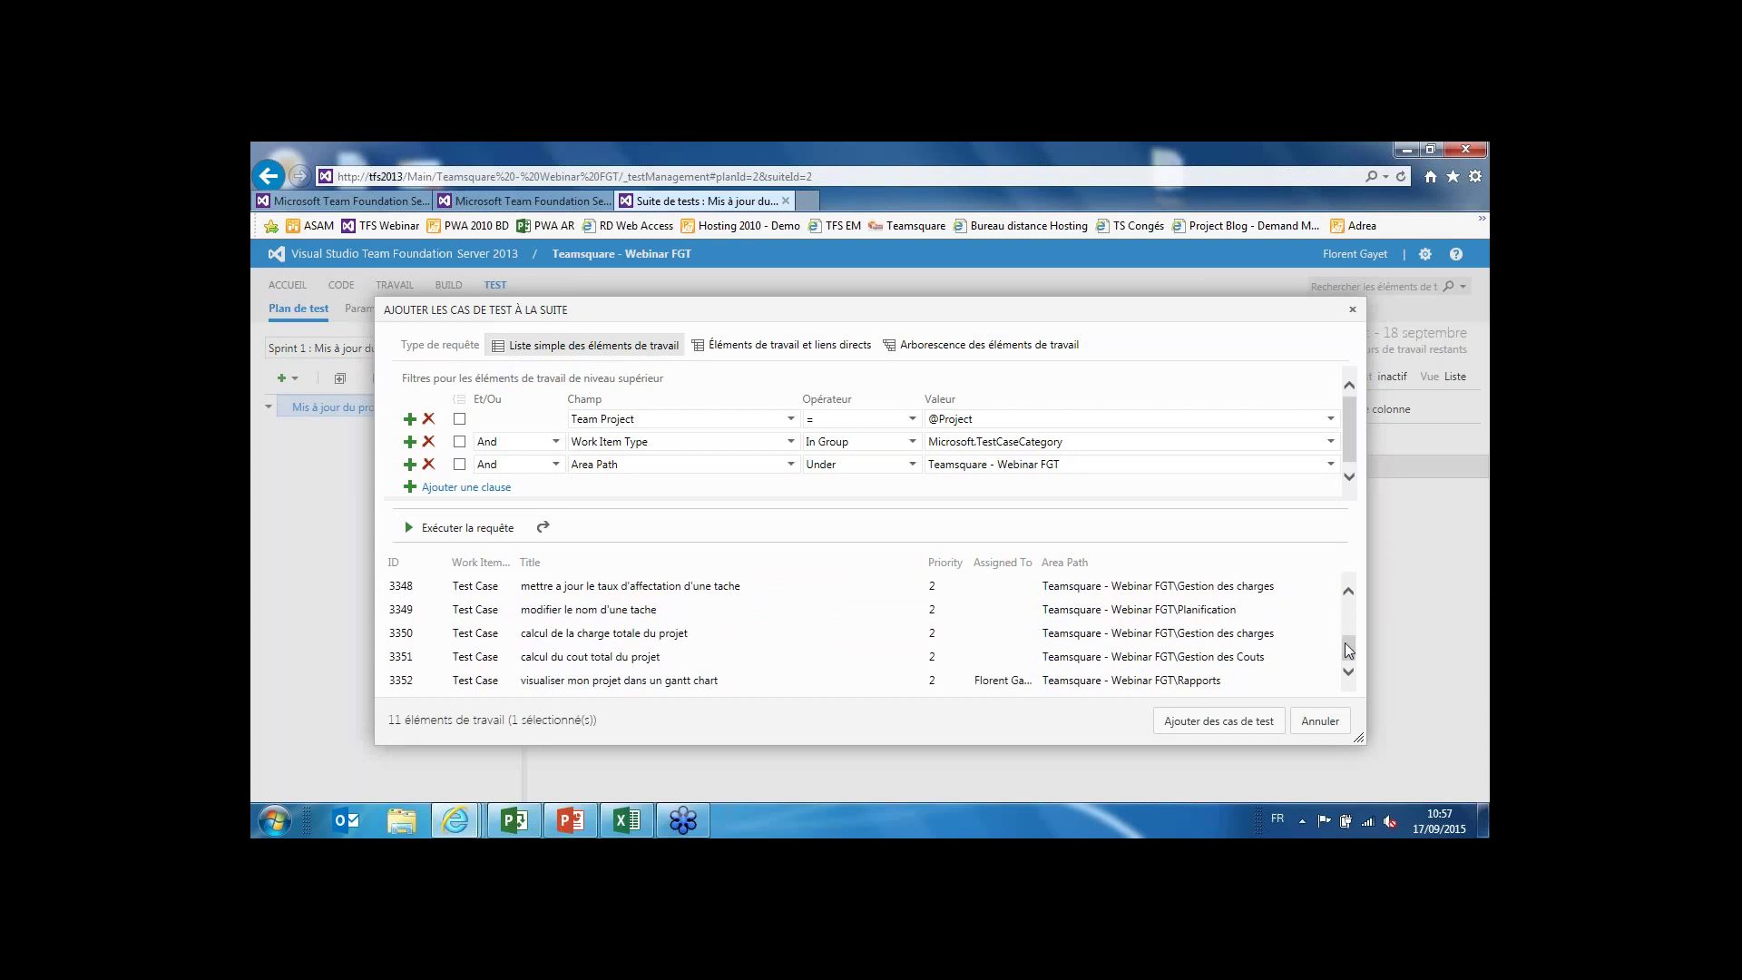
left_click(567, 643)
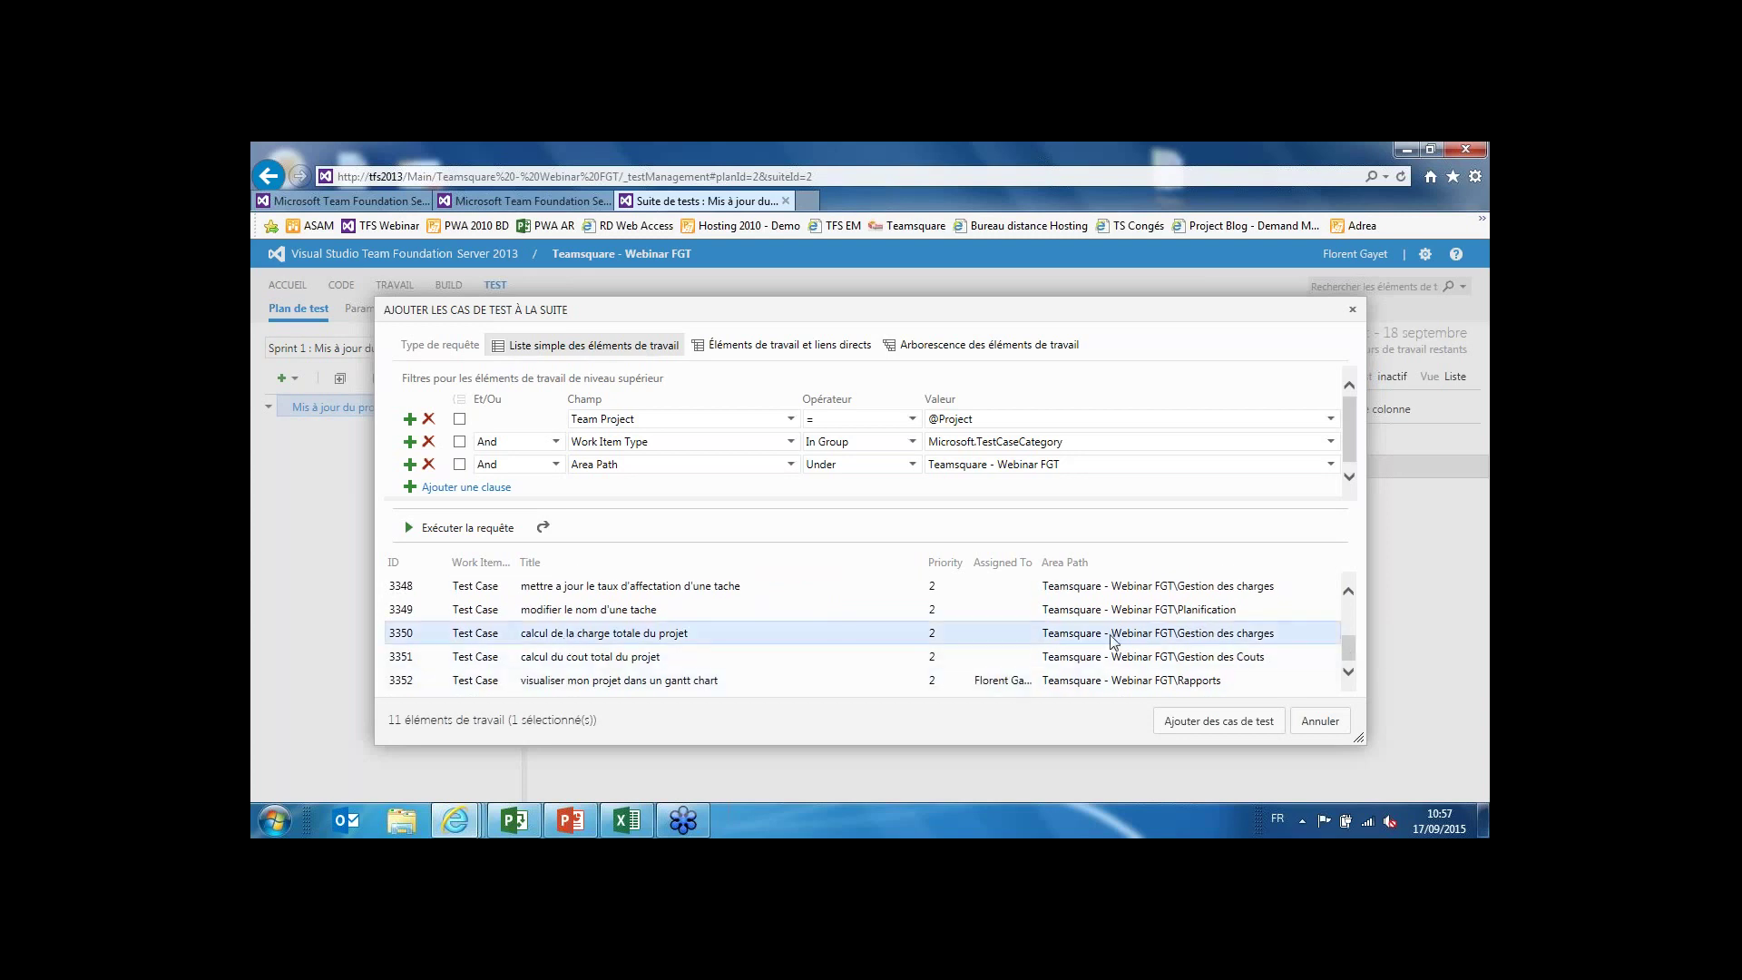
left_click(1218, 720)
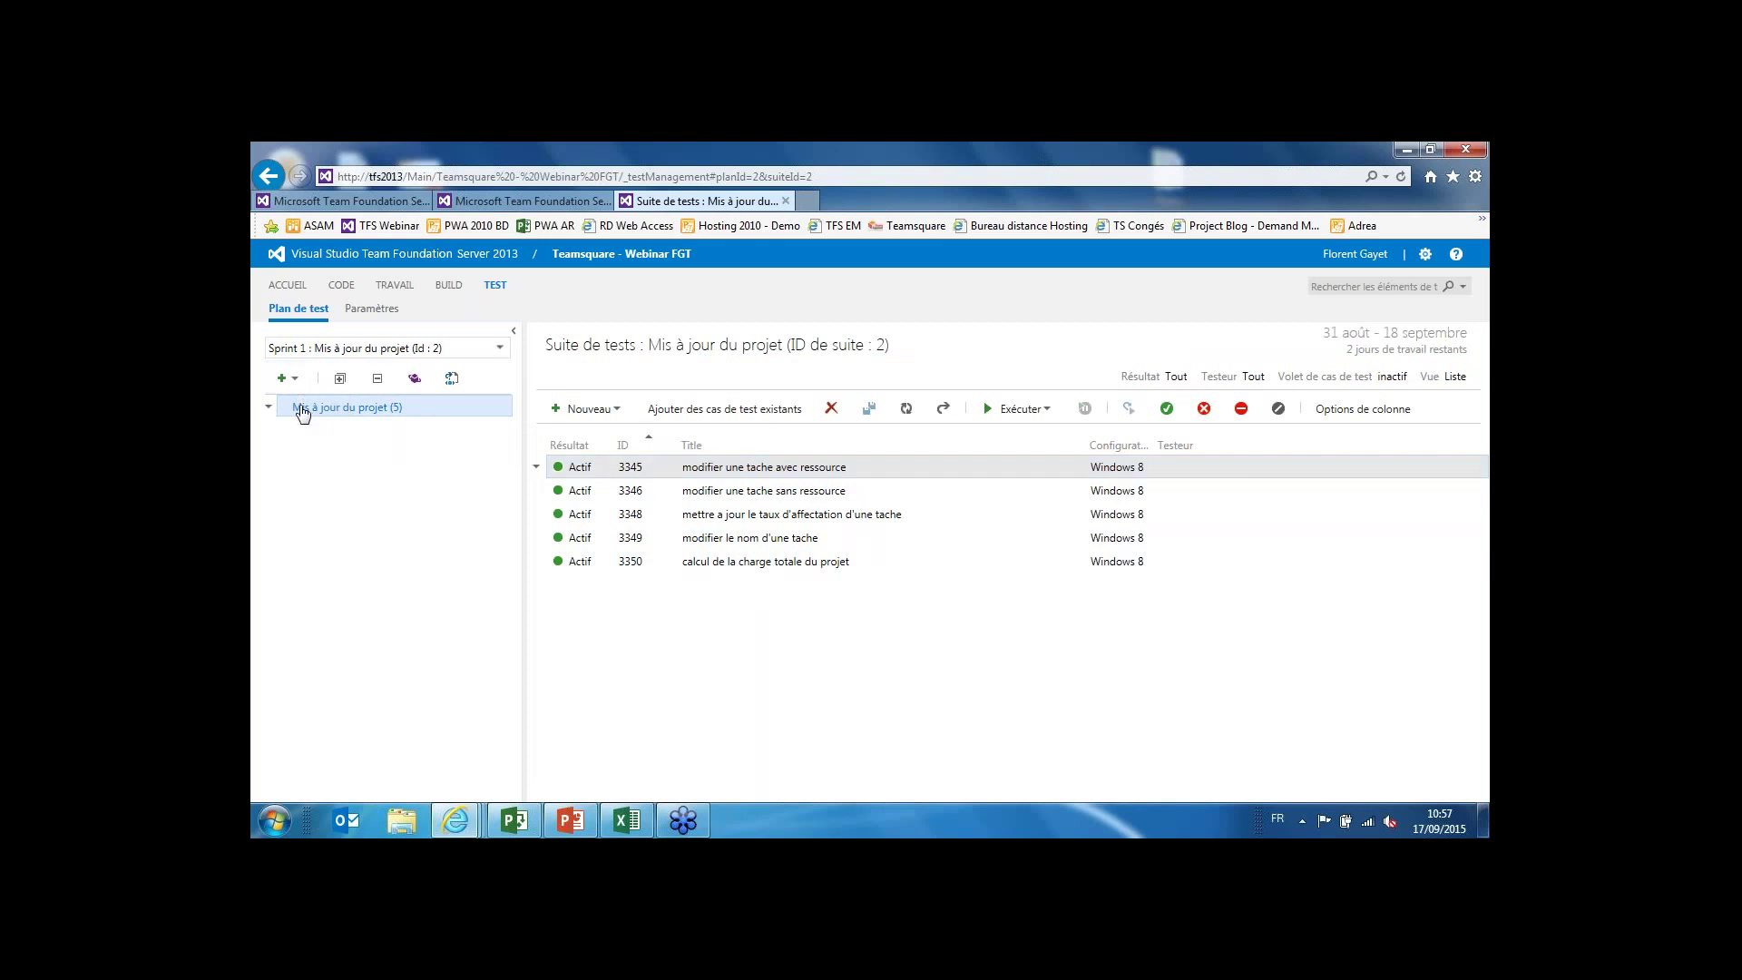
Open the test plan "Sprint 1 : Visualisation du projet" and view the test cases of suites 3287 and 3293.
left_click(270, 409)
left_click(500, 348)
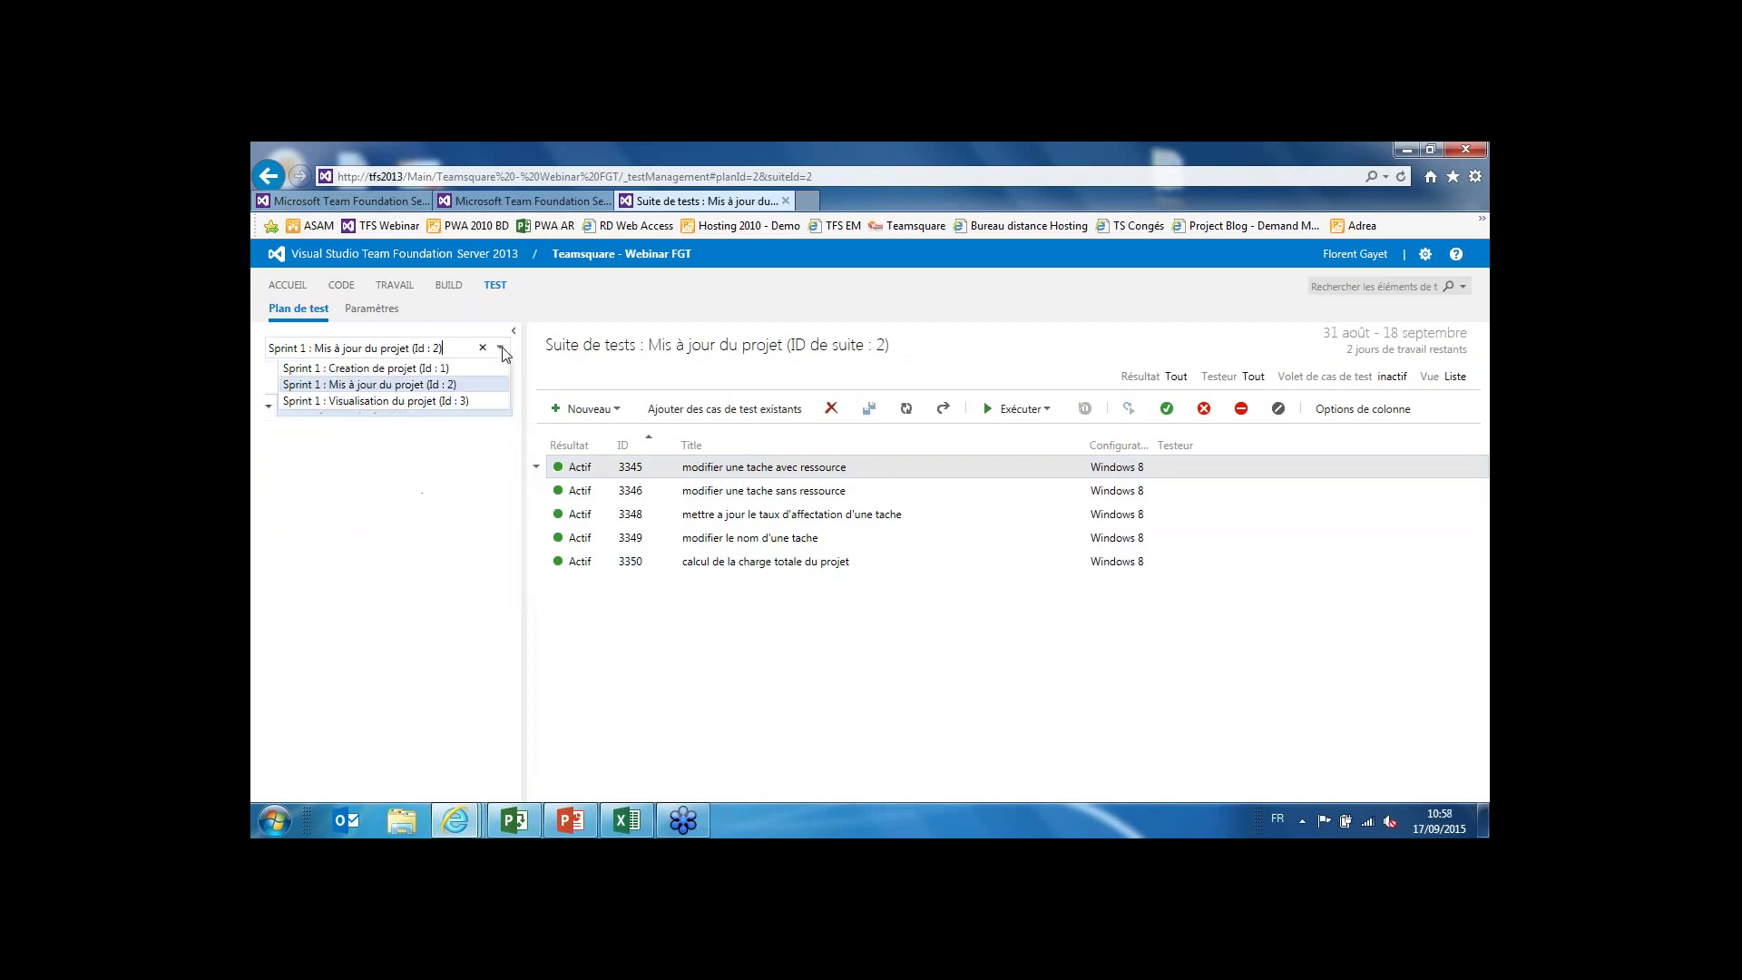
left_click(345, 401)
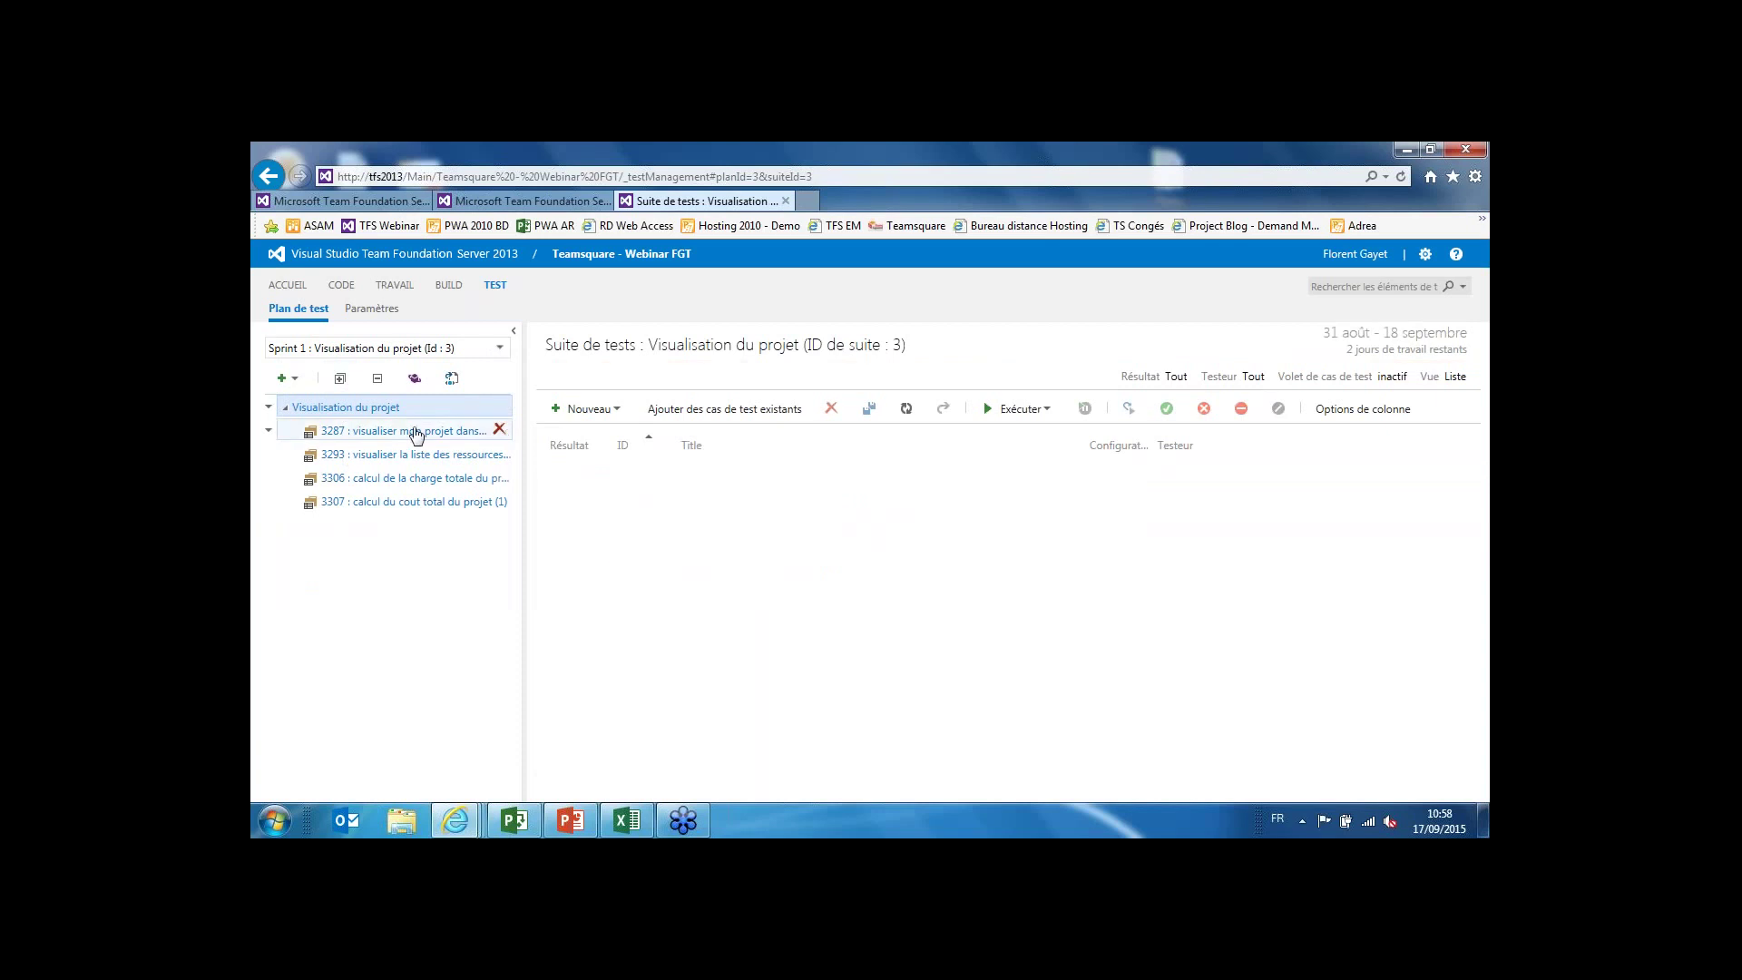
left_click(362, 436)
left_click(369, 456)
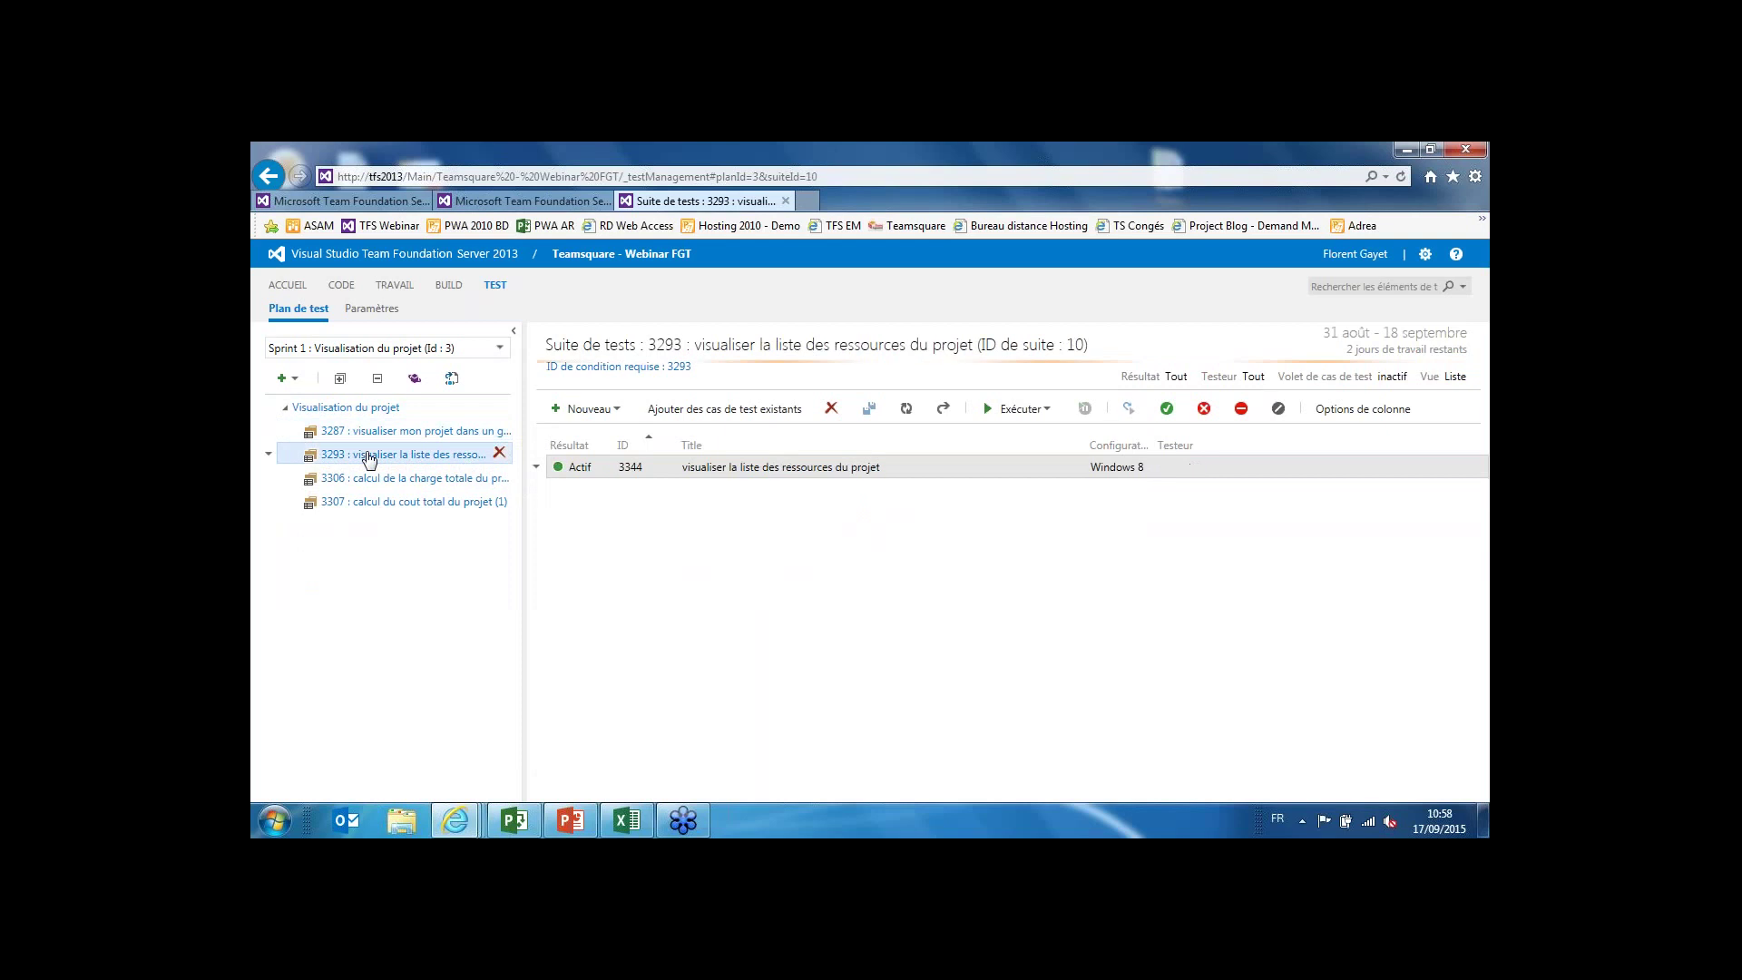
left_click(367, 437)
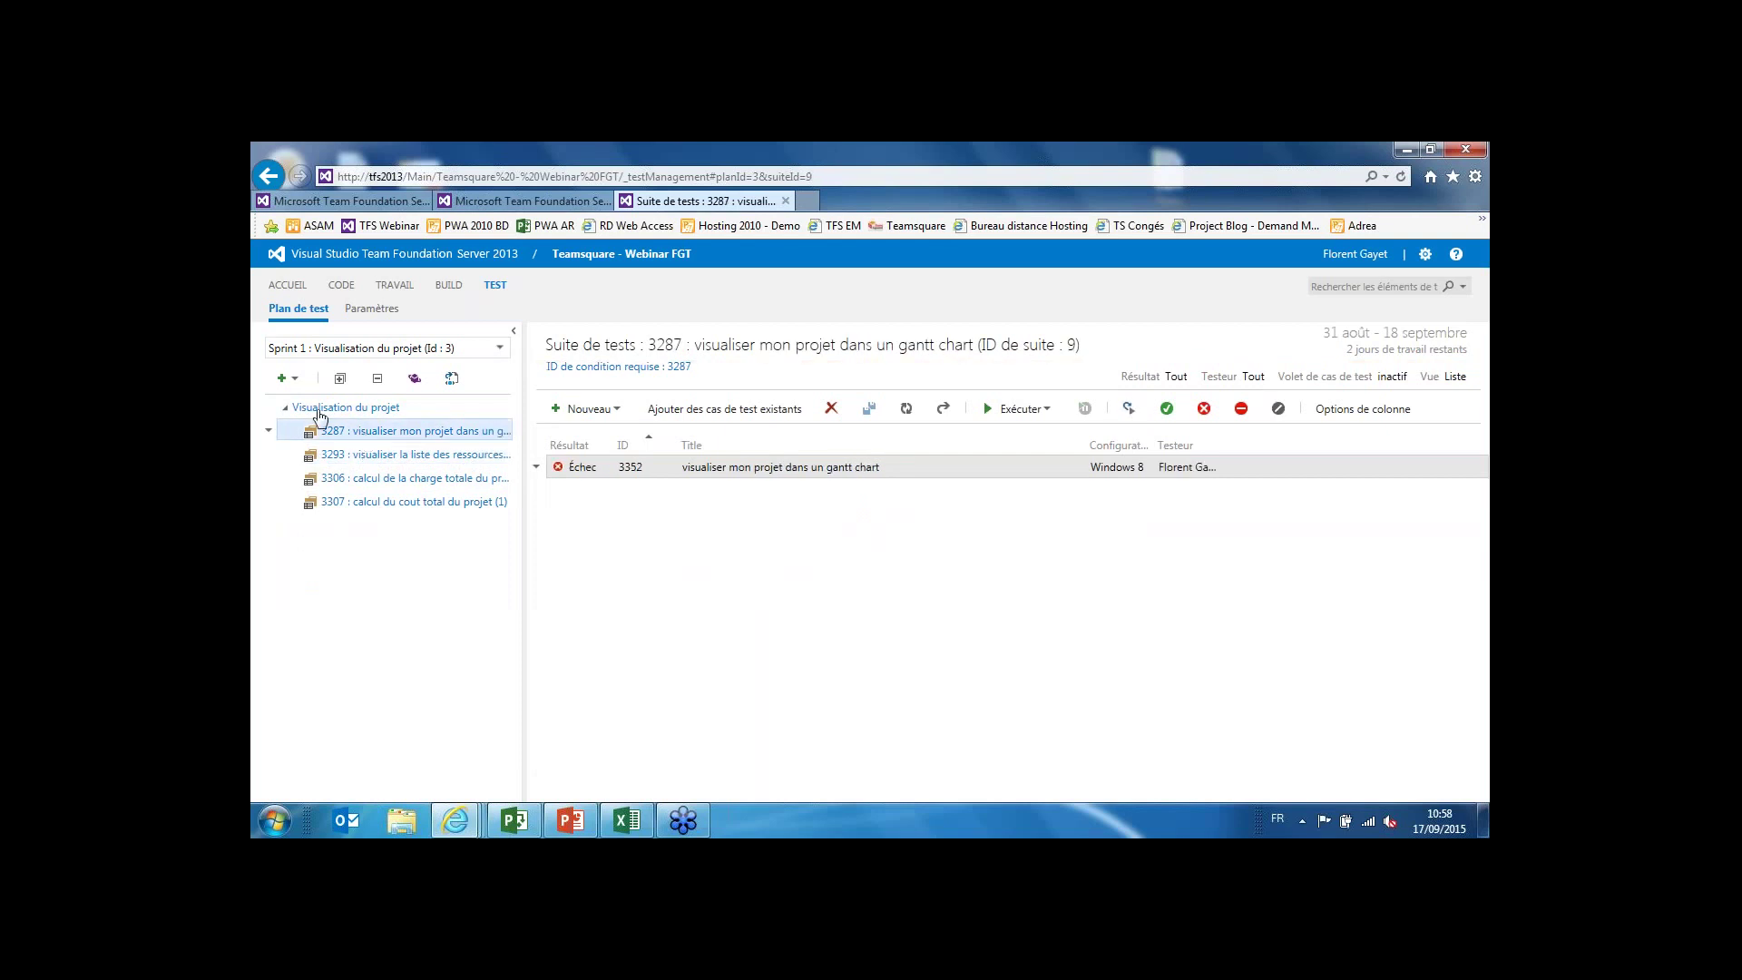
Create a test plan named "new".
left_click(287, 380)
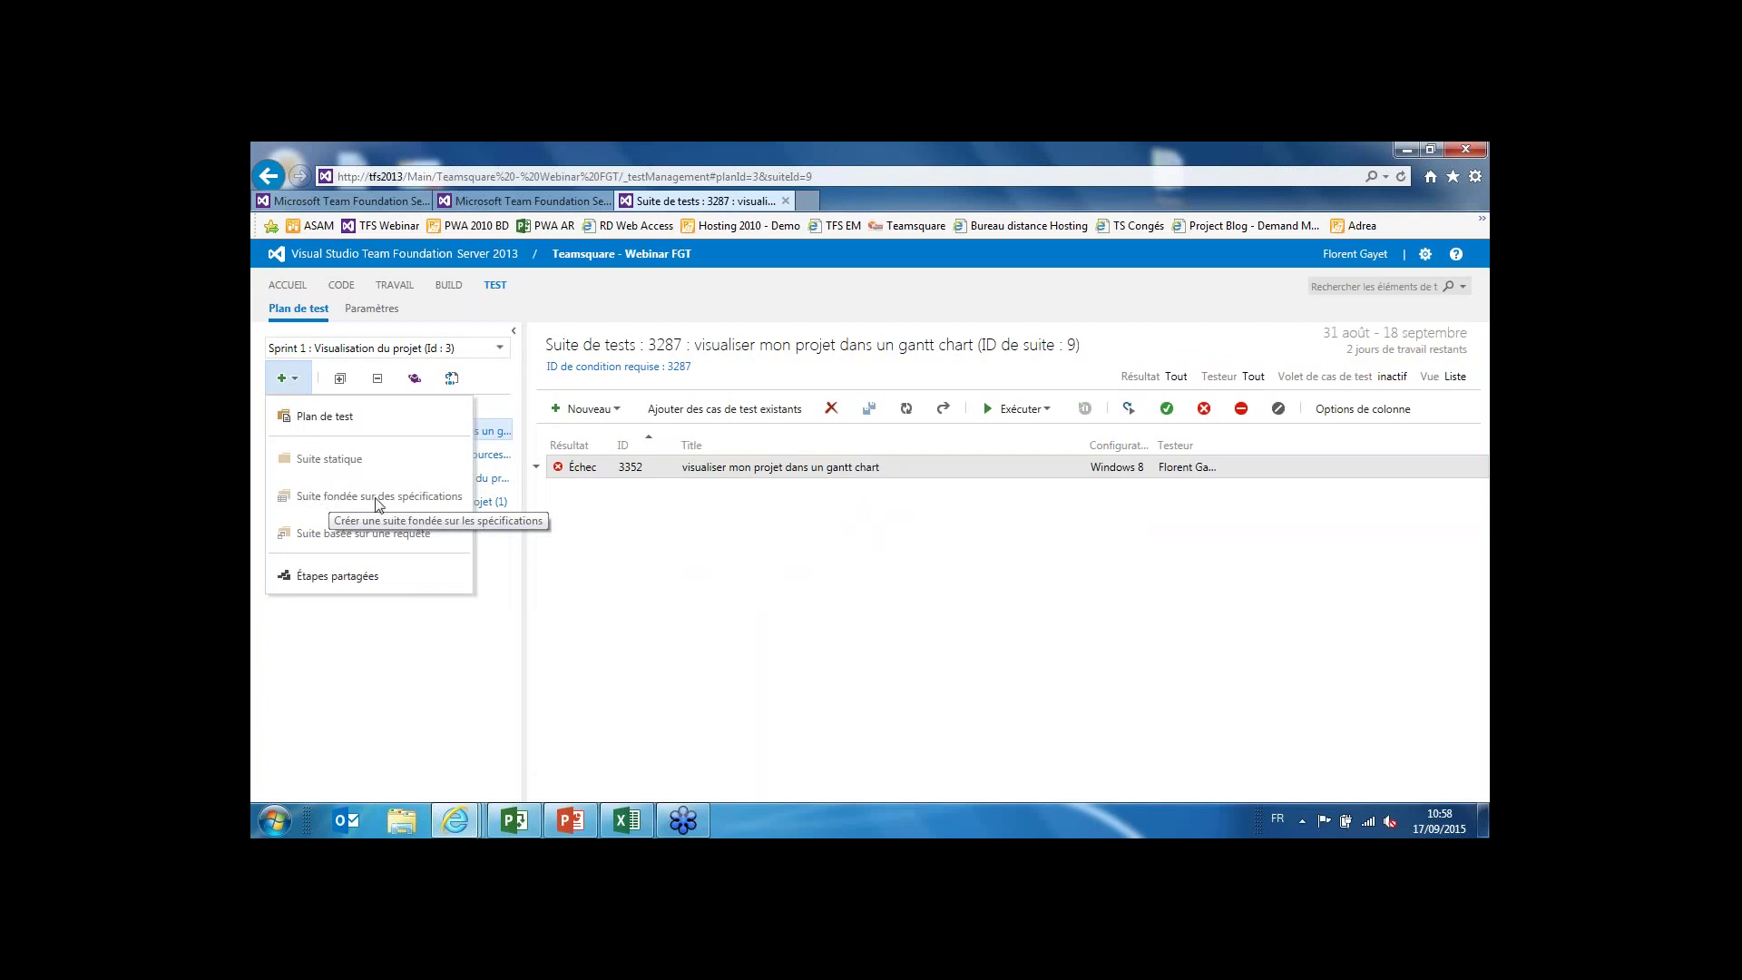
left_click(563, 518)
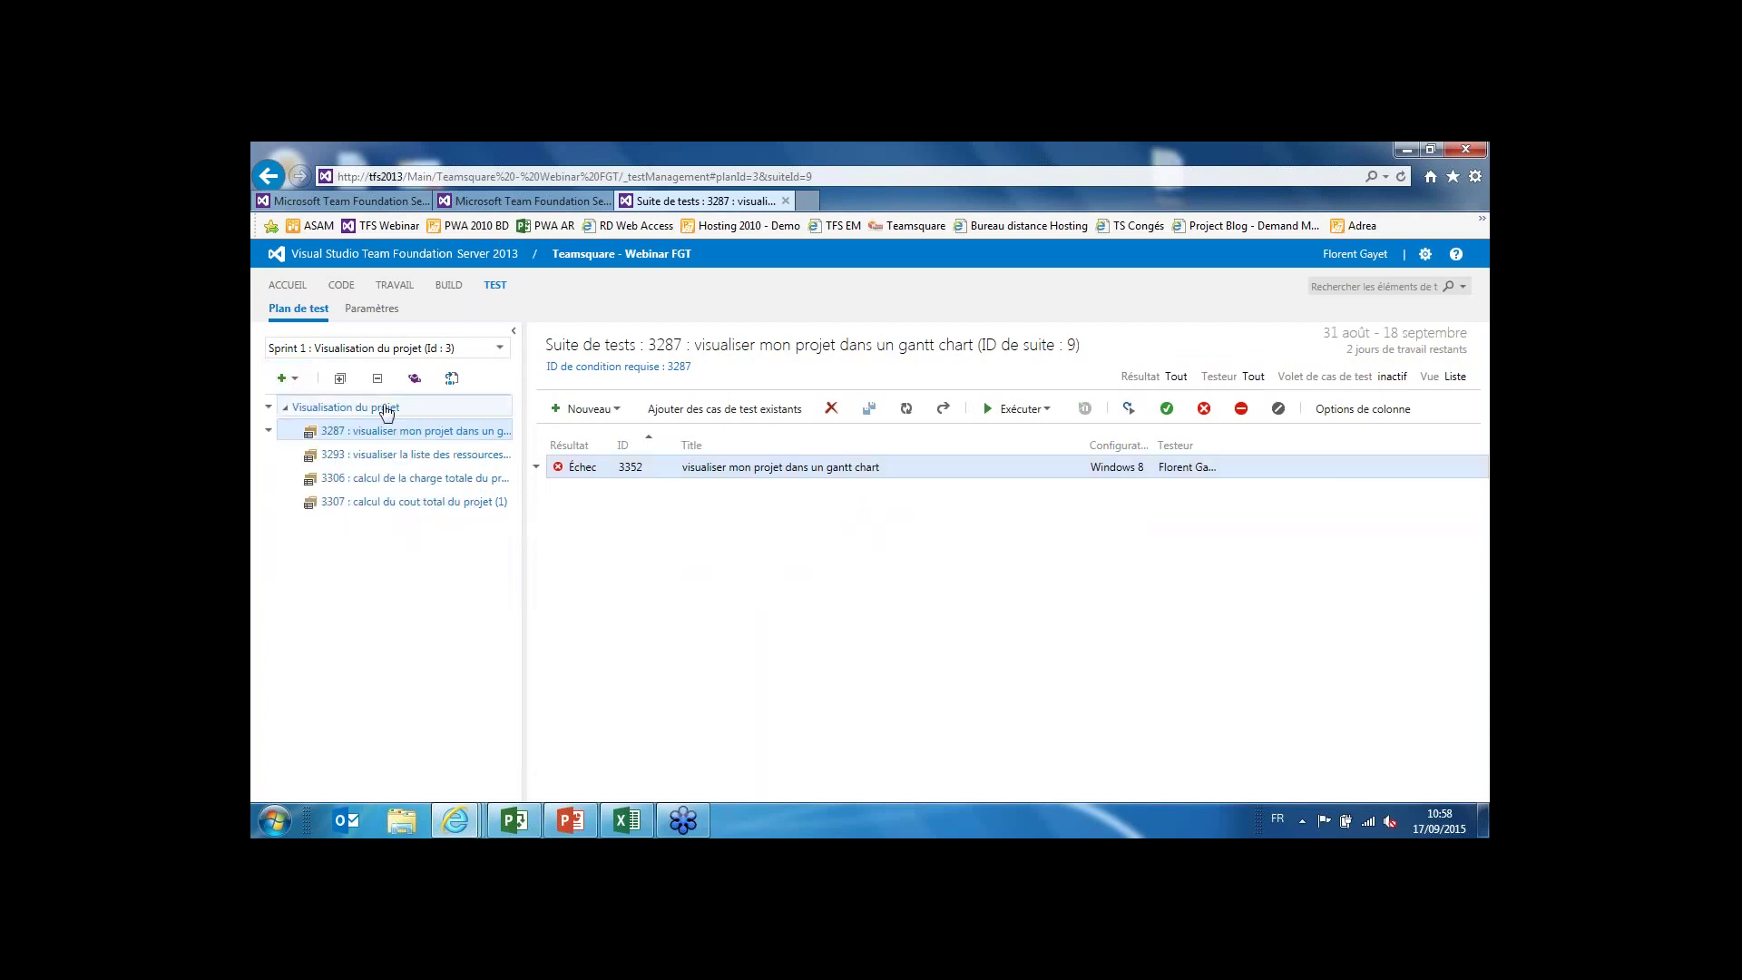
left_click(289, 377)
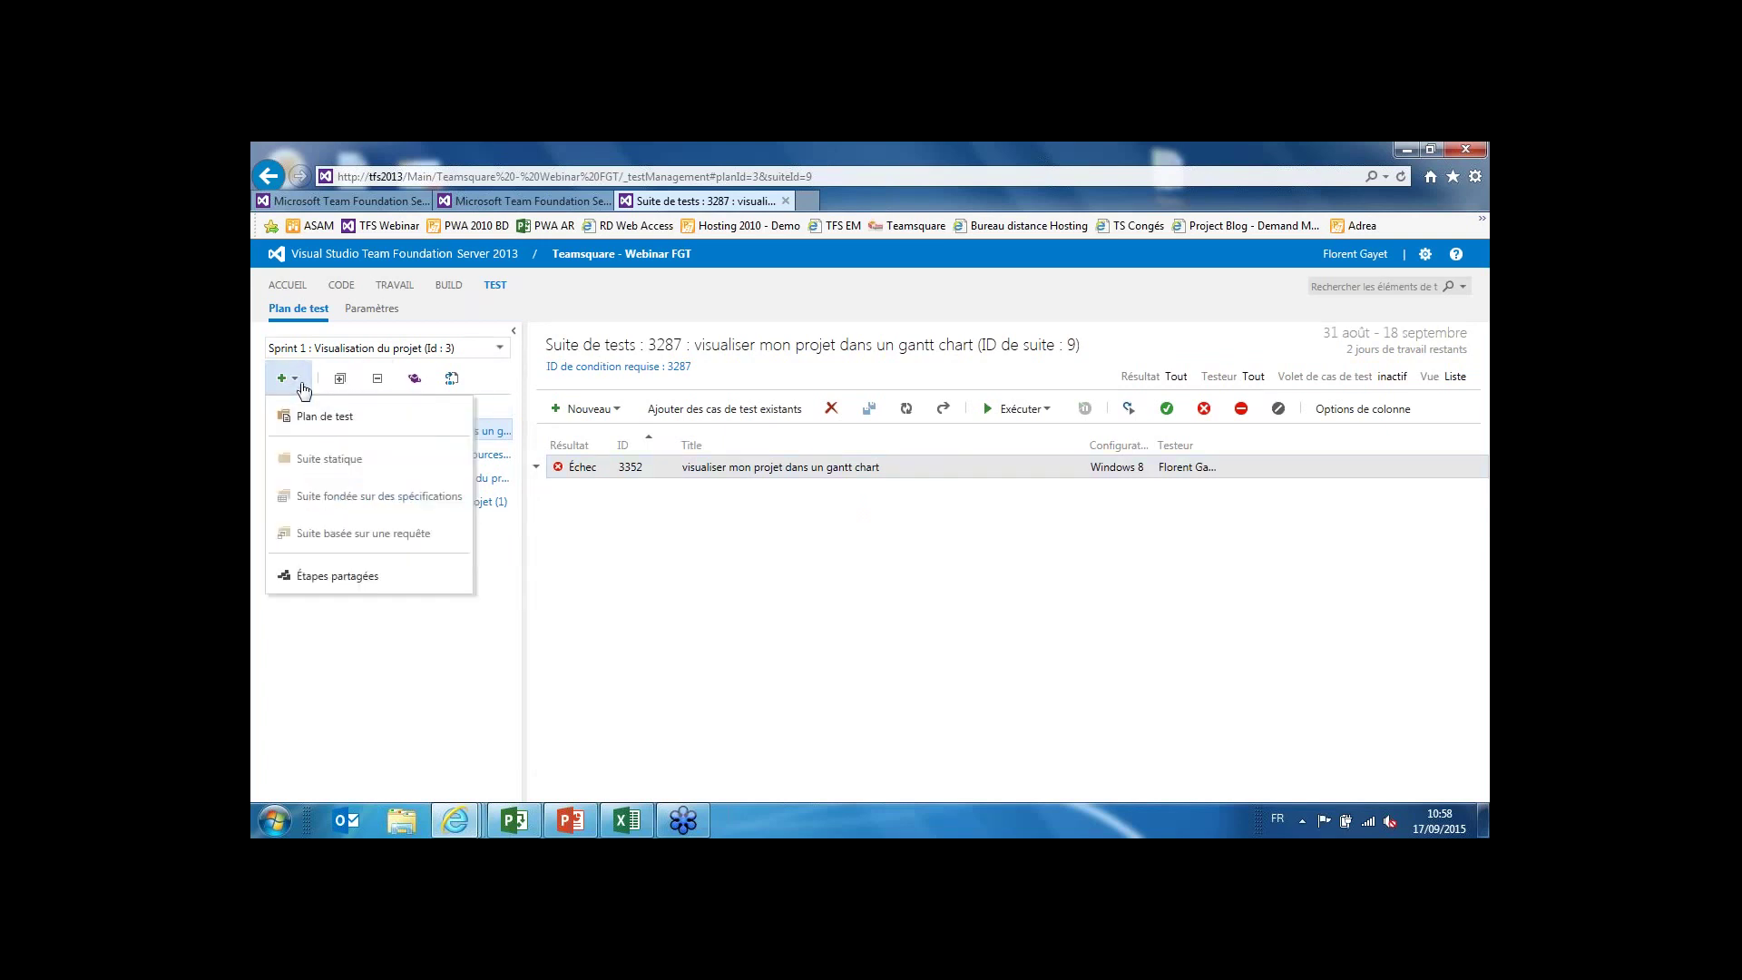
left_click(317, 415)
type("new")
key("Return")
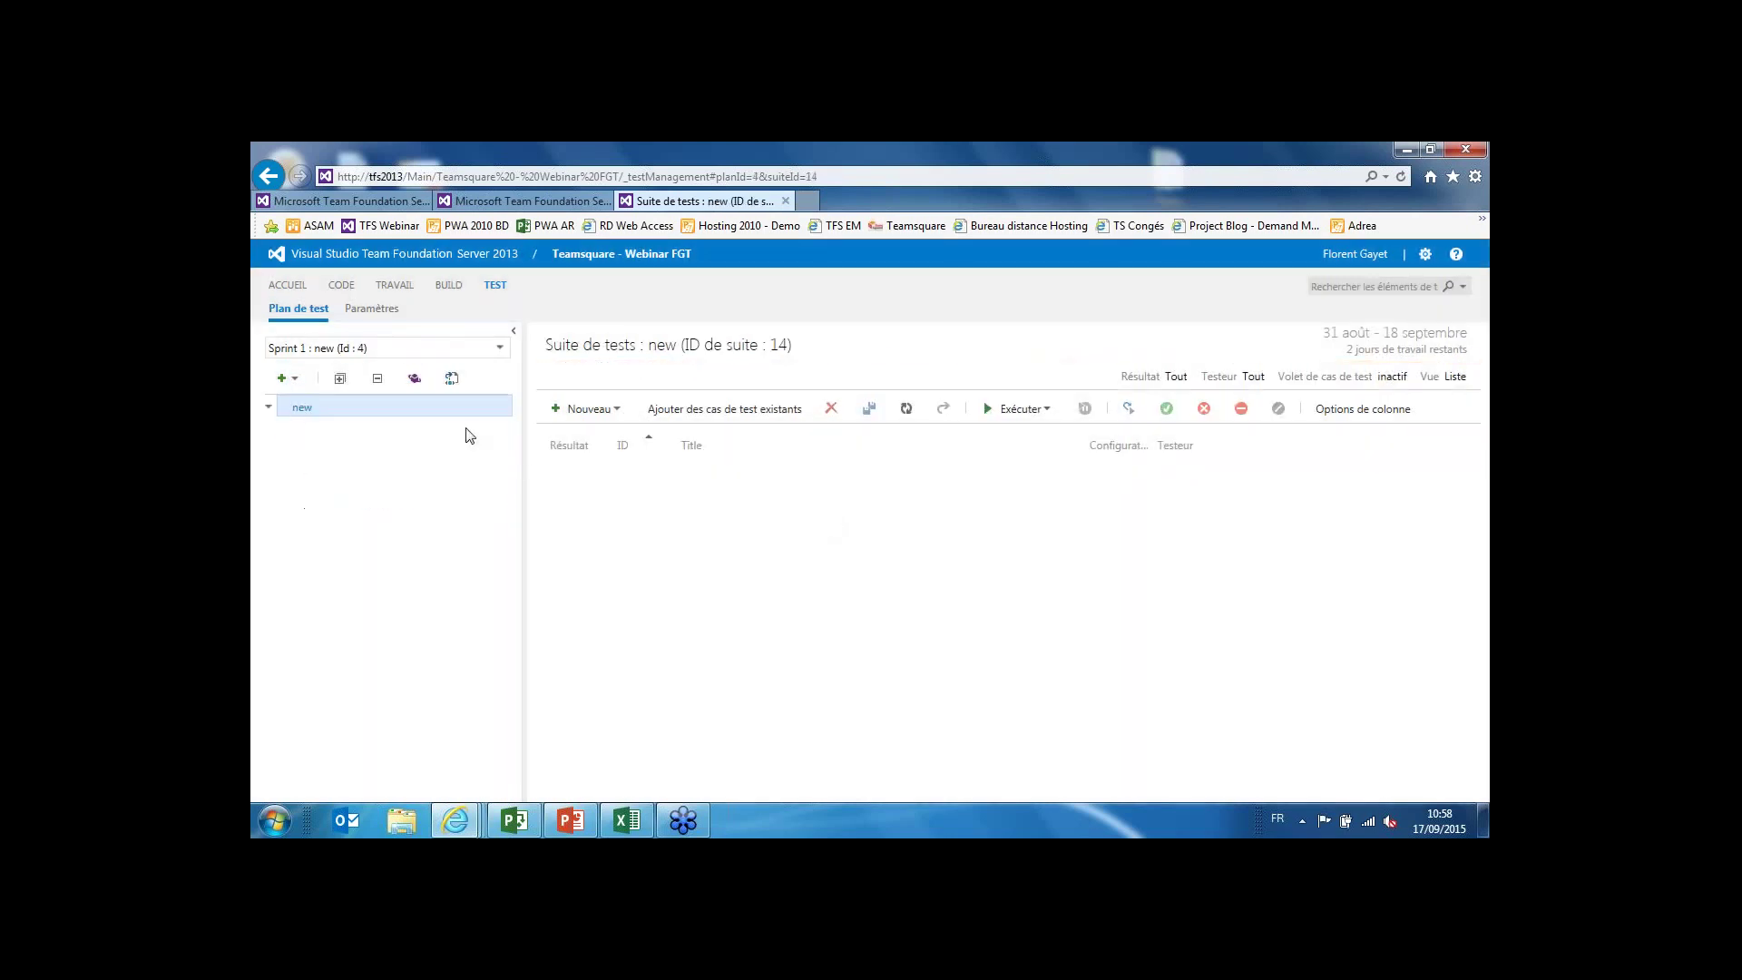
Create requirement-based suites in the "new" plan for backlog items 3287, 3288 and 3289.
left_click(269, 408)
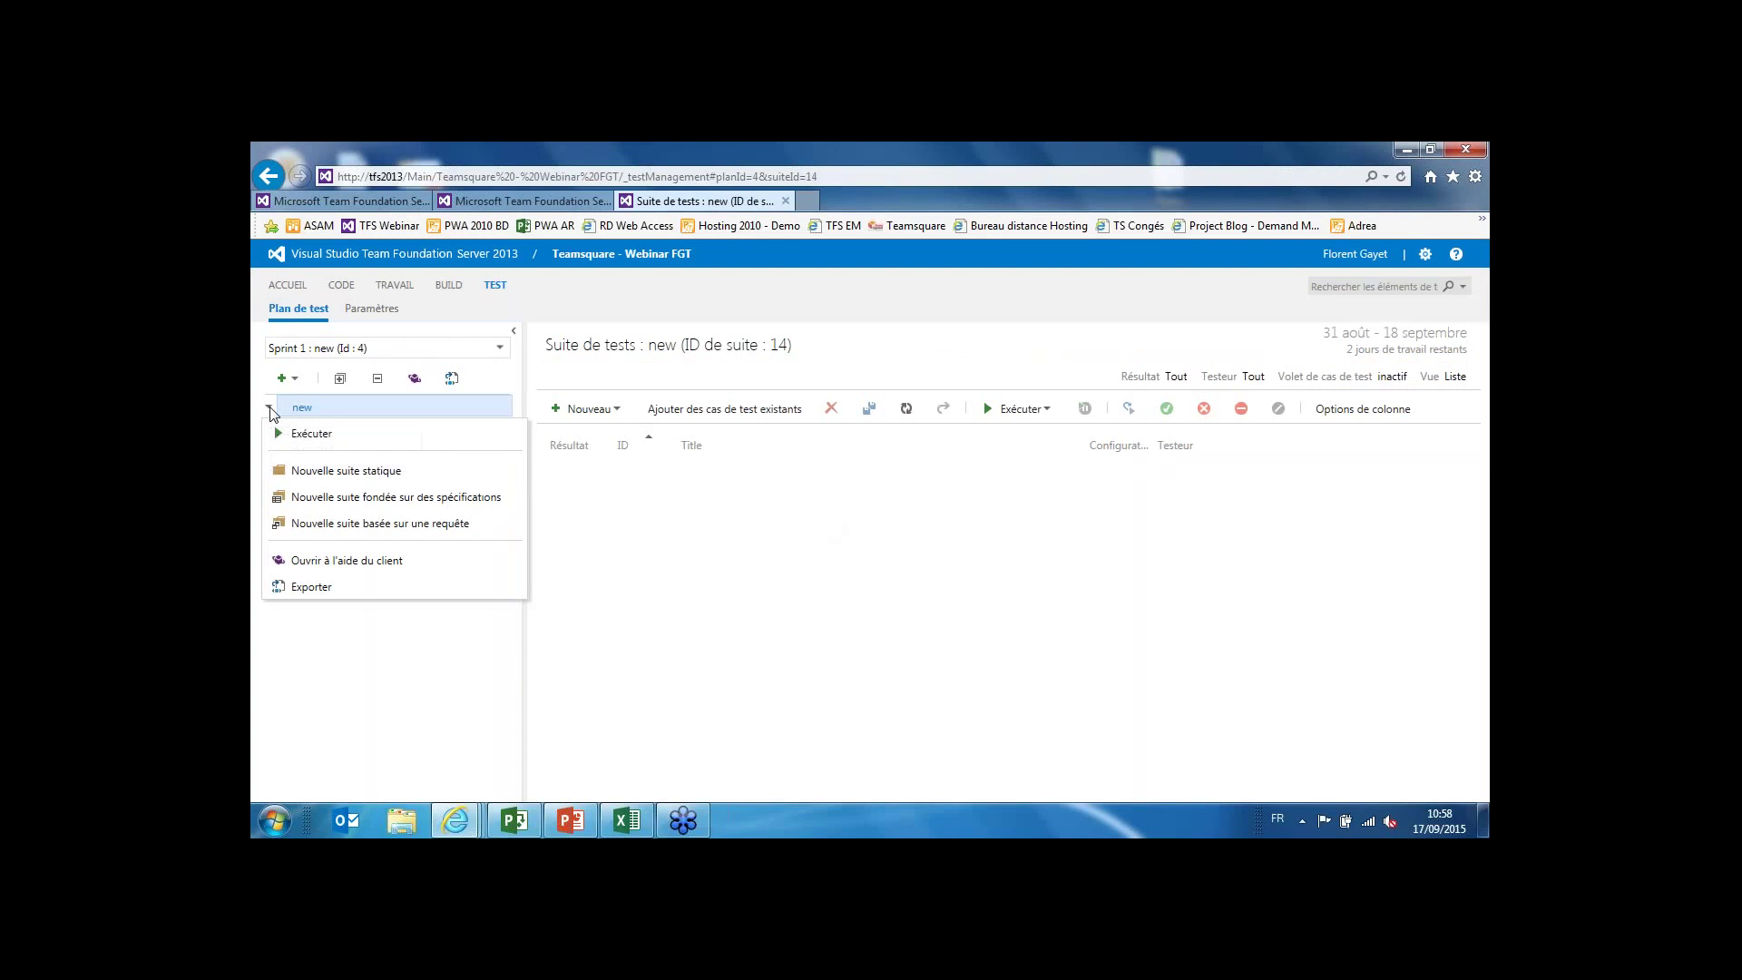
left_click(327, 499)
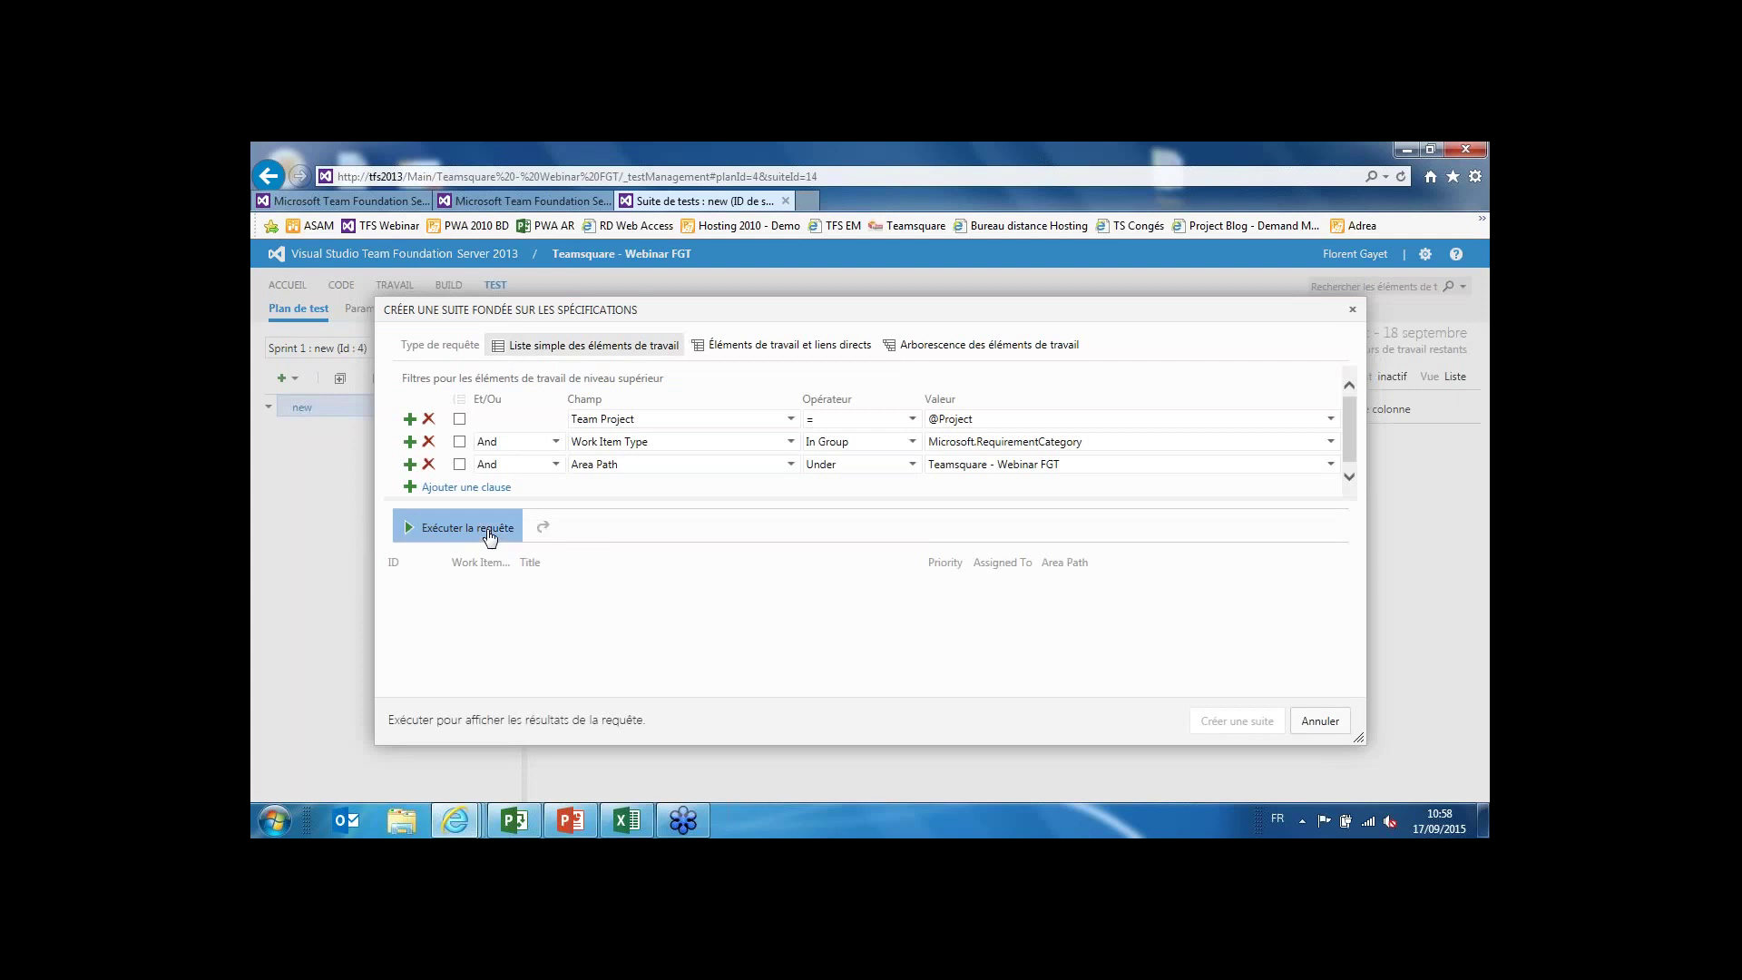
left_click(458, 528)
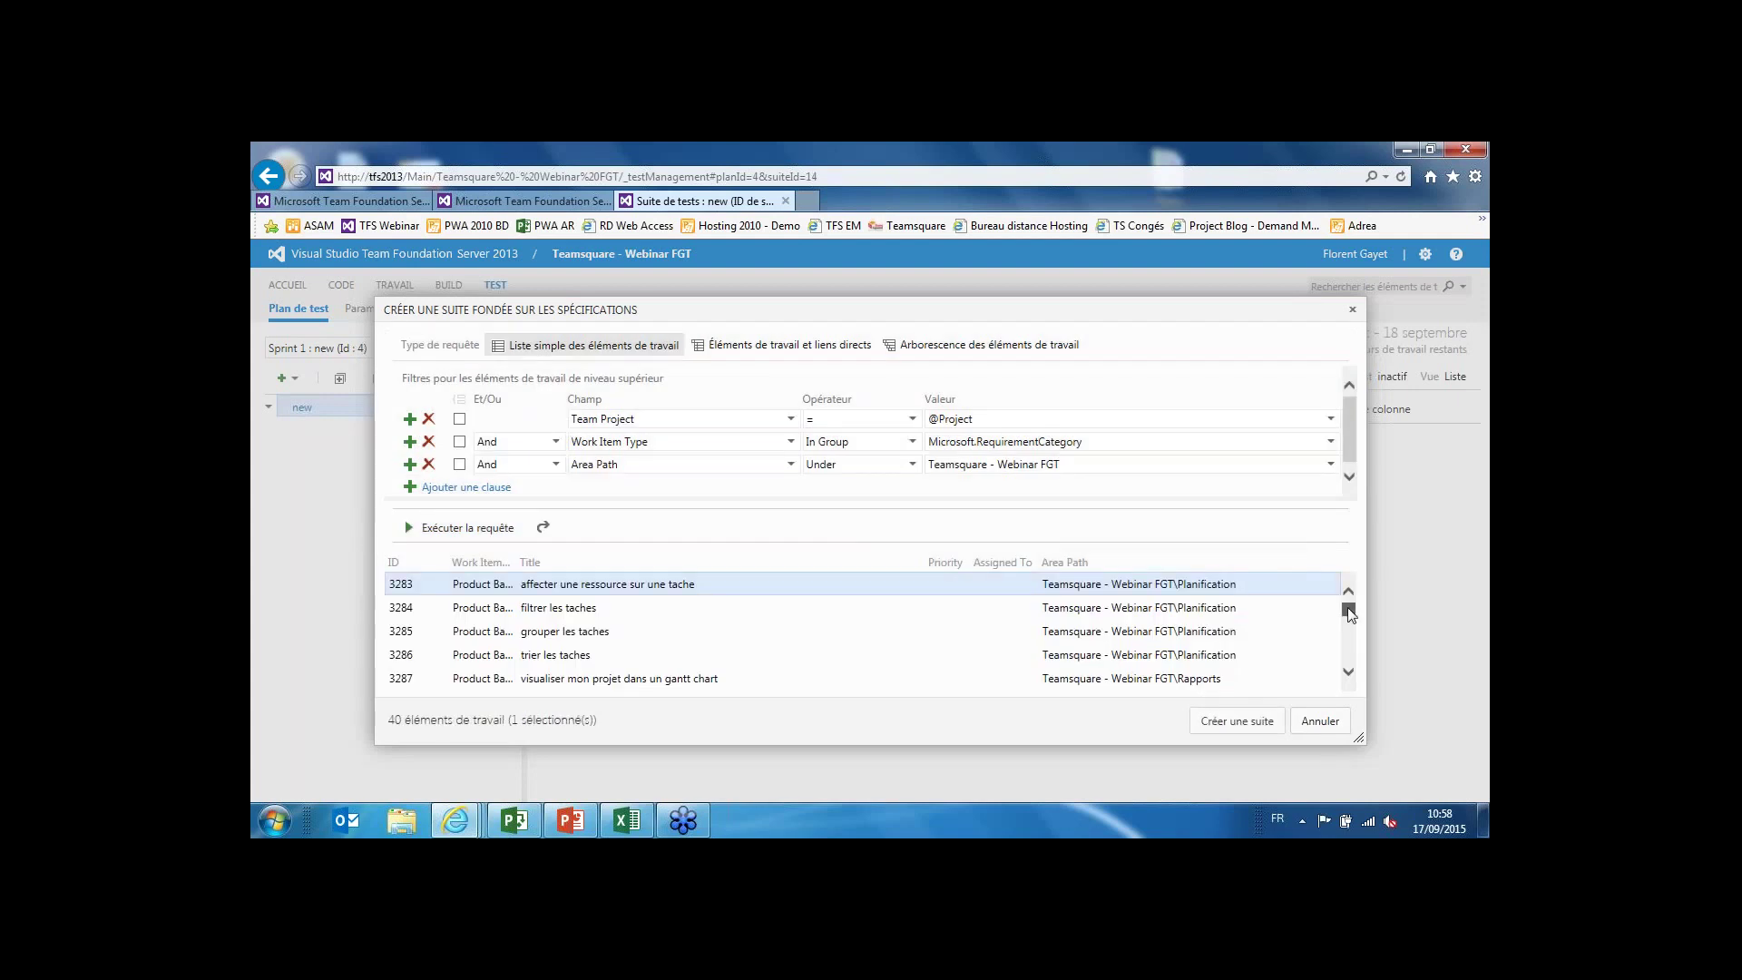
scroll(1346, 612, "down", 3)
left_click(615, 606)
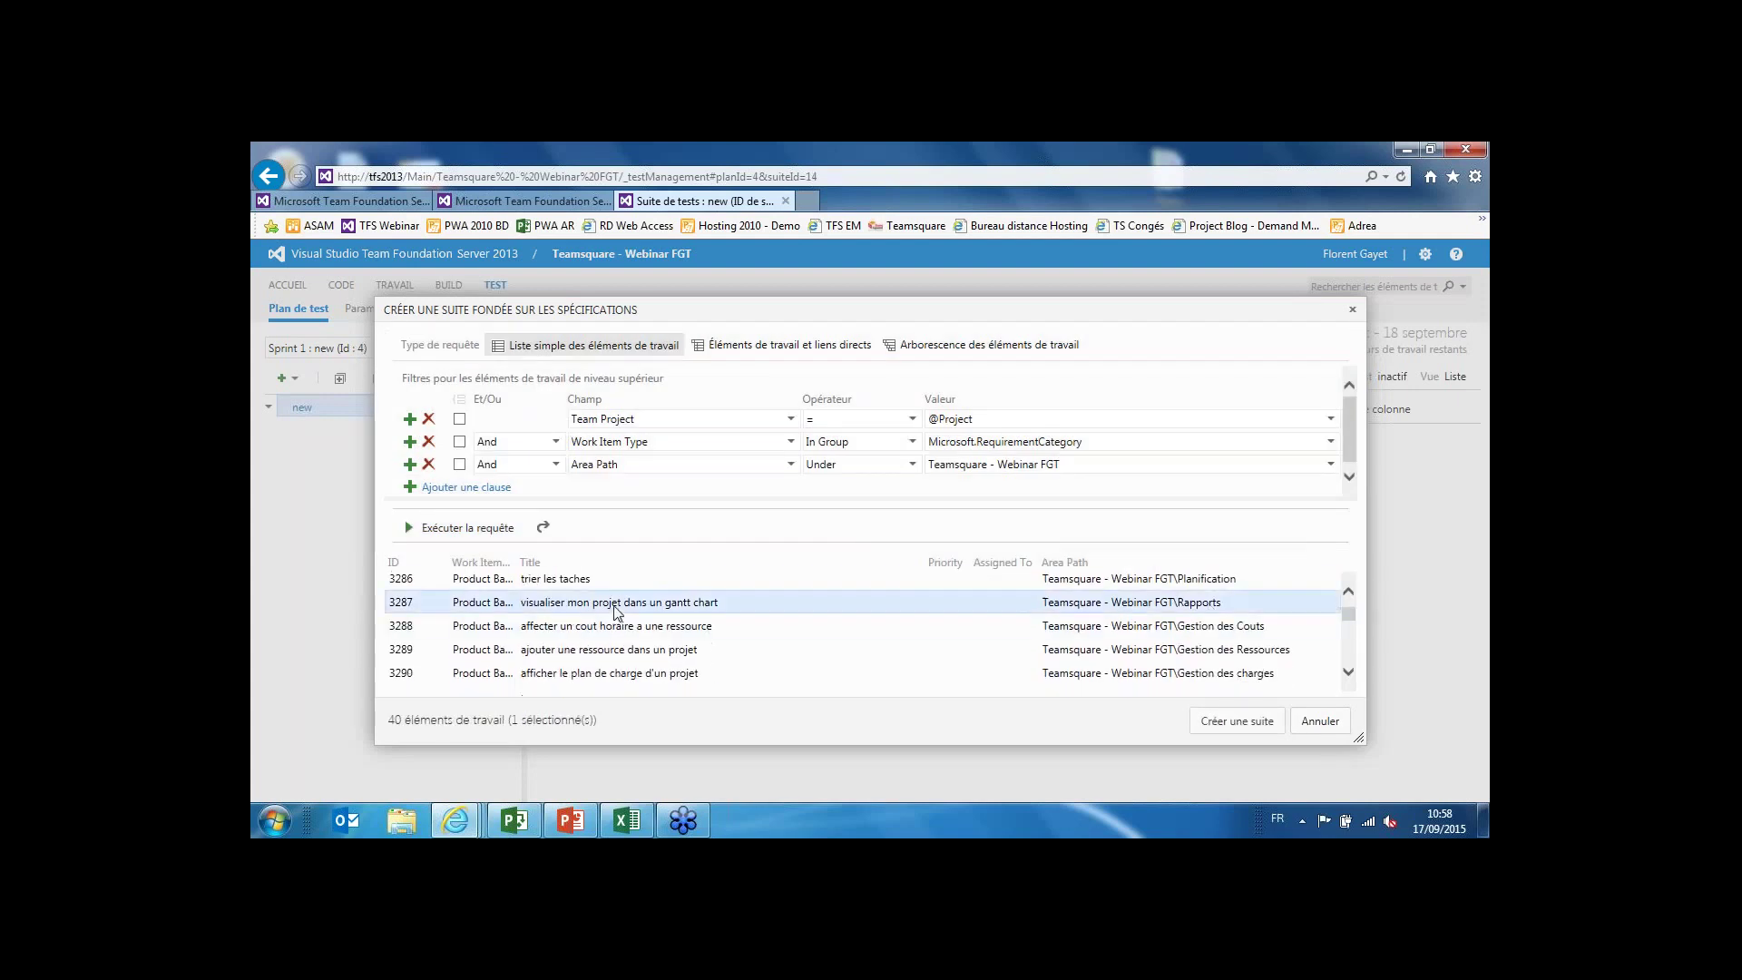
left_click(621, 626, "ctrl")
left_click(606, 648, "ctrl")
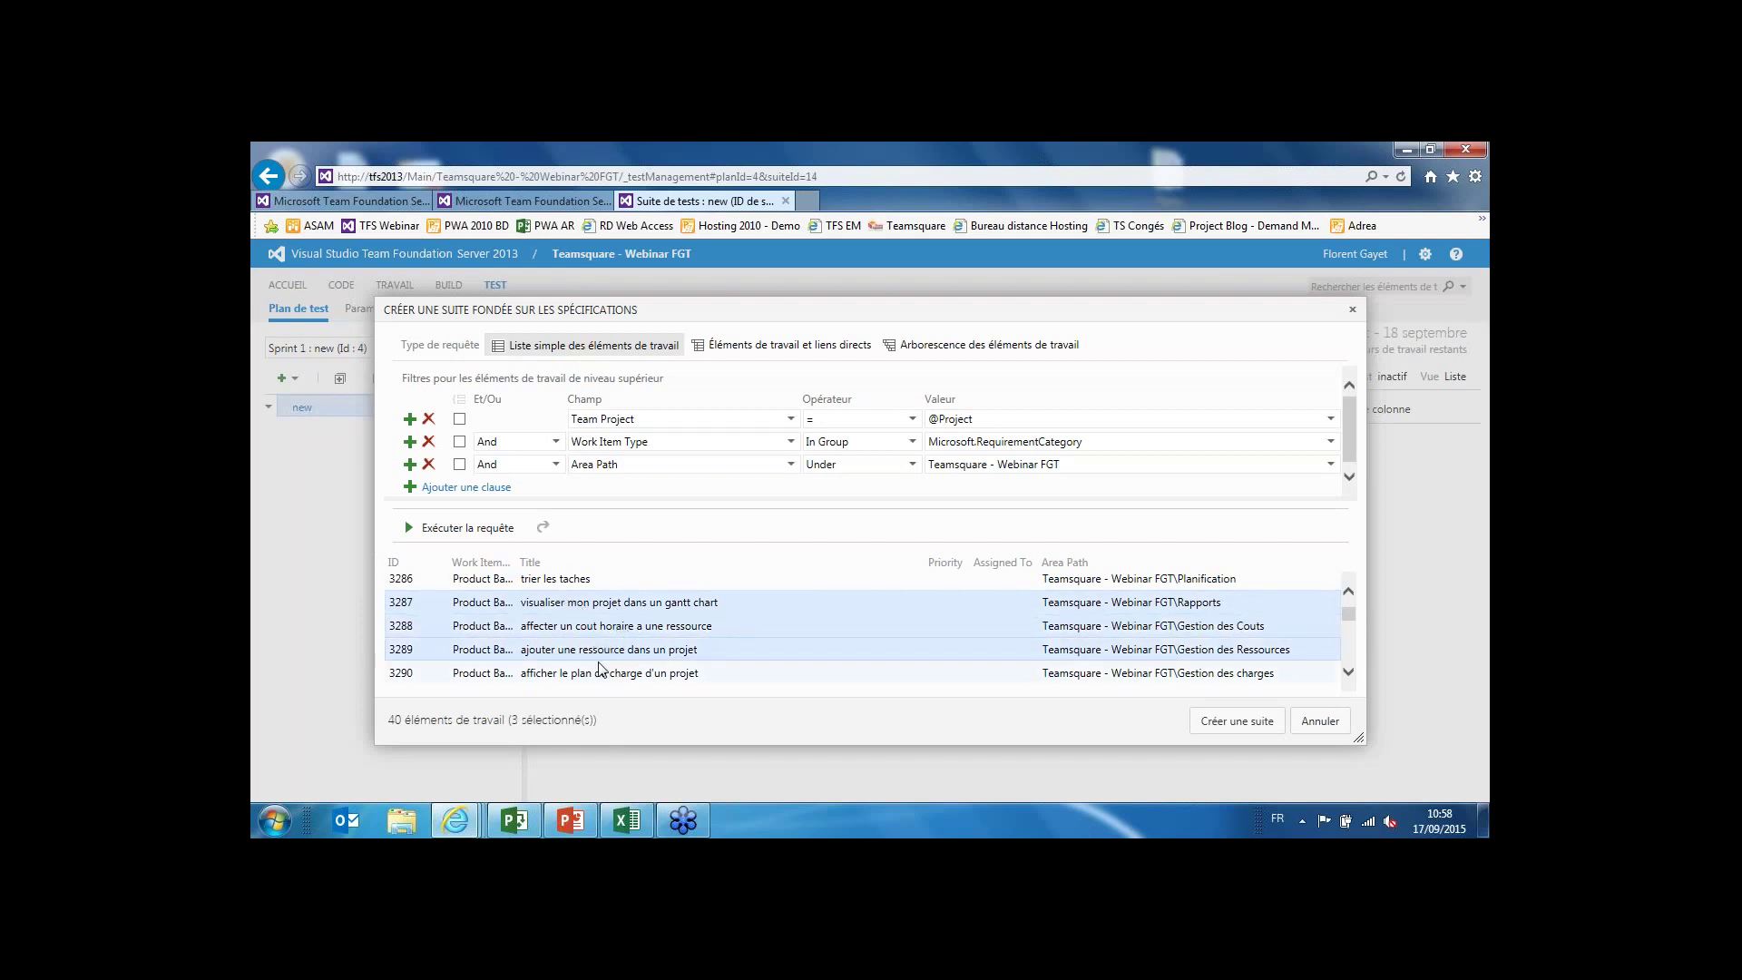
left_click(1230, 722)
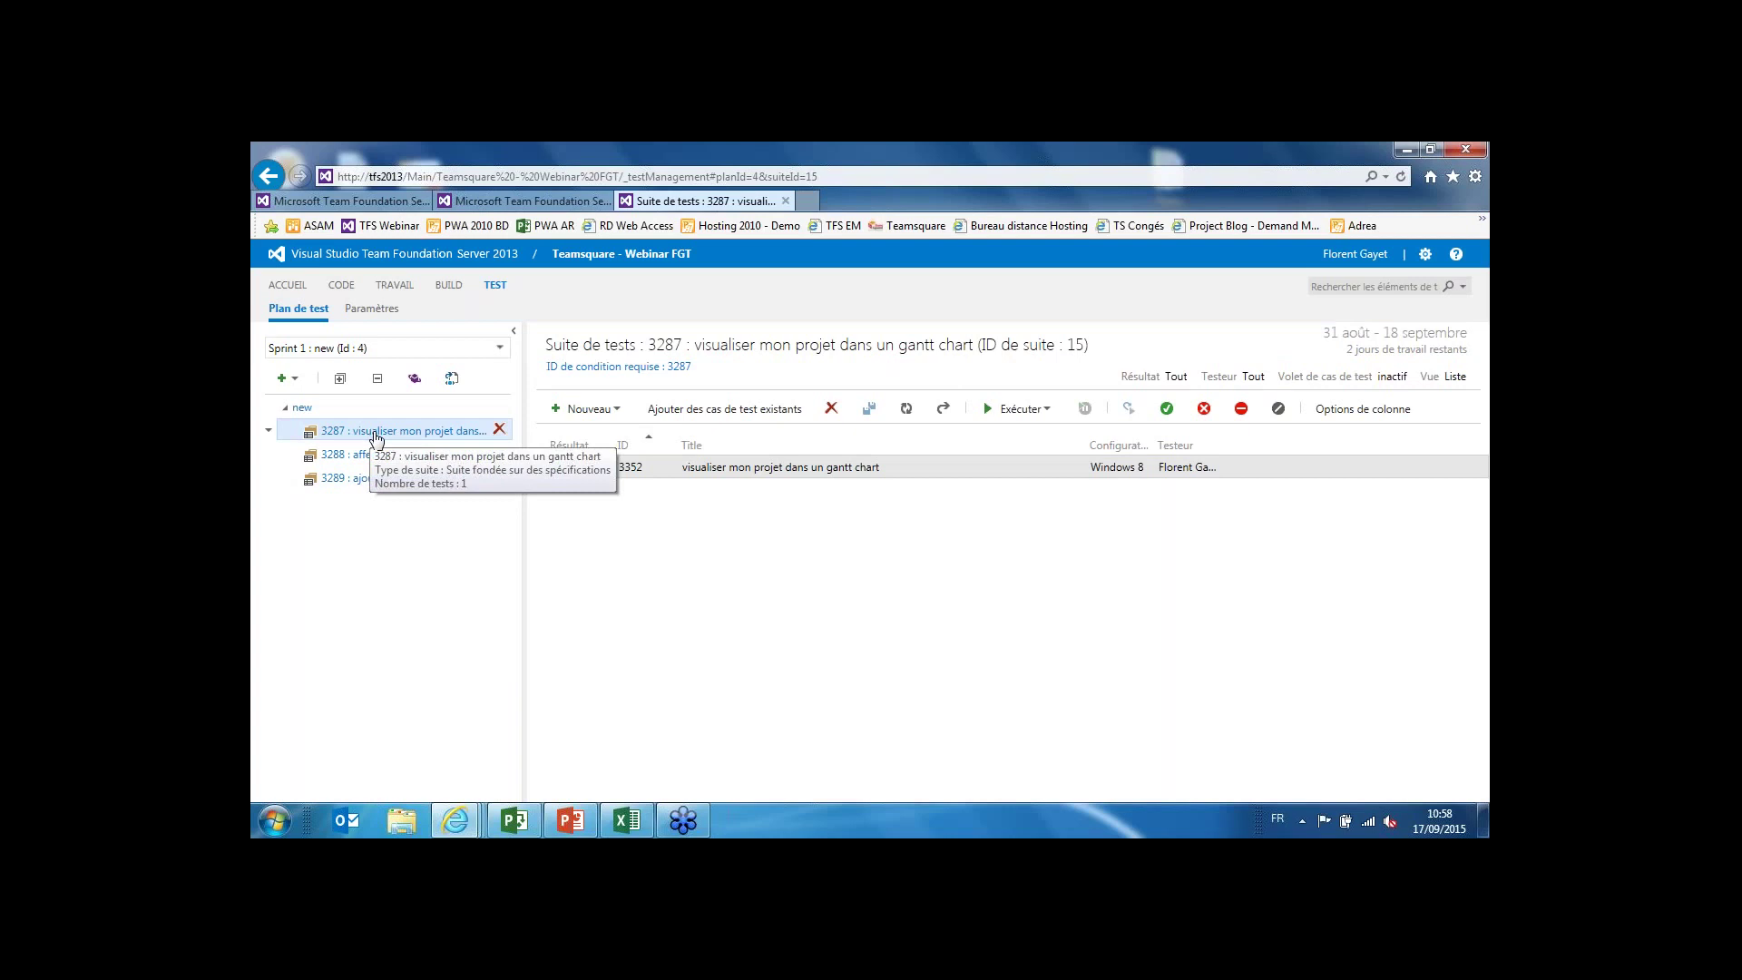
View the contents of suites 3288 and 3289 in the "new" plan, and return to suite 3287.
left_click(374, 455)
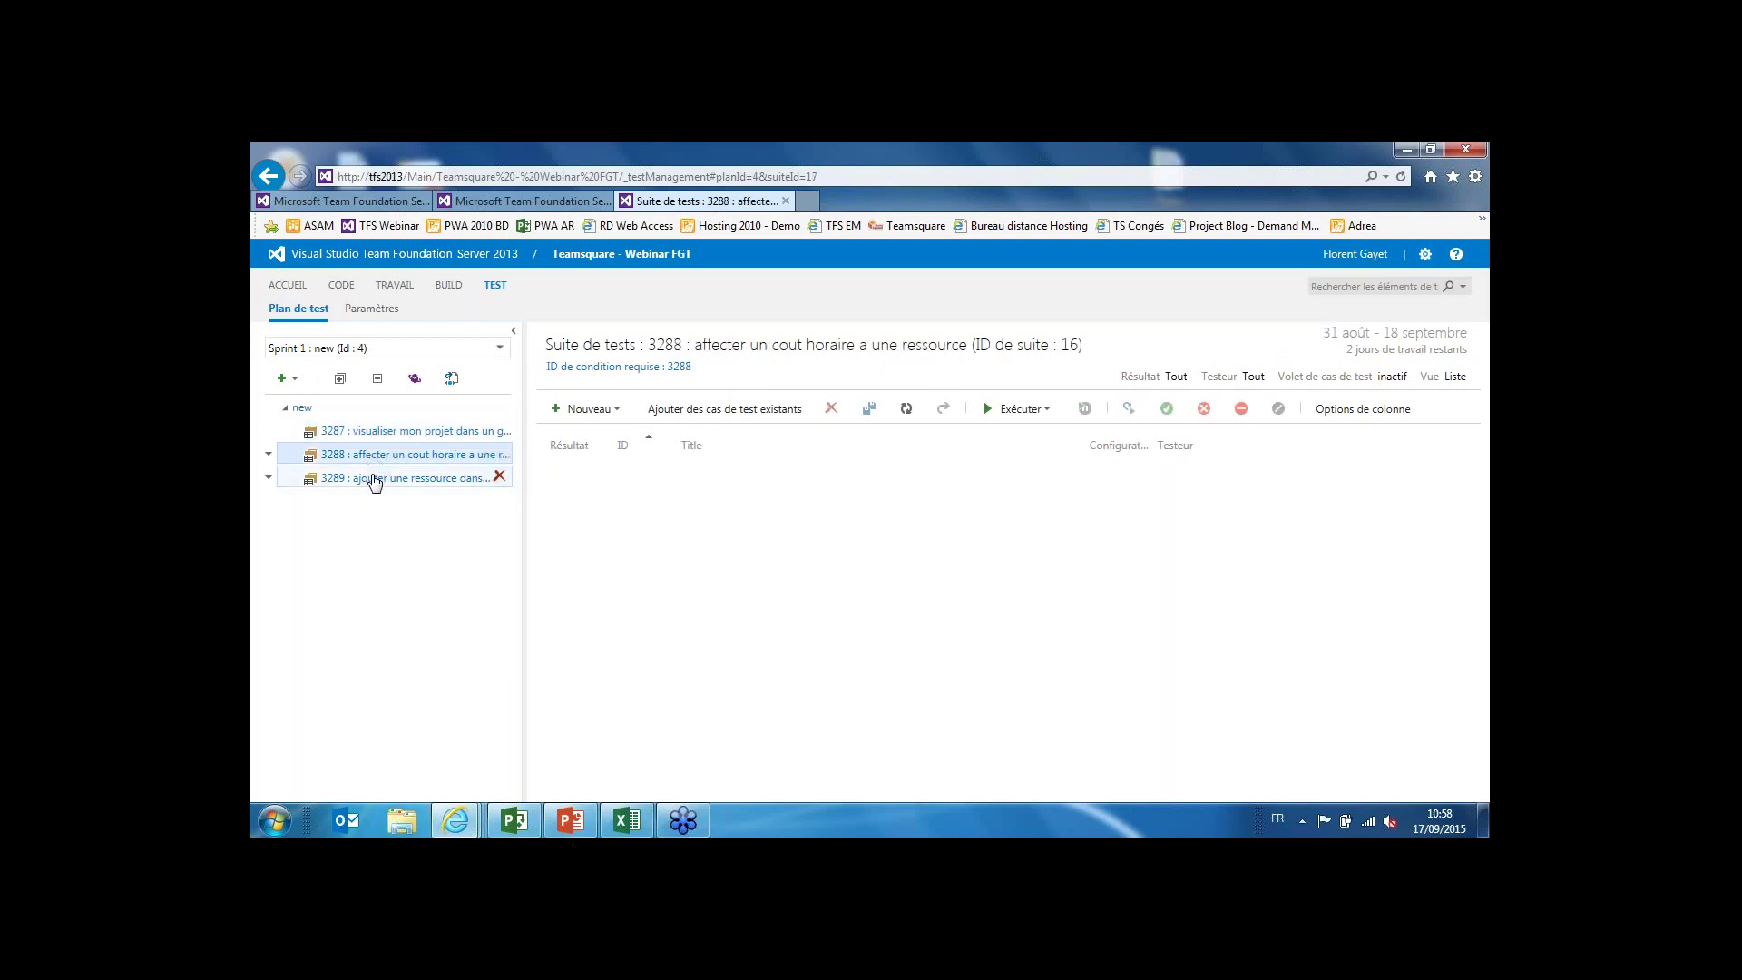
left_click(375, 480)
left_click(372, 433)
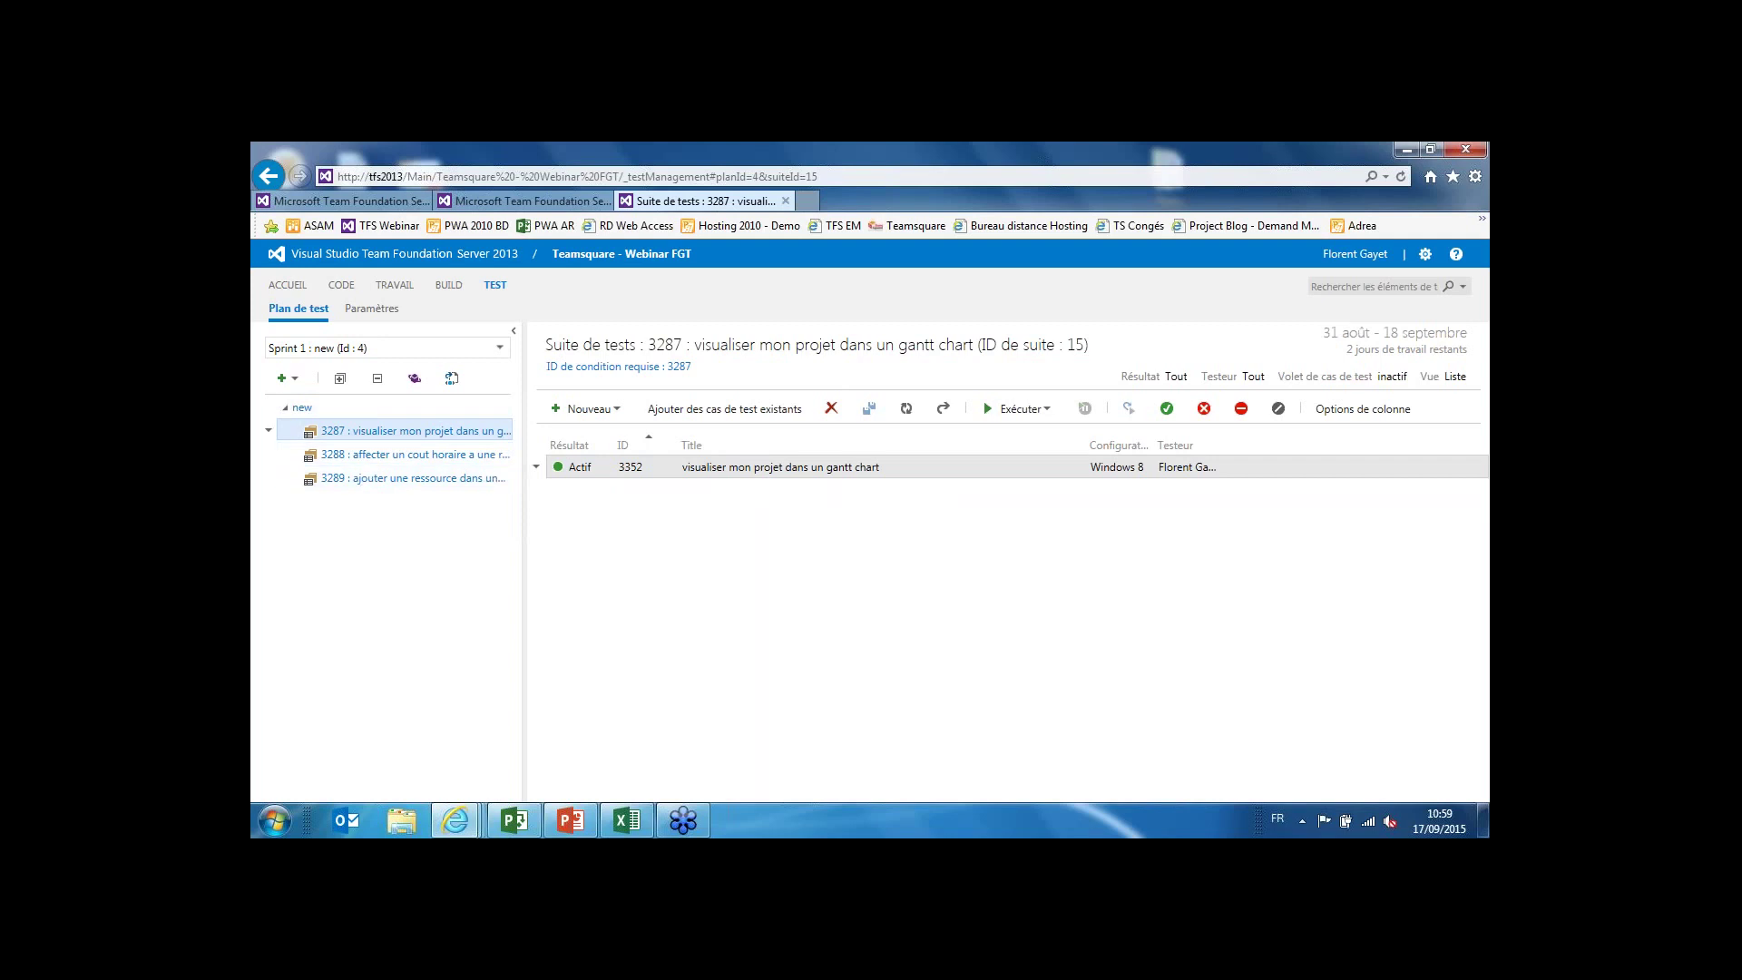
View the test plan "Sprint 1 : Creation de projet" and switch to "Sprint 1 : Mis à jour du projet".
left_click(500, 351)
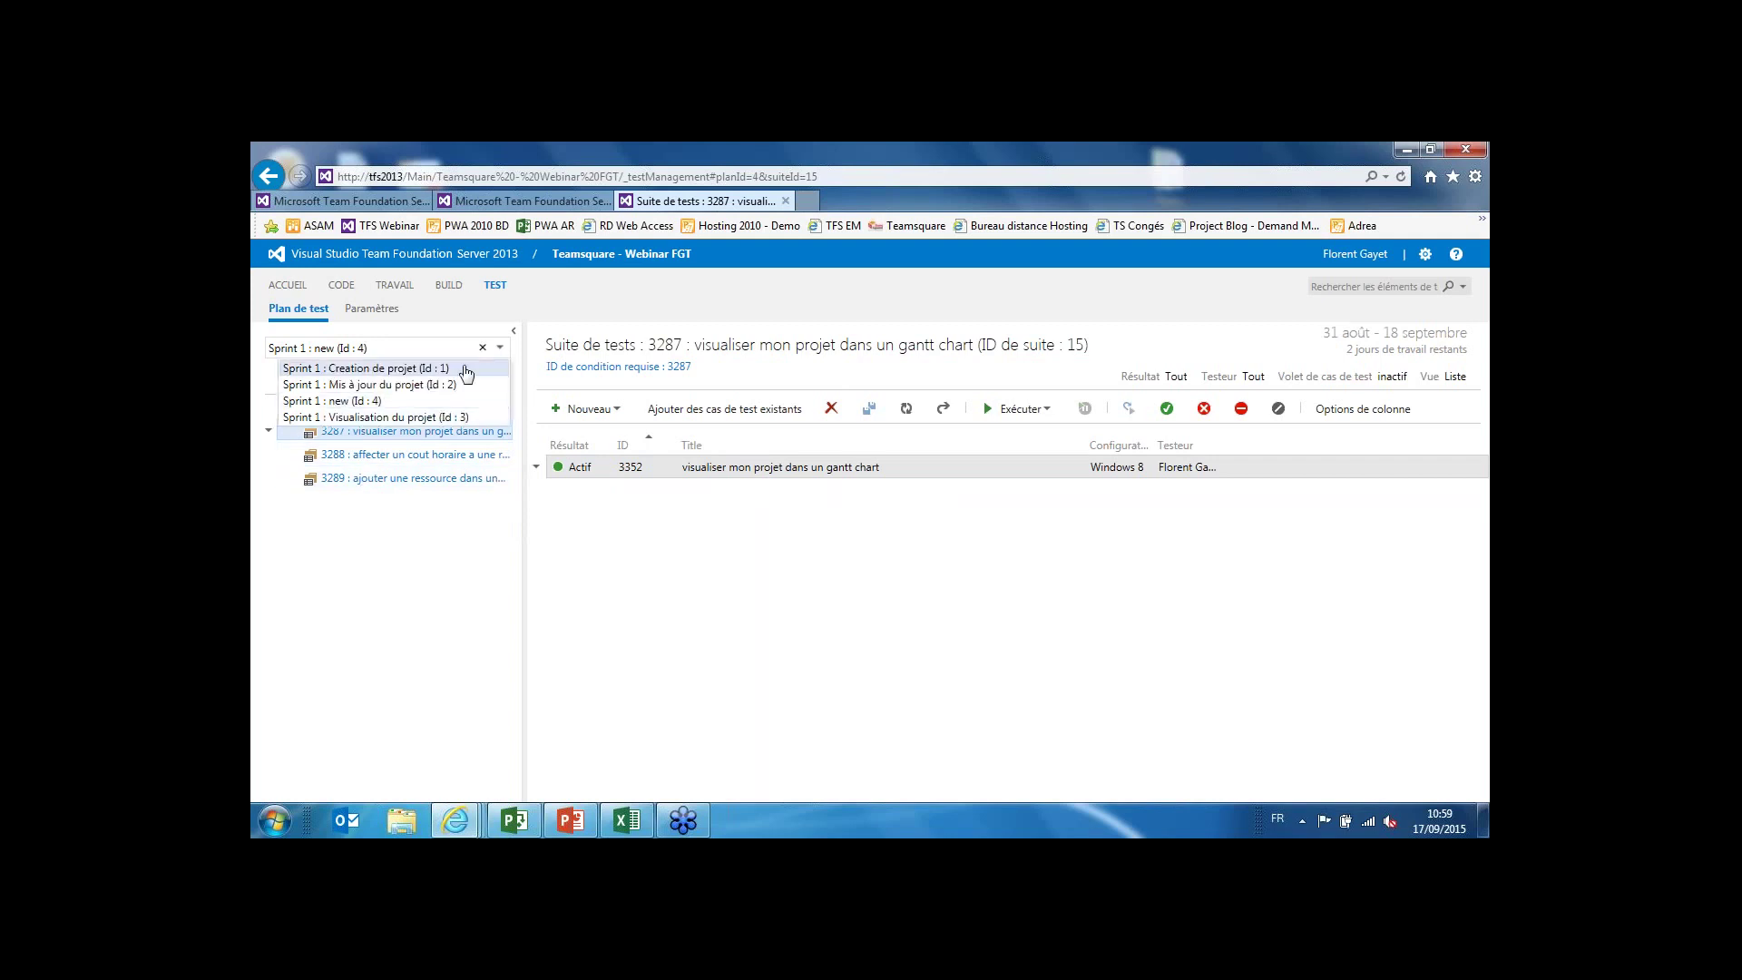
left_click(365, 369)
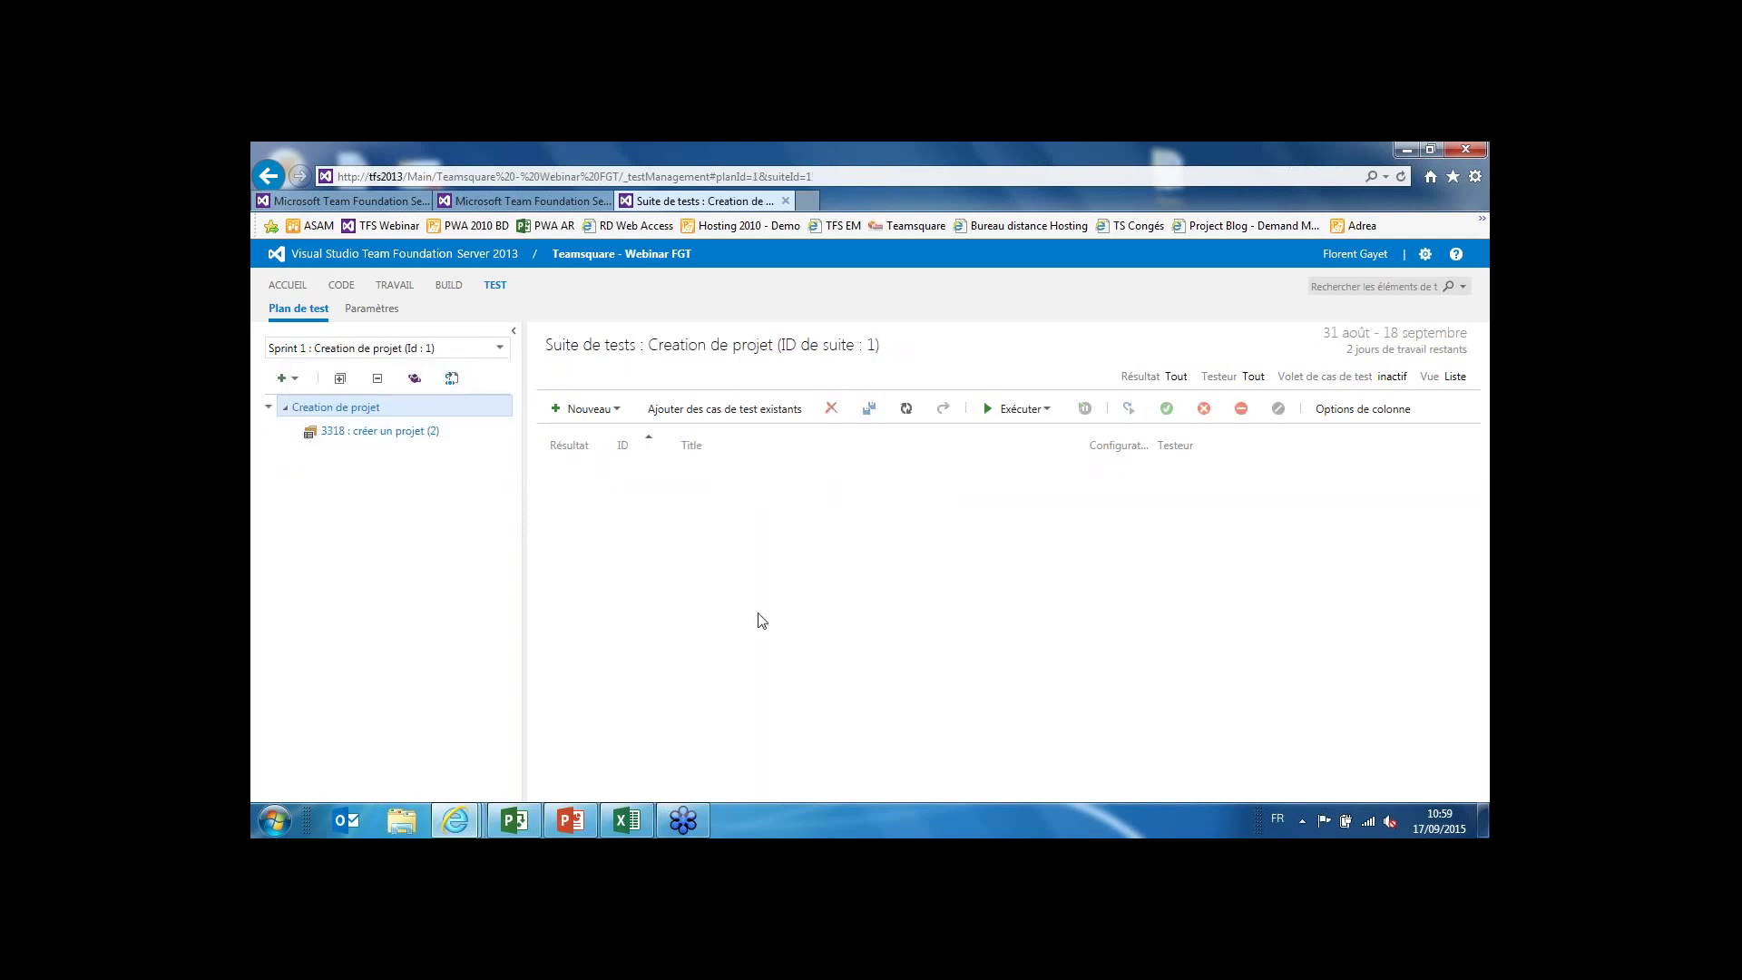
left_click(499, 348)
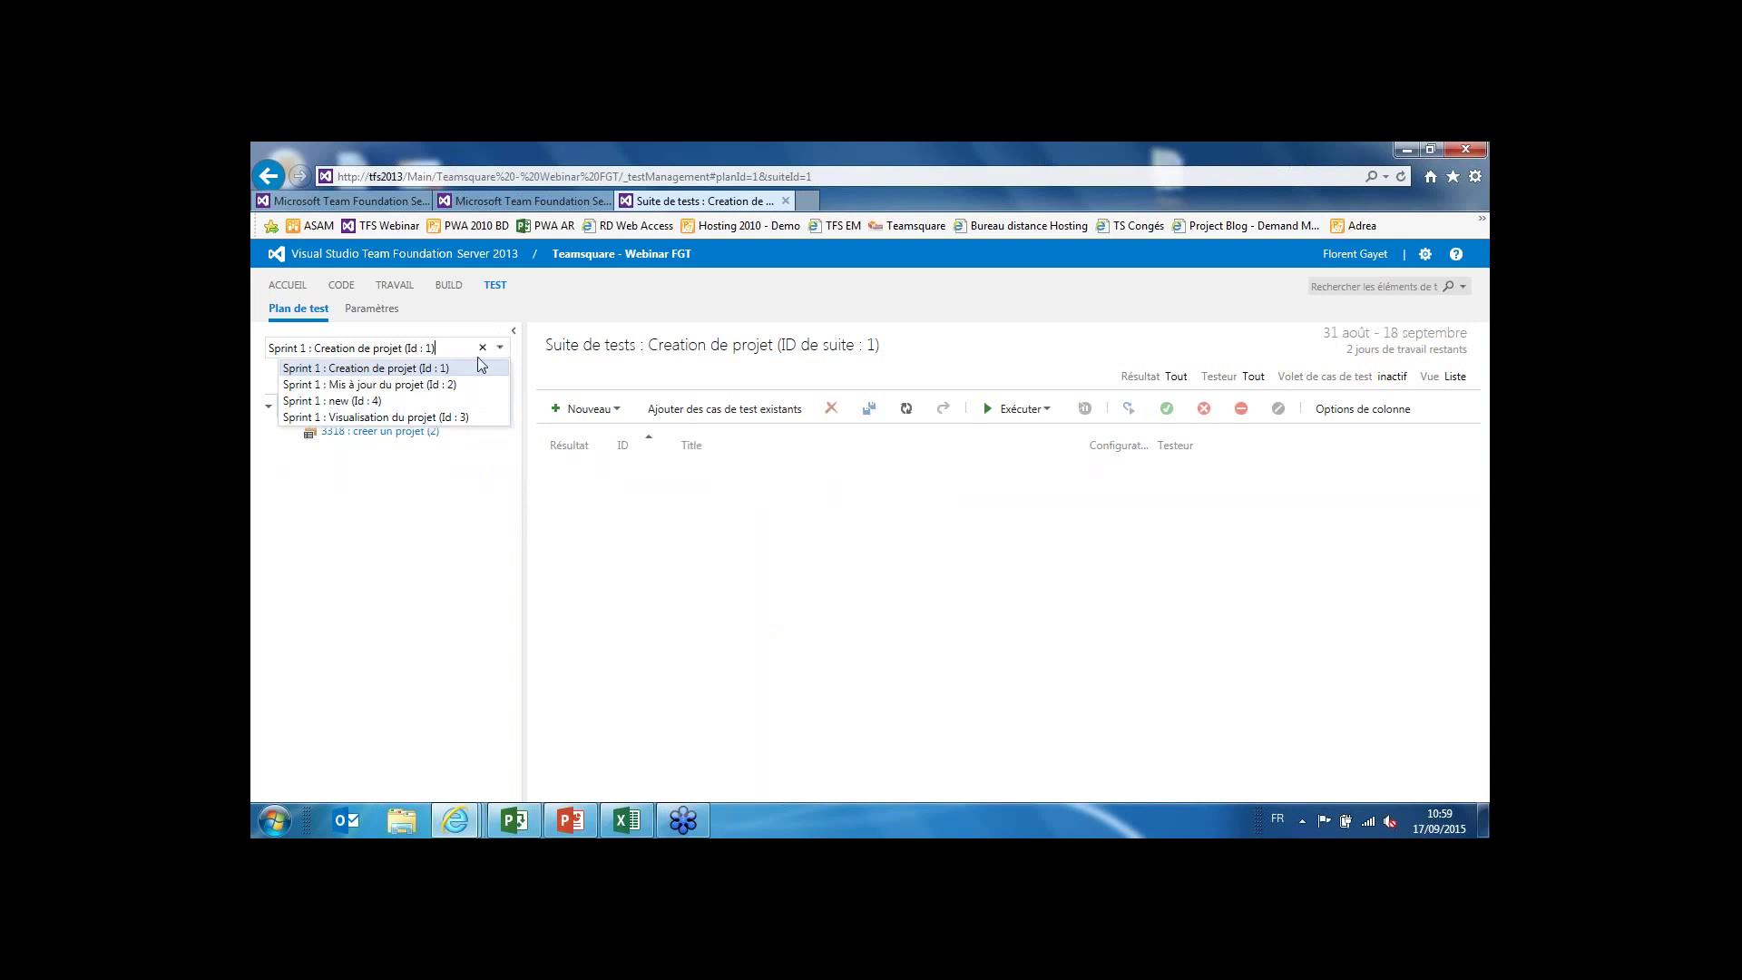
left_click(412, 384)
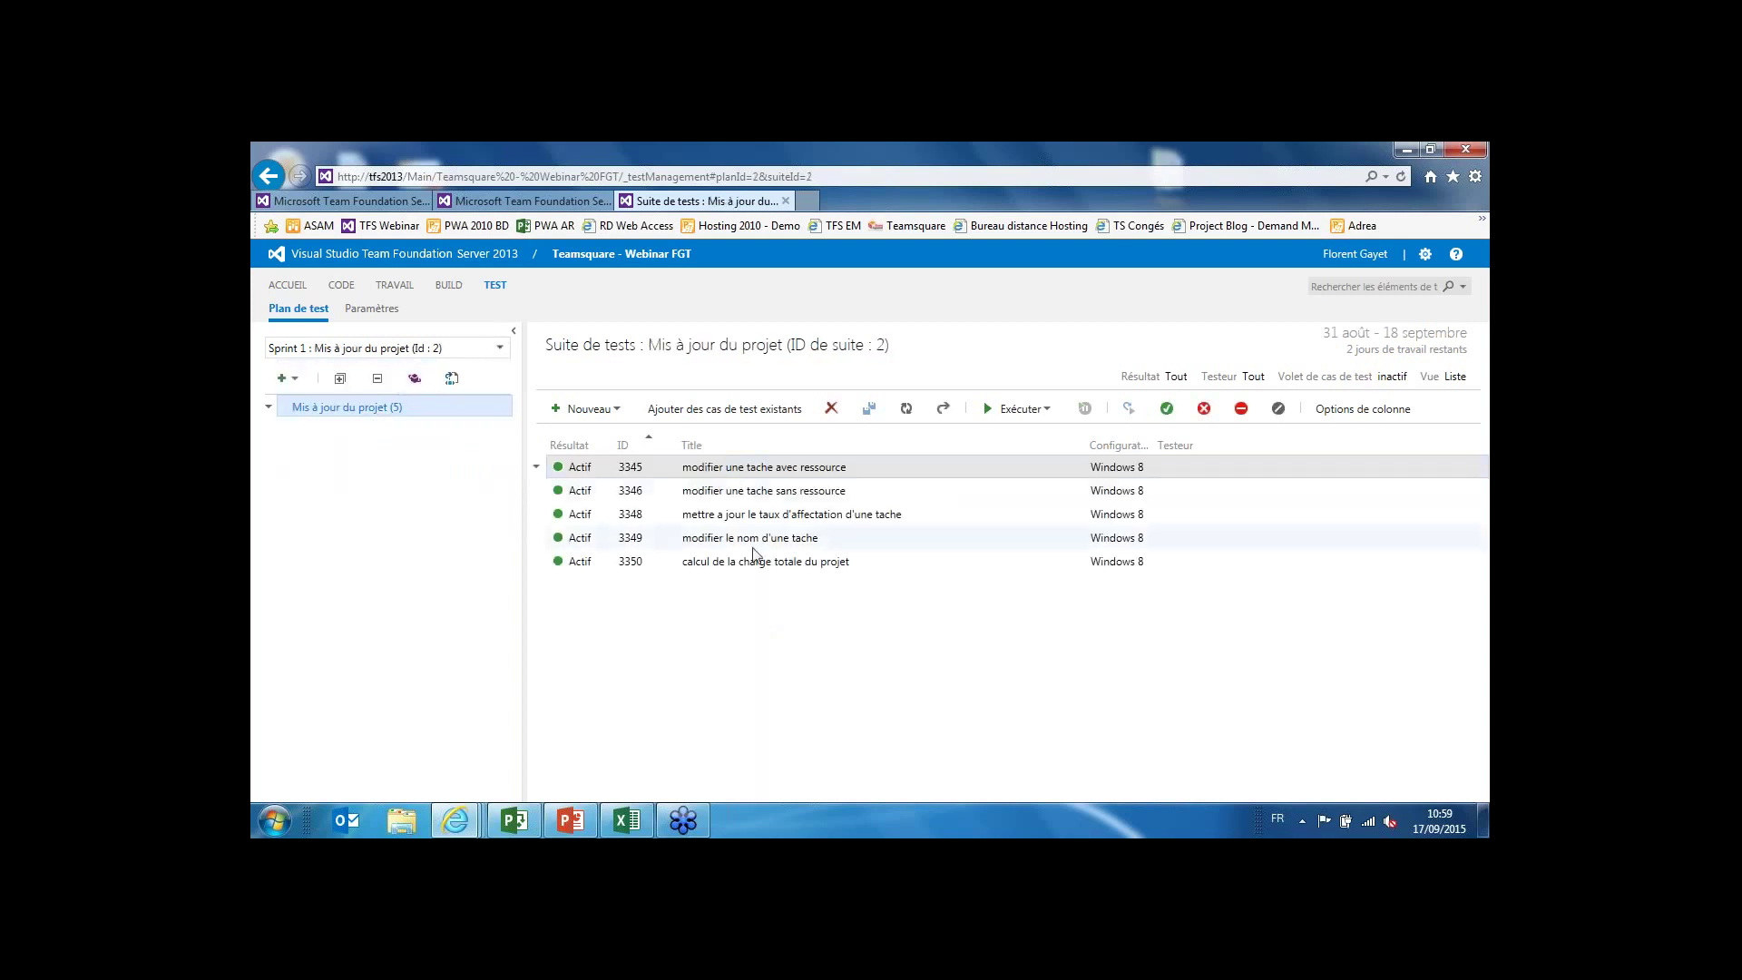
Examine the test steps and expected results of the "Mis à jour du projet" suite as a grid, and restore the list view.
left_click(1458, 377)
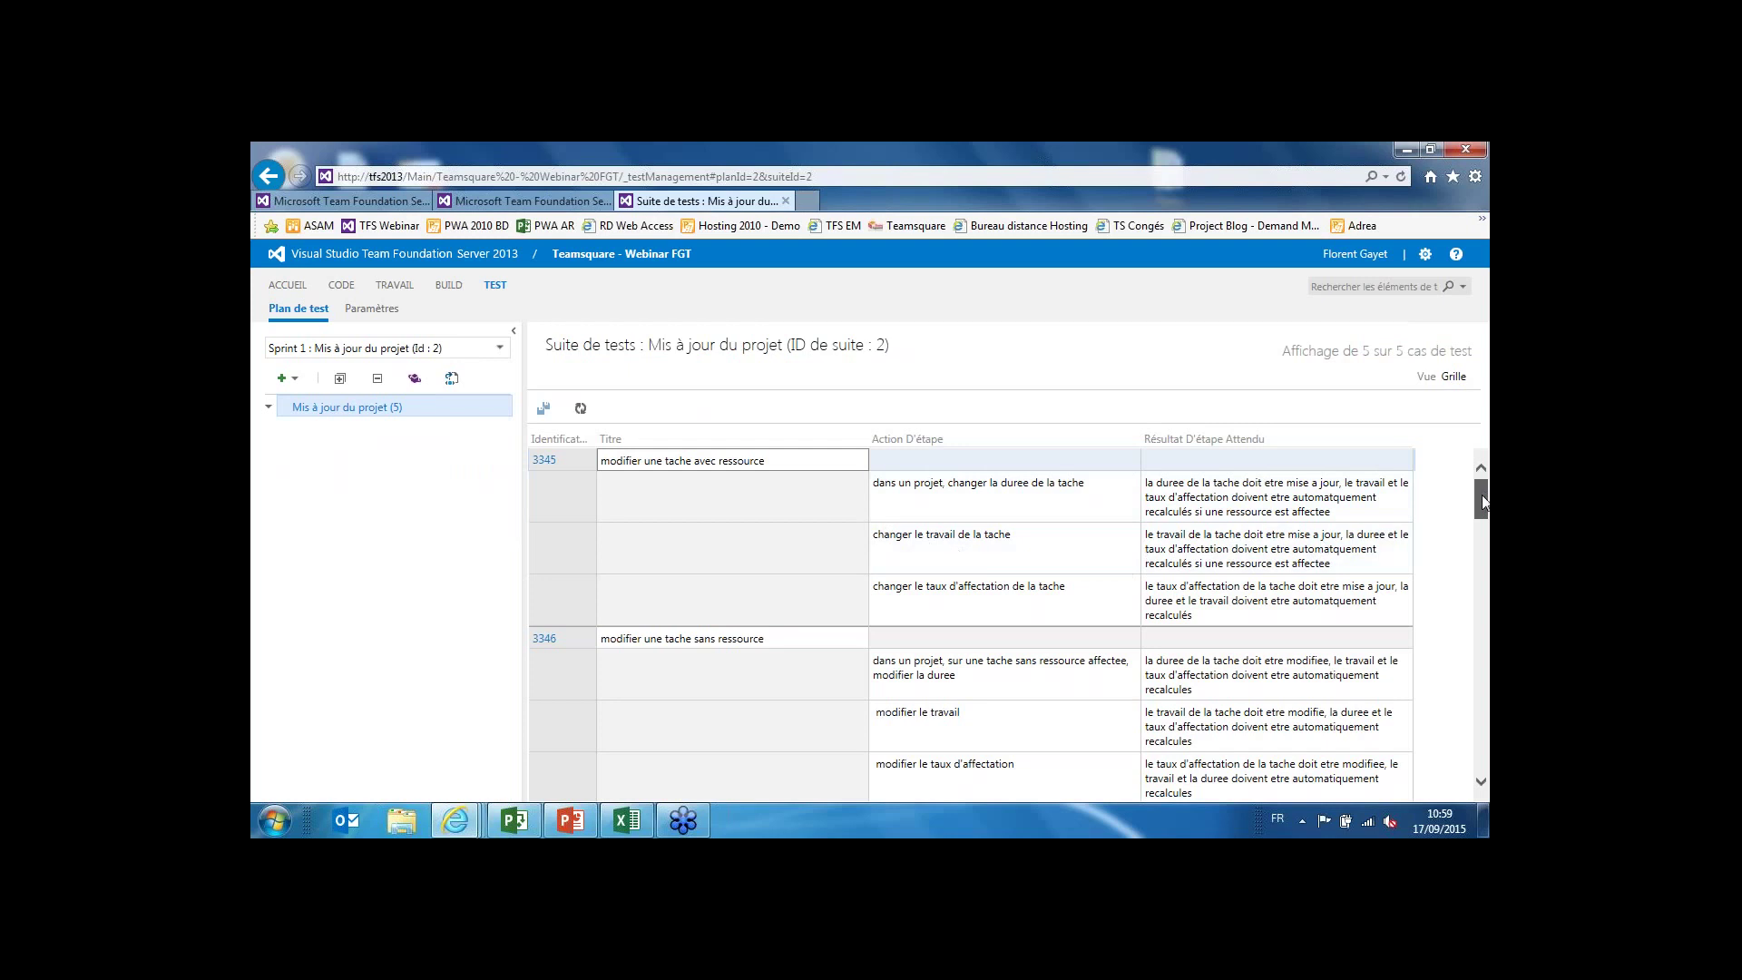
mouse_move(1483, 495)
left_mouse_down()
mouse_move(1479, 539)
mouse_move(1481, 504)
left_mouse_up()
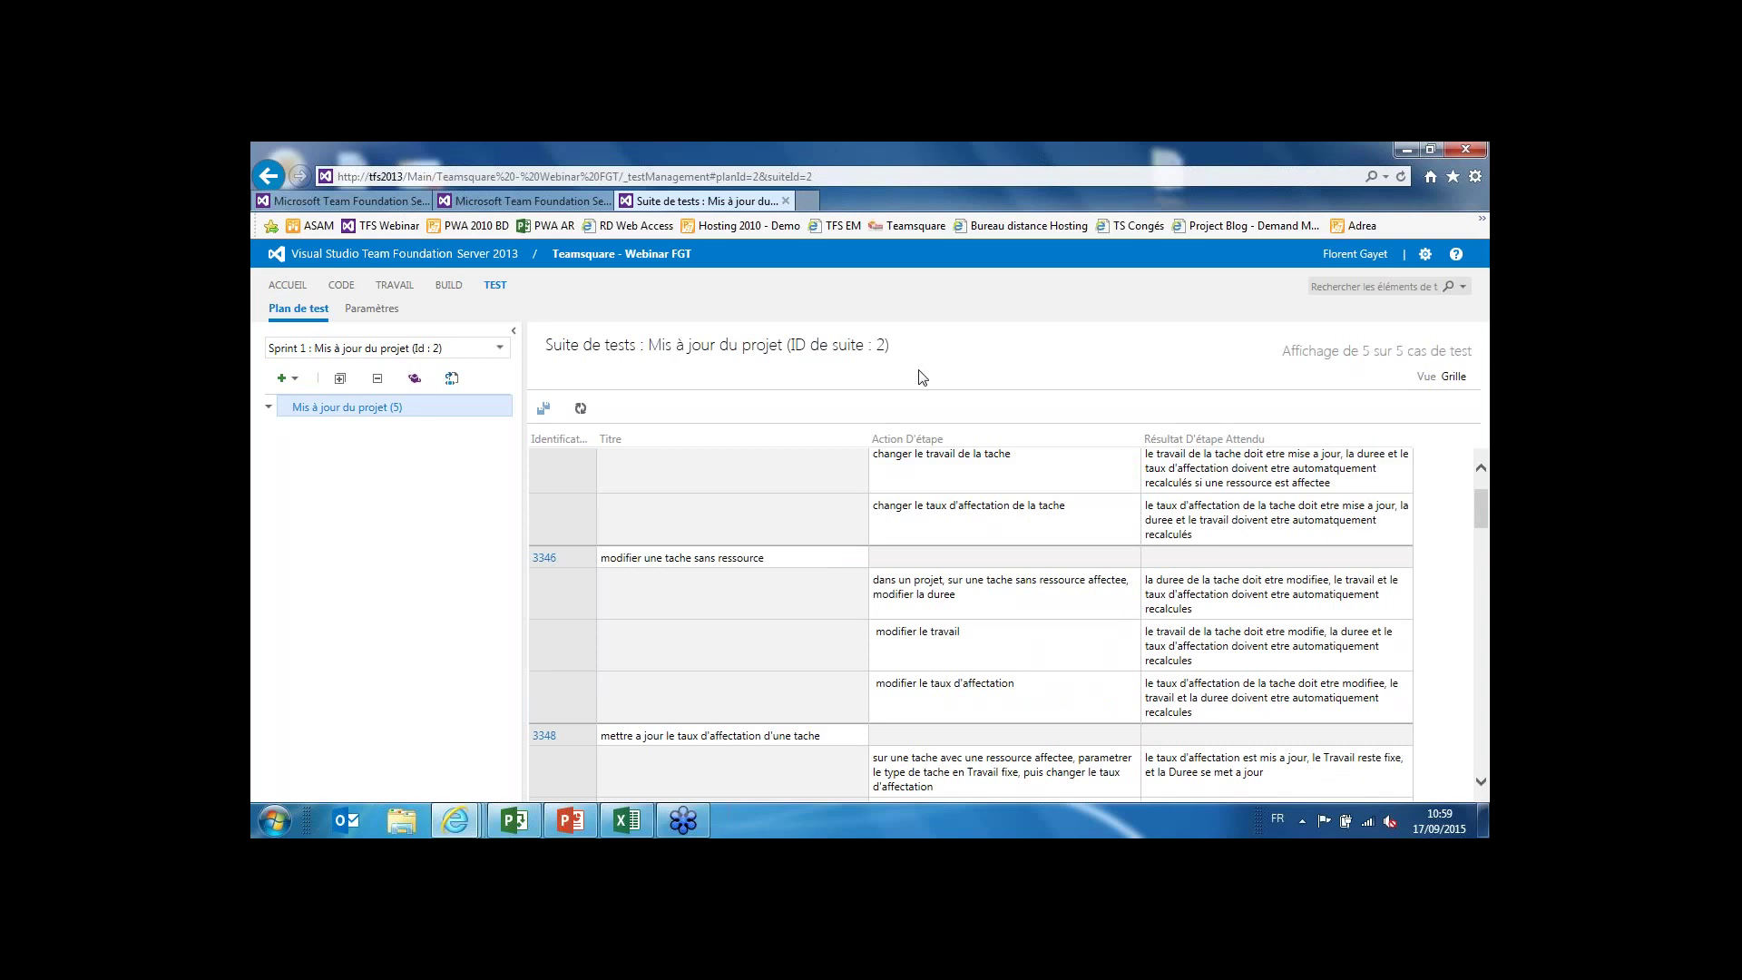
left_click_drag(1481, 515, 1481, 481)
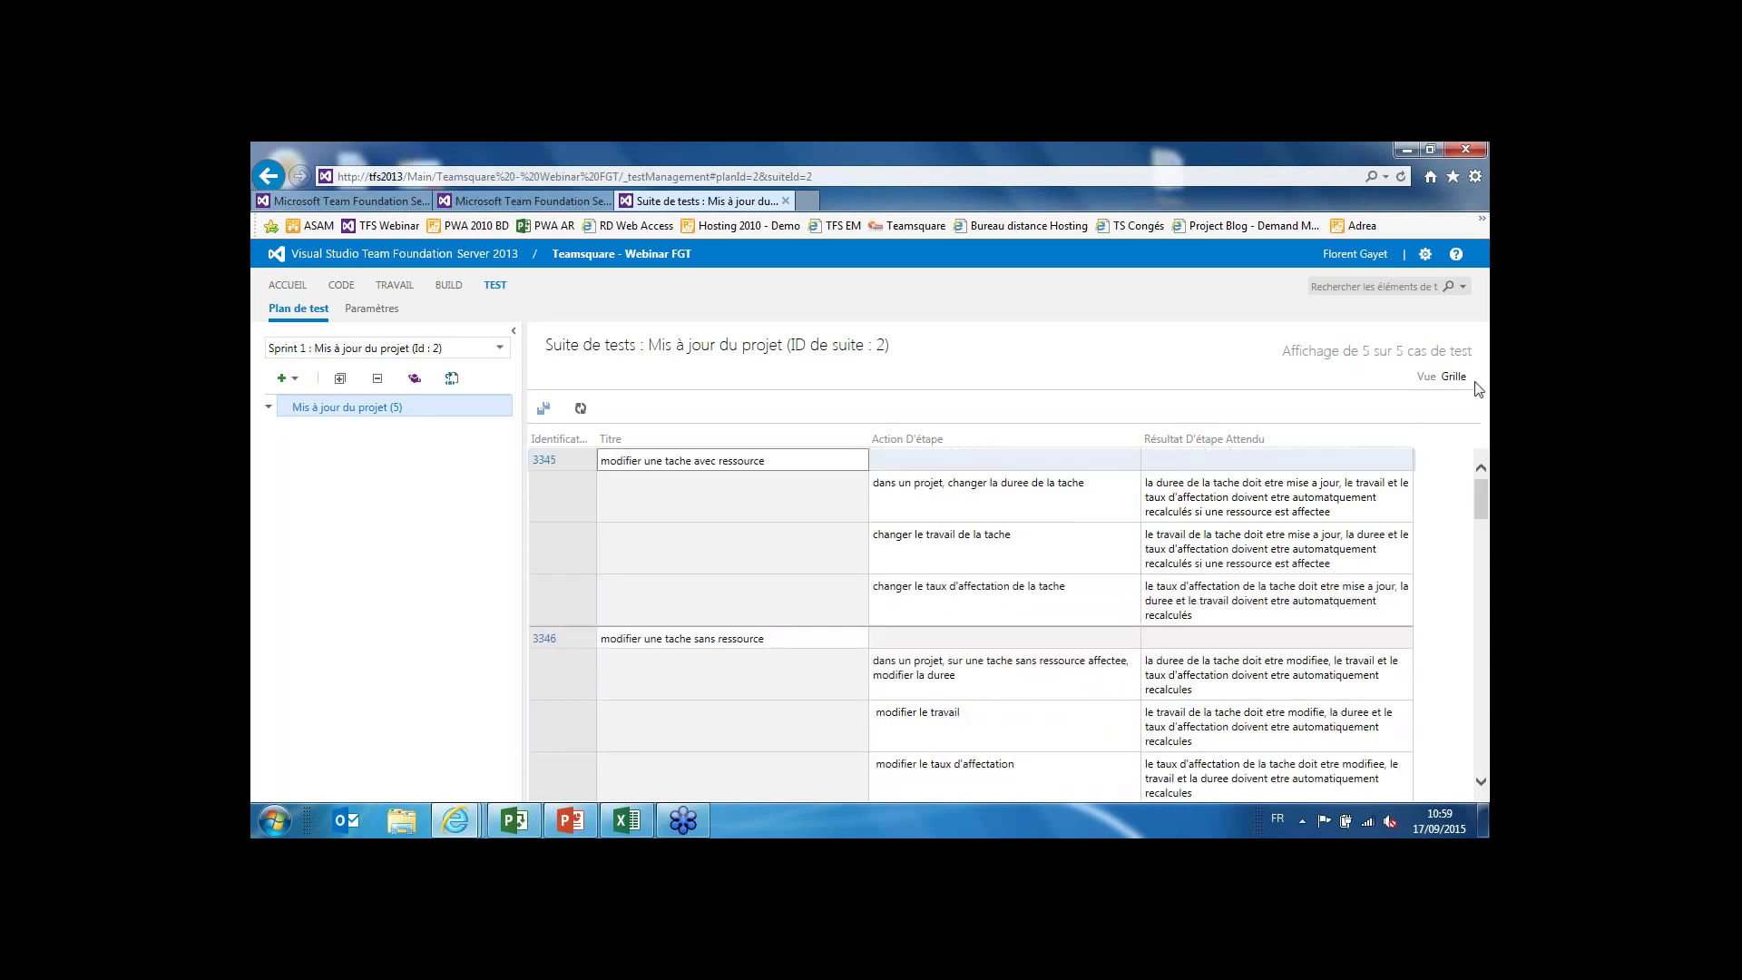
left_click(1455, 377)
left_click(1028, 461)
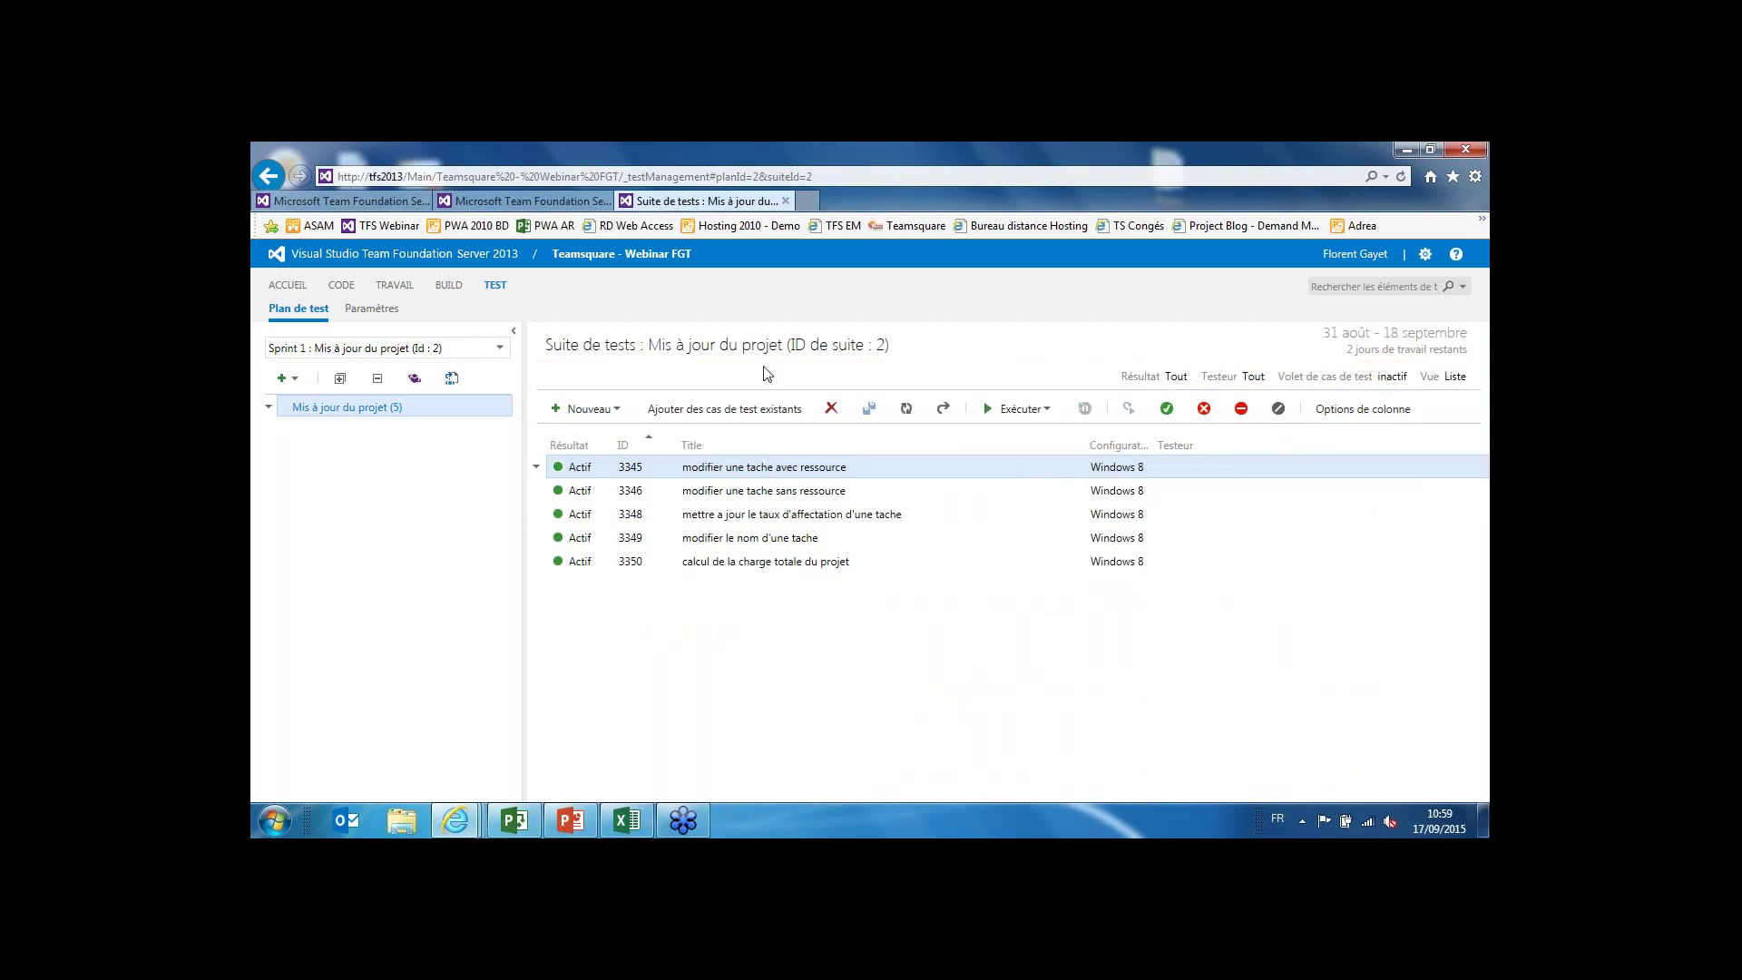
Run the test case "modifier une tache avec ressource" and mark its first step as passed.
double_click(767, 469)
left_click(1320, 721)
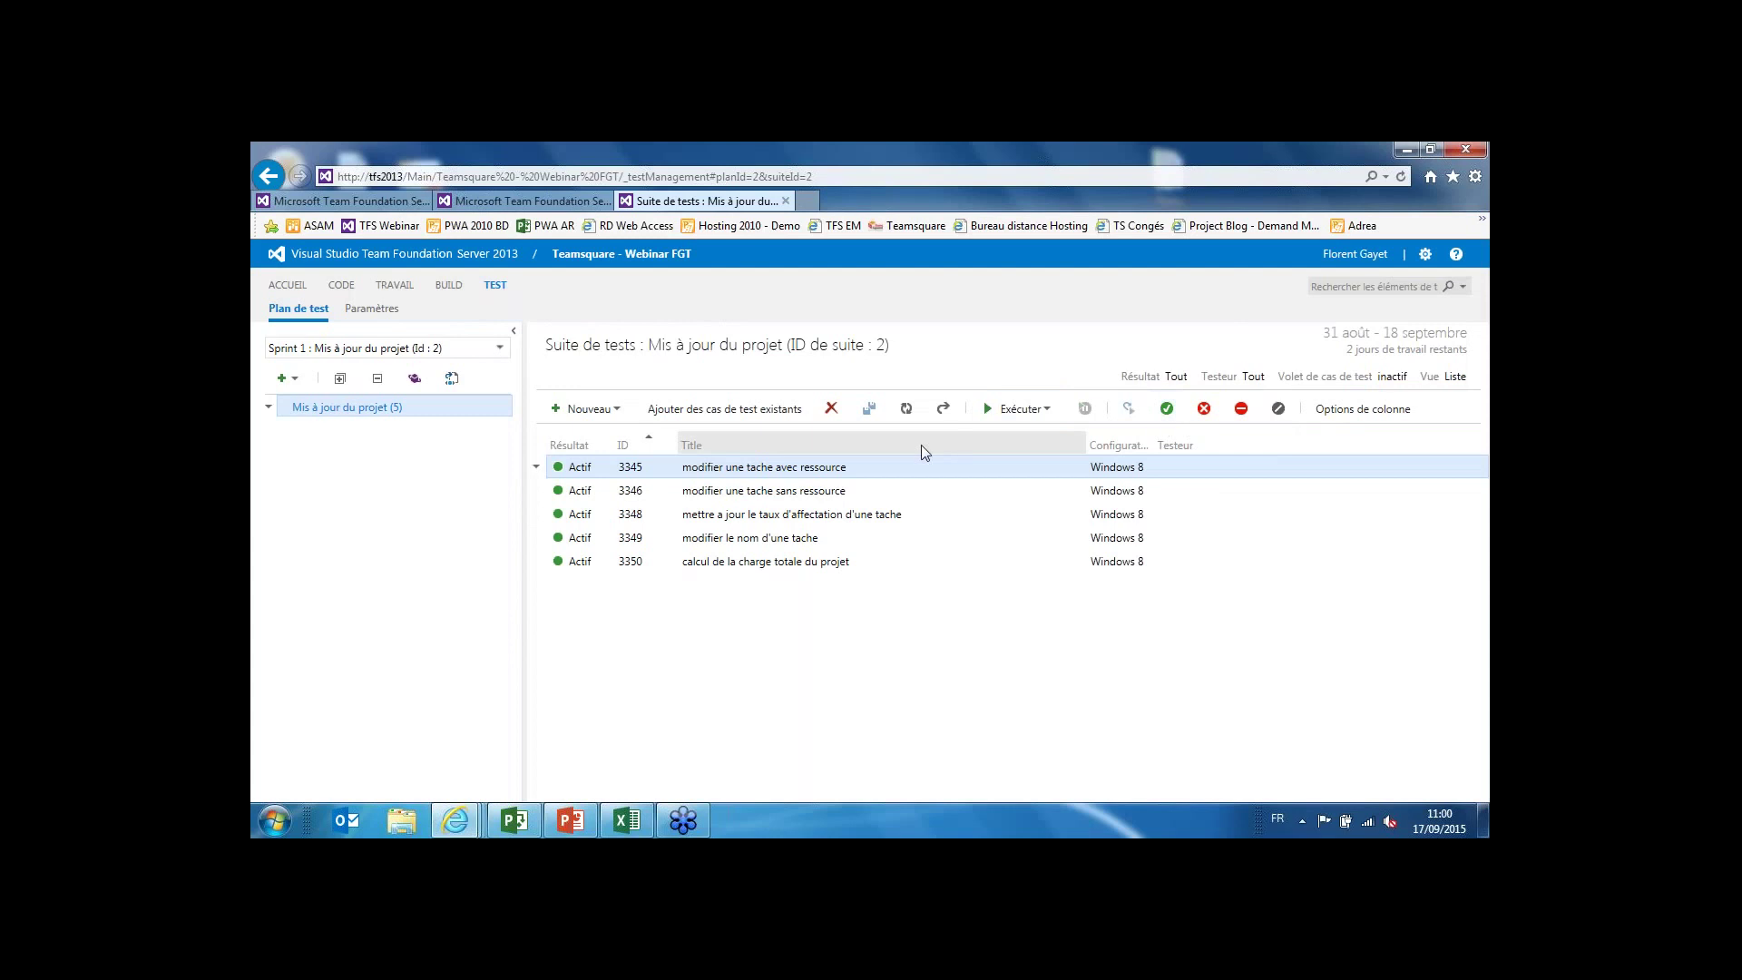
right_click(774, 473)
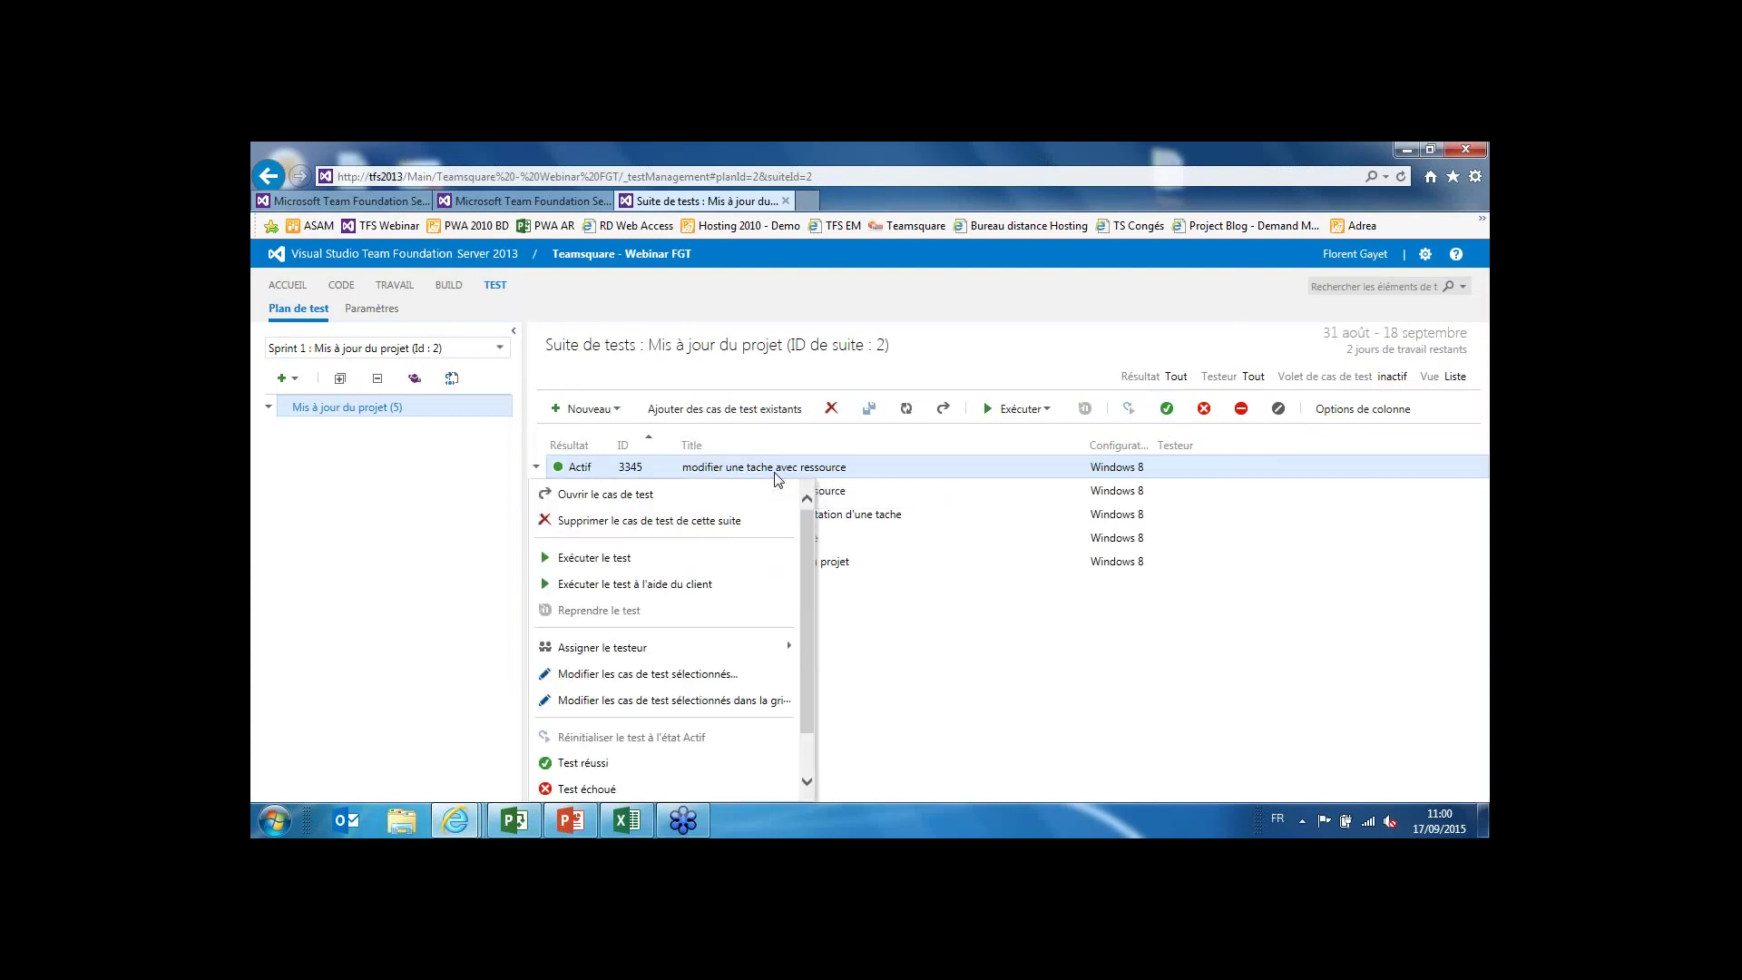
left_click(607, 563)
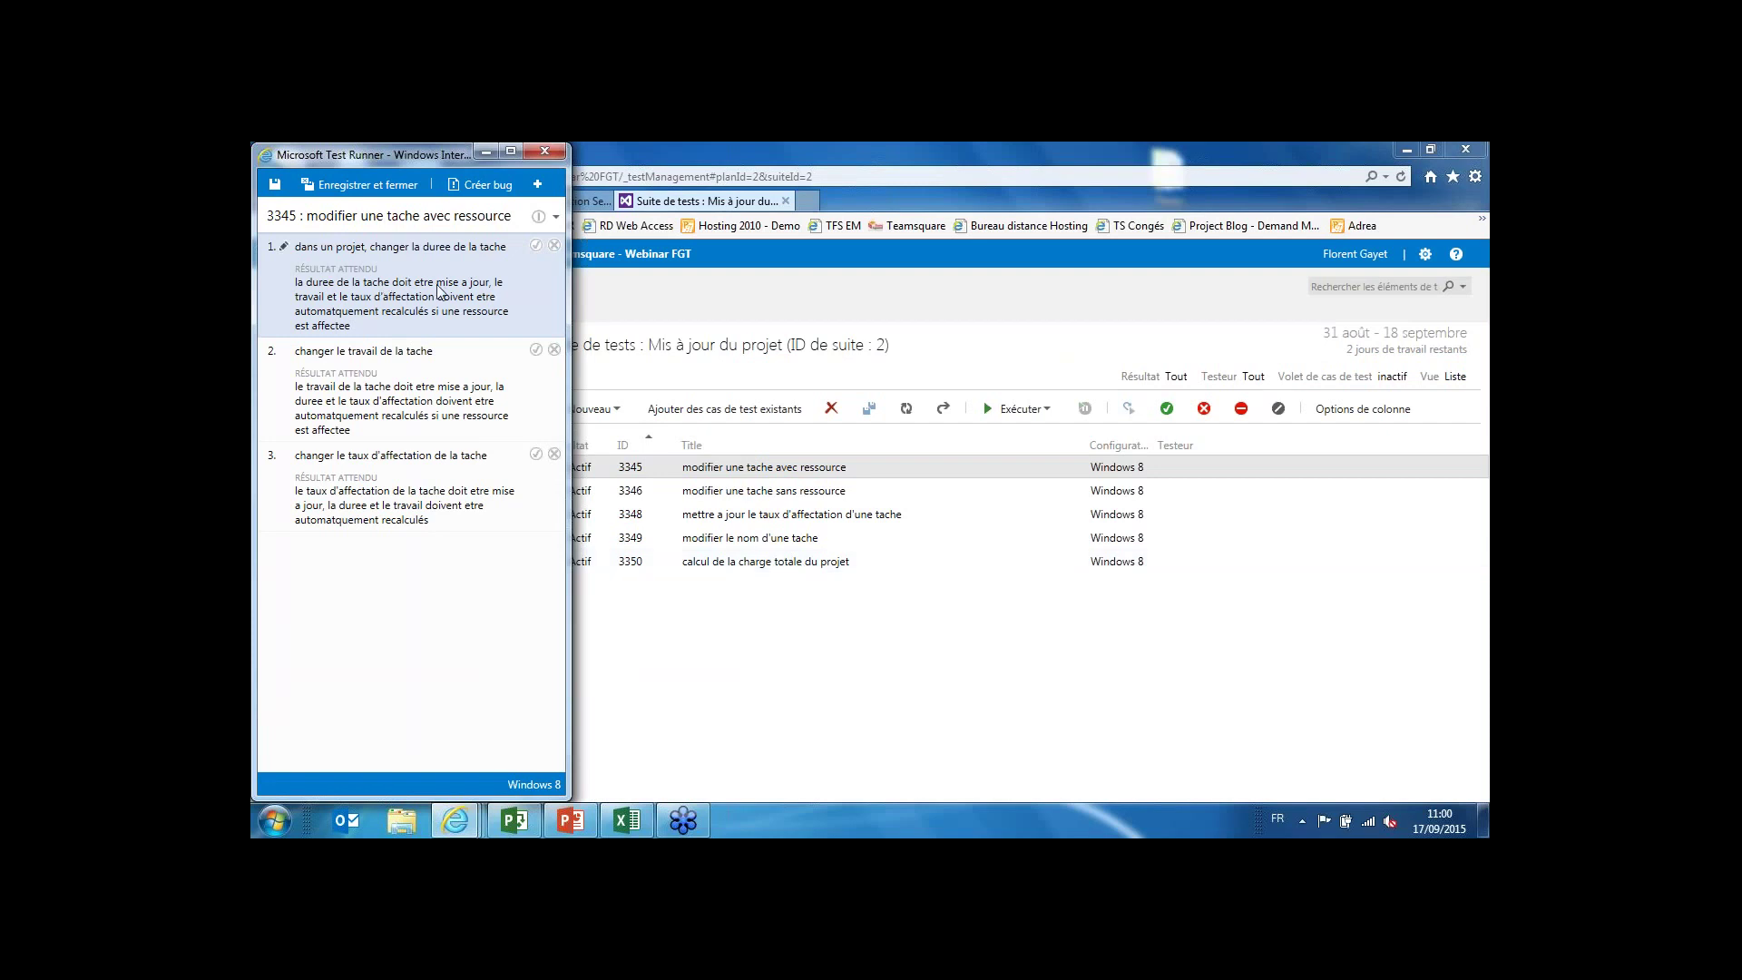
left_click(537, 245)
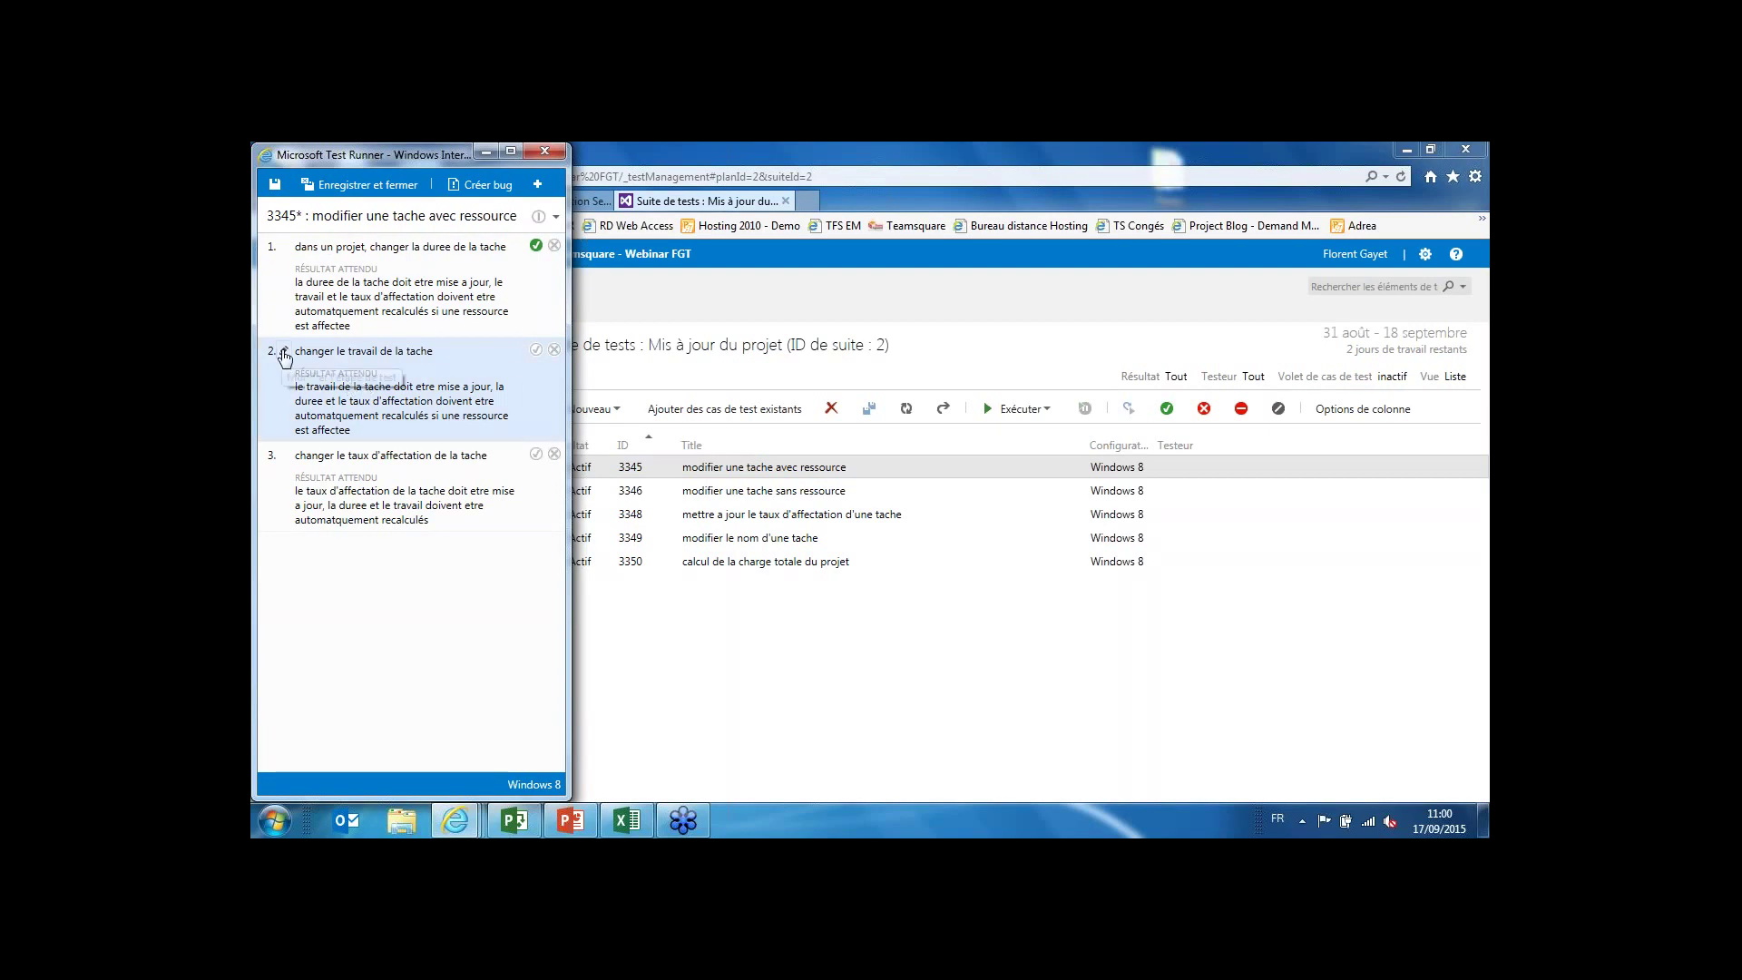
Insert an empty test step before "changer le travail de la tache" in the running test case.
left_click(367, 358)
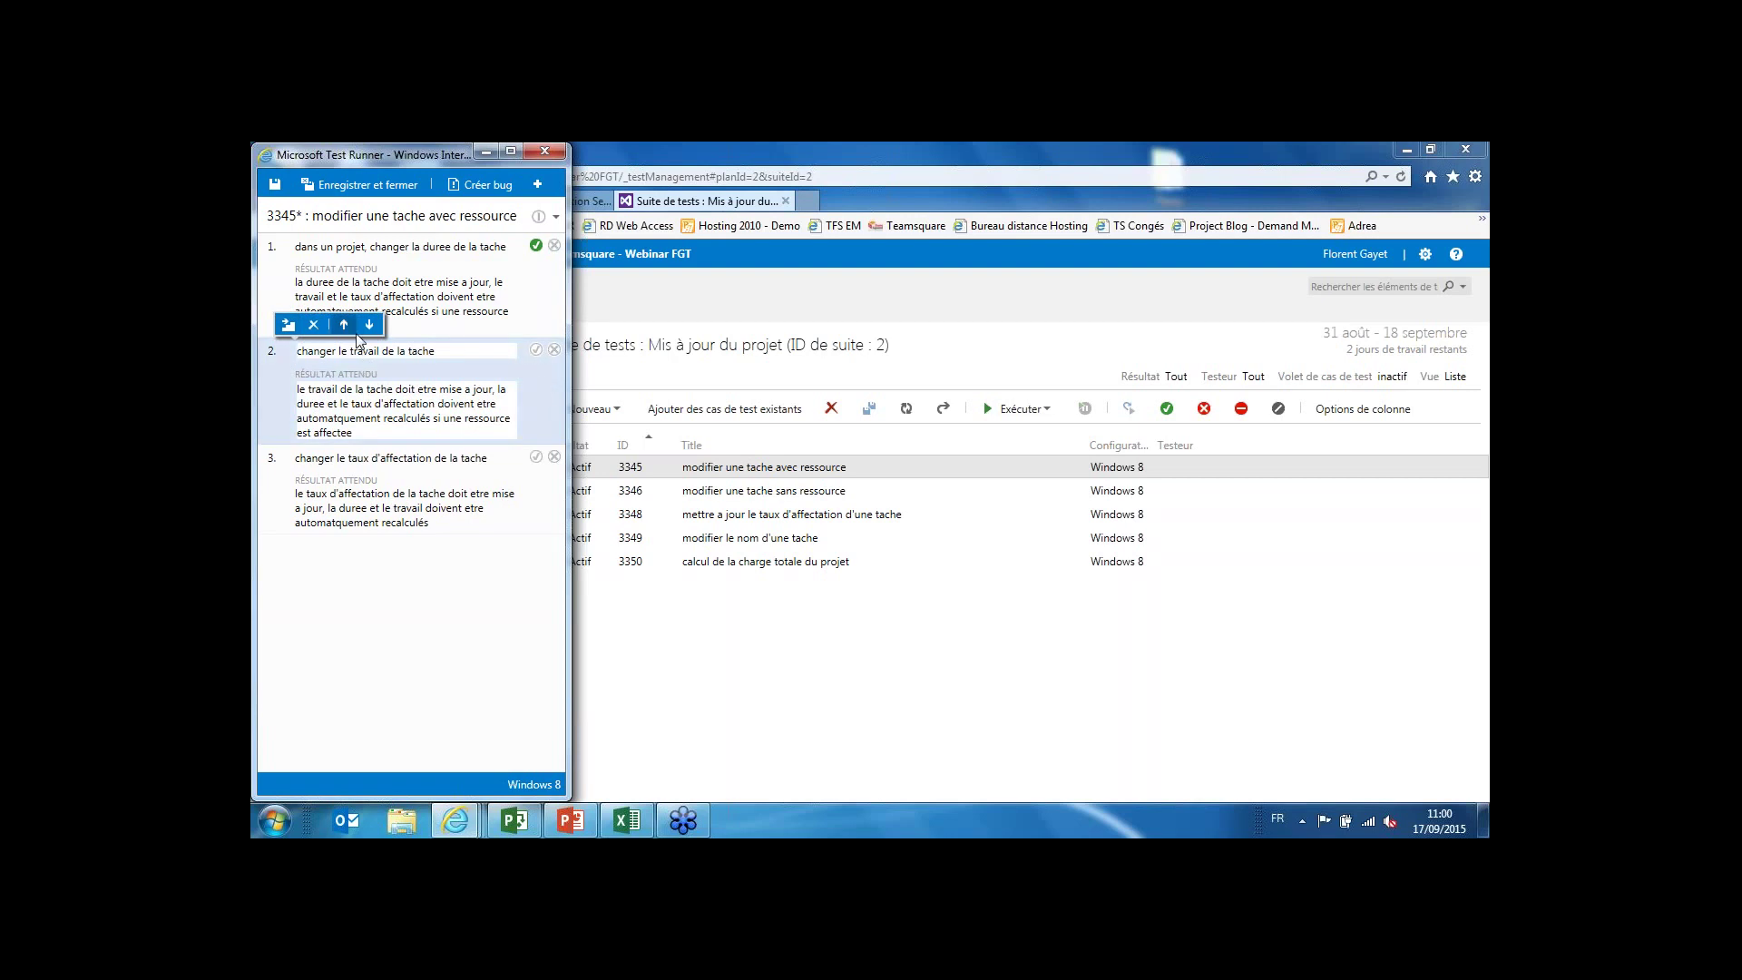
left_click(314, 324)
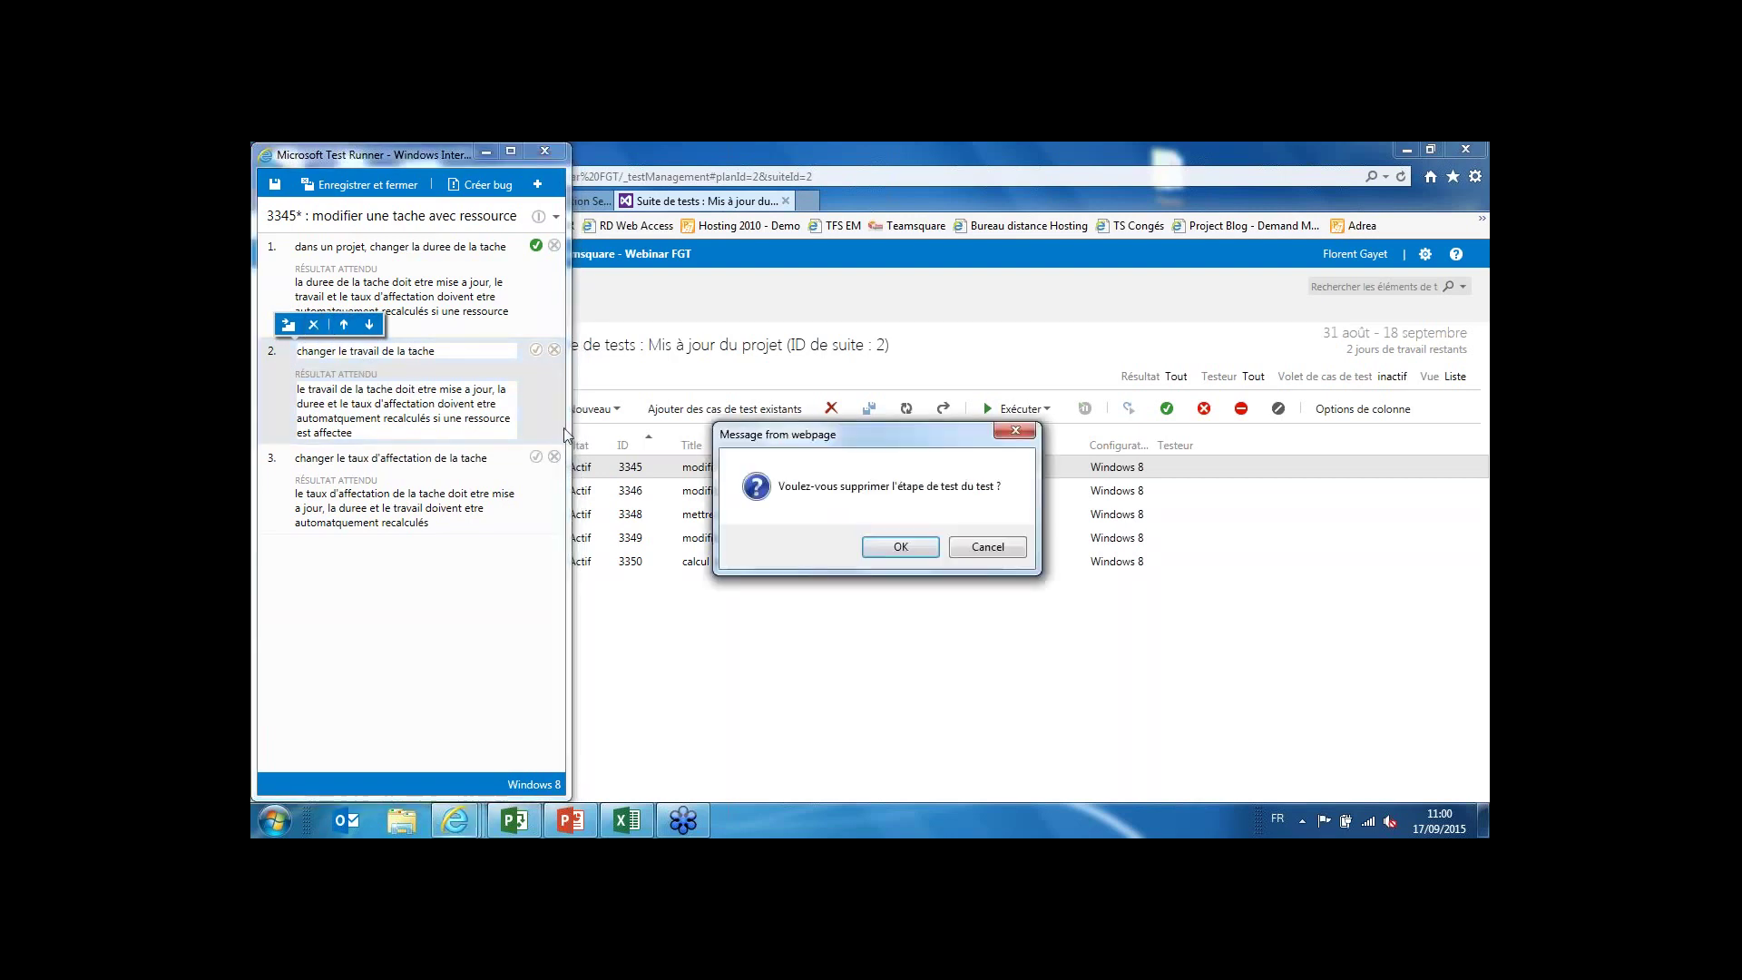
left_click(900, 548)
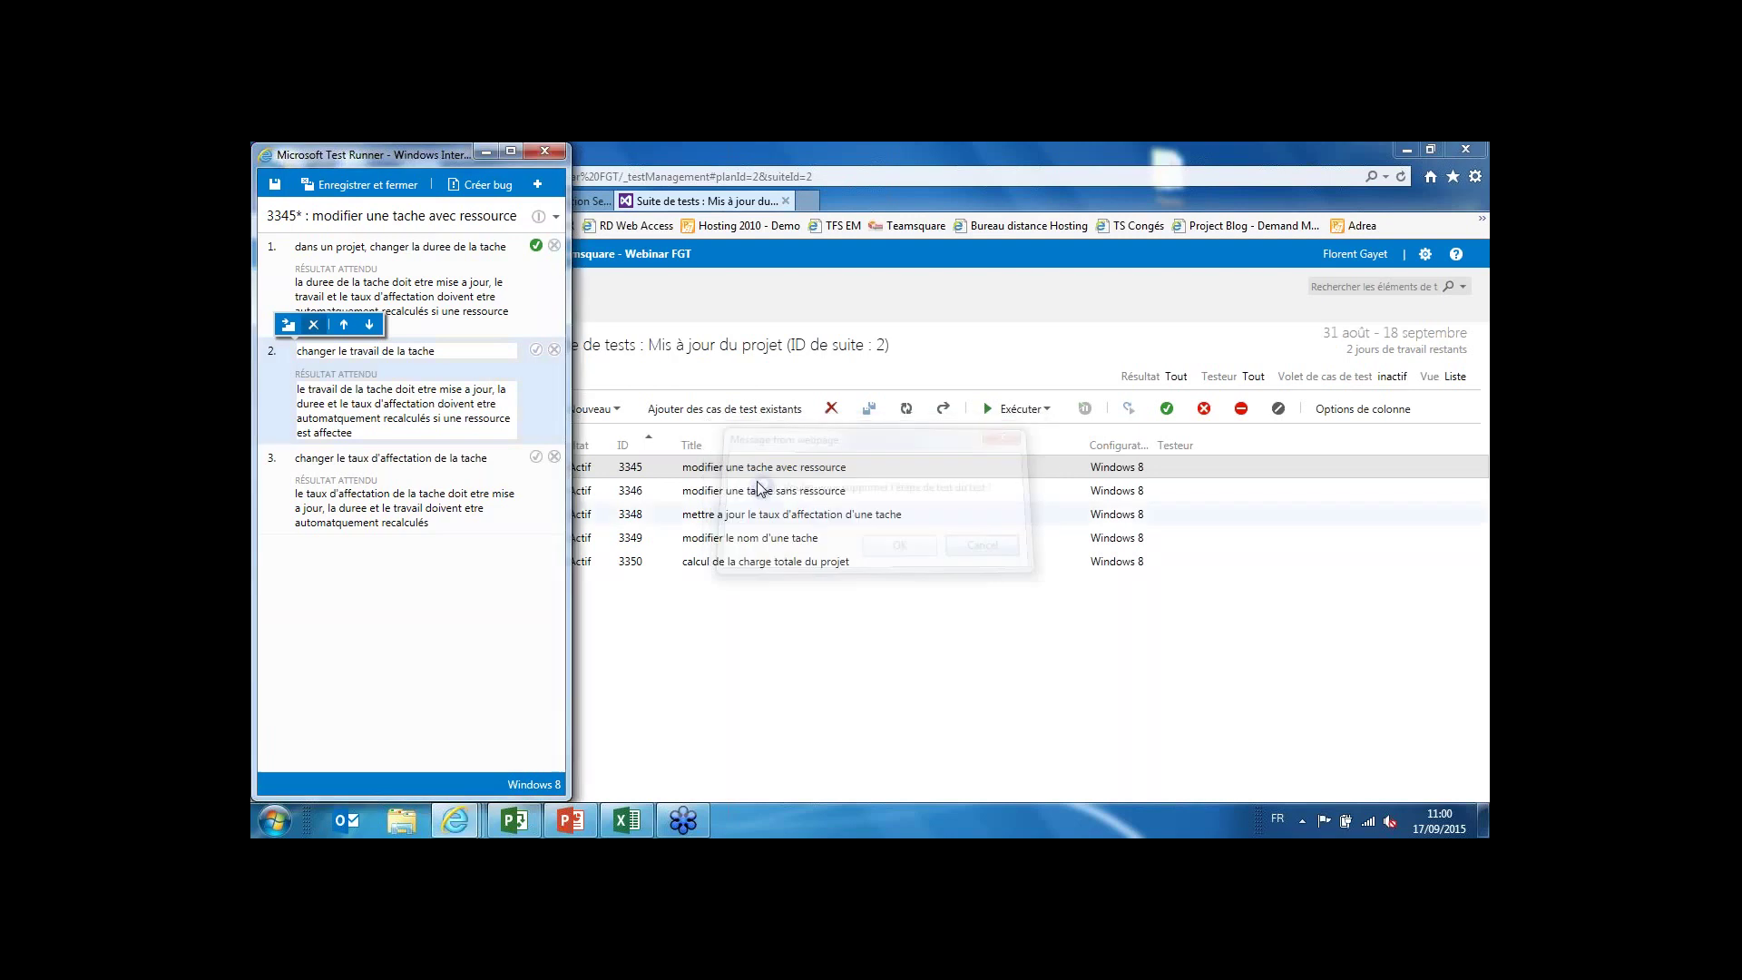
left_click(288, 324)
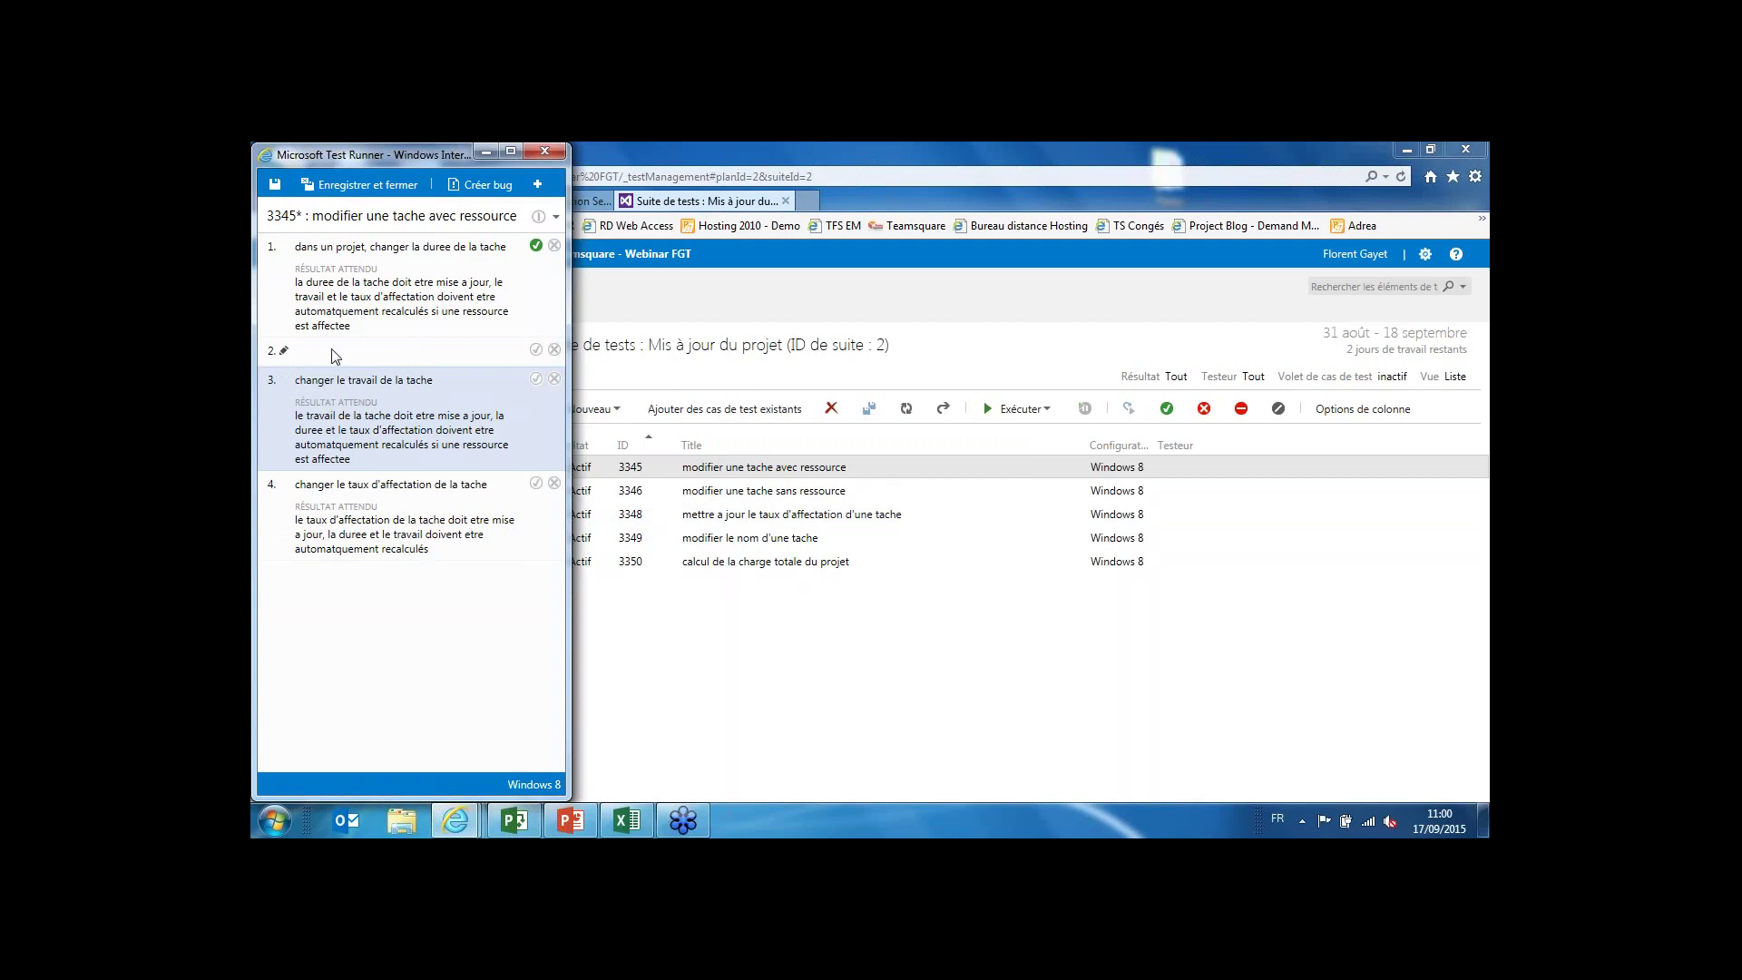
Mark the empty step as passed and "changer le travail de la tache" as failed, and close the test run without saving.
left_click(537, 350)
left_click(554, 379)
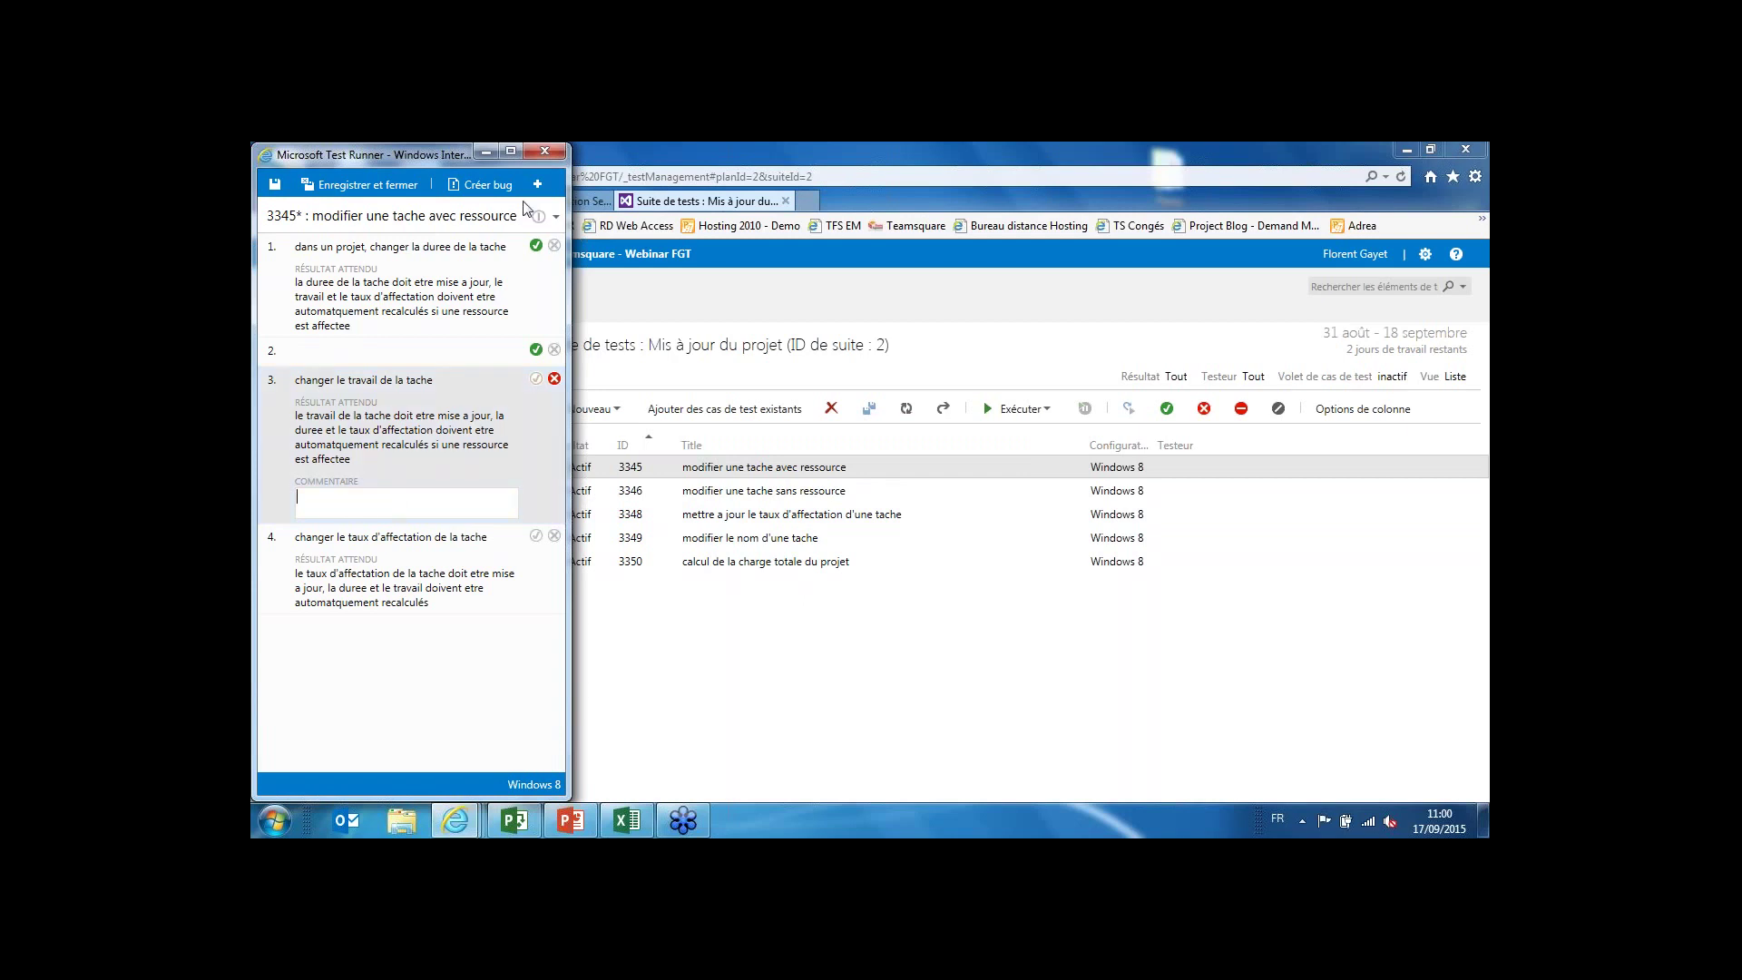
left_click(546, 150)
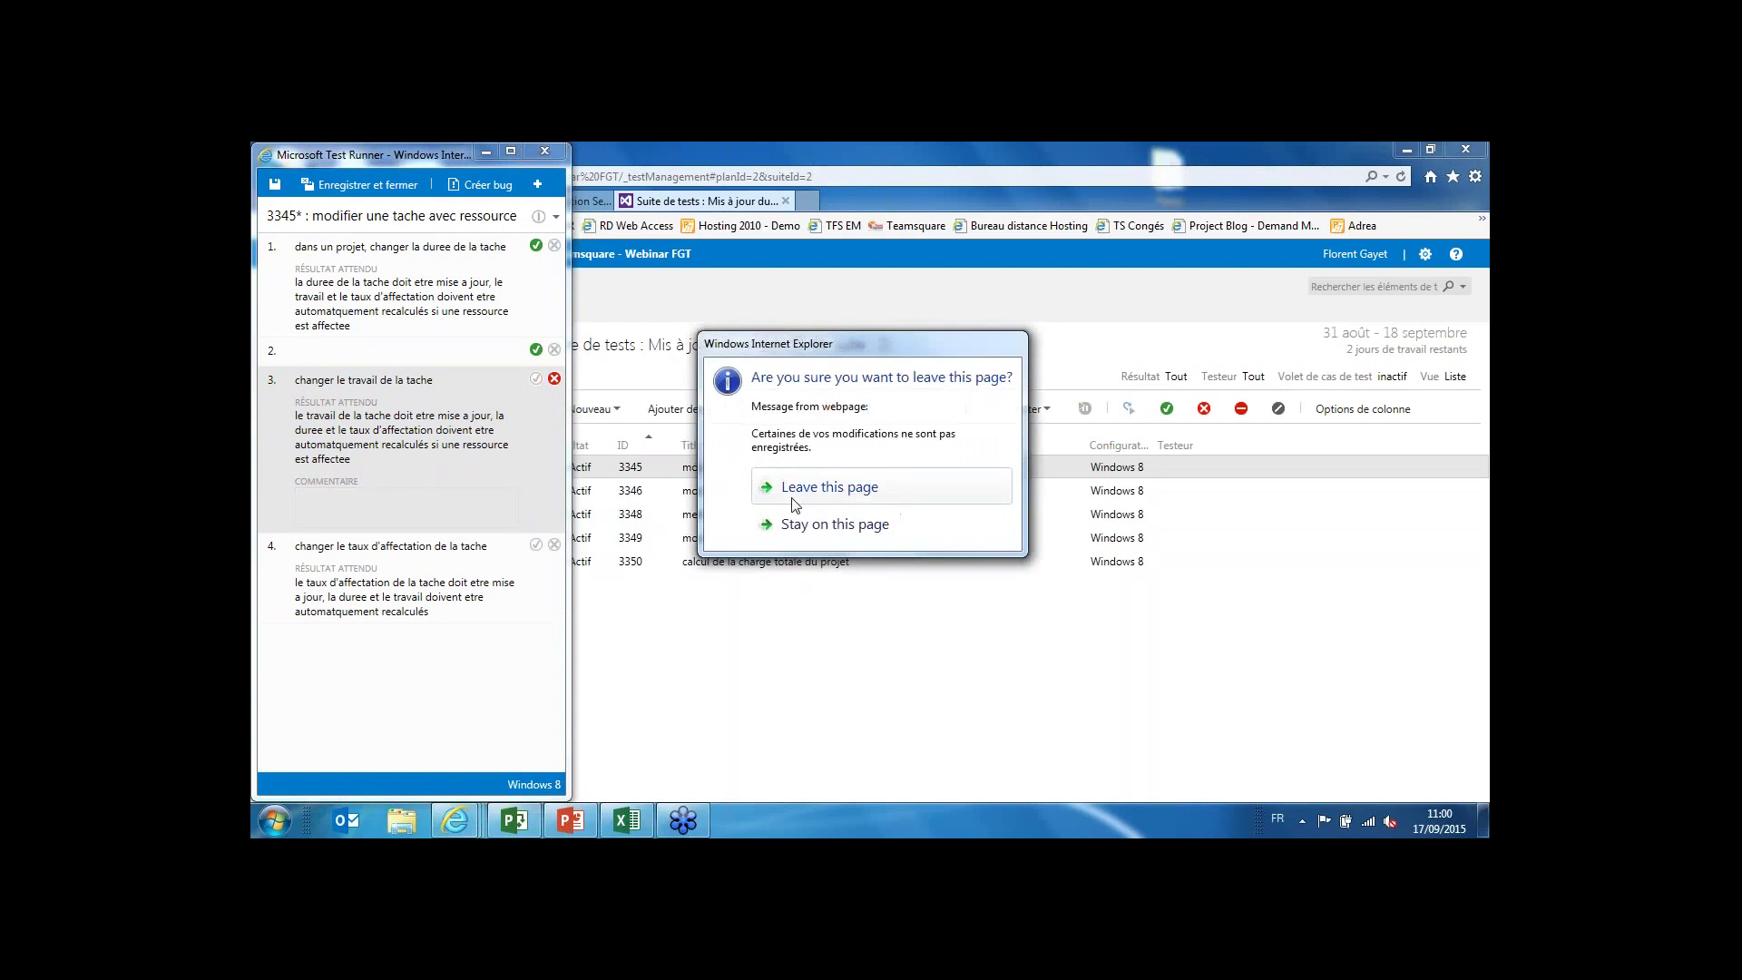
left_click(797, 490)
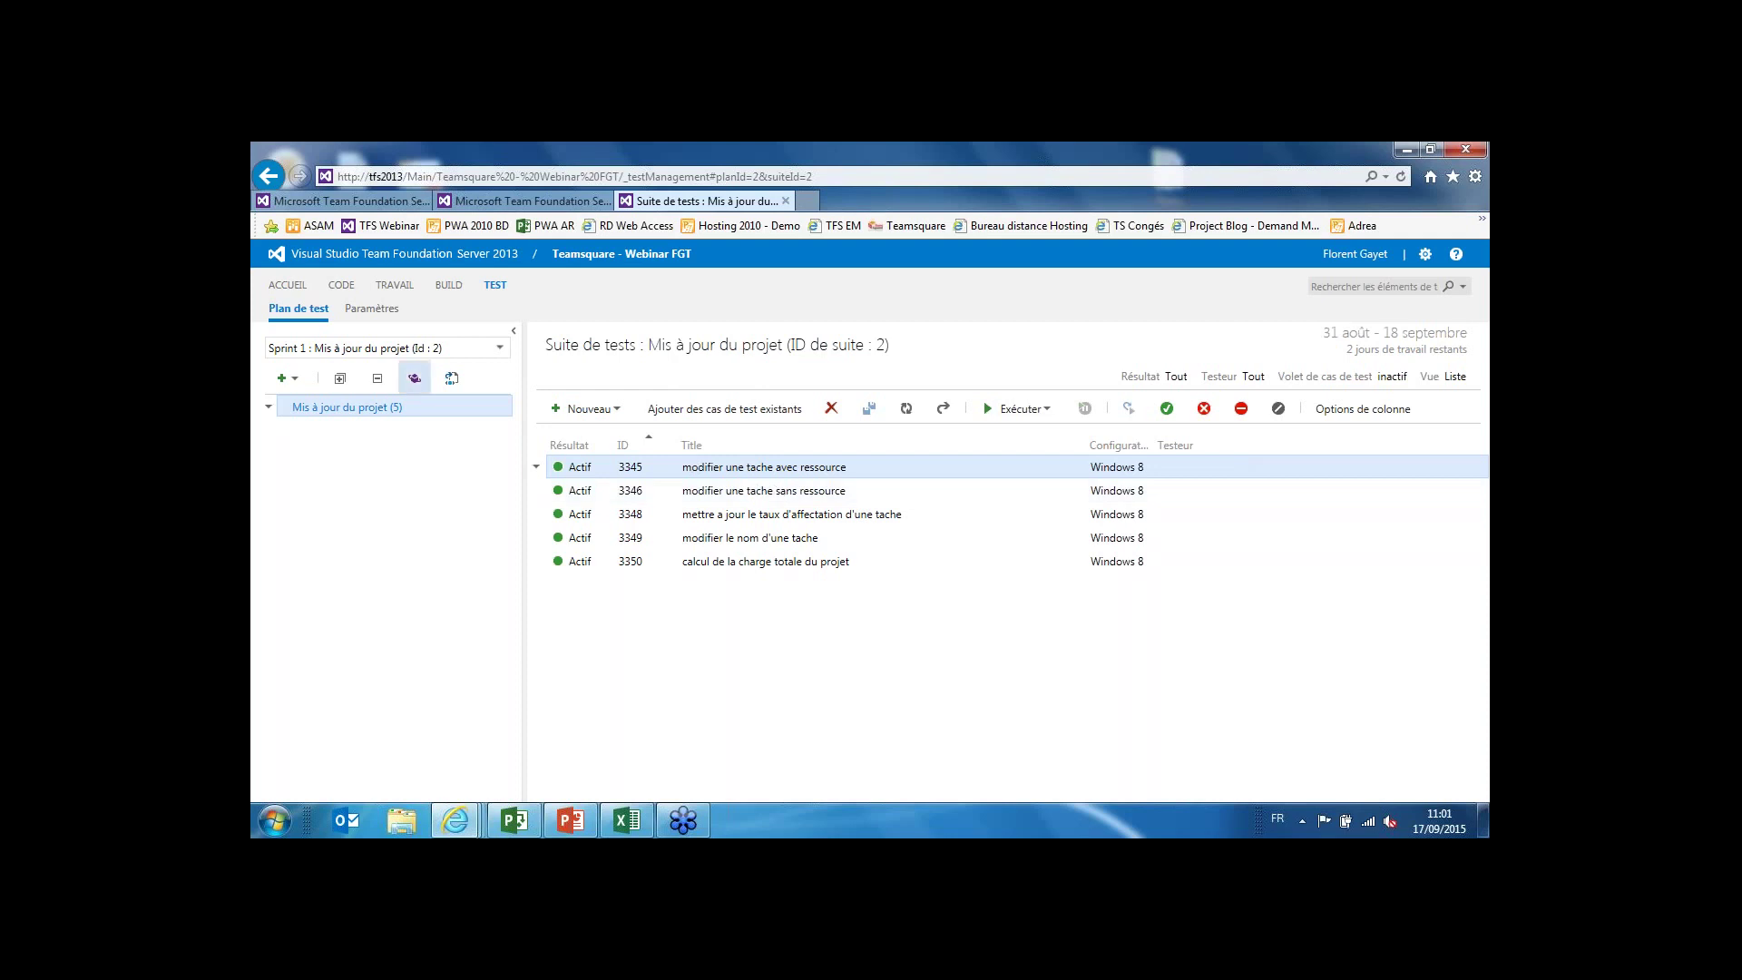
Examine the bug "les champs obligatoires ne sont pas identifiés dans le formulaire de création de projet" from the backlog items list, and close it unchanged.
left_click(394, 287)
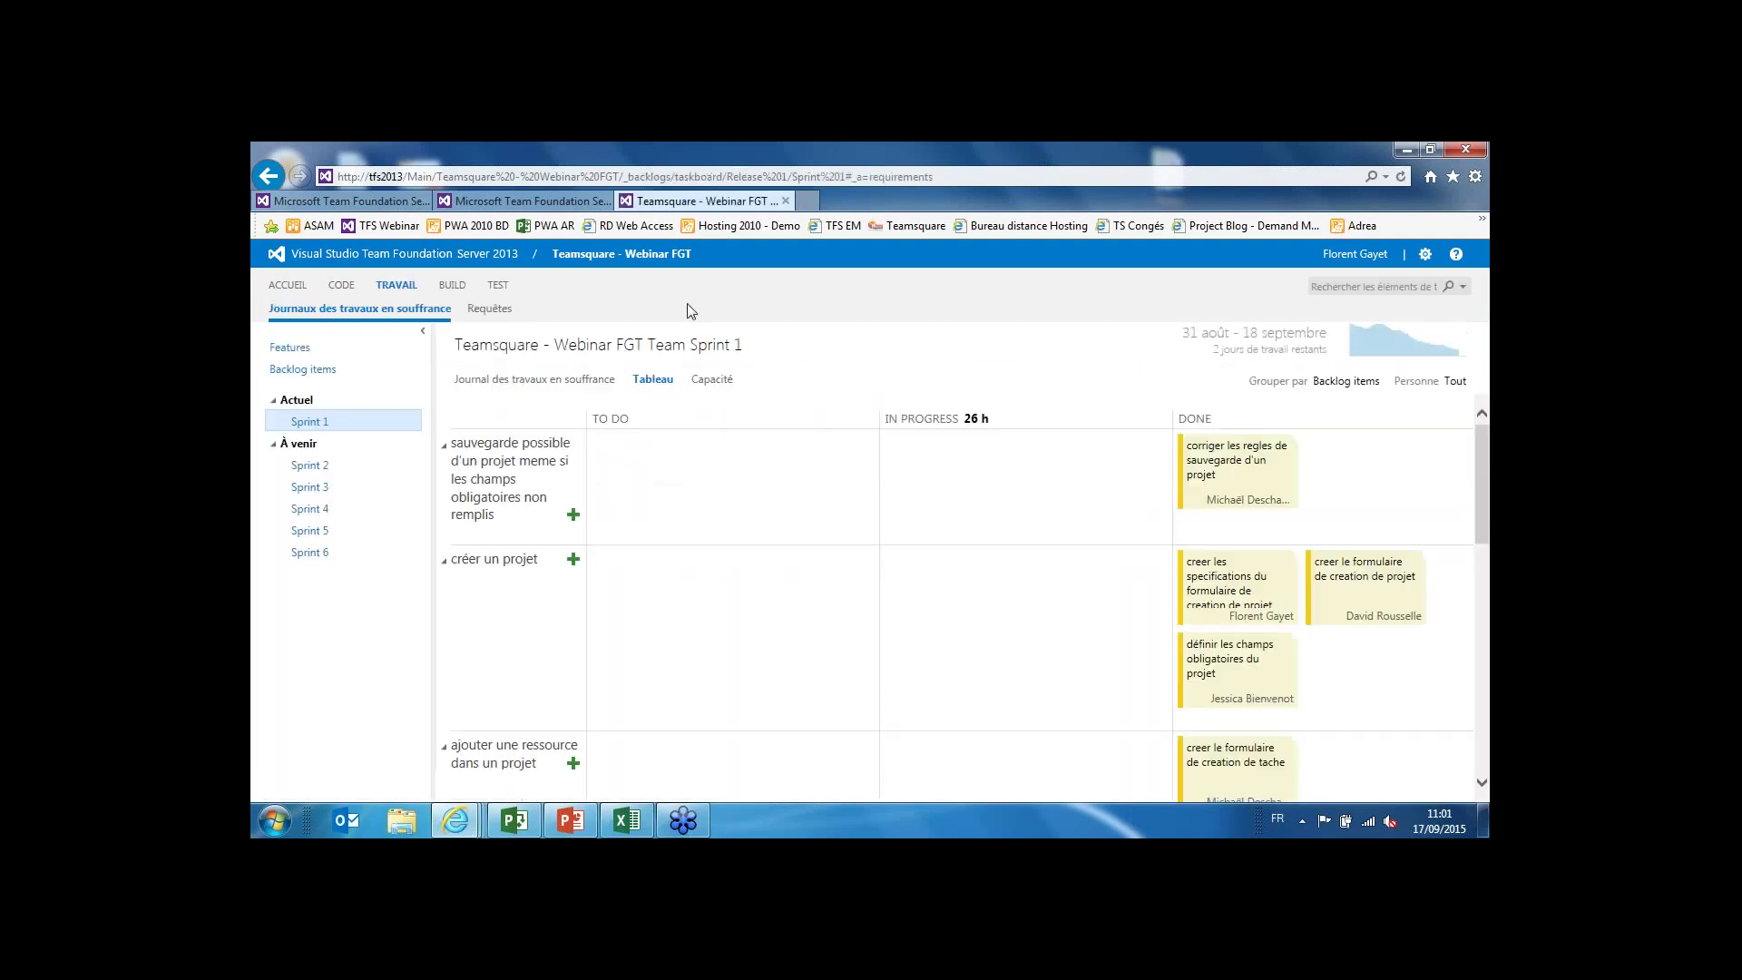
left_click(302, 369)
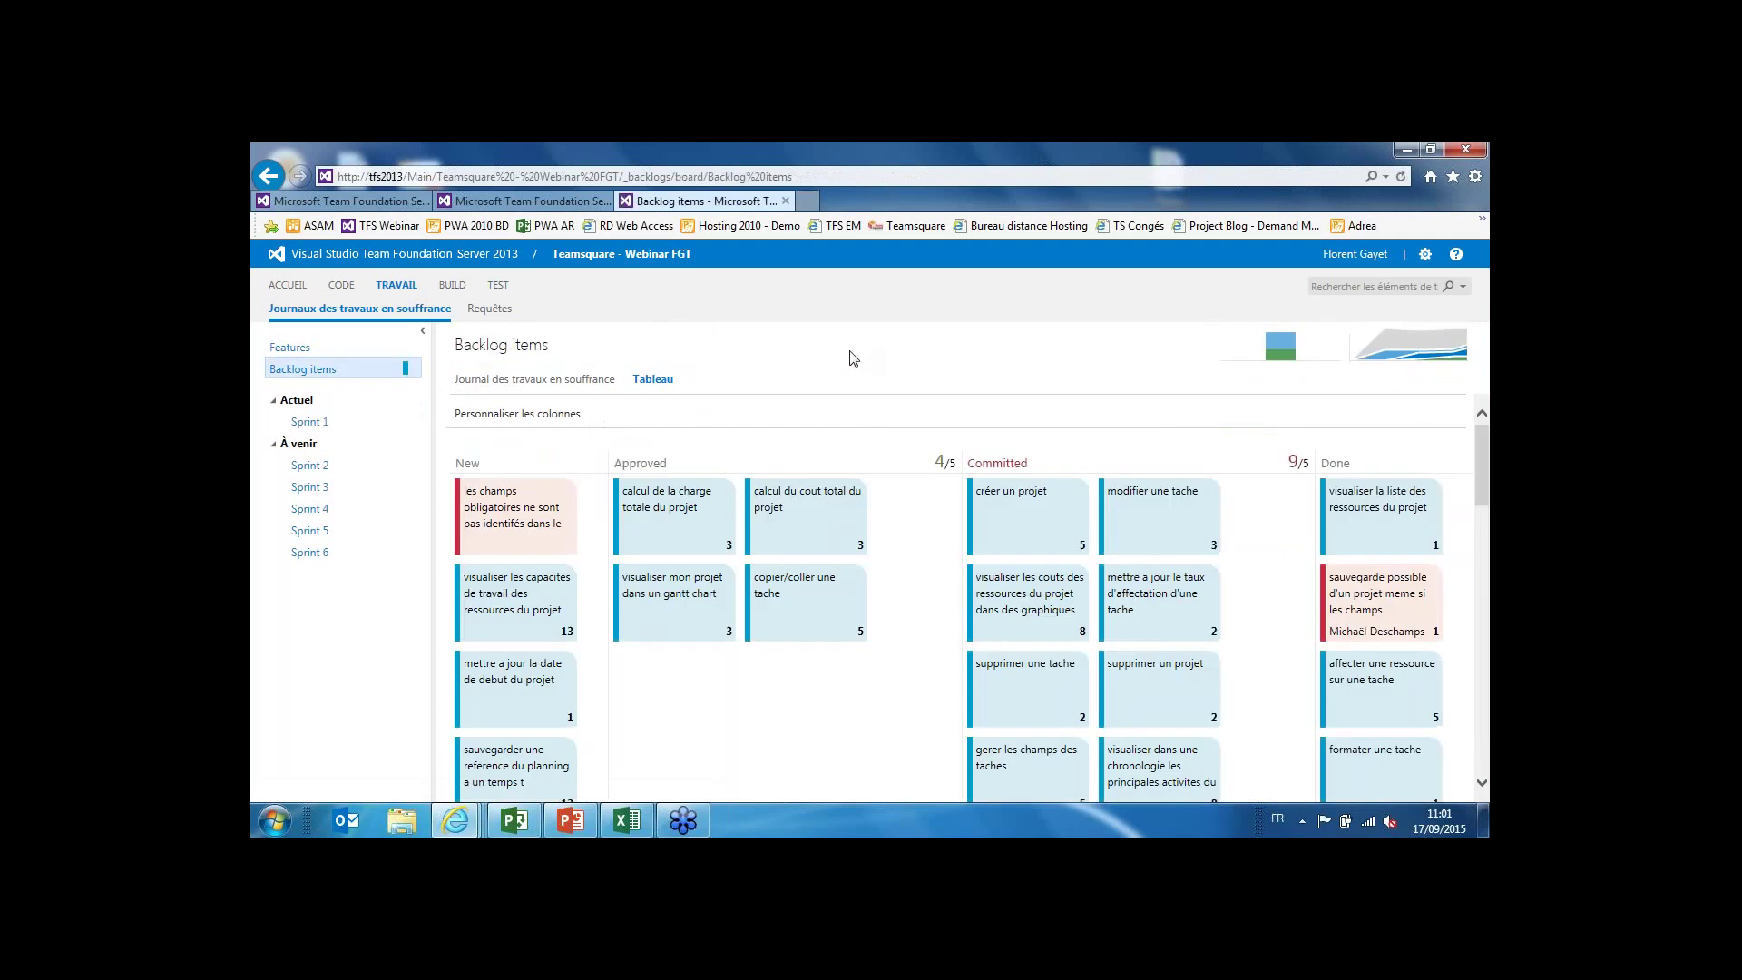
left_click(478, 383)
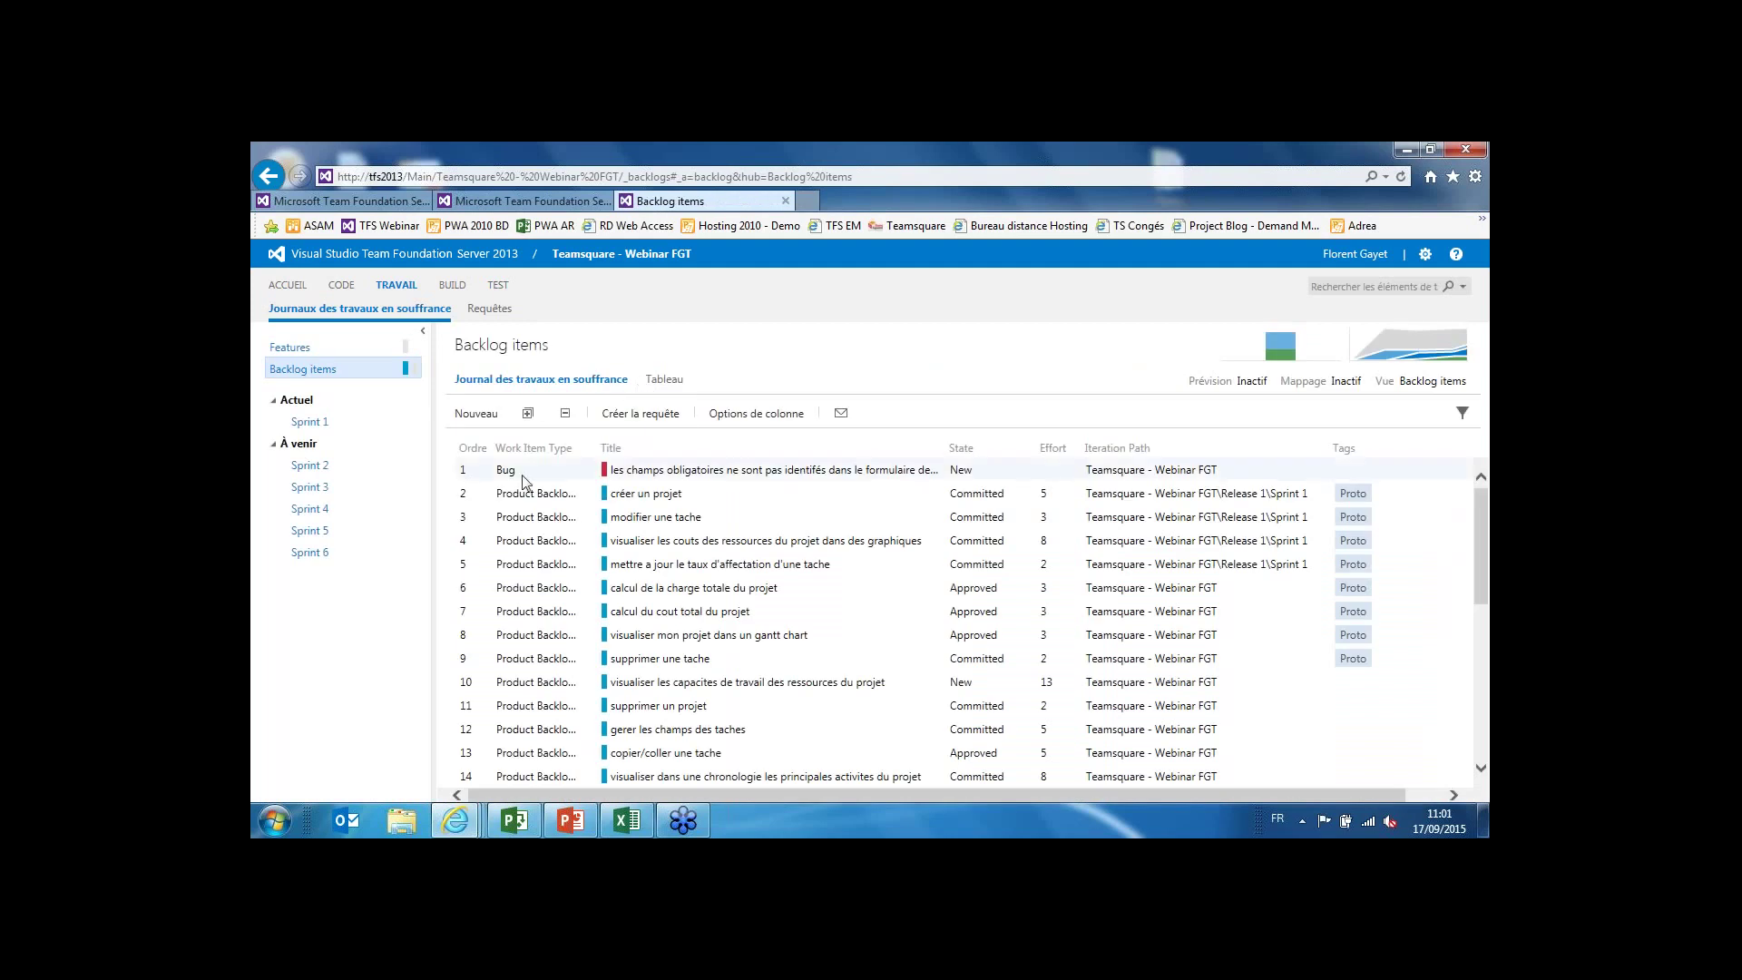
double_click(722, 470)
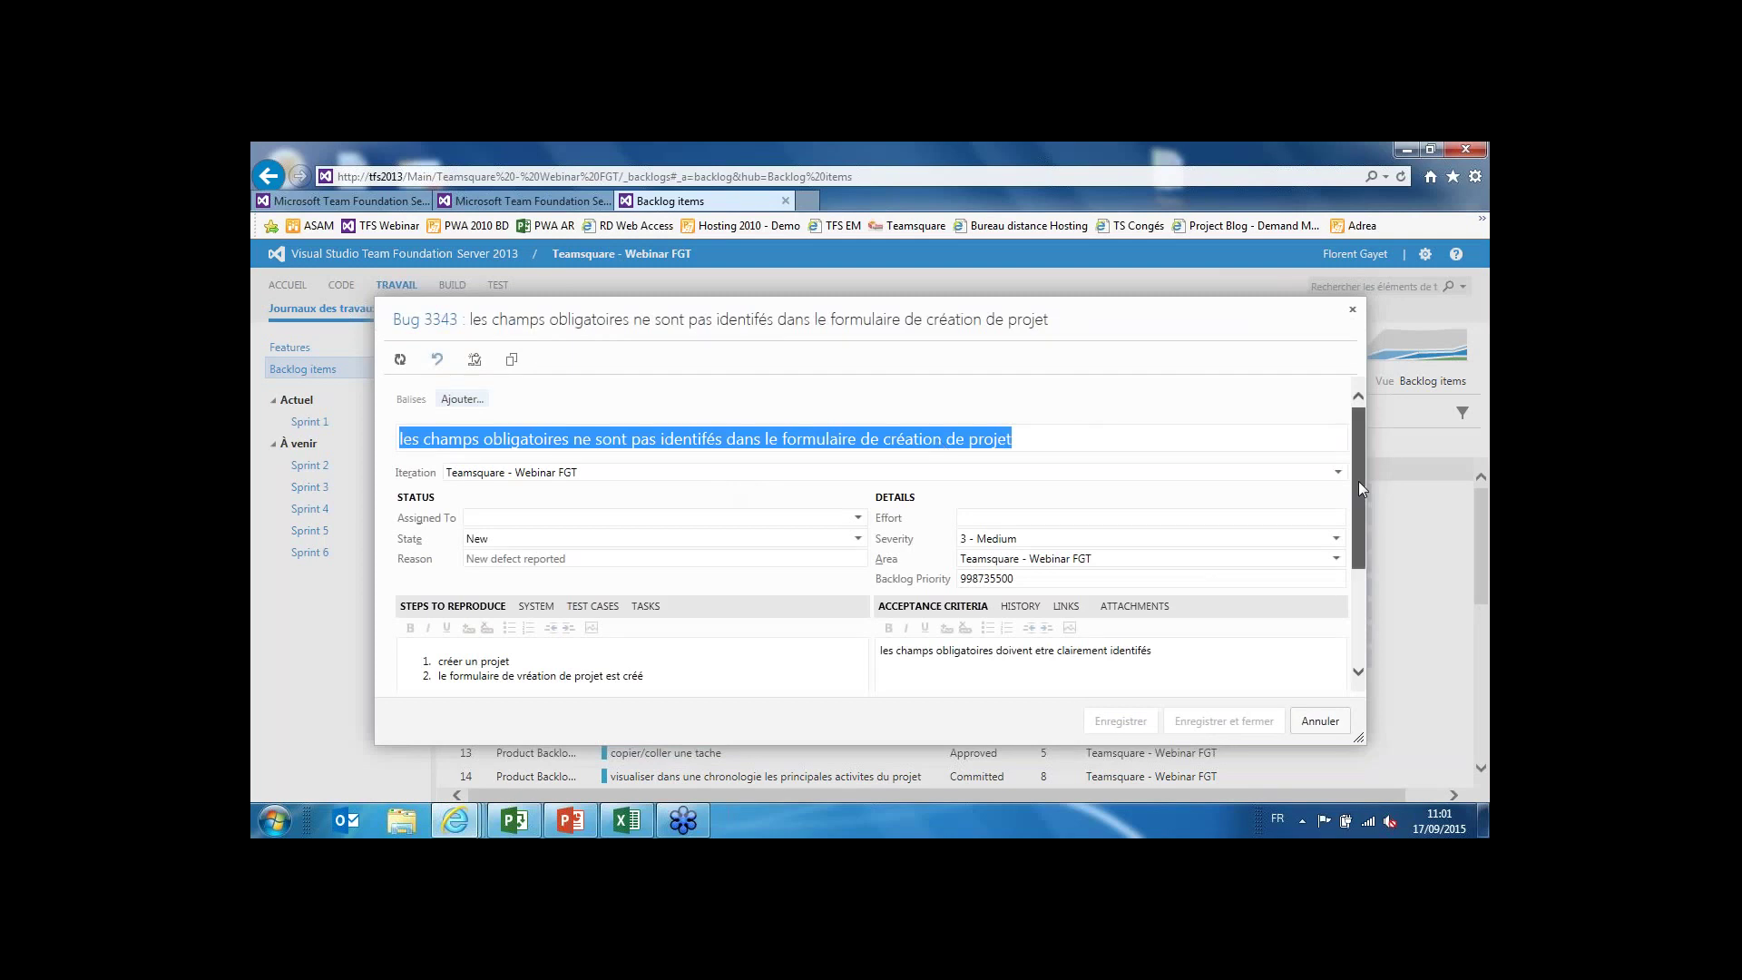
left_click_drag(1359, 481, 1357, 503)
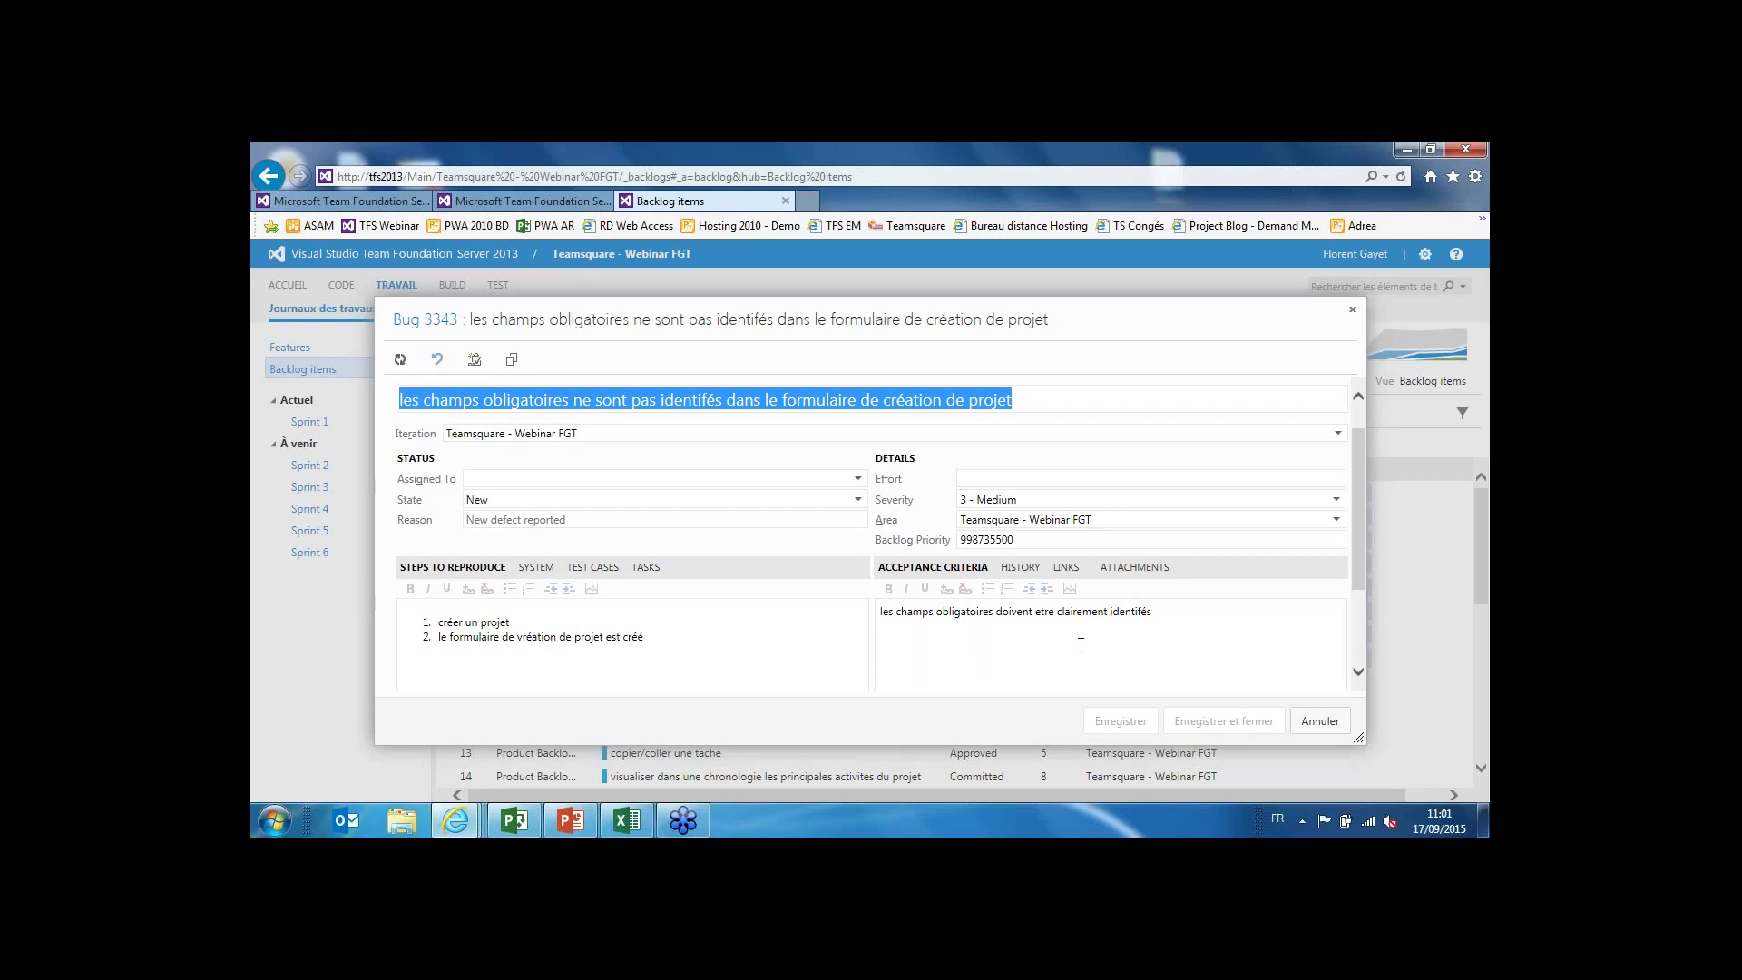
left_click(1321, 721)
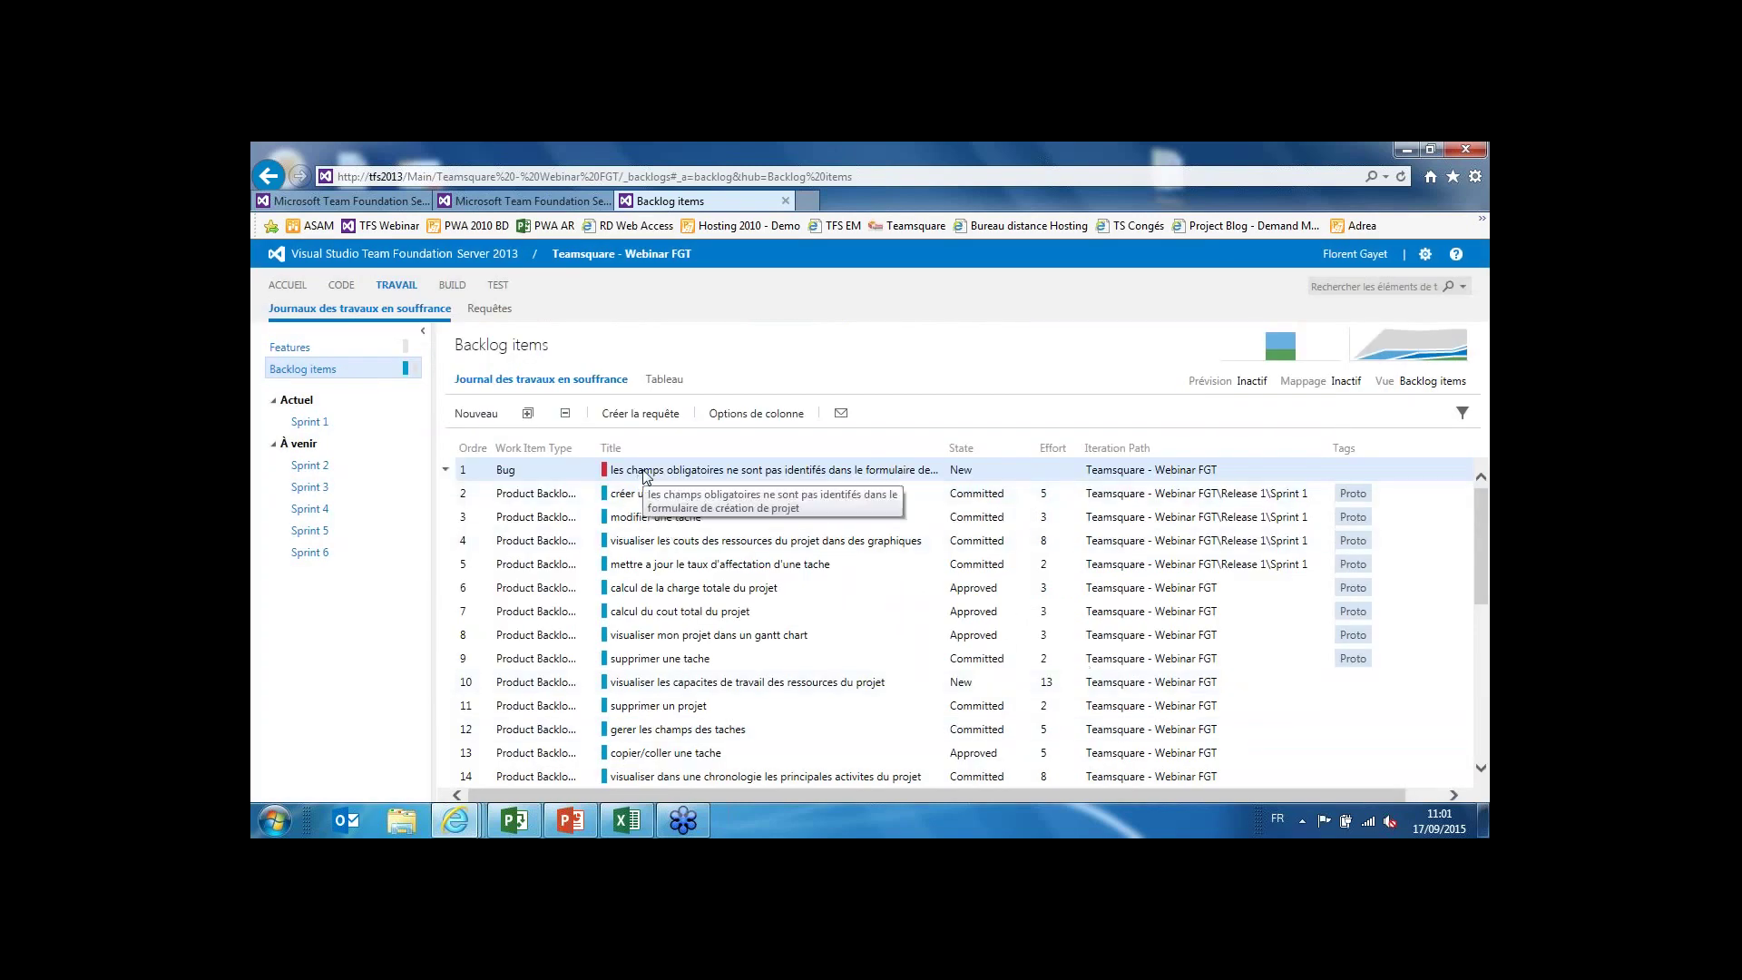
Assign the bug about unidentified mandatory fields to Sprint 1, and select it in the Sprint 1 backlog.
left_click_drag(647, 474, 318, 429)
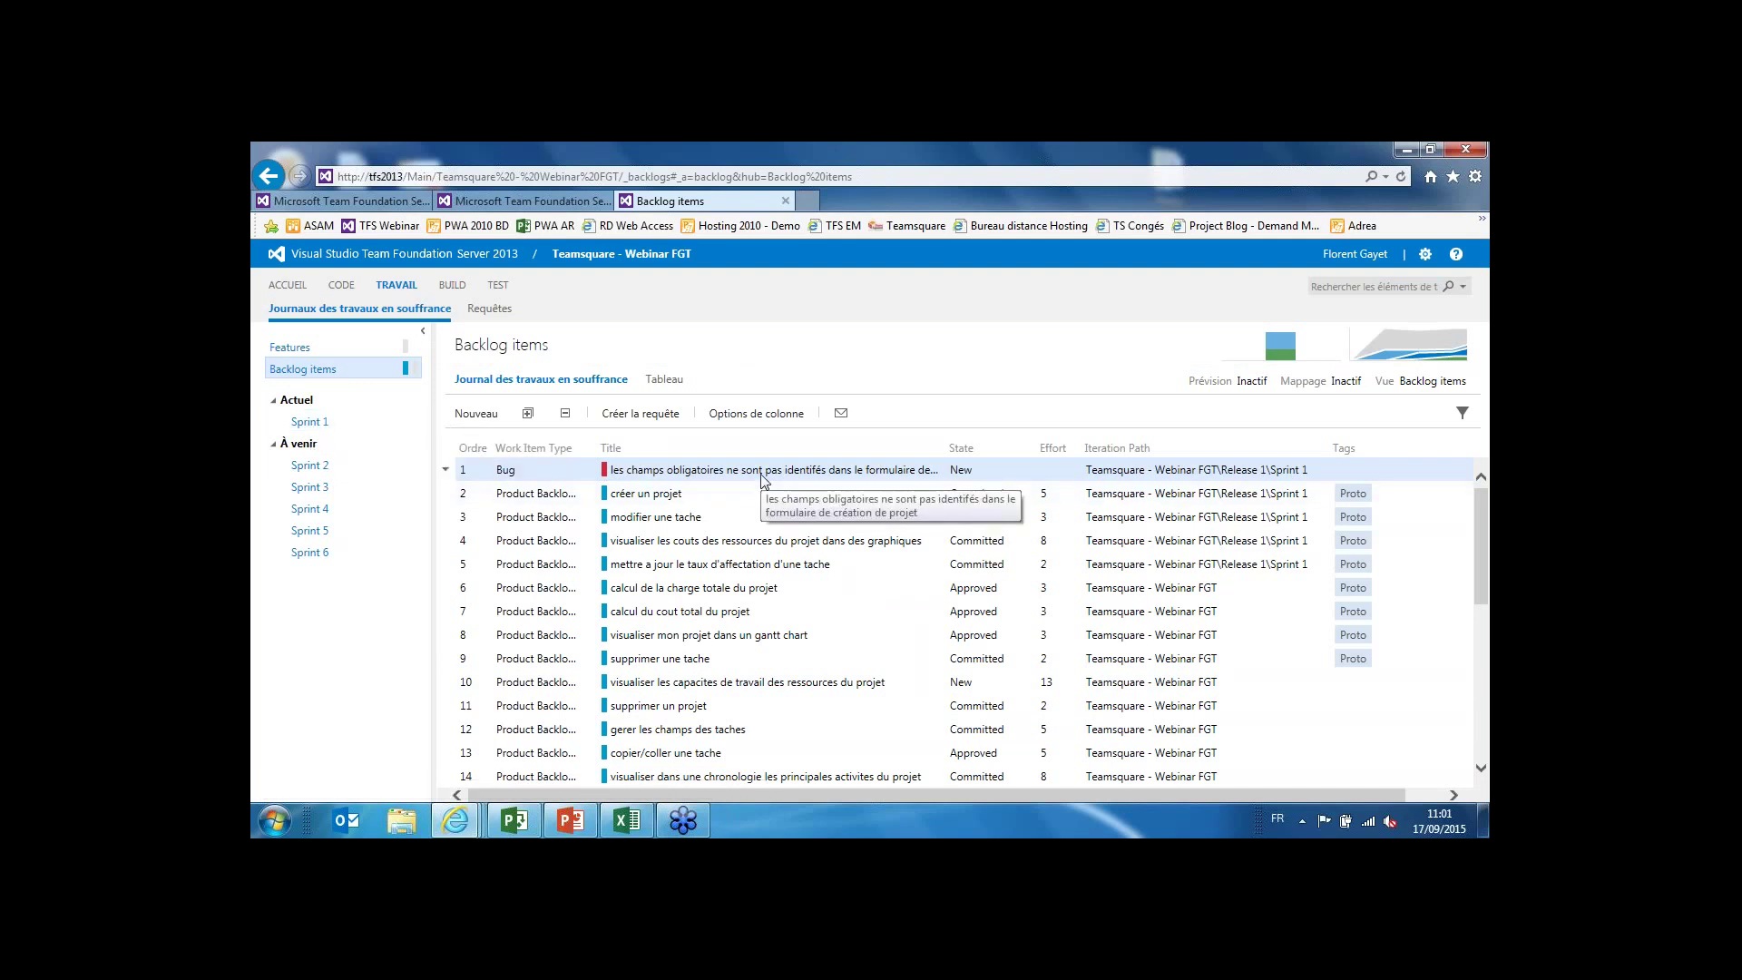
left_click(311, 423)
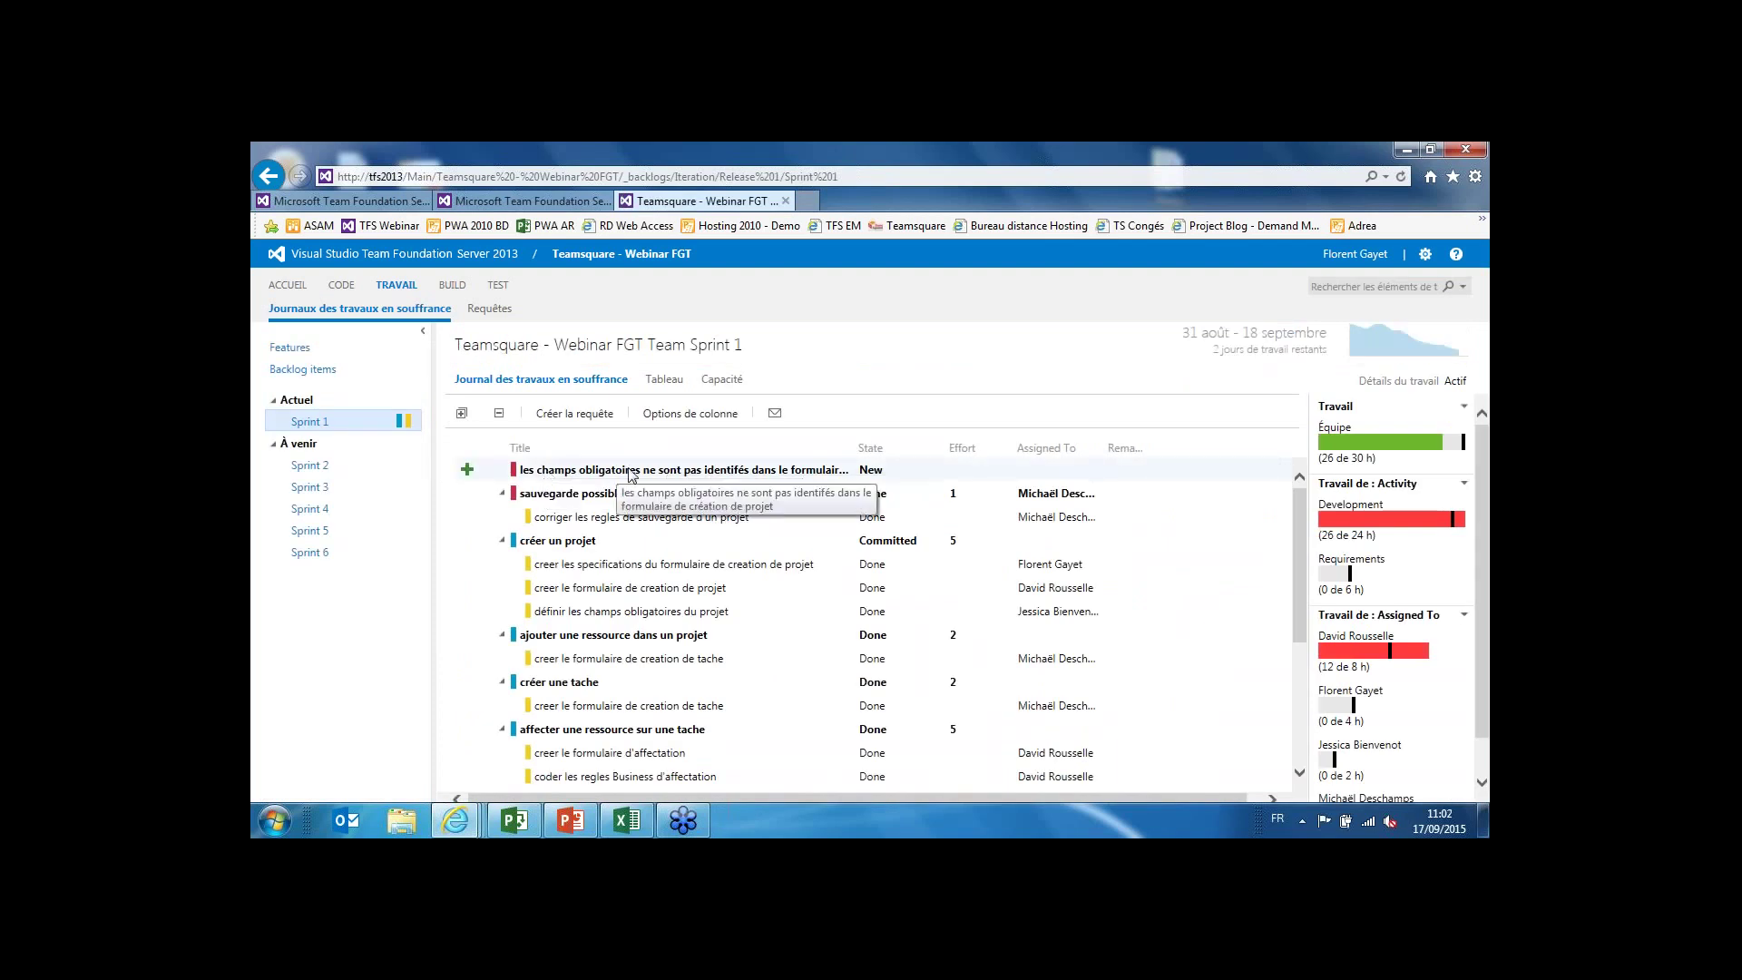
left_click(660, 476)
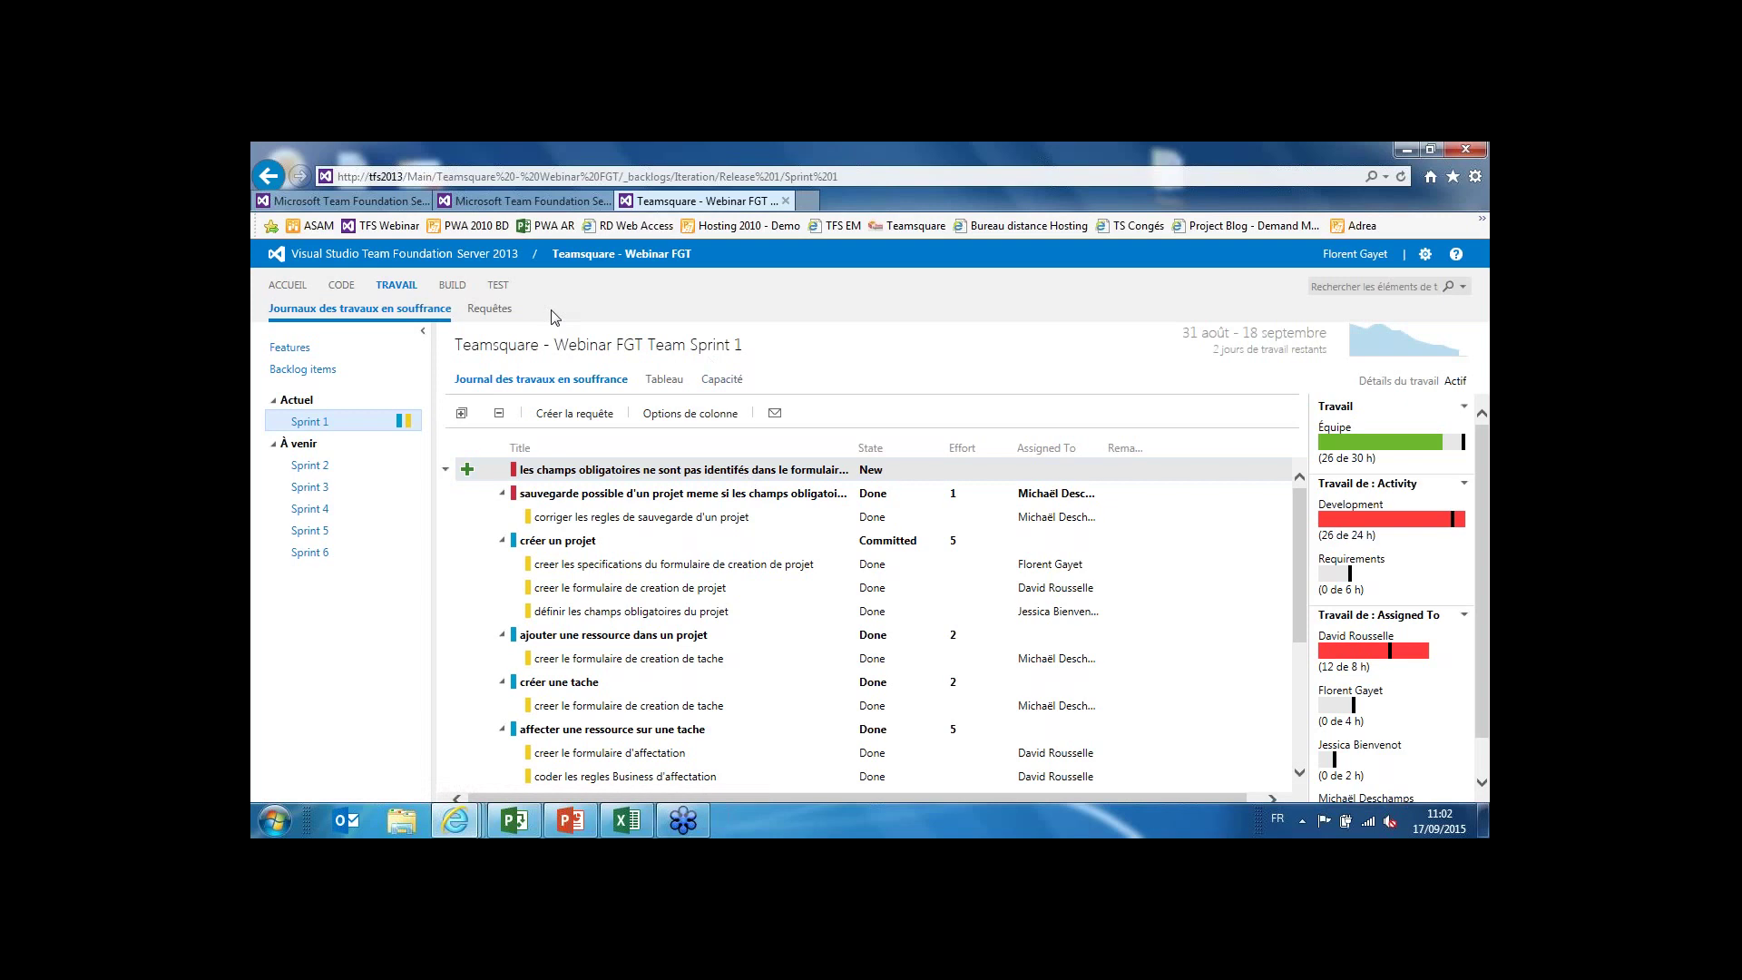
View the contents, history and version comparison of TeamsquareDiagnosticsService.cs in the project's Src source folder.
left_click(341, 287)
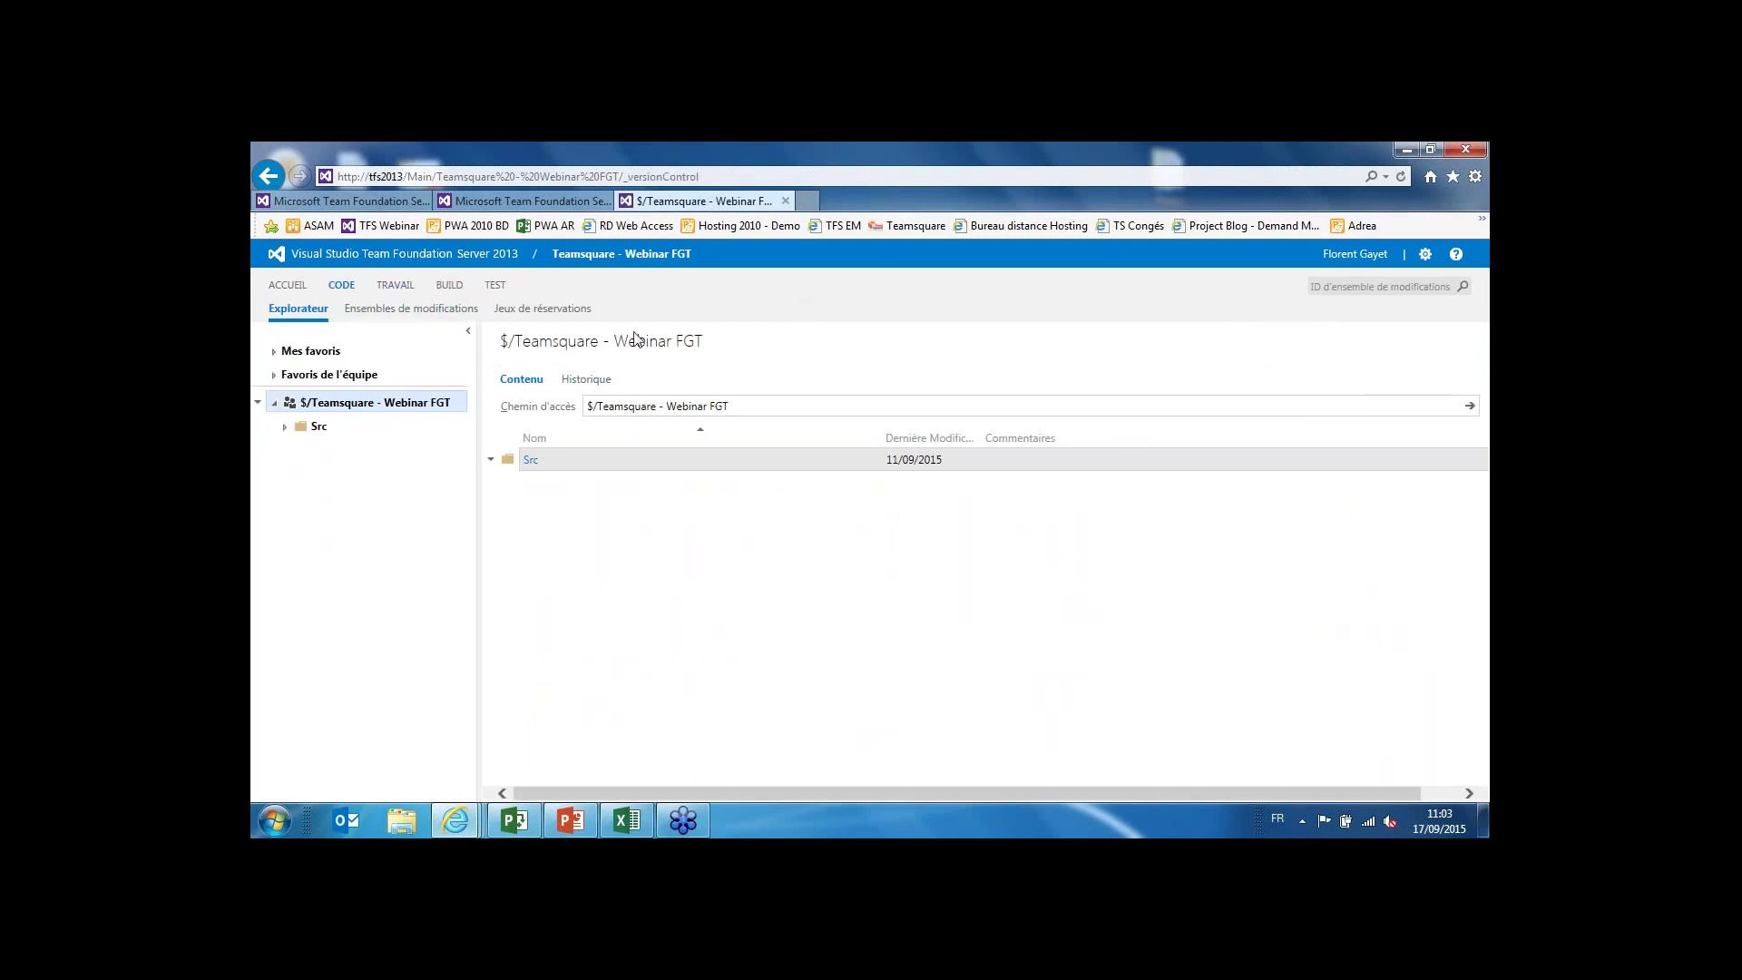
left_click(285, 428)
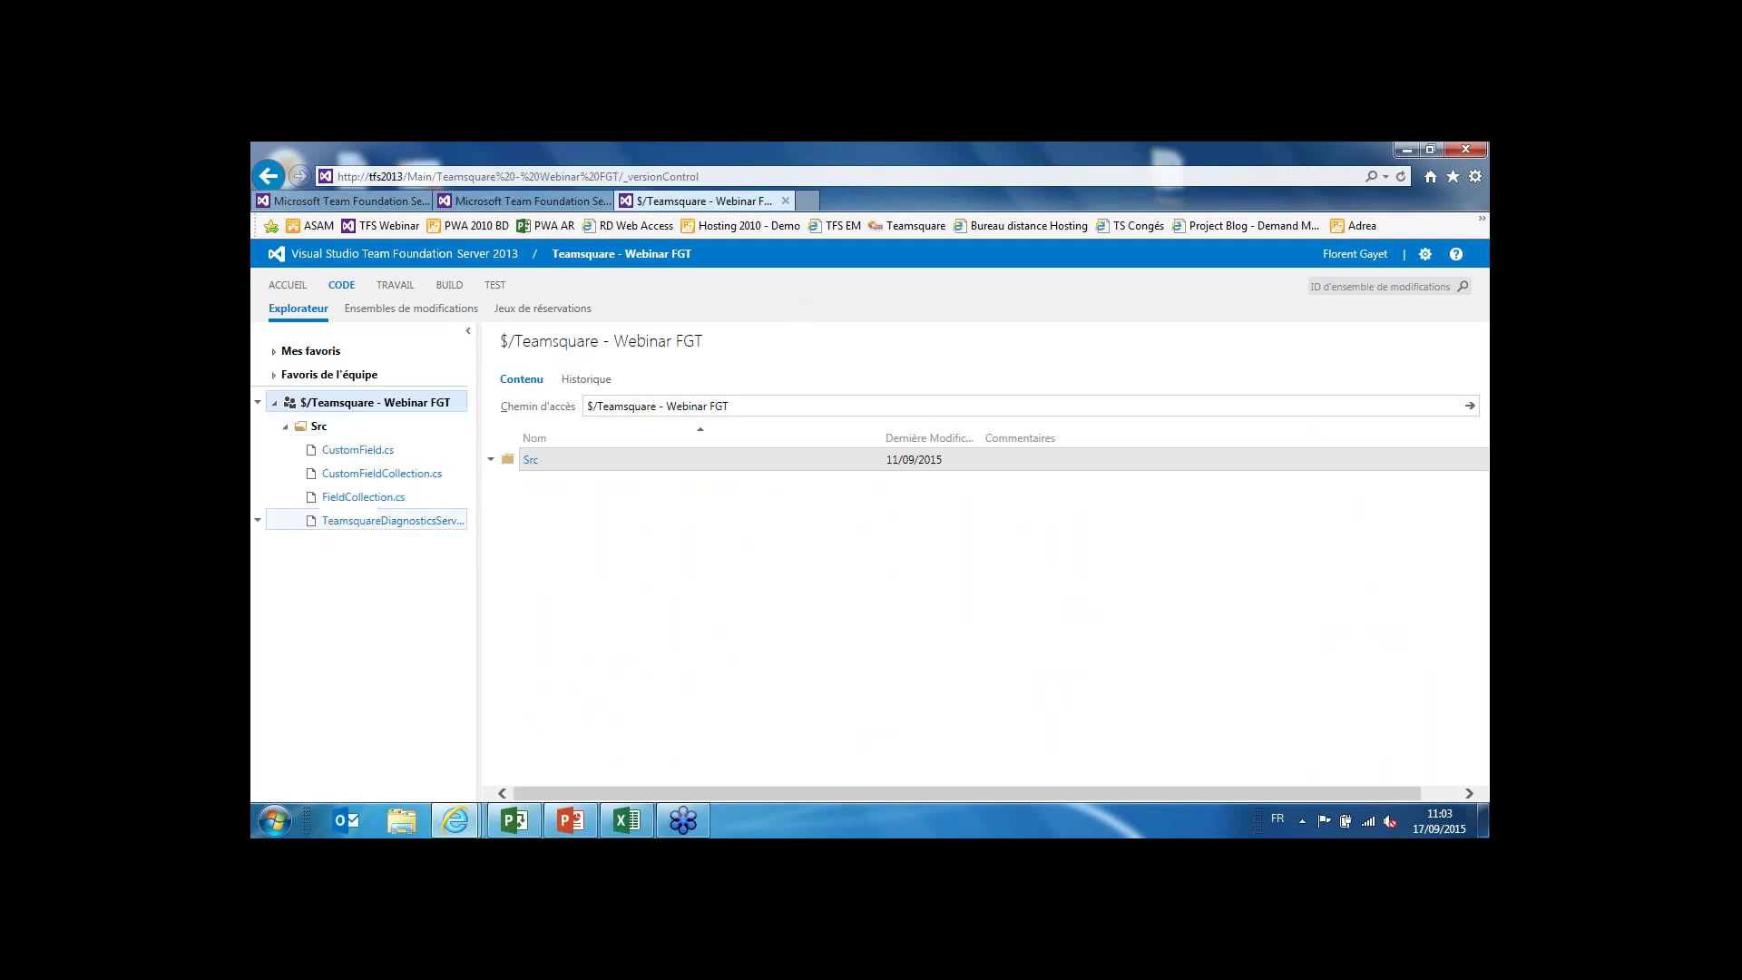
left_click(385, 520)
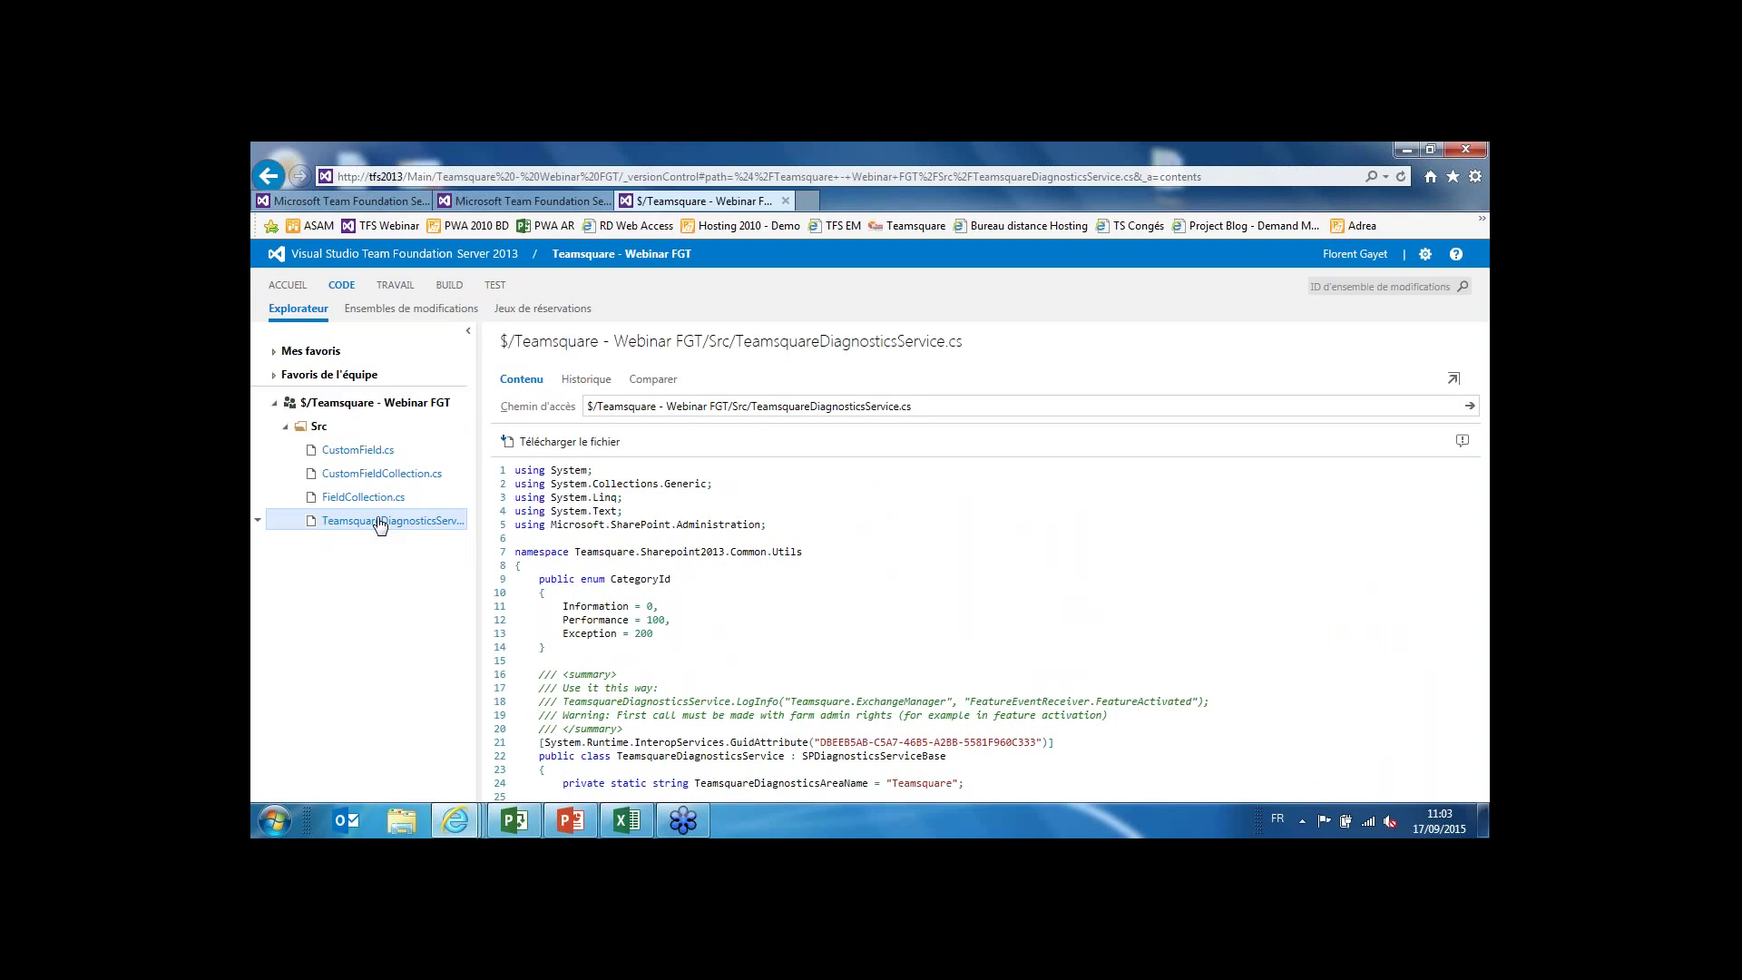
left_click(586, 380)
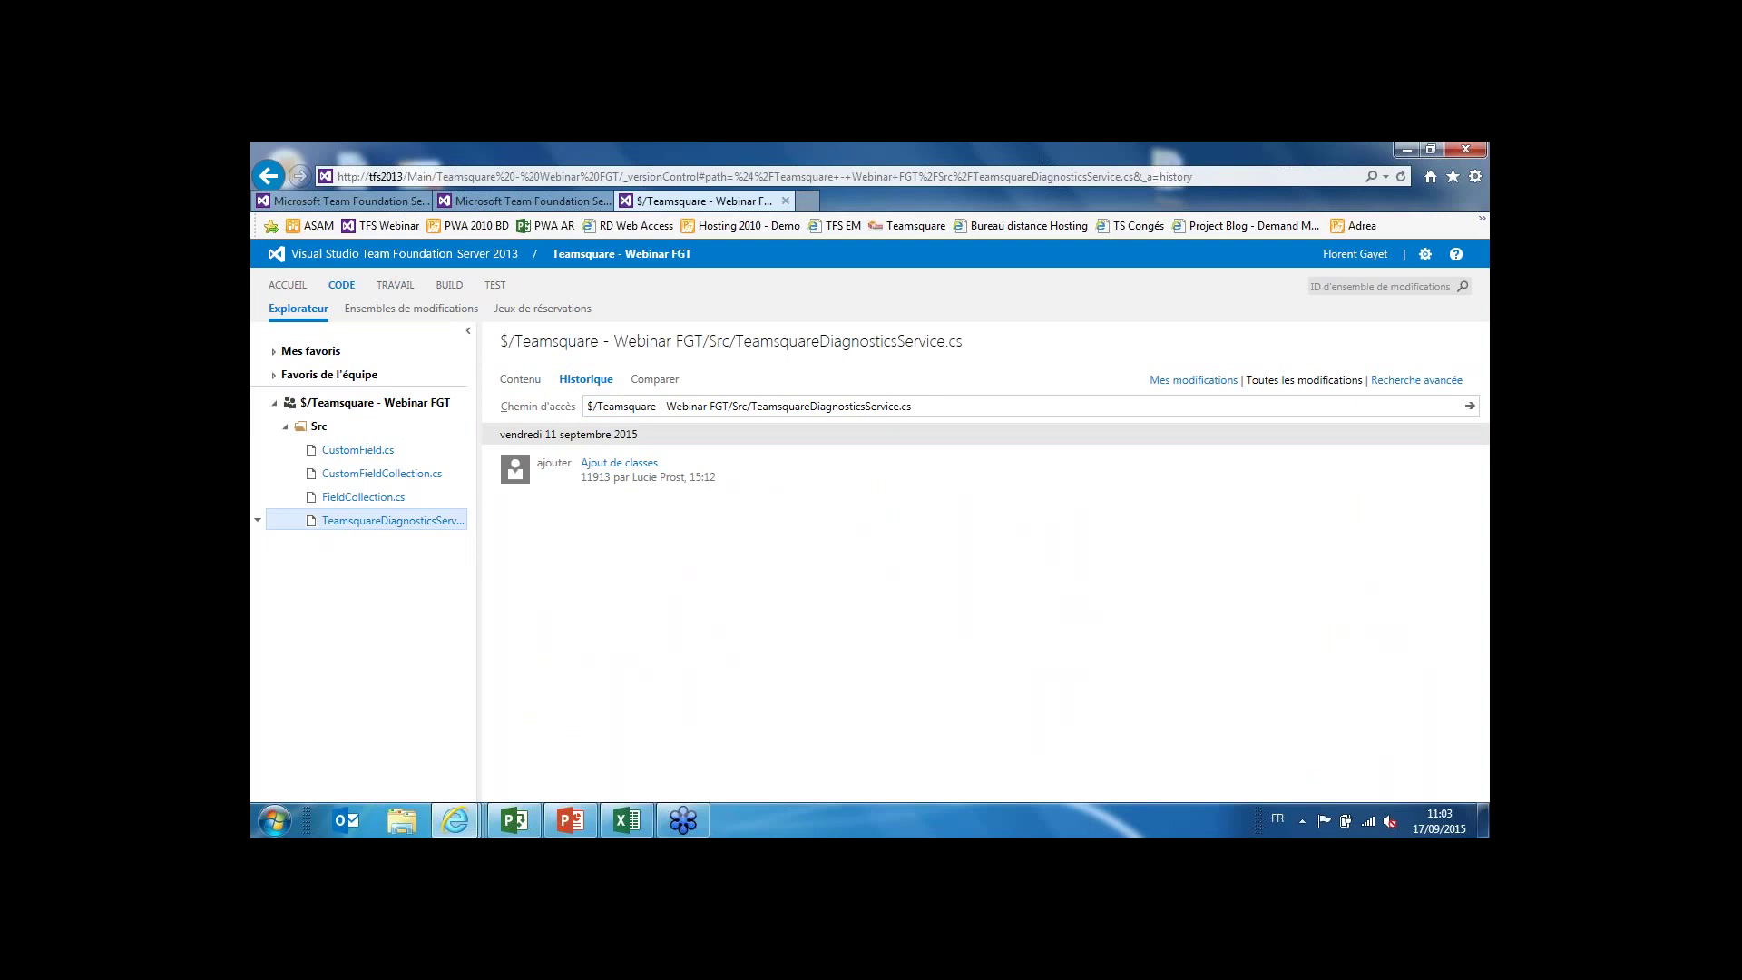
left_click(655, 381)
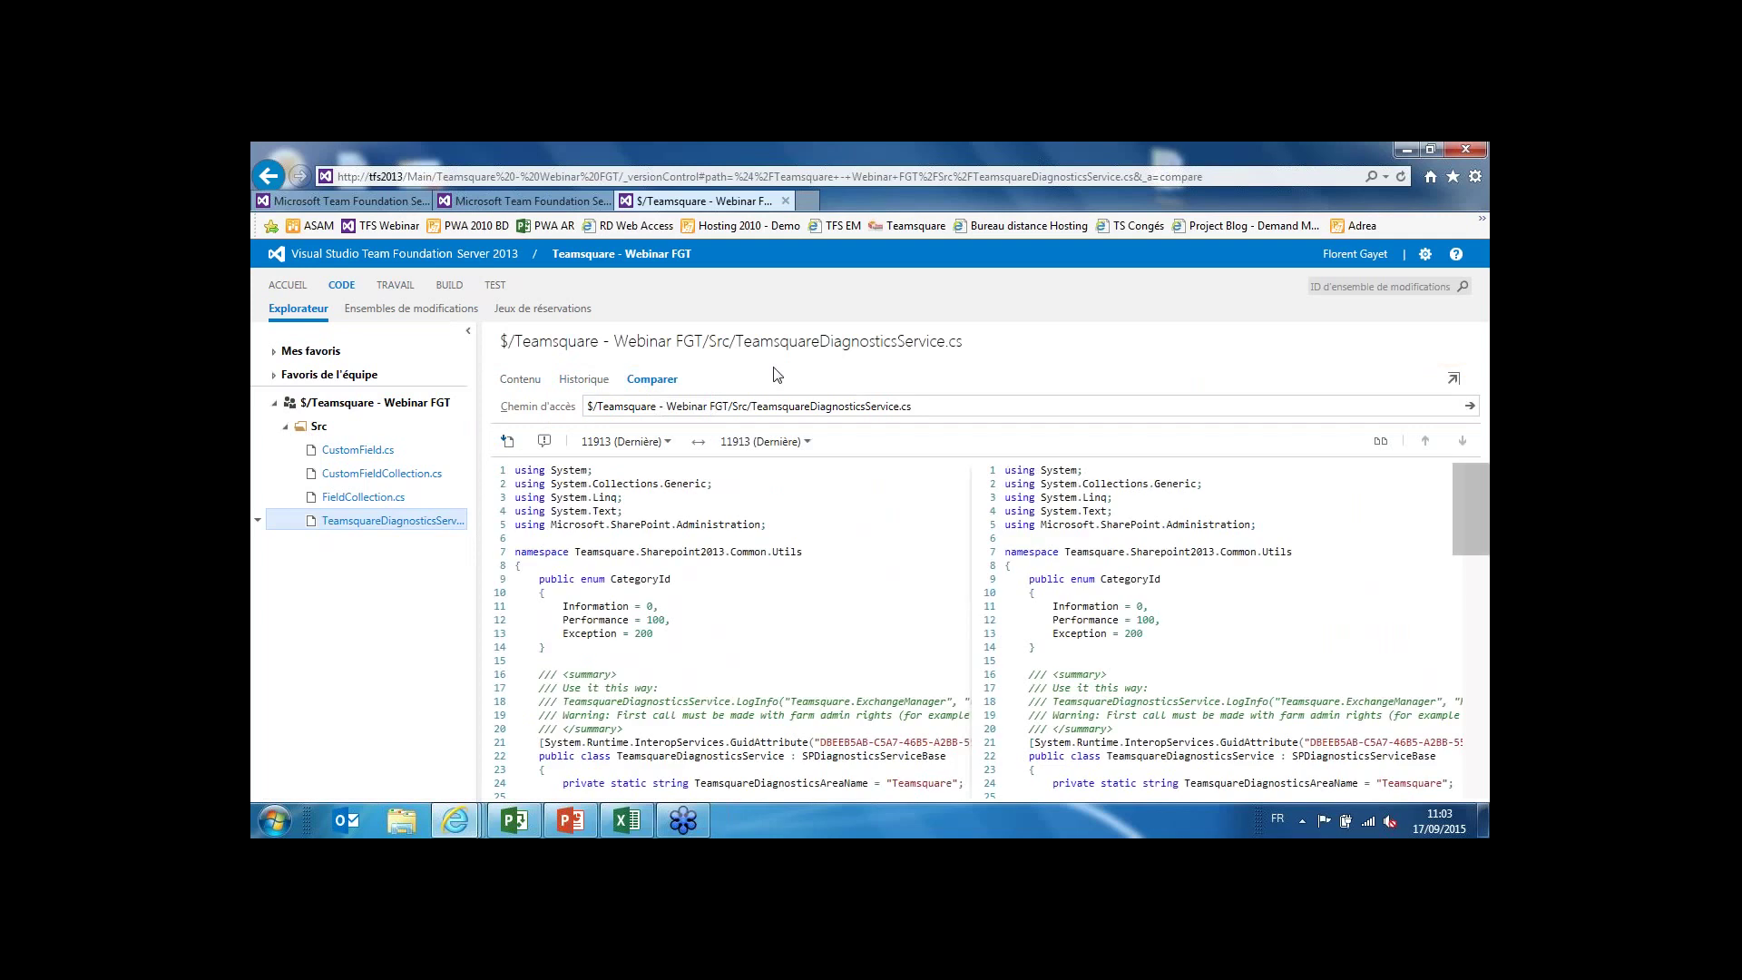
left_click(667, 451)
left_click(1023, 367)
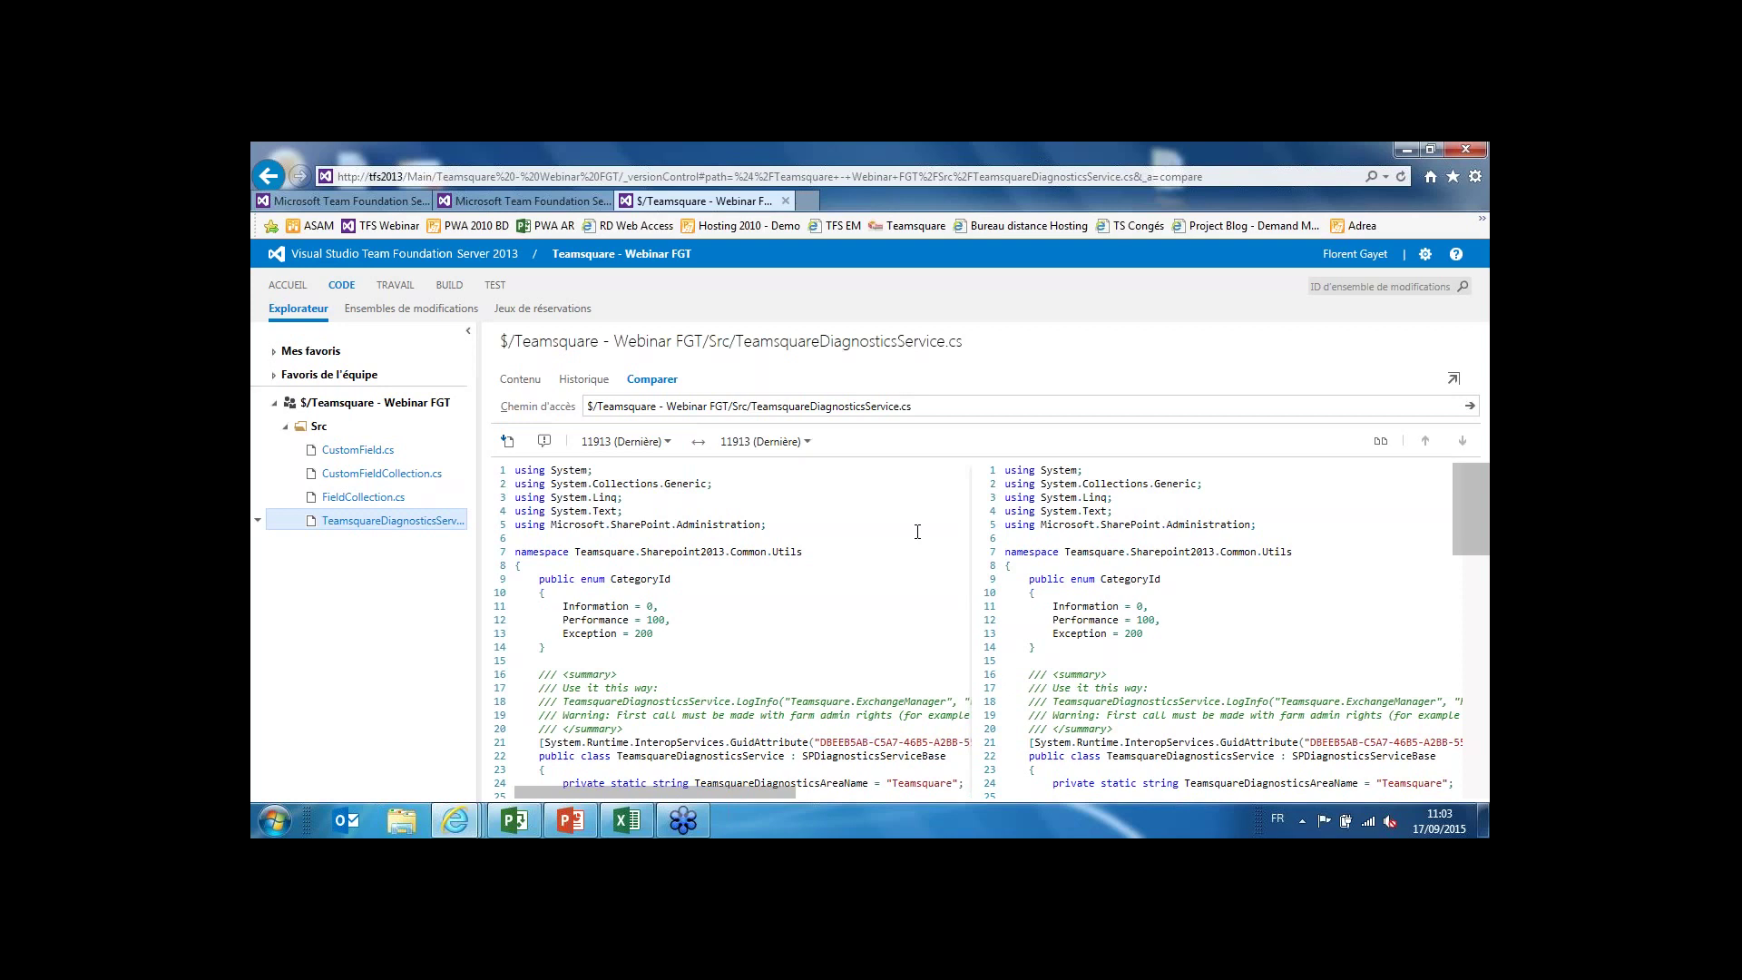
View the project's changesets and its build definitions.
left_click(404, 311)
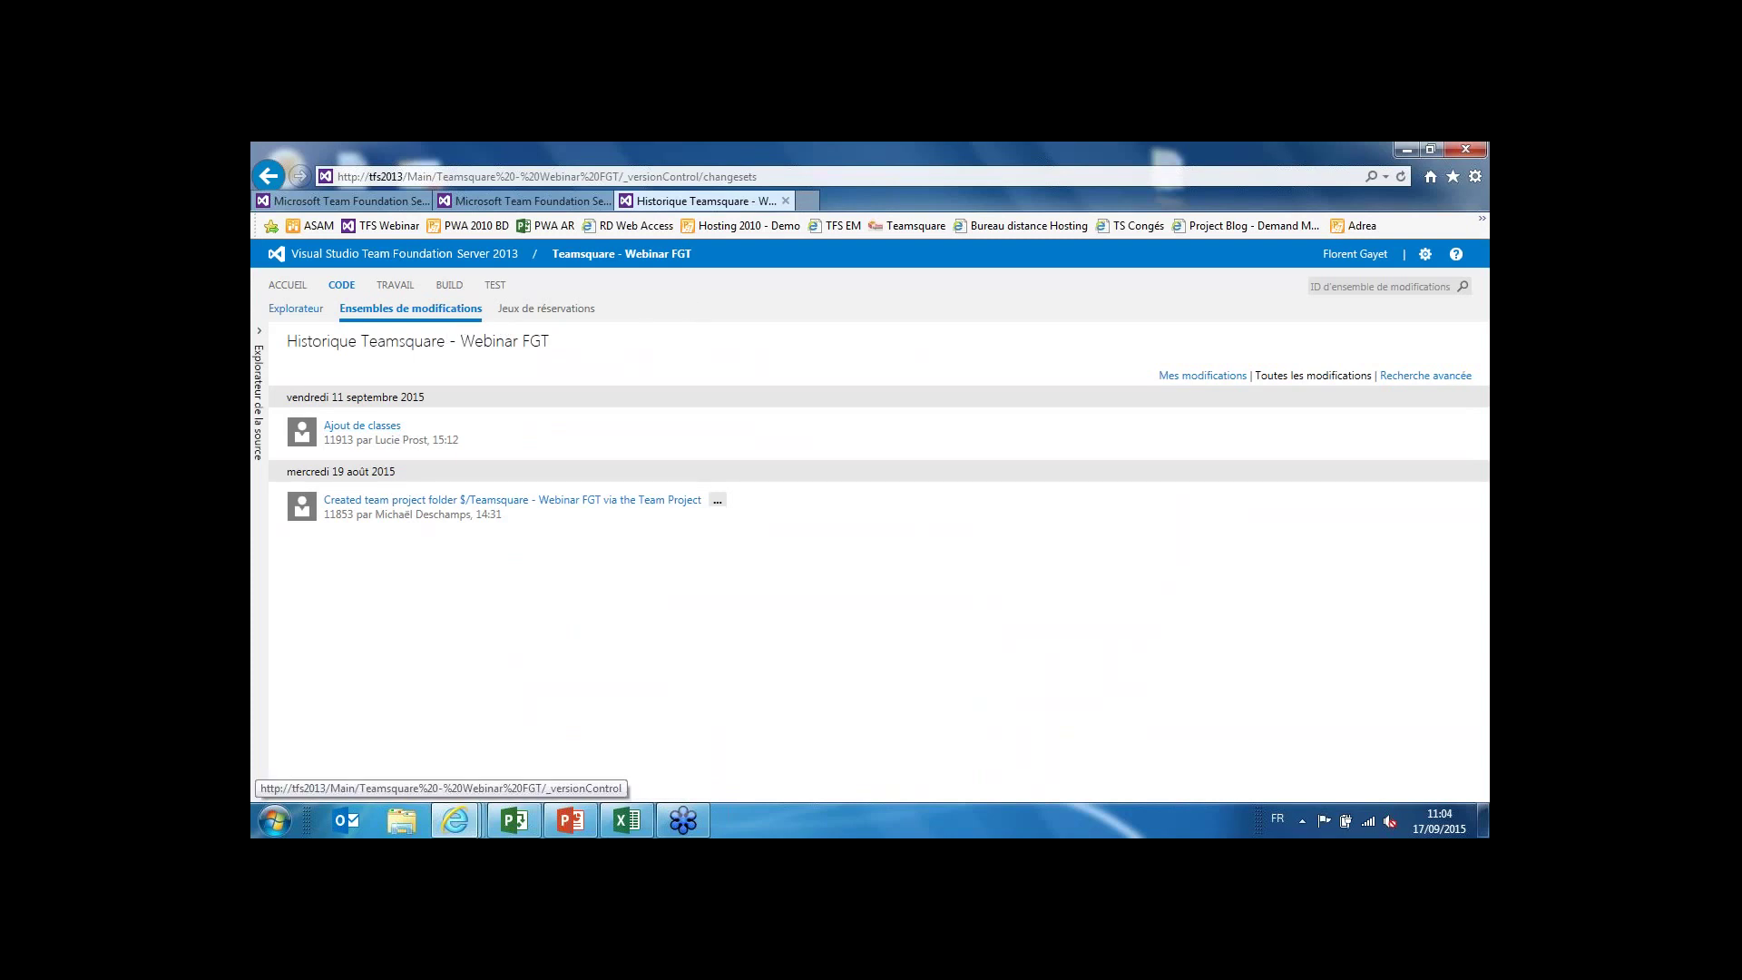
left_click(284, 311)
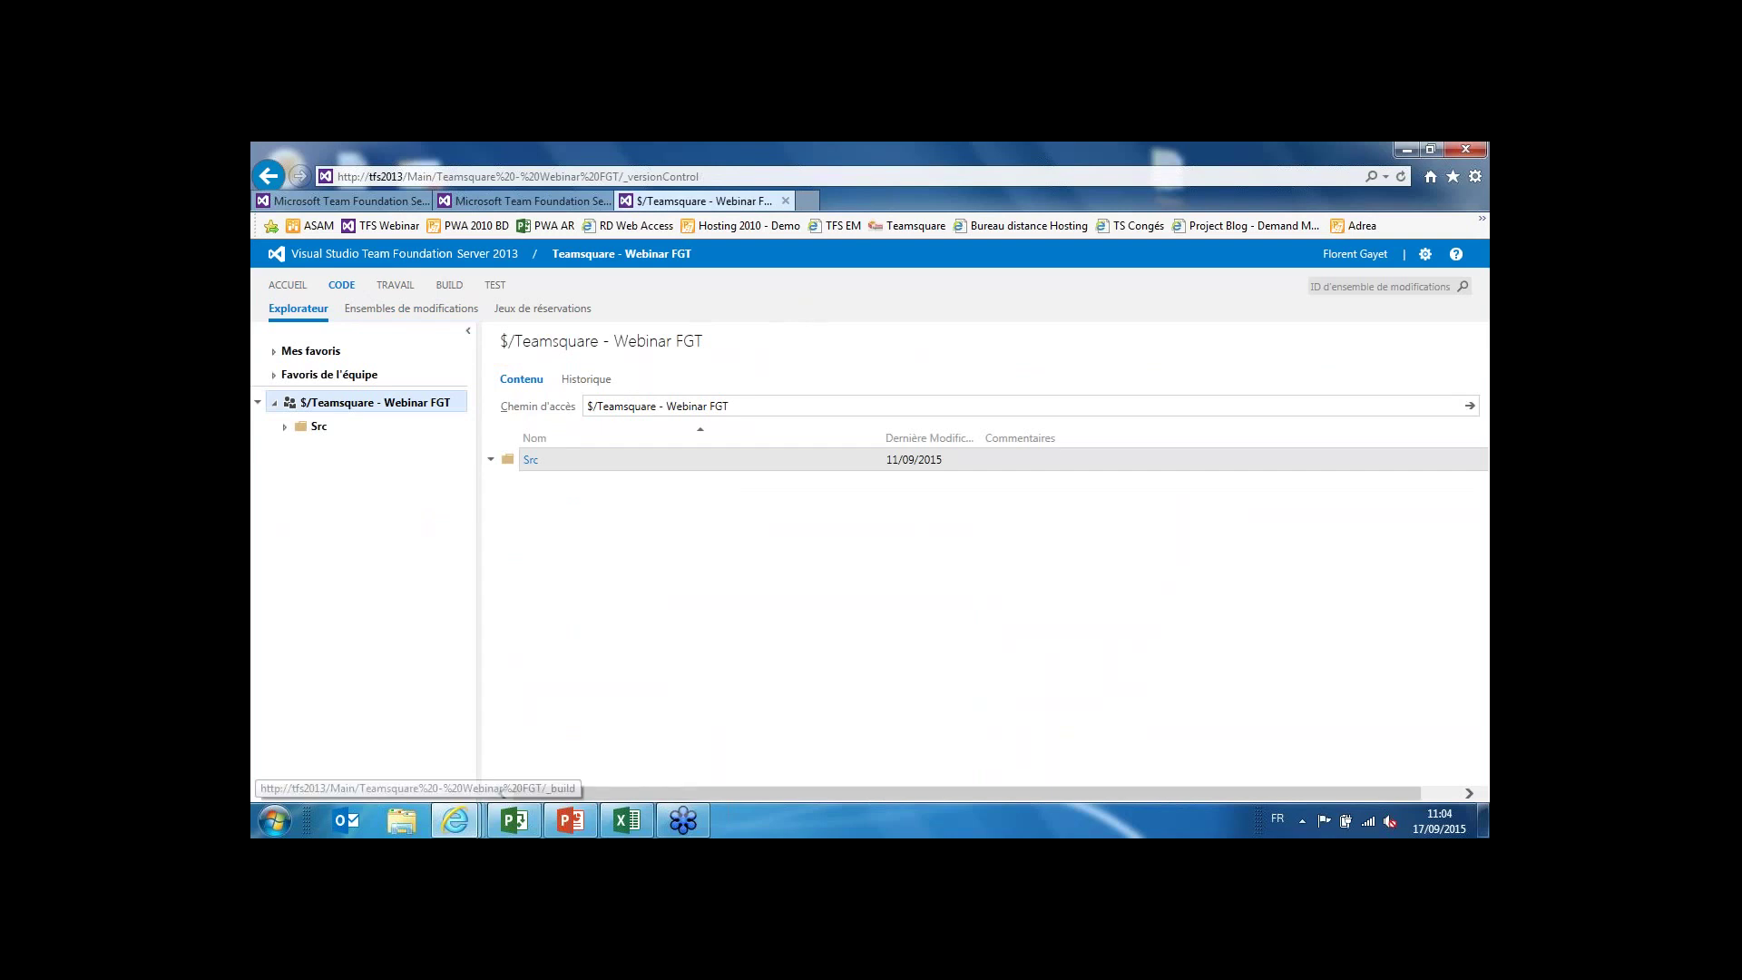
left_click(449, 284)
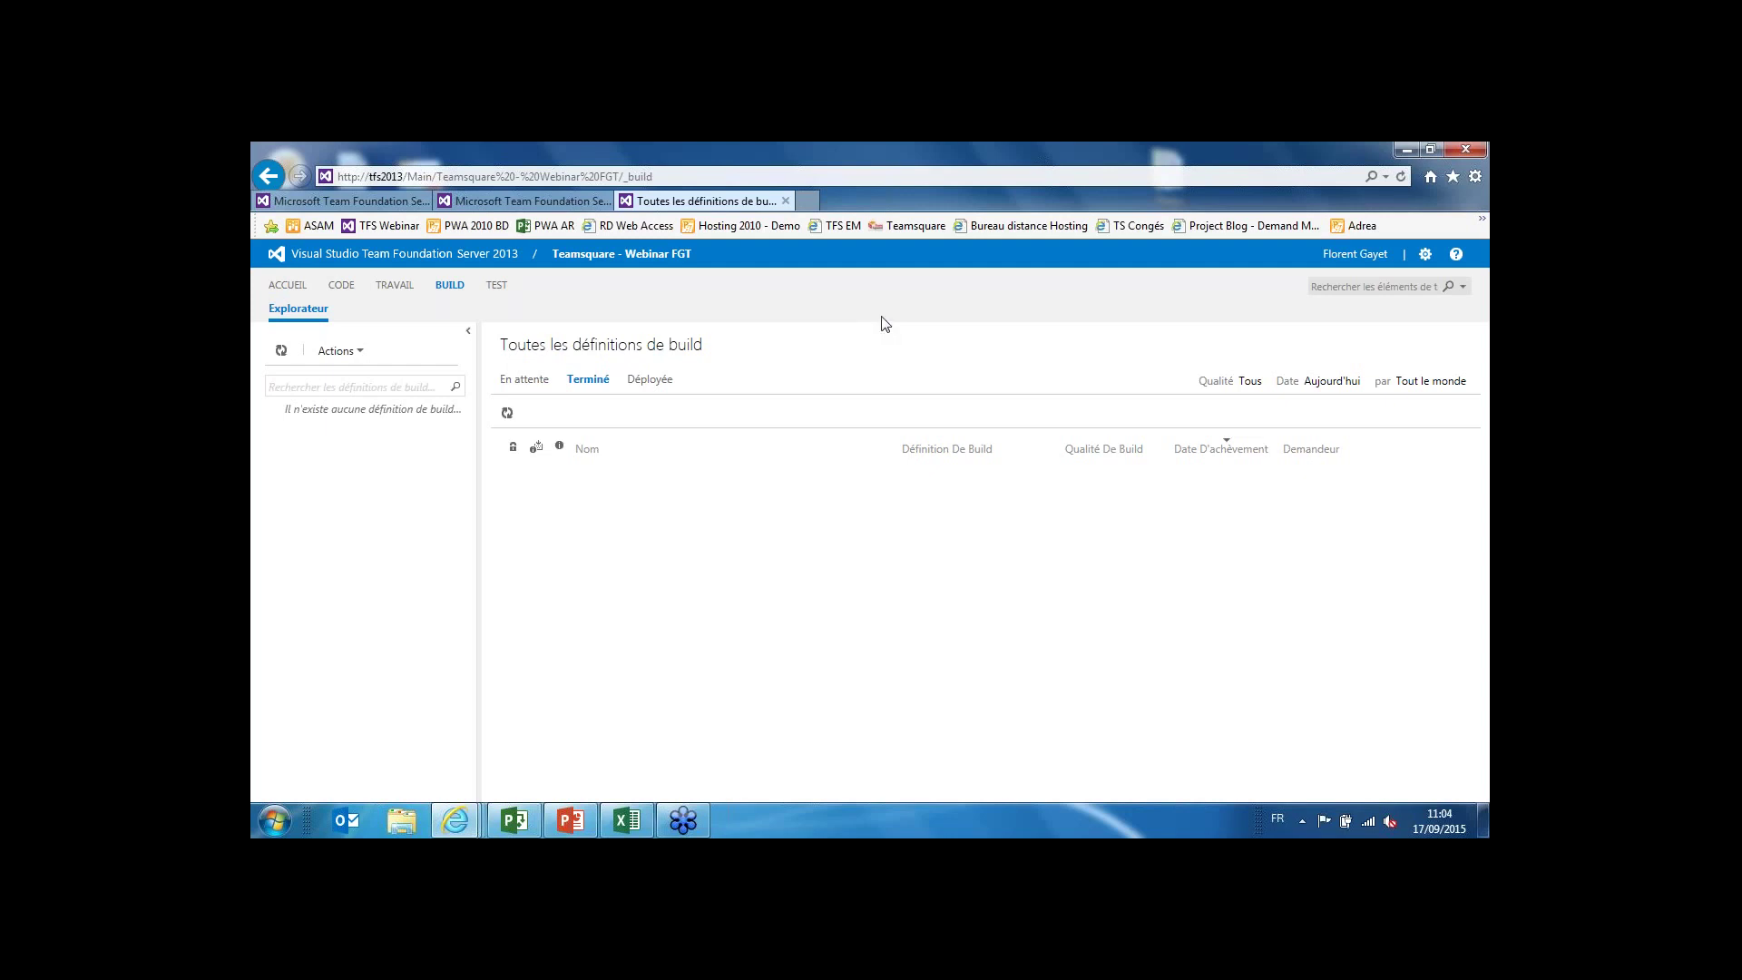
Post the message "merci de votre attention" in the Teamsquare - Webinar FGT Team Room.
left_click(289, 287)
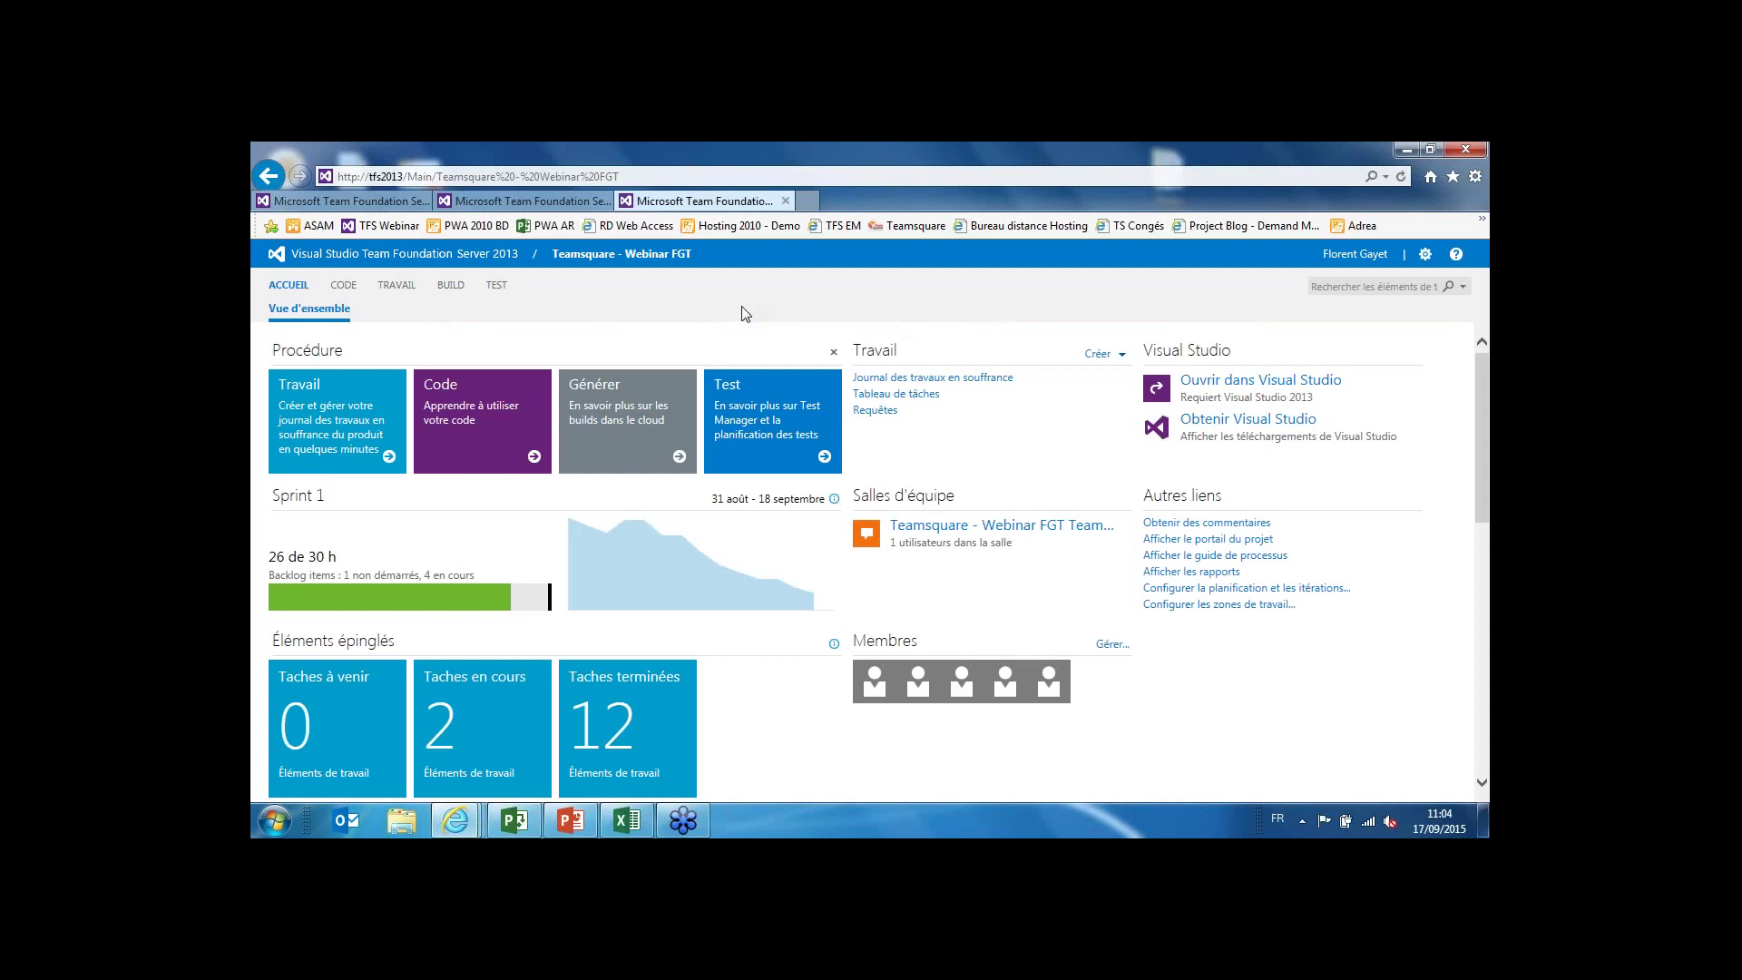
left_click(925, 535)
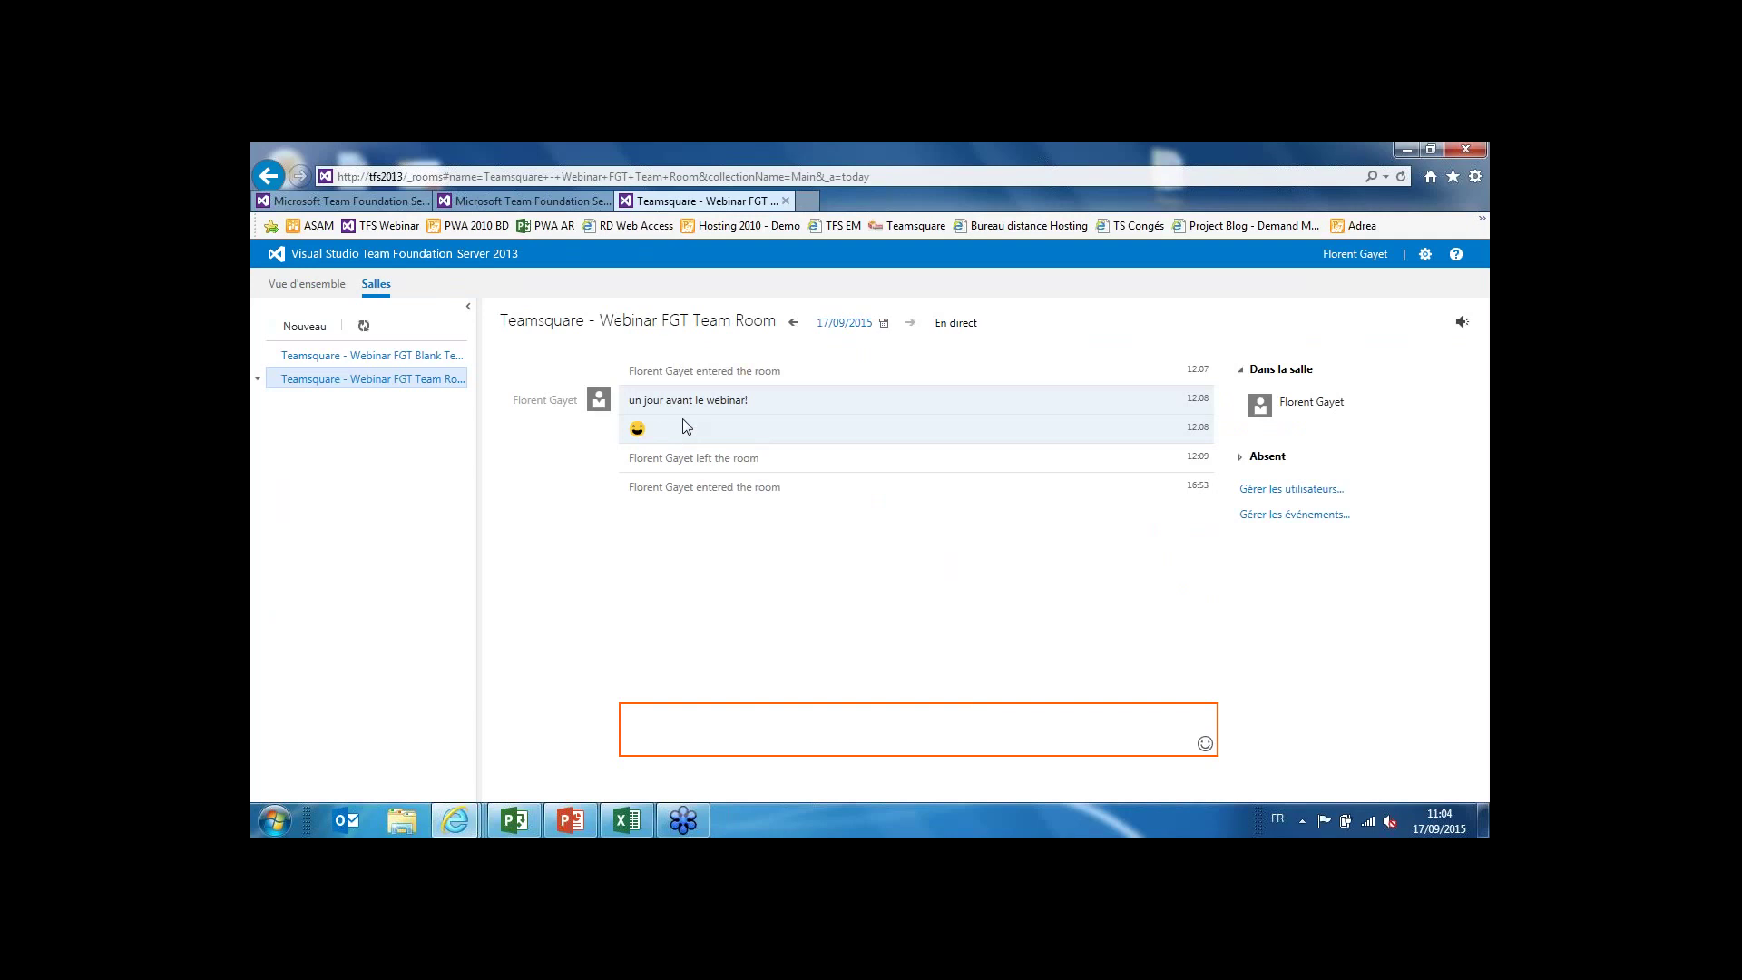
type("merci de votre attention")
key("Return")
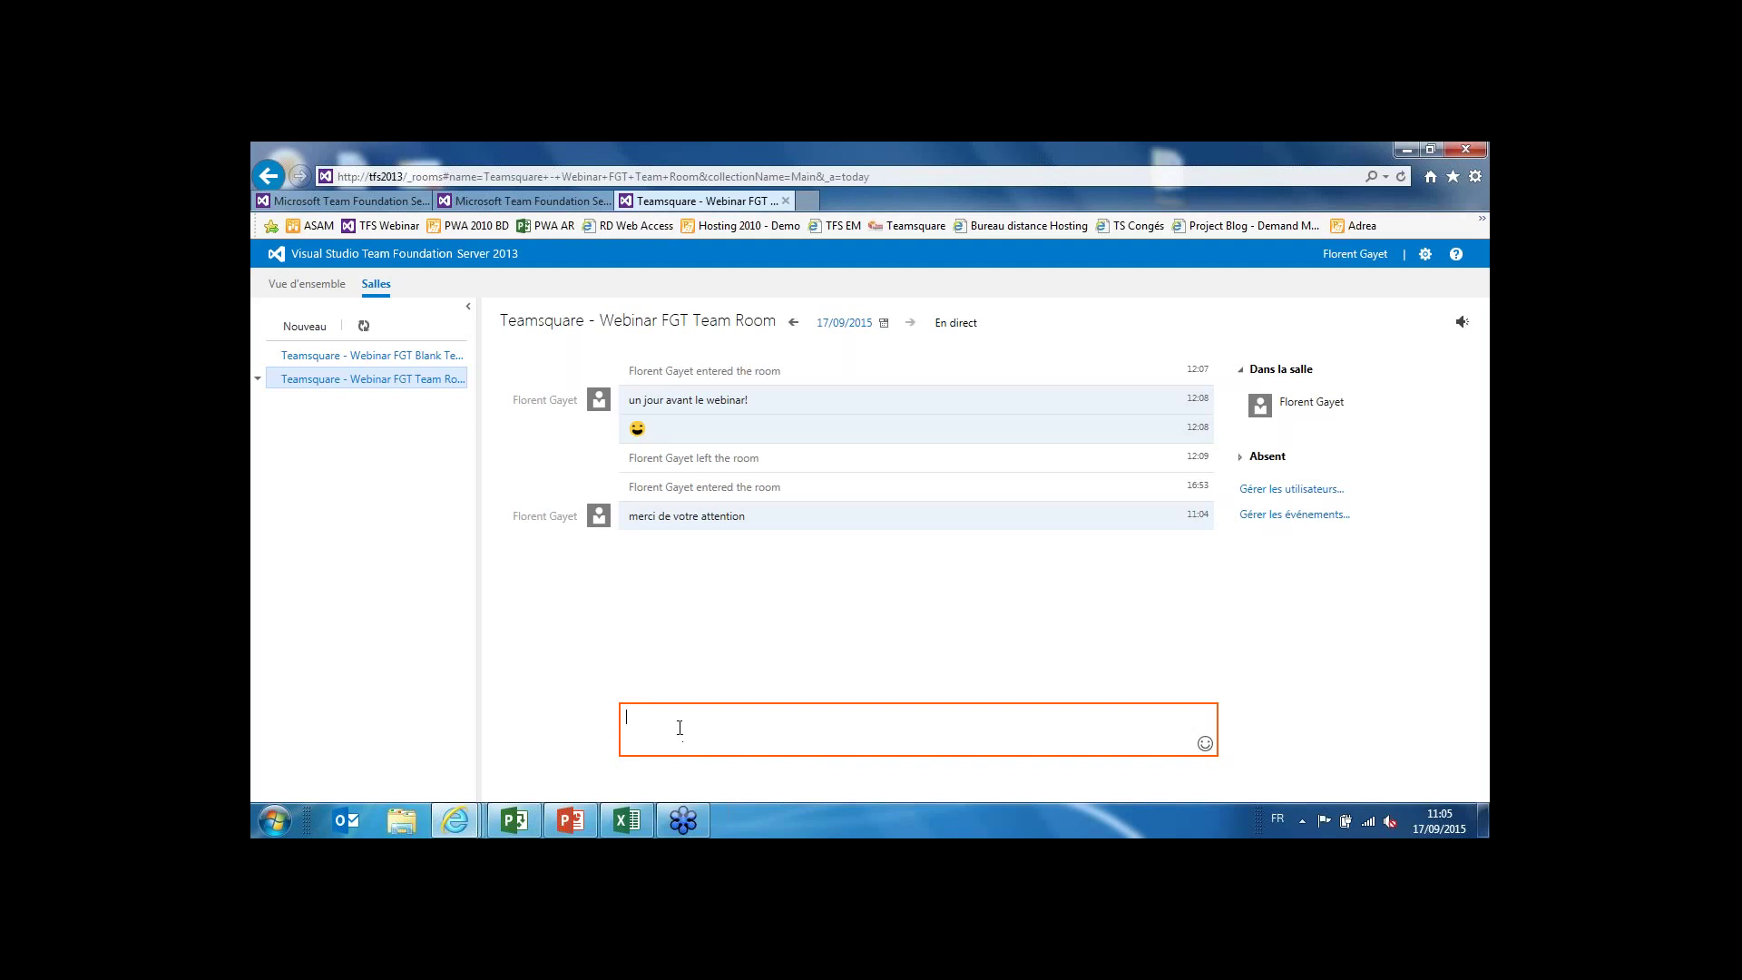
Dismiss the "Procédure" section from the project home page, and view the enlarged Sprint 1 burndown chart.
left_click(386, 225)
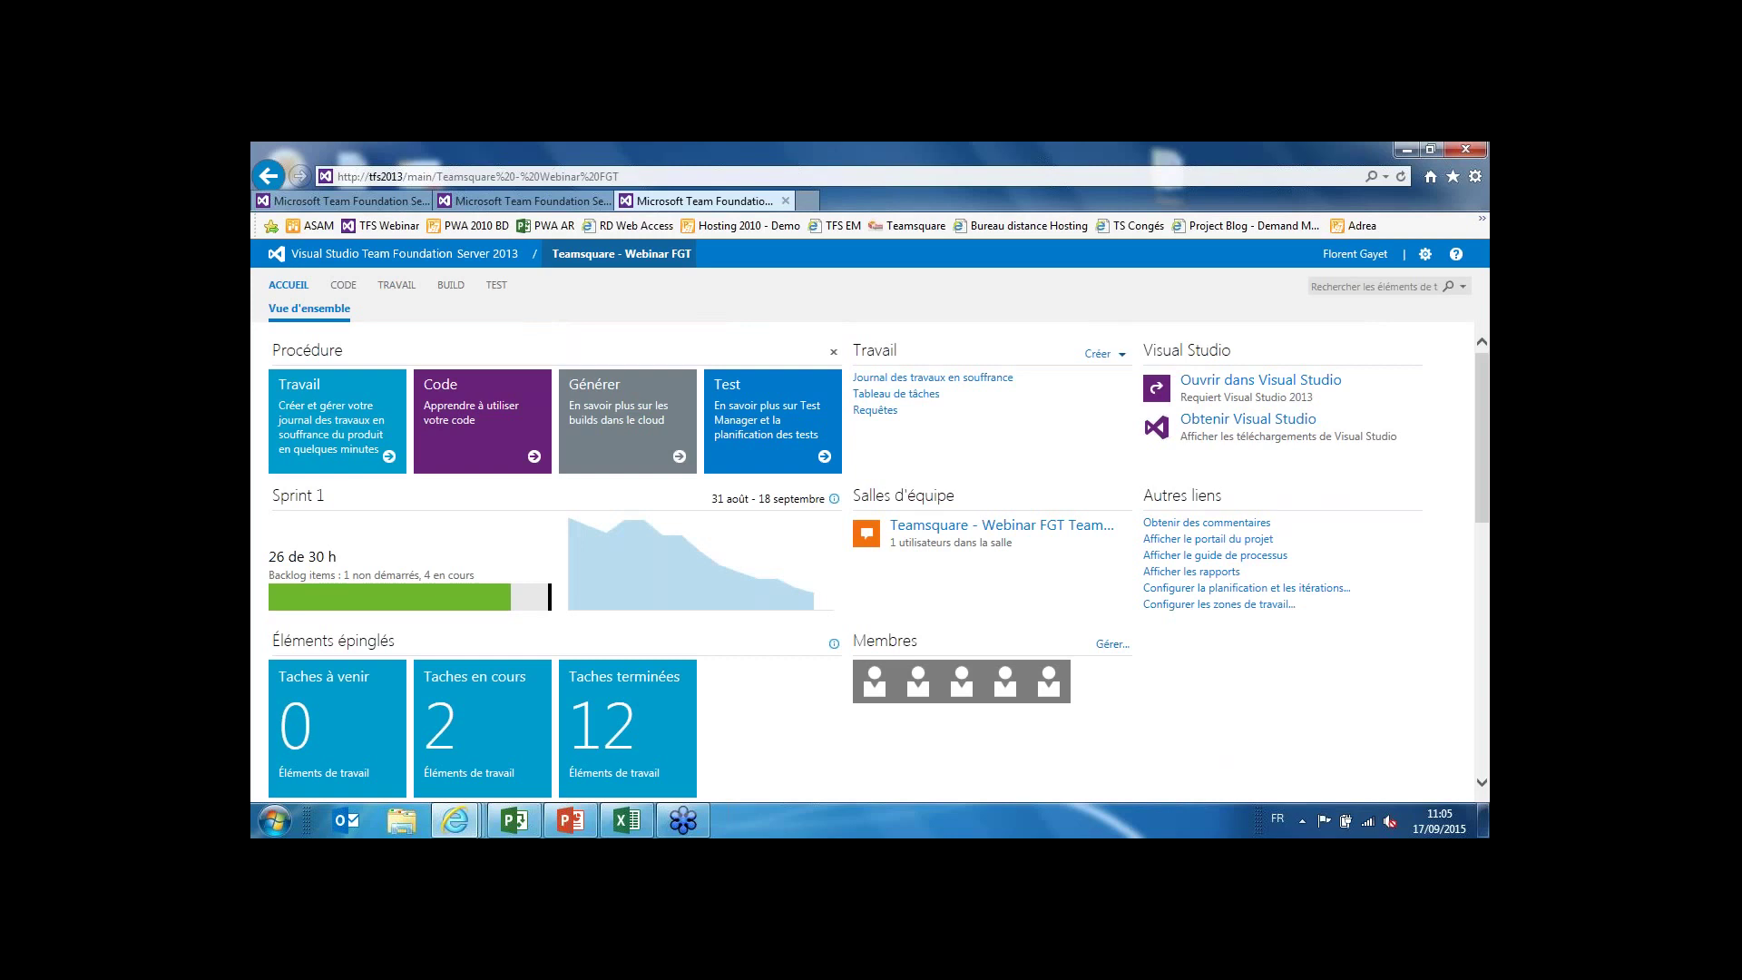
left_click(833, 351)
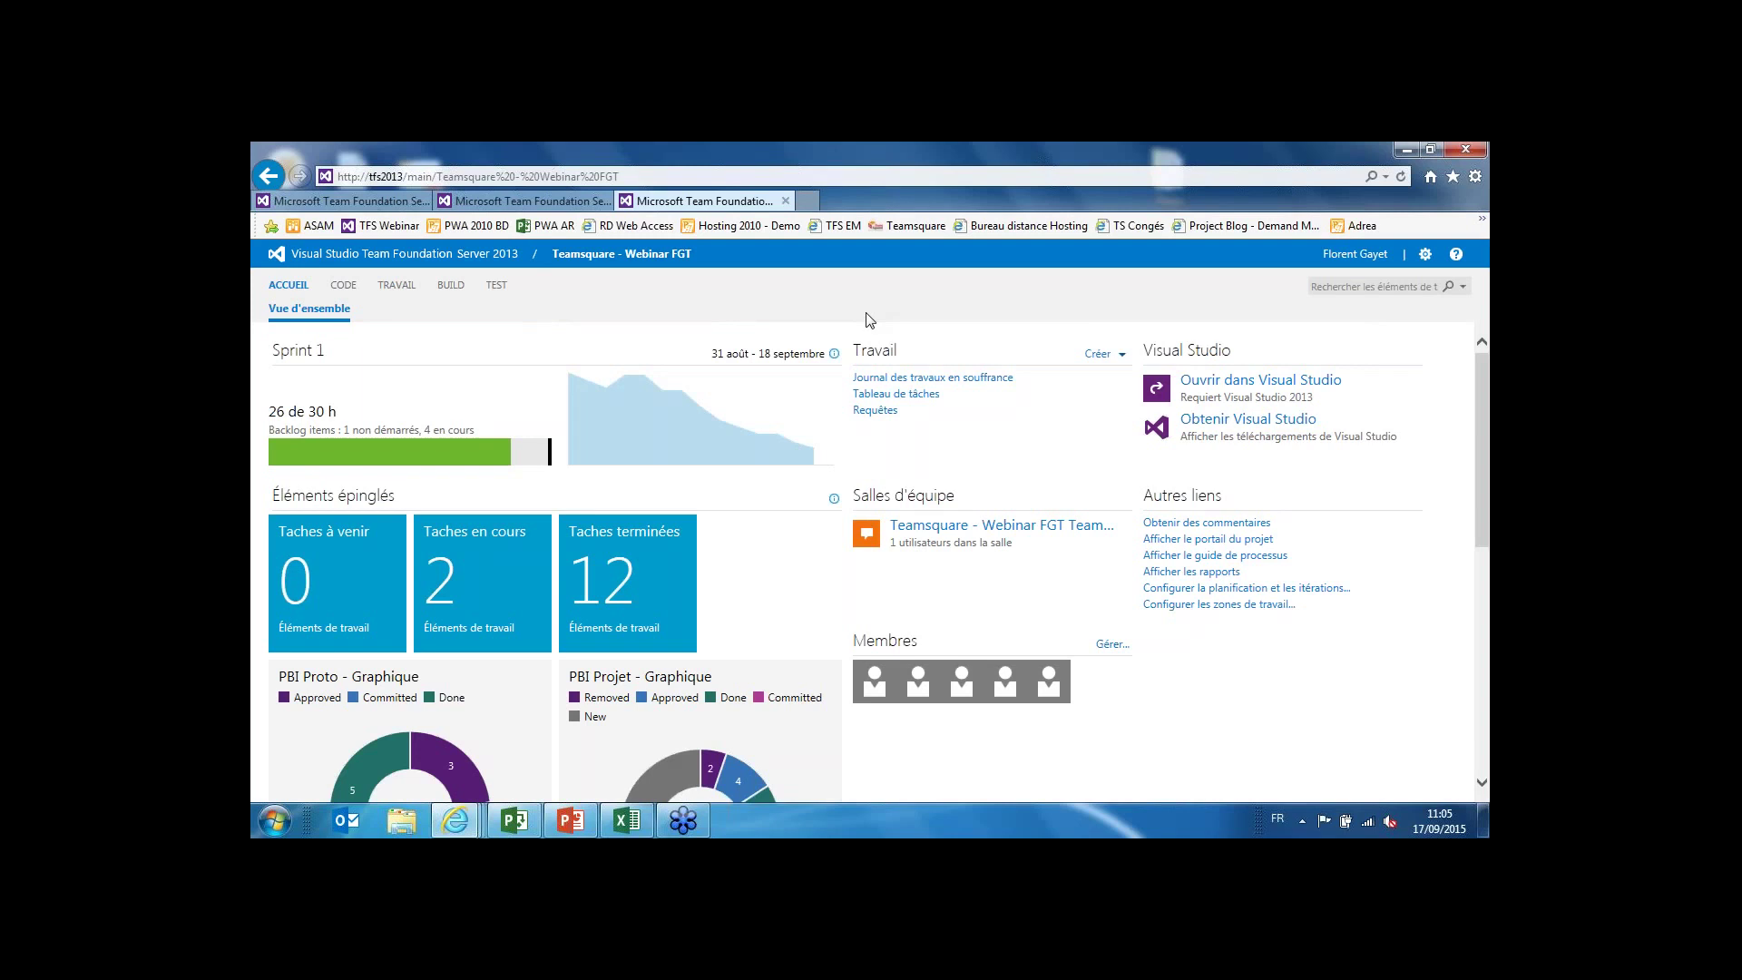
left_click(673, 427)
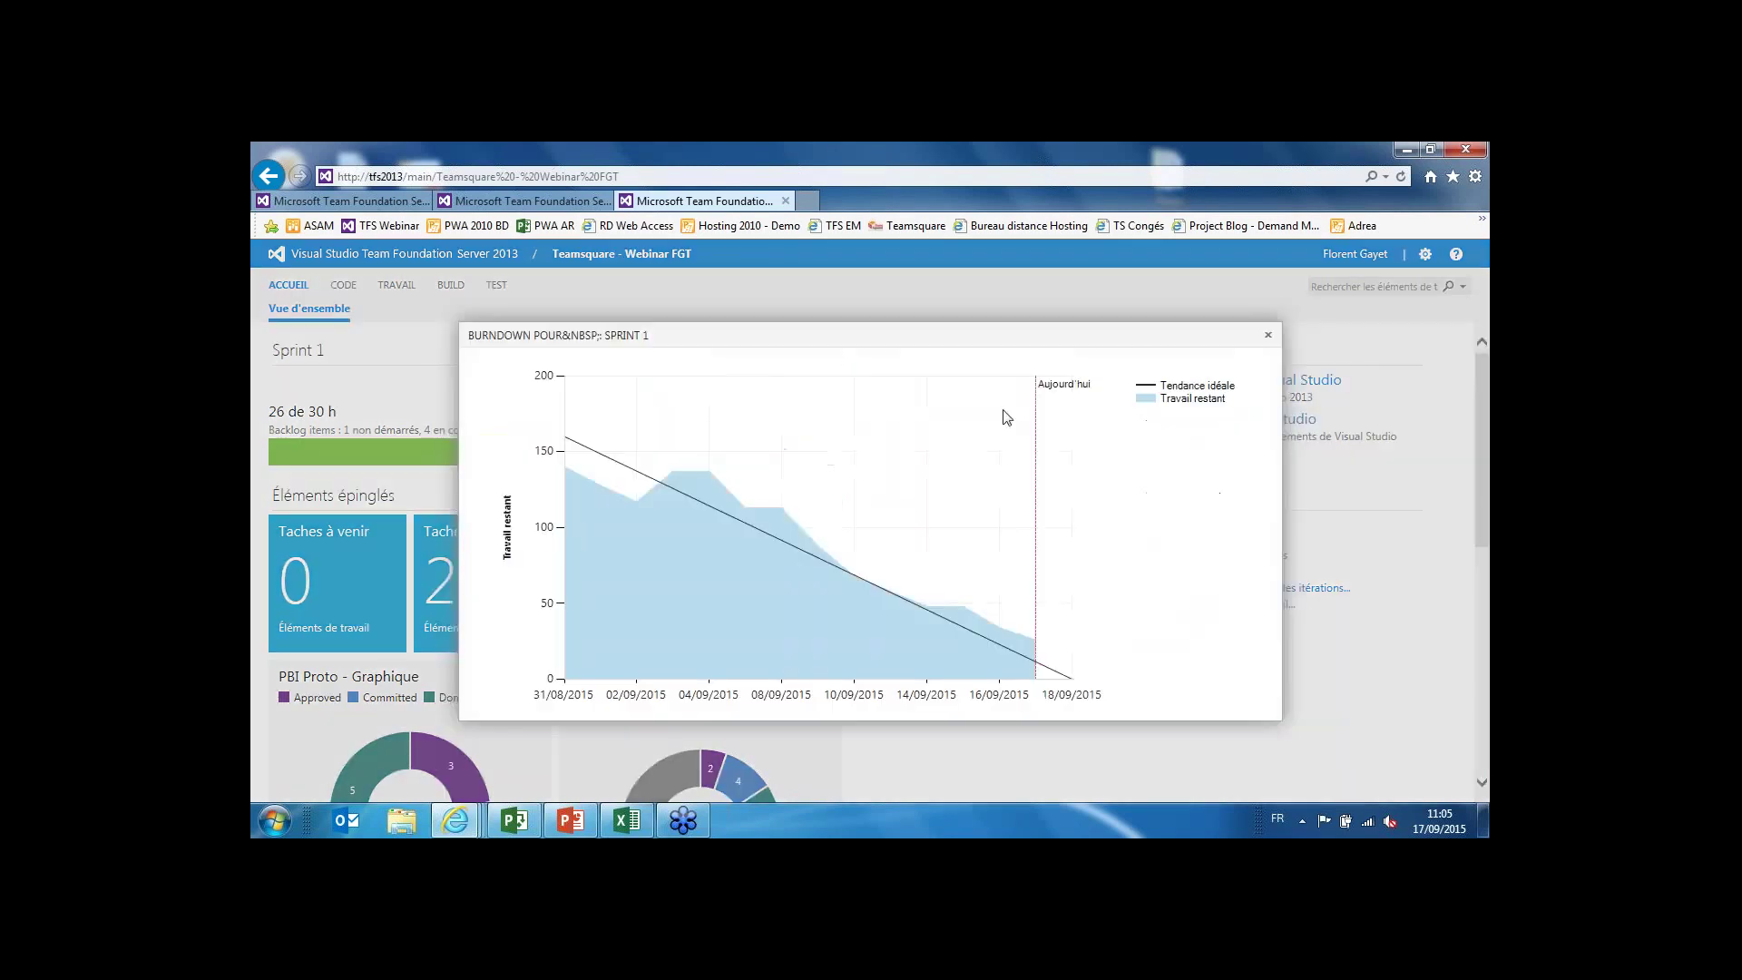
left_click(1268, 334)
View the Sprint 1 backlog and the backlog items, and list the project's shared work item queries.
left_click(379, 409)
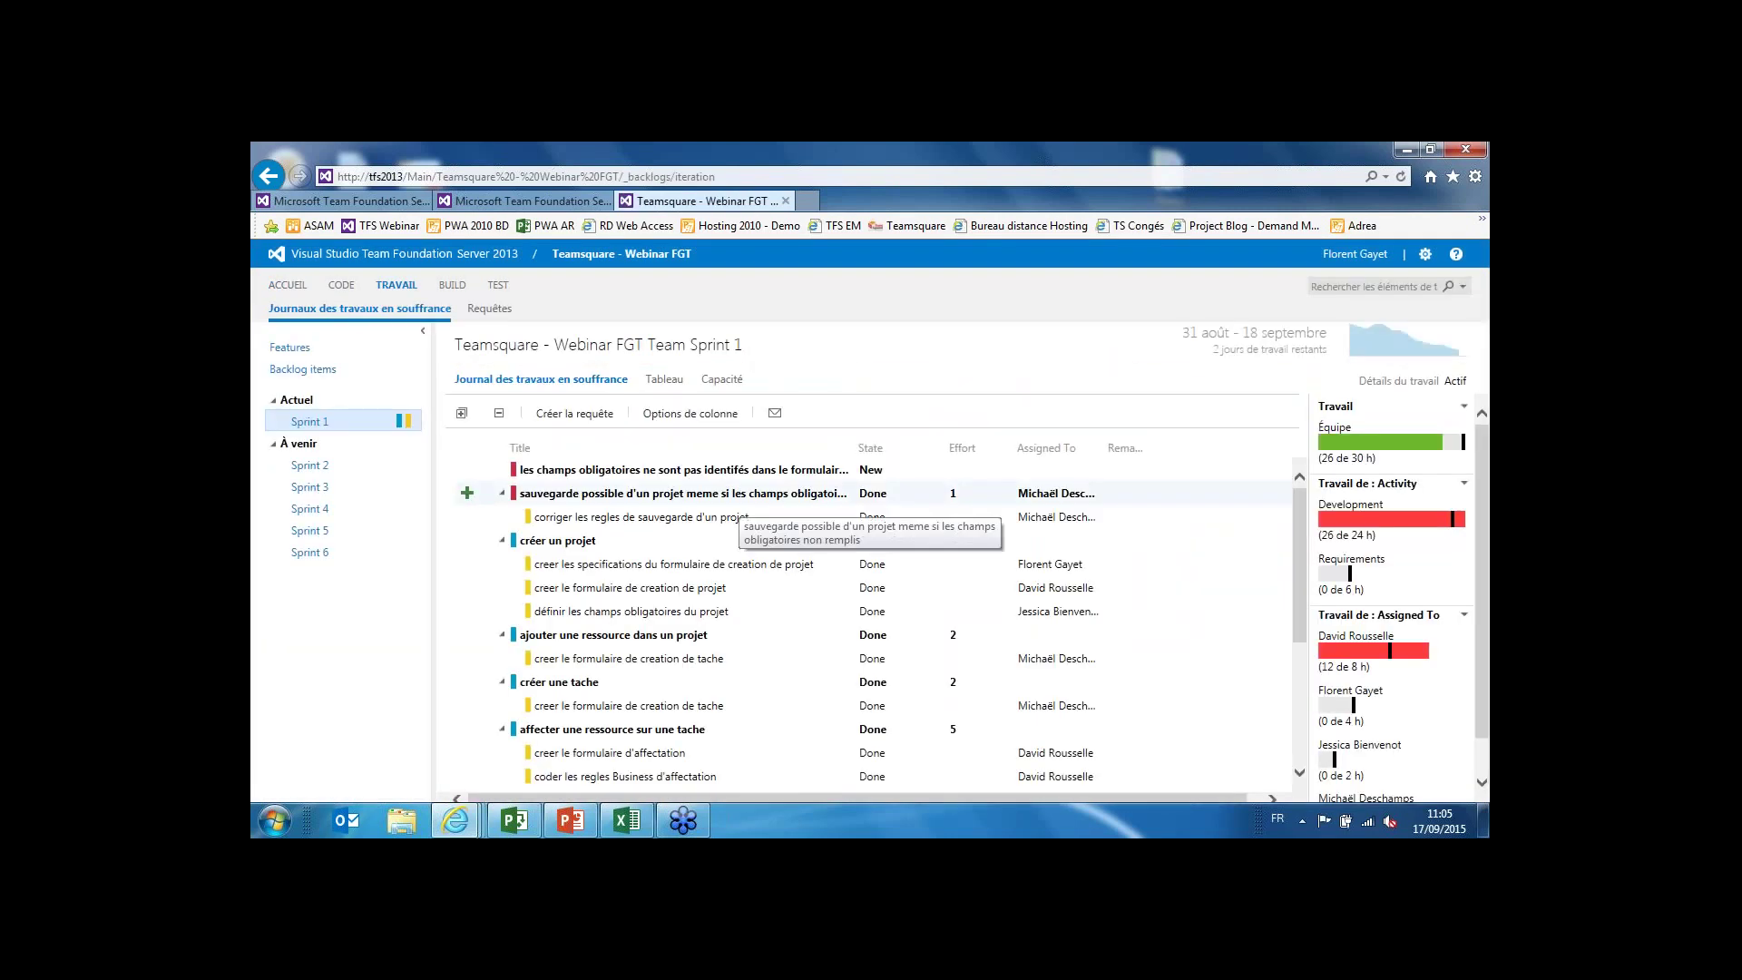
left_click(302, 369)
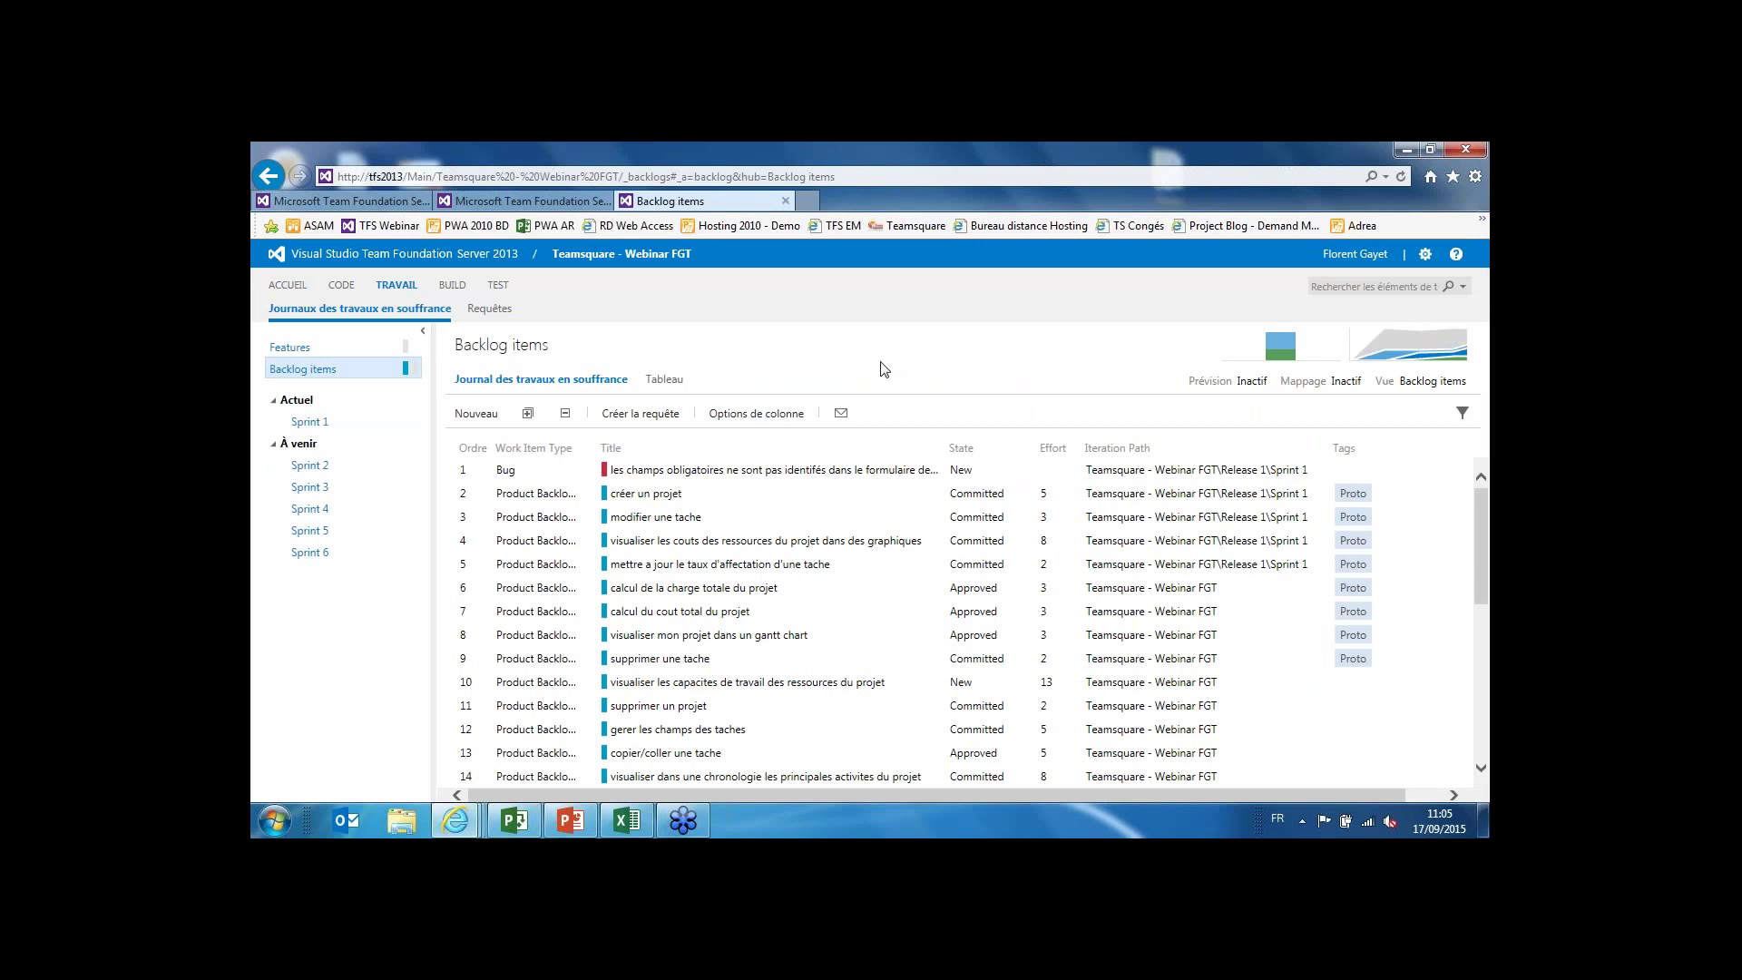
left_click(491, 310)
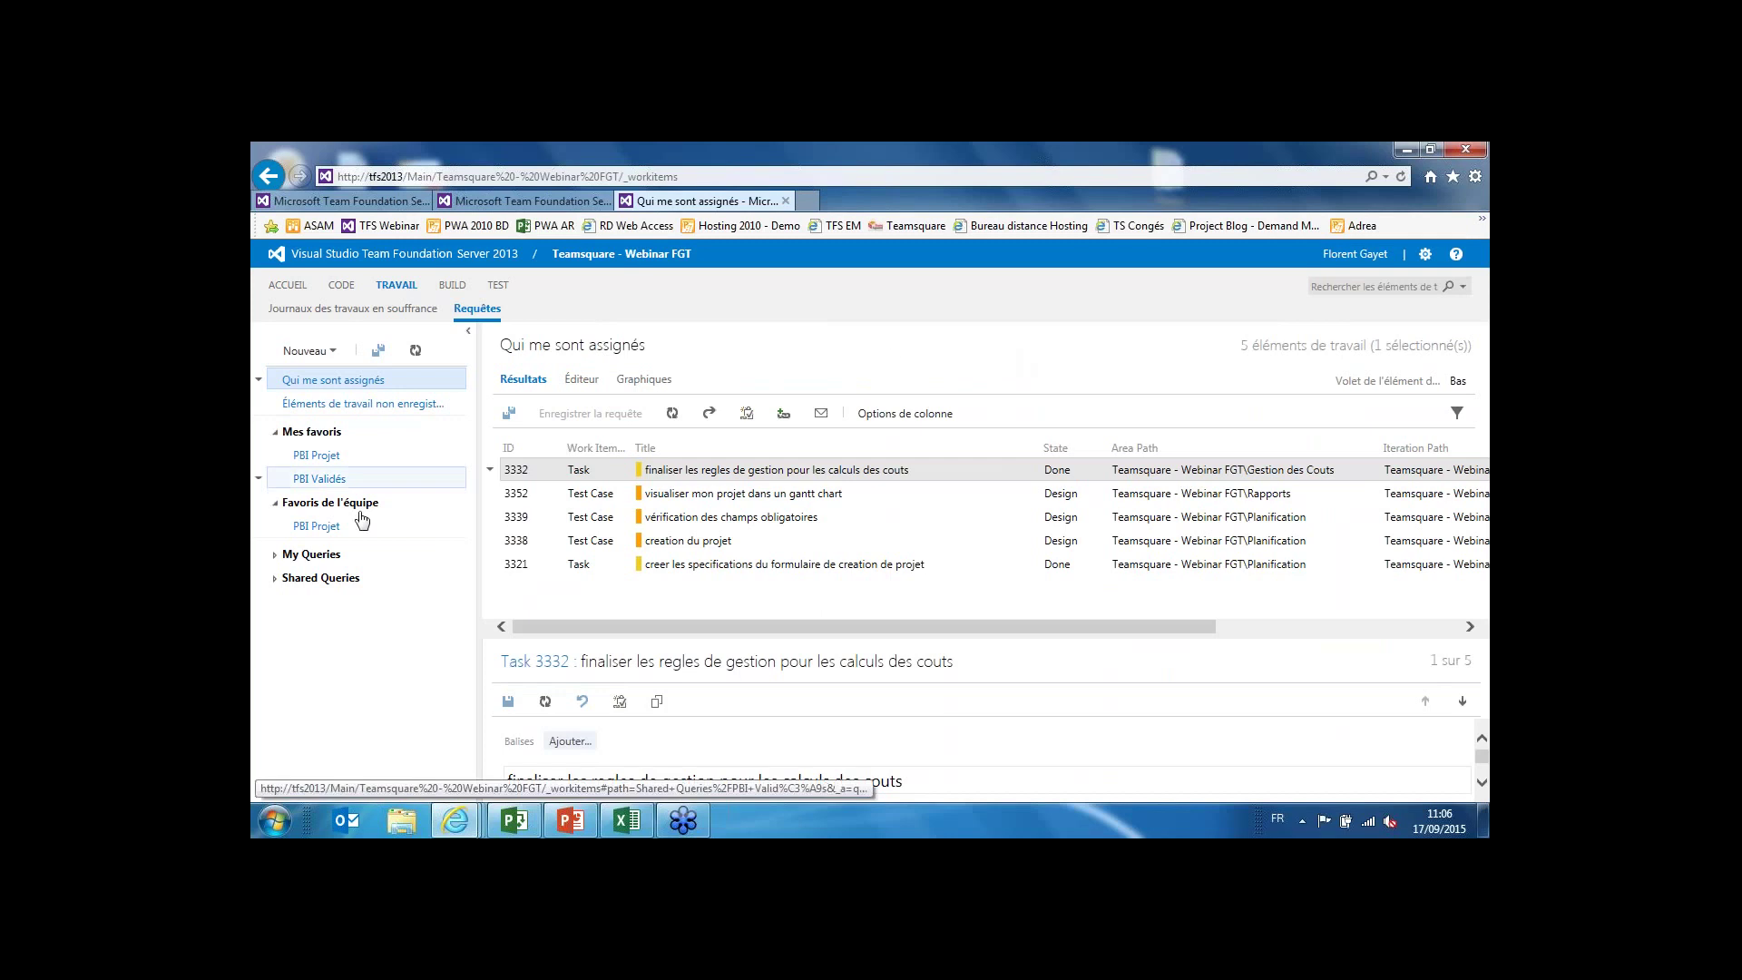
left_click(275, 579)
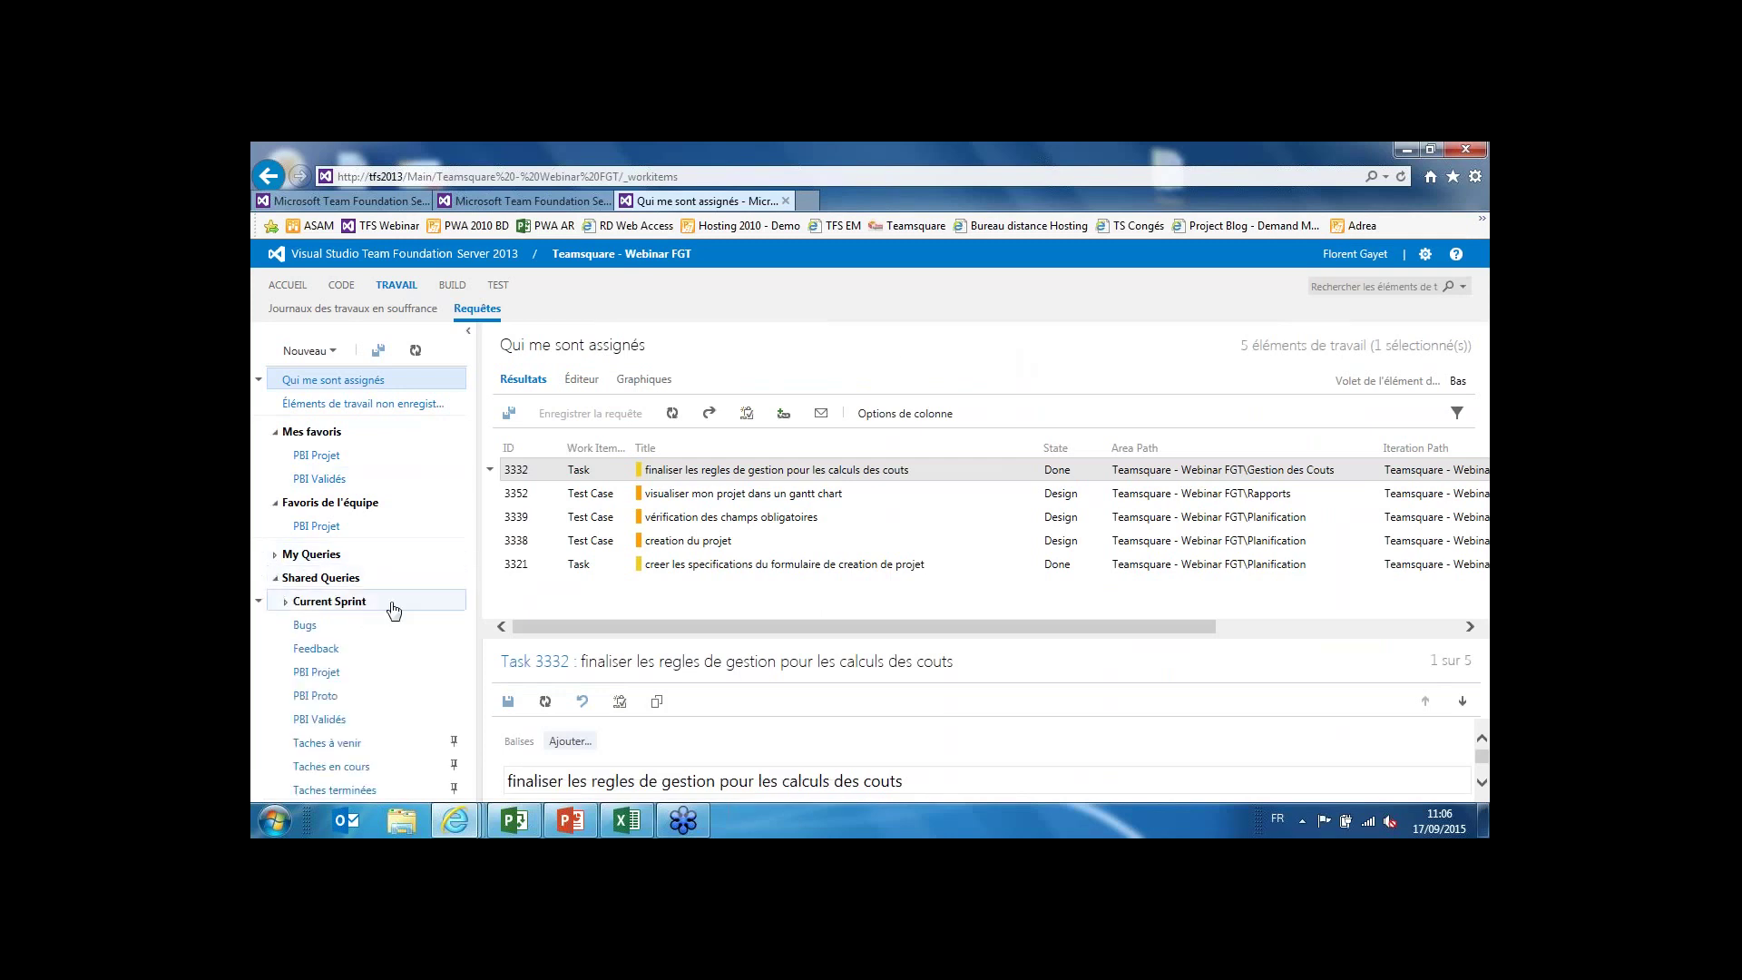
View the shared queries Bugs, Taches à venir, Taches en cours and PBI Projet, and list the Current Sprint queries.
left_click(309, 633)
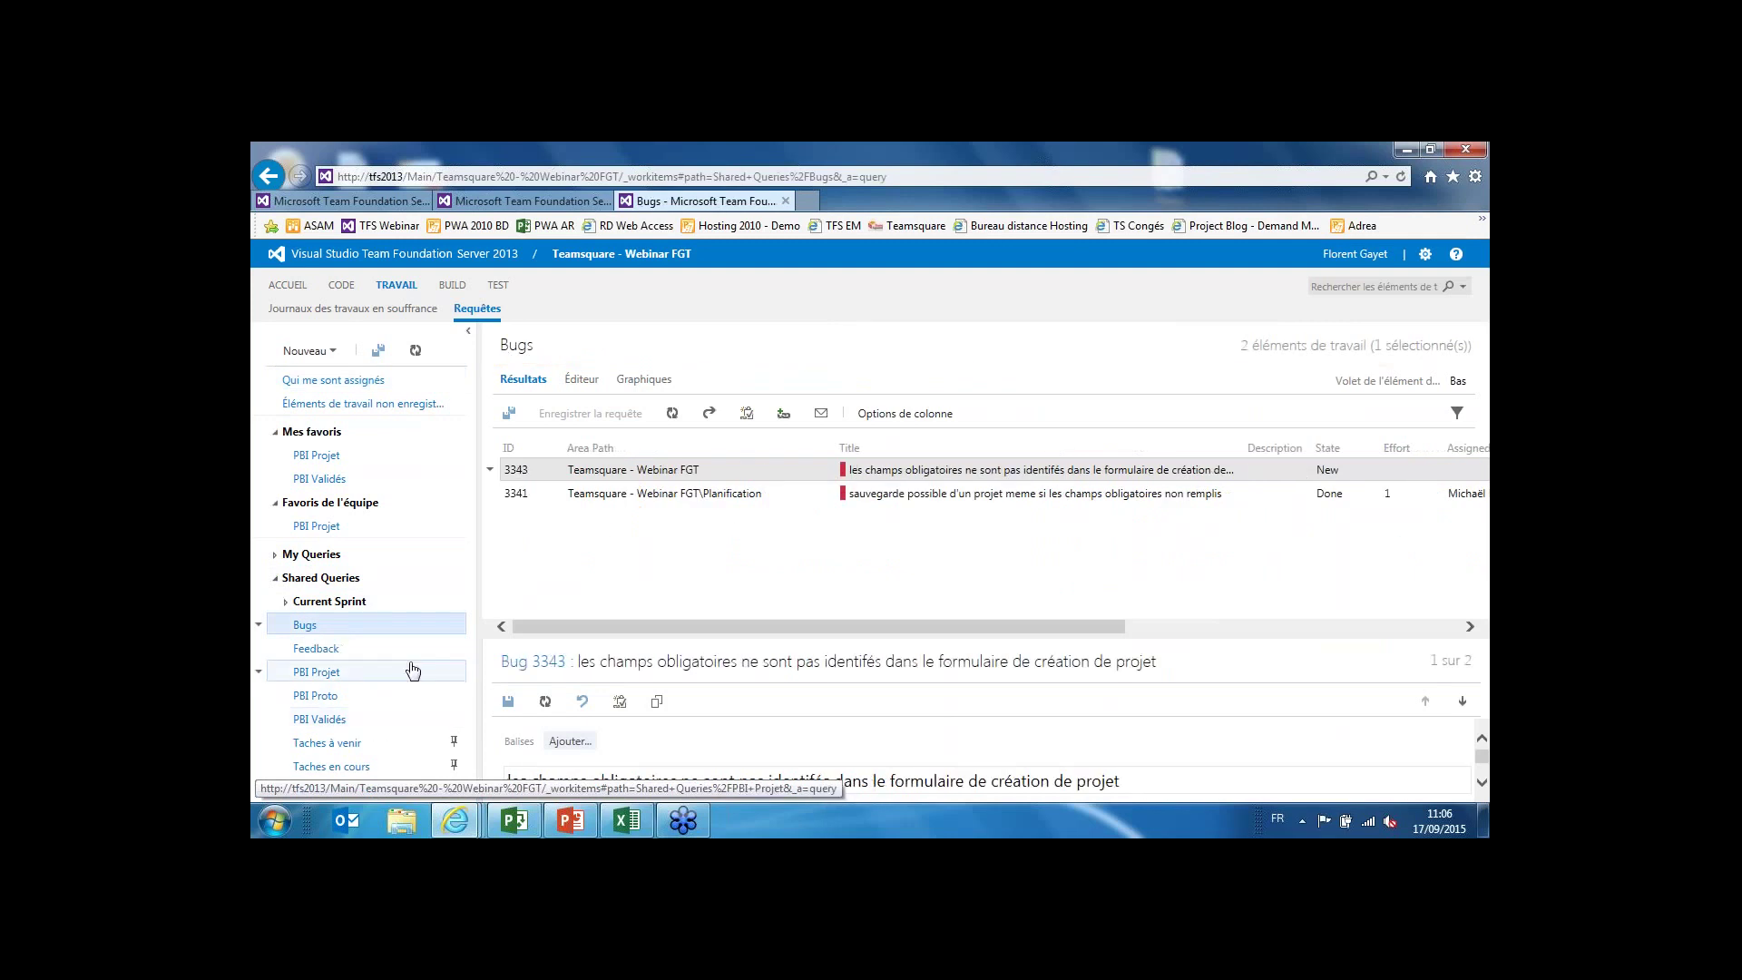
left_click(329, 744)
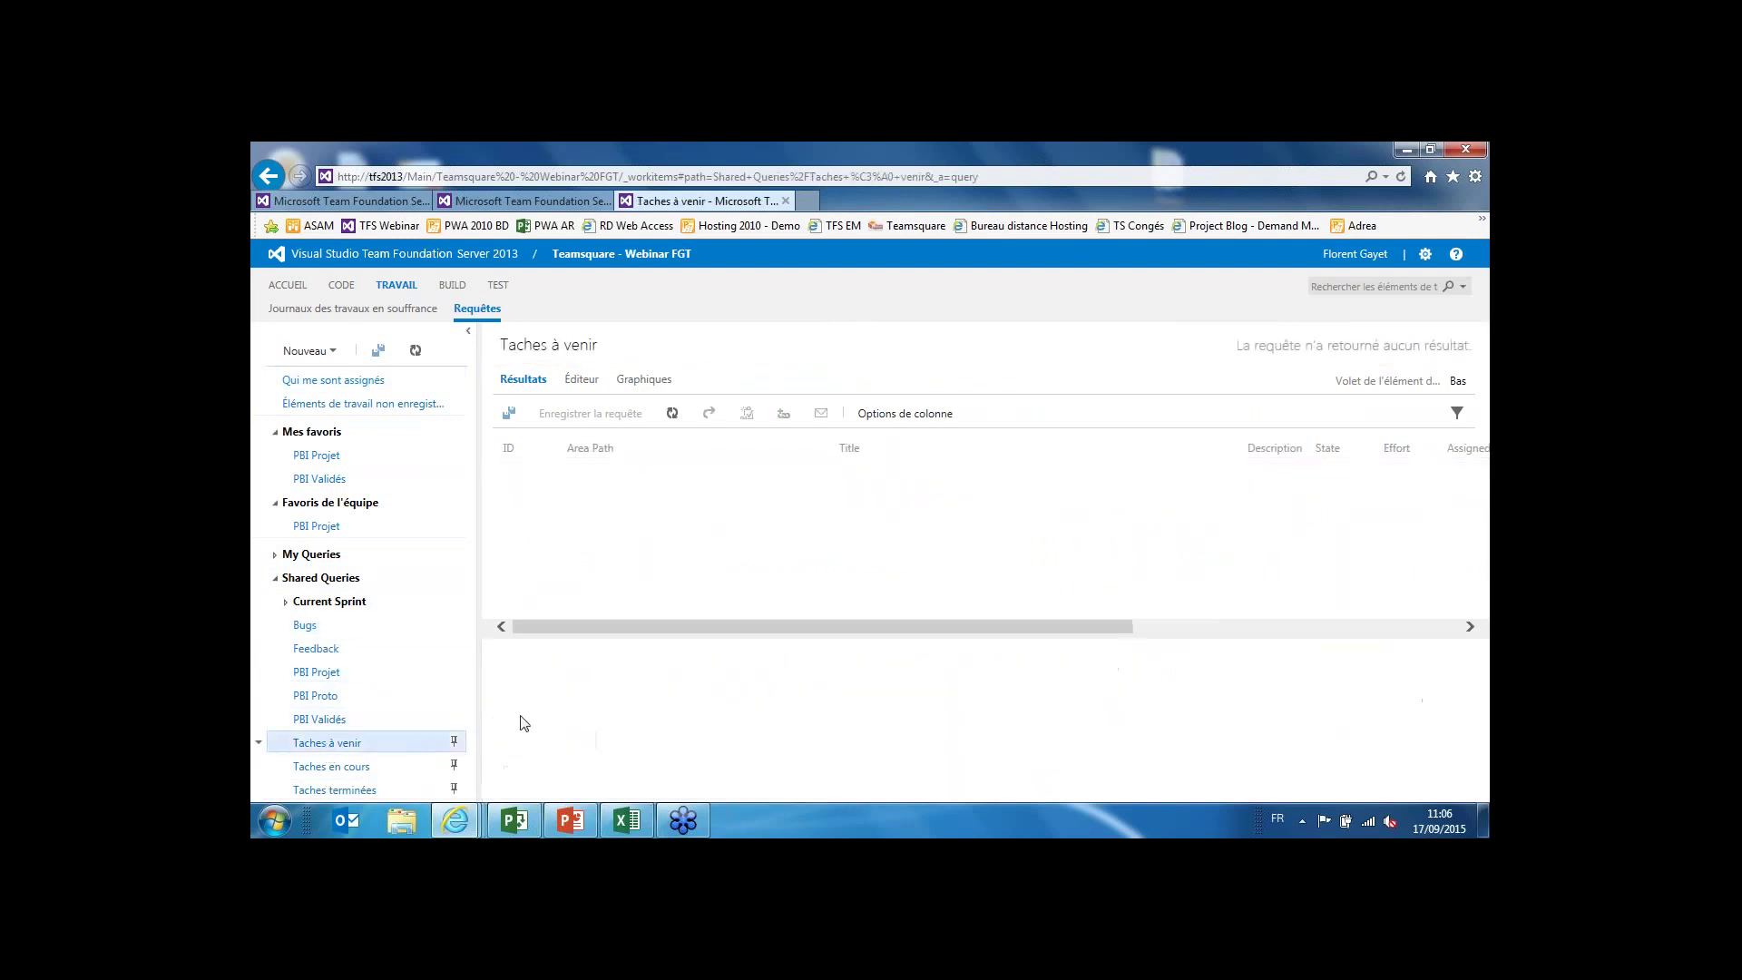
left_click(330, 768)
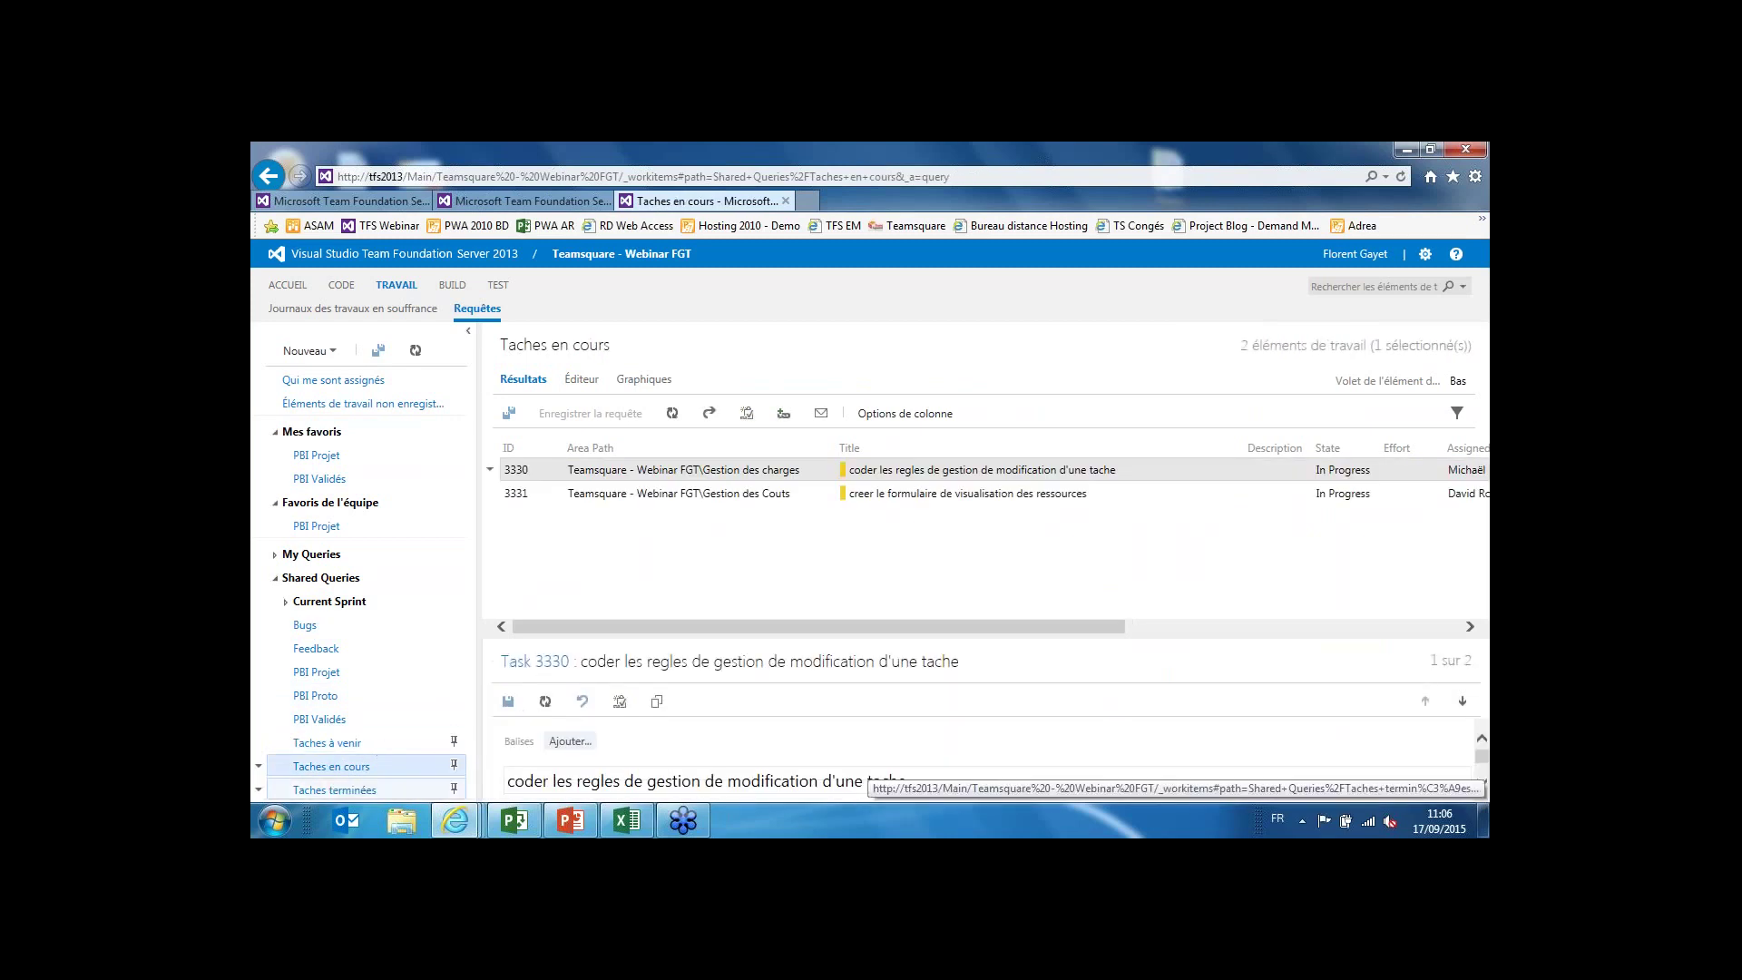
left_click(316, 673)
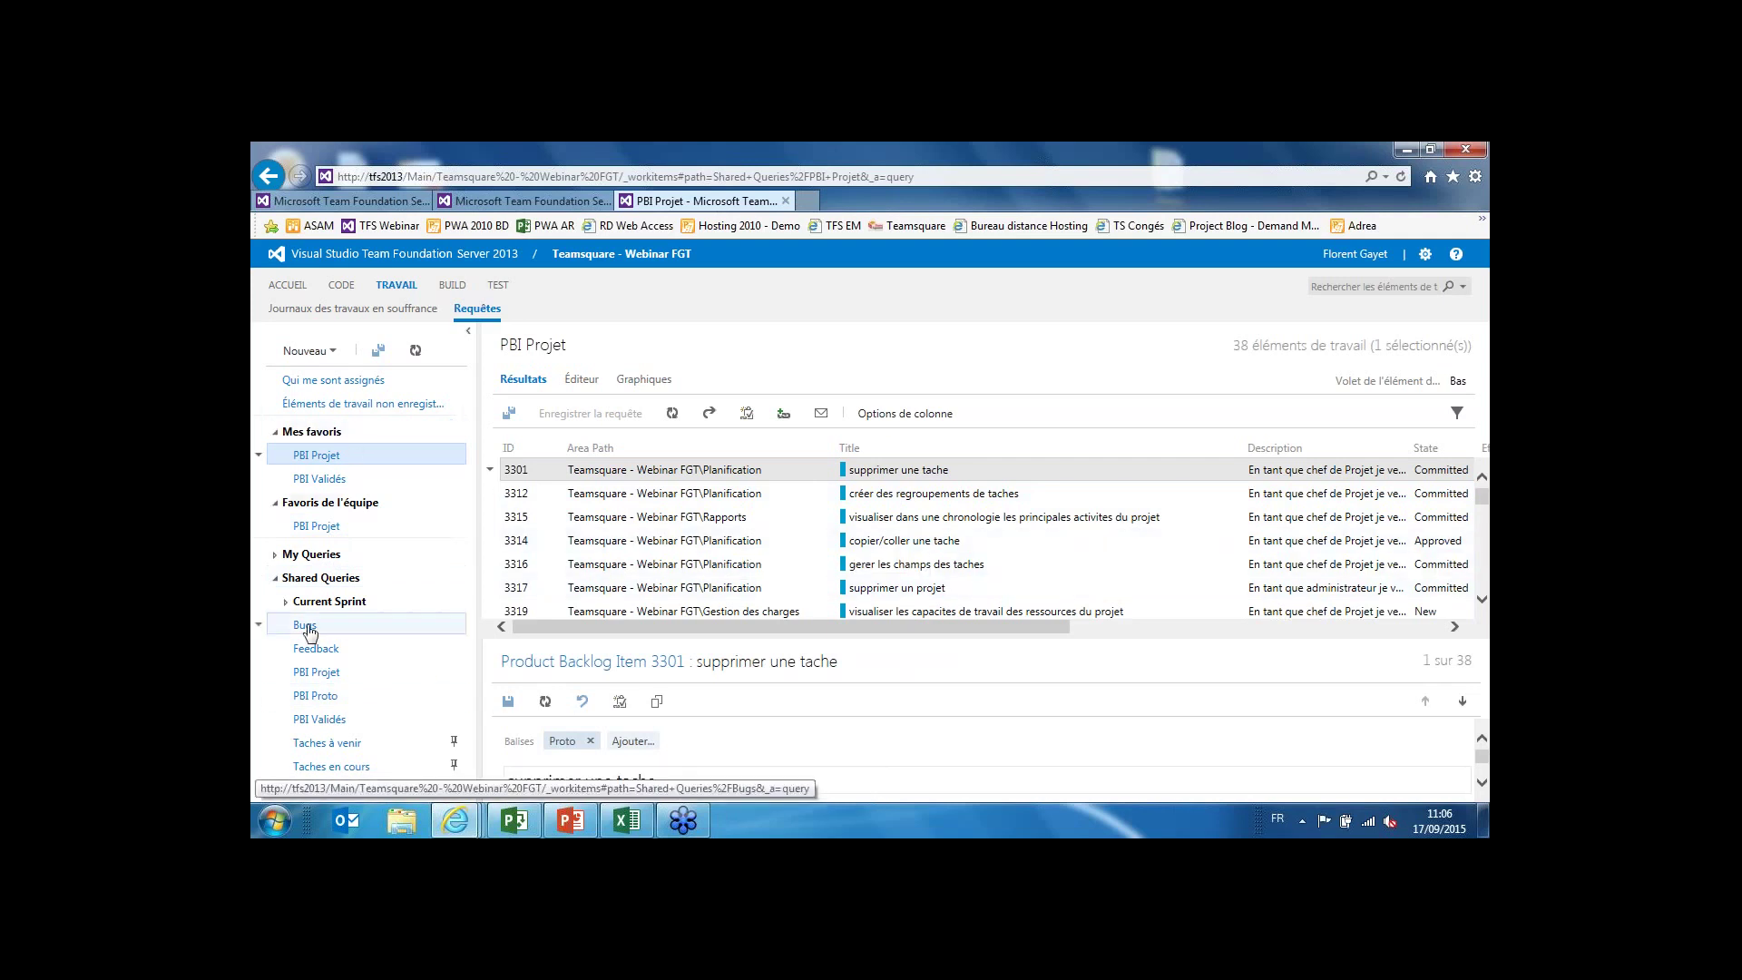
left_click(286, 601)
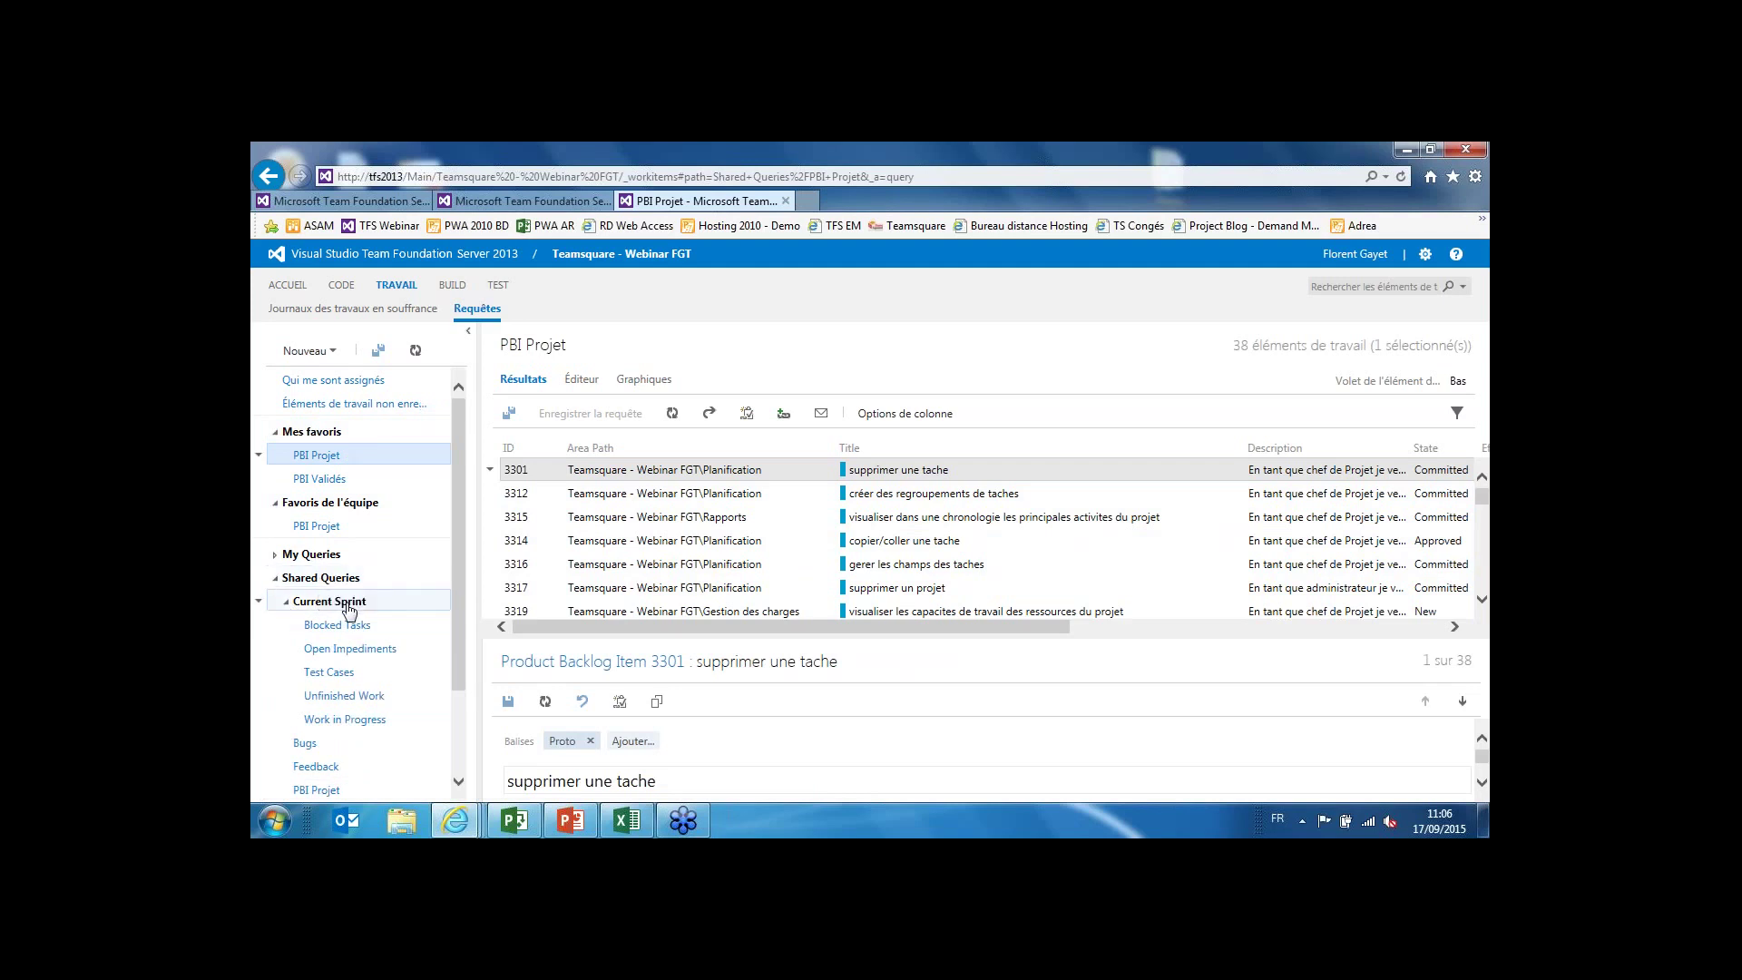
left_click_drag(457, 632, 452, 704)
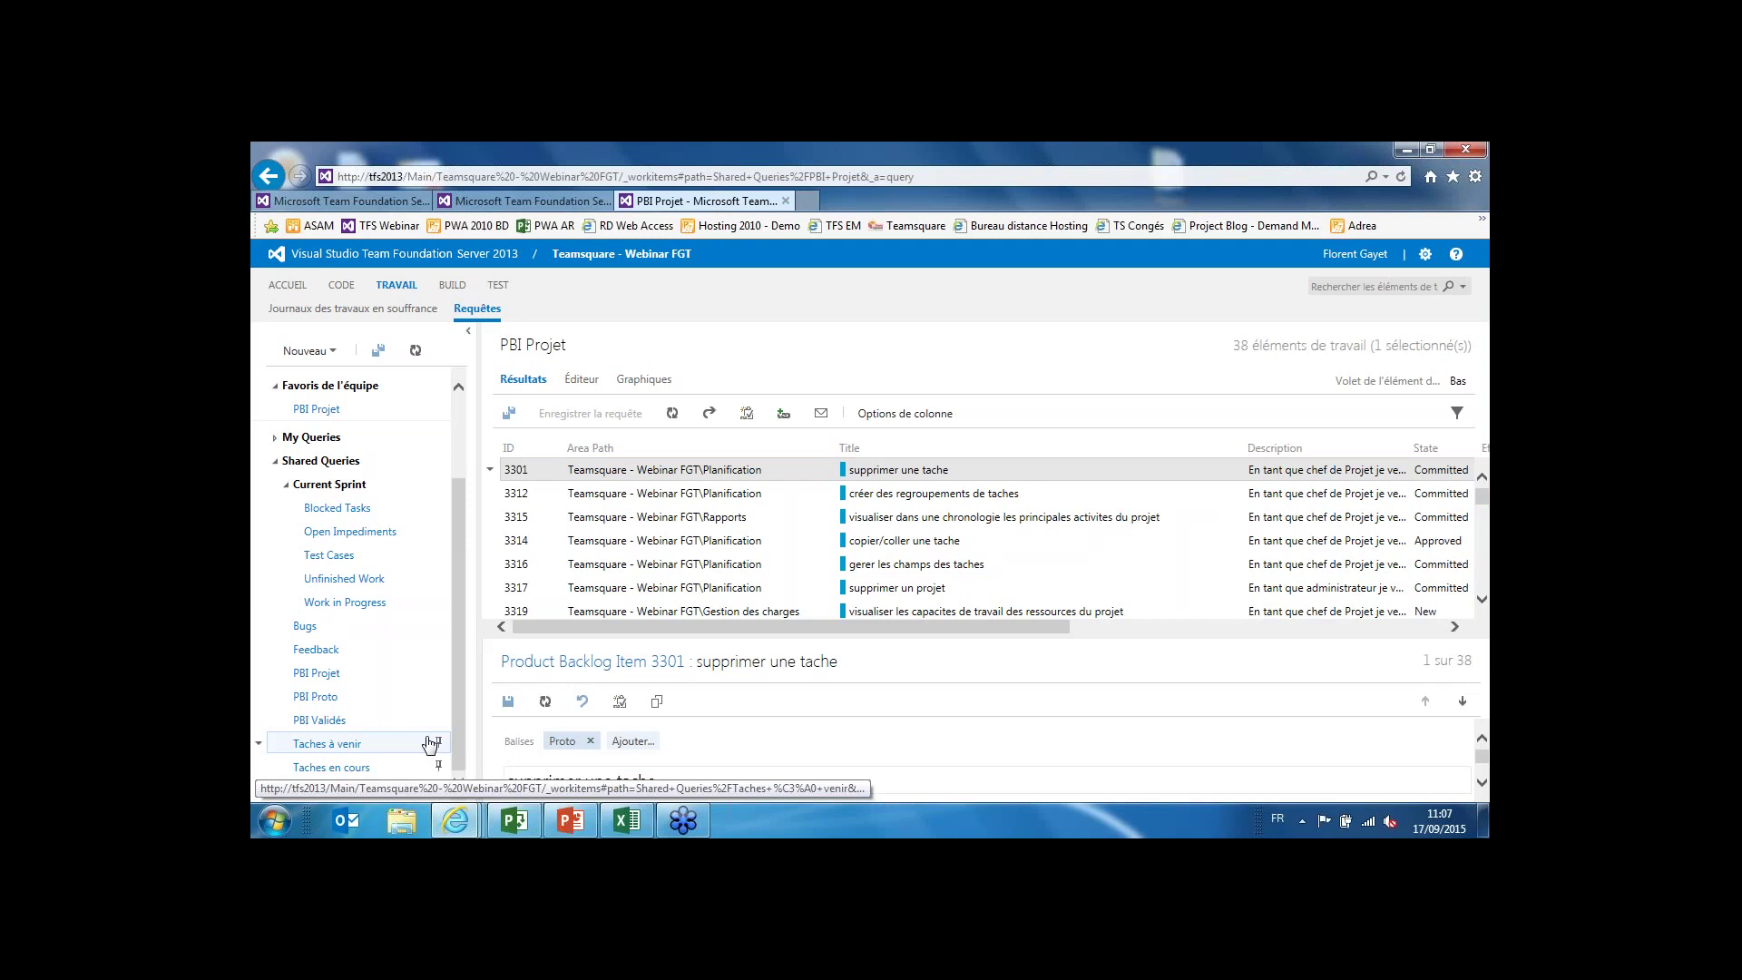
left_click(430, 743)
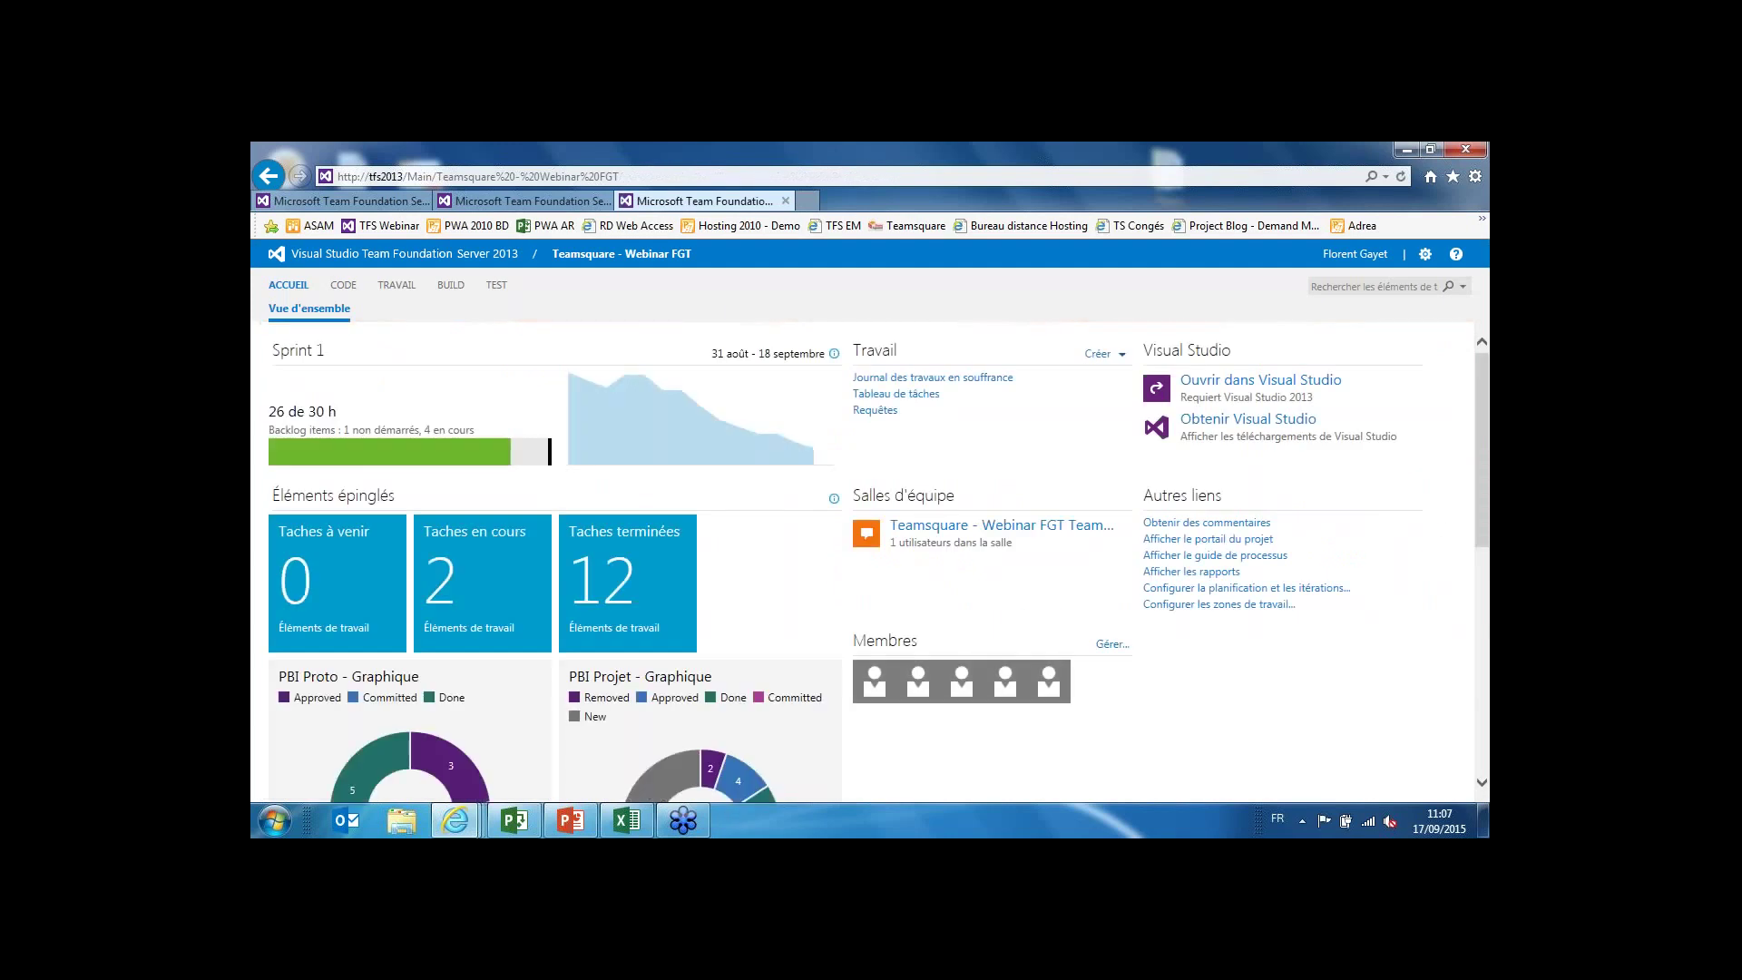
Examine the pinned charts on the project home page, and open the query behind the Bugs chart.
scroll(827, 549, "down", 3)
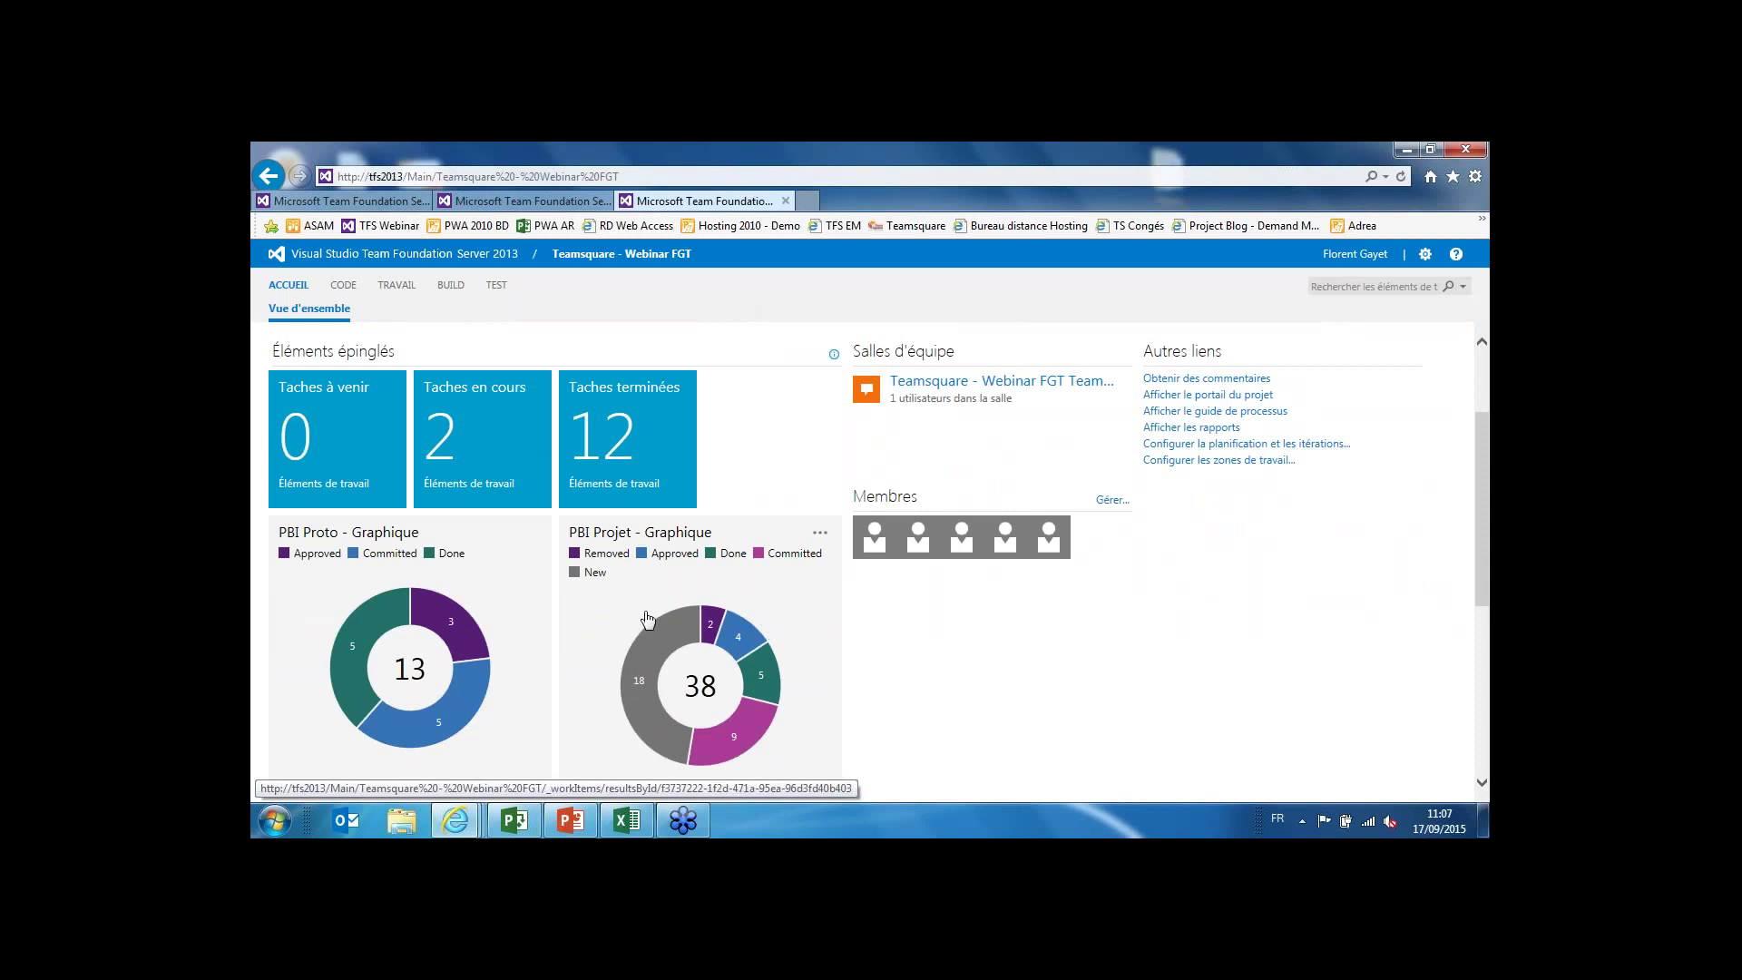
scroll(647, 622, "down", 3)
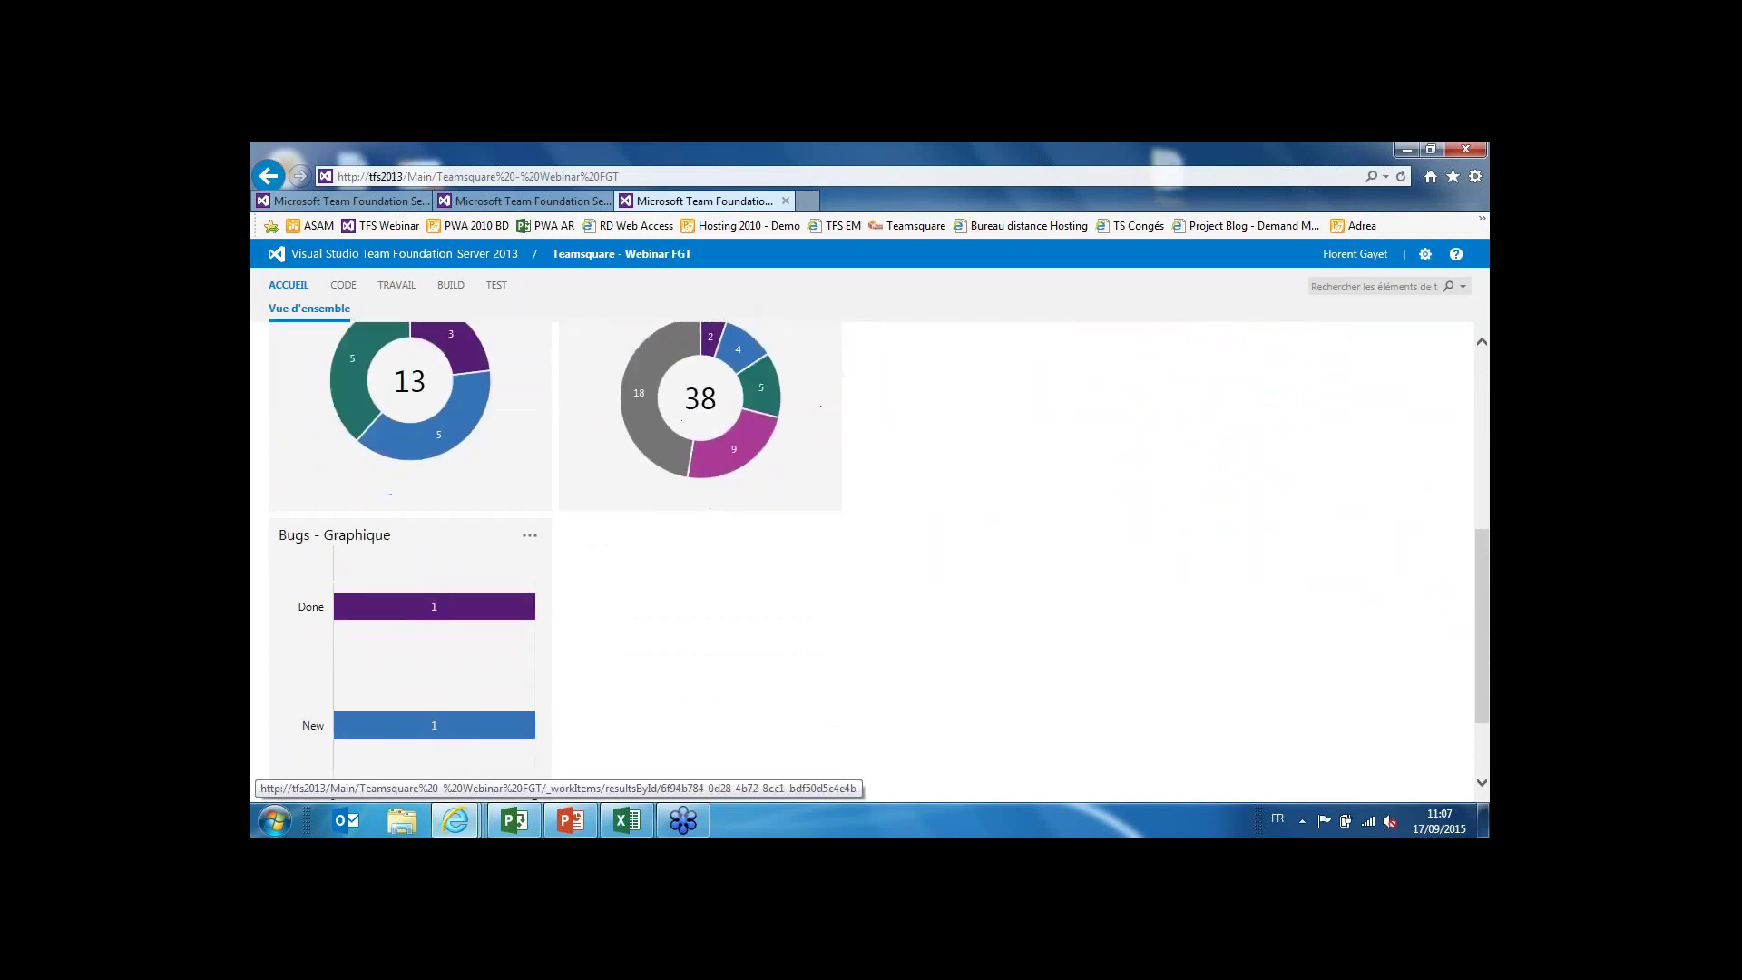
left_click(434, 671)
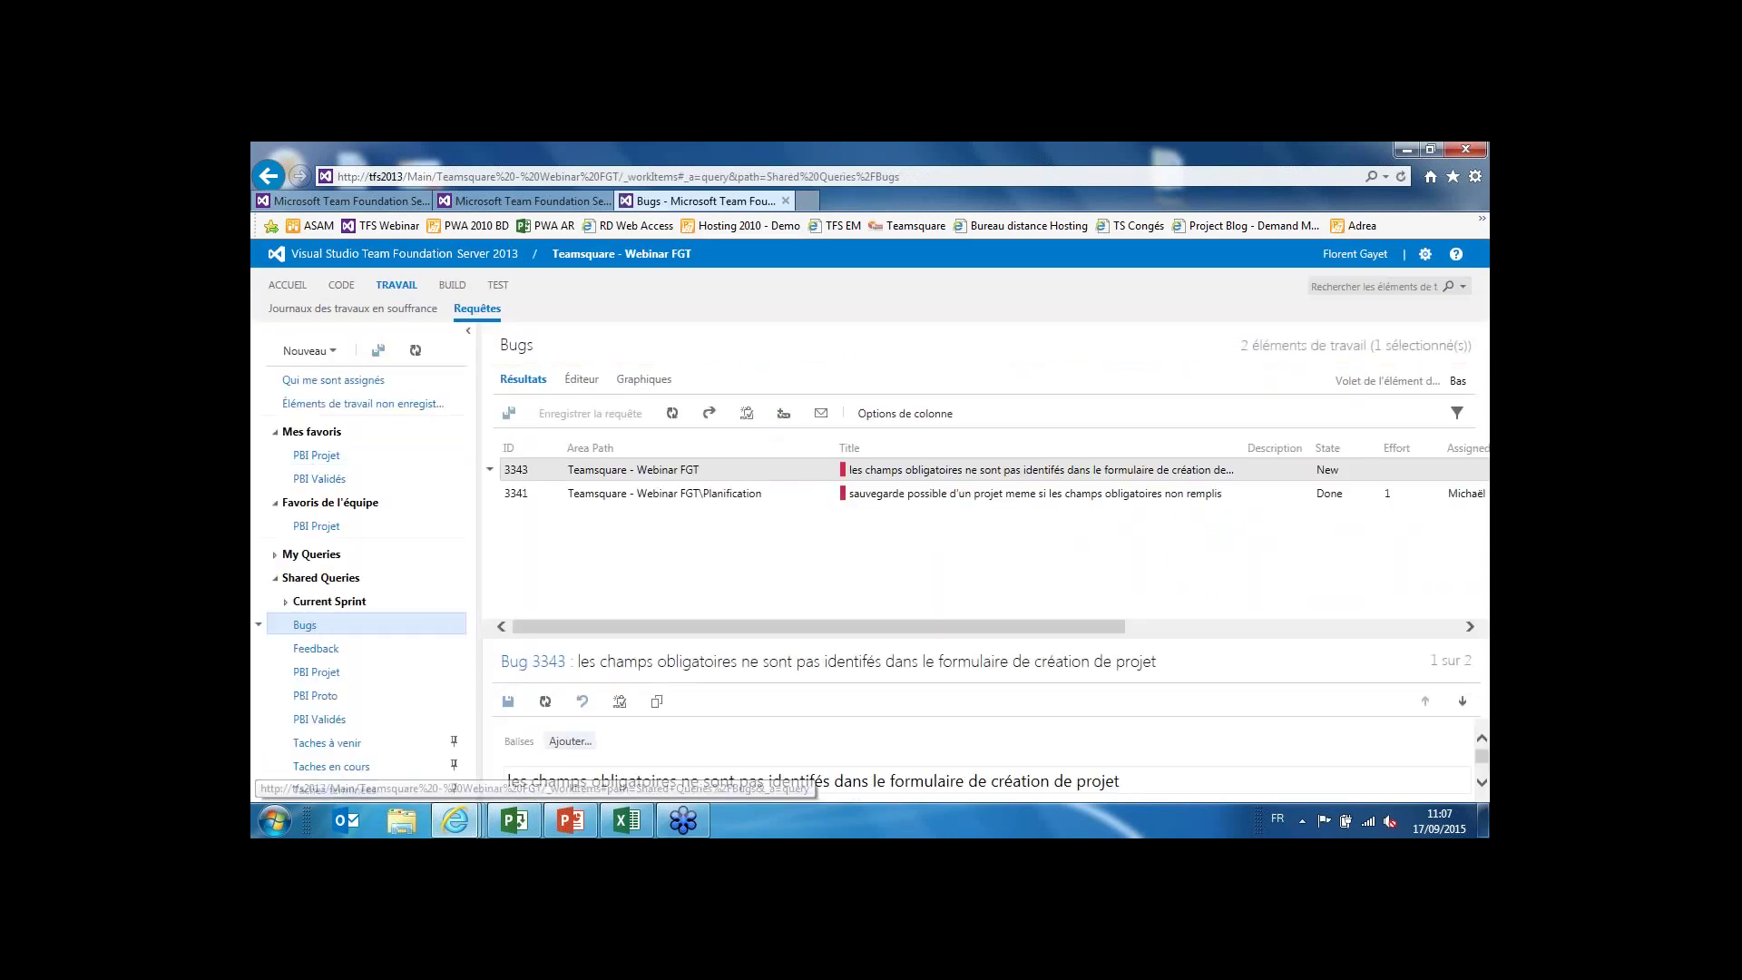
View the Bugs query's filter clauses and its chart, including the options available for that chart.
left_click(579, 383)
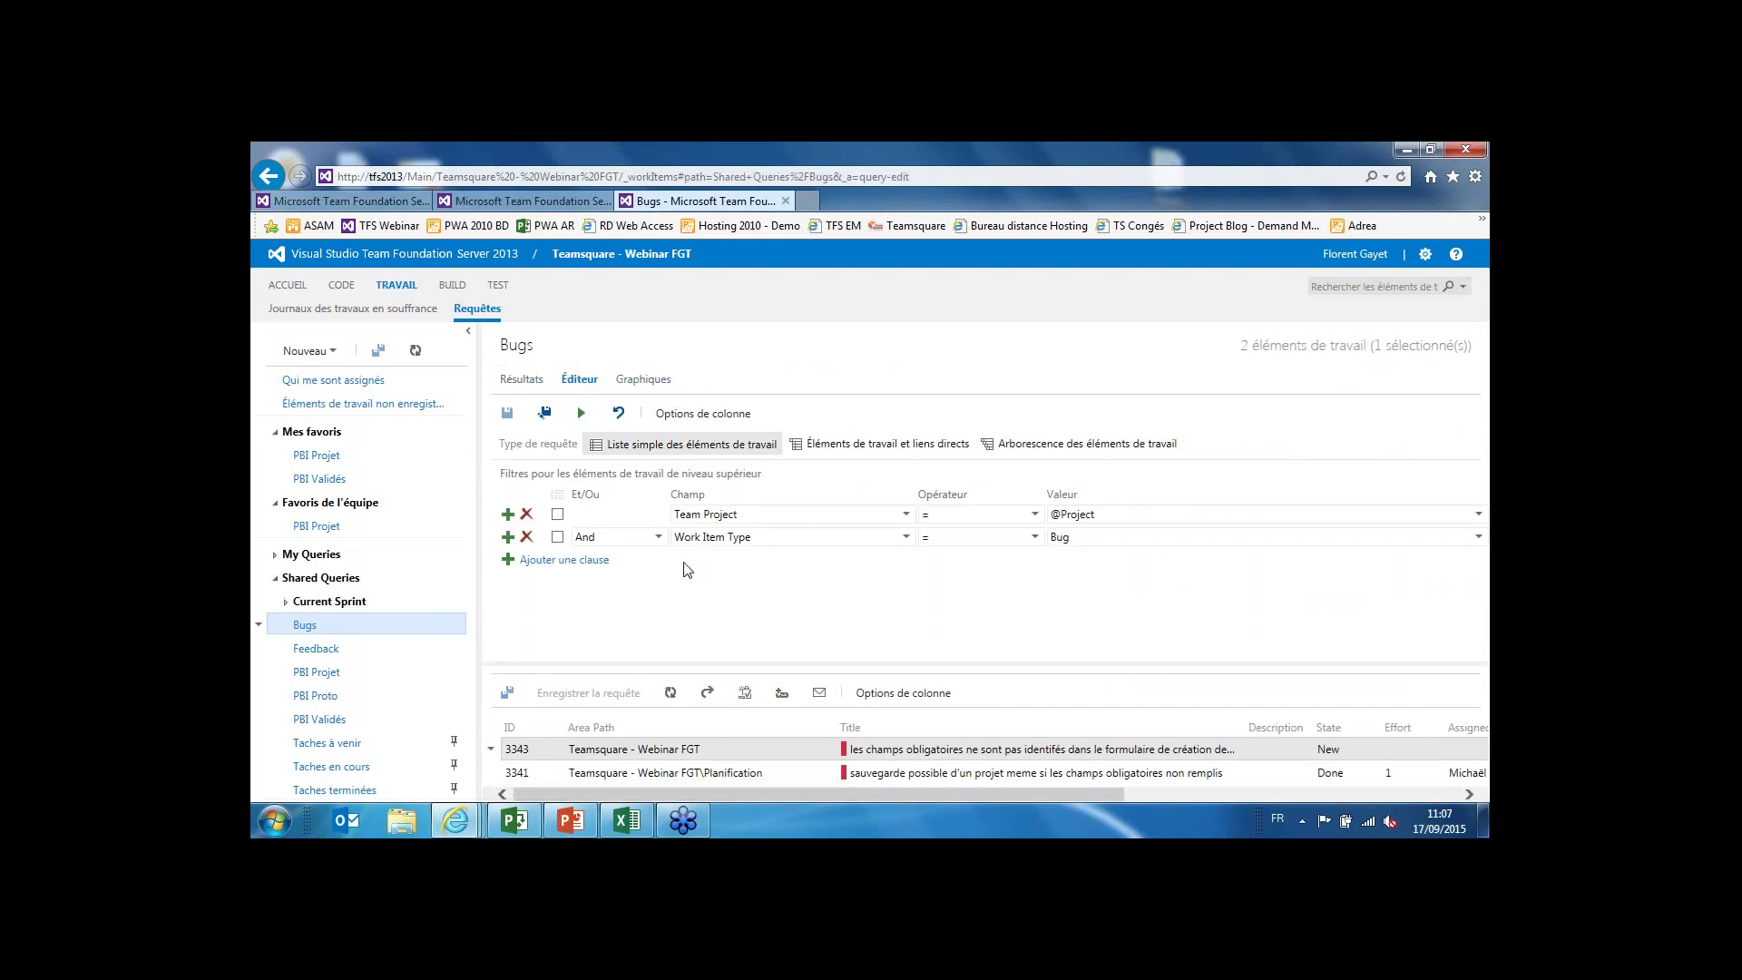
left_click(643, 379)
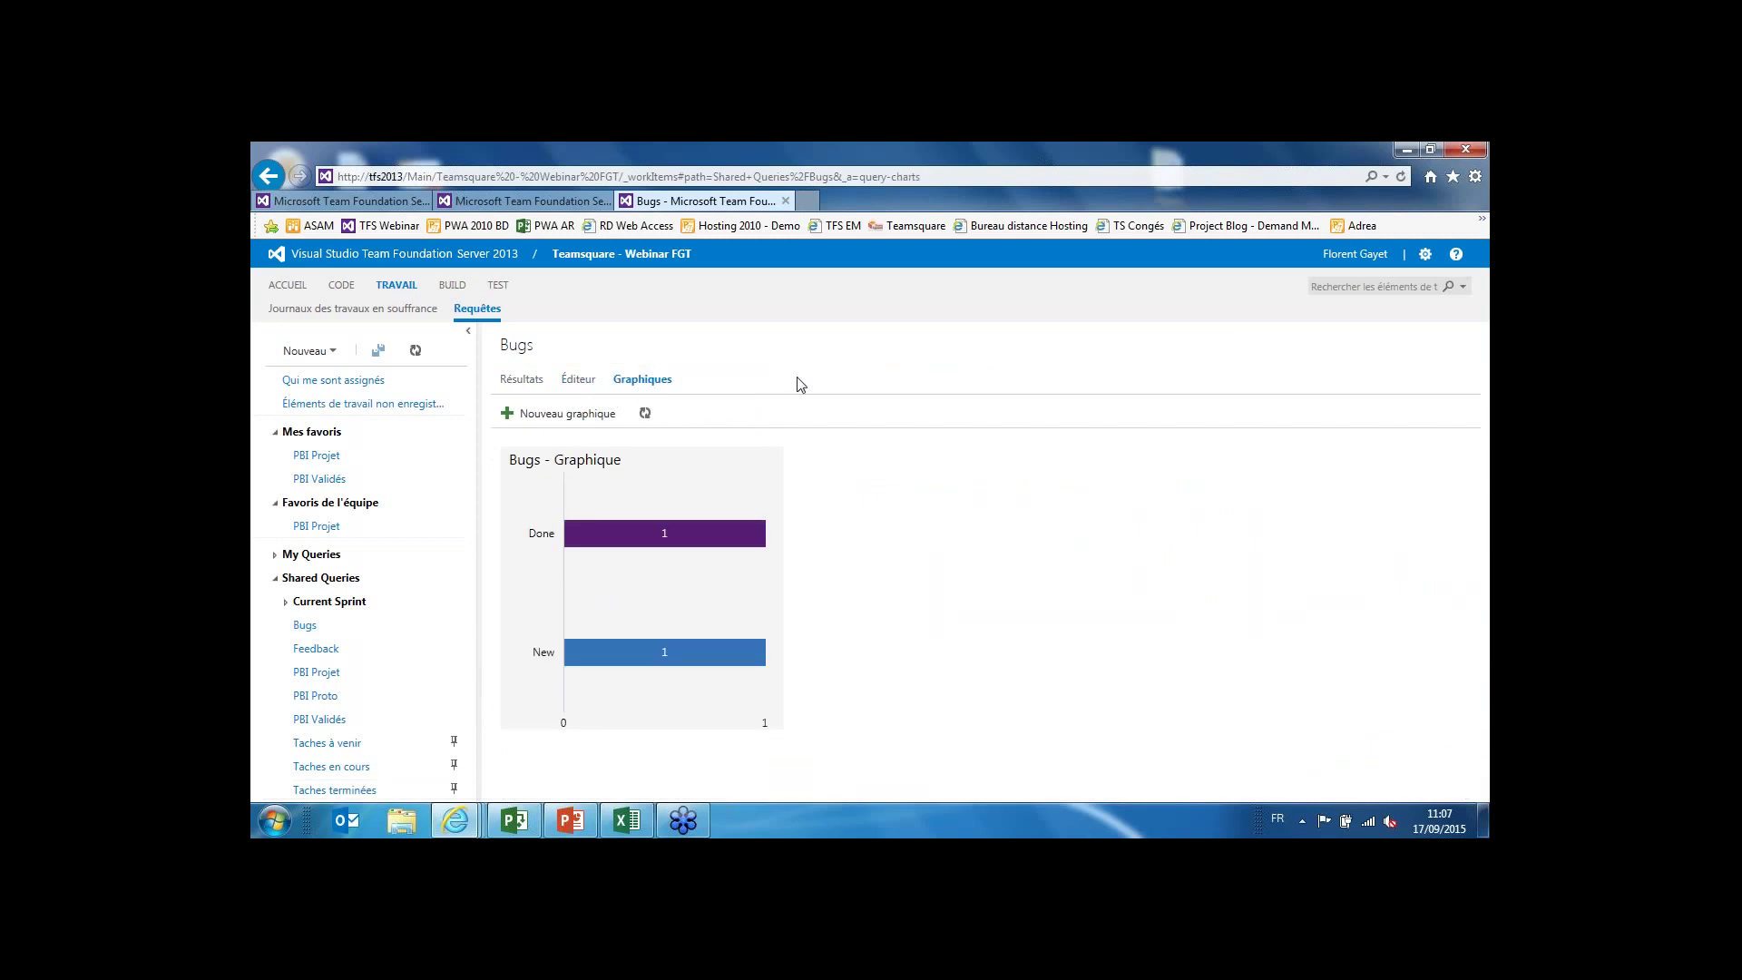
left_click(761, 463)
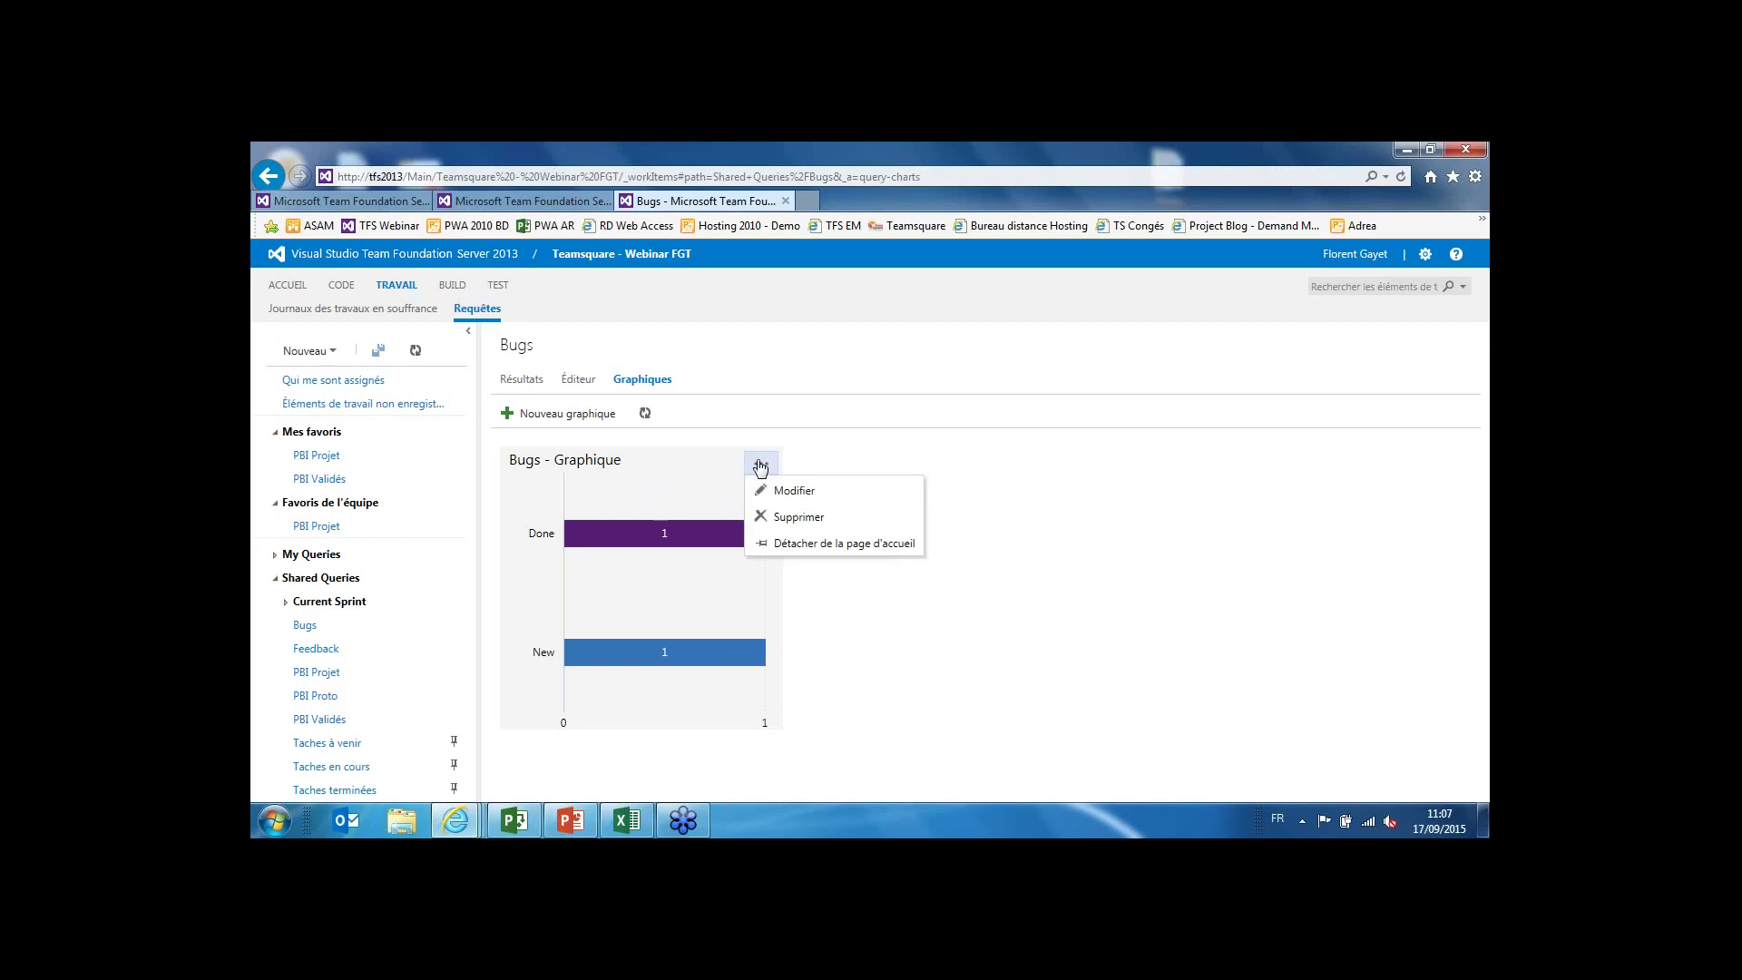
left_click(808, 550)
Return to the project home page and review the Sprint 1 summary, pinned tiles and charts.
left_click(284, 289)
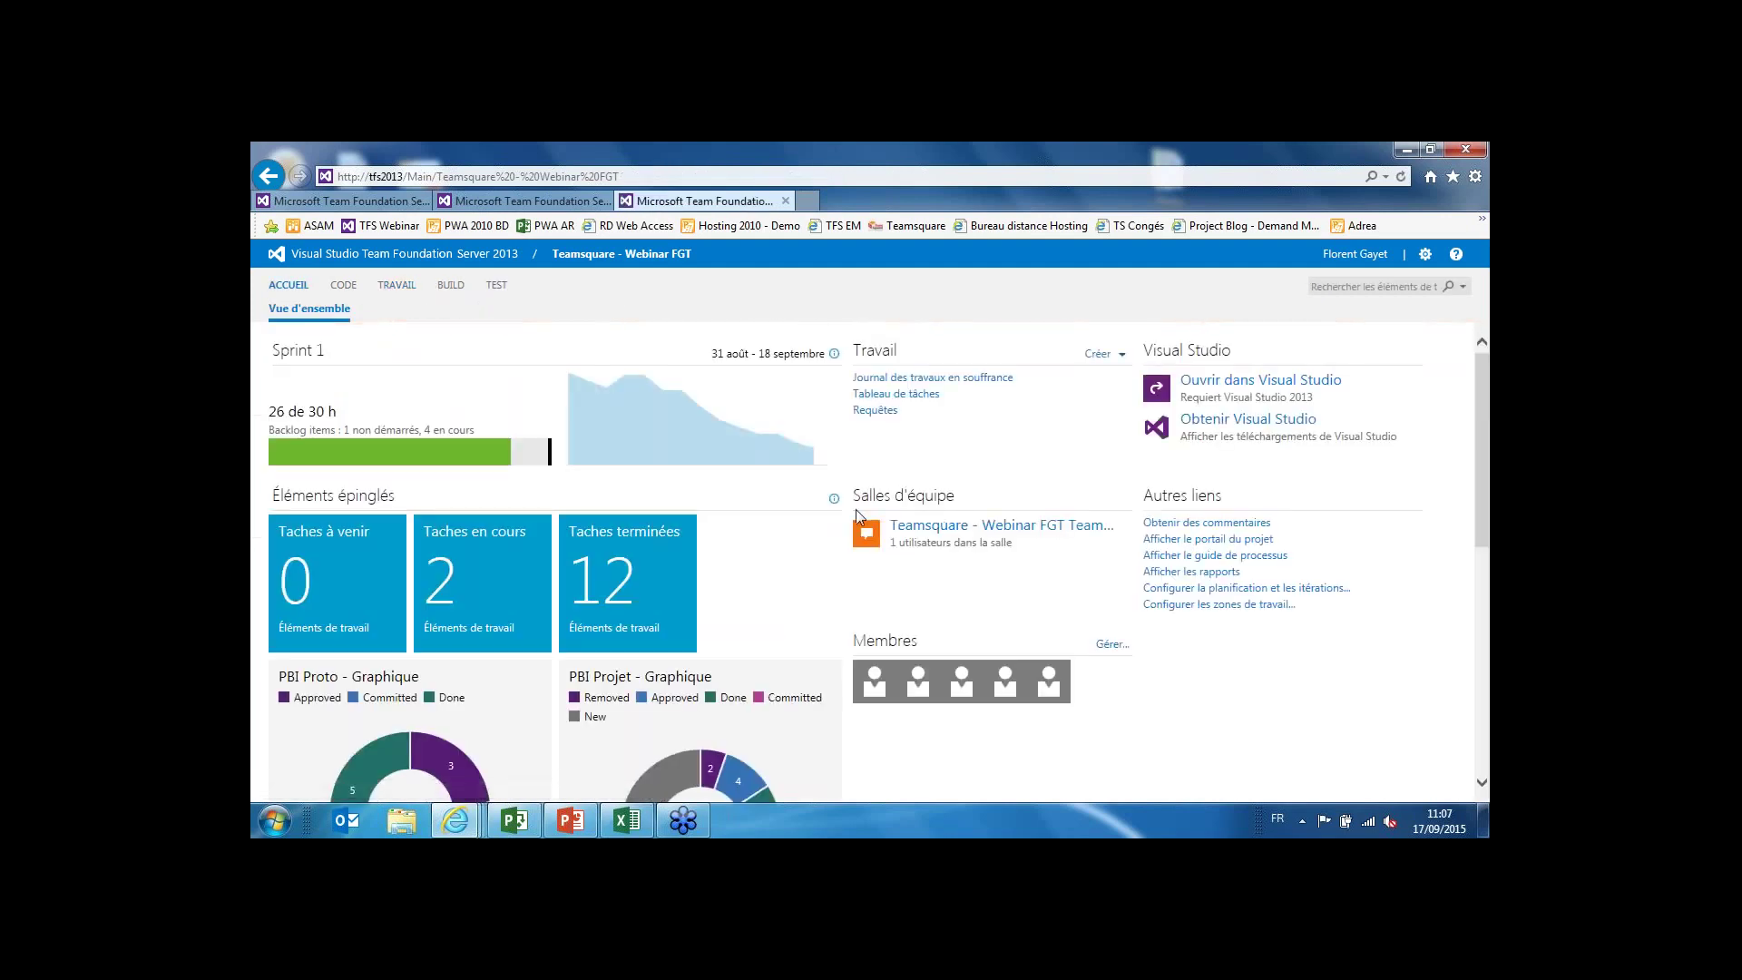
scroll(857, 509, "down", 1)
scroll(852, 515, "up", 1)
scroll(846, 528, "down", 2)
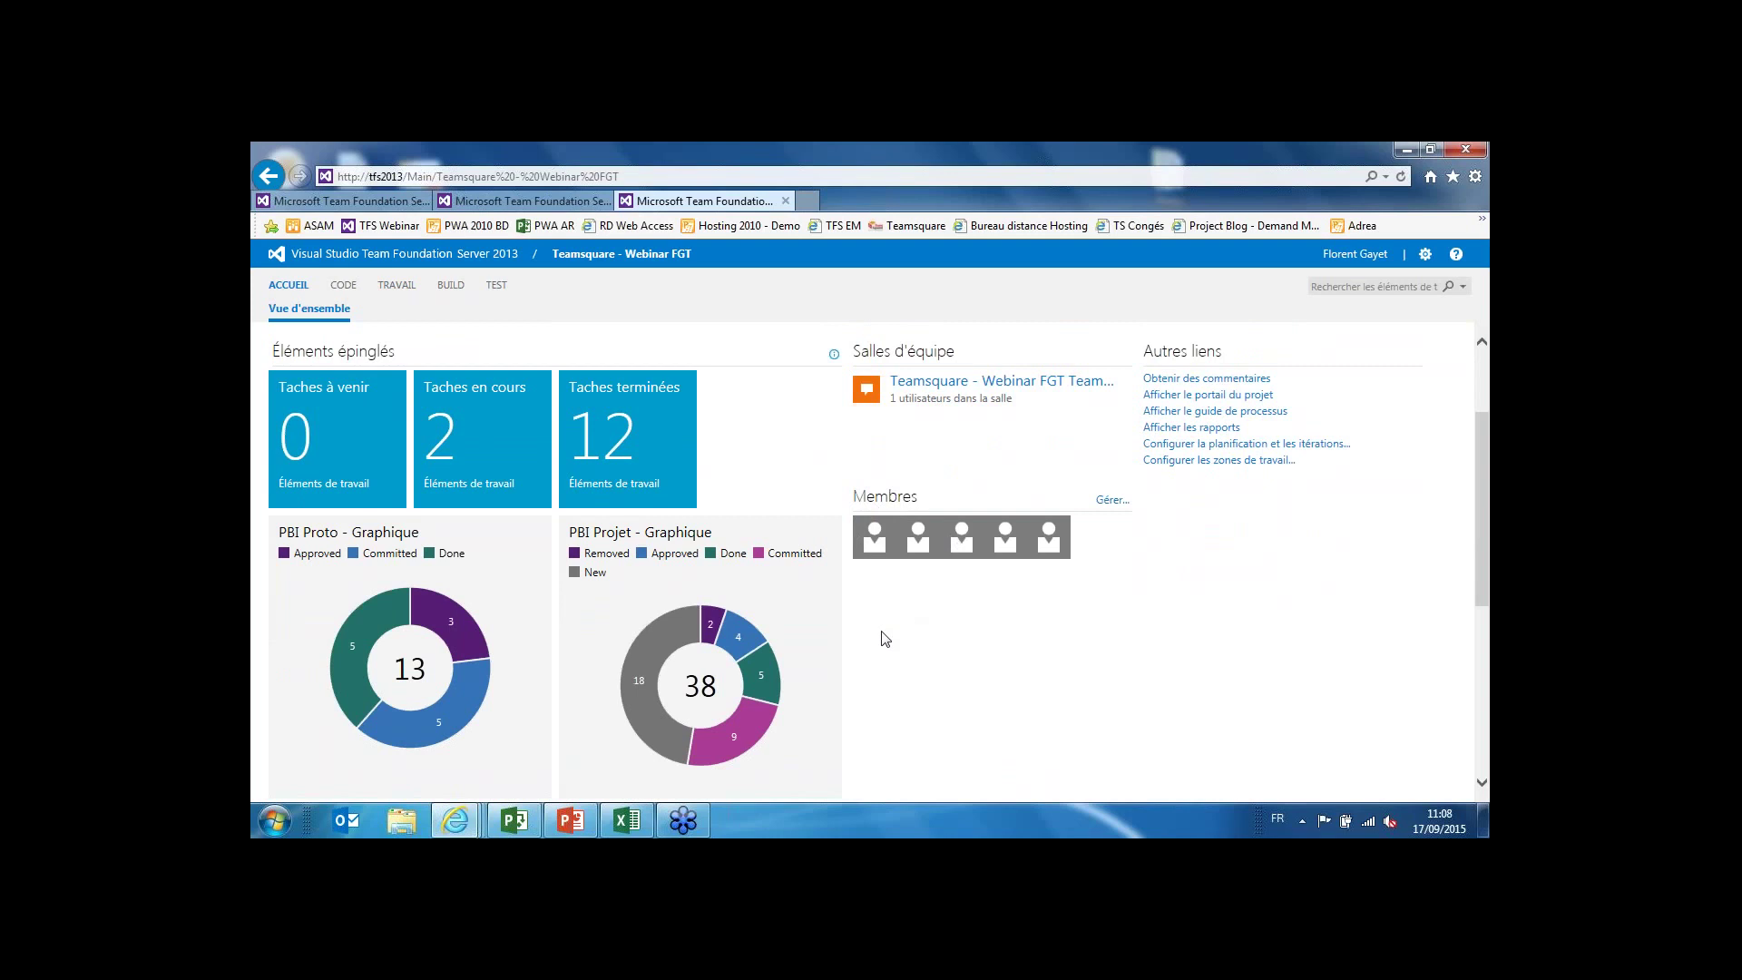
scroll(860, 650, "up", 1)
scroll(861, 651, "up", 1)
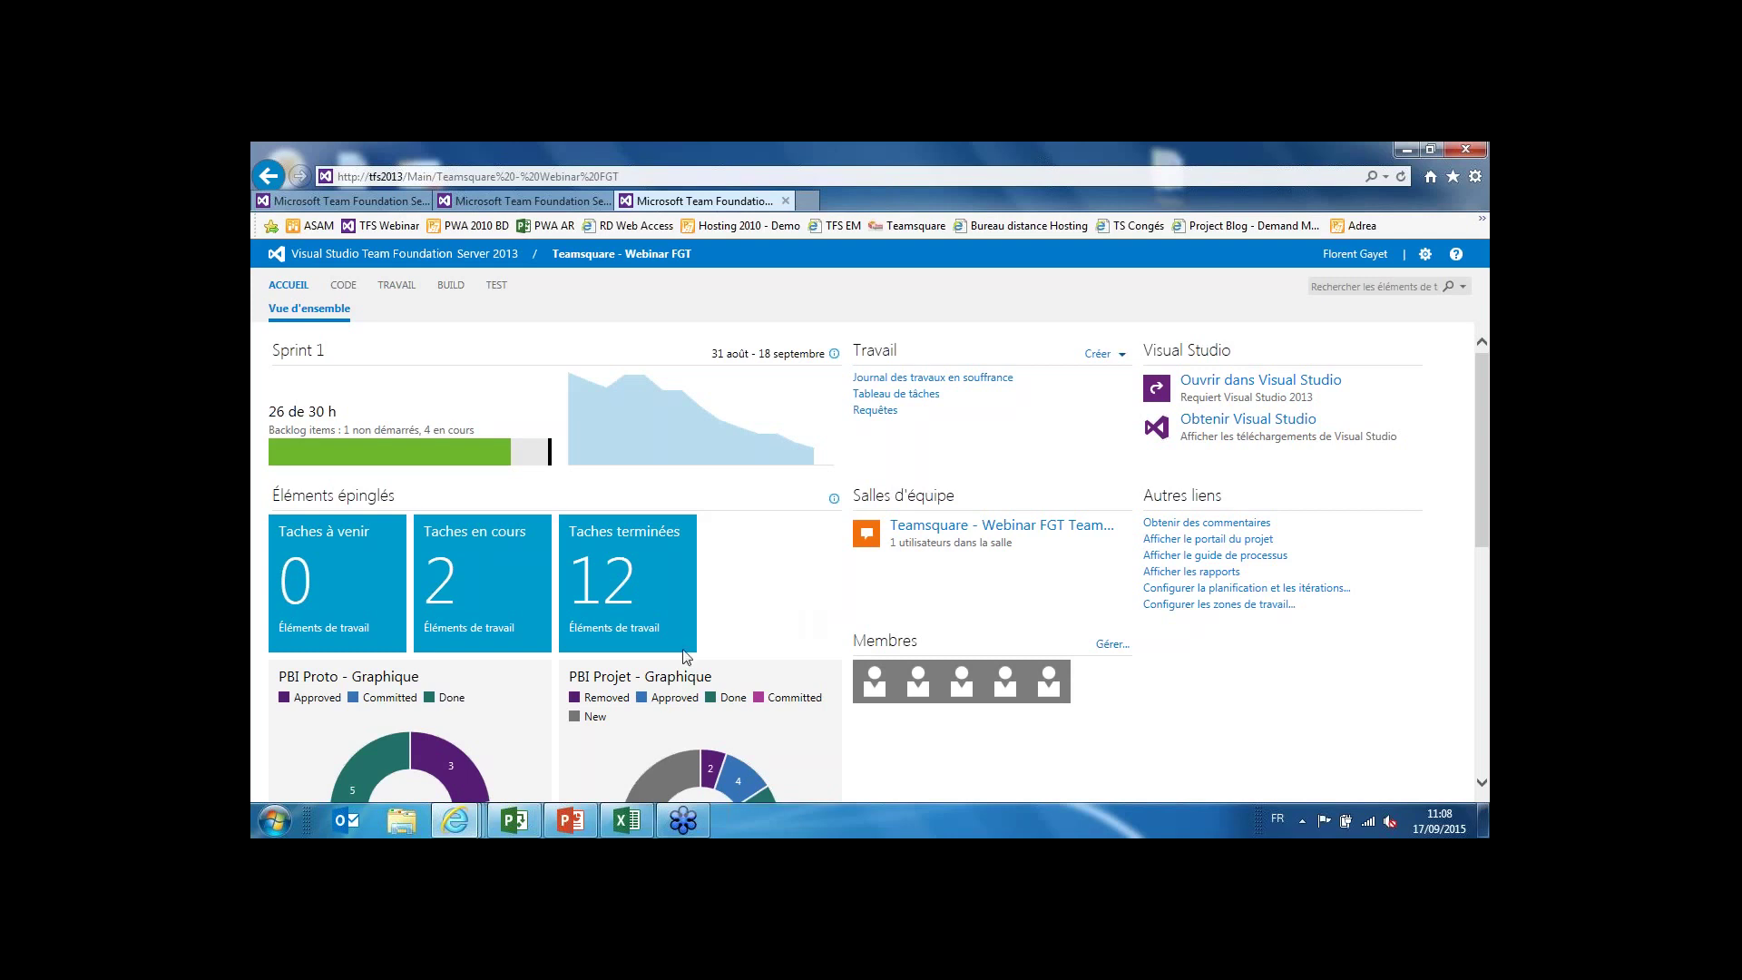
Switch to the PowerPoint presentation and show slide 9, "Exemple de rapport", with the velocity chart.
left_click(570, 821)
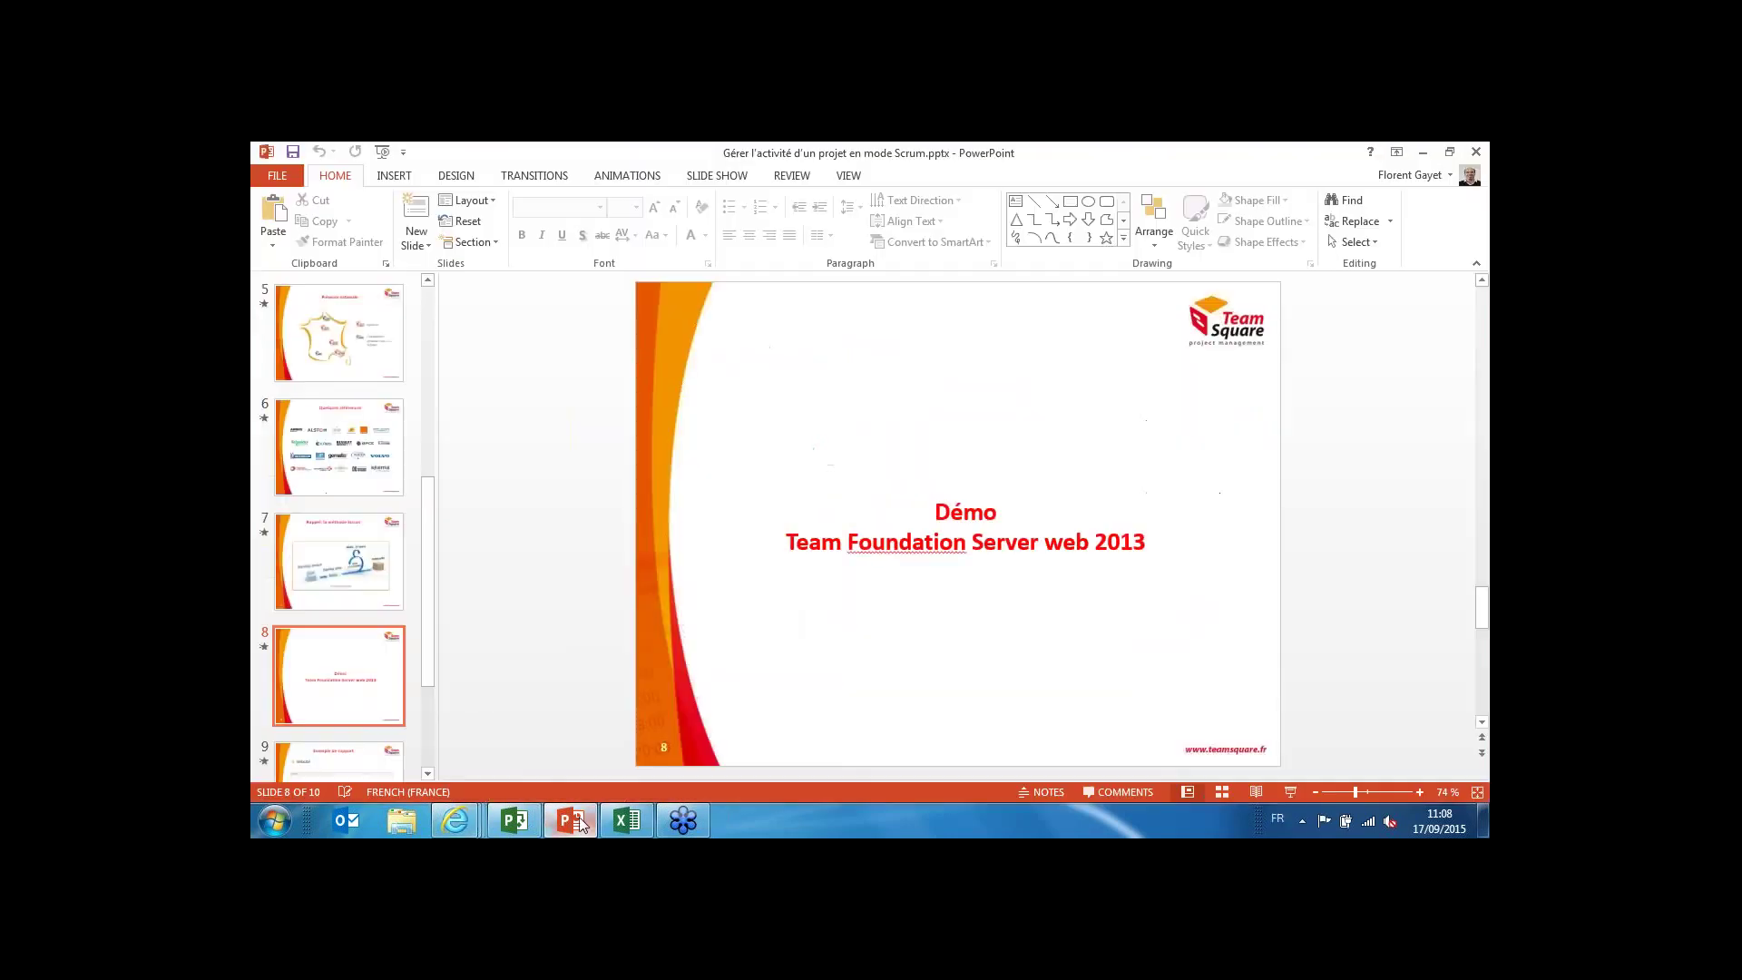
scroll(407, 663, "down", 3)
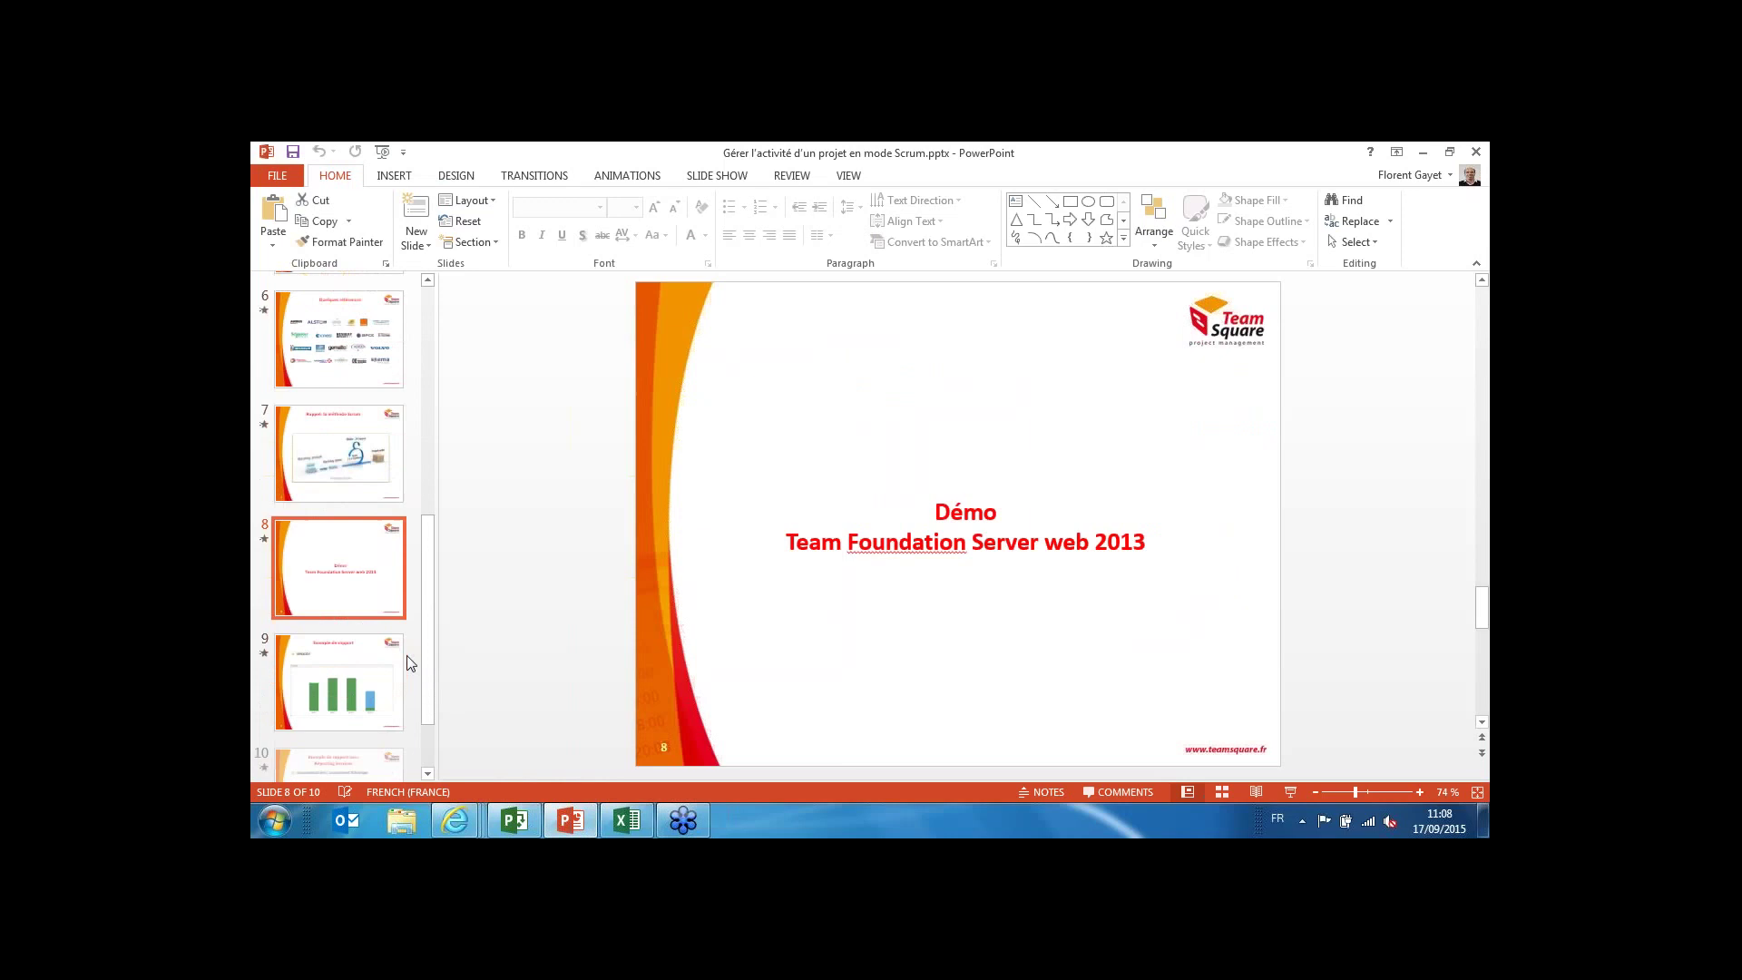
scroll(407, 663, "down", 2)
left_click(381, 626)
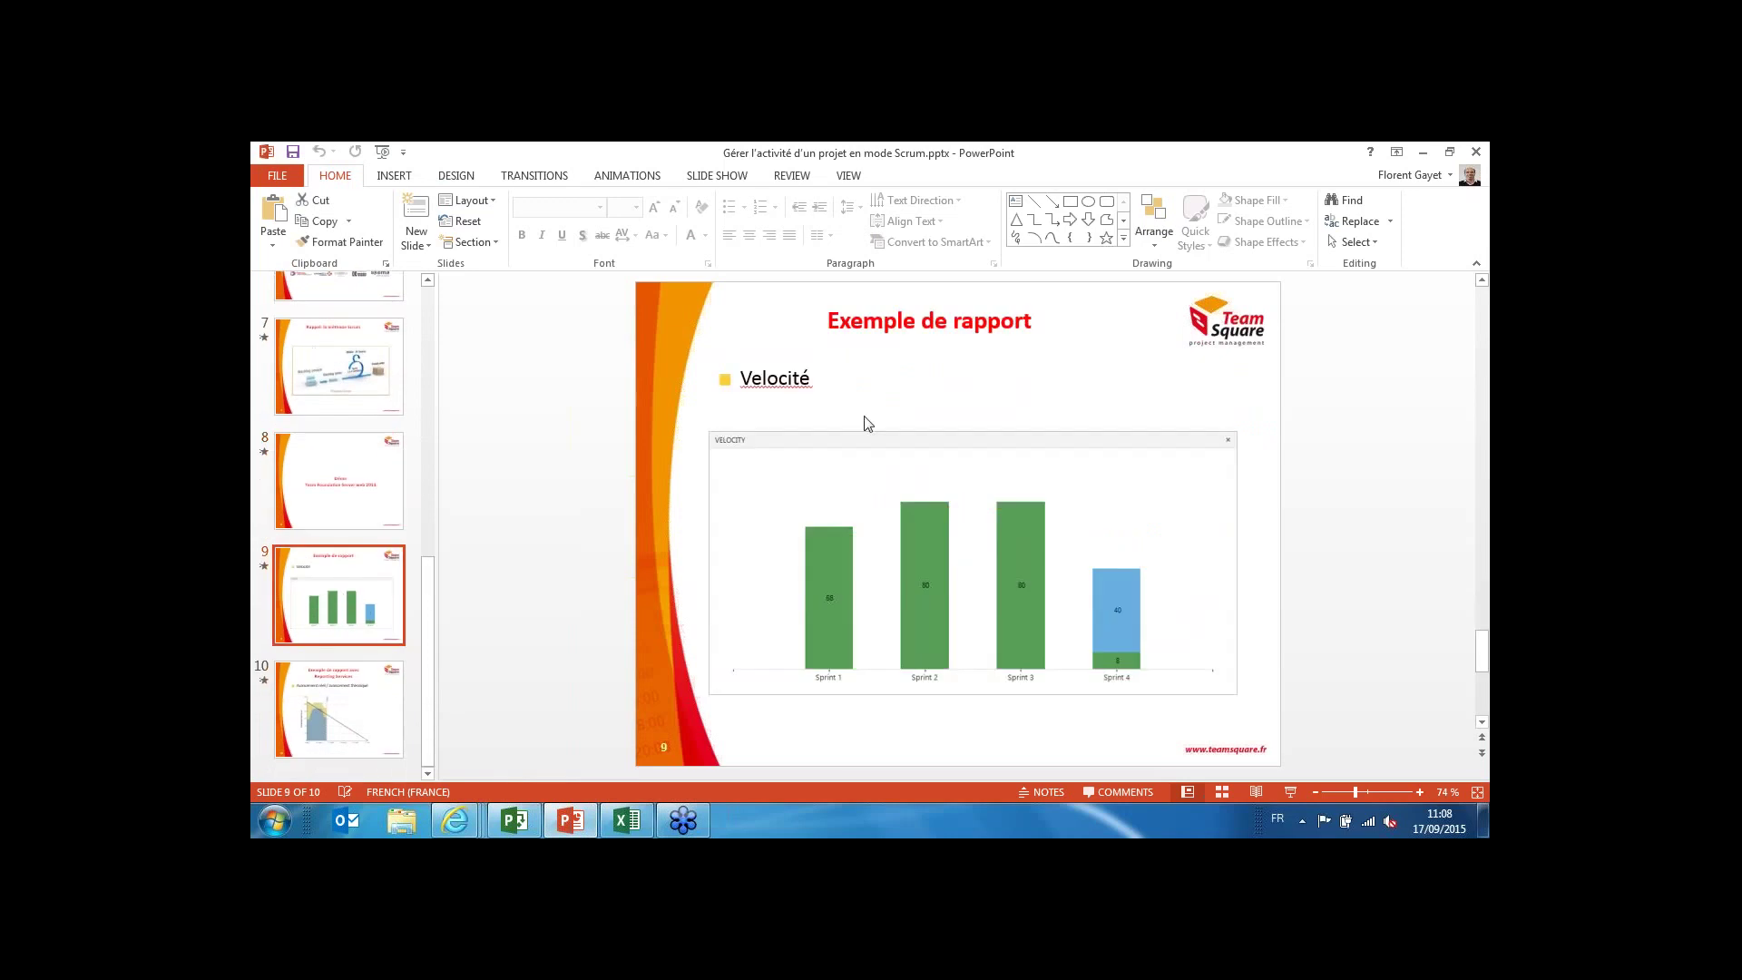
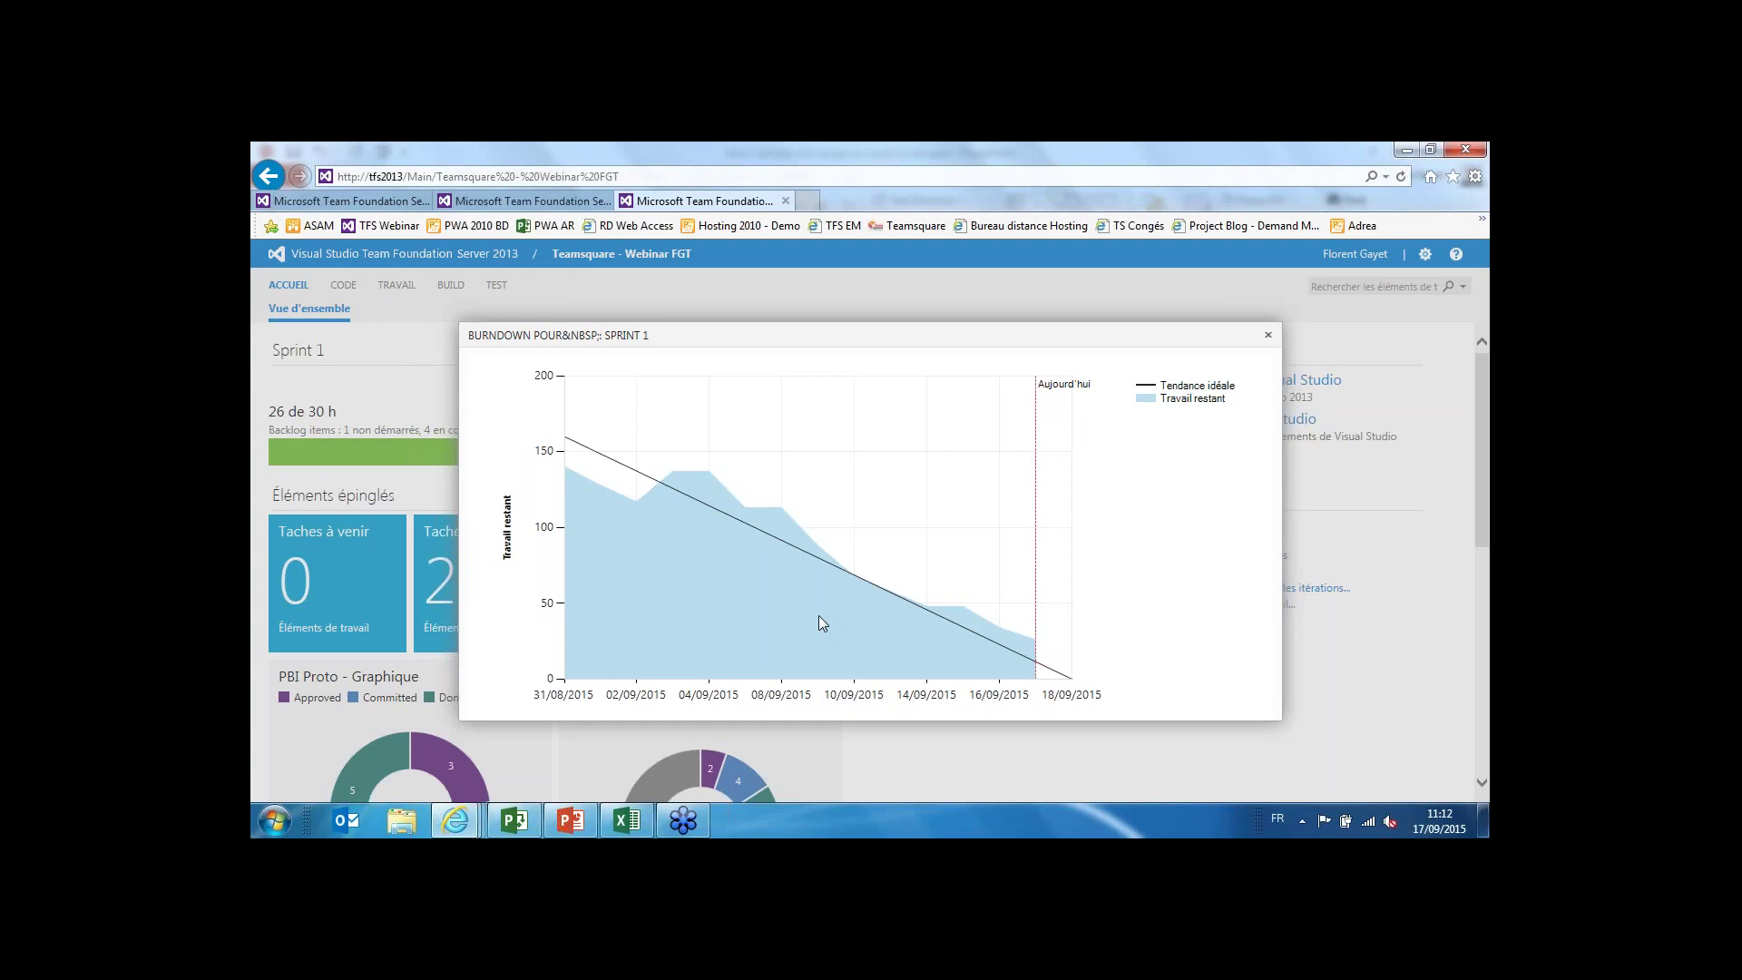
Close the burndown chart, then browse the project's backlog items, including the details of "calcul de la charge totale du projet".
left_click(1269, 338)
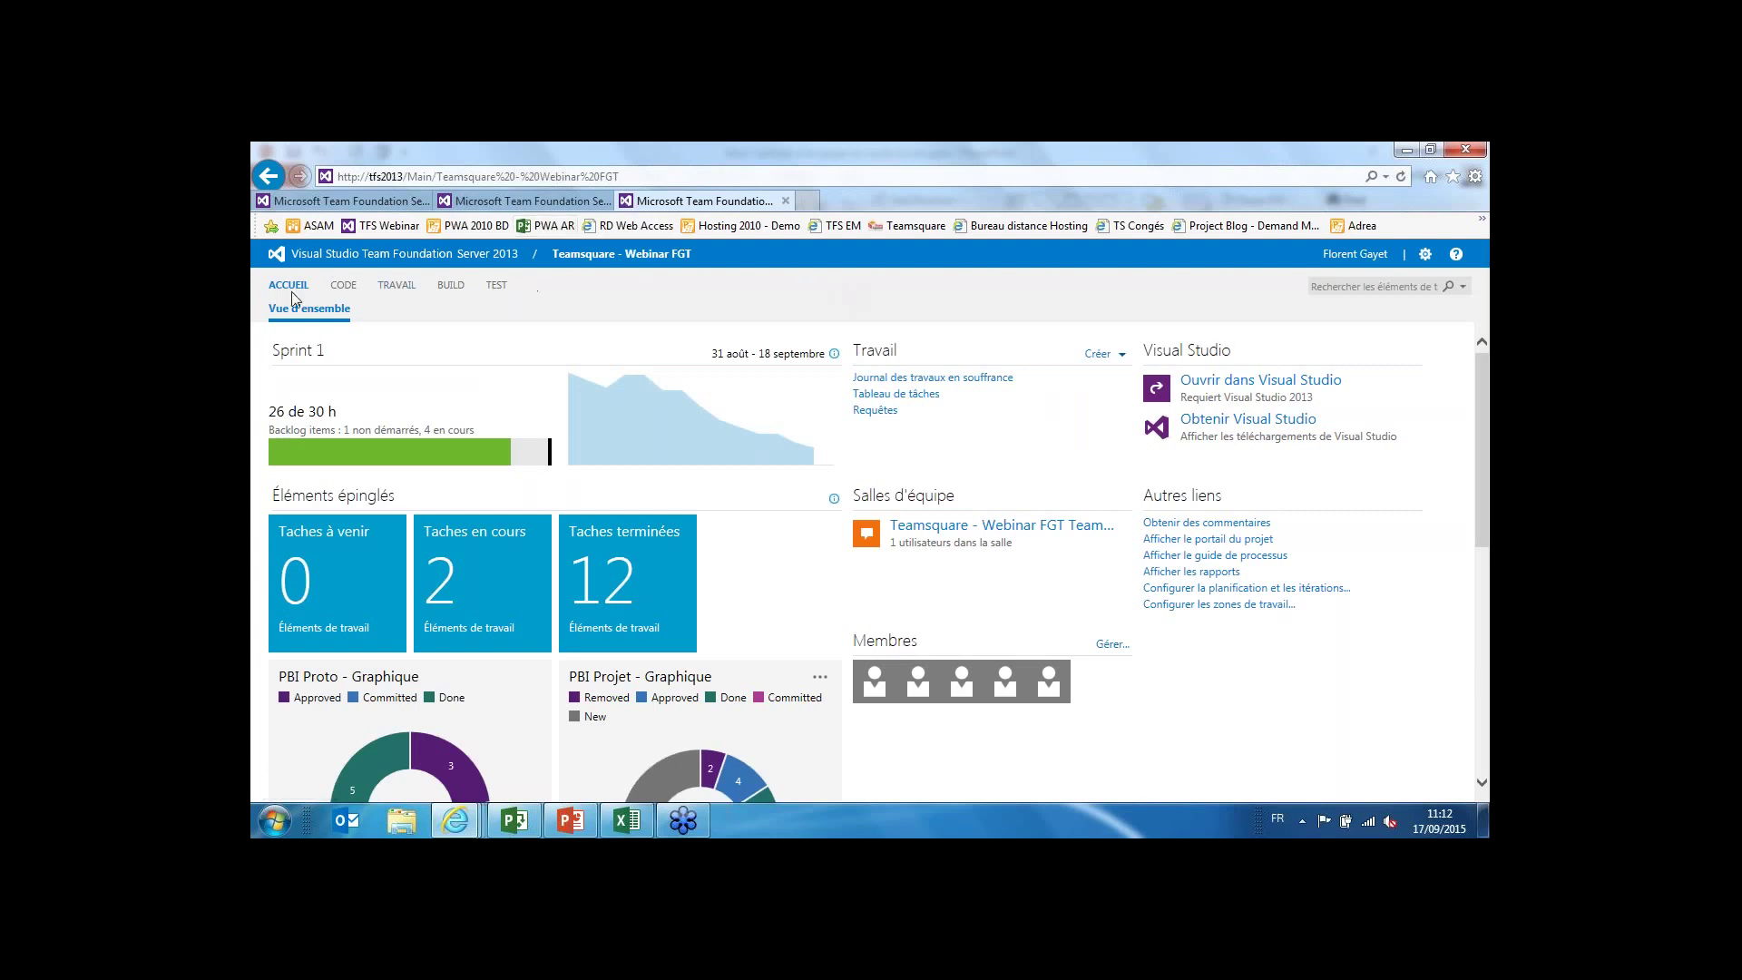
left_click(396, 285)
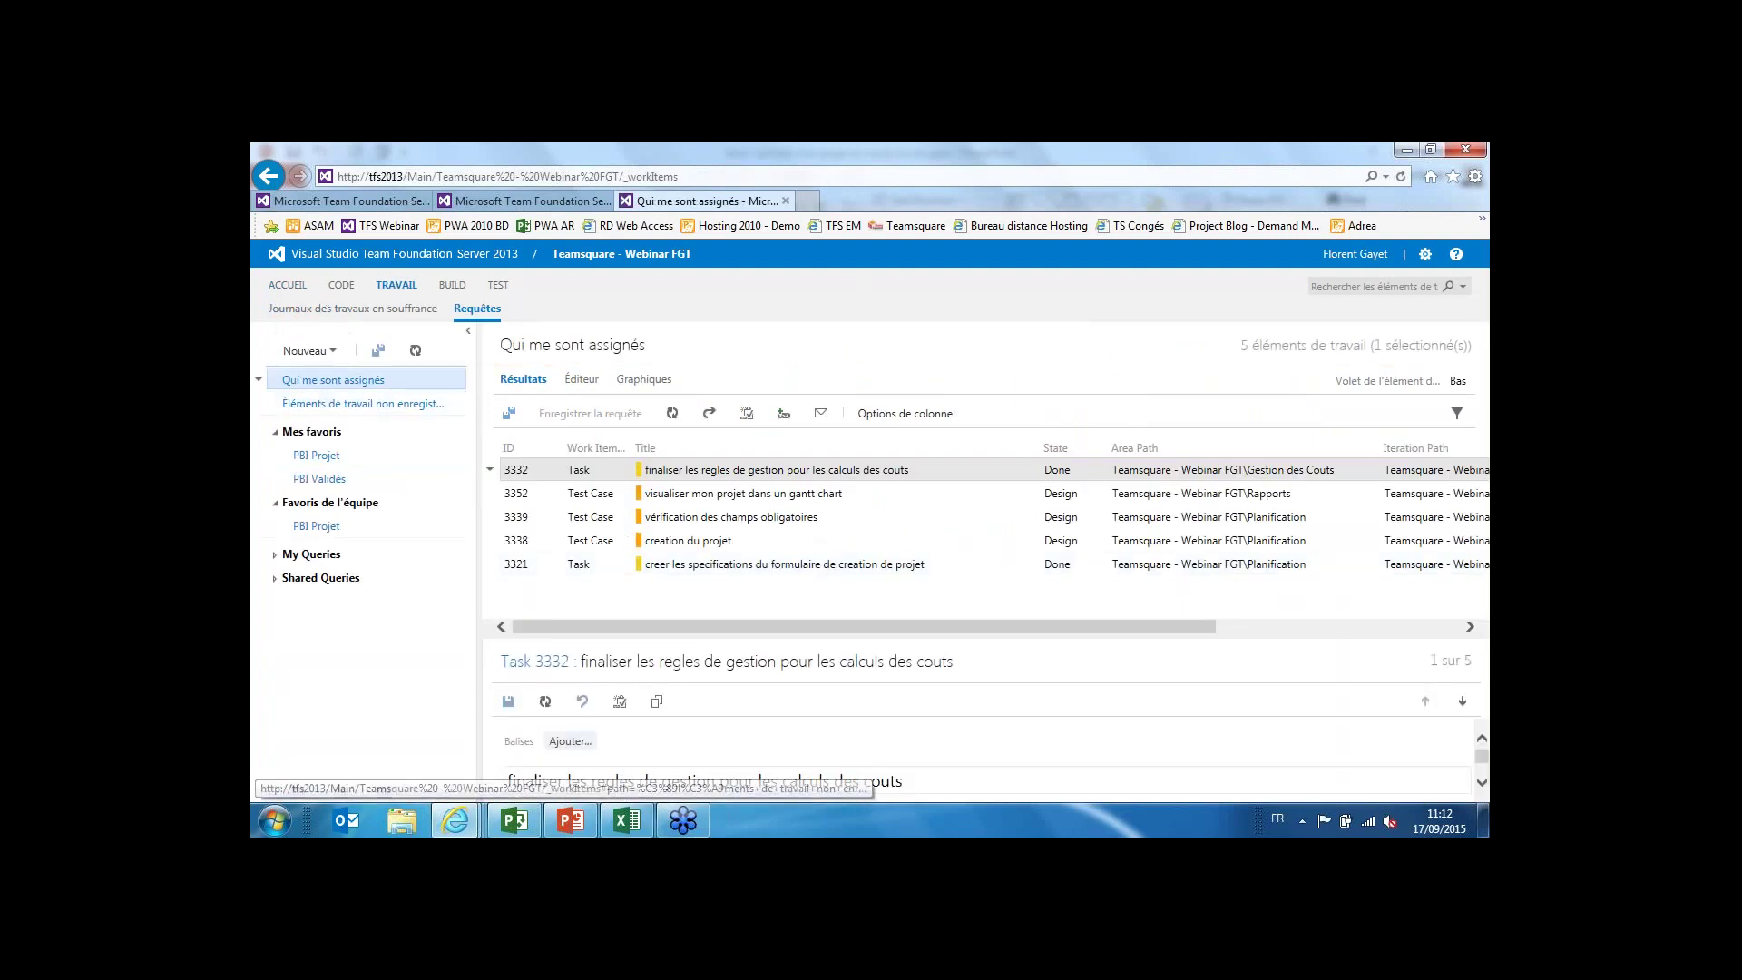
left_click(406, 310)
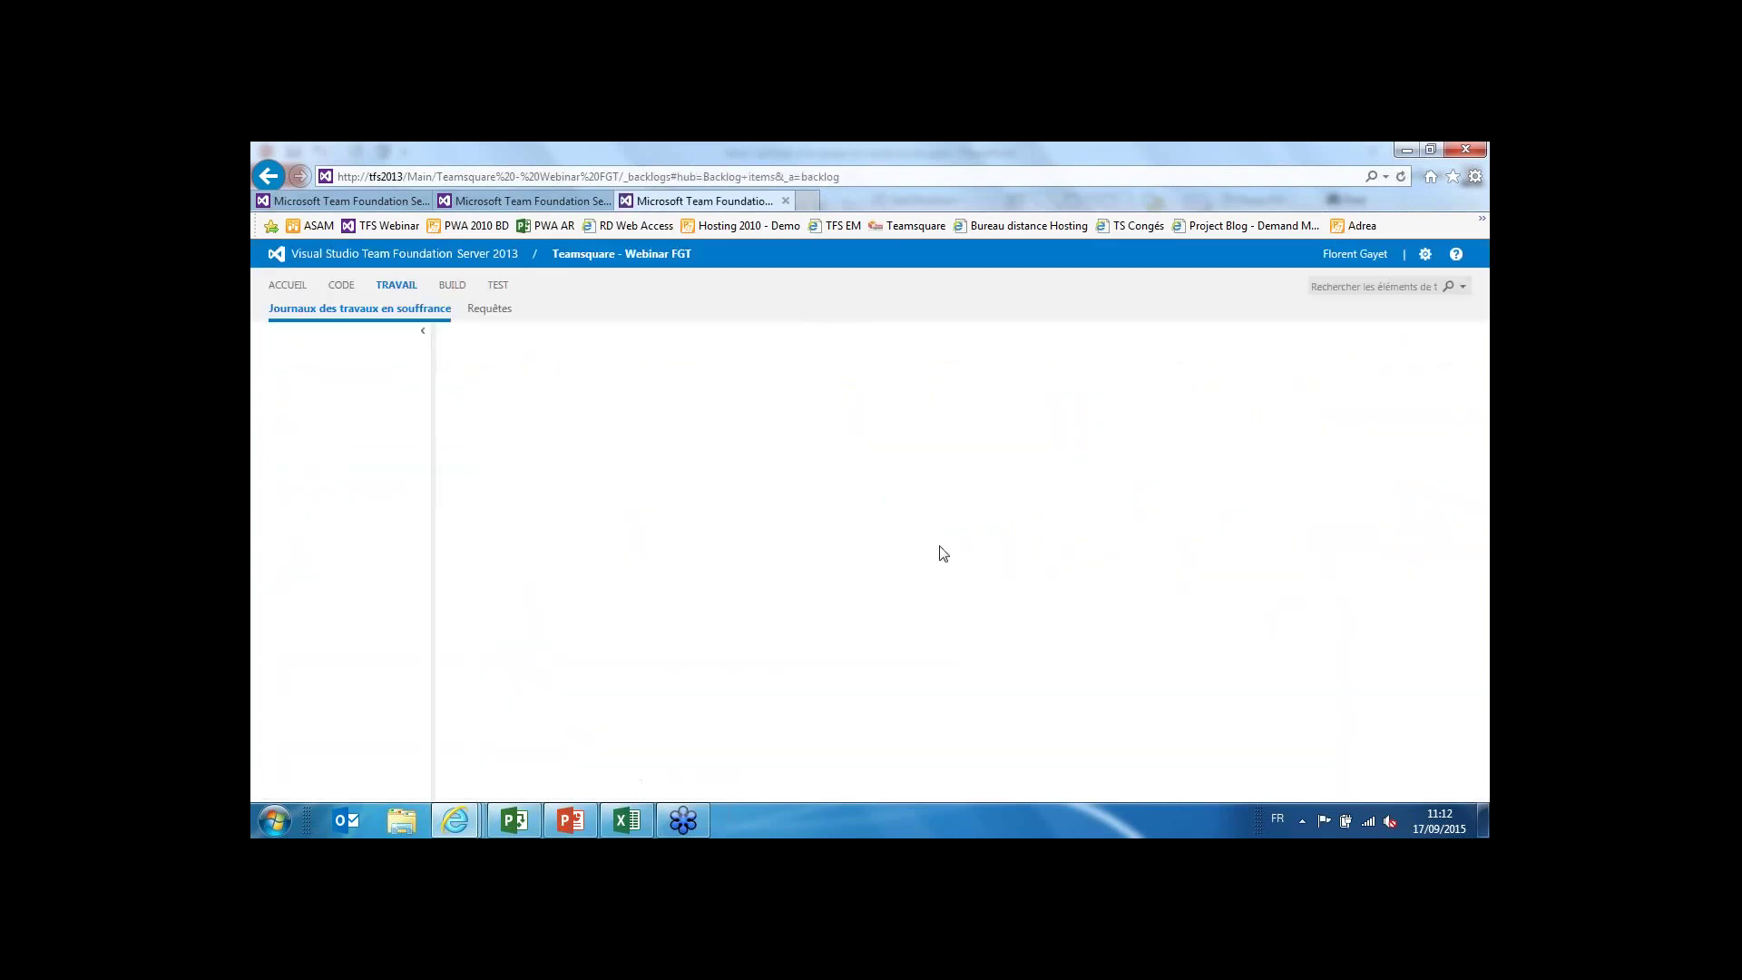
scroll(912, 538, "down", 2)
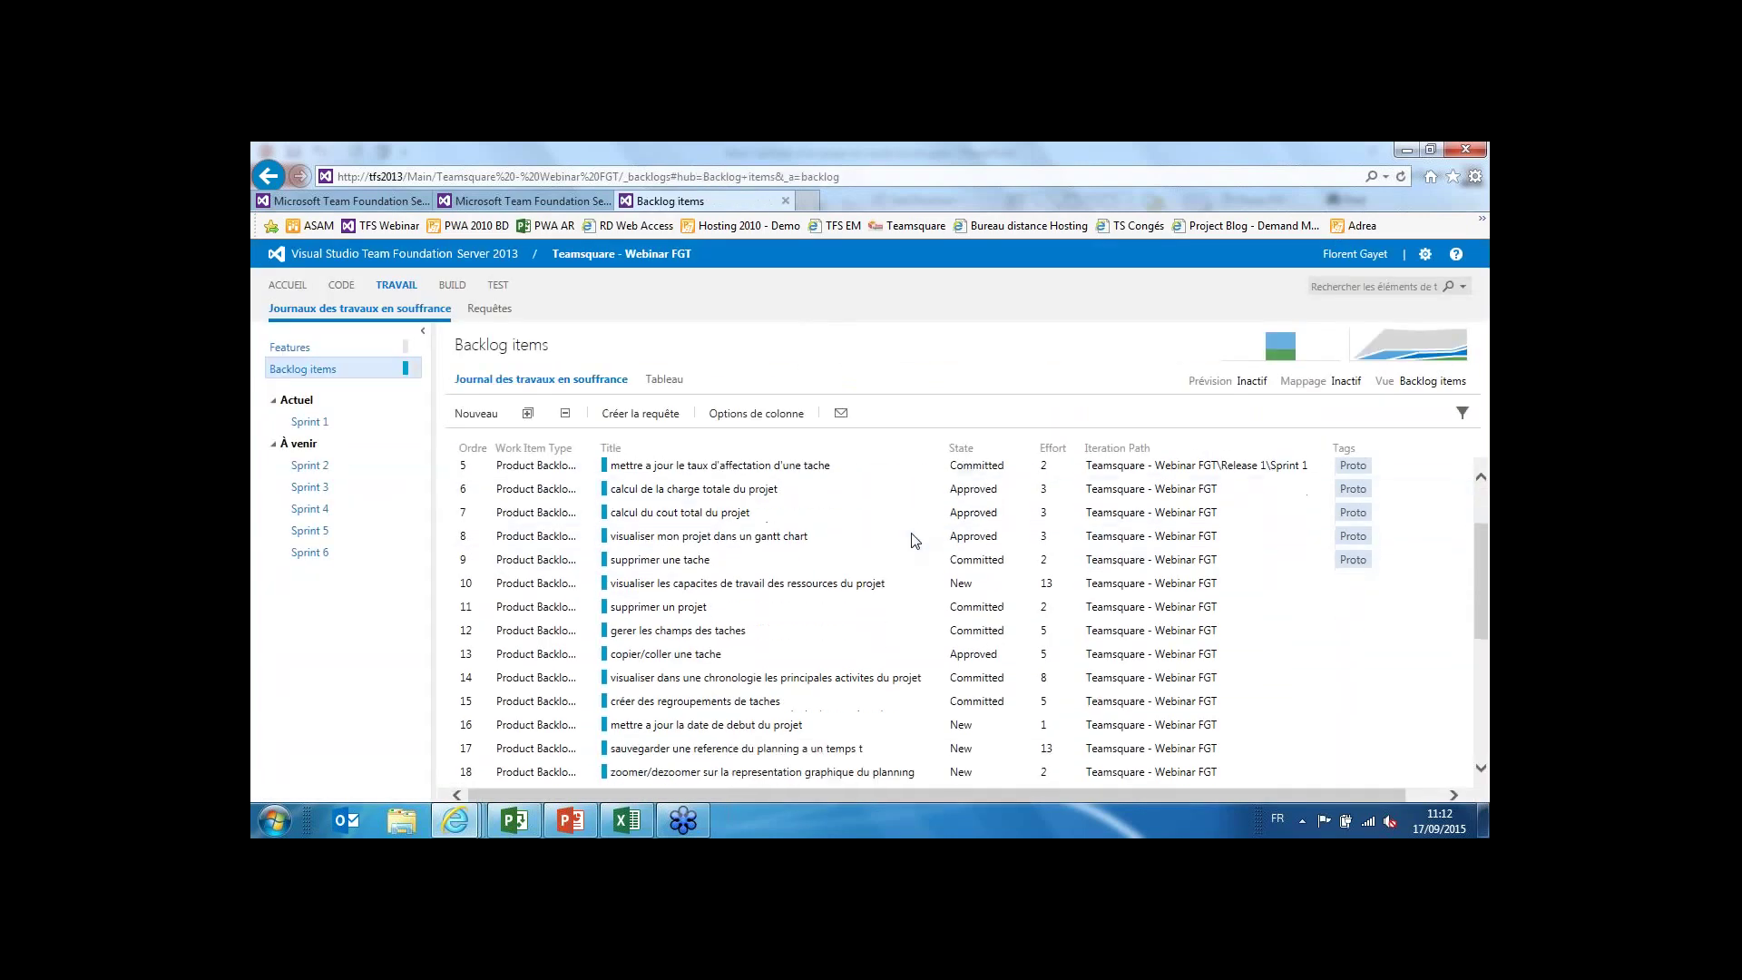
scroll(705, 671, "down", 2)
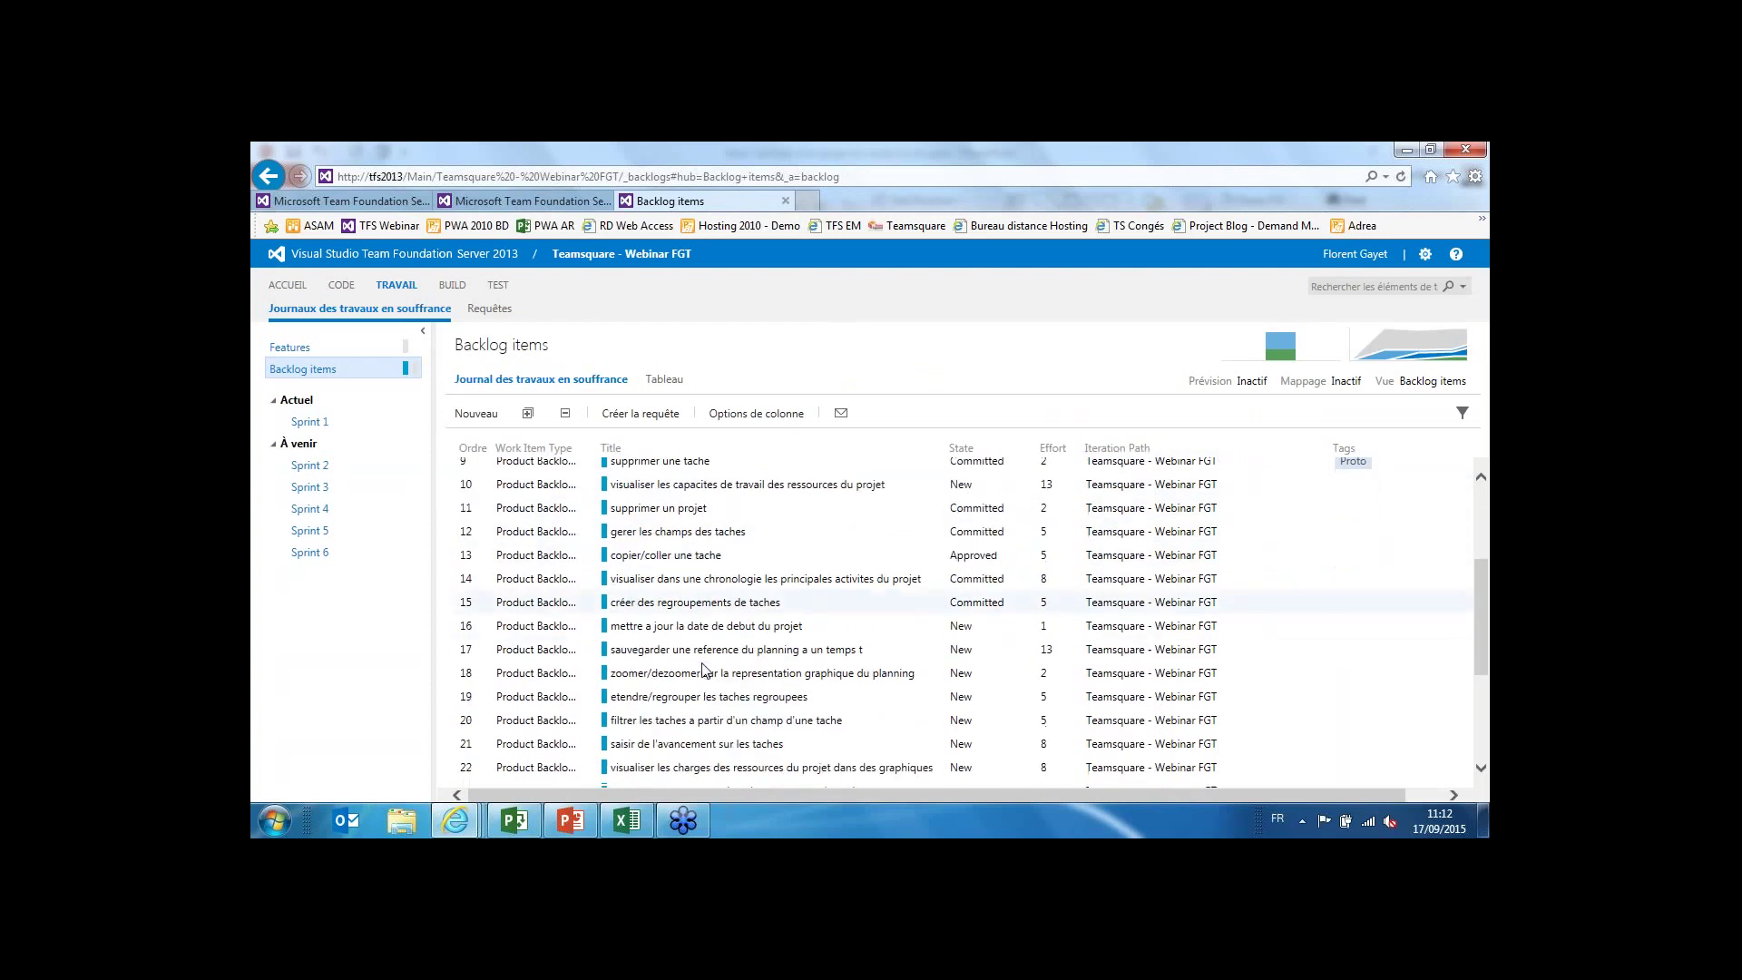
scroll(705, 670, "up", 4)
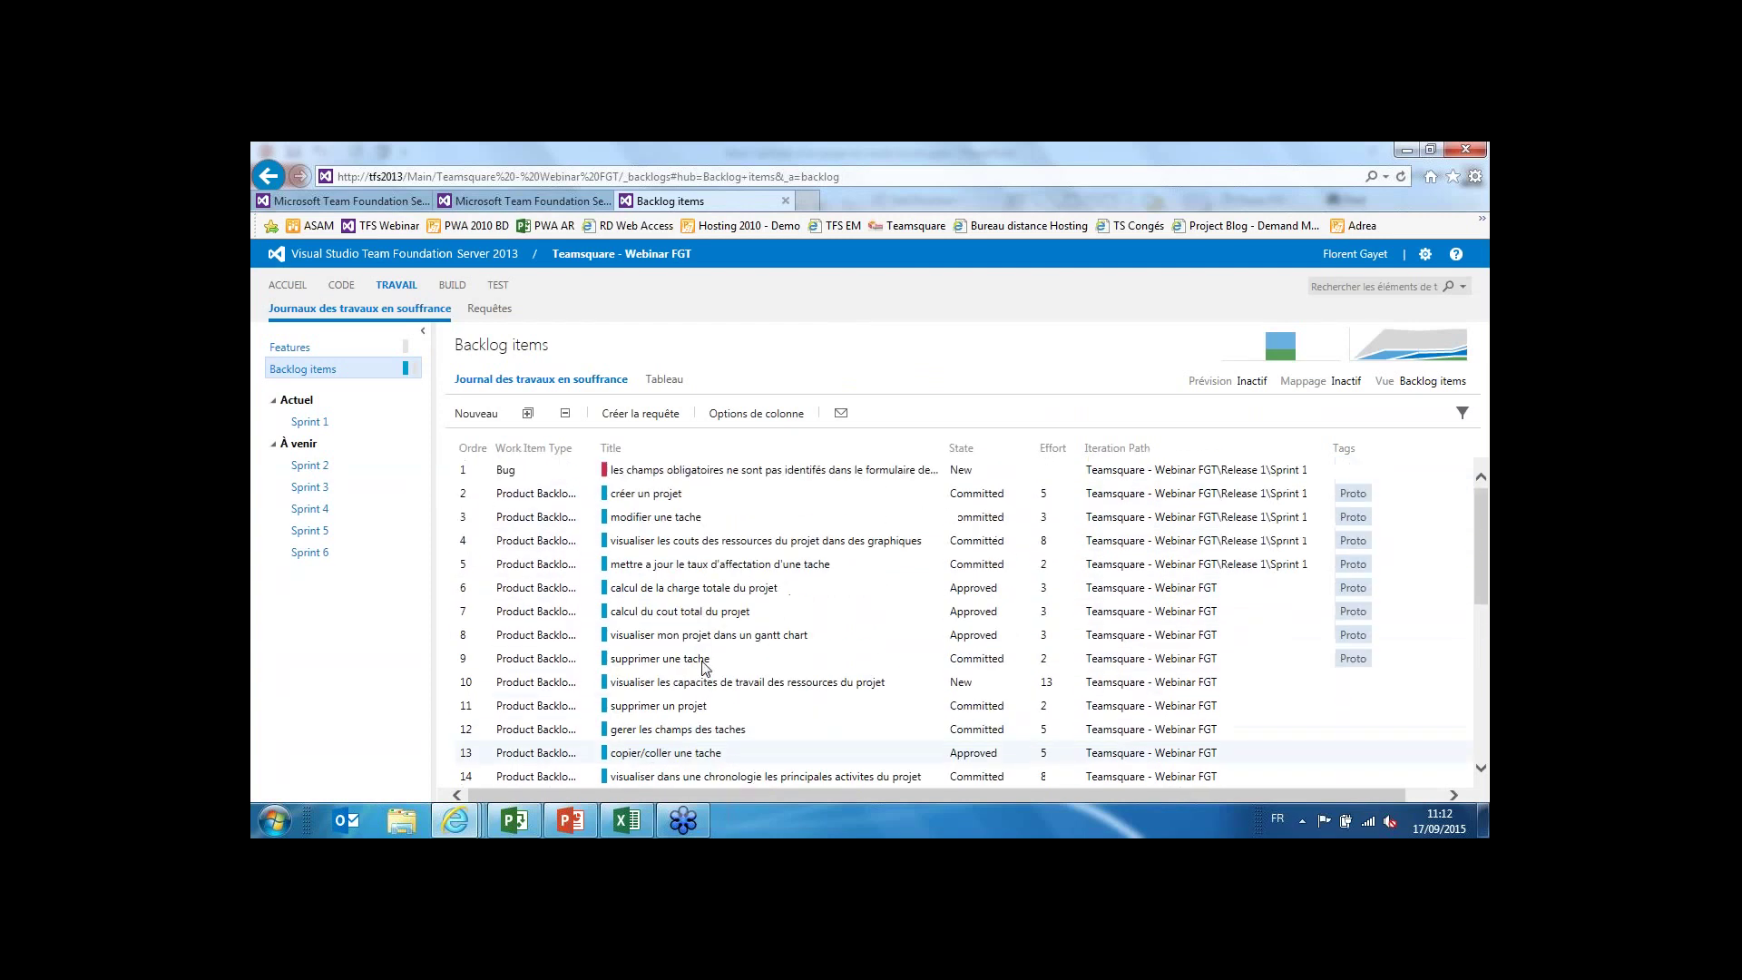
double_click(676, 590)
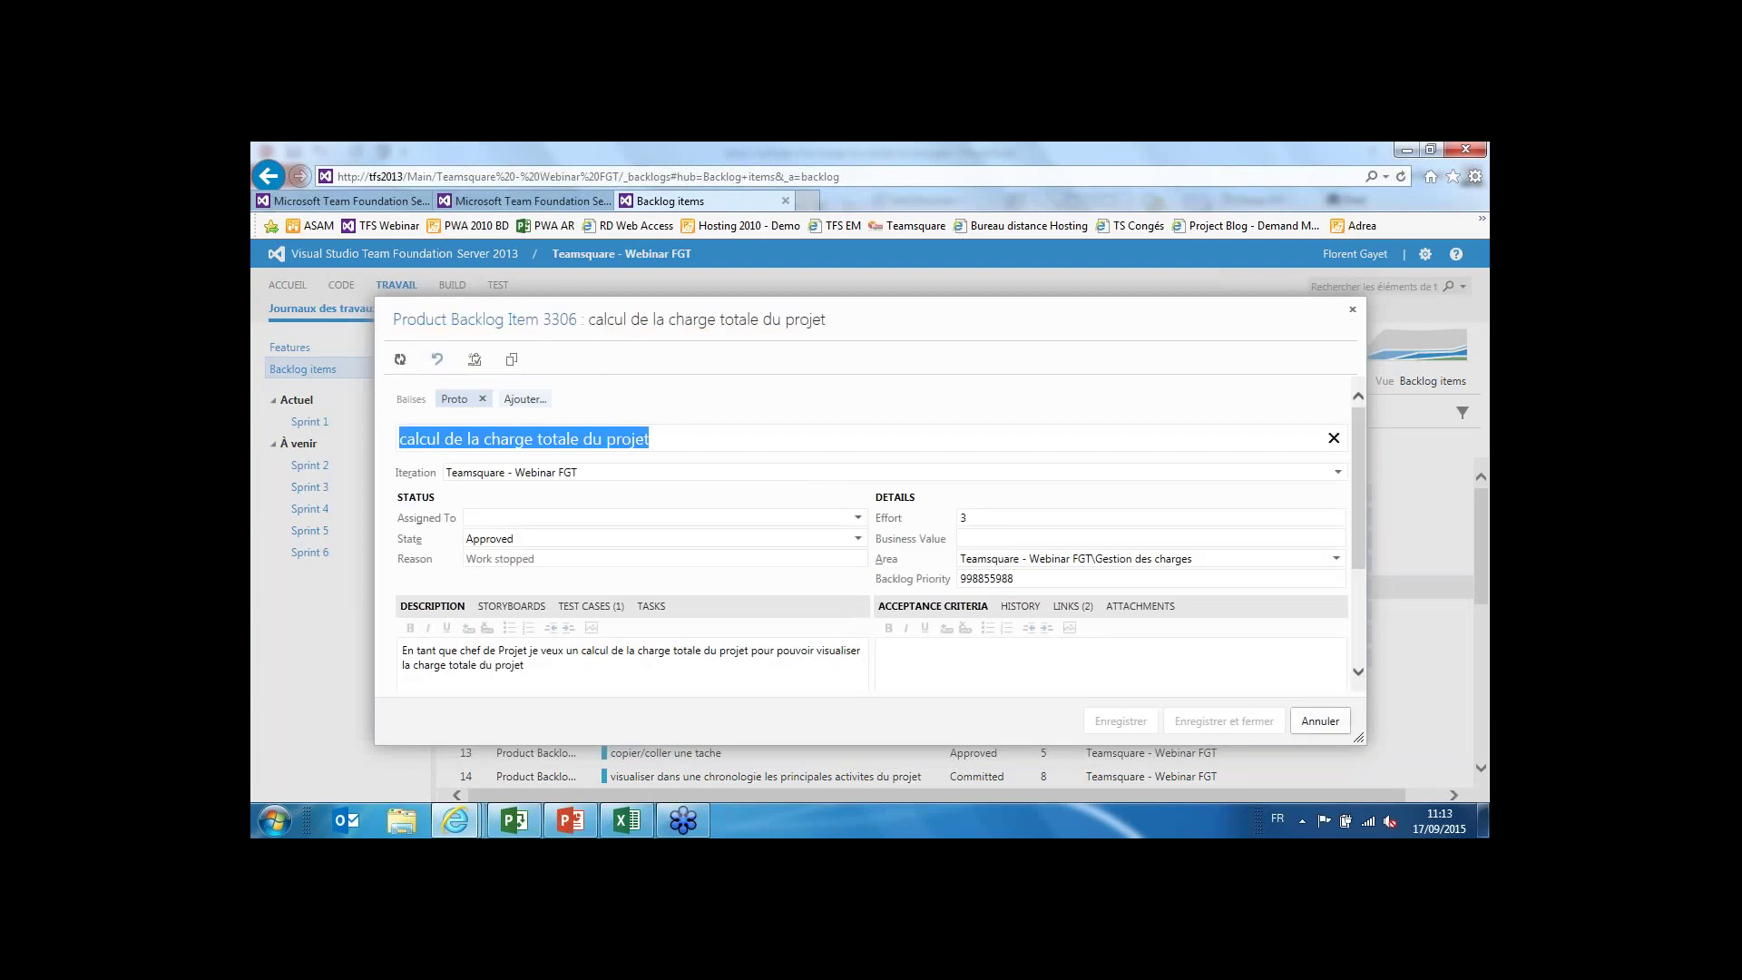
left_click(1321, 722)
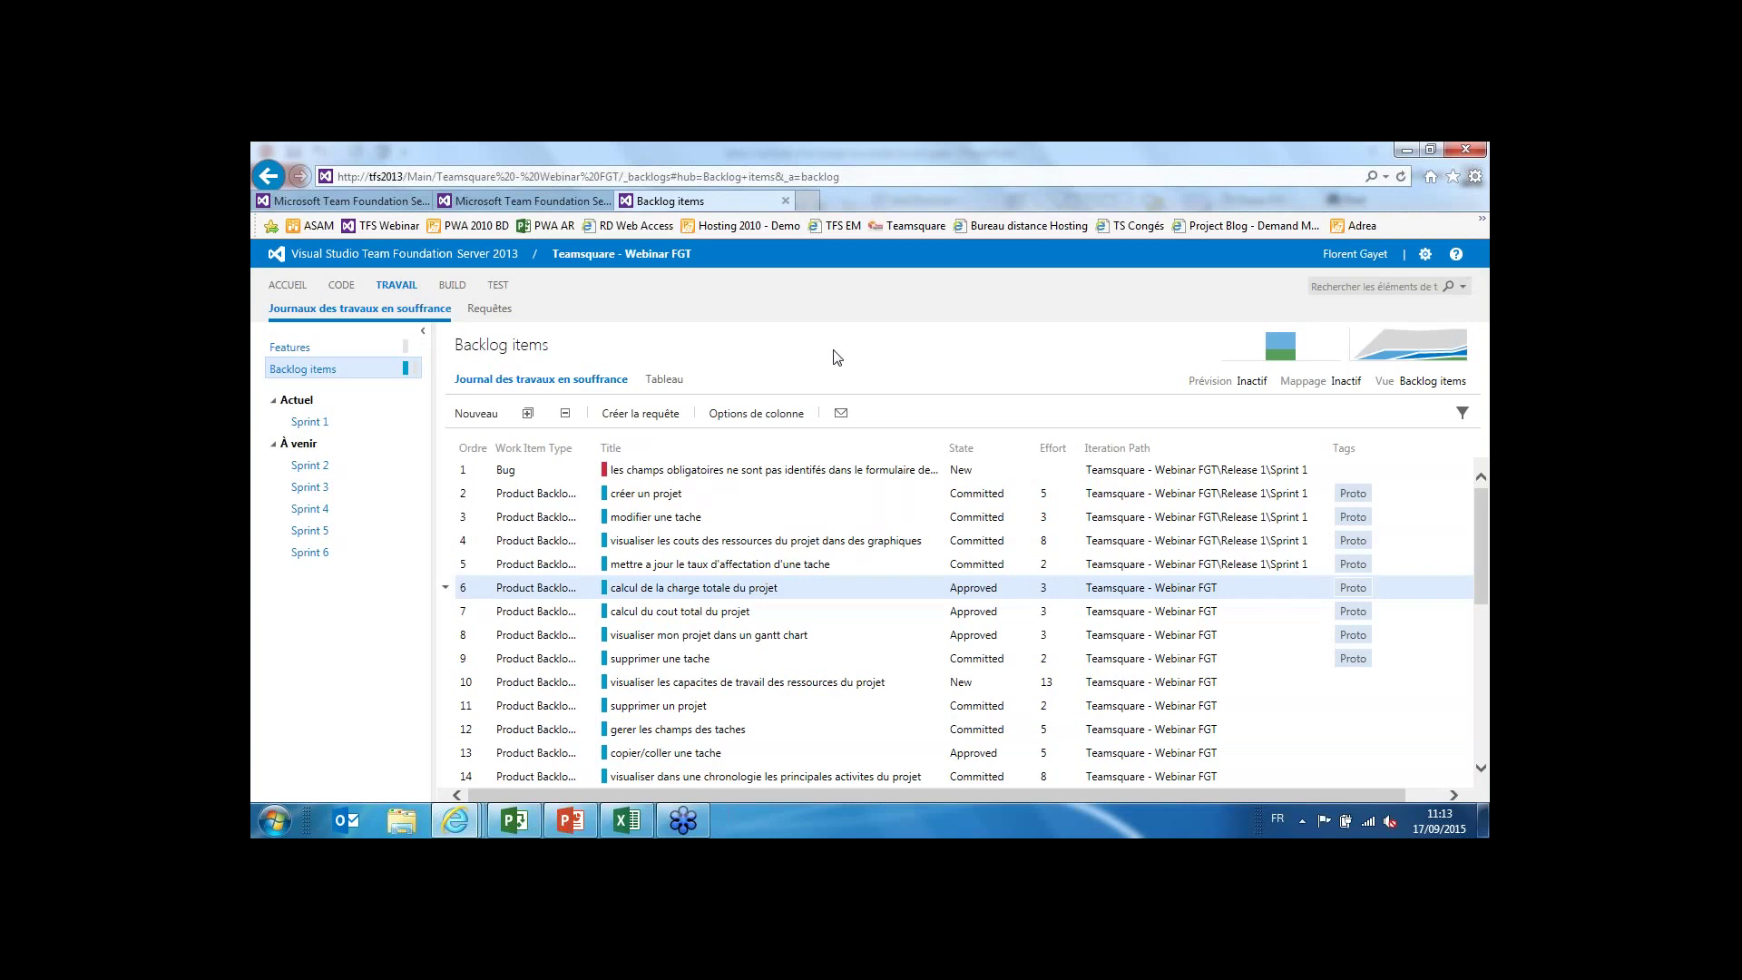
Switch to the Product Backlog Items.xlsx workbook in Excel and refresh its work items from Team Foundation Server.
left_click(632, 829)
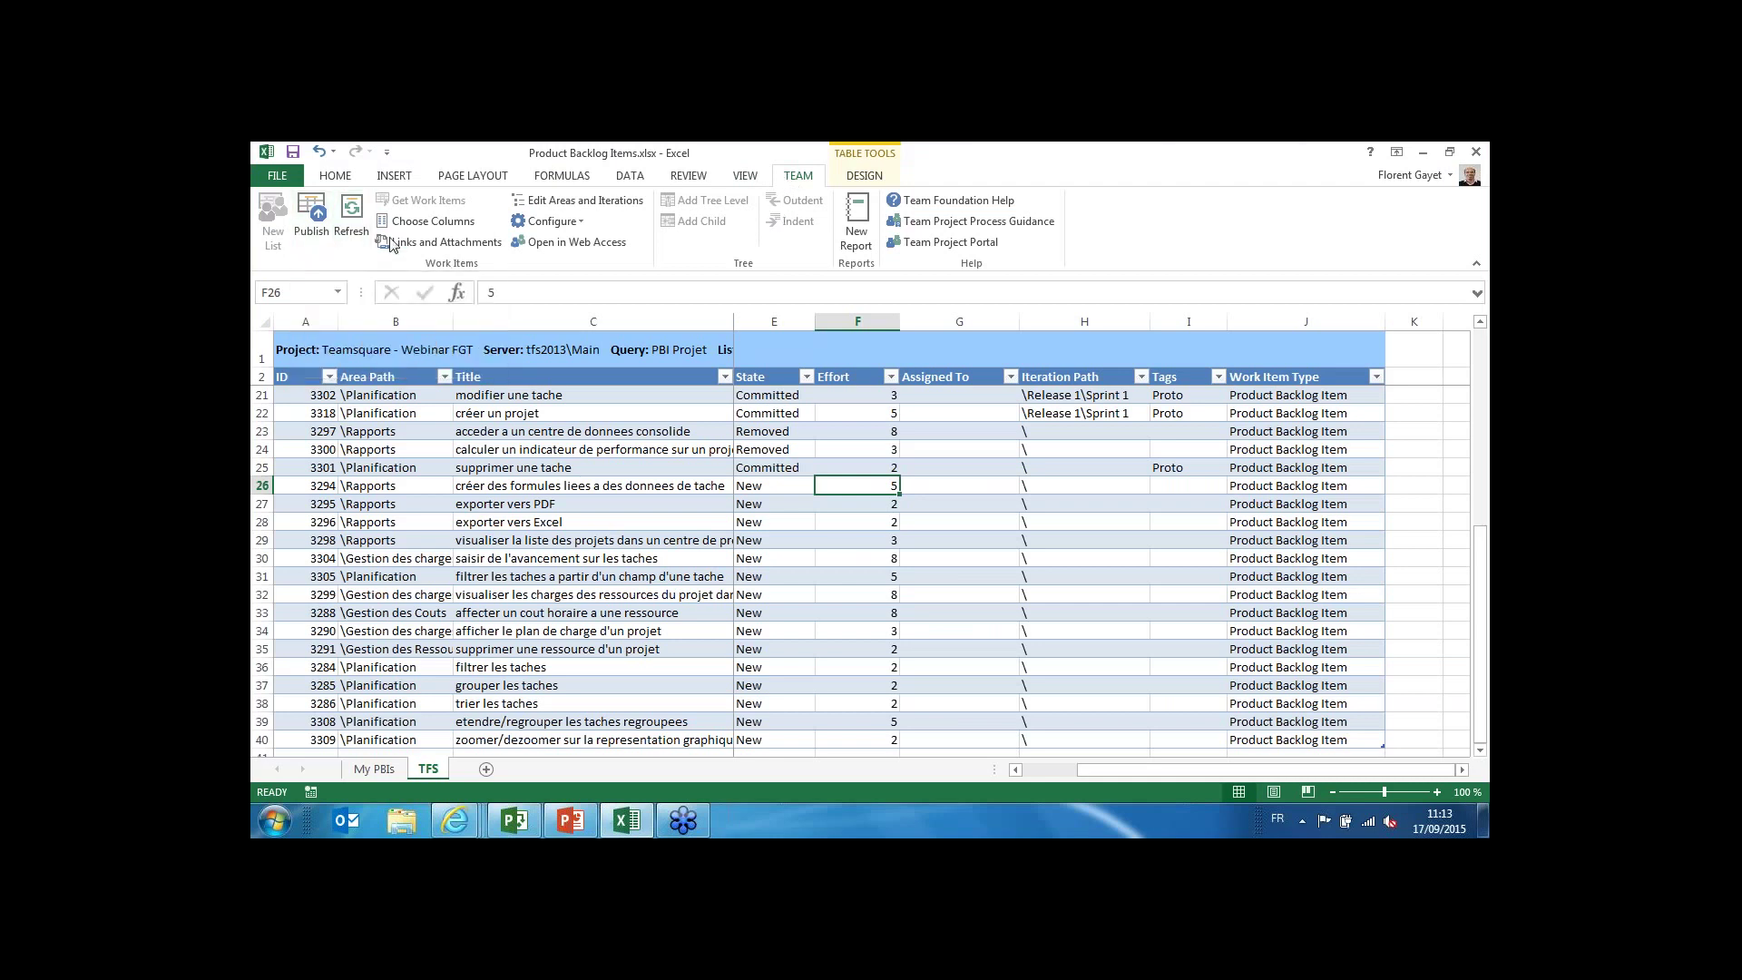
scroll(576, 438, "up", 5)
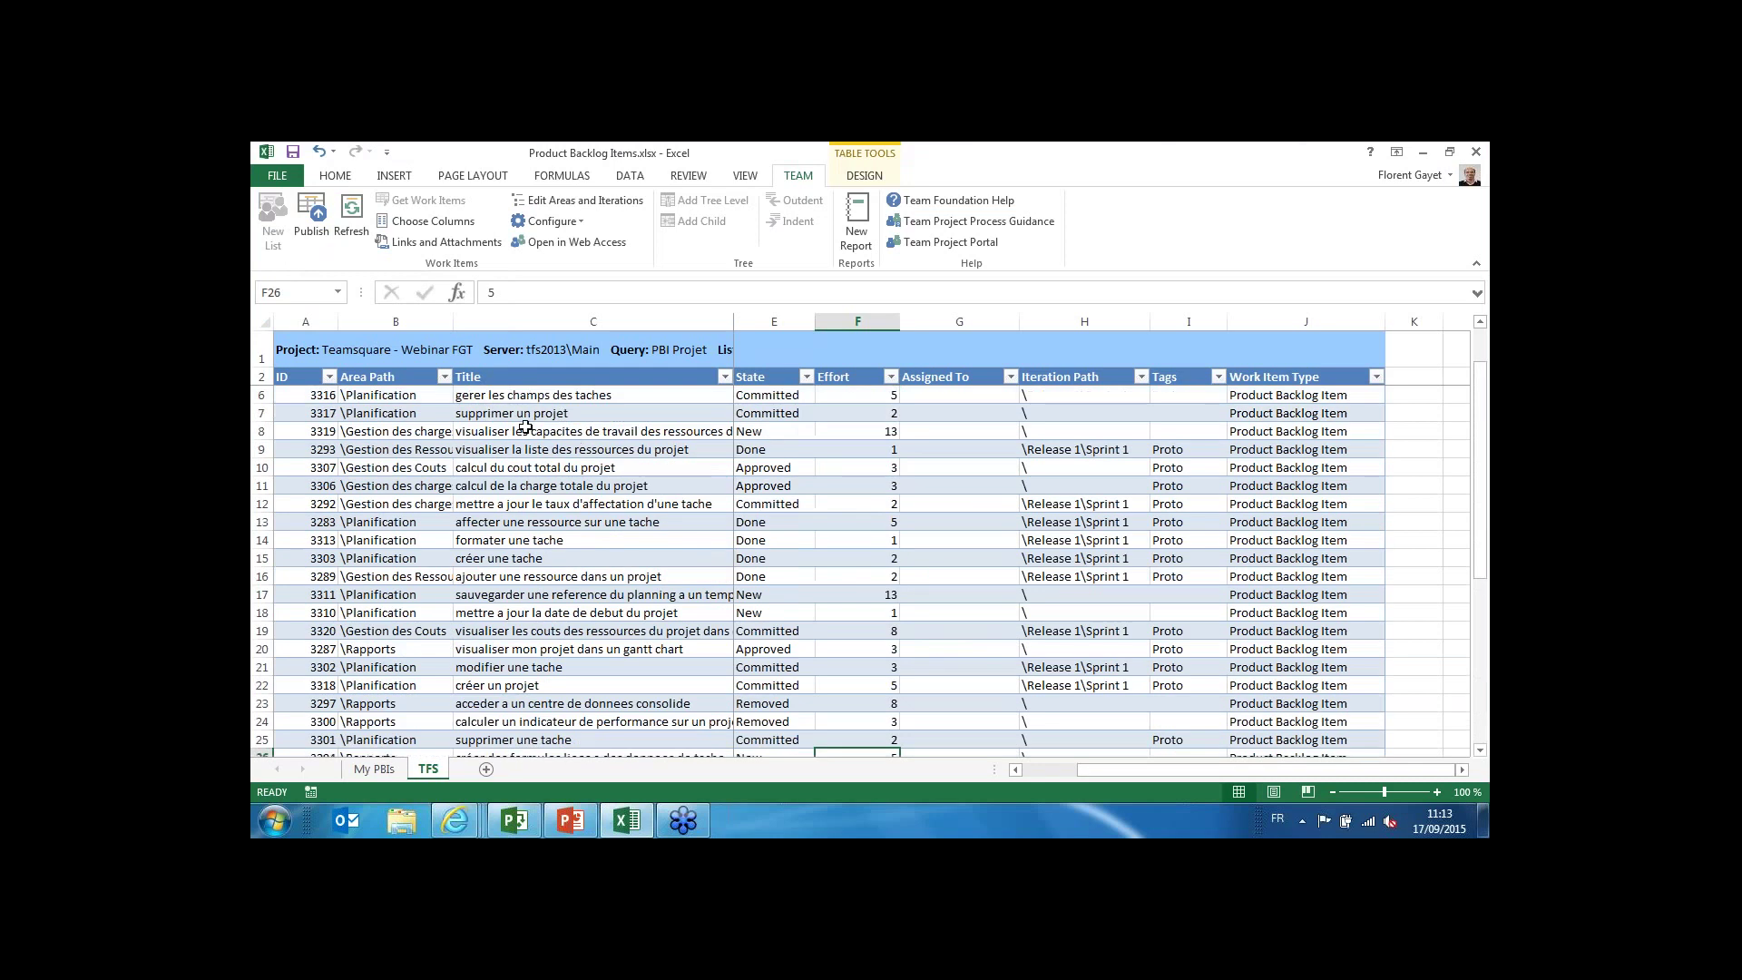
left_click(352, 216)
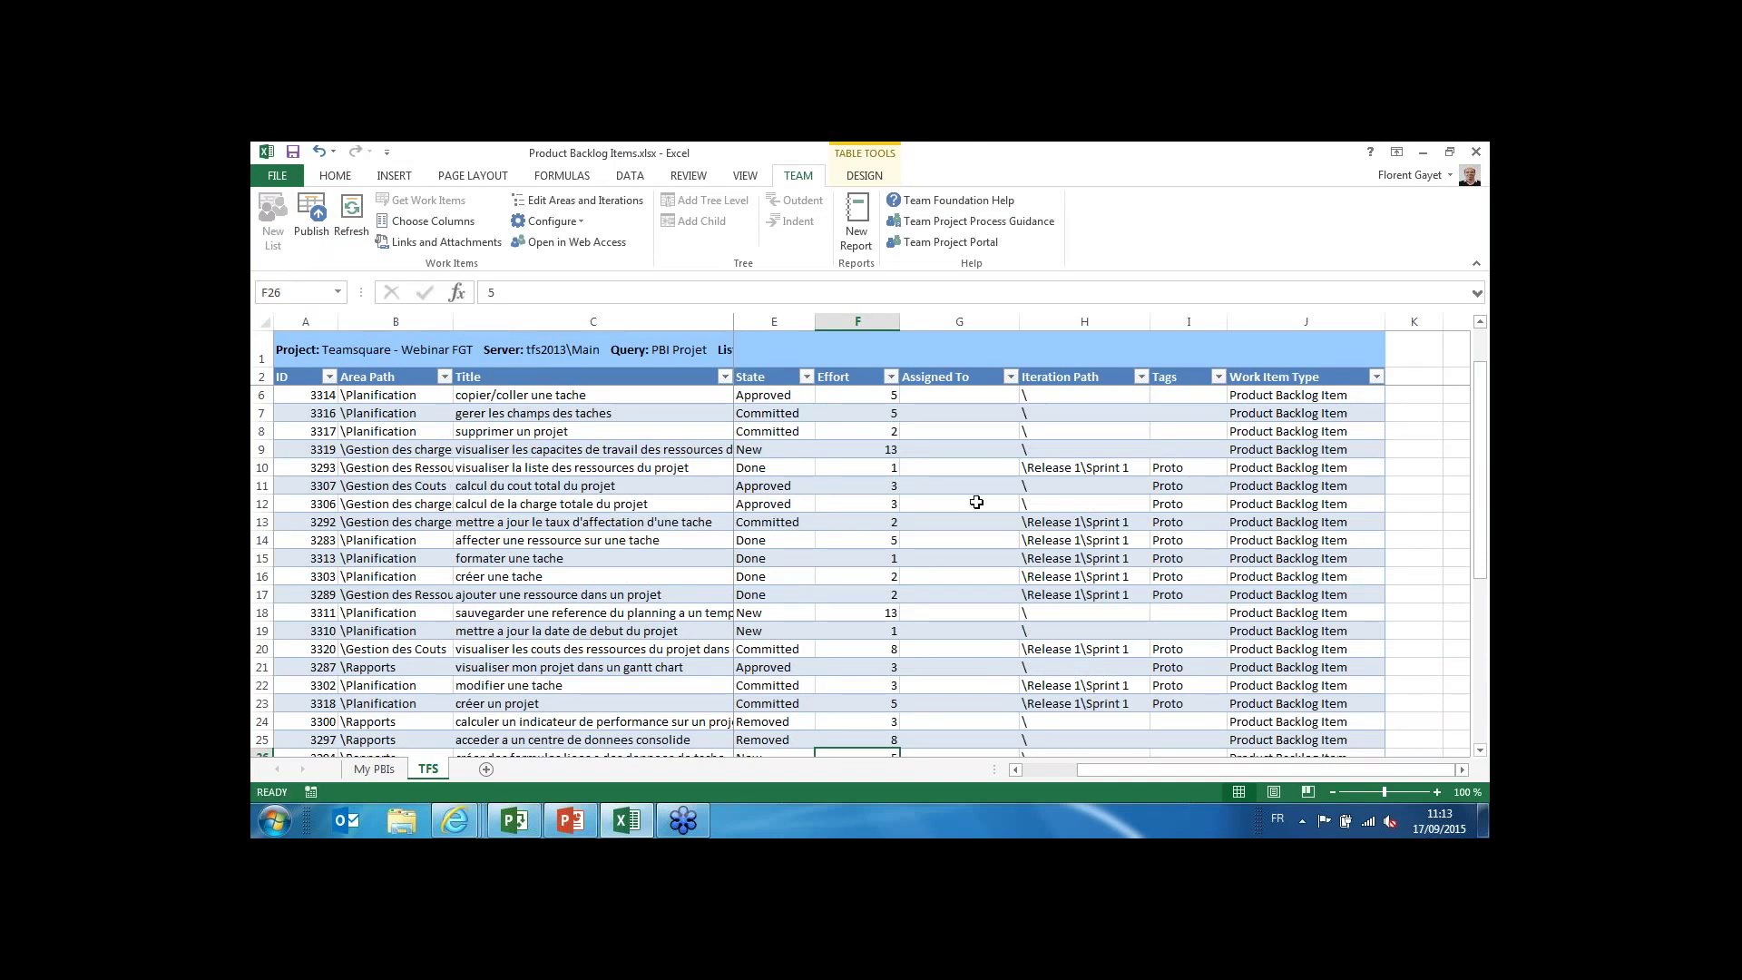
Set the State of the backlog item "calcul du cout total du projet" to Committed in the TFS sheet.
left_click(785, 465)
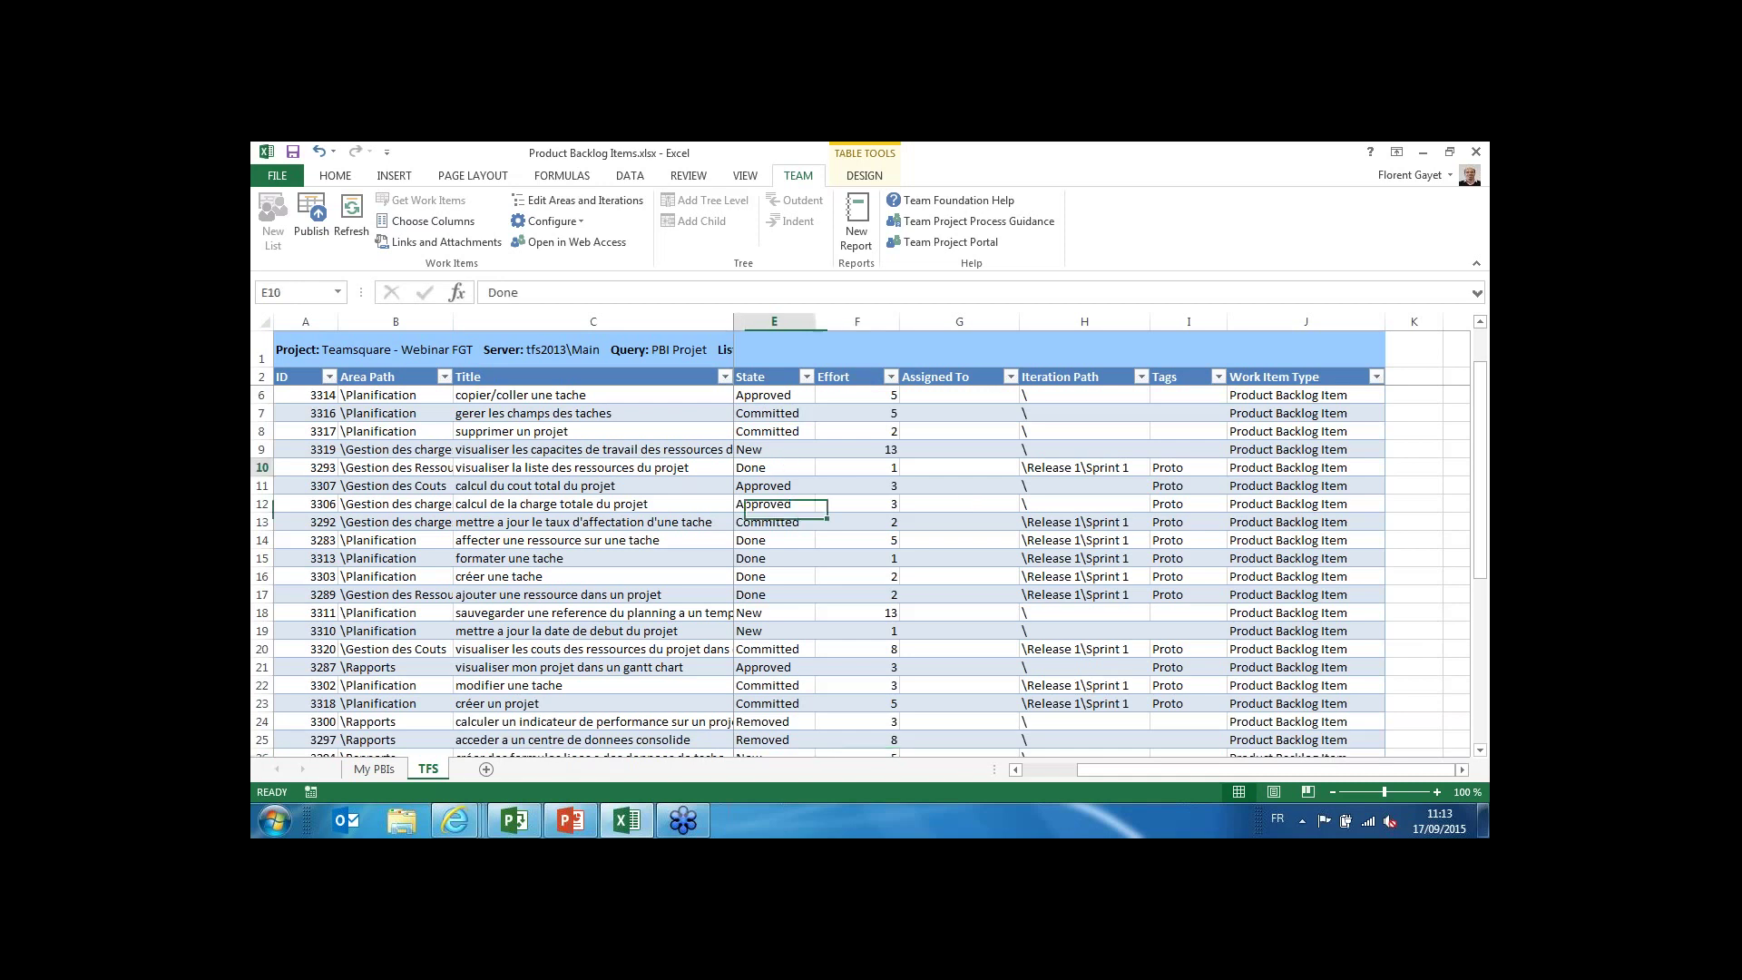
left_click(823, 467)
left_click(795, 486)
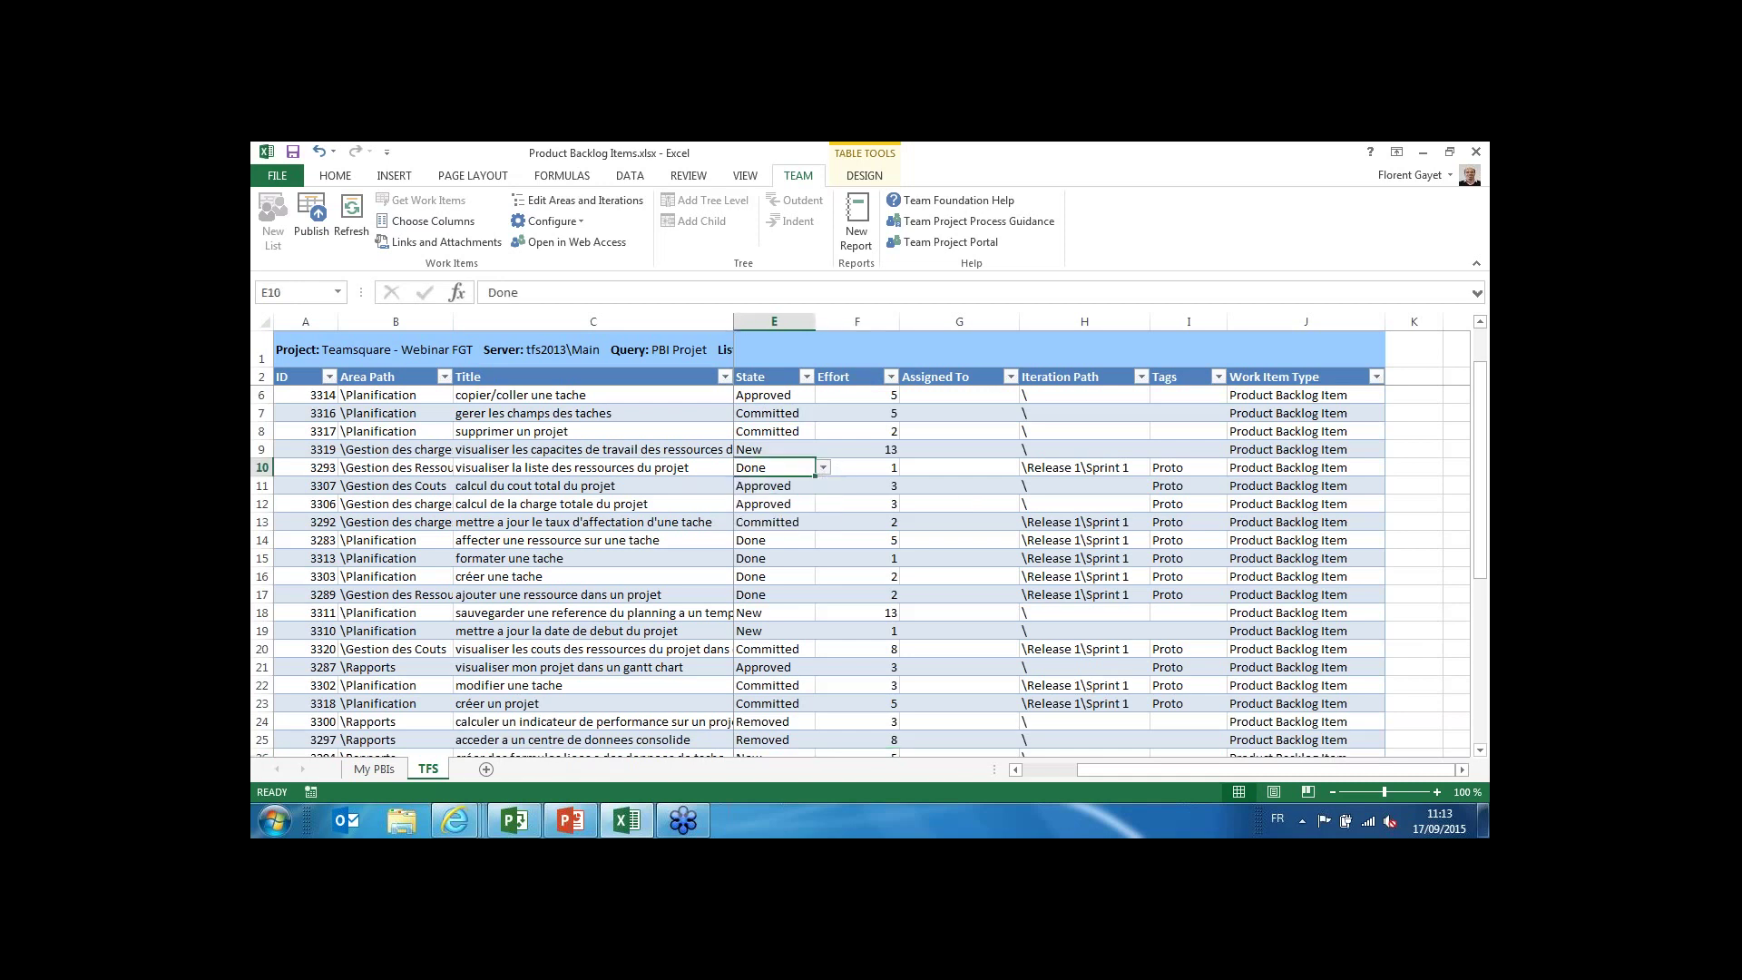
left_click(795, 487)
left_click(823, 486)
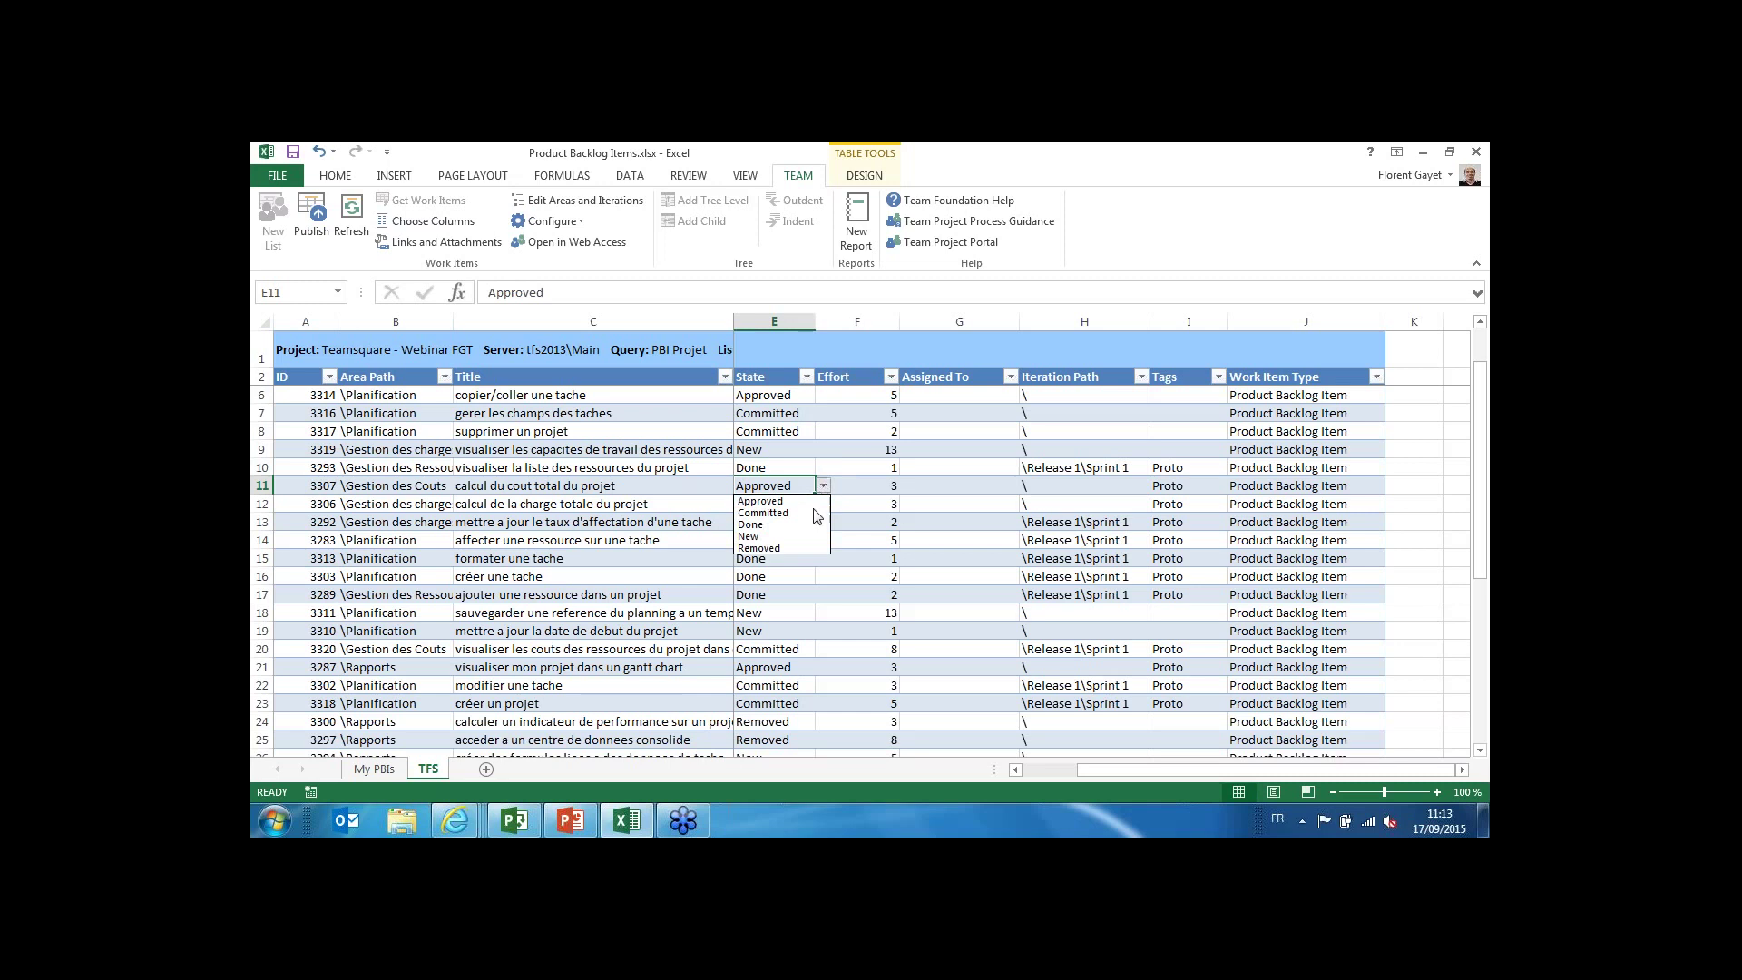
left_click(757, 512)
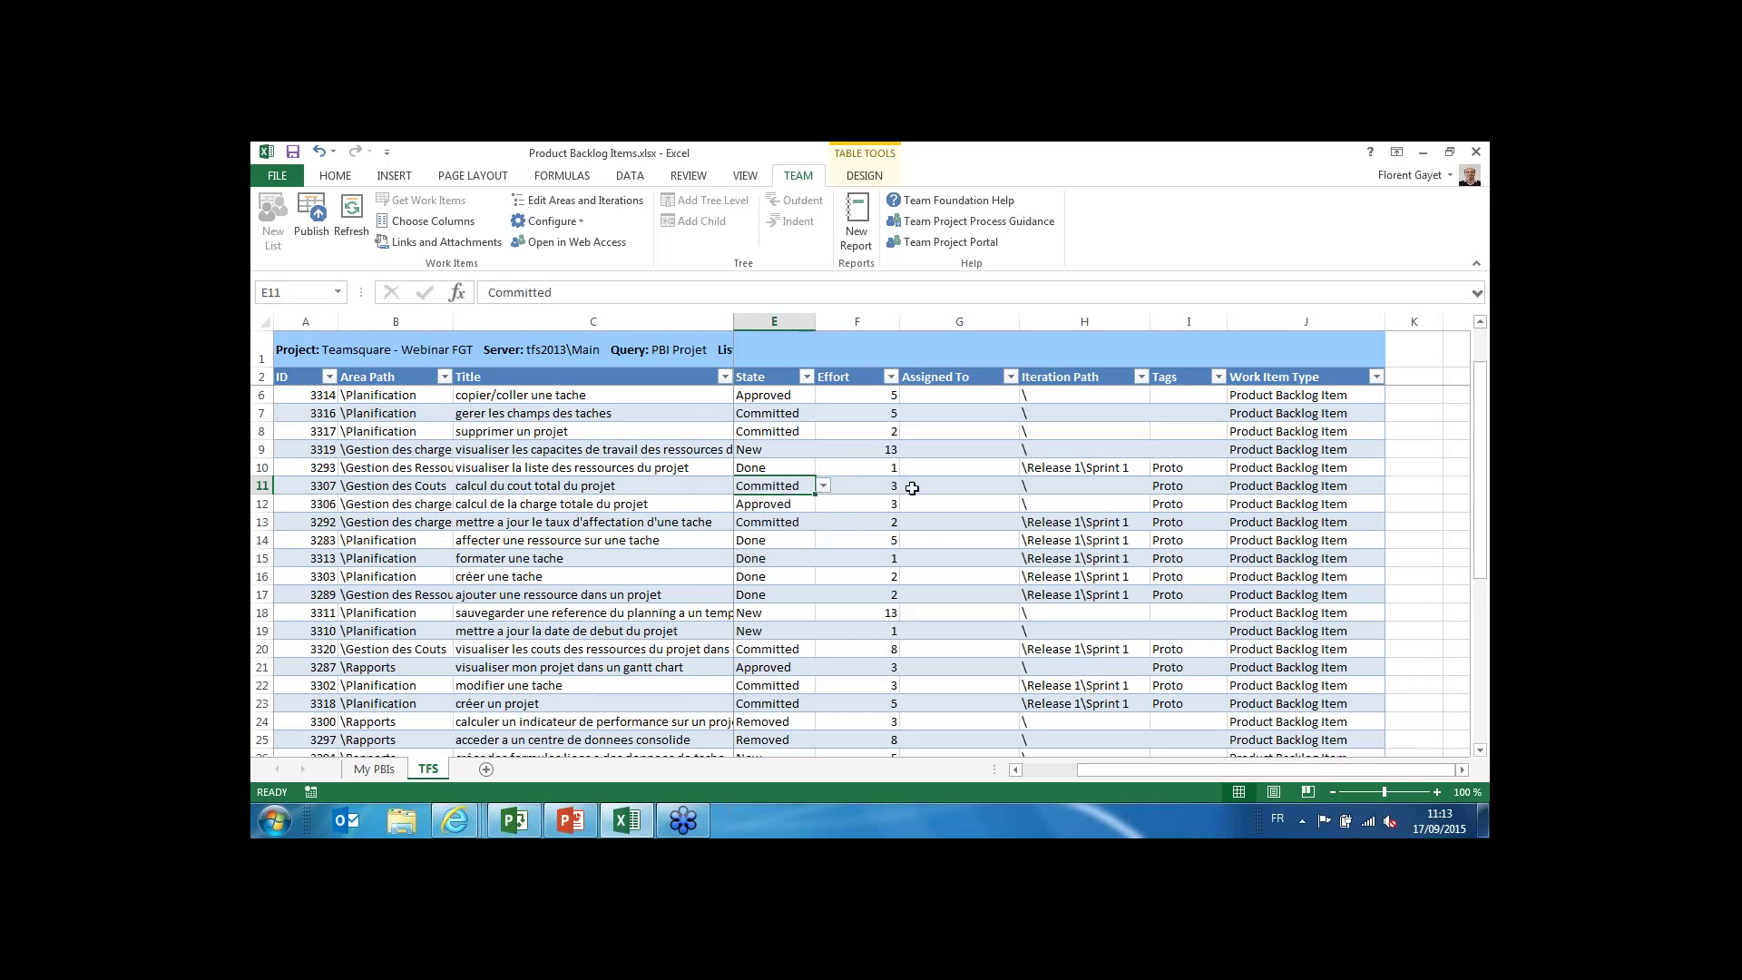
Set the Effort of "calcul du cout total du projet" to 5 and fill that value down through "sauvegarder une reference du planning".
left_click(876, 486)
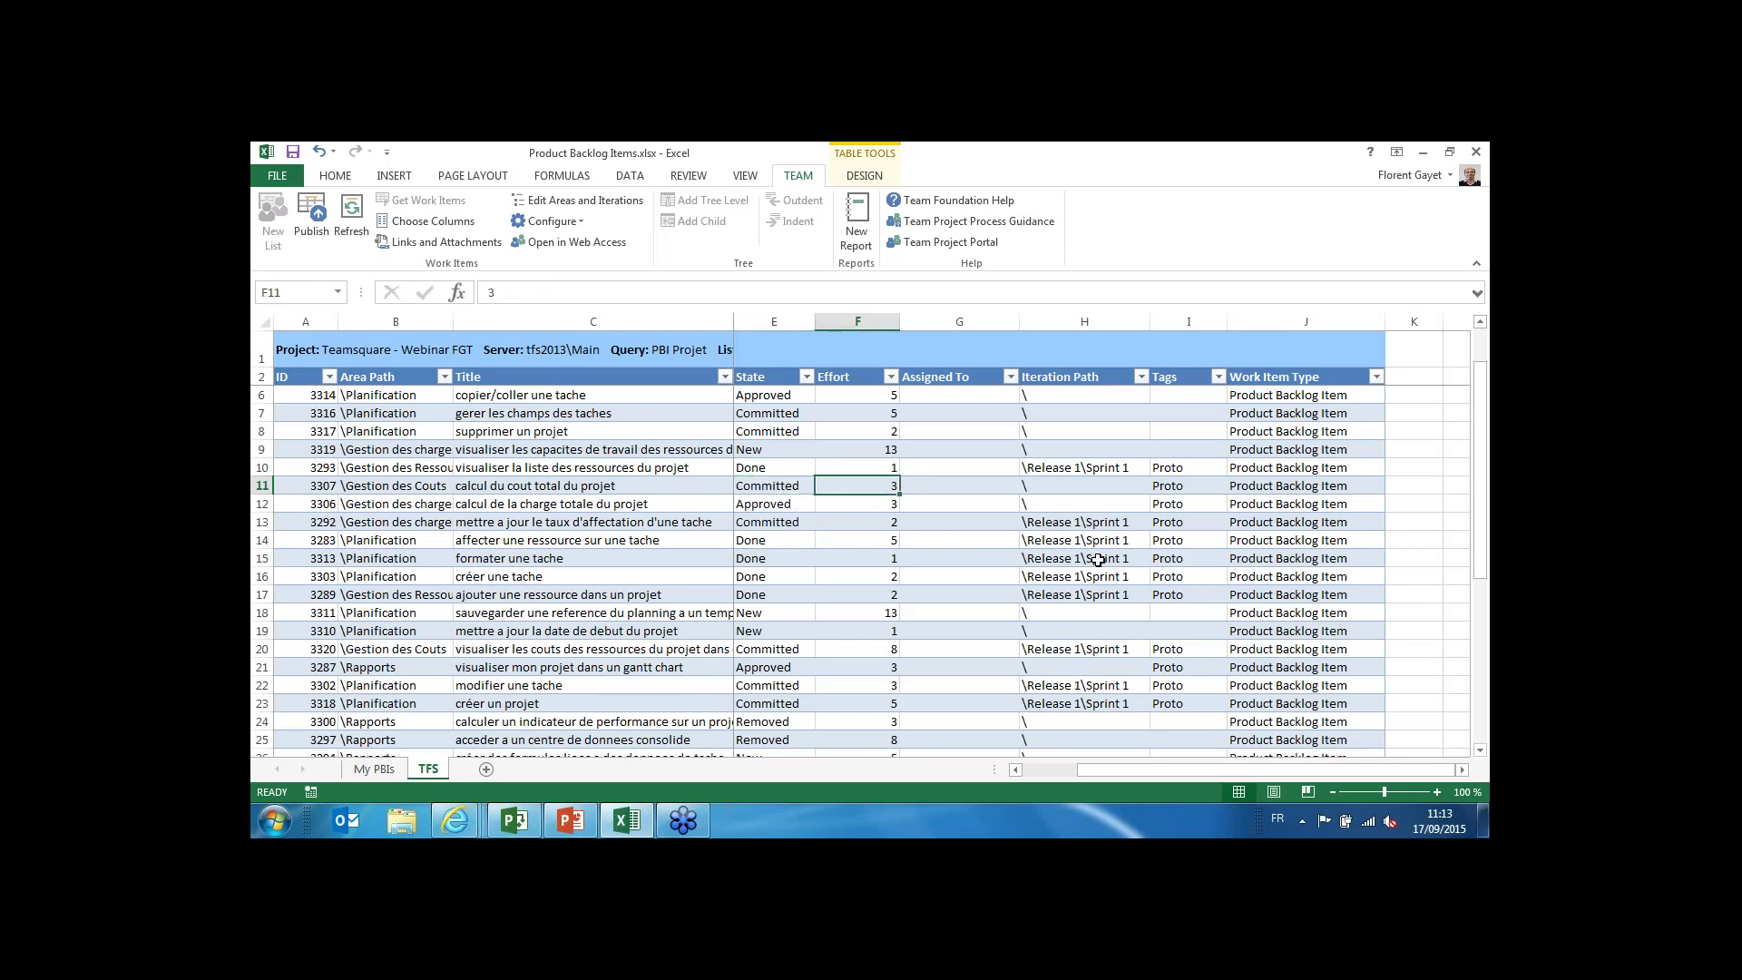
type("5")
key("Return")
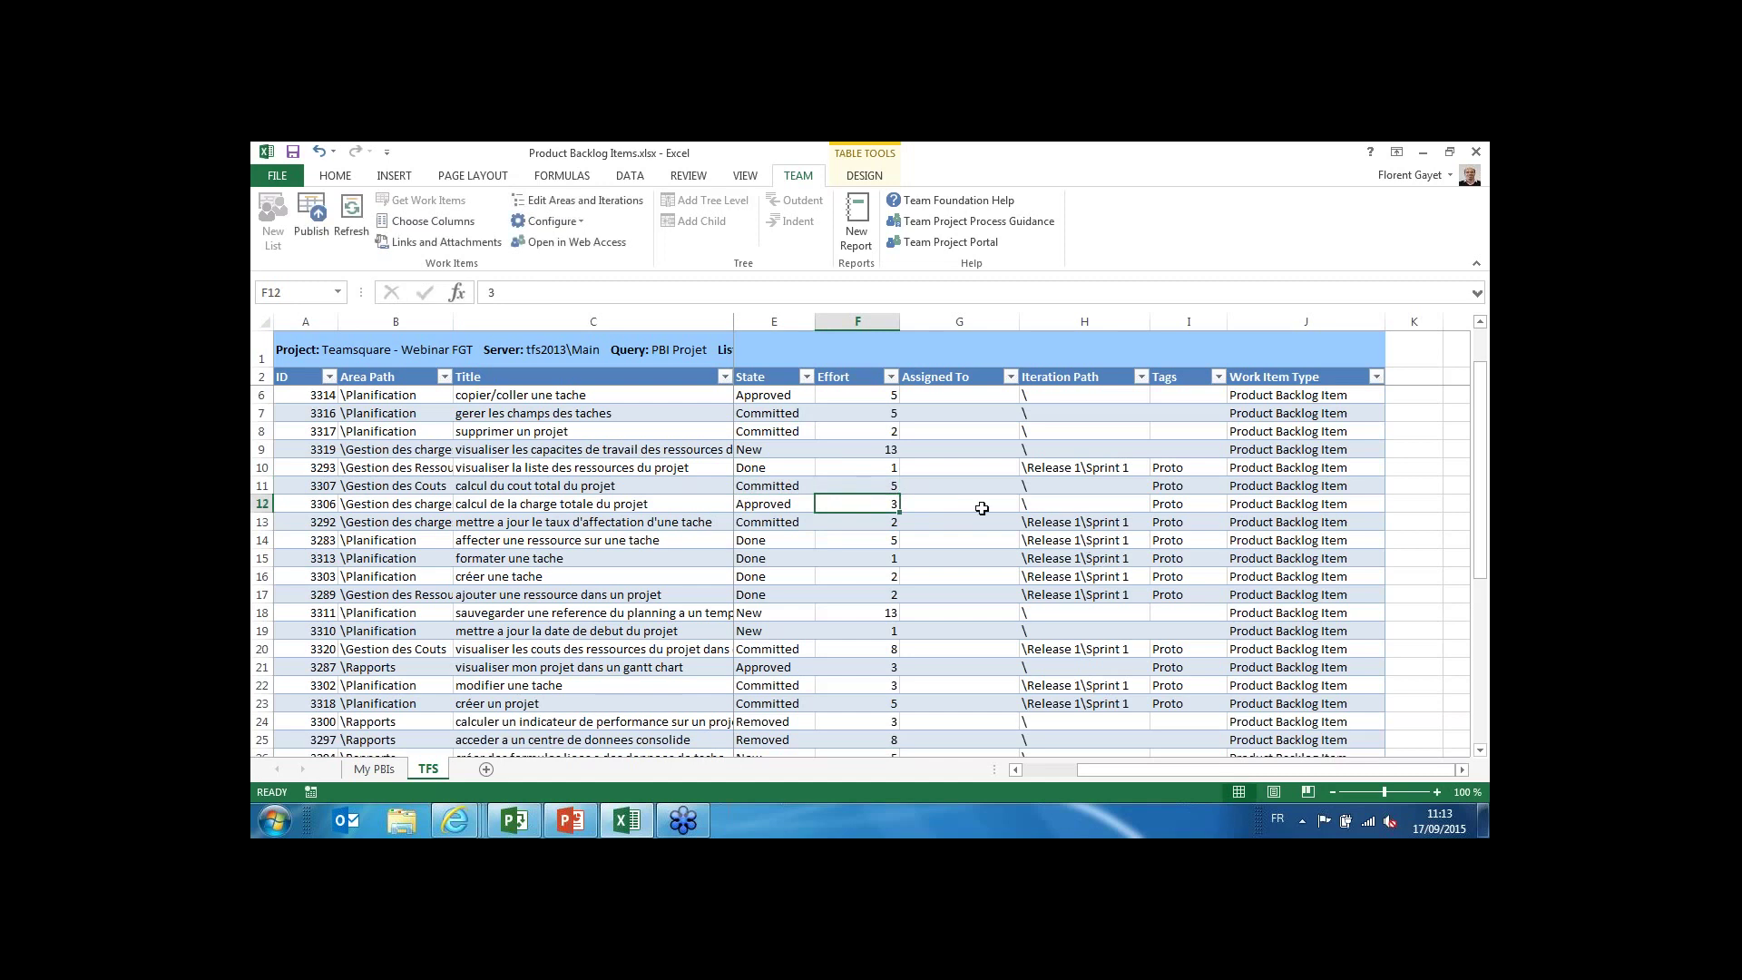
left_click(893, 486)
left_click_drag(893, 486, 891, 614)
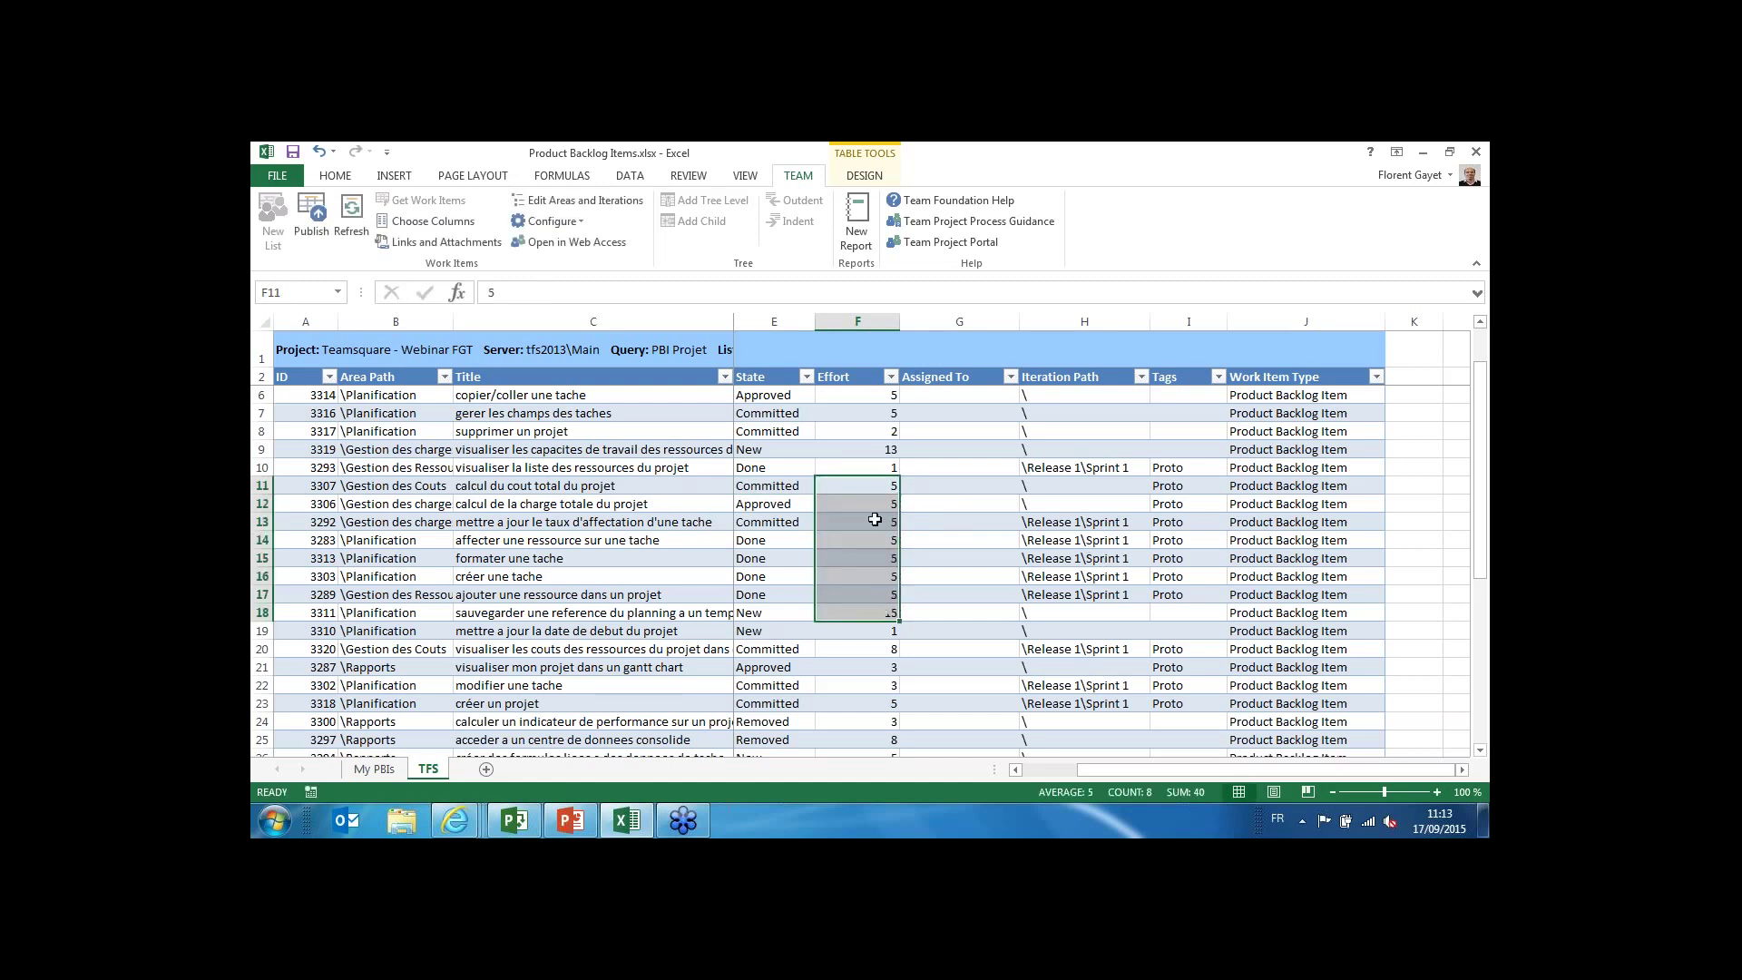
left_click(924, 610)
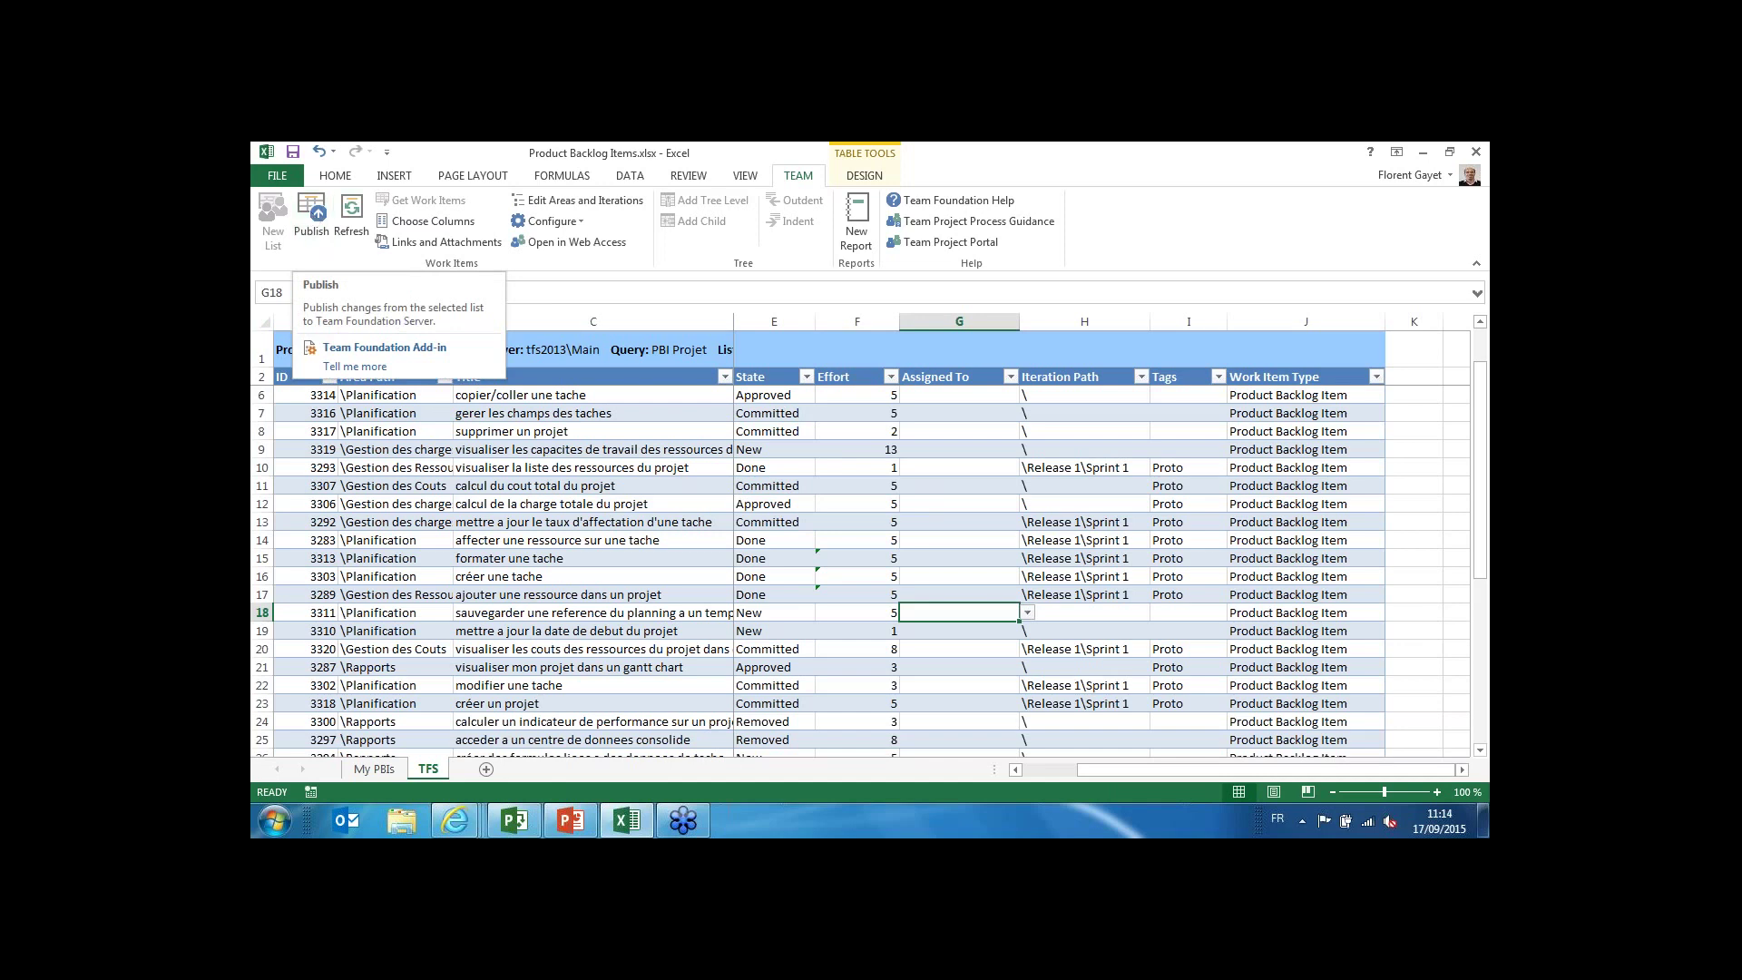
Switch to the Team Foundation Server site in Internet Explorer and examine the State and Effort of the items in the Backlog items list.
left_click(455, 820)
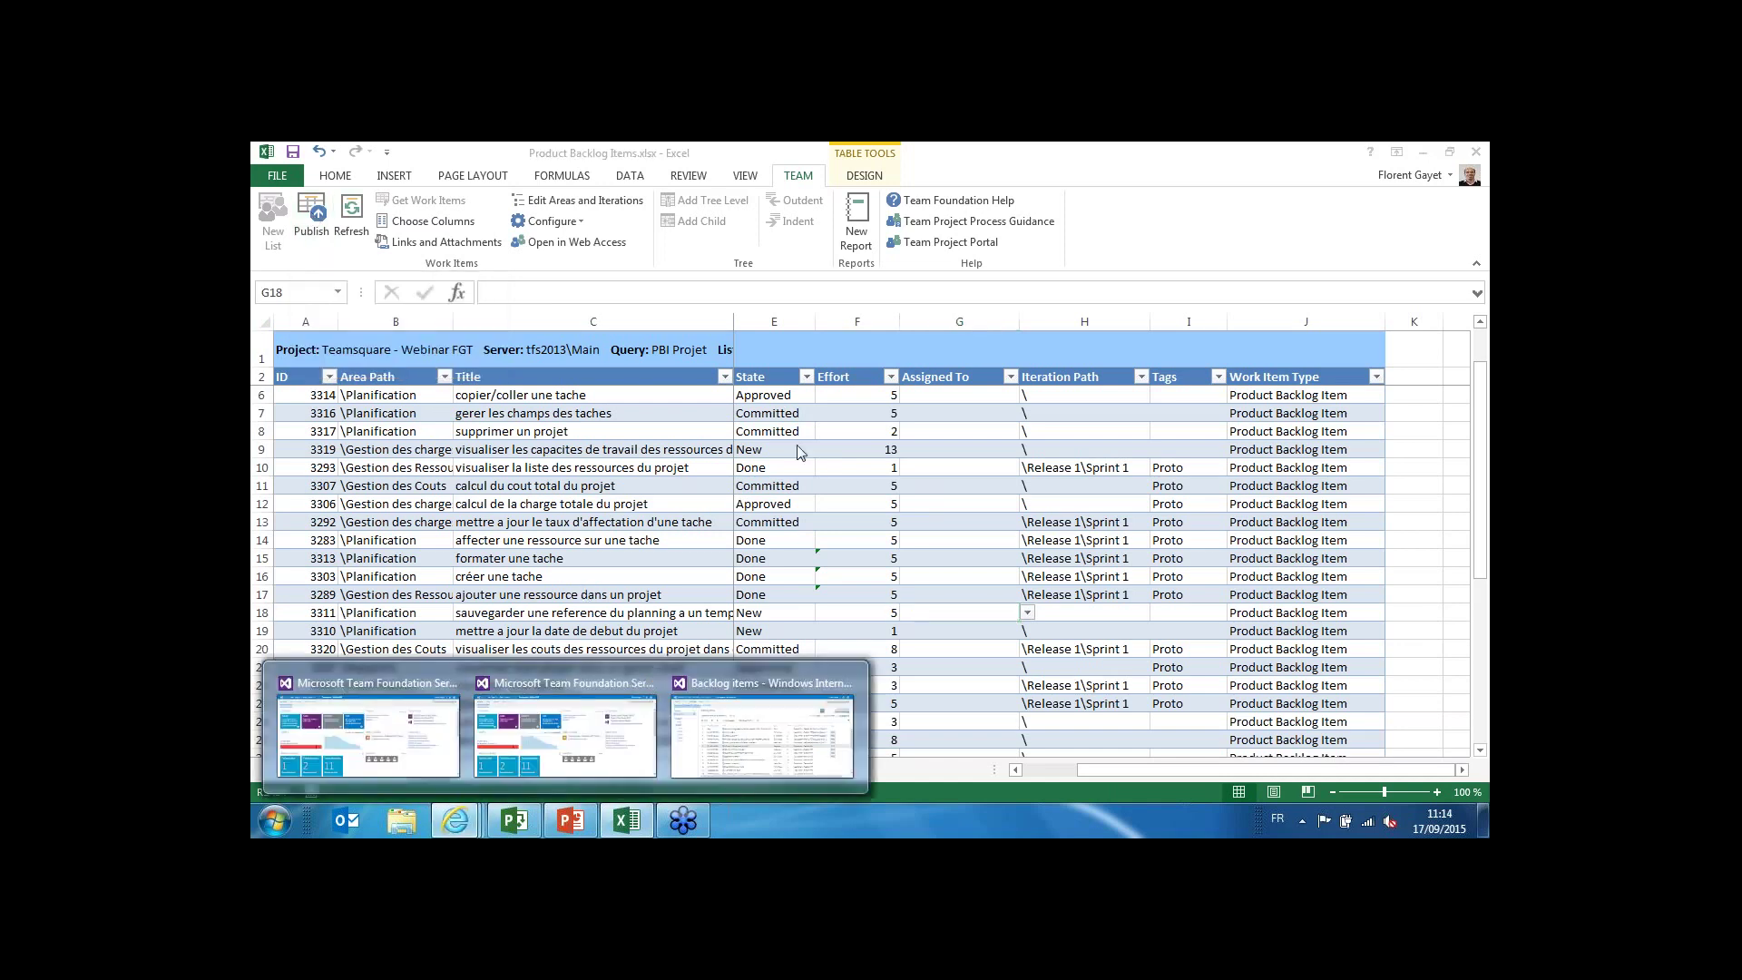
left_click(763, 730)
left_click(522, 201)
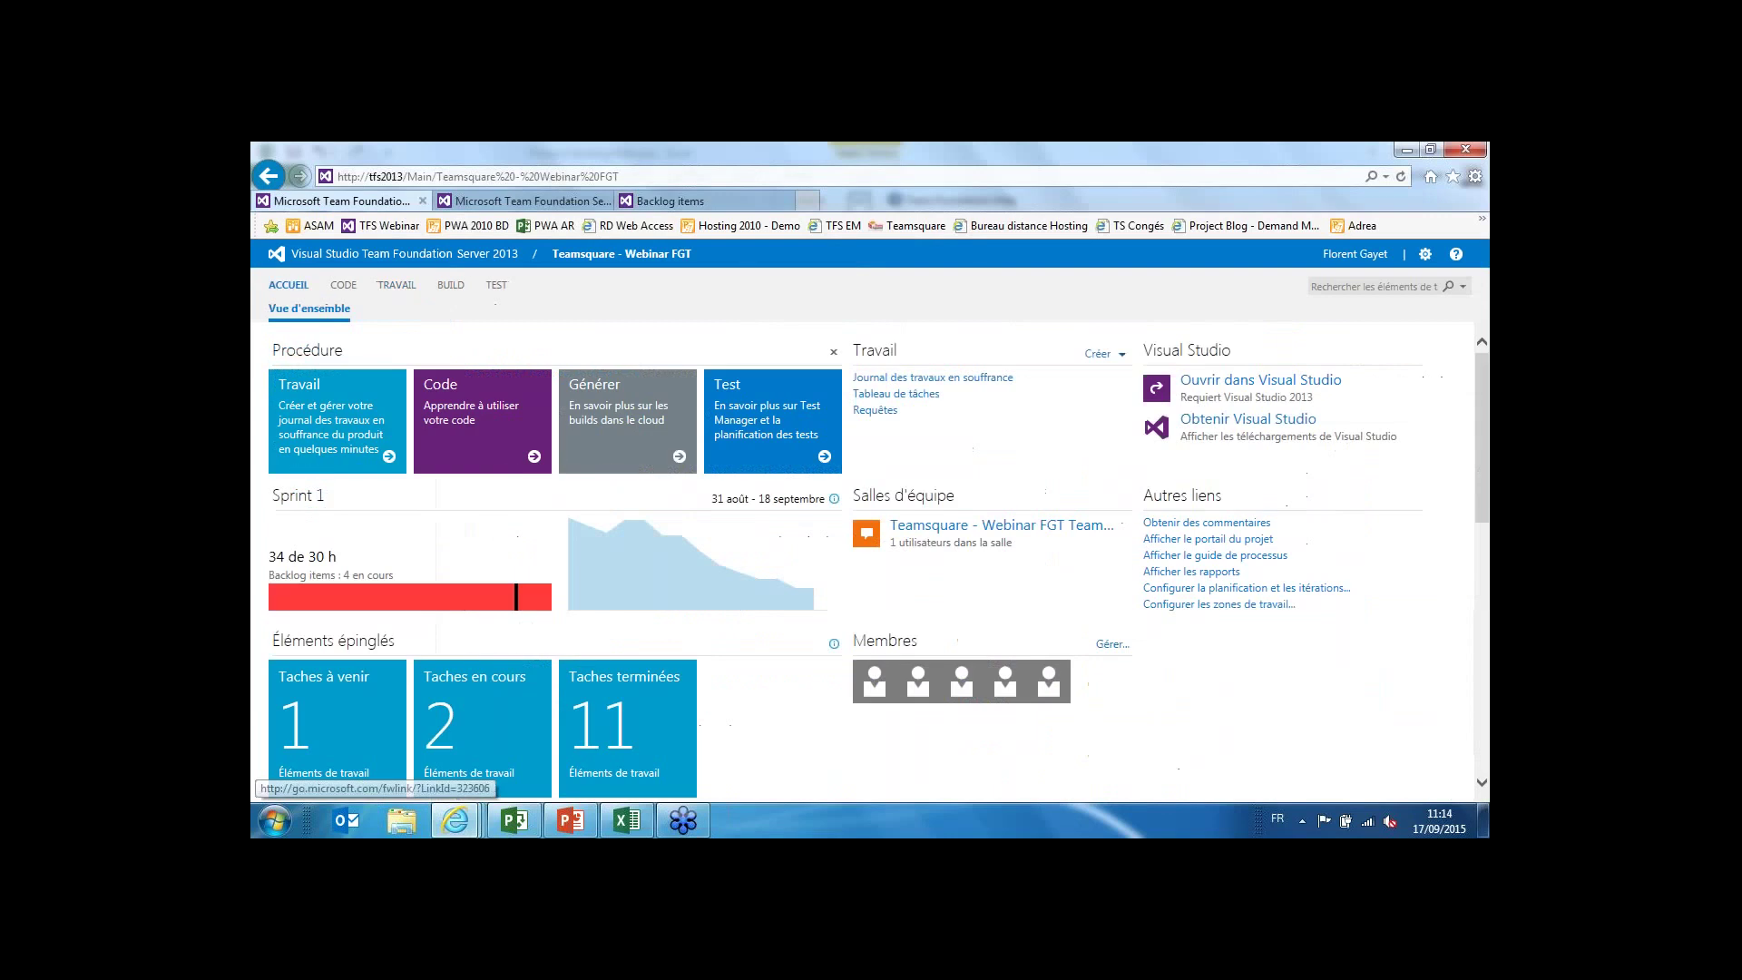
left_click(727, 205)
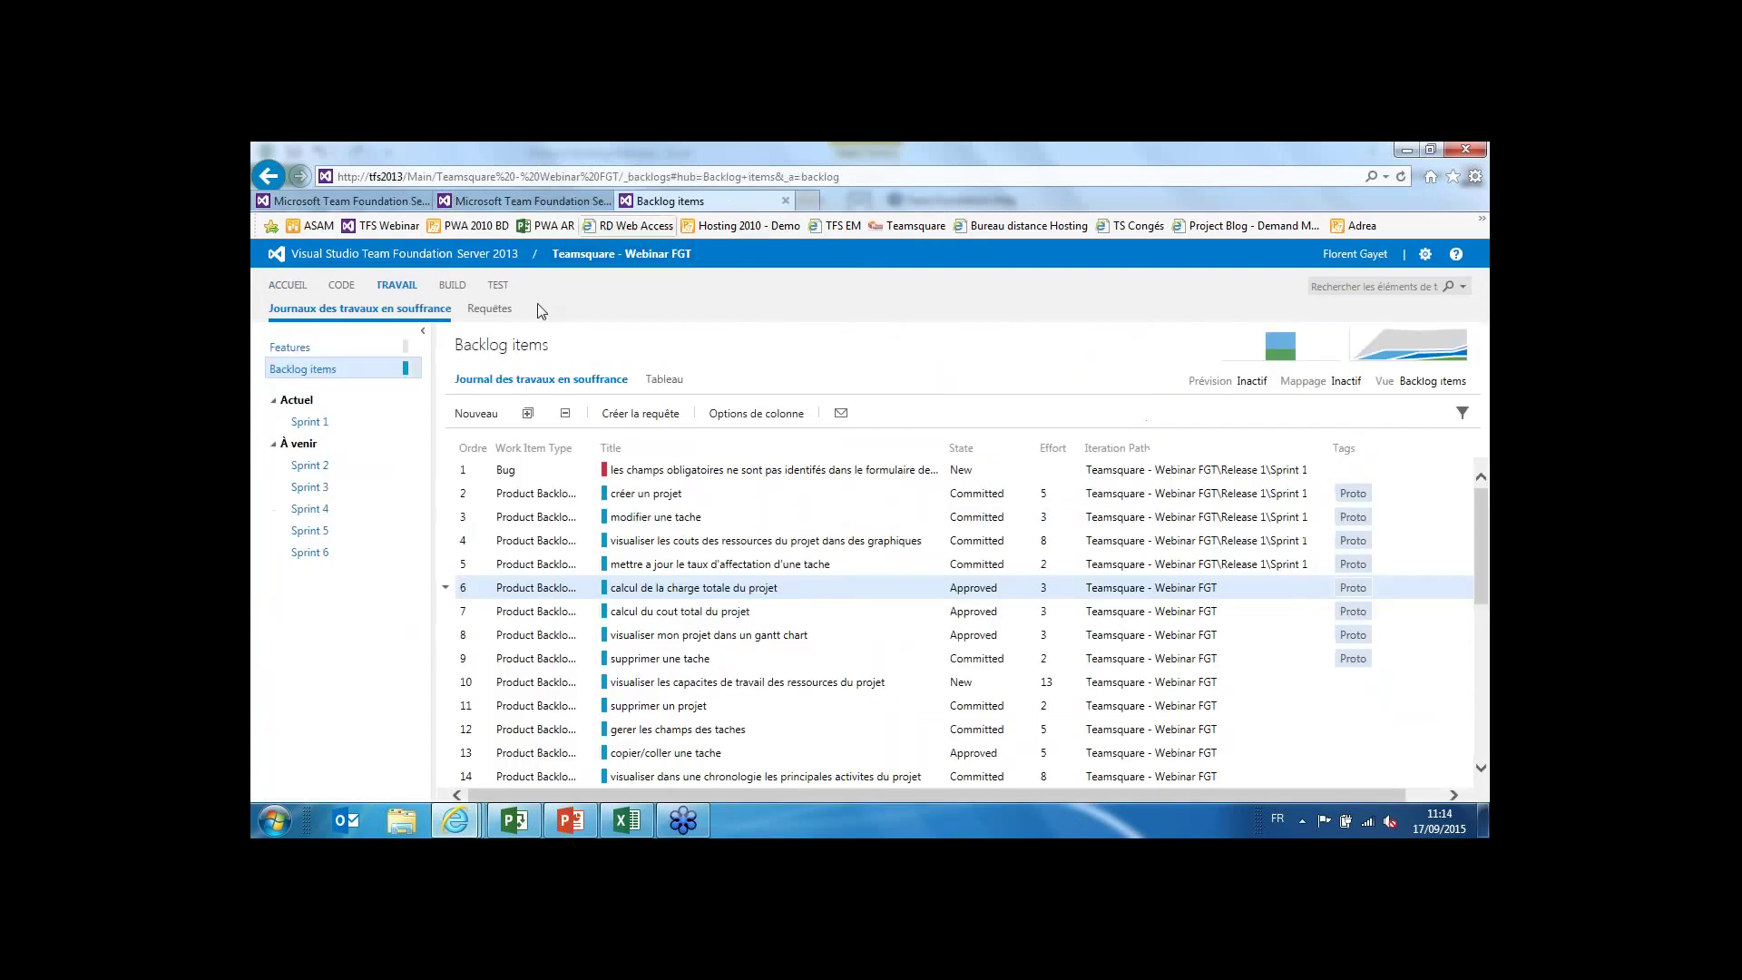
scroll(739, 618, "down", 1)
scroll(738, 618, "up", 1)
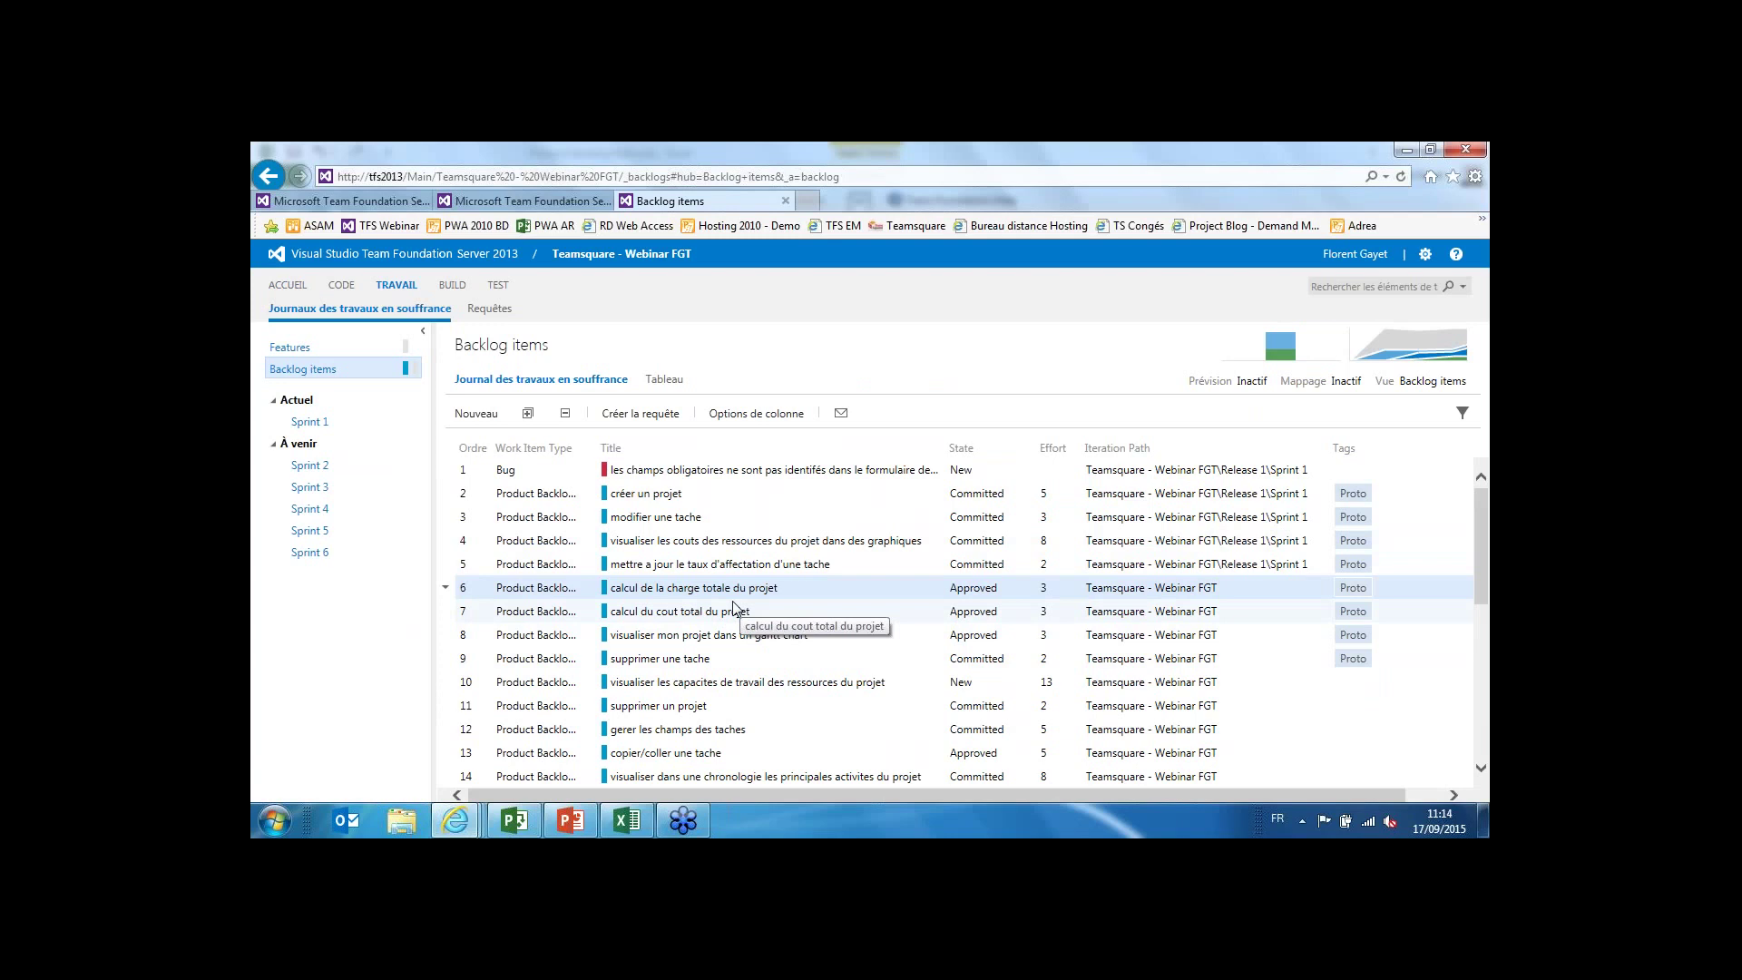
left_click(808, 359)
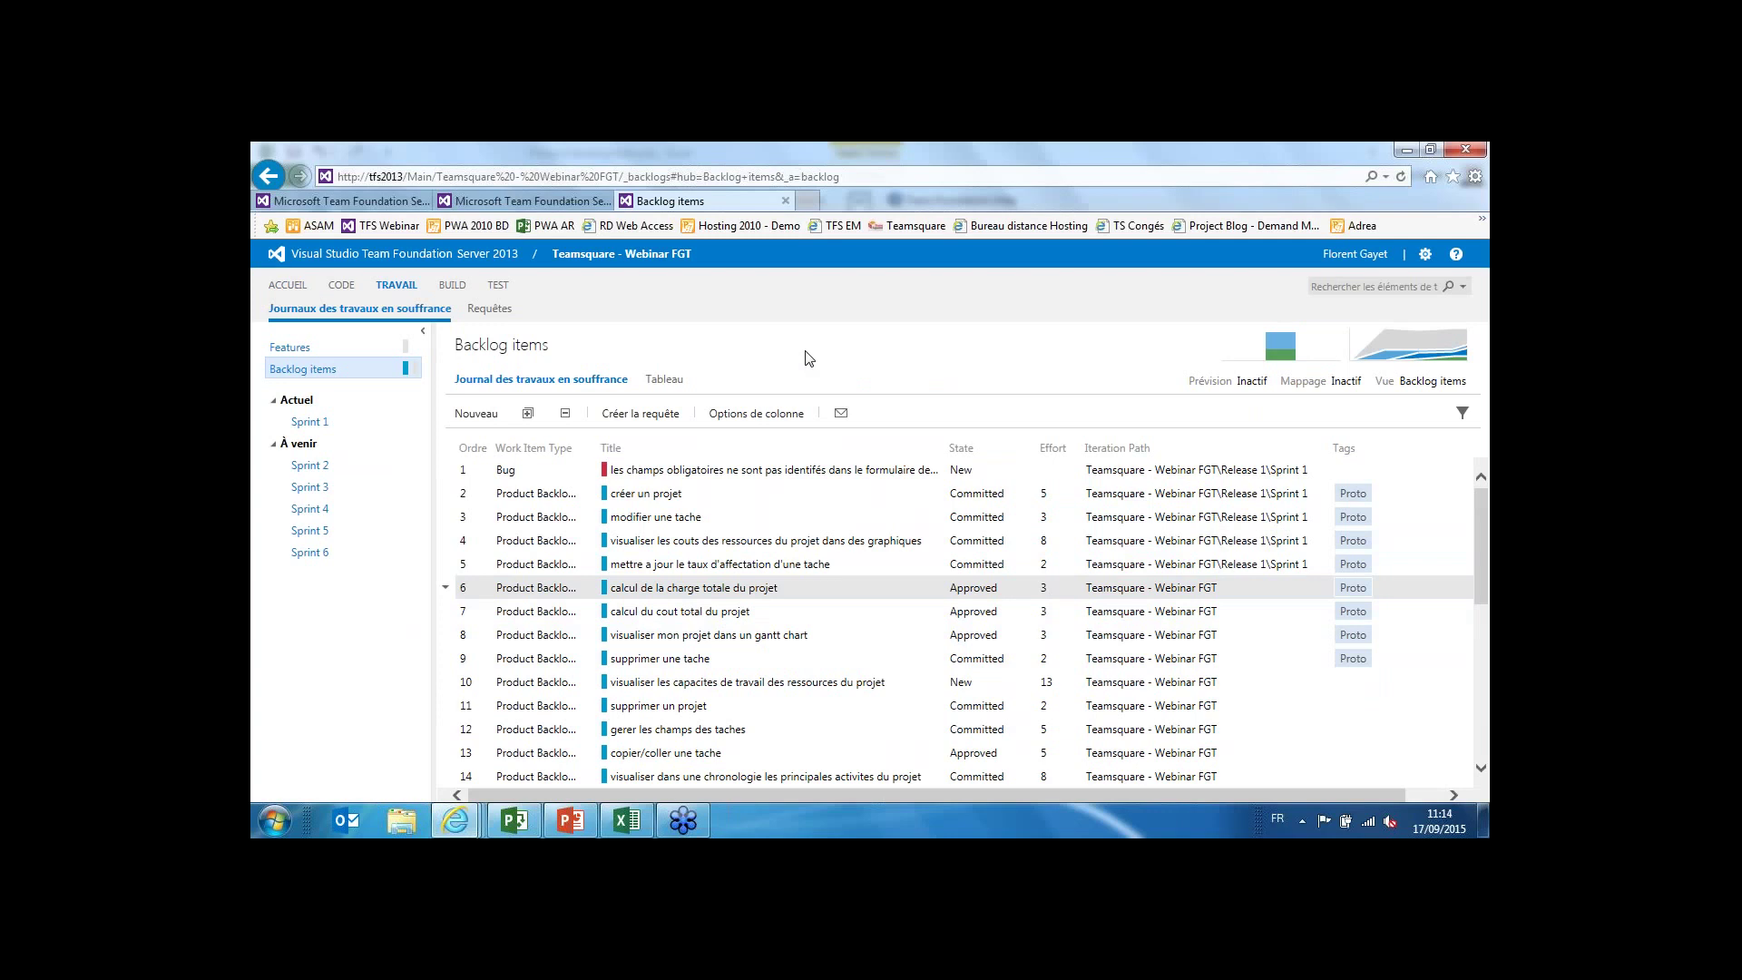
Switch to the Webinar TFS.mpp plan in Project and look at the subtasks under Project Management Activities.
left_click(518, 819)
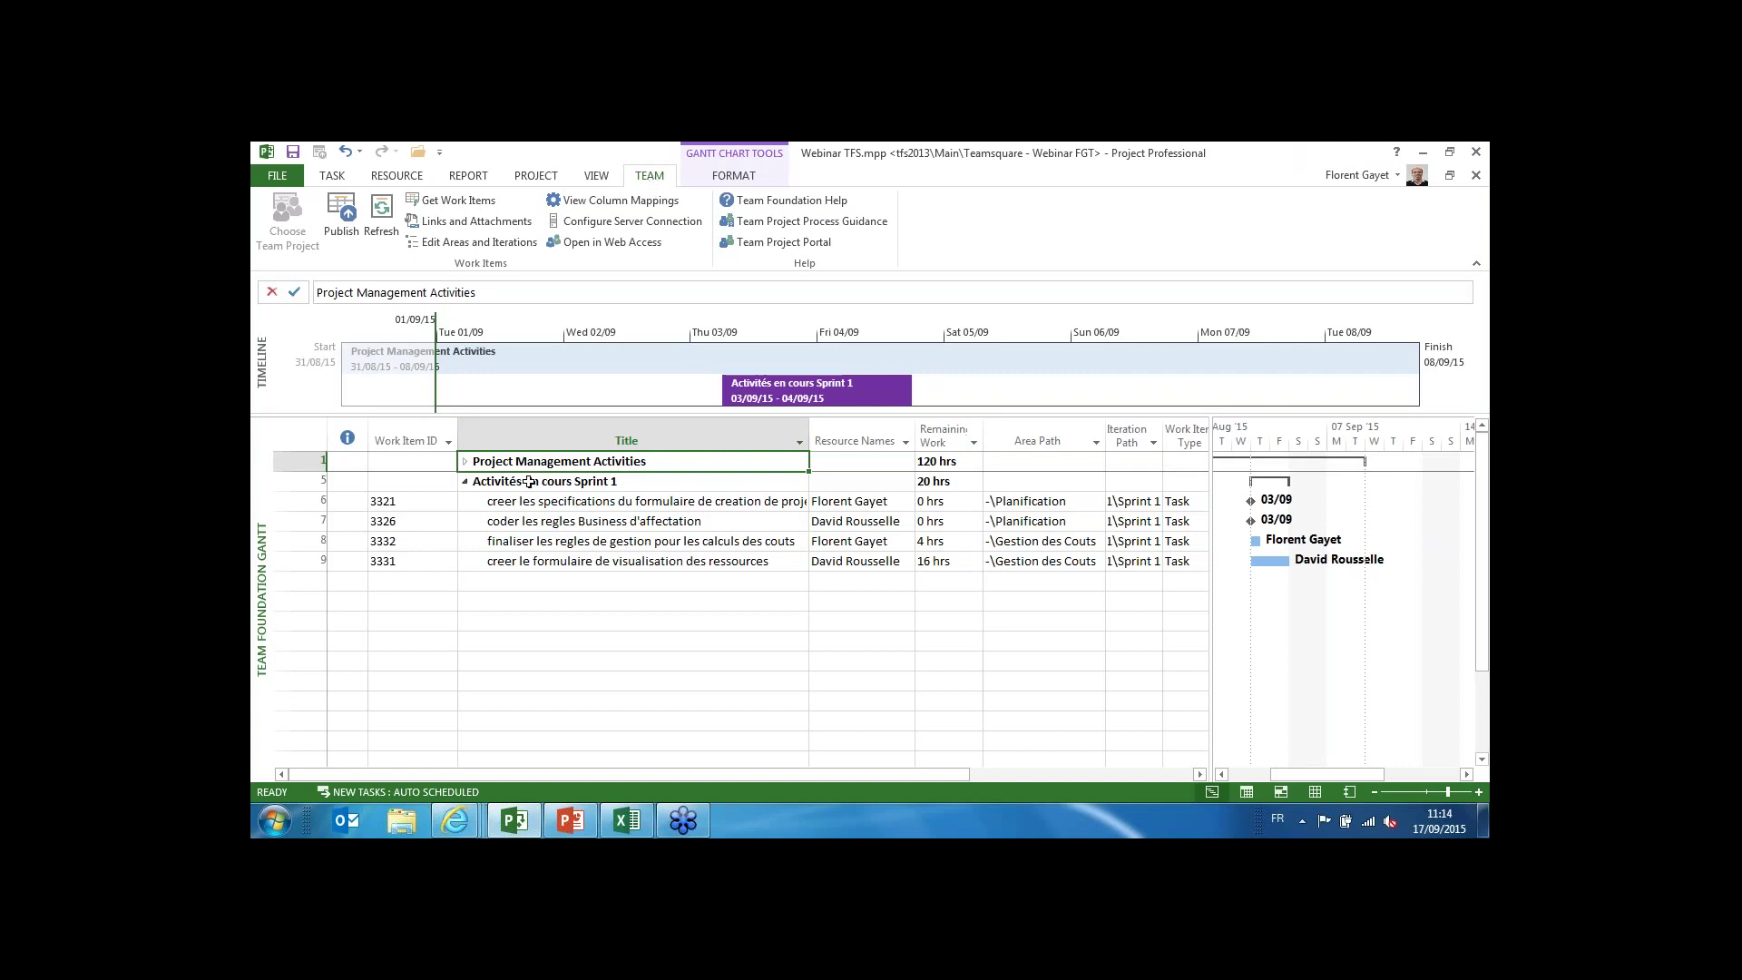
left_click(465, 461)
left_click(464, 461)
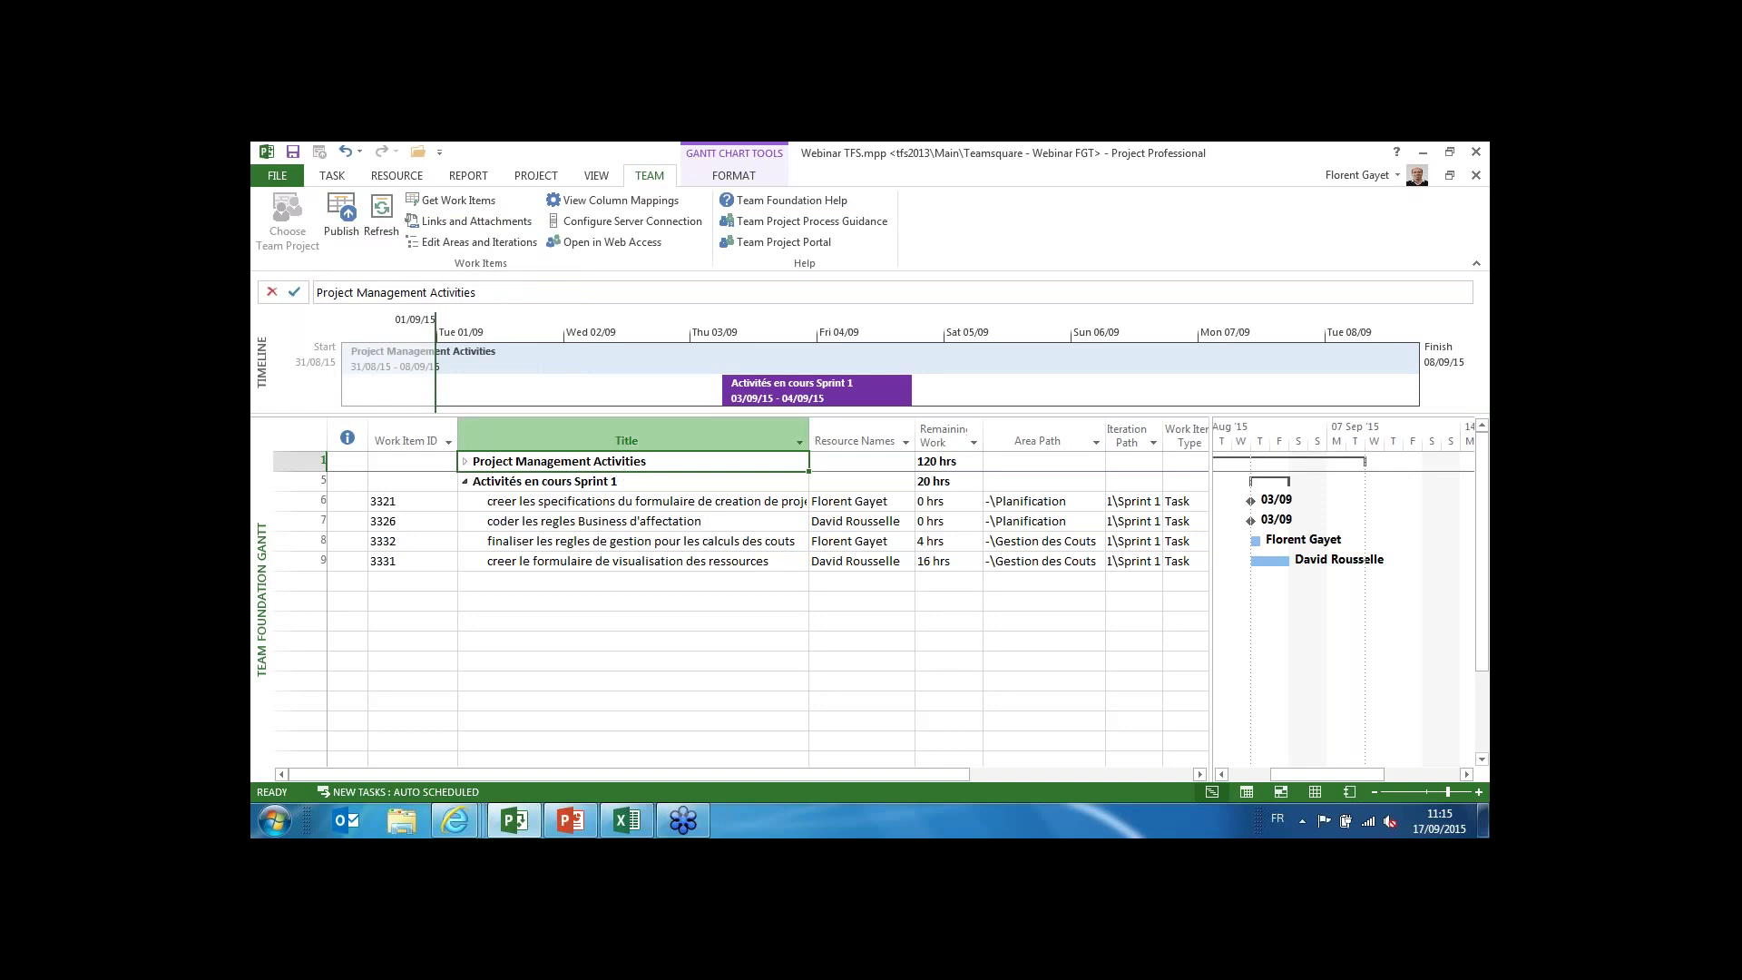
Get work items from the shared query Taches en cours, discarding unpublished changes, and add task 3330 to the plan.
left_click(456, 200)
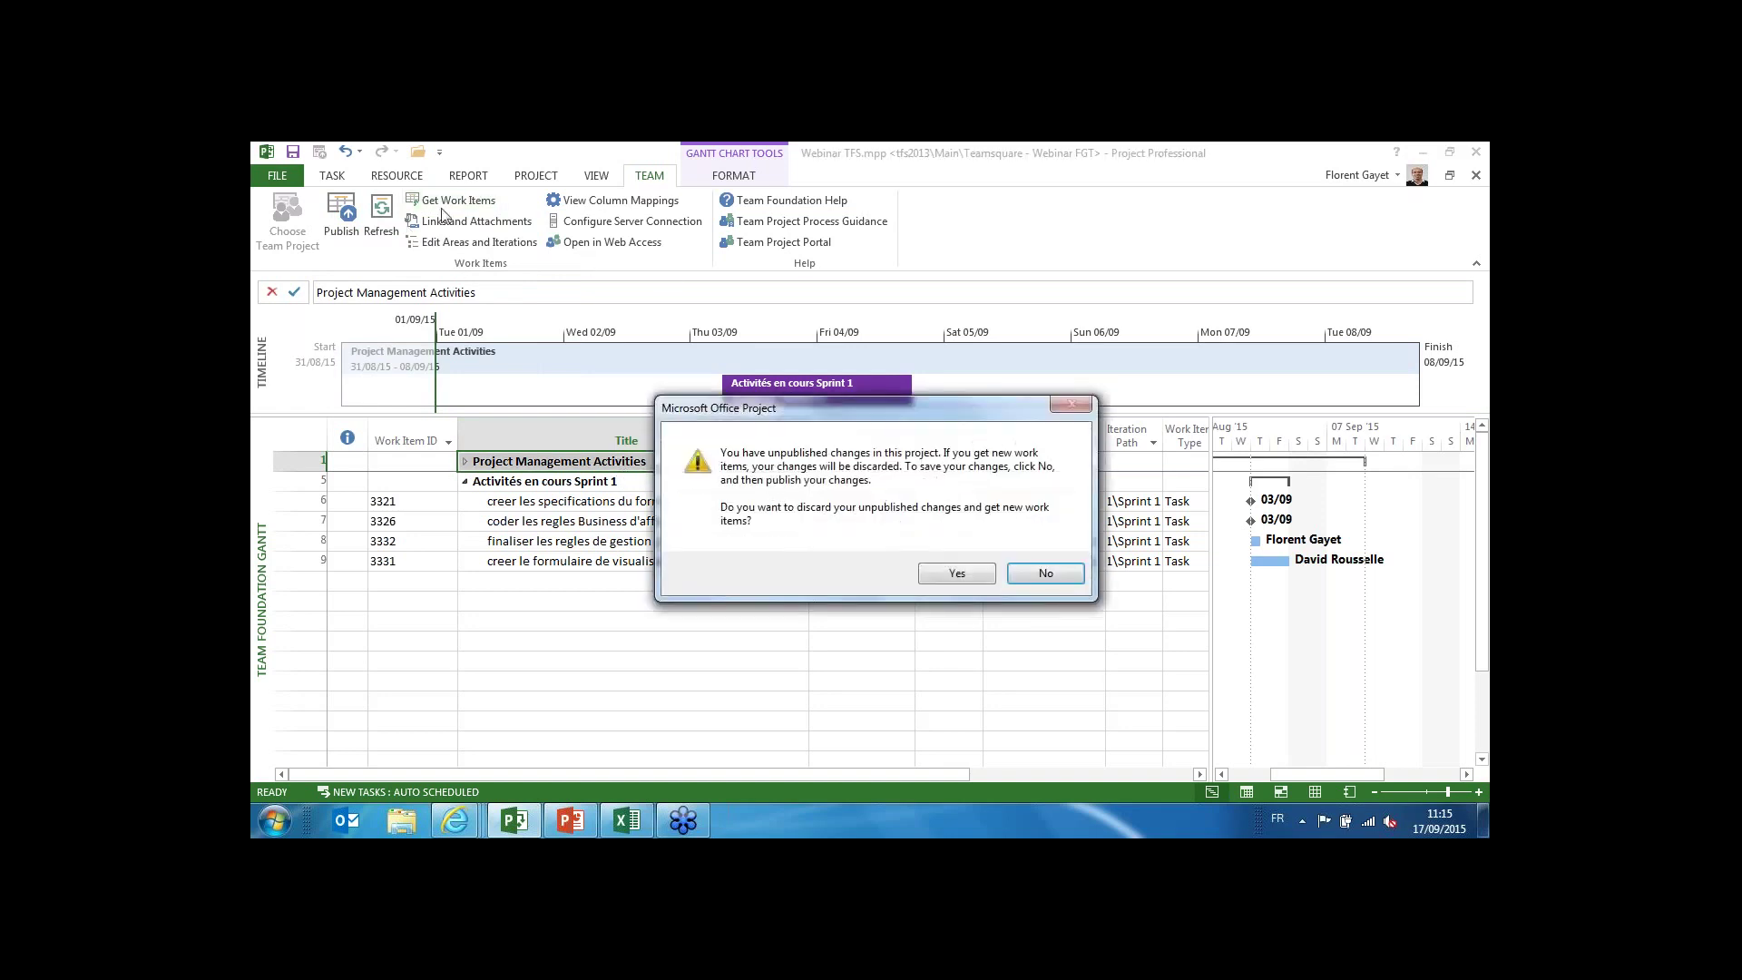
left_click(958, 574)
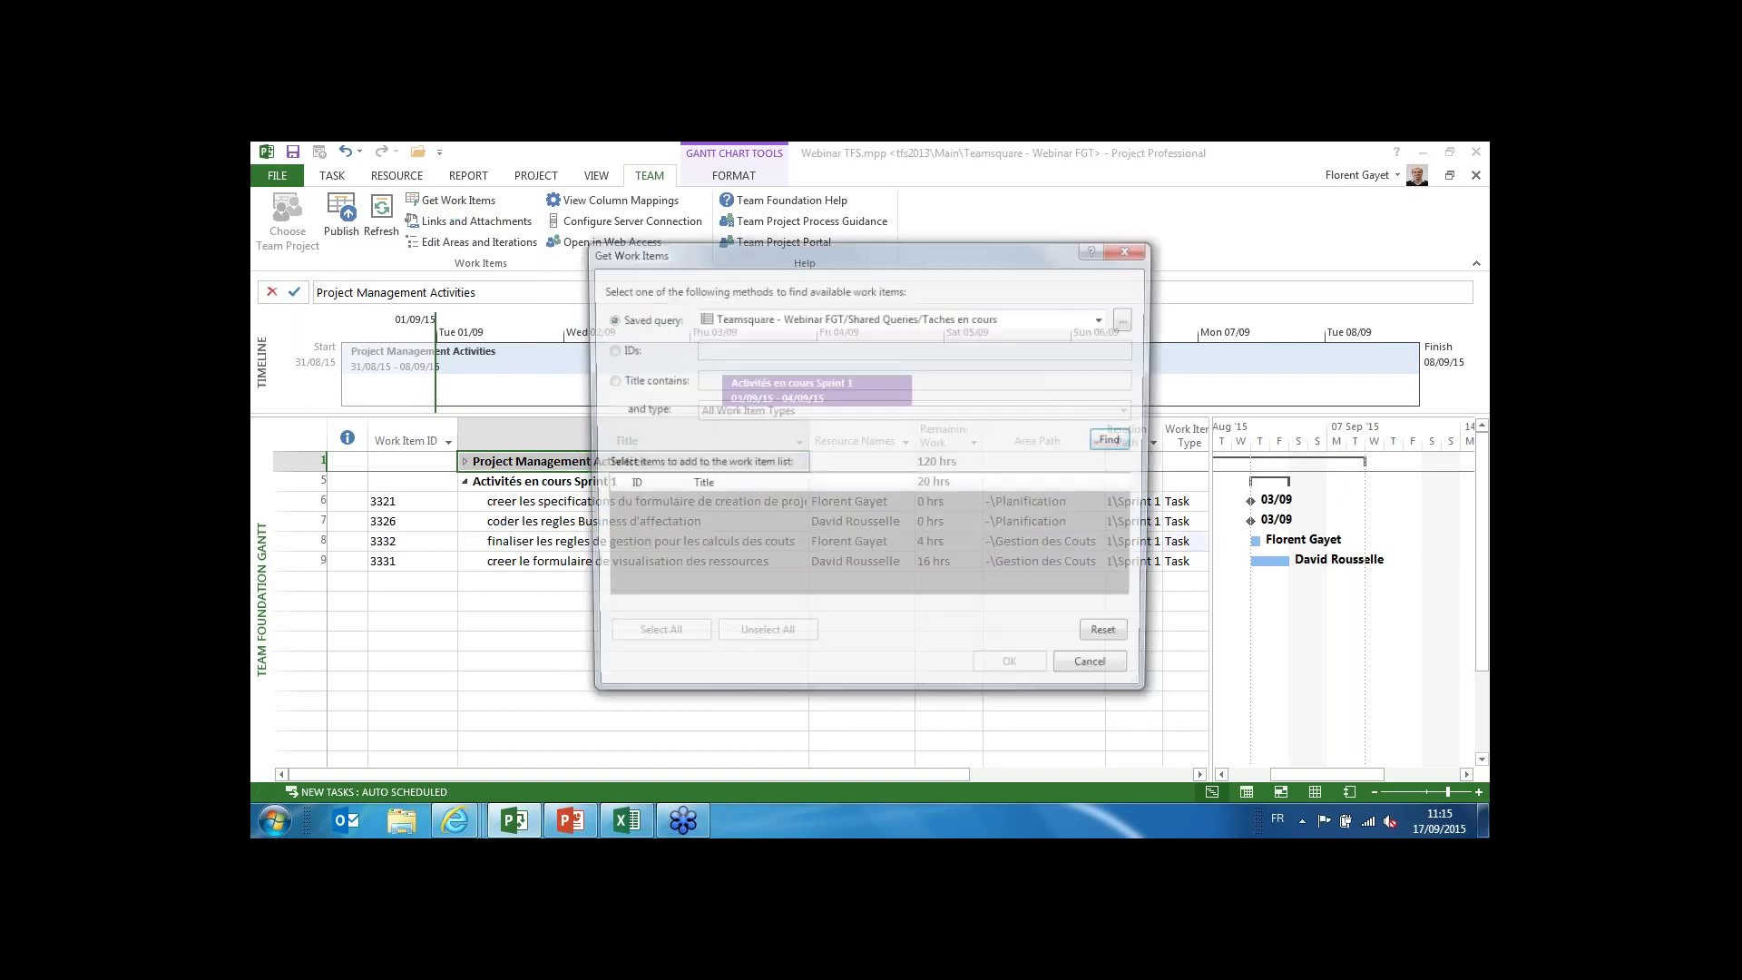
left_click(1103, 443)
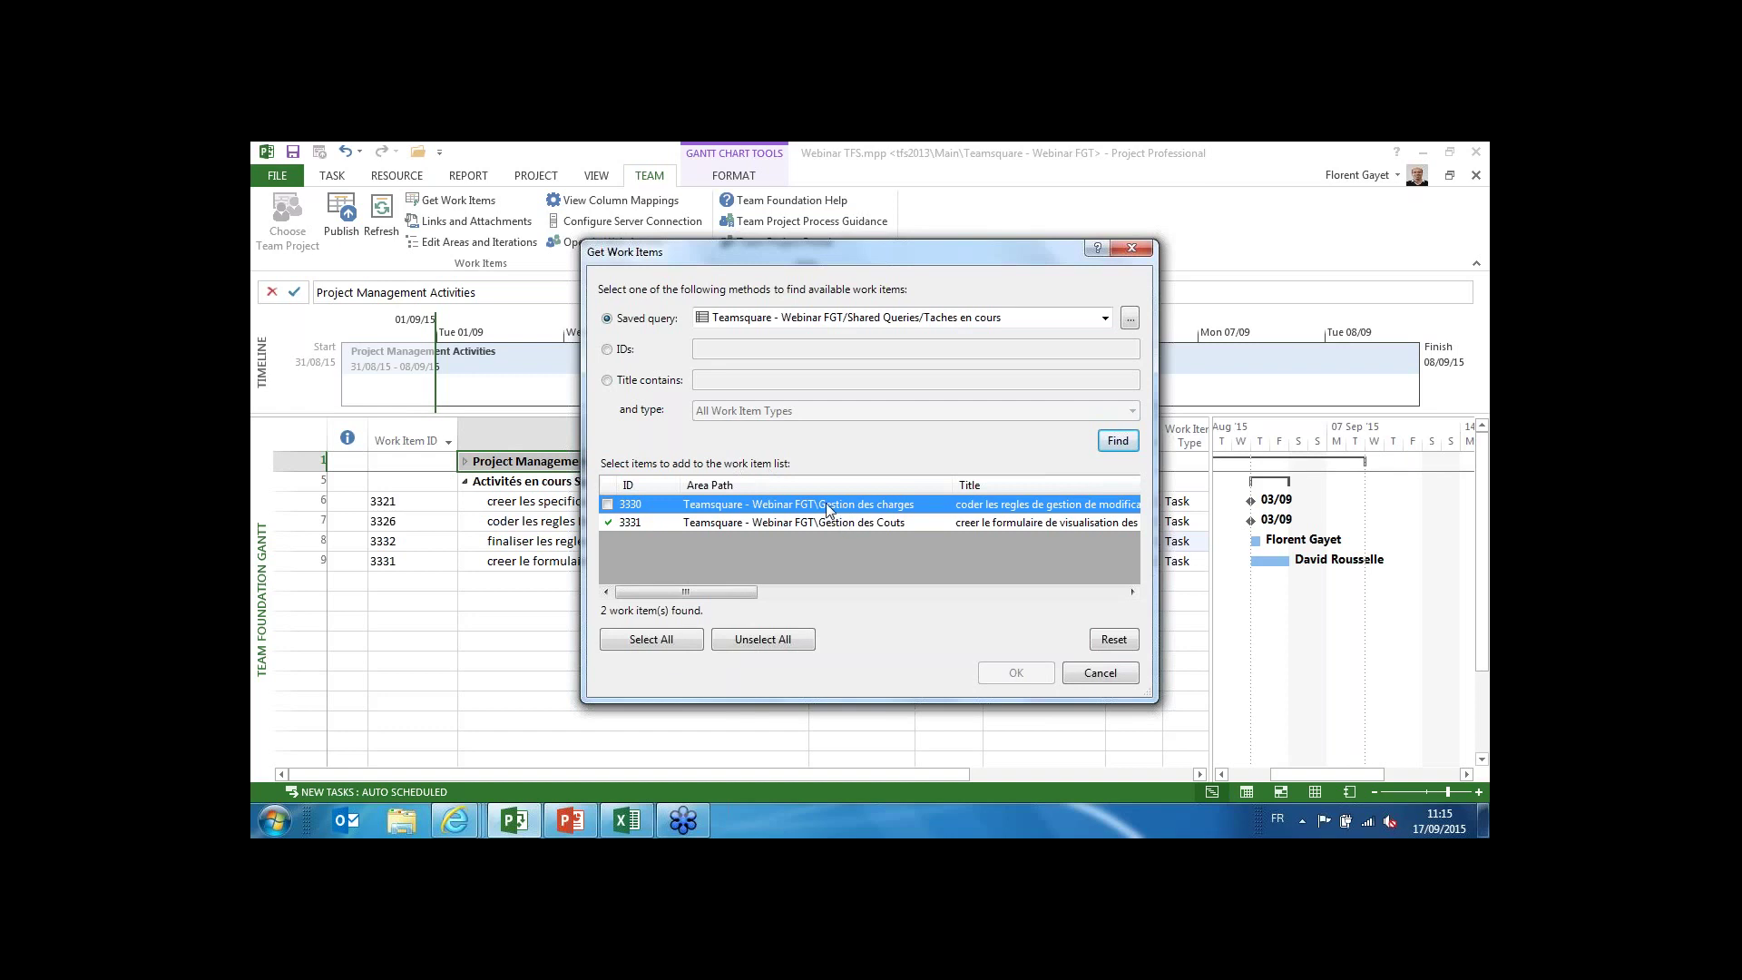
left_click(608, 505)
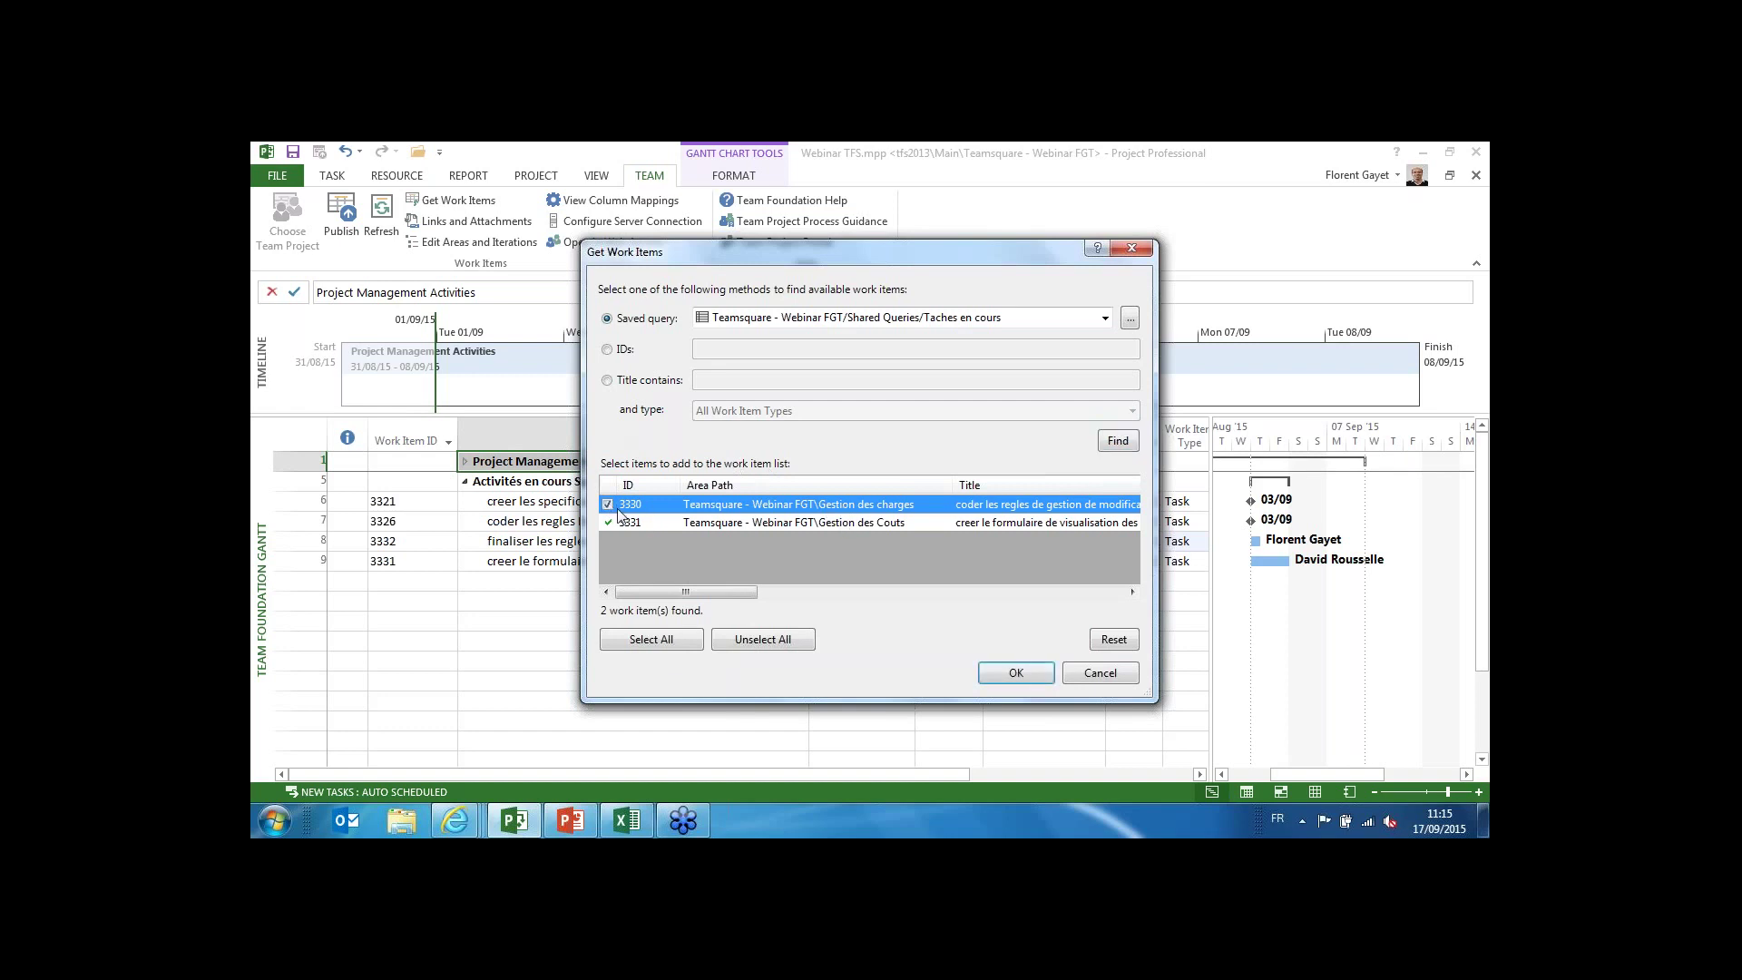
left_click(1025, 683)
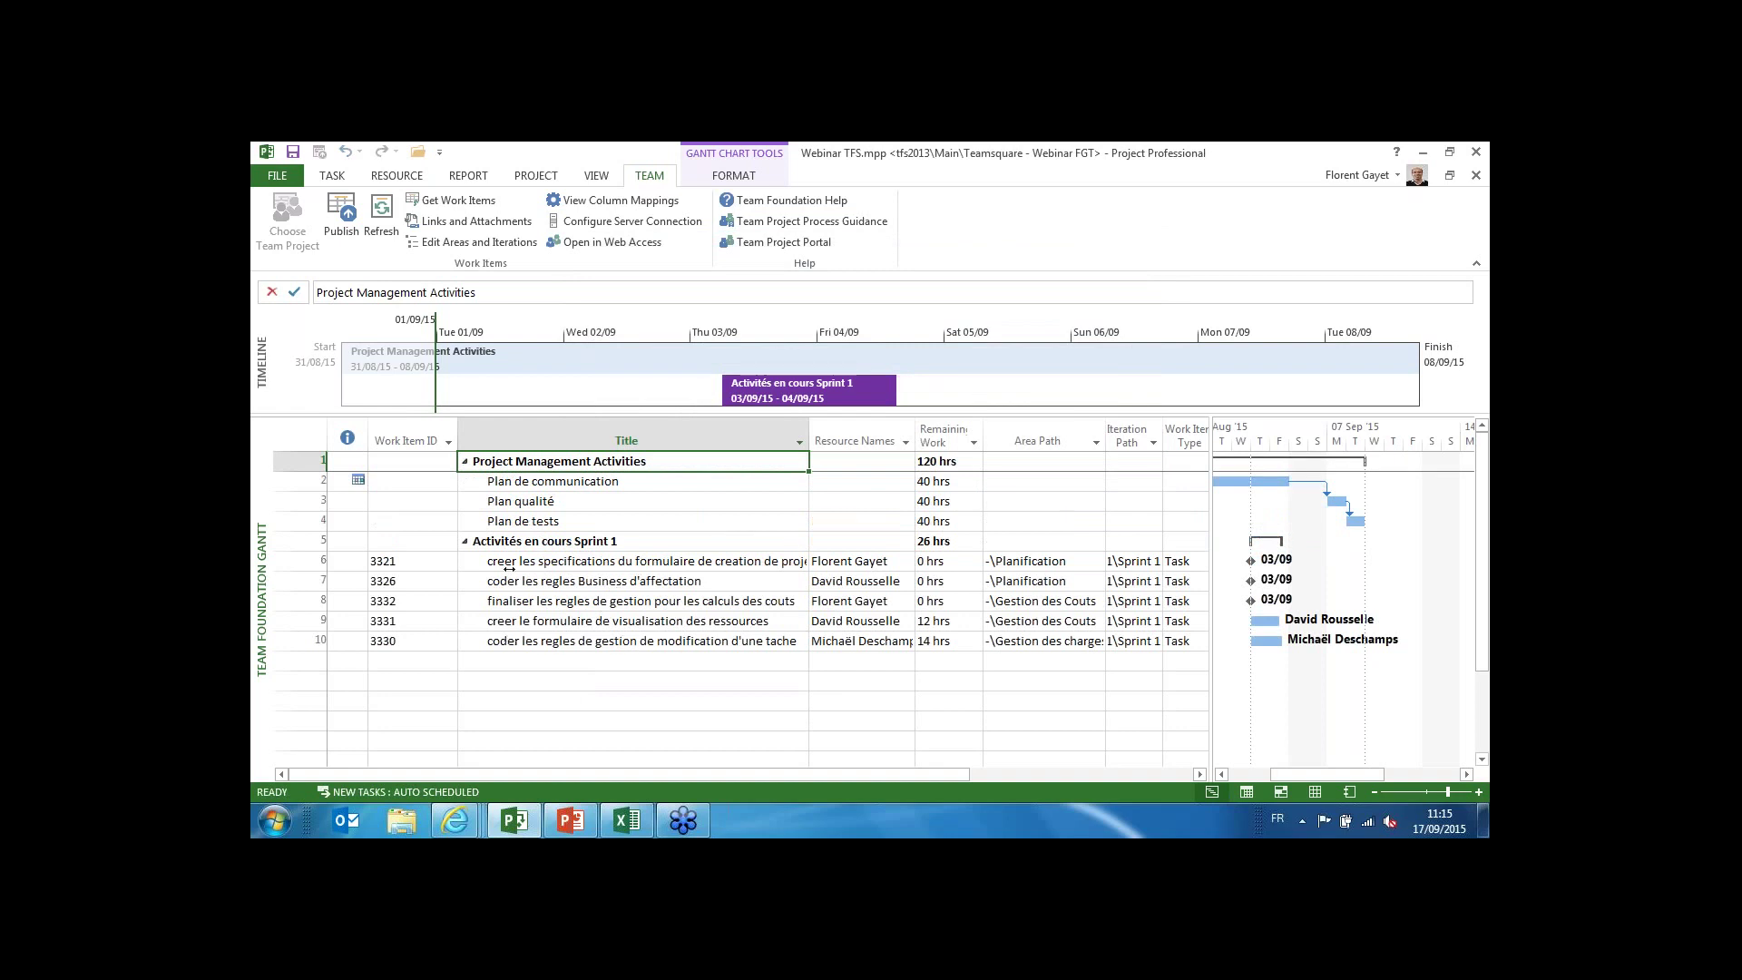
Set the Remaining Work of the task "coder les regles de gestion de modification d'une tache" to 18 hrs.
left_click(531, 642)
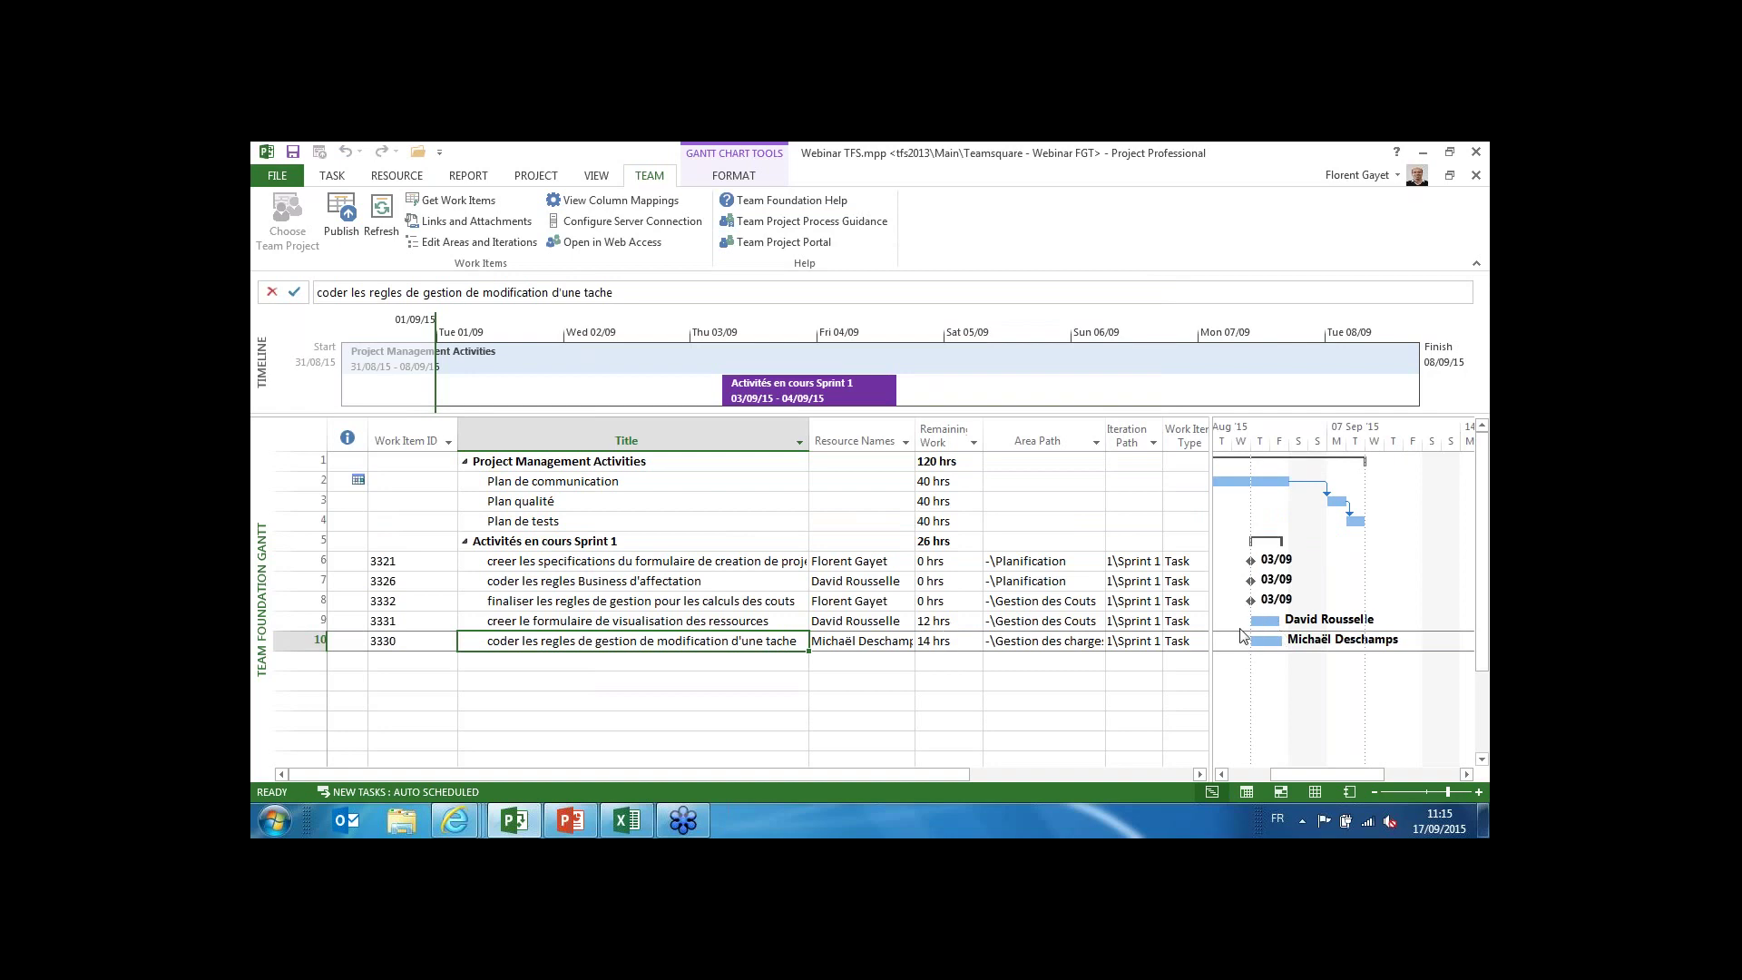
left_click(958, 643)
type("18")
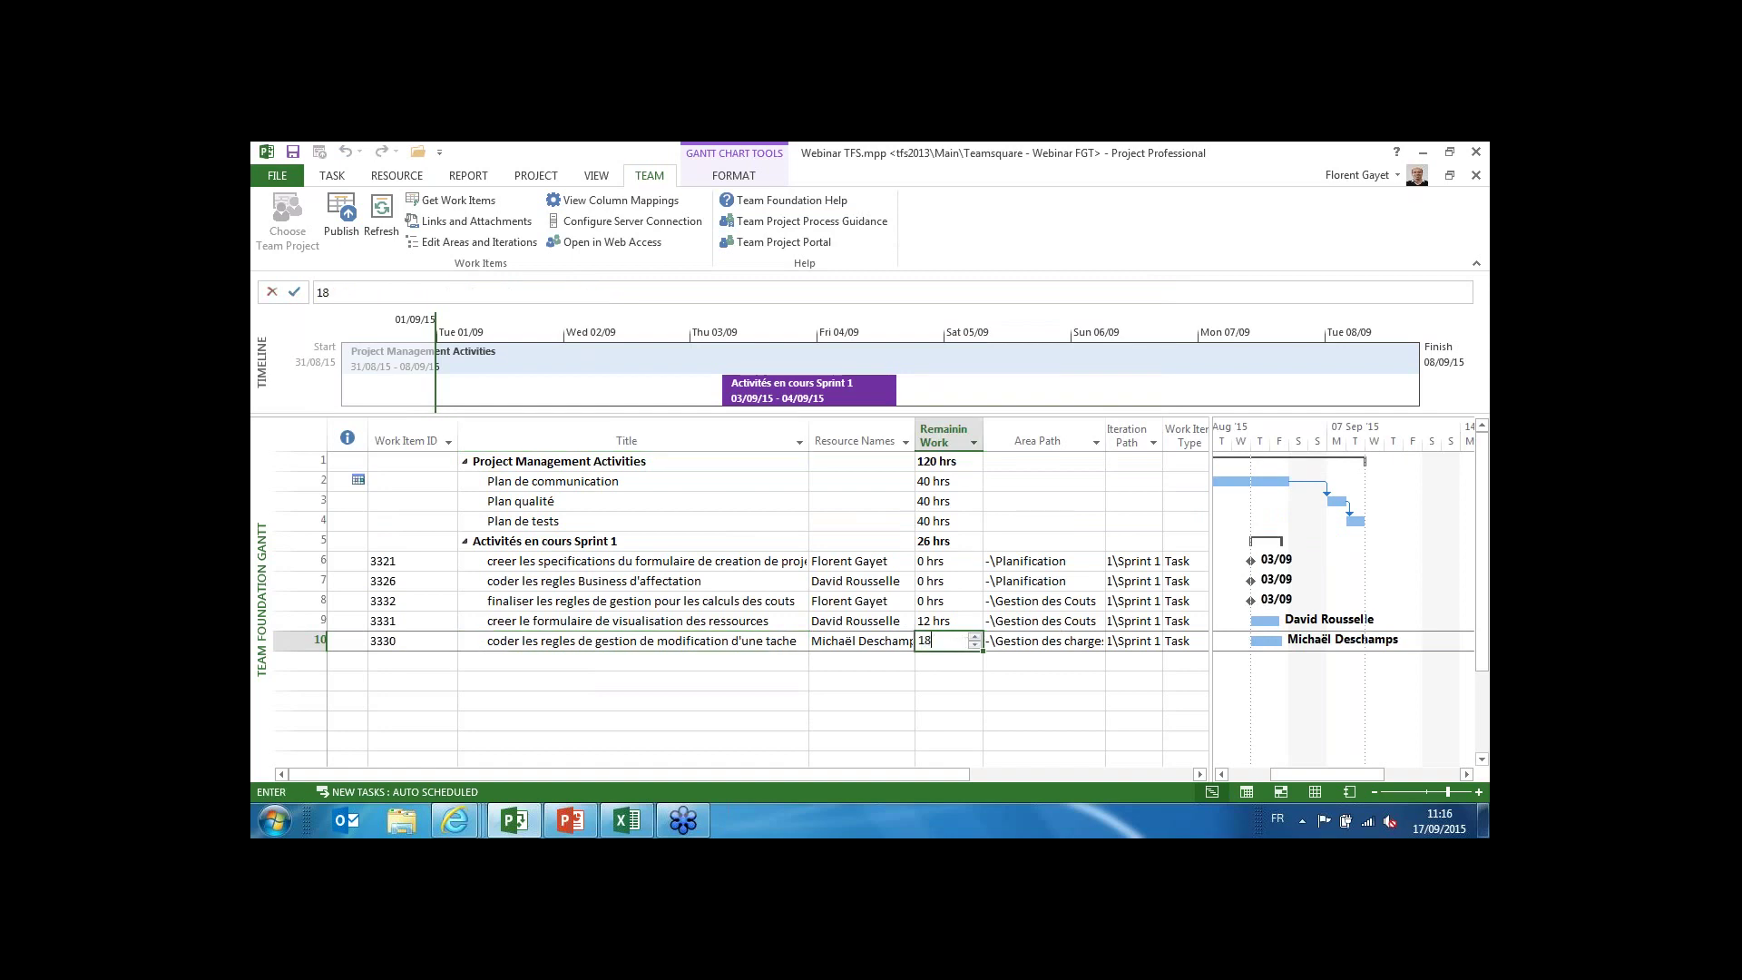
key("Return")
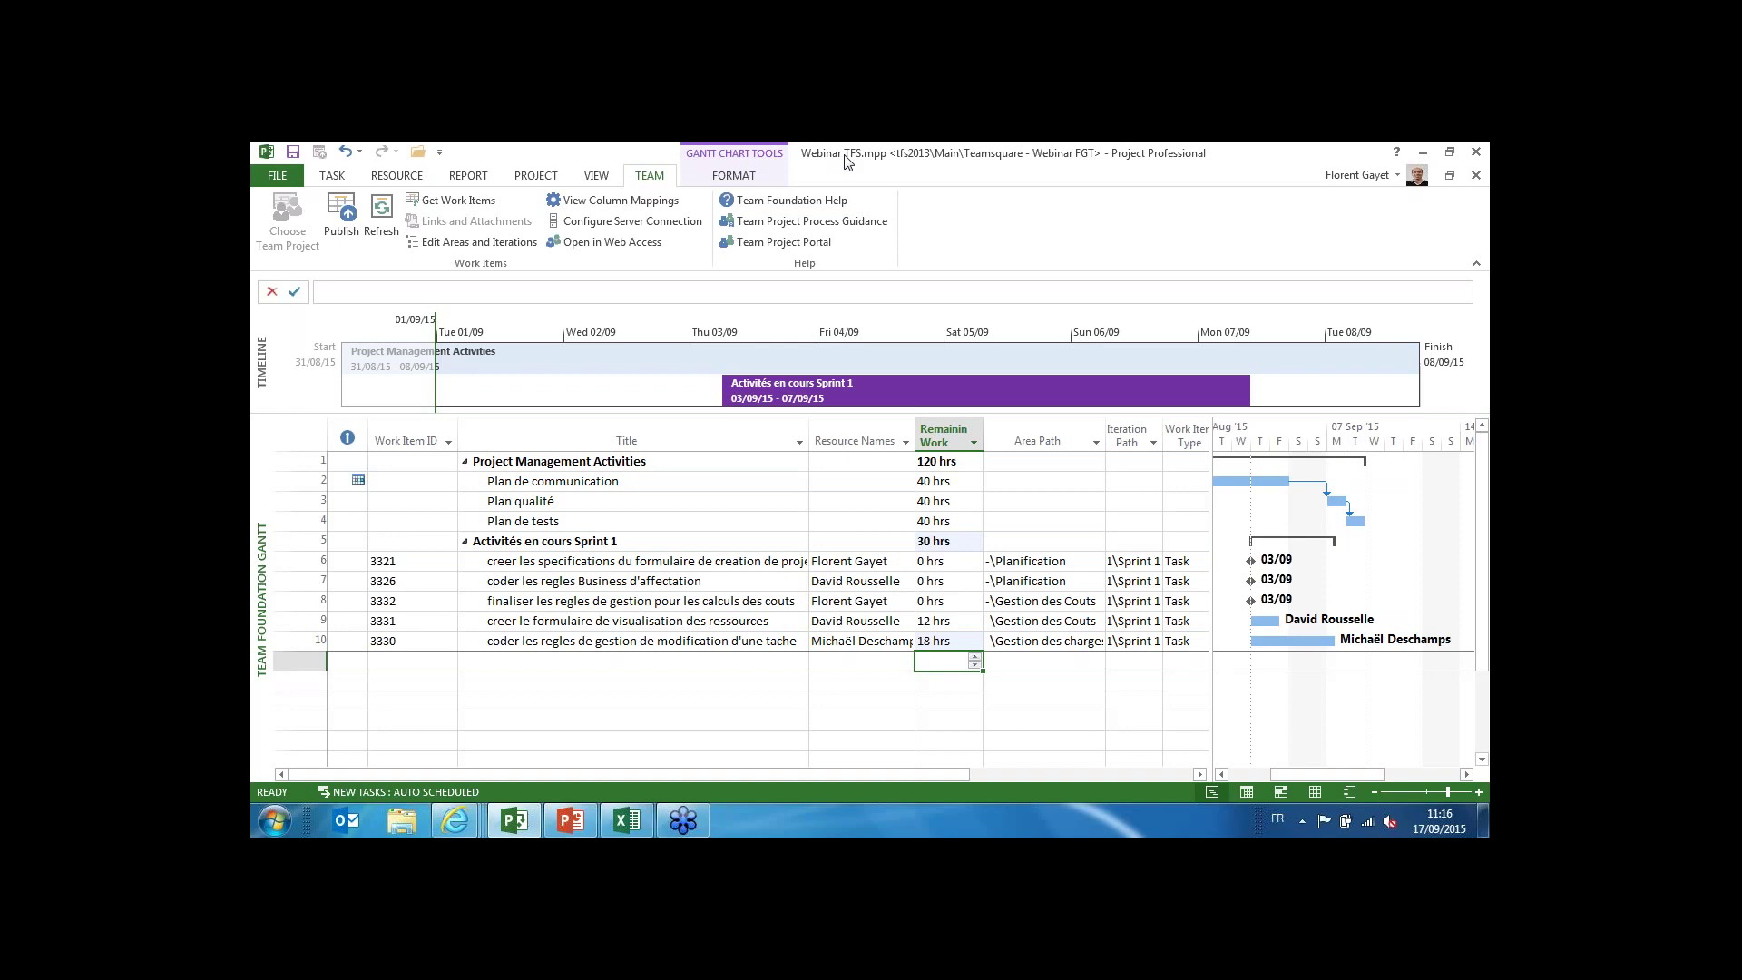
Return to the Team Foundation Server site in Internet Explorer and review the project's home overview with its sprint status, pinned tiles and charts.
left_click(1419, 154)
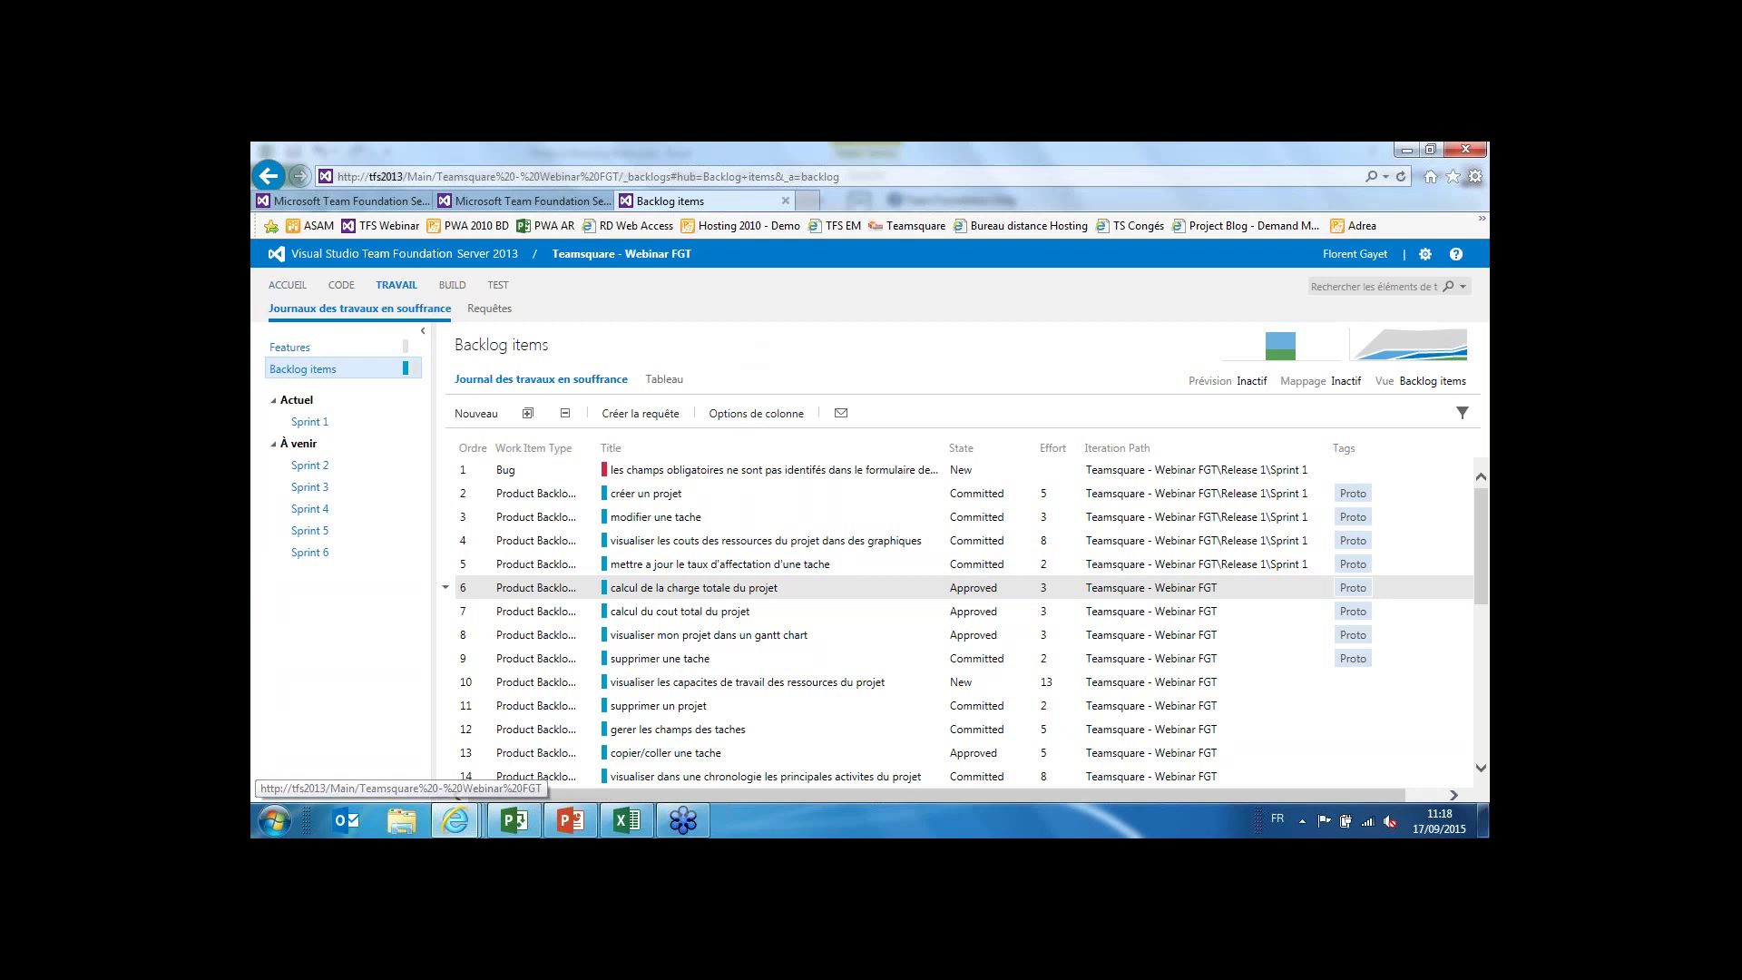
left_click(293, 289)
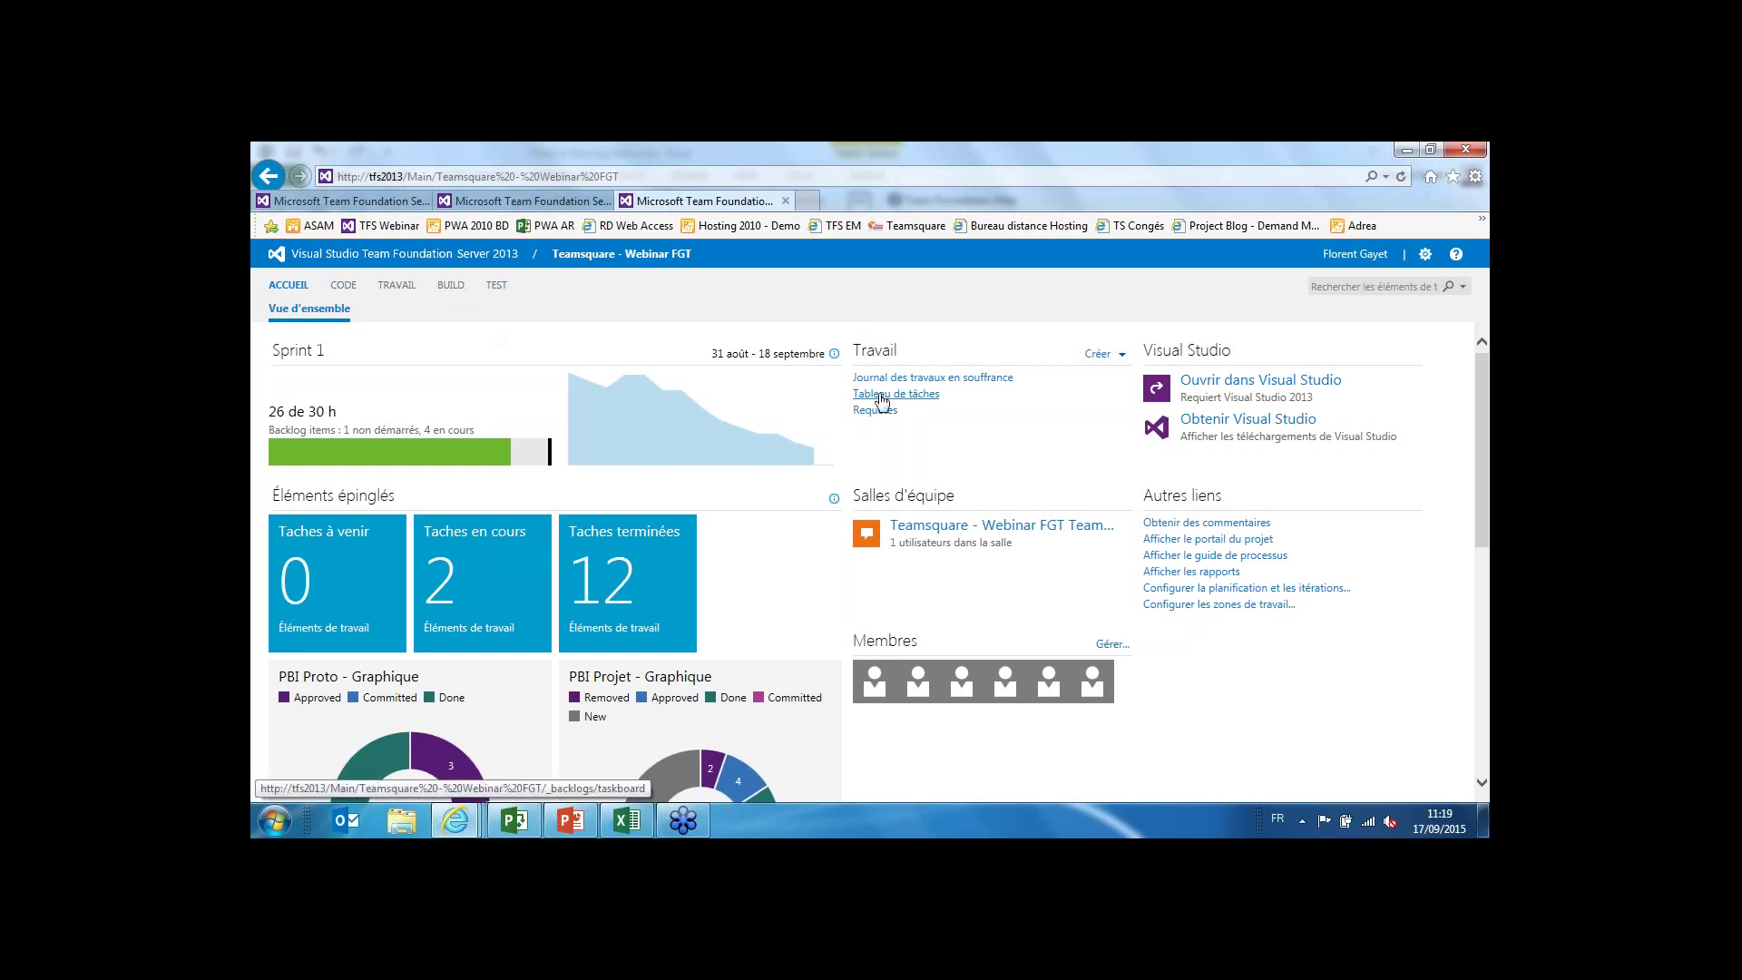
scroll(859, 415, "down", 3)
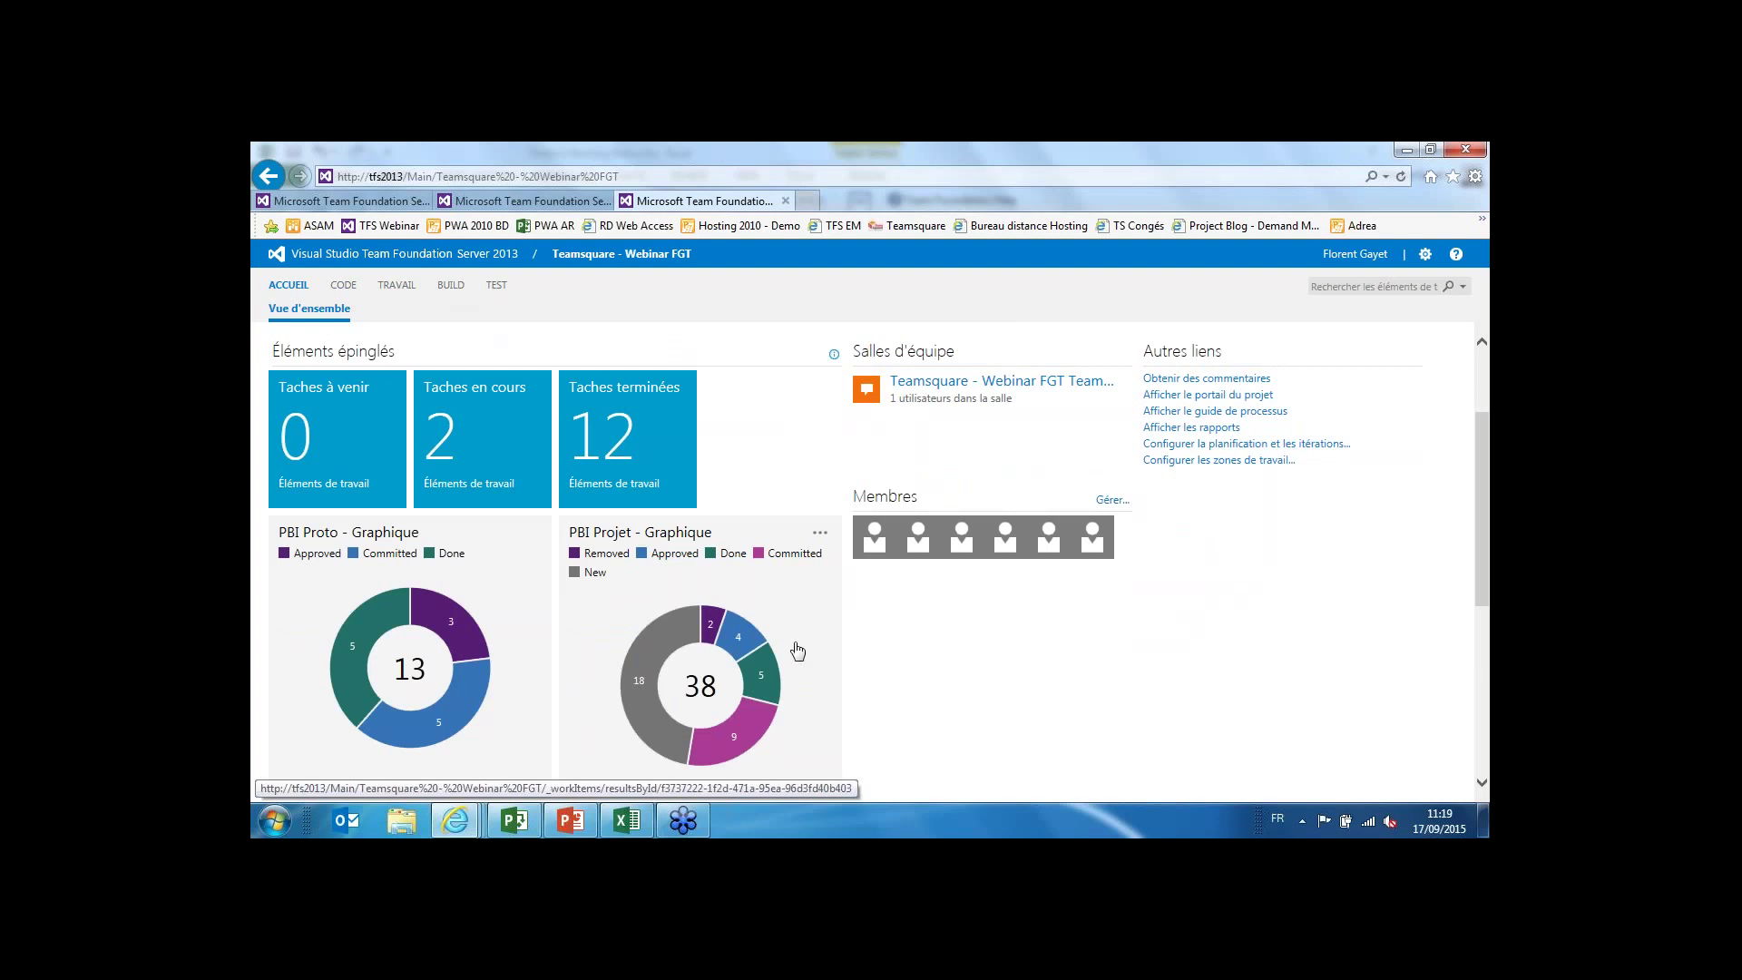
scroll(849, 652, "down", 3)
scroll(848, 651, "down", 4)
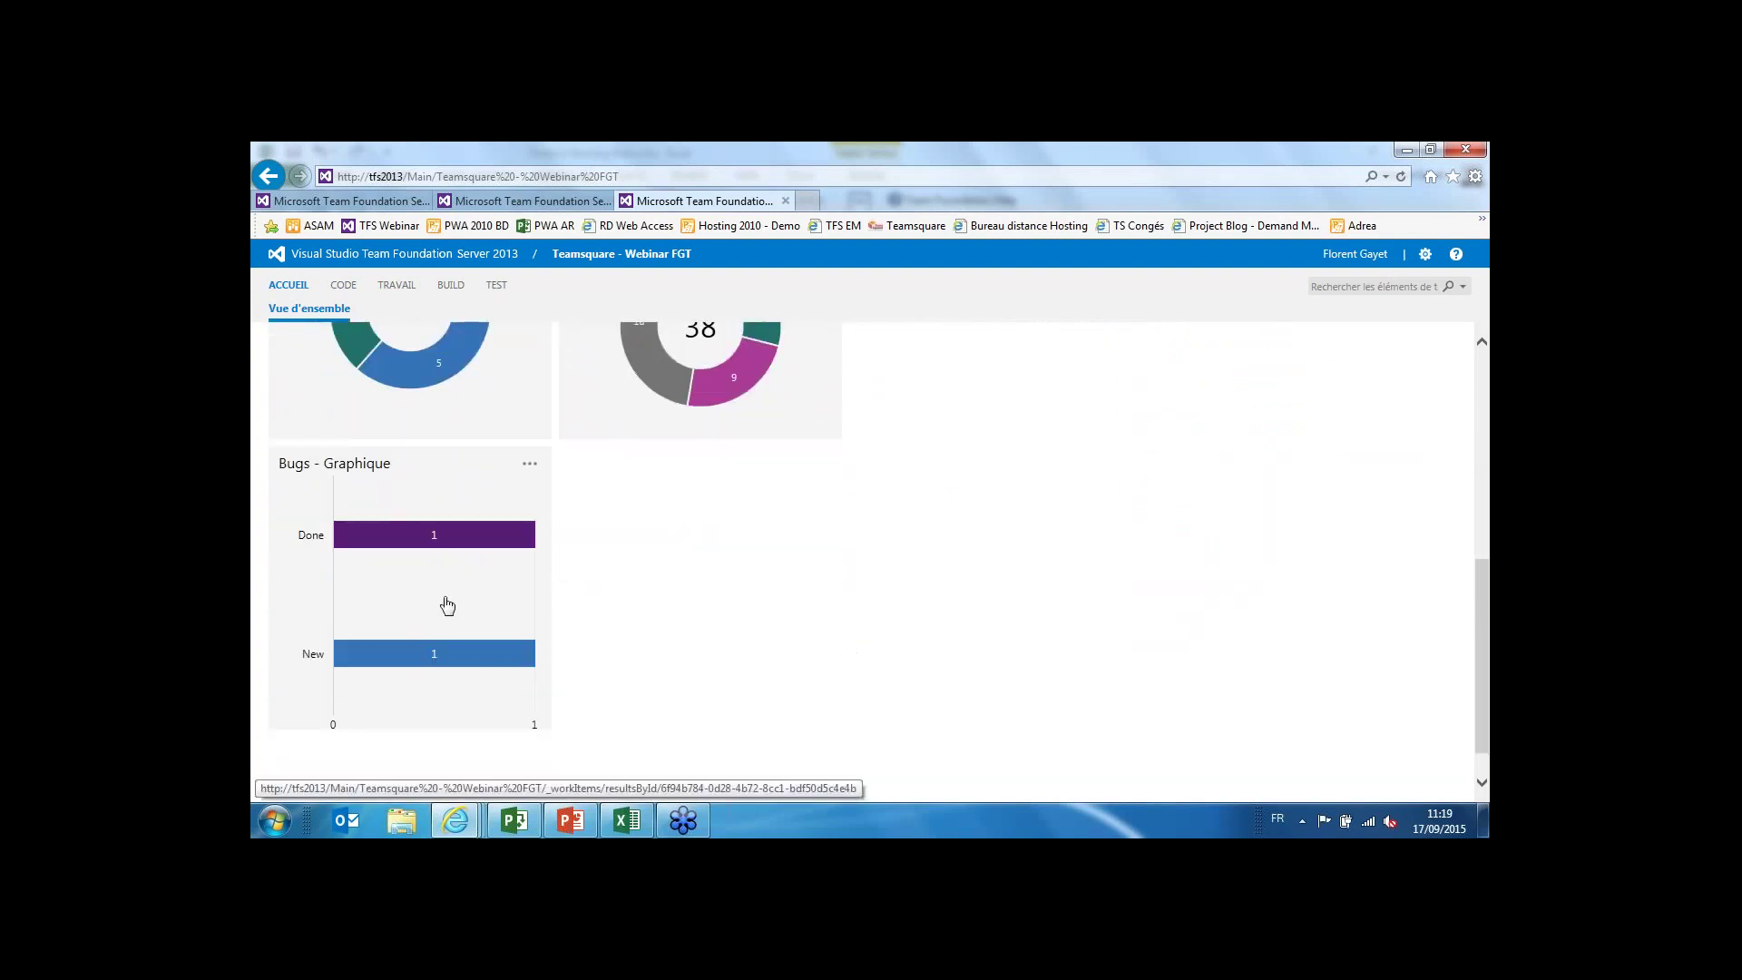
scroll(774, 557, "up", 4)
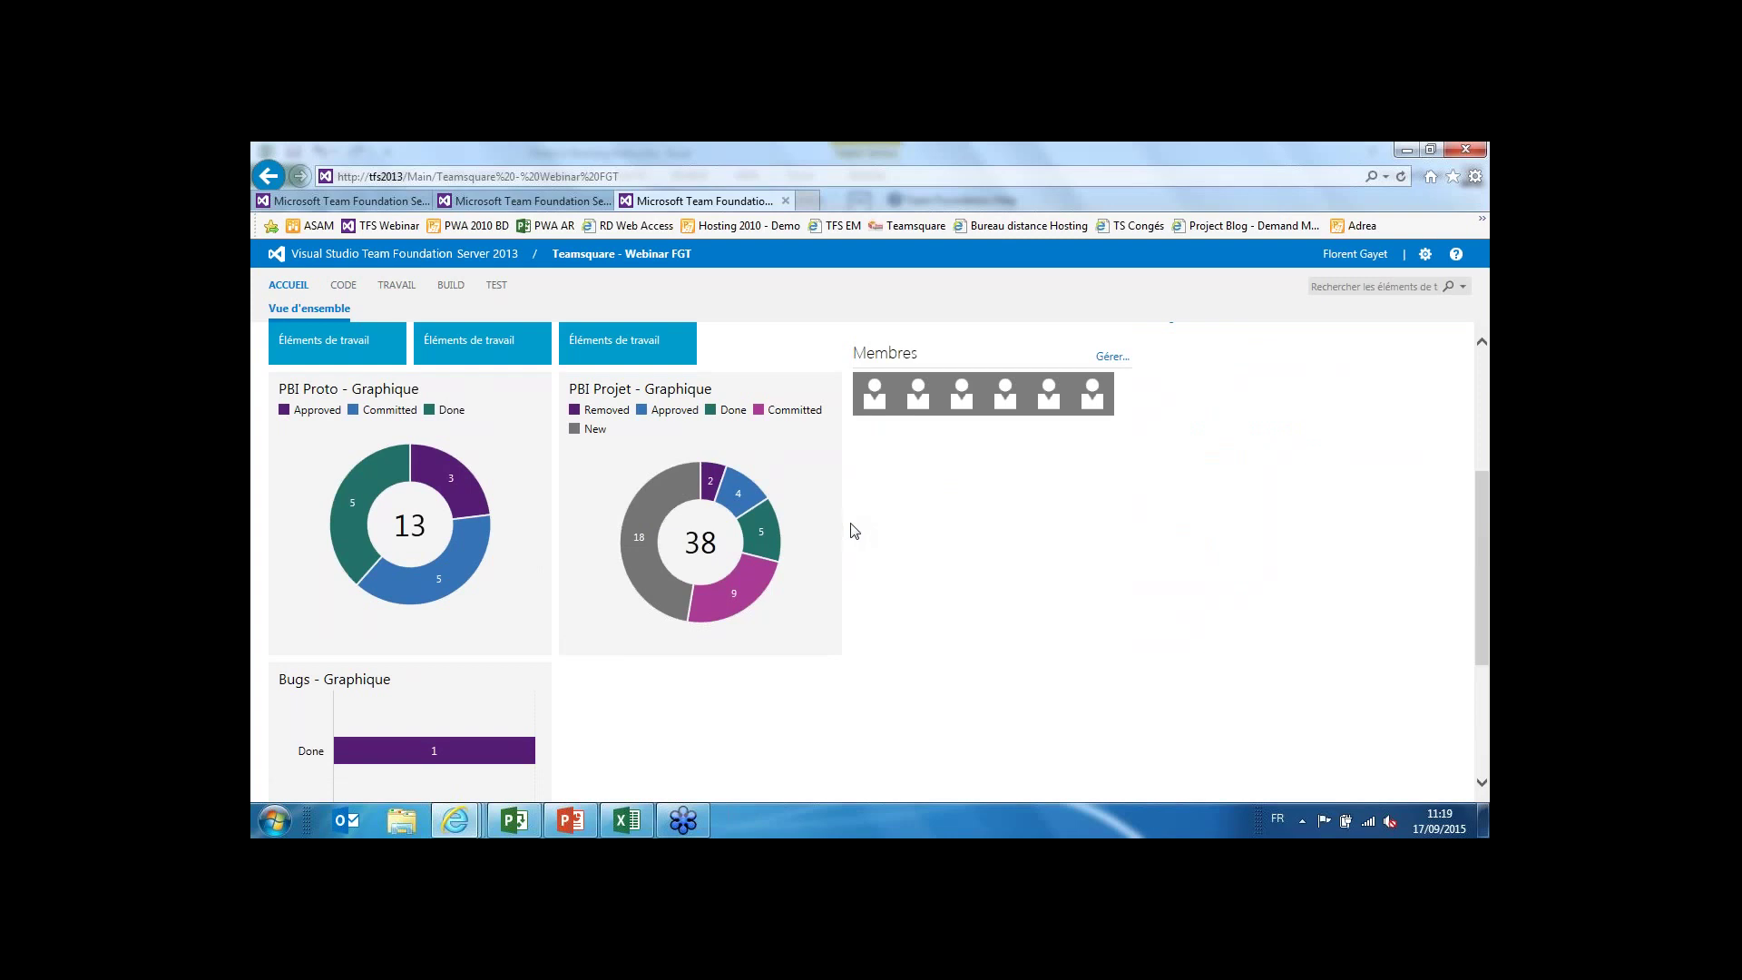
scroll(855, 531, "up", 5)
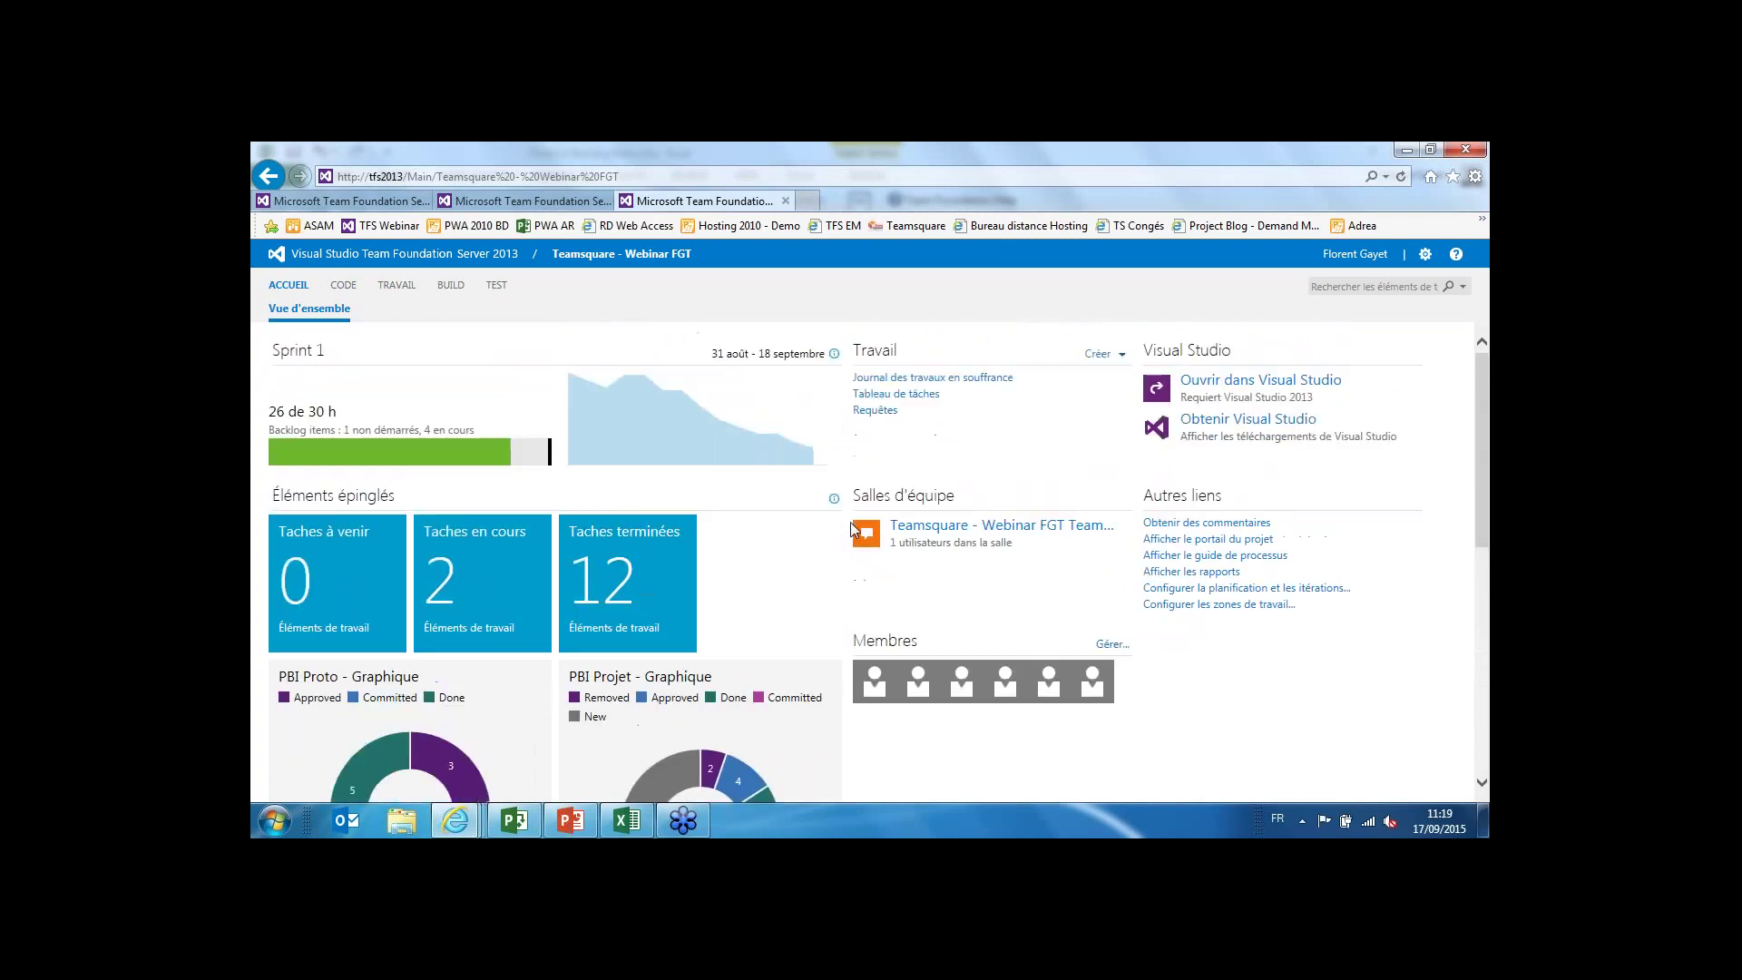